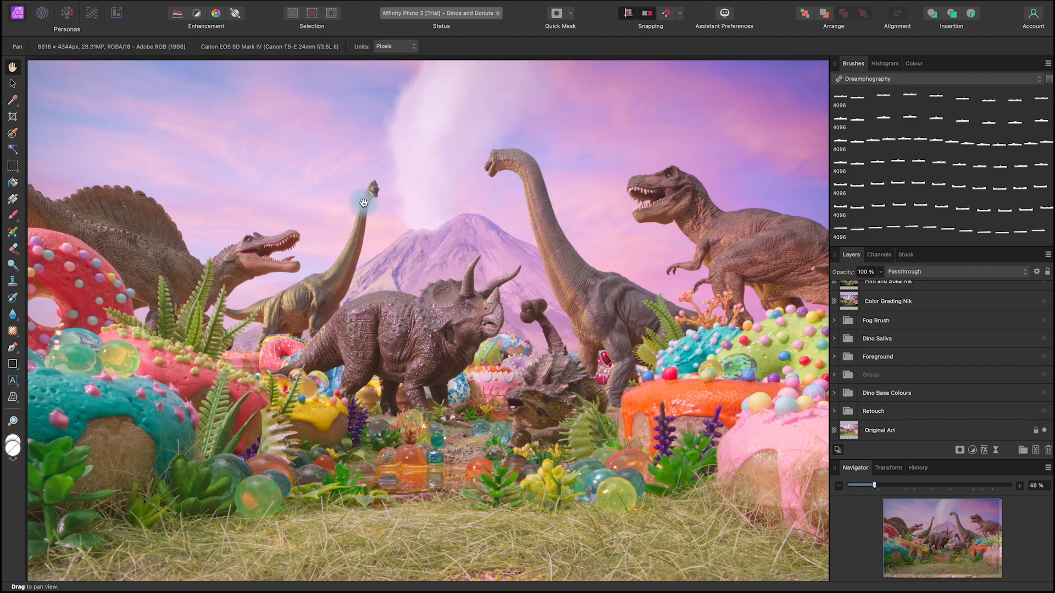
key("space")
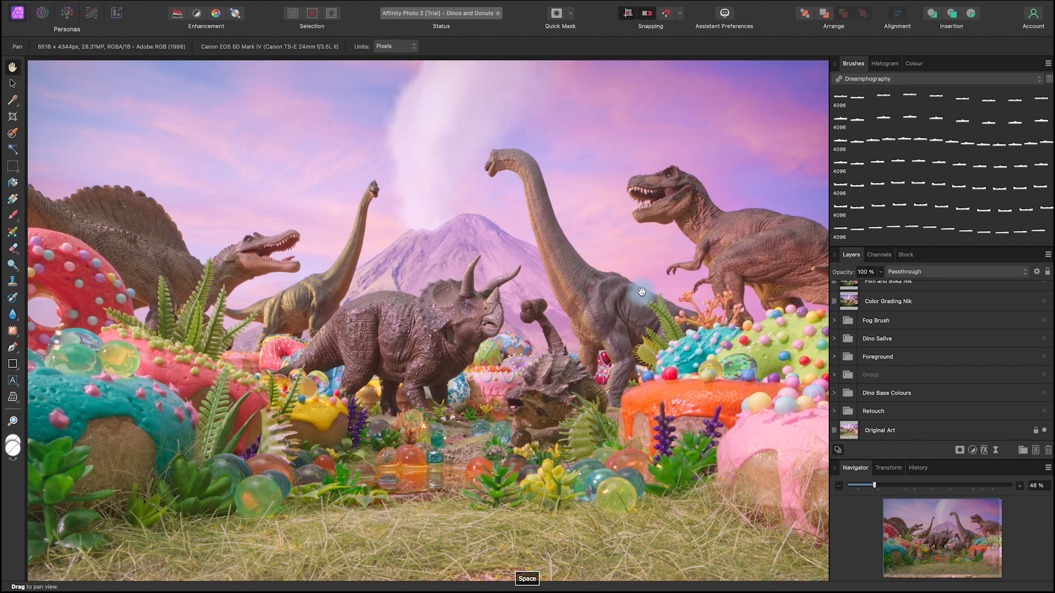
left_click_drag(647, 277, 651, 278)
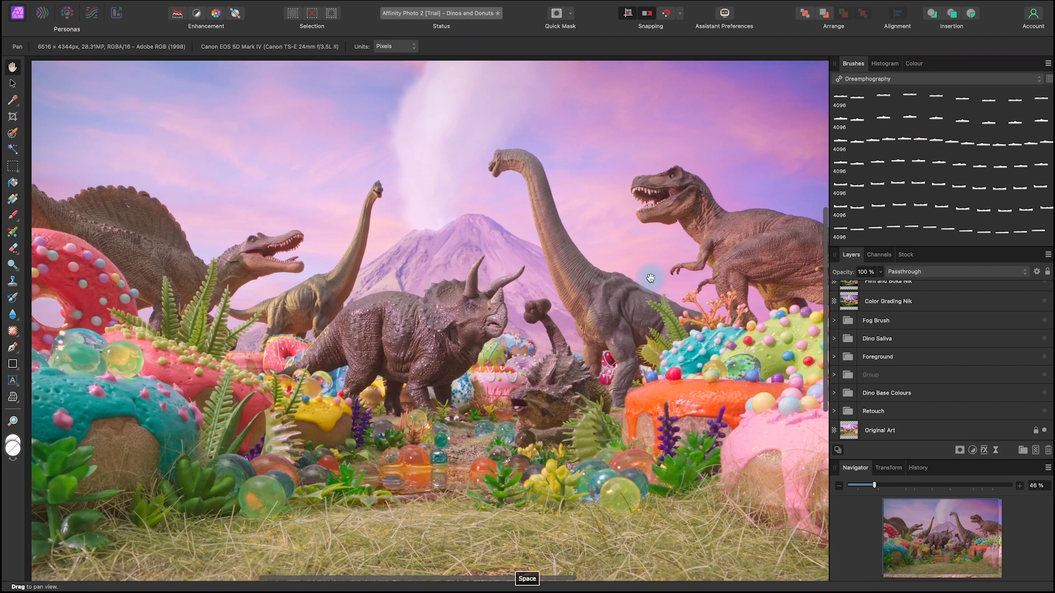
left_click_drag(675, 324, 669, 332)
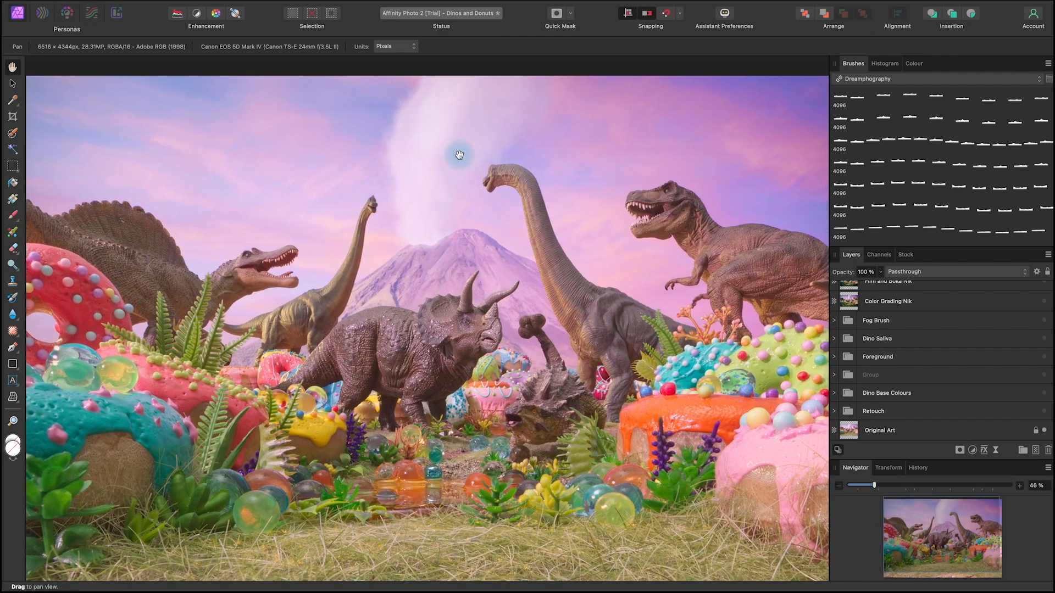
key("space")
left_click_drag(693, 472, 698, 455)
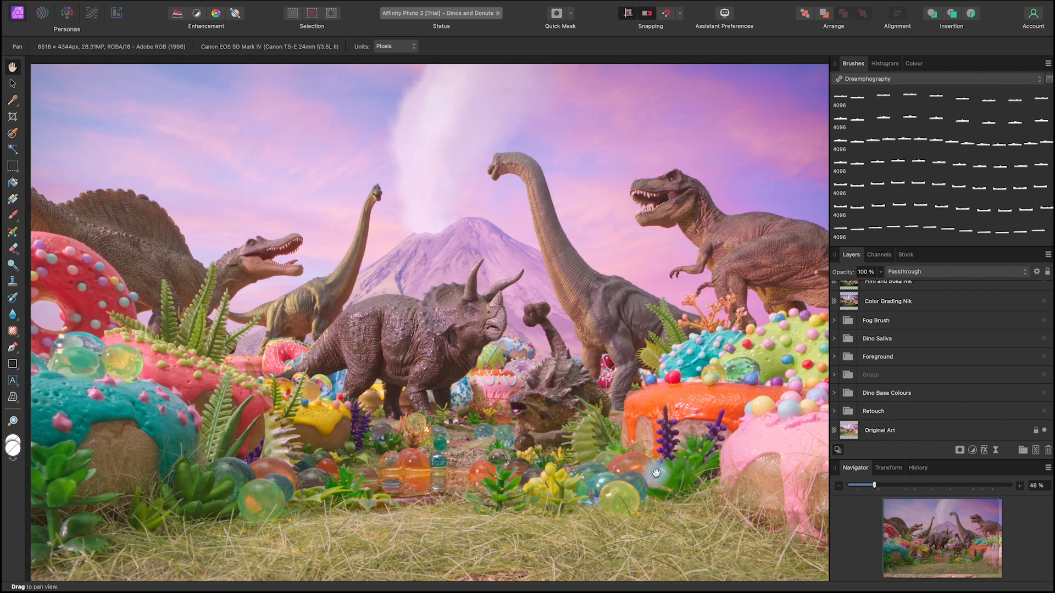
key("space")
left_click_drag(704, 472, 702, 468)
Step: Make the Retouch group visible and compare the artwork with and without it around the triceratops
scroll(704, 470, "down", 1)
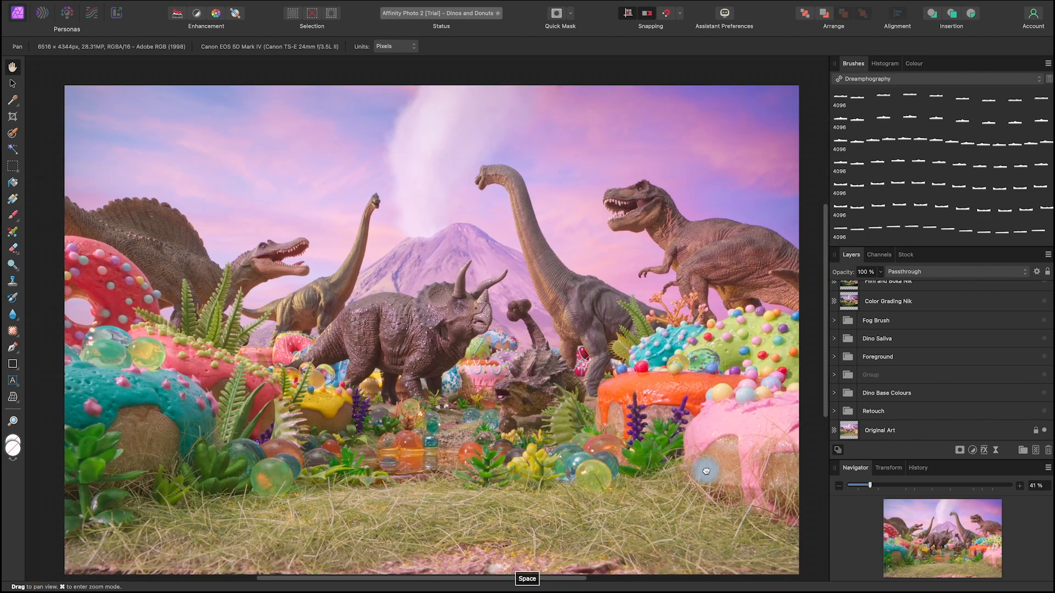
left_click(1045, 414)
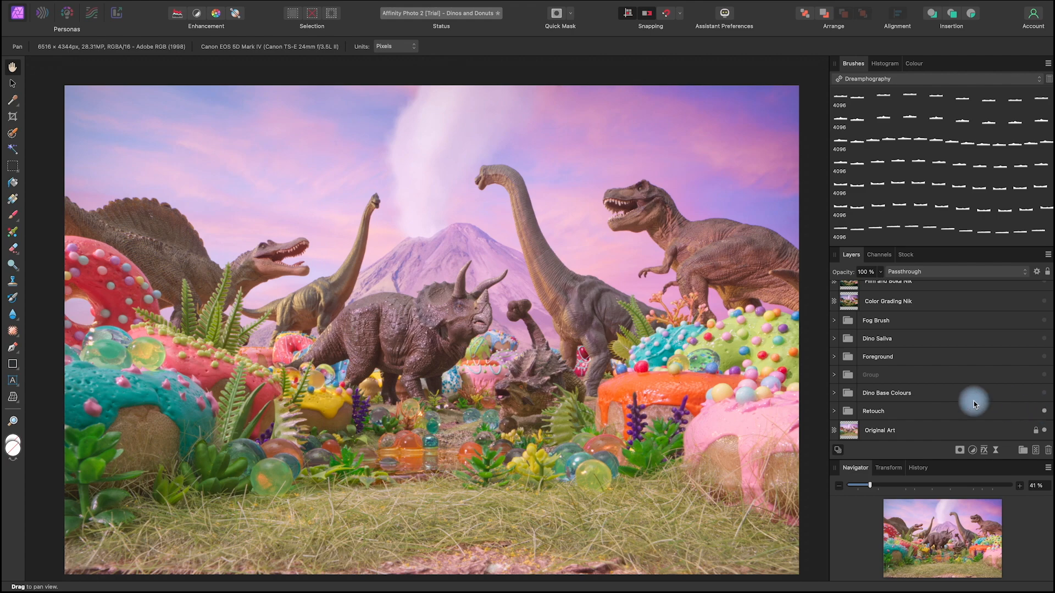
scroll(500, 393, "up", 5)
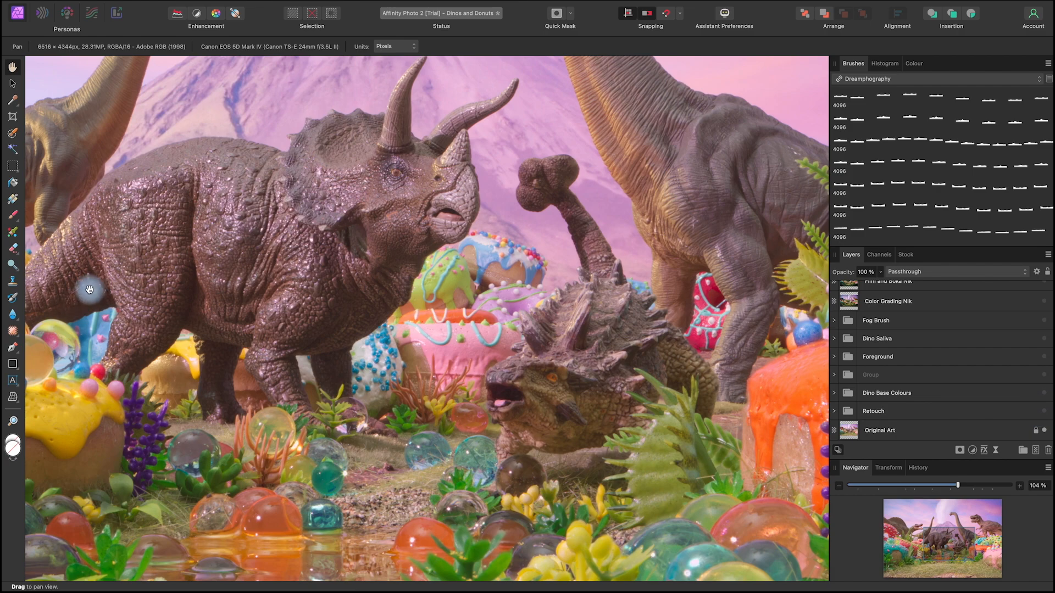
left_click_drag(90, 290, 209, 304)
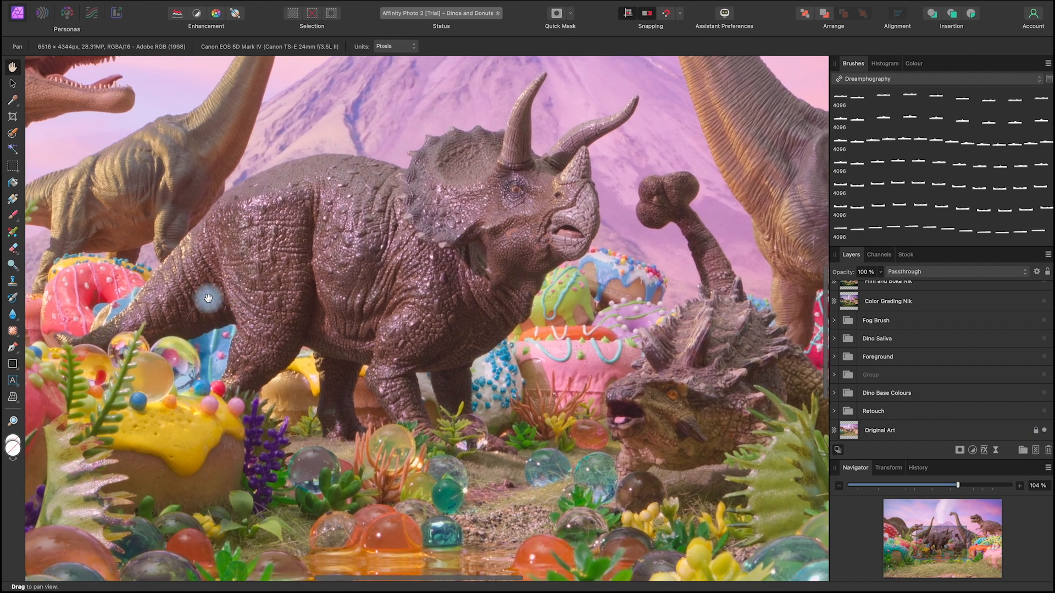
left_click(1044, 411)
Step: Make the Dino Base Colours group visible and check the colouring across all the dinosaurs
left_click(1044, 393)
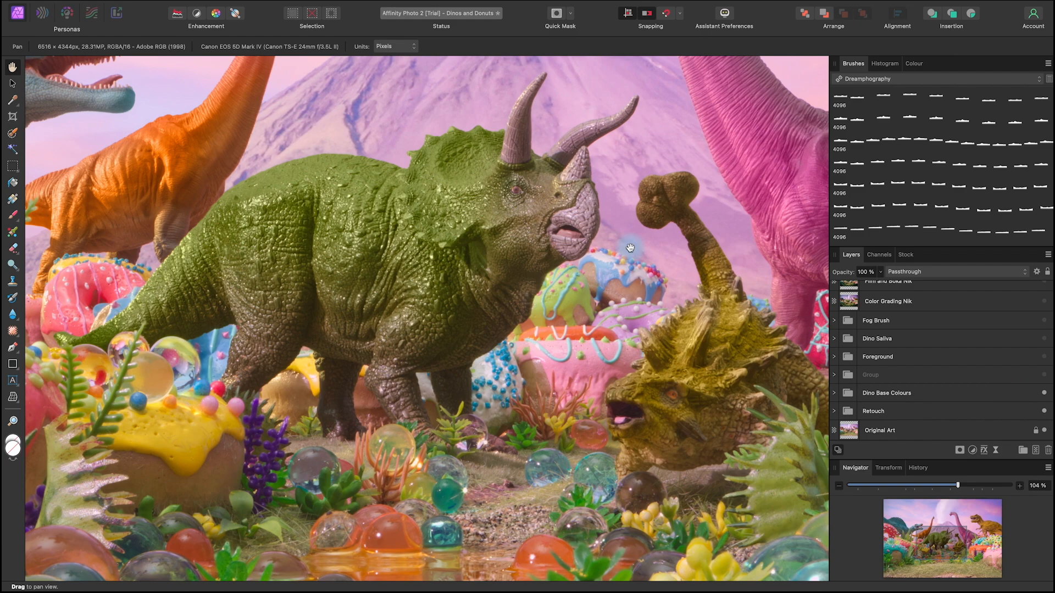
scroll(630, 248, "down", 5)
key("space")
left_click_drag(728, 282, 689, 335)
left_click(1044, 396)
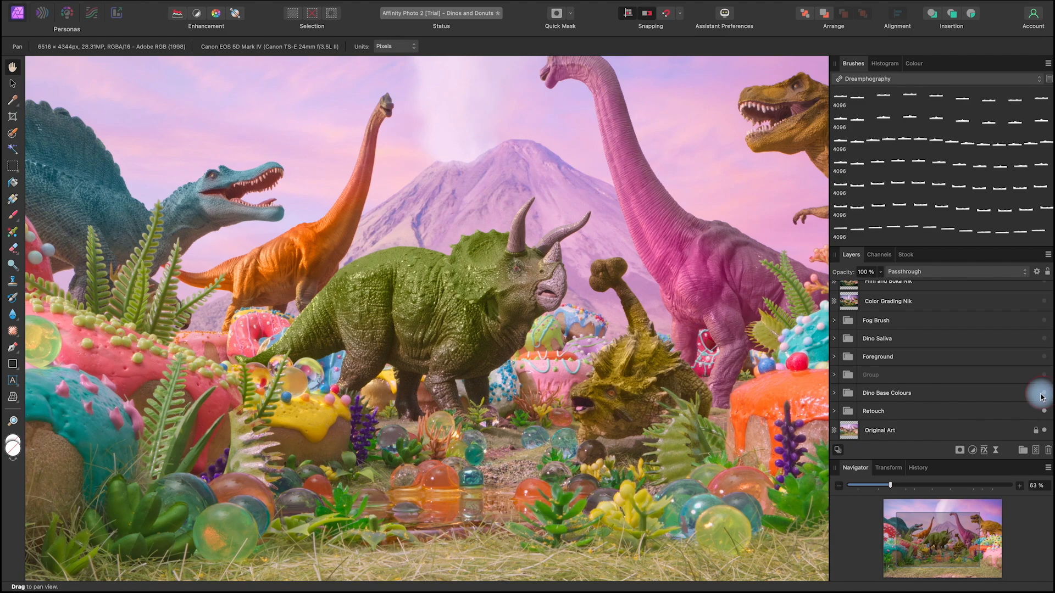
Step: Make the unnamed group and the Foreground group above Dino Base Colours visible
left_click(1044, 376)
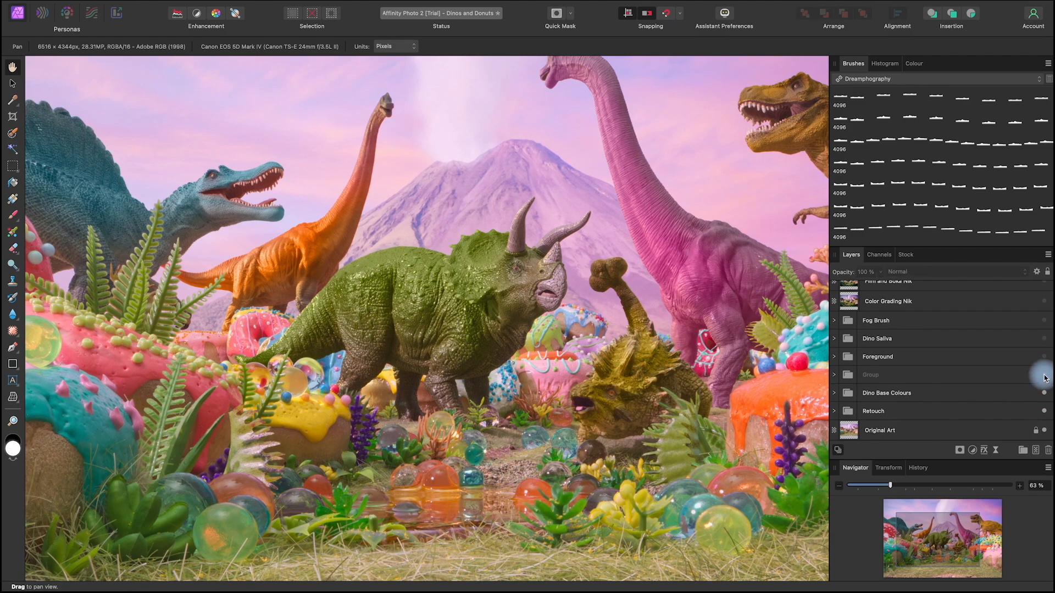
key("space")
left_click_drag(765, 376, 663, 377)
left_click_drag(657, 527, 687, 448)
scroll(686, 449, "down", 4)
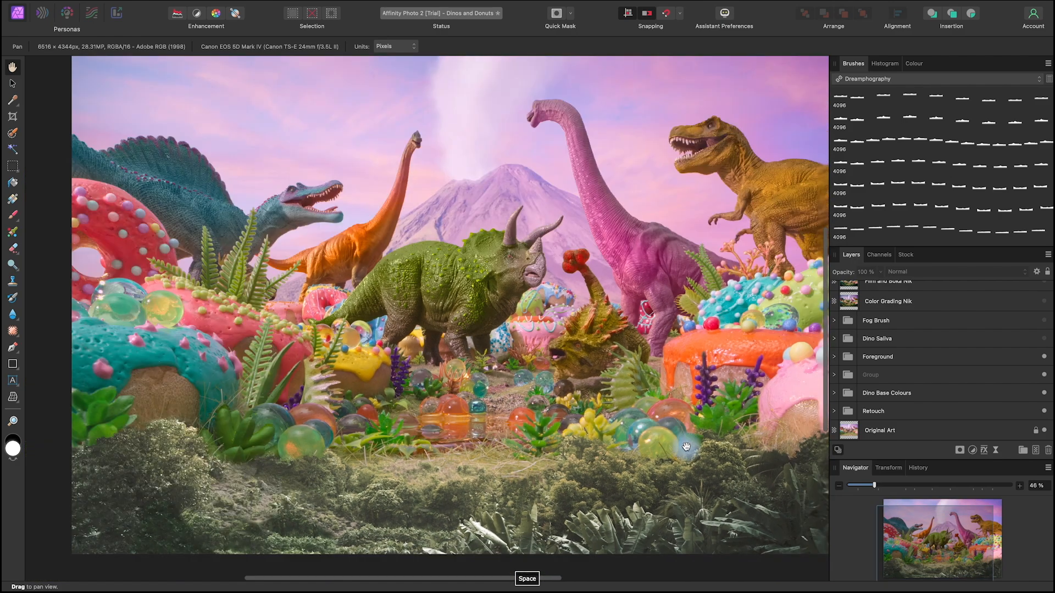
scroll(687, 448, "up", 1)
mouse_move(743, 501)
left_mouse_down()
mouse_move(723, 497)
mouse_move(727, 488)
left_mouse_up()
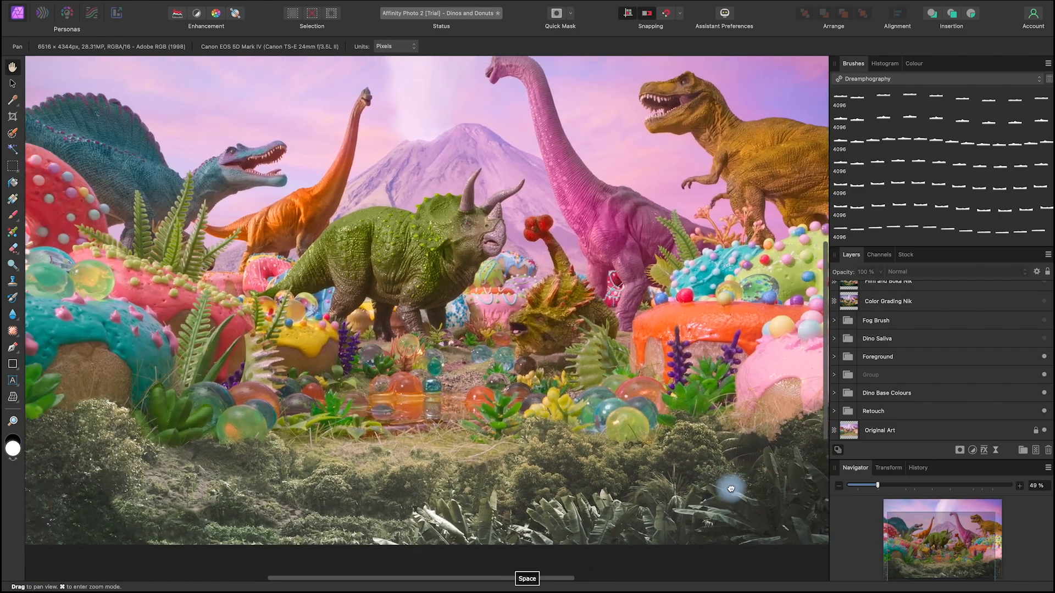
mouse_move(572, 490)
left_mouse_down()
mouse_move(647, 501)
mouse_move(581, 480)
left_mouse_up()
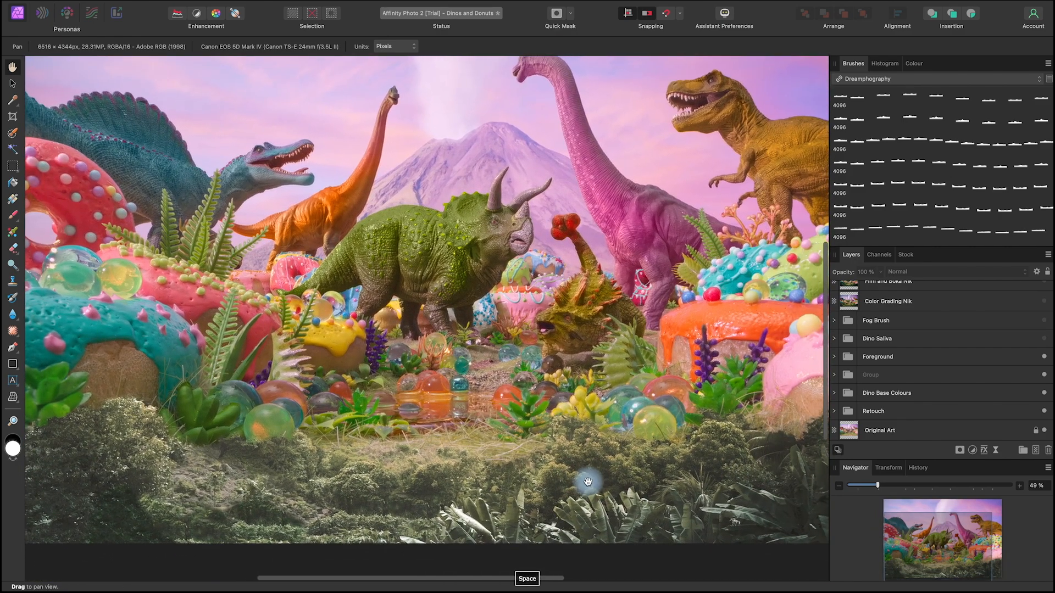
Step: Toggle the Foreground group off and on to compare the scene with and without the bushes along the front
left_click(1043, 356)
left_click(1043, 356)
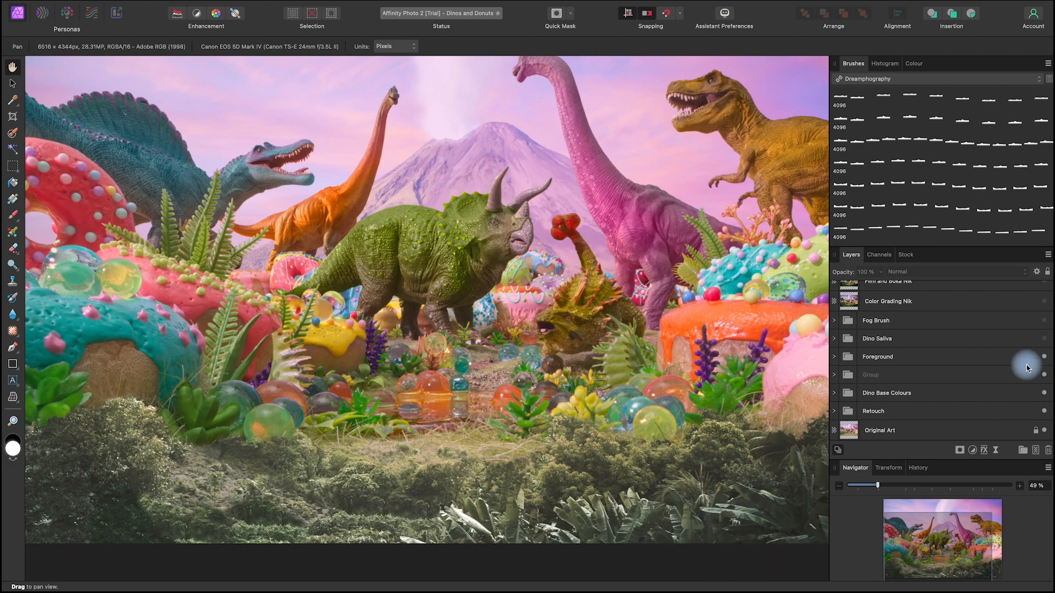
mouse_move(700, 506)
left_mouse_down()
mouse_move(690, 513)
mouse_move(703, 519)
left_mouse_up()
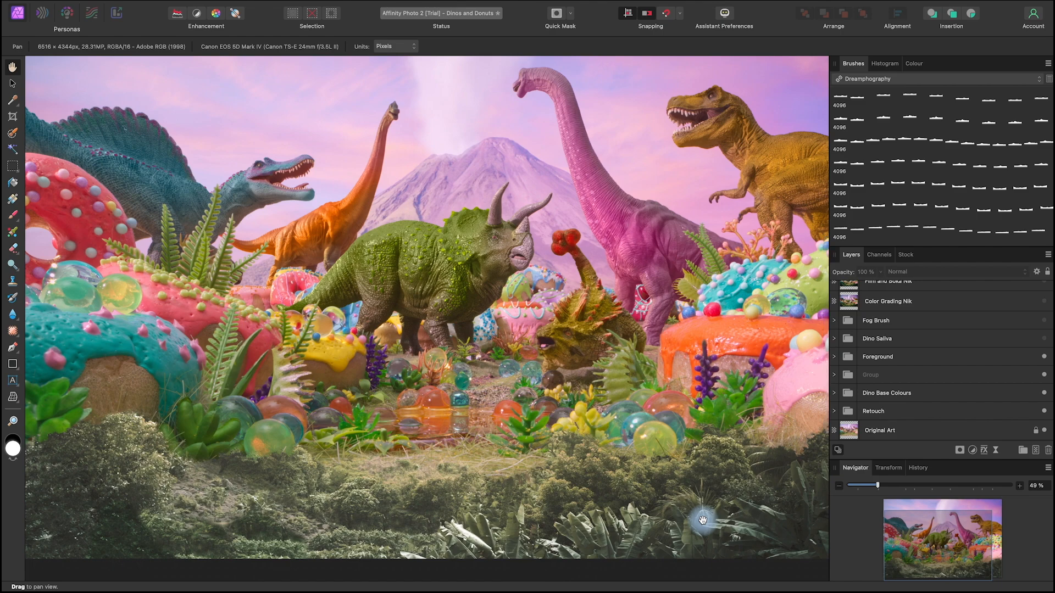
key("space")
left_click_drag(697, 515, 686, 511)
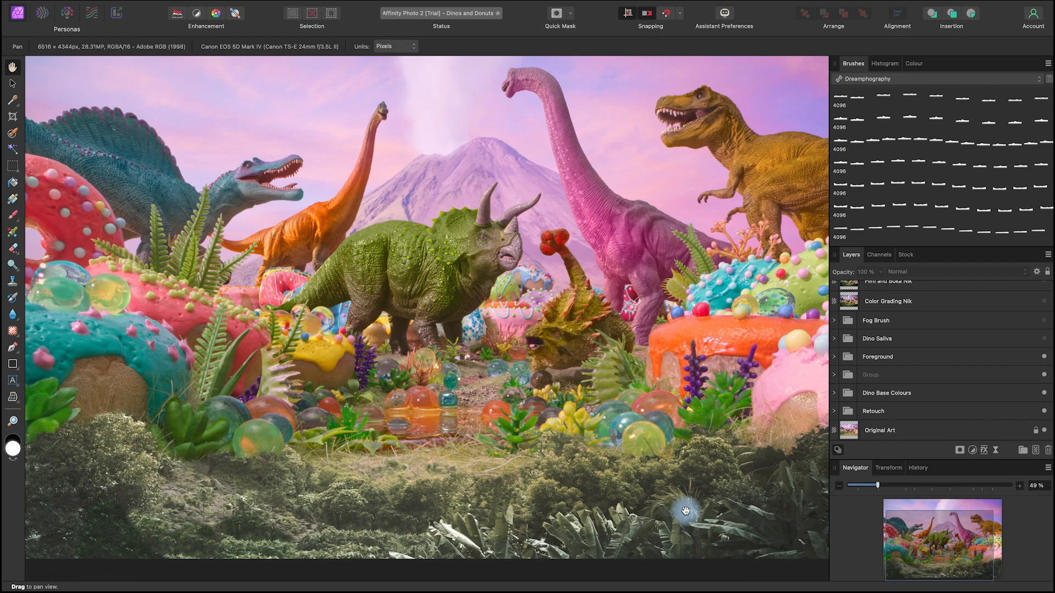
left_click(1043, 357)
left_click(1044, 357)
left_click(1044, 357)
left_click(1043, 357)
key("space")
mouse_move(759, 495)
left_mouse_down()
mouse_move(655, 504)
mouse_move(753, 501)
left_mouse_up()
left_click_drag(646, 529, 616, 520)
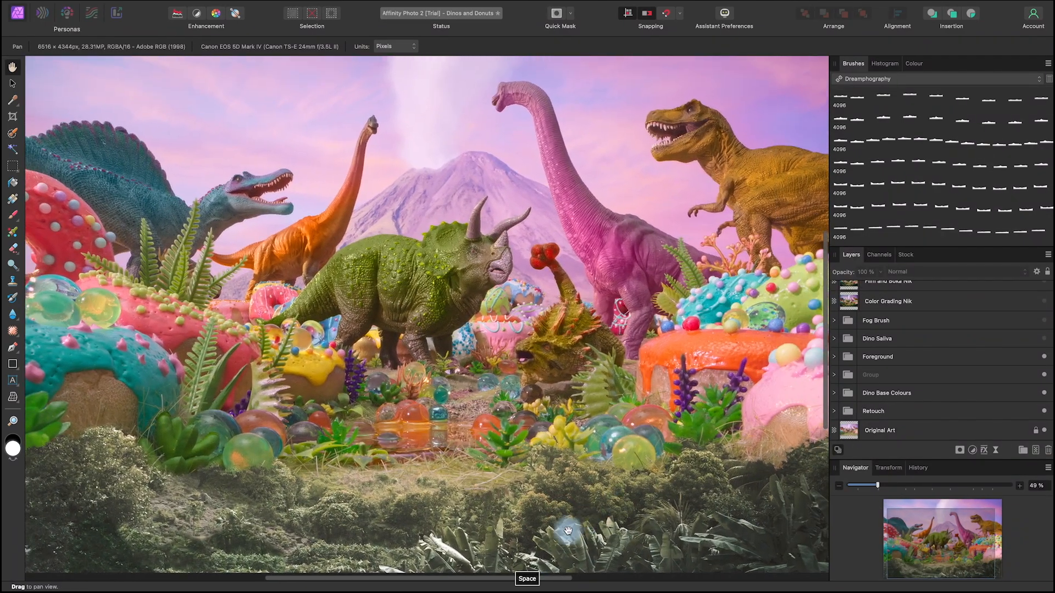
left_click_drag(730, 506, 724, 538)
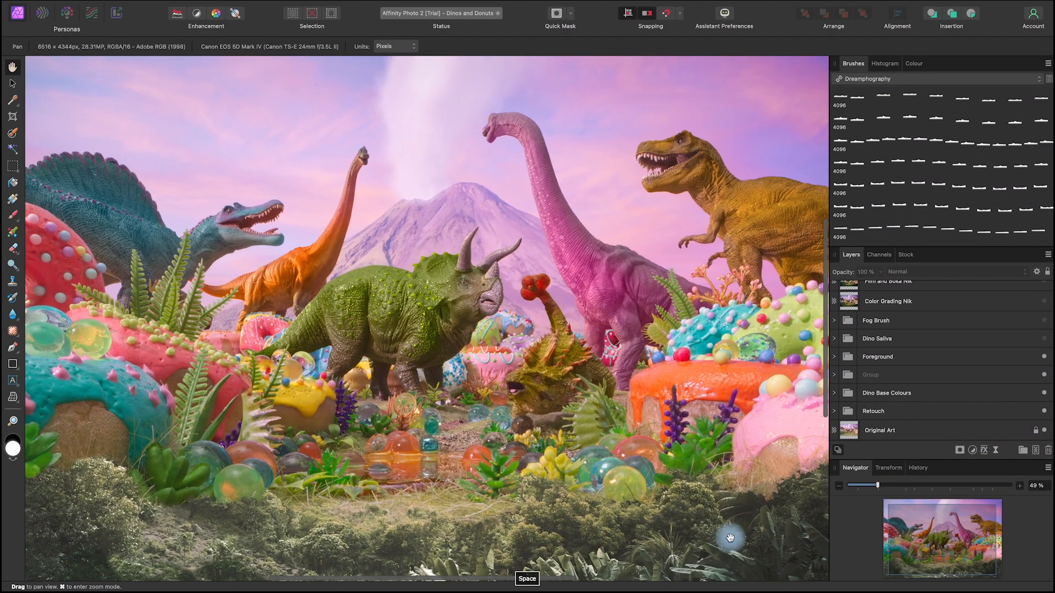
Step: Make the Dino Saliva group visible and compare the T-rex's mouth with and without the saliva strands
left_click_drag(685, 489, 680, 499)
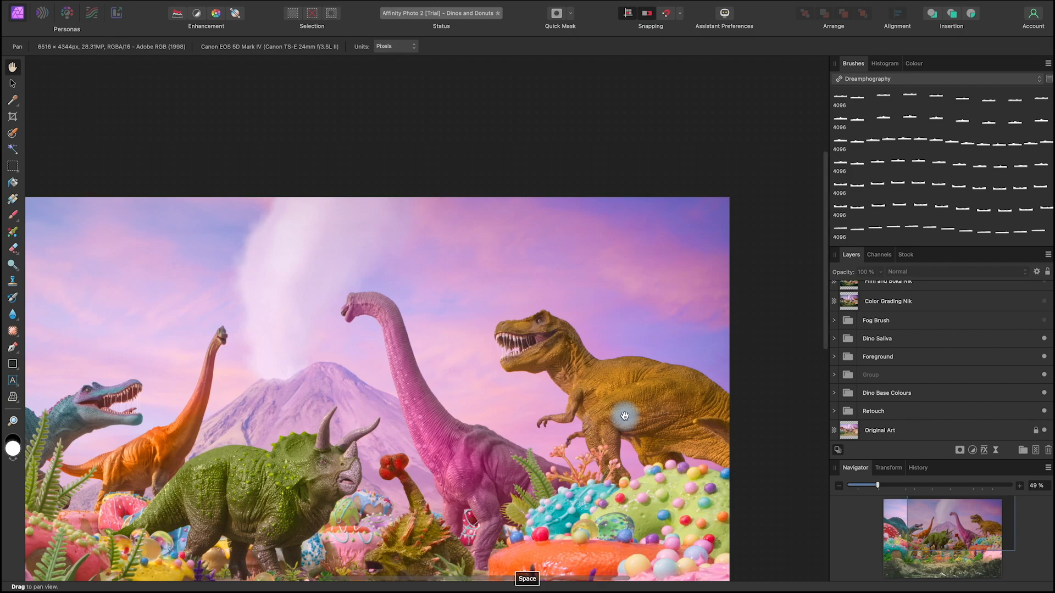
scroll(625, 416, "up", 2)
scroll(625, 416, "up", 5)
left_click_drag(492, 358, 559, 361)
left_click(1044, 339)
left_click(1044, 338)
left_click(1044, 338)
left_click(1044, 338)
left_click(1044, 339)
left_click(1044, 338)
left_click(1044, 339)
left_click(1044, 338)
left_click(1045, 339)
left_click(1045, 339)
left_click(1045, 338)
left_click(1045, 338)
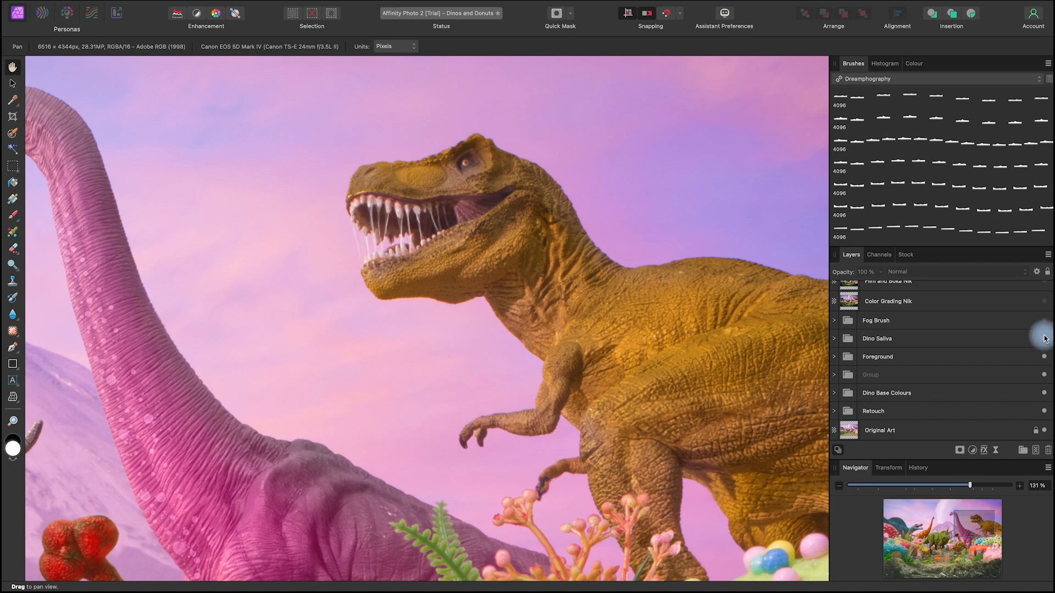
Step: Toggle the Dino Saliva group off and on to compare the strands in the blue spinosaur's mouth
key("space")
left_click_drag(334, 303, 774, 328)
left_click_drag(428, 414, 807, 343)
left_click_drag(585, 439, 582, 418)
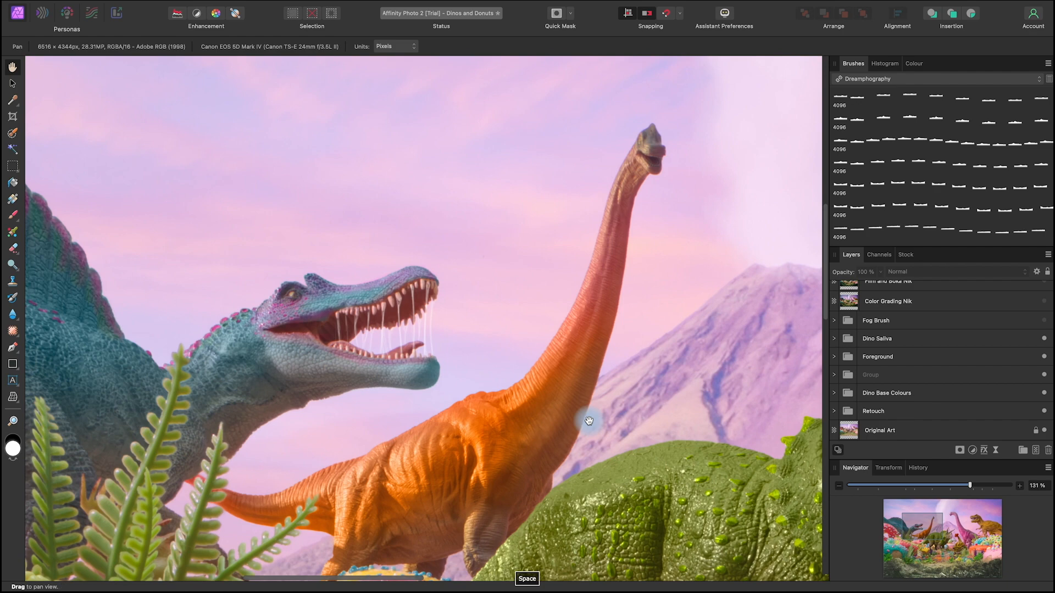
left_click(1043, 339)
left_click(1044, 340)
left_click(1043, 339)
left_click(1044, 340)
left_click(1043, 340)
left_click(1043, 340)
left_click(1043, 340)
left_click(1044, 339)
left_click_drag(700, 449, 668, 469)
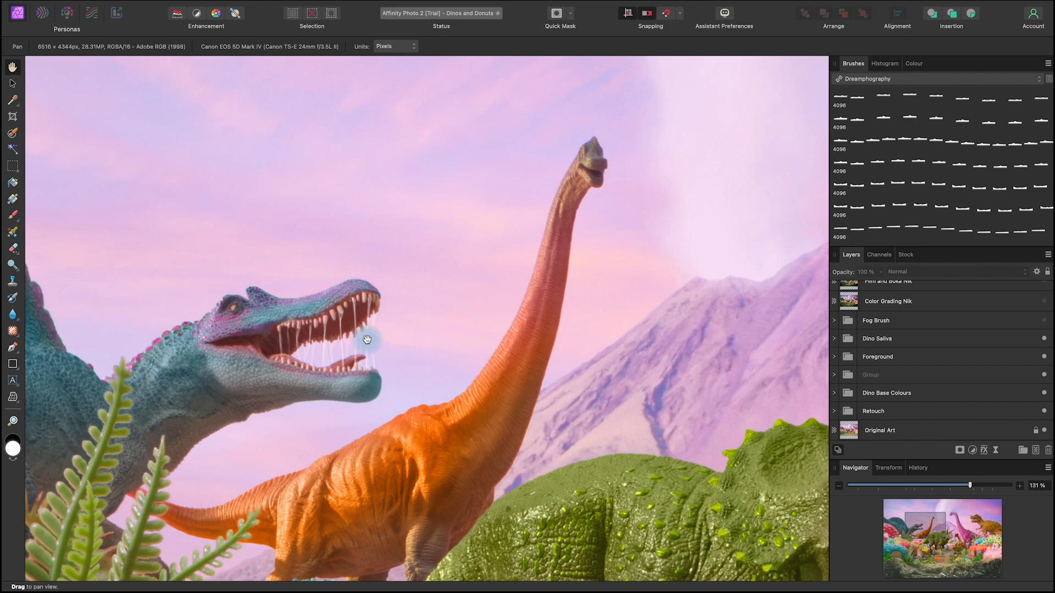
Step: Make the Fog Brush group visible and compare the whole scene with and without the fog
left_click(1044, 322)
left_click(1044, 322)
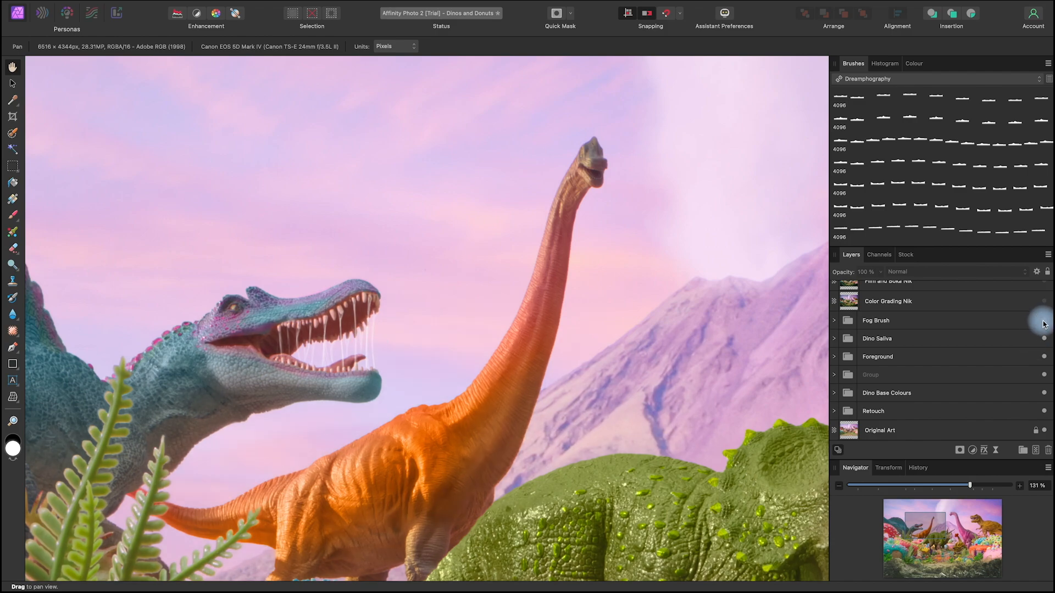
left_click(1044, 322)
mouse_move(577, 379)
left_mouse_down()
mouse_move(694, 467)
mouse_move(550, 383)
left_mouse_up()
left_click(1044, 322)
left_click(1044, 322)
left_click(1044, 322)
left_click(1044, 322)
left_click(1044, 322)
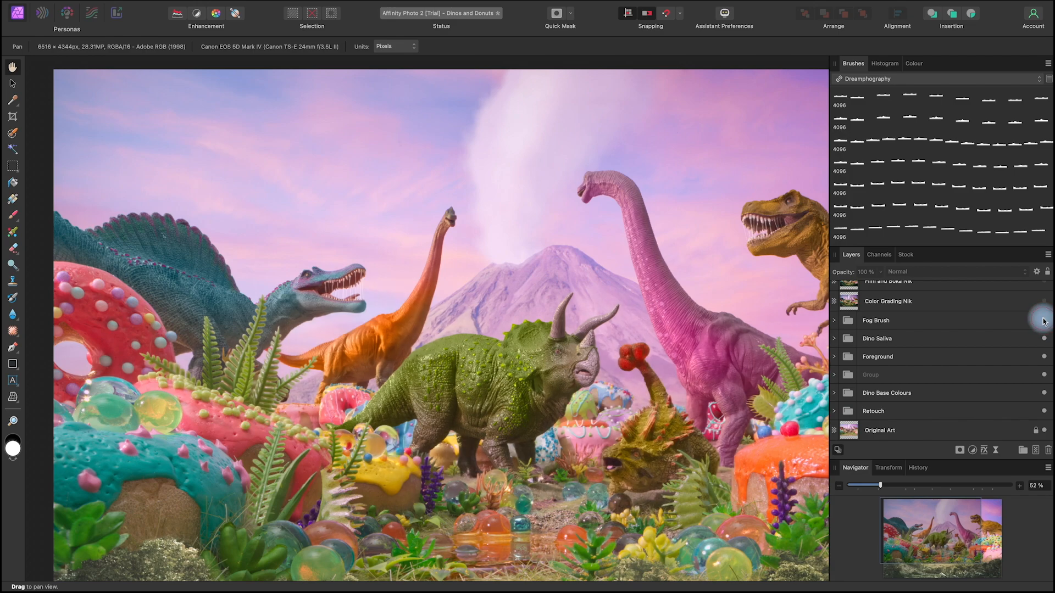
left_click(1044, 322)
key("space")
mouse_move(729, 505)
left_mouse_down()
mouse_move(666, 500)
mouse_move(679, 489)
mouse_move(709, 497)
left_mouse_up()
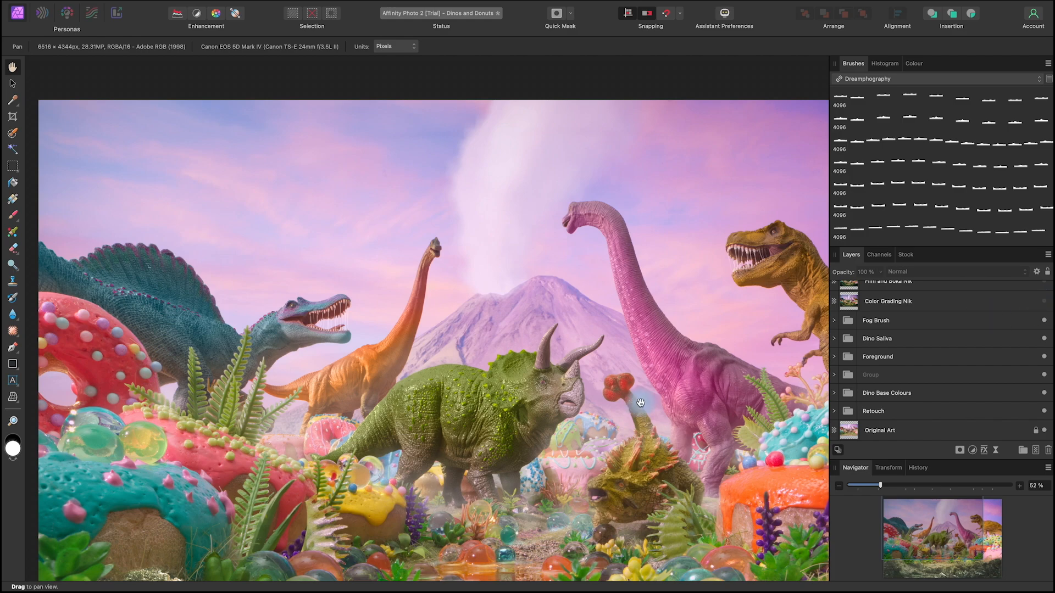
Step: Make the Color Grading Nik layer visible and view its effect on the full image
scroll(991, 319, "up", 3)
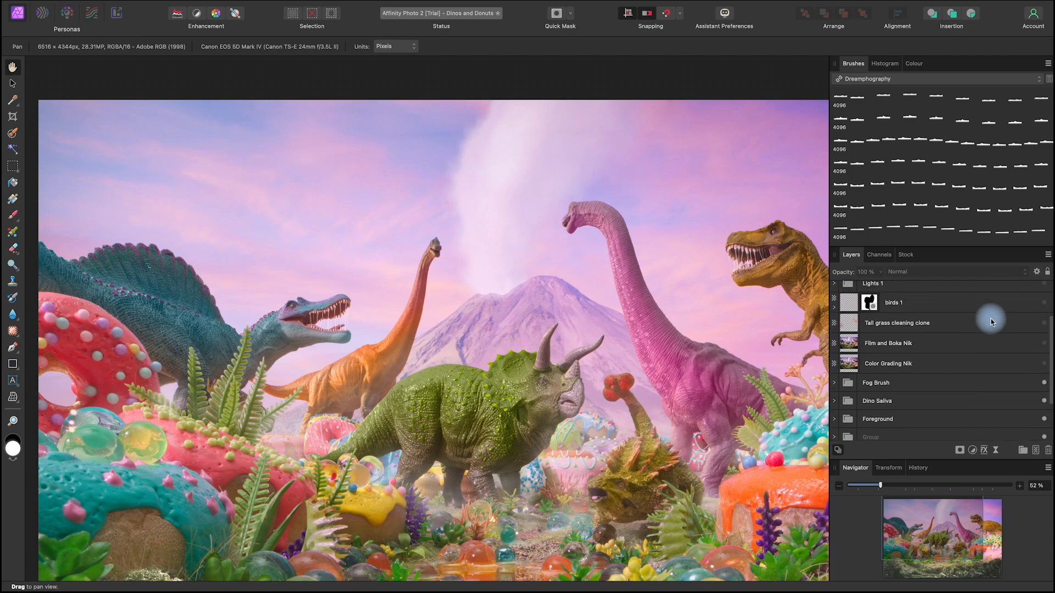
left_click(1044, 386)
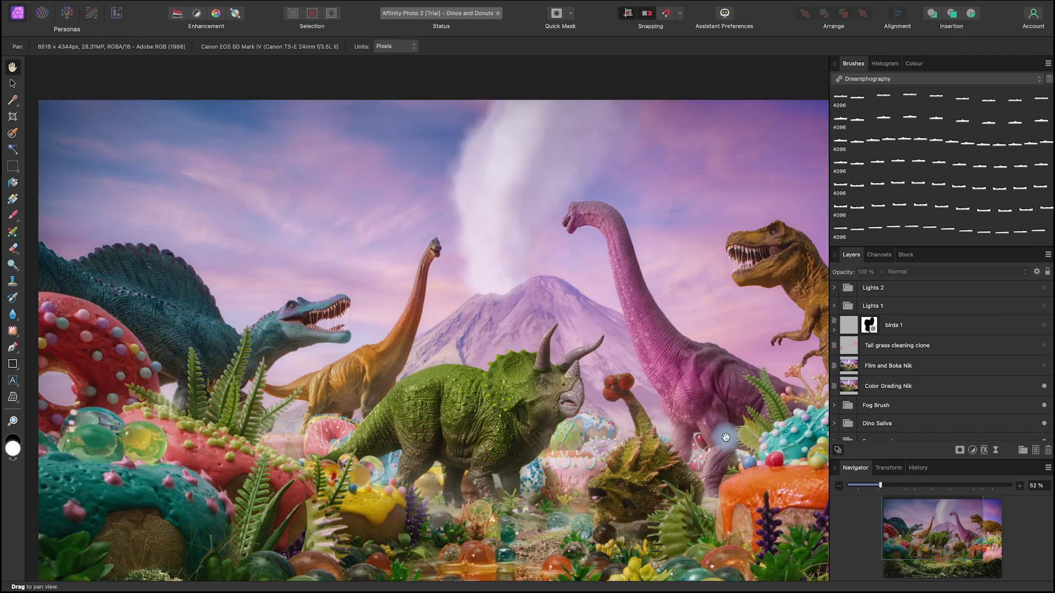
scroll(726, 437, "down", 3)
key("space")
left_click_drag(770, 482, 673, 445)
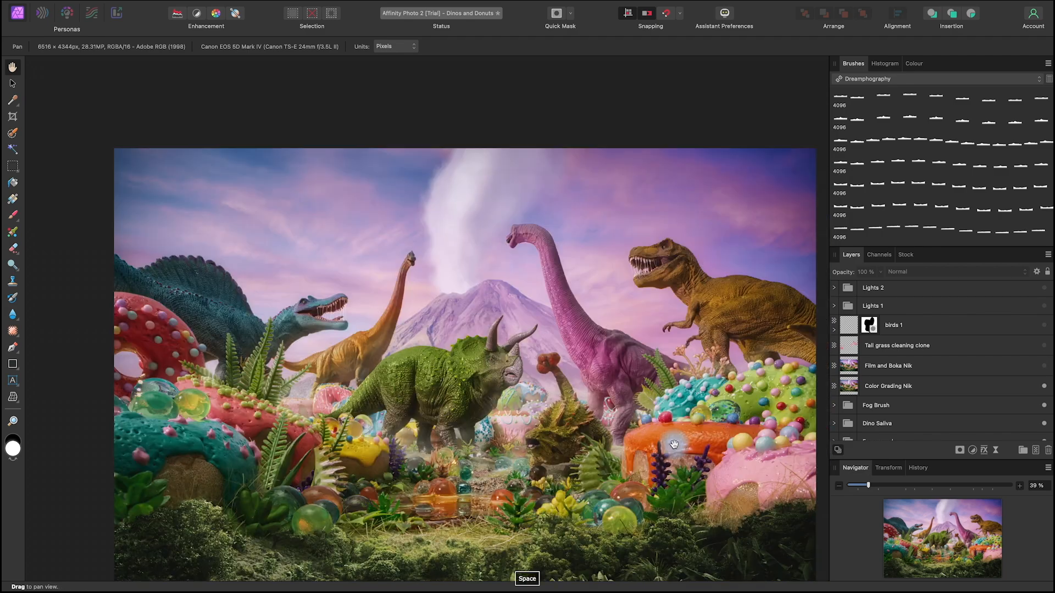
Step: Make the Film and Boka Nik layer visible, comparing the image with and without it
left_click(1044, 366)
left_click(1044, 366)
left_click(1045, 366)
left_click(1045, 366)
left_click(1044, 366)
key("space")
left_click_drag(731, 483, 684, 438)
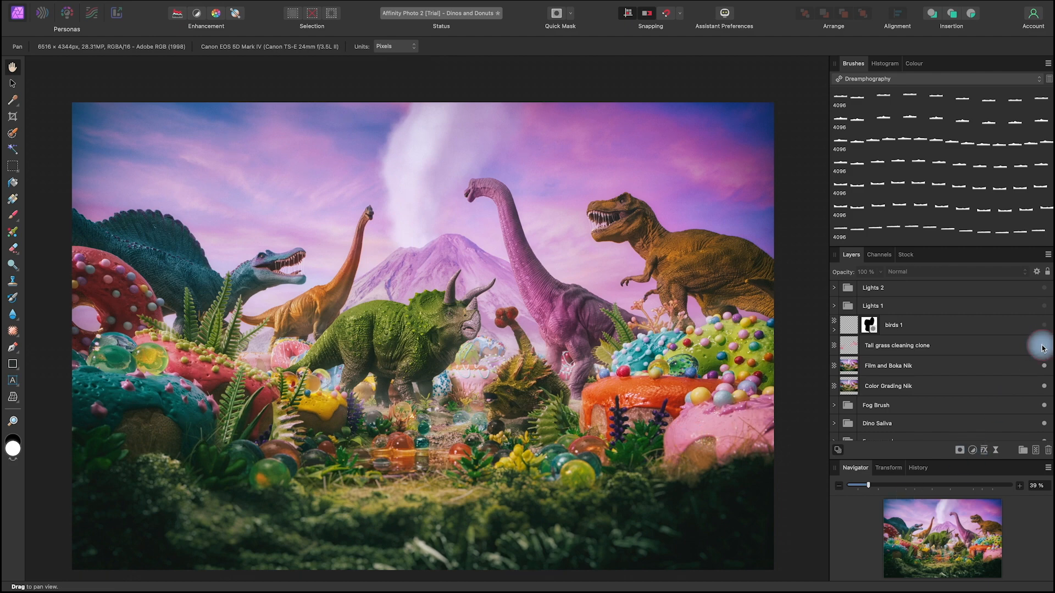
Step: Make the Tail grass cleaning clone and birds 1 layers visible
key("space")
left_click_drag(681, 417, 684, 421)
left_click(1043, 326)
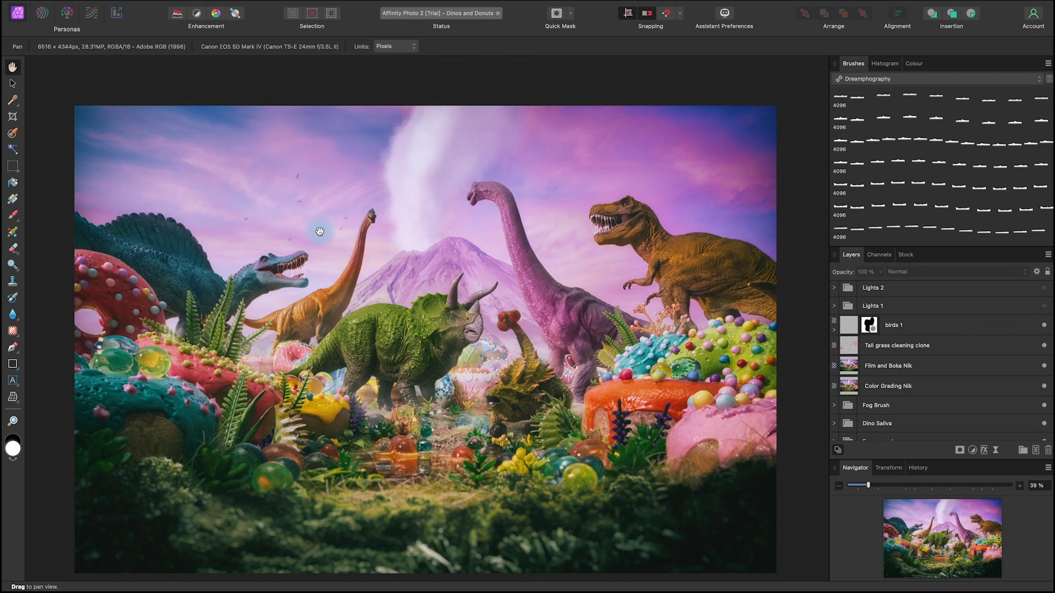
left_click(1044, 326)
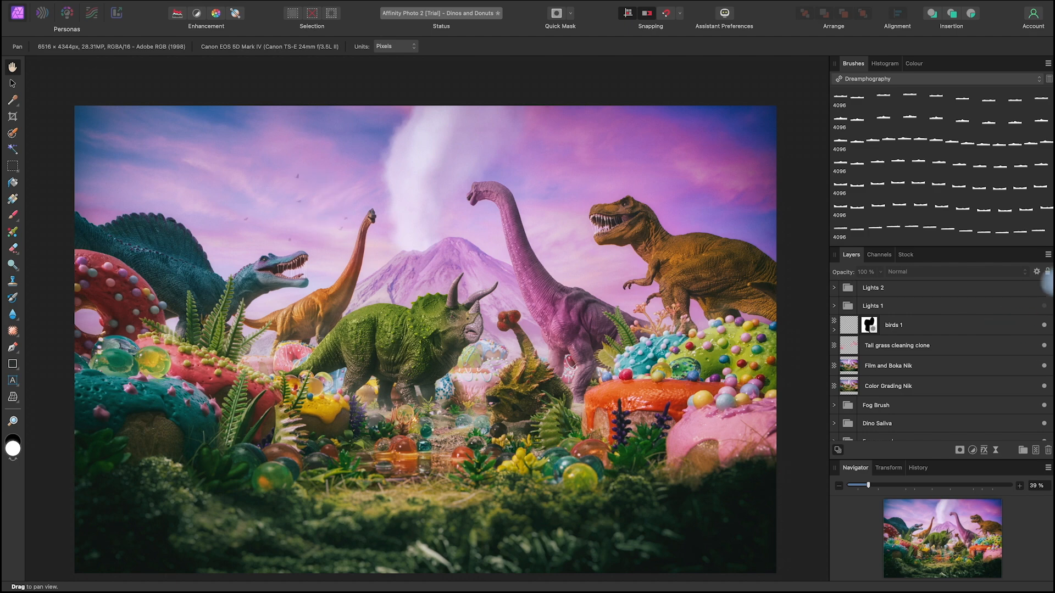
Step: Make the Lights 1 group visible, comparing the fern leaves with and without their glow
left_click(1045, 309)
left_click(1044, 309)
left_click(1043, 310)
key("space")
mouse_move(666, 349)
left_mouse_down()
mouse_move(663, 363)
mouse_move(679, 360)
left_mouse_up()
Step: Make the Lights 2 group visible and view the scene's added lights
scroll(1047, 335, "up", 2)
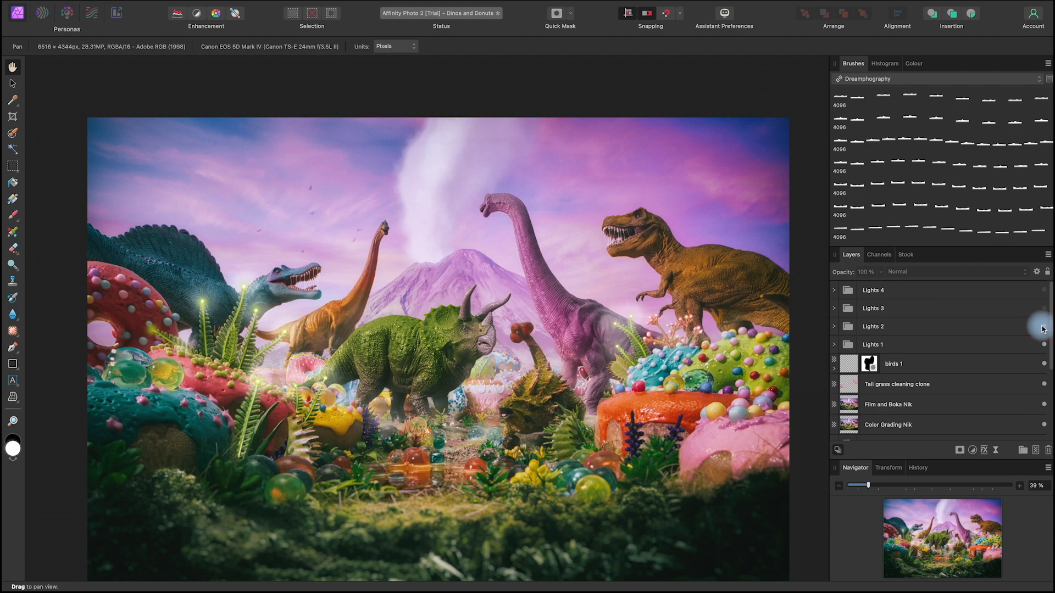
left_click(1042, 326)
key("space")
left_click_drag(739, 403, 656, 408)
Step: Make the Lights 3 group visible, comparing the scene with and without its purple flower lights
left_click(1044, 308)
left_click(1045, 308)
left_click(1044, 308)
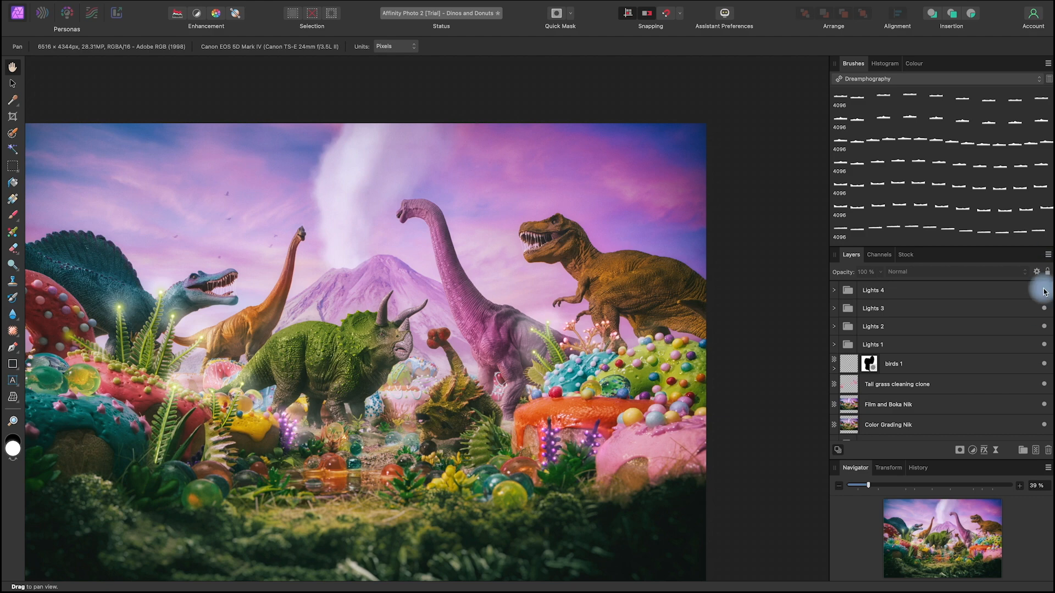
Step: Make the Lights 4 group visible, and compare the image with and without the Lights 3 and Lights 4 groups
left_click(1044, 291)
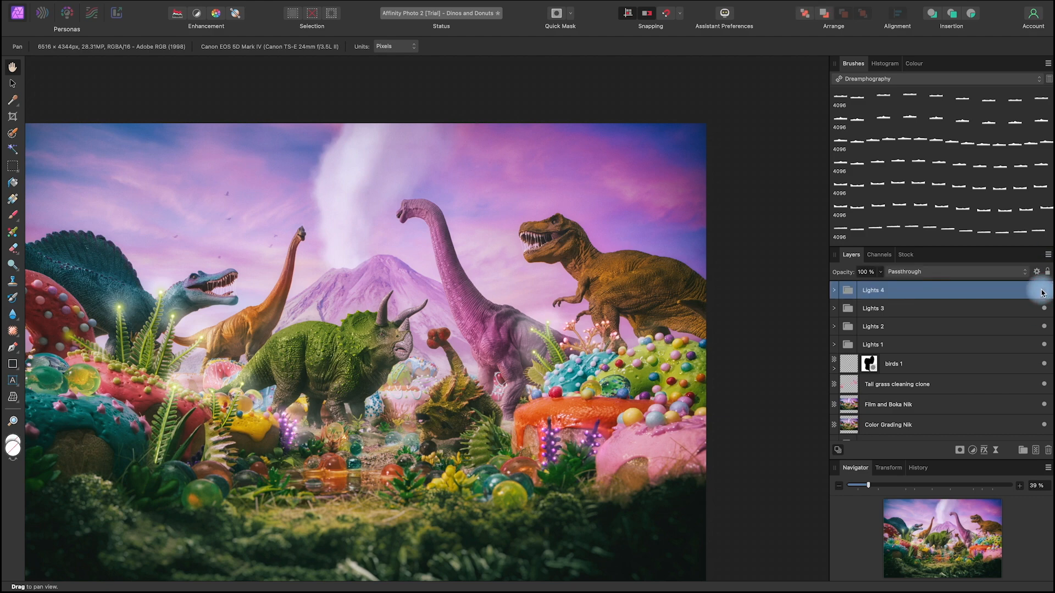
key("space")
left_click_drag(530, 483, 577, 470)
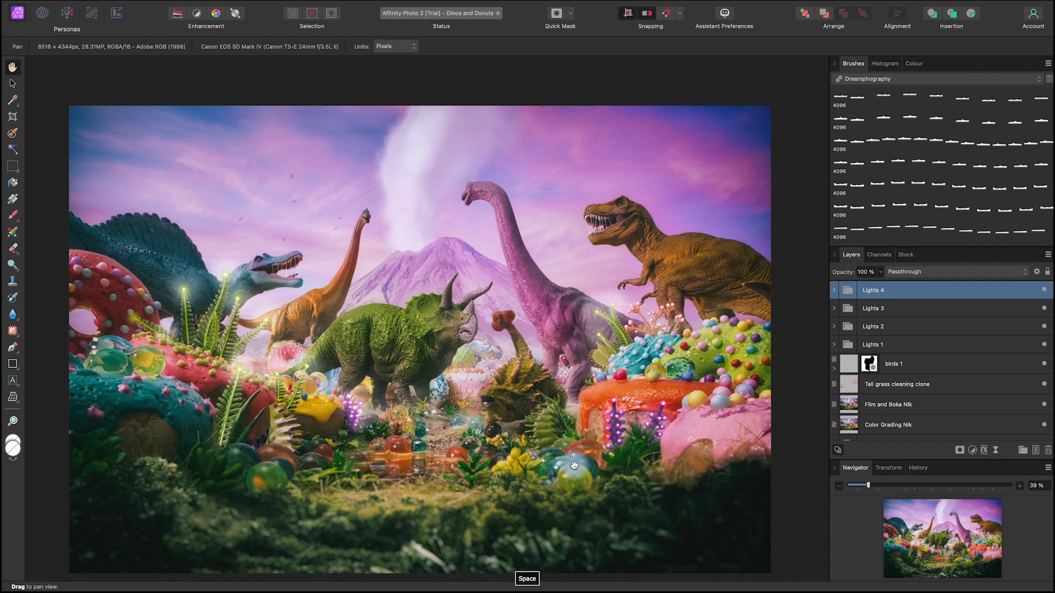
key("space")
mouse_move(588, 455)
left_mouse_down()
mouse_move(625, 448)
mouse_move(601, 447)
left_mouse_up()
left_click(1043, 292)
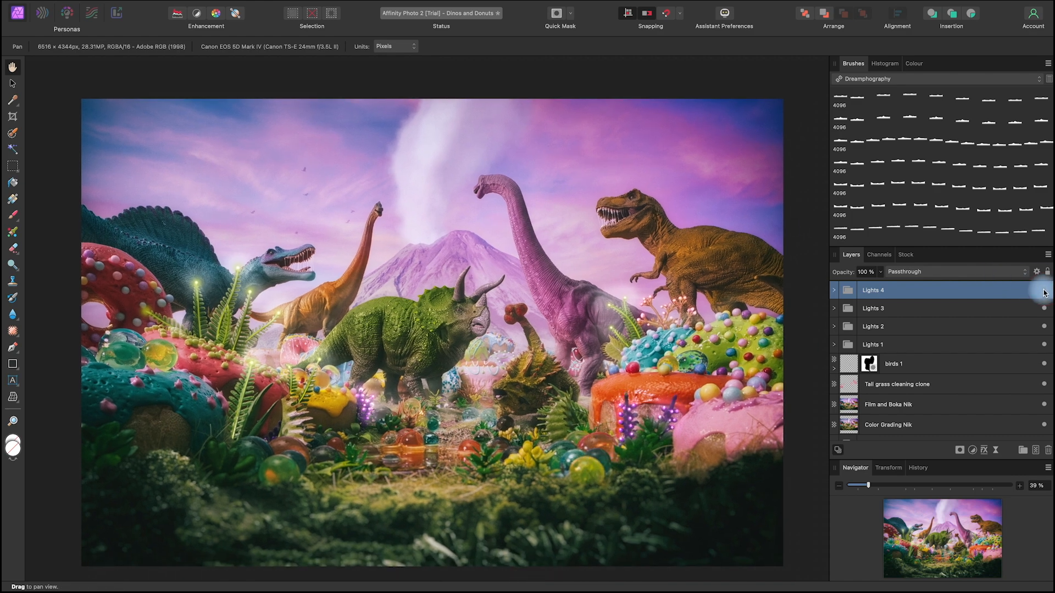
left_click(1044, 311)
left_click(1044, 311)
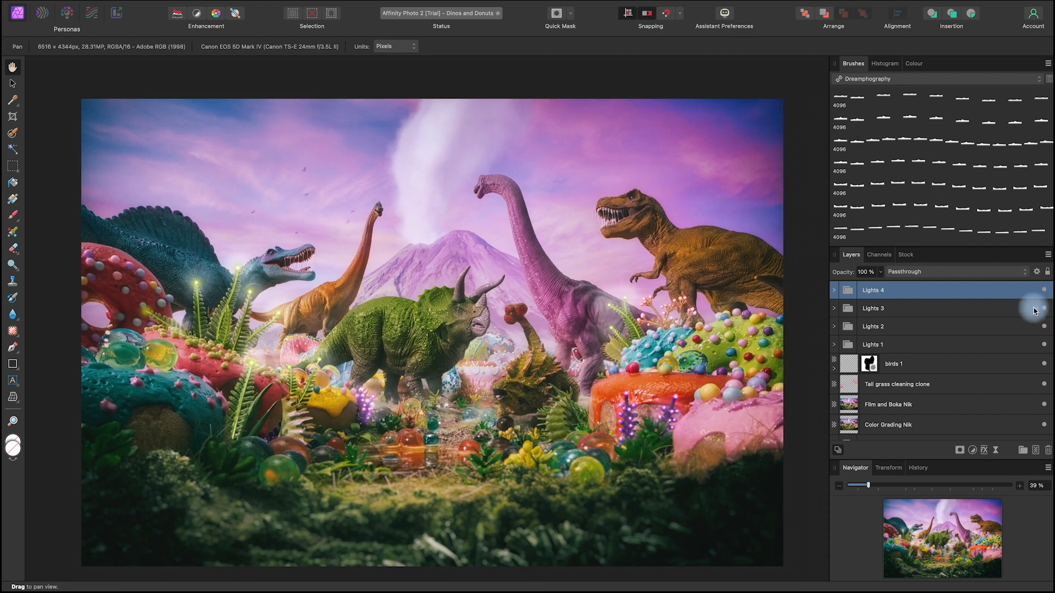
Step: Examine the finished composite with all layers and light groups visible
scroll(620, 337, "down", 4)
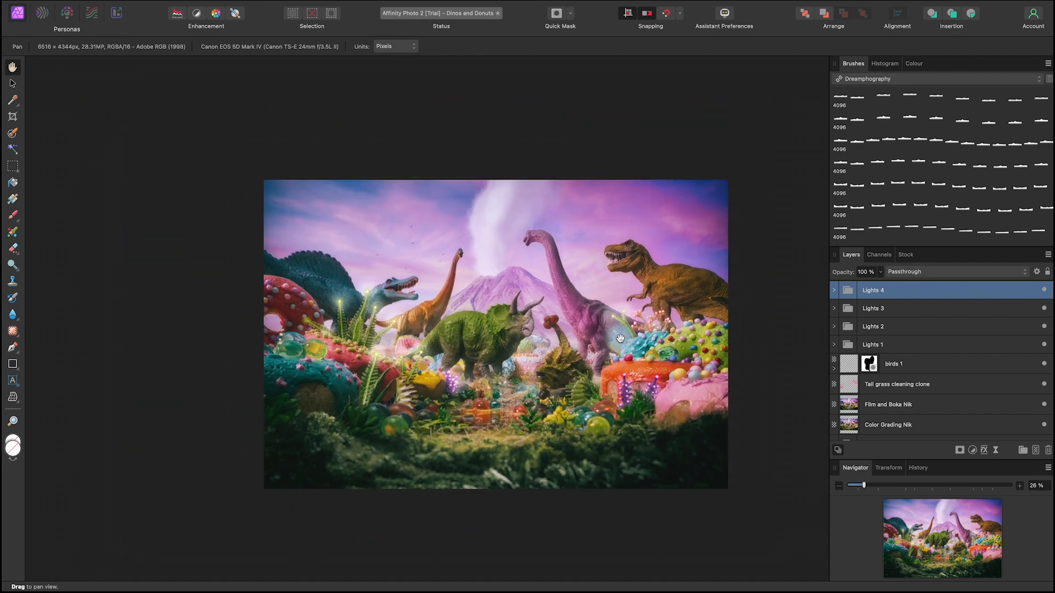
scroll(620, 338, "up", 3)
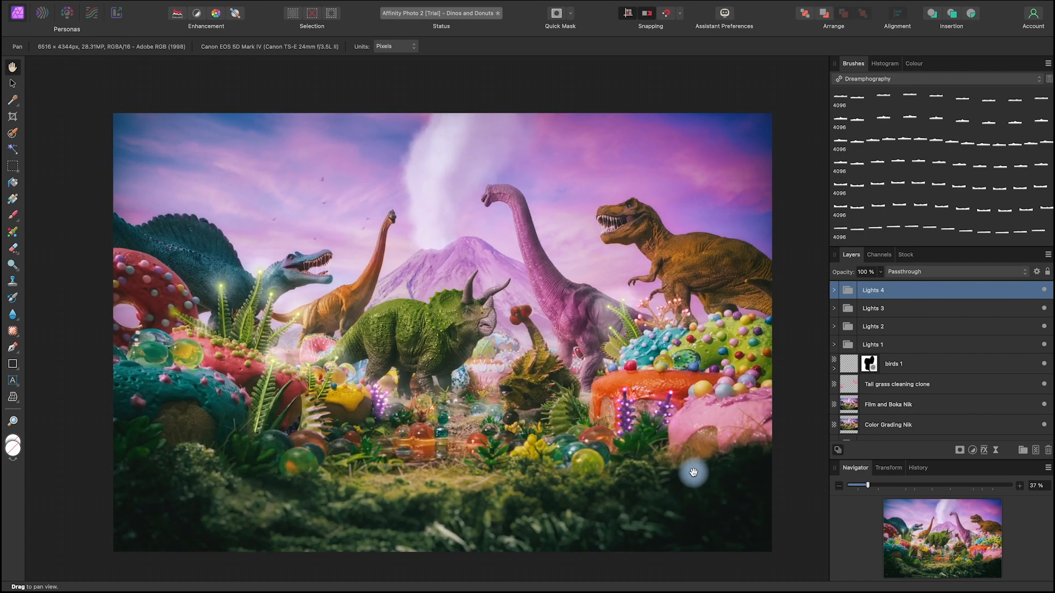
key("space")
left_click_drag(699, 487, 694, 486)
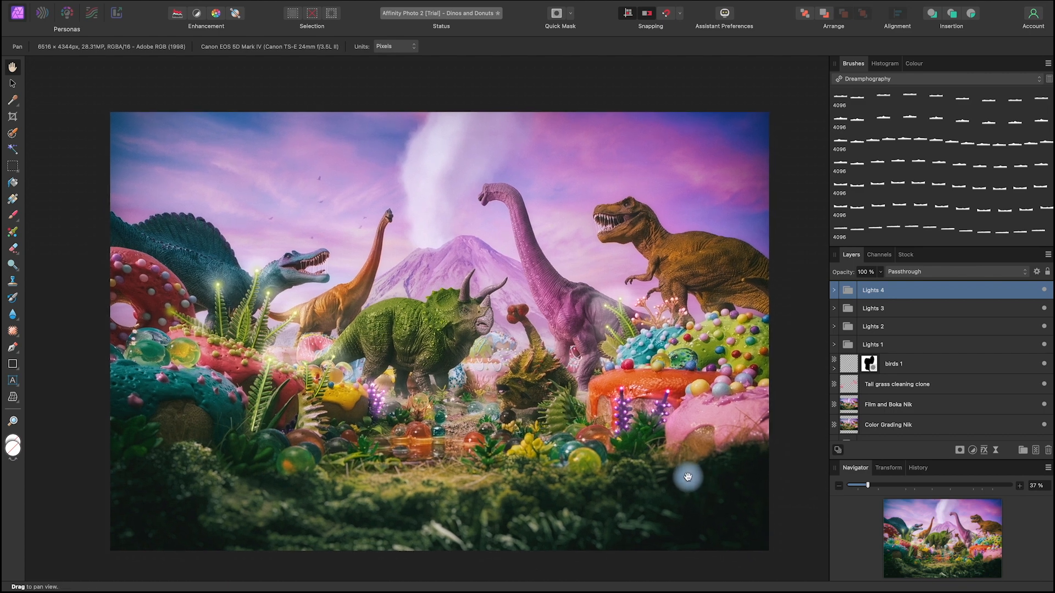
key("space")
left_click_drag(656, 477, 658, 475)
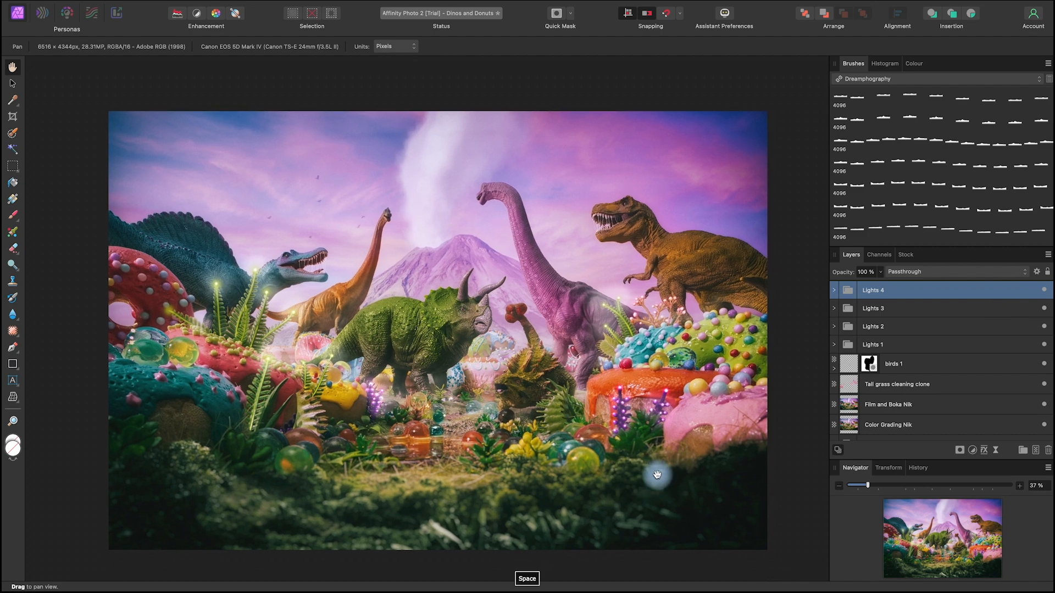
scroll(933, 410, "down", 2)
scroll(932, 409, "down", 3)
scroll(933, 409, "up", 5)
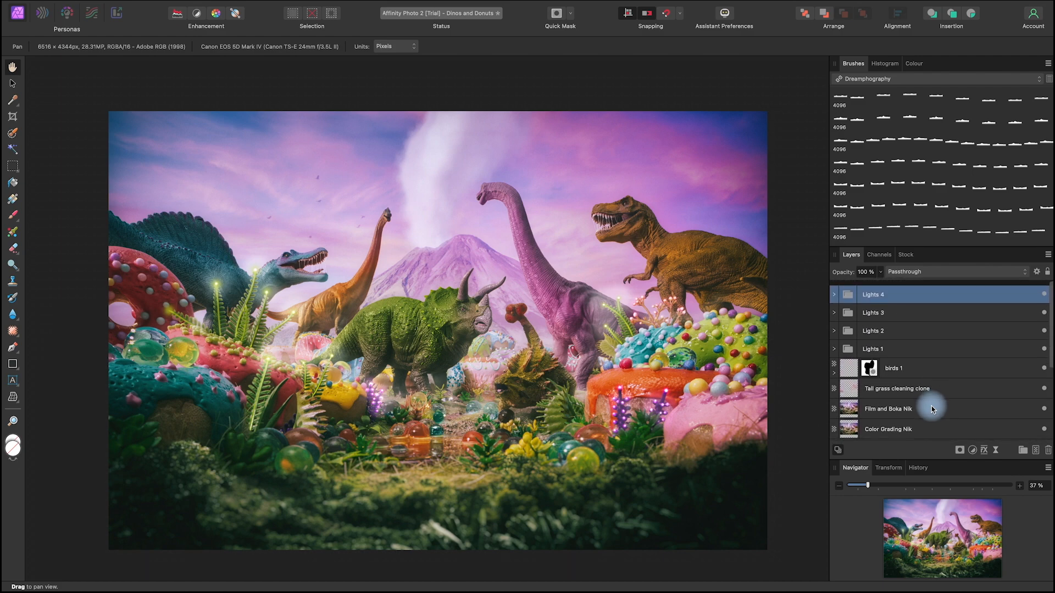
key("space")
left_click_drag(642, 471, 635, 471)
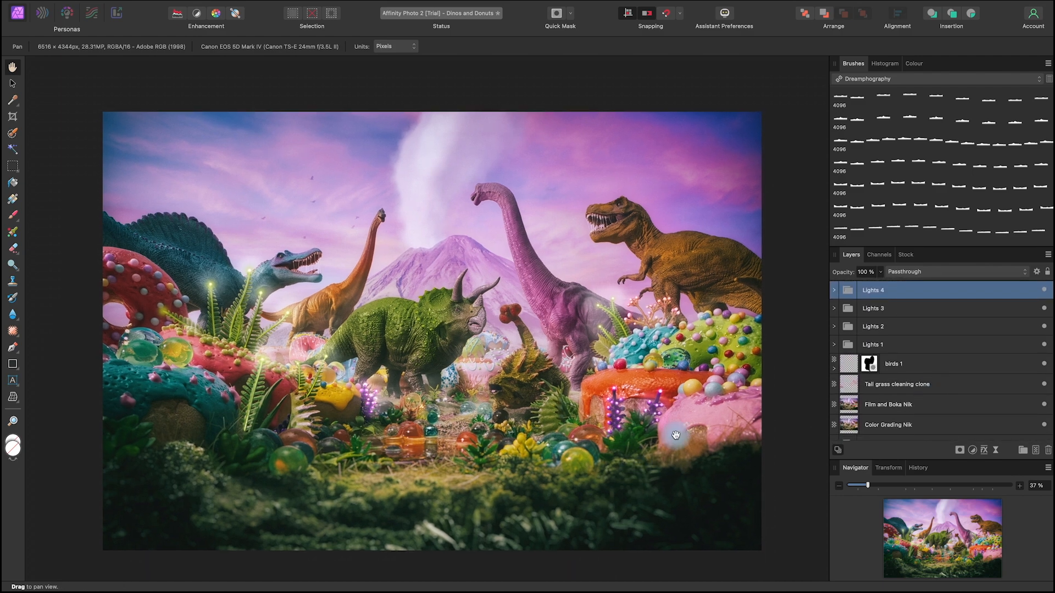
key("space")
left_click_drag(676, 435, 677, 434)
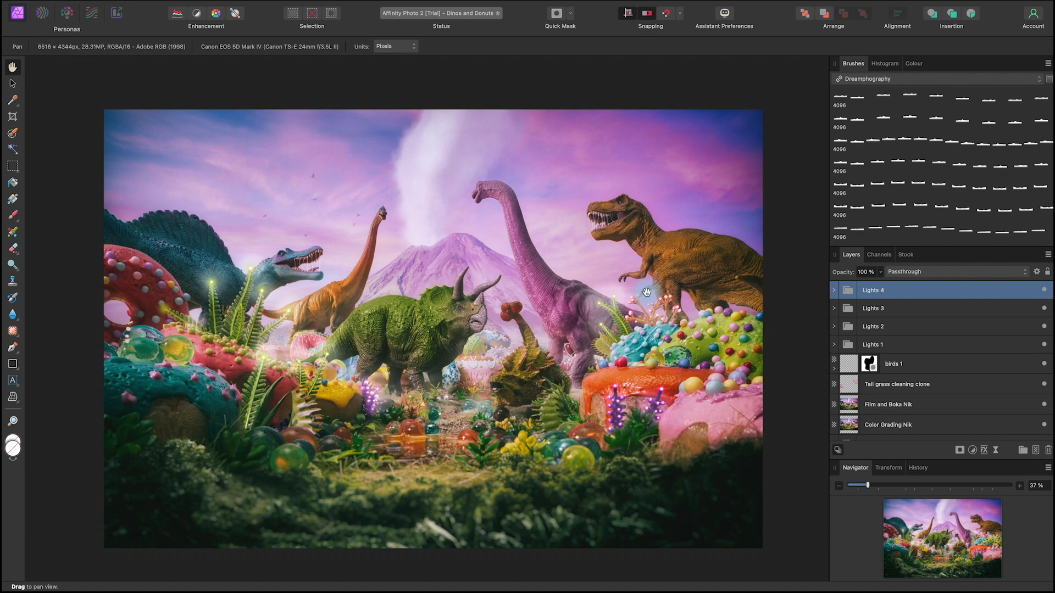
key("space")
left_click_drag(640, 430, 640, 431)
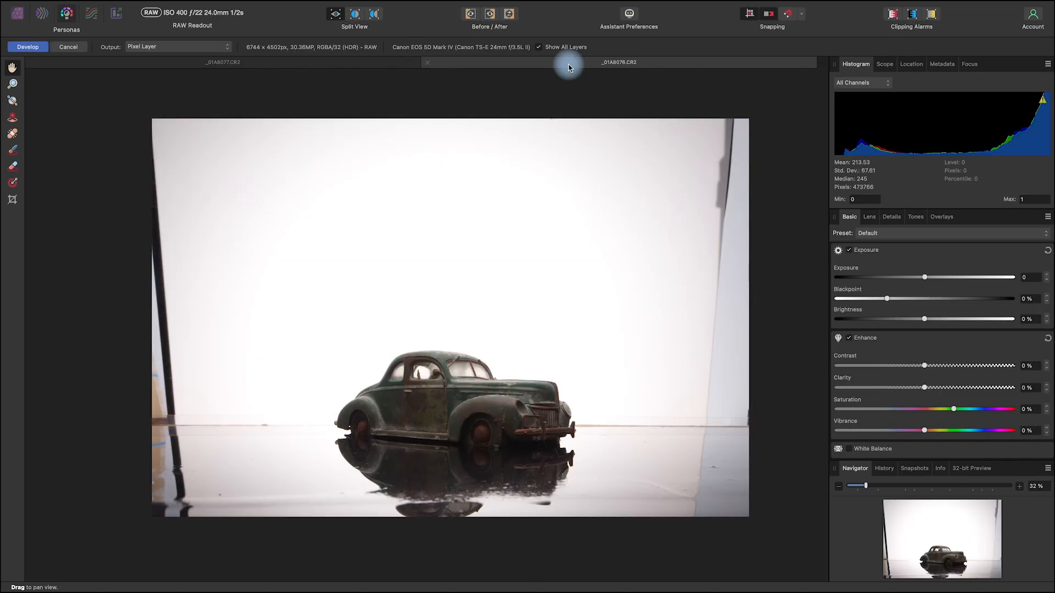
Step: Compare the toy car's reflective-surface photo _01A8076.CR2 with its snow version _01A8077.CR2
key("space")
left_click_drag(748, 468, 743, 470)
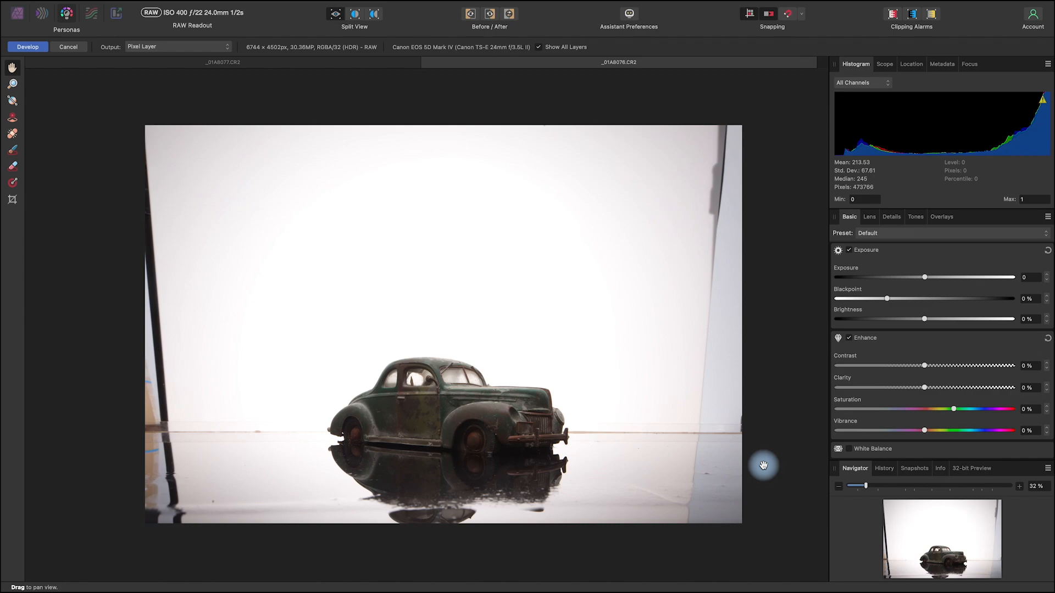
key("space")
left_click_drag(768, 487, 765, 488)
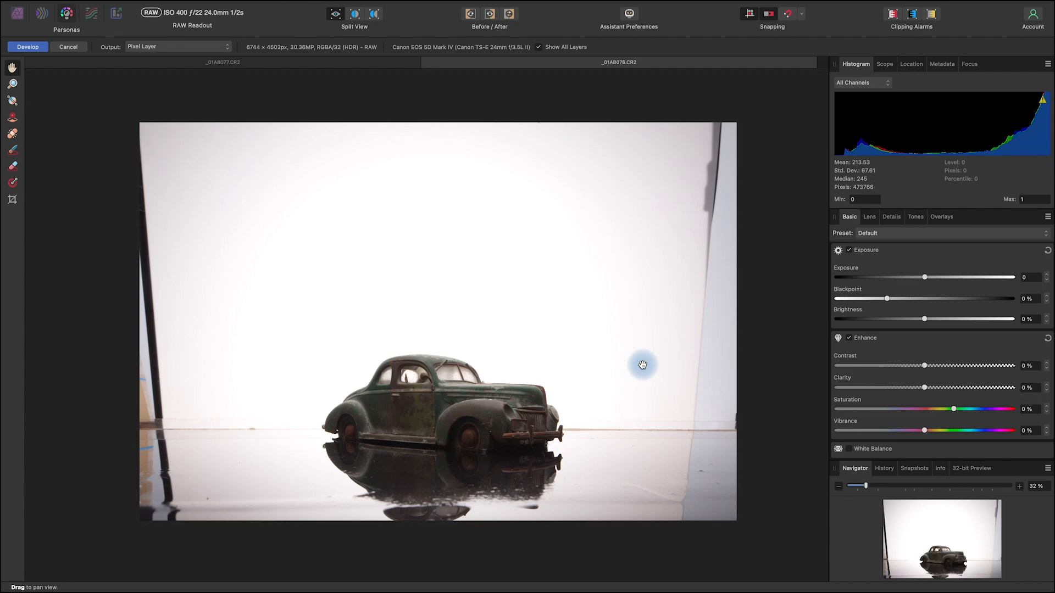
left_click(337, 61)
key("space")
left_click_drag(530, 464, 568, 463)
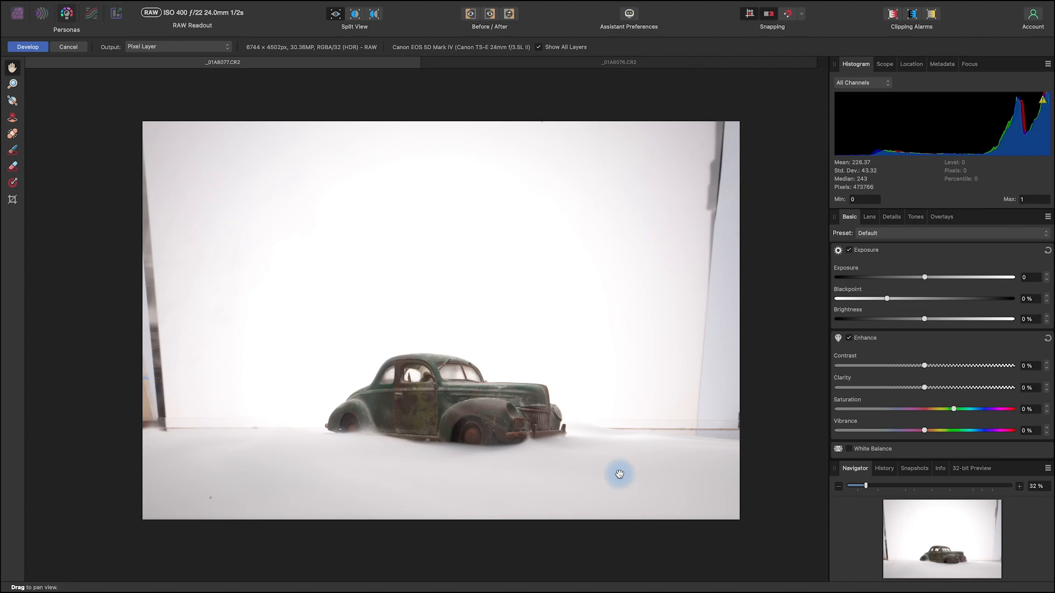
left_click(661, 65)
left_click(331, 62)
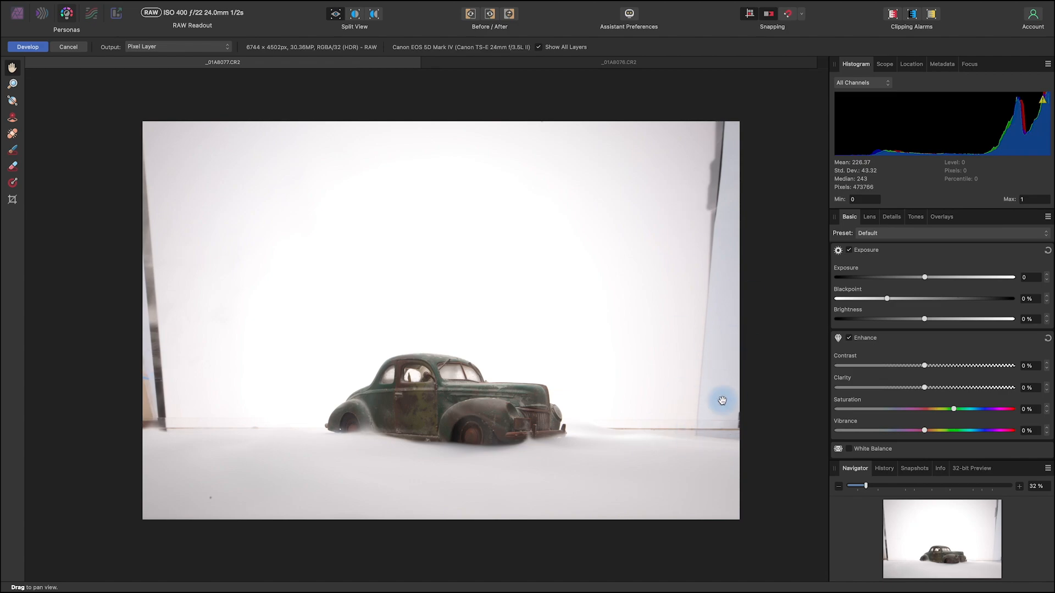
key("space")
left_click_drag(672, 446, 688, 486)
key("space")
key("space")
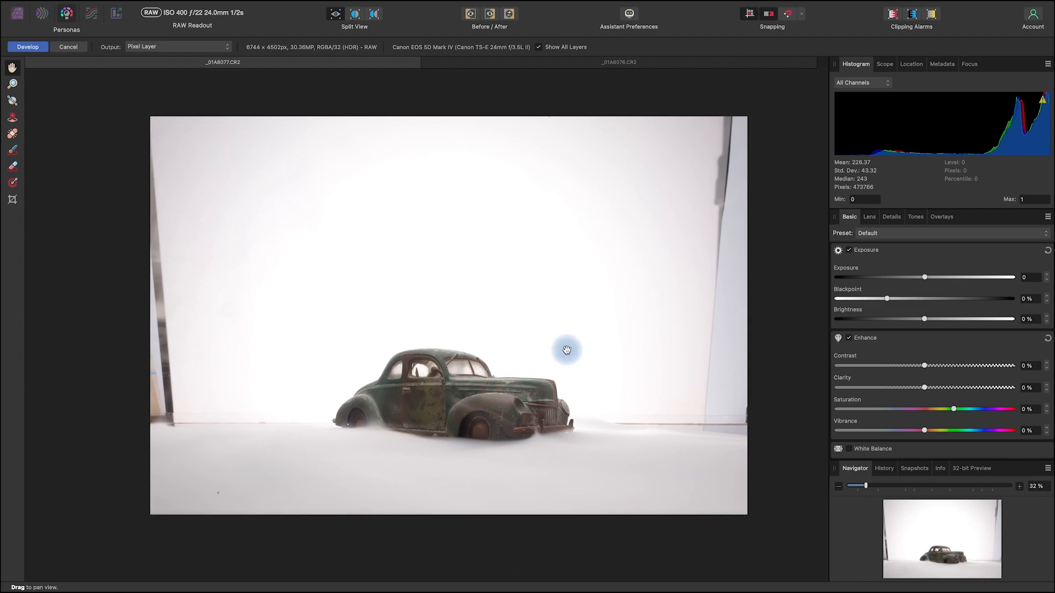
Step: Examine the car's reflection in _01A8076.CR2, and return to the snow photo _01A8077.CR2
left_click(544, 65)
key("space")
left_click_drag(649, 470, 665, 461)
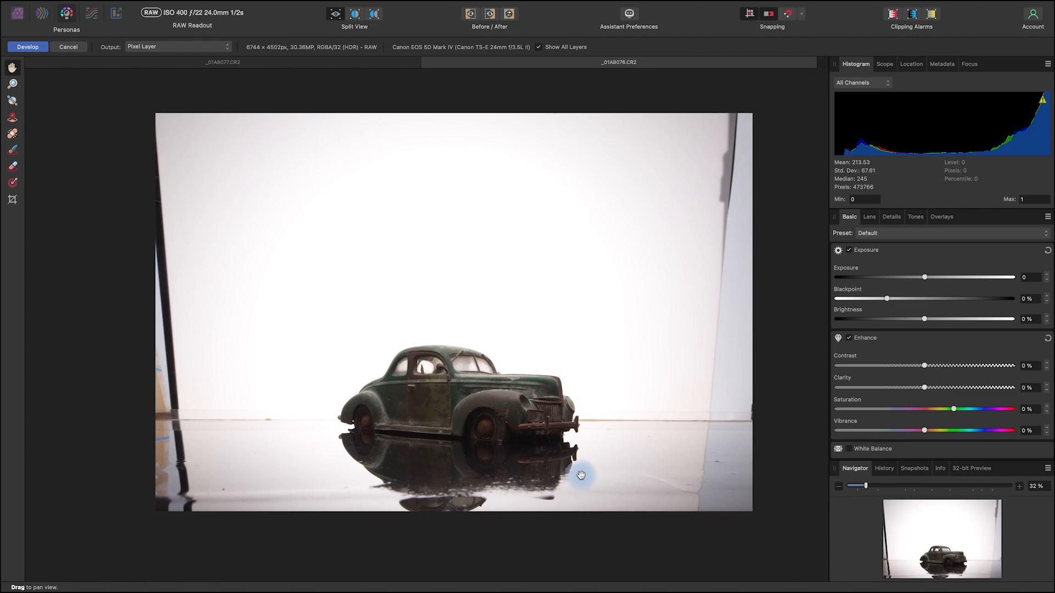
key("space")
left_click_drag(591, 483, 587, 480)
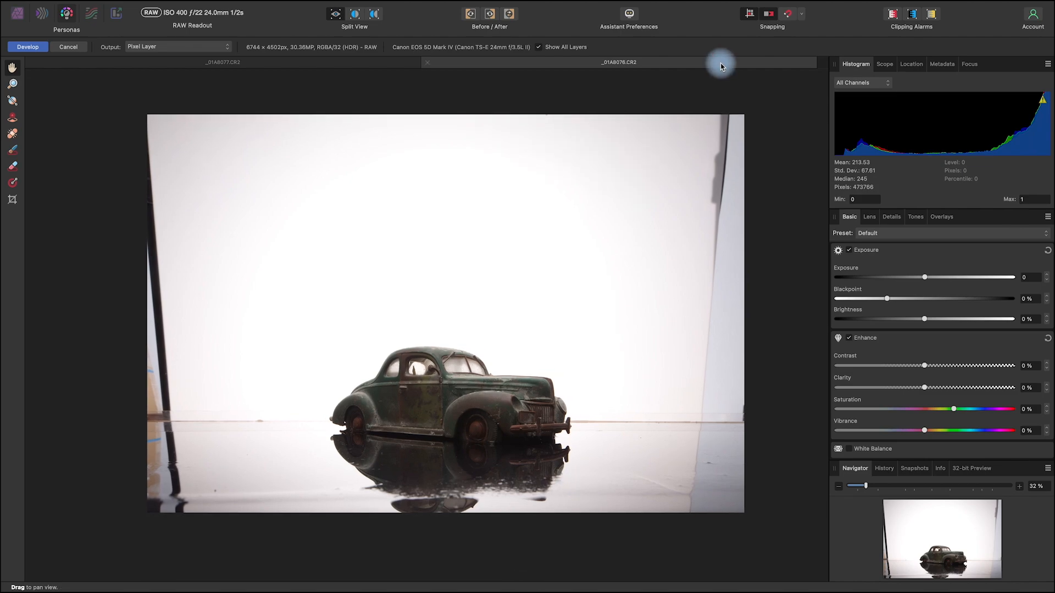
scroll(605, 231, "up", 2)
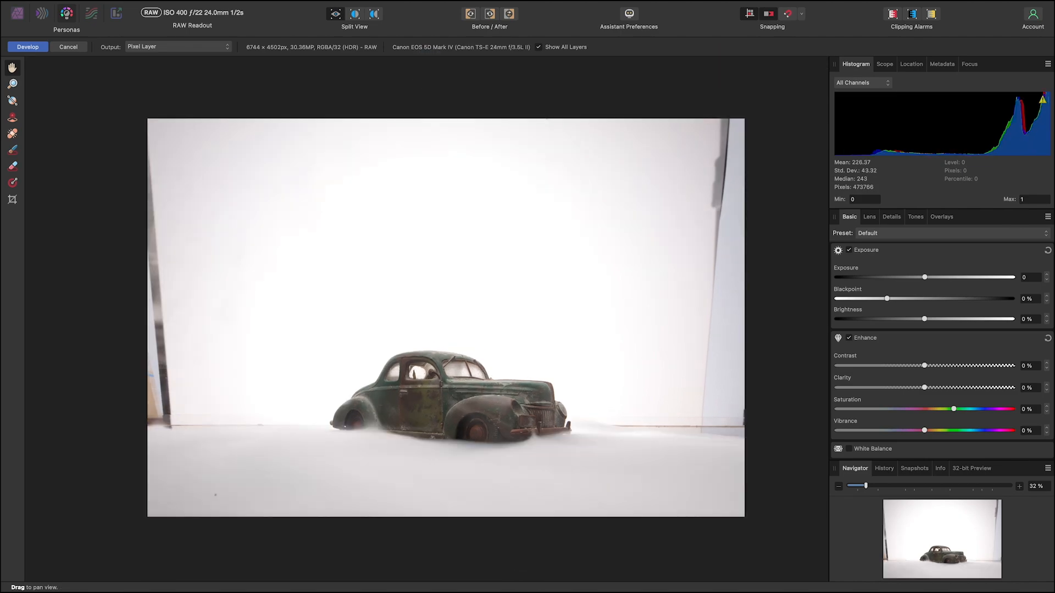
left_click(336, 62)
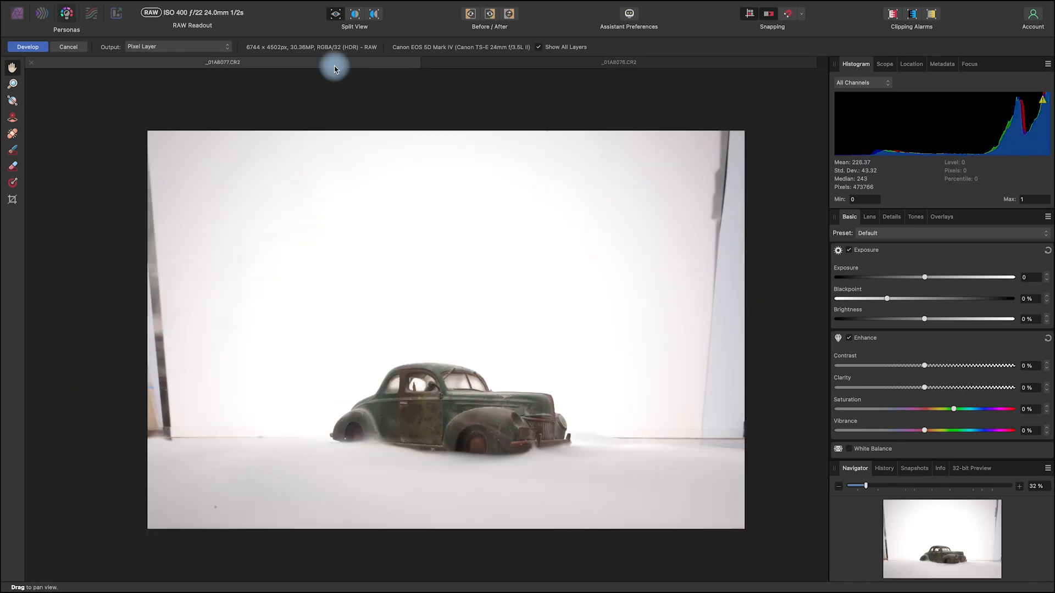
Step: Close the snow photo _01A8077.CR2 and view the reflective-surface photo of the car
left_click(32, 64)
left_click_drag(683, 440, 697, 439)
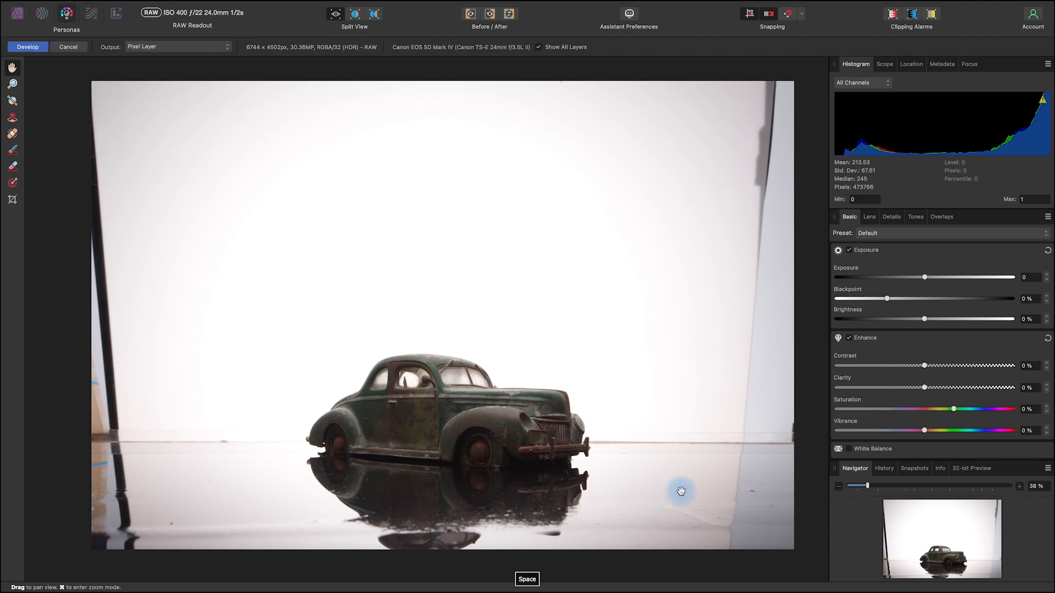
left_click_drag(678, 489, 683, 494)
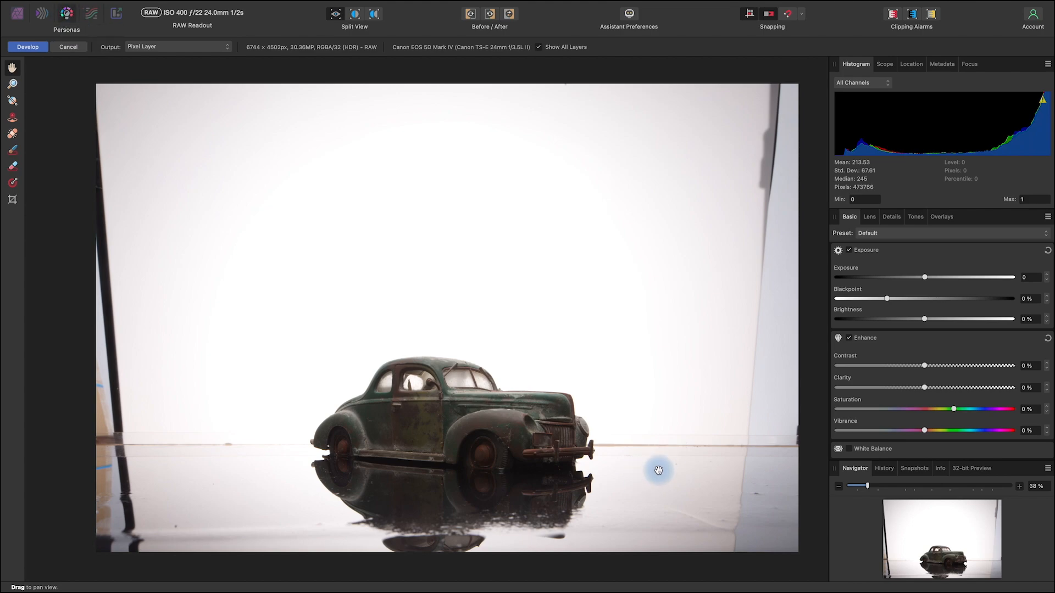
key("space")
left_click_drag(708, 499, 710, 499)
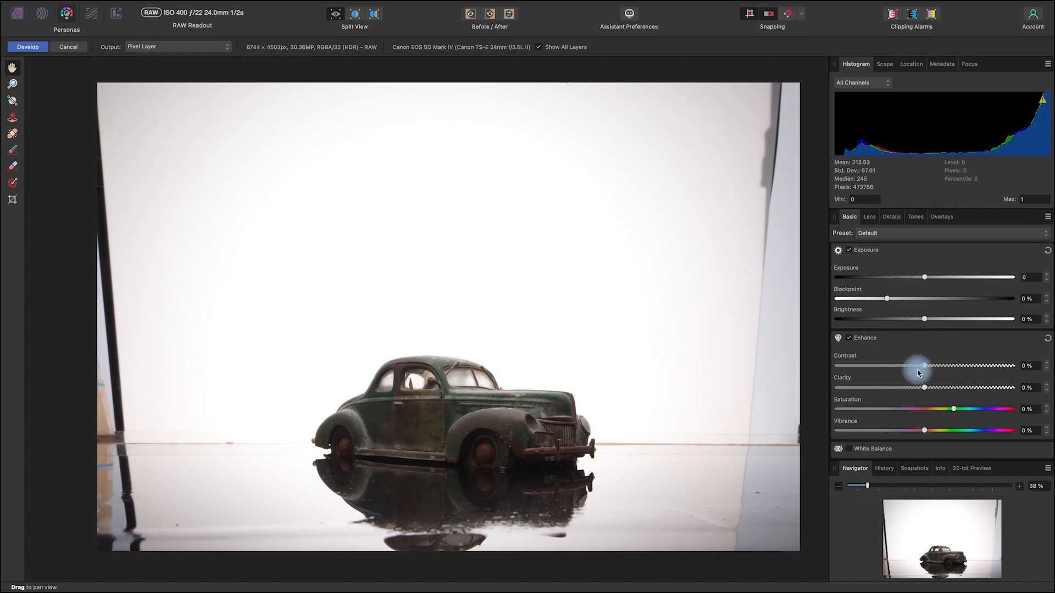
Step: Set the RAW photo's Contrast to -4 %, Clarity to 6 % and Saturation to -7 %
left_click_drag(914, 371, 931, 392)
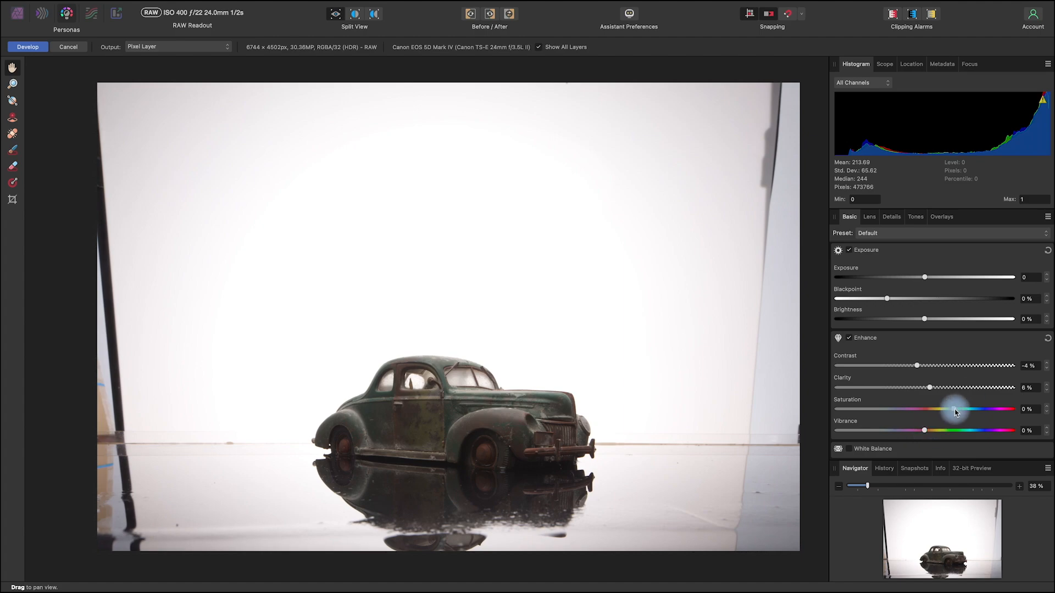
left_click_drag(952, 411, 946, 414)
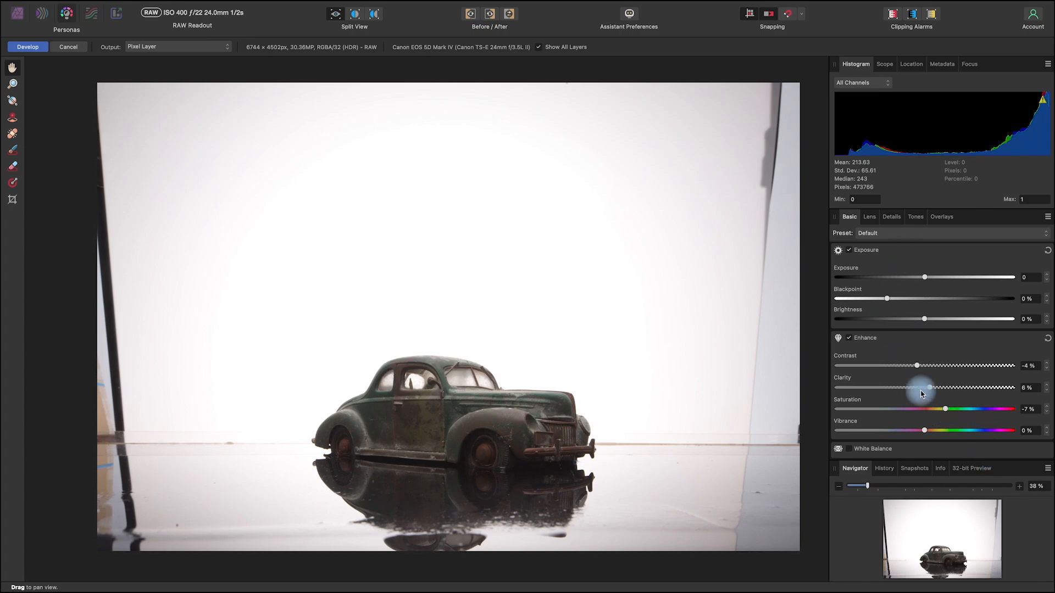
Step: Enable Chromatic Aberration Reduction, and turn on Detail Refinement with a radius of 8 % and an amount of 25 %
left_click(873, 221)
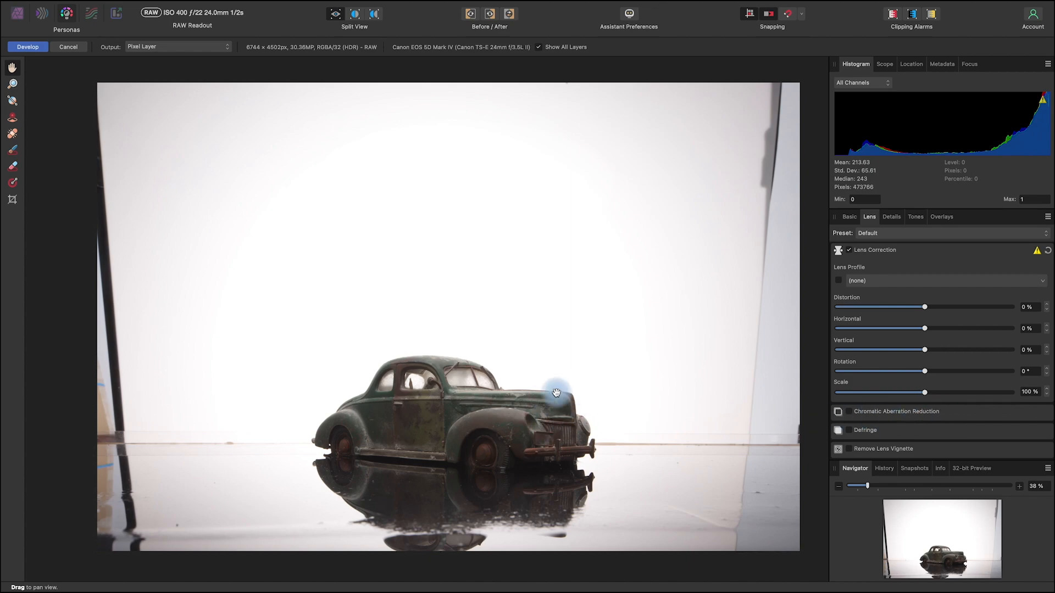
left_click(849, 412)
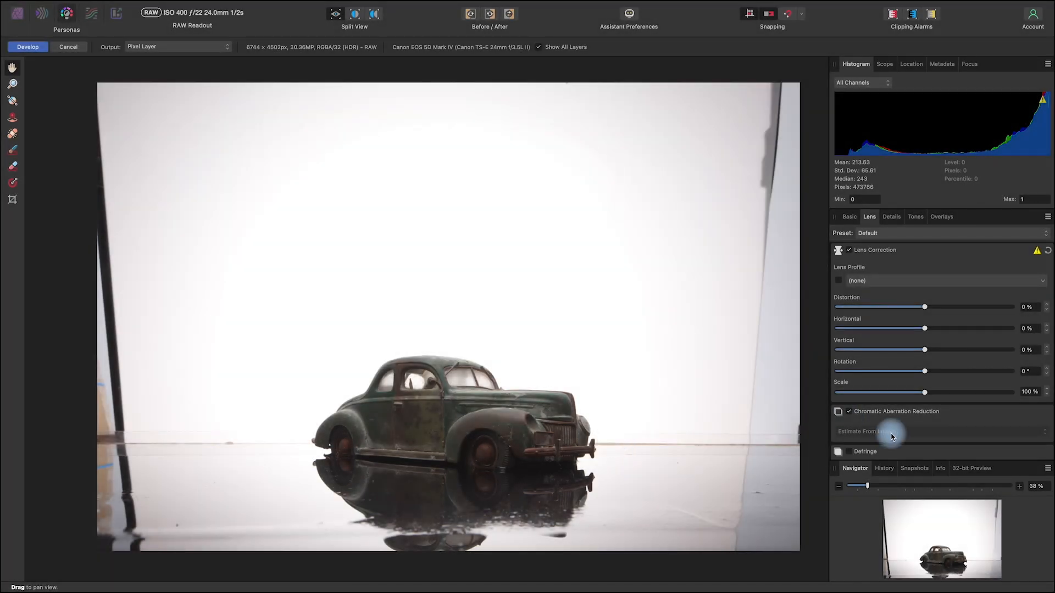
left_click(892, 218)
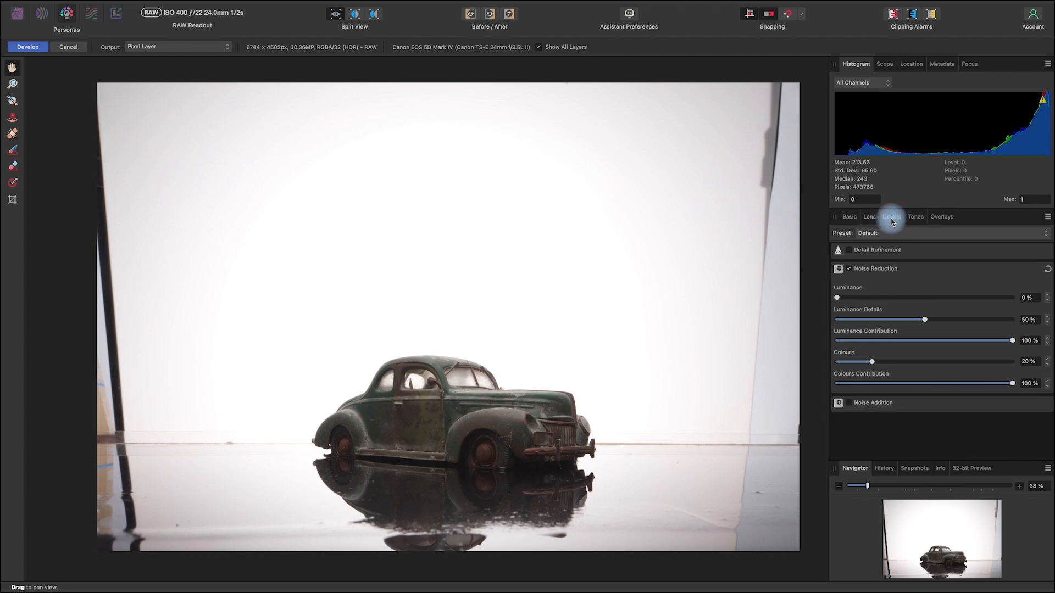
left_click(904, 249)
left_click_drag(835, 276, 855, 278)
left_click_drag(845, 309, 875, 313)
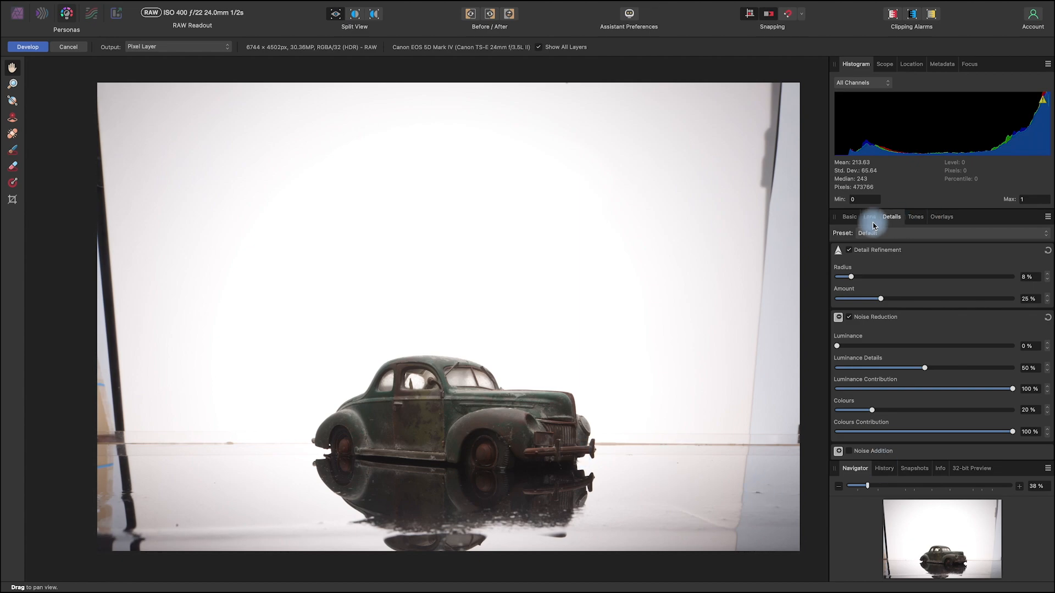
Step: Enable the White Balance adjustment for the car photo and bring its temperature and tint settings into view
left_click(853, 218)
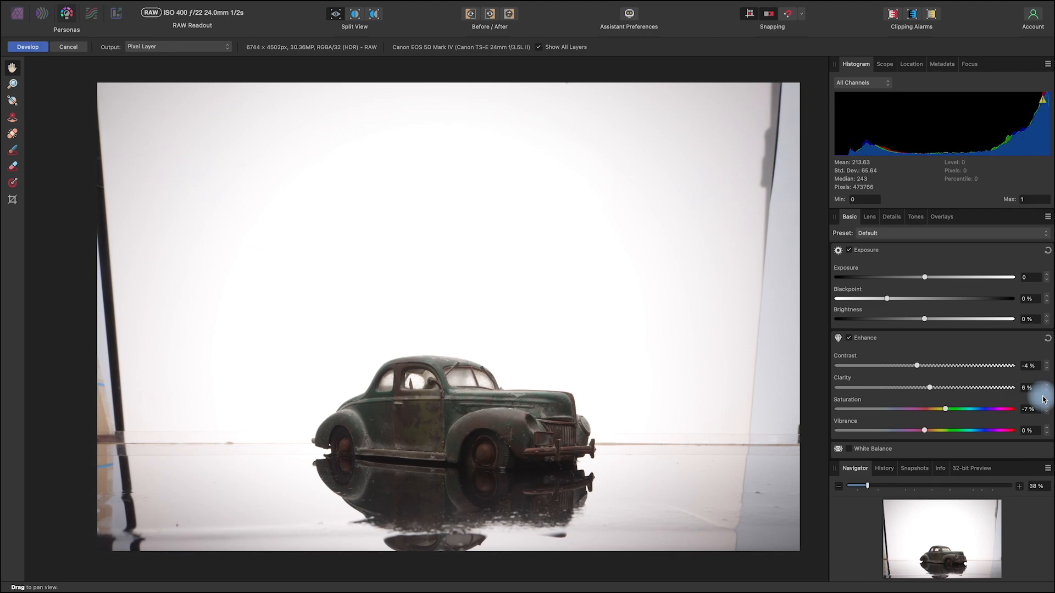
scroll(876, 412, "down", 3)
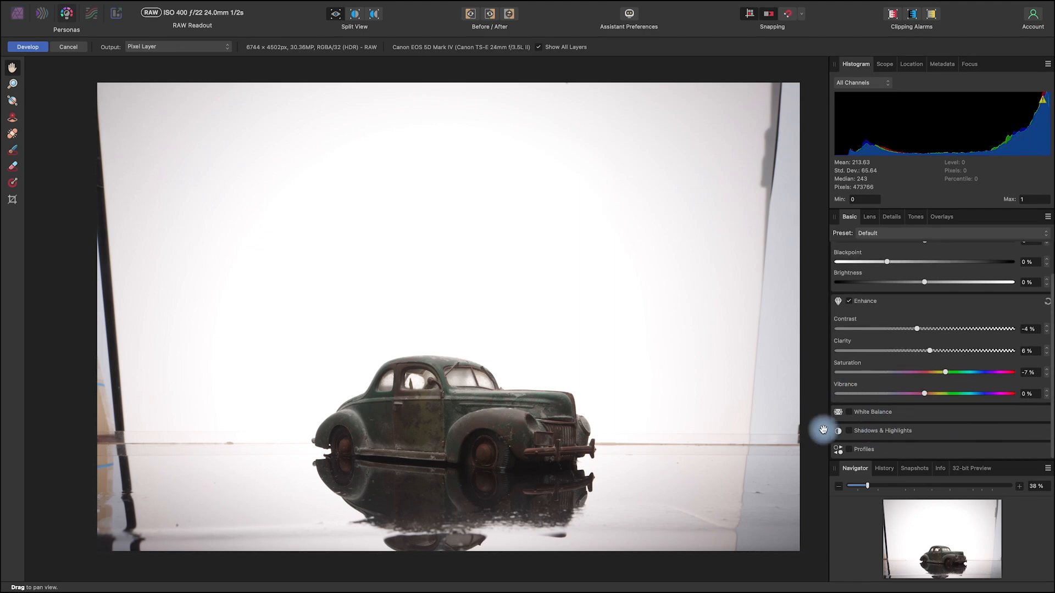
left_click(869, 413)
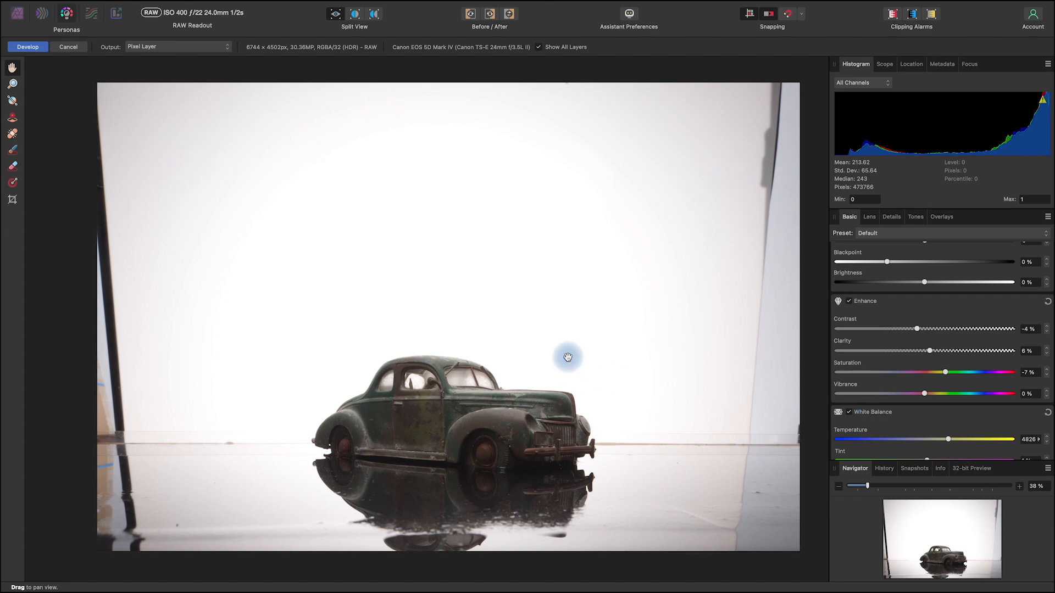
scroll(923, 422, "down", 4)
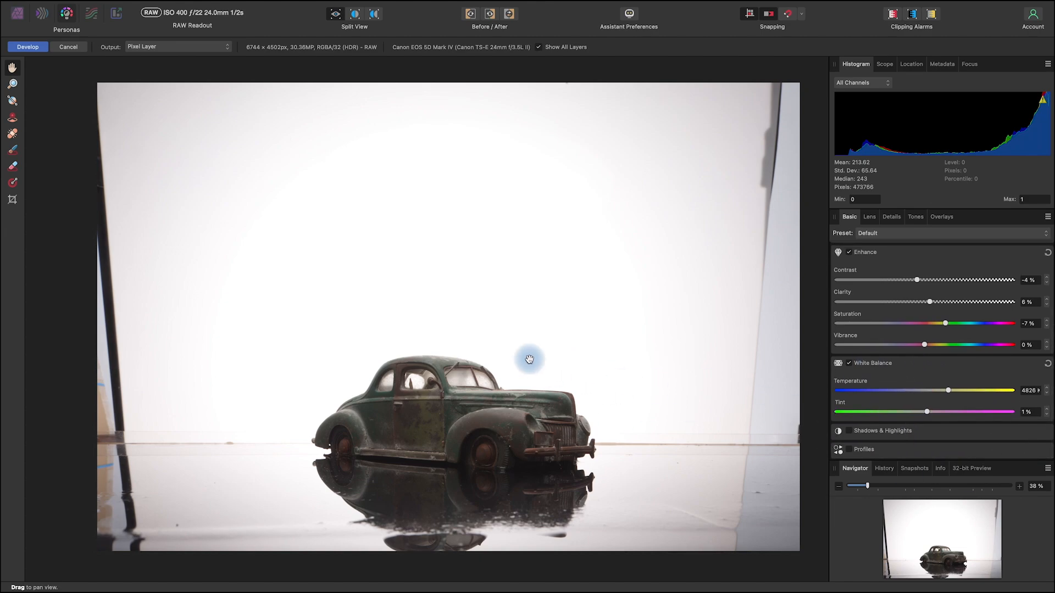
Step: Set the RAW photo's White Balance temperature to 4105 K
scroll(529, 359, "right", 2)
scroll(558, 368, "left", 2)
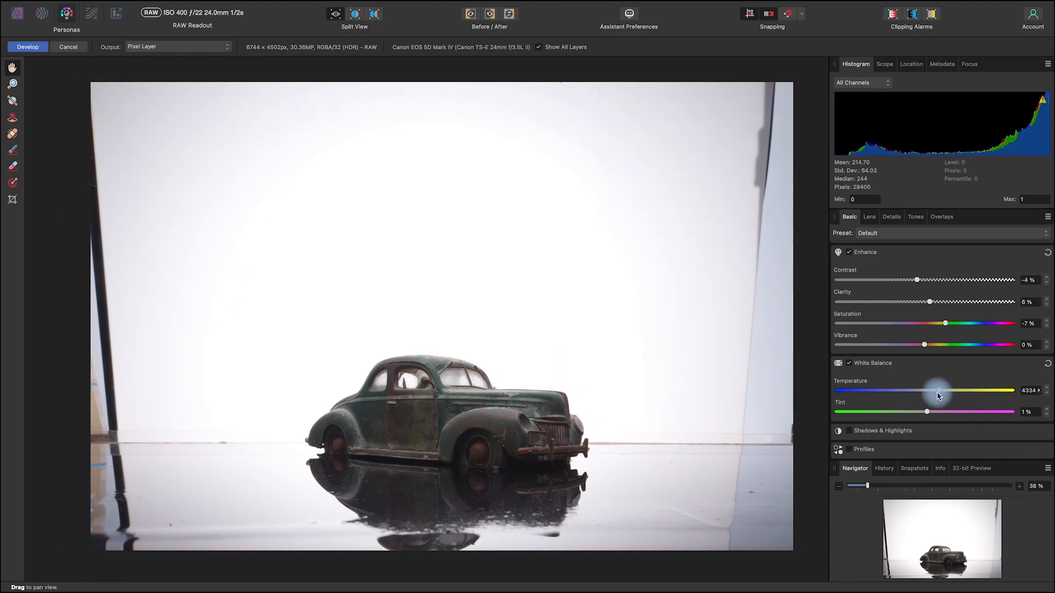
left_click_drag(931, 397, 934, 398)
Step: Enable Shadows & Highlights with Shadows at 11 % and Highlights at 12 %, and develop the RAW photo
left_click(873, 430)
scroll(932, 428, "down", 2)
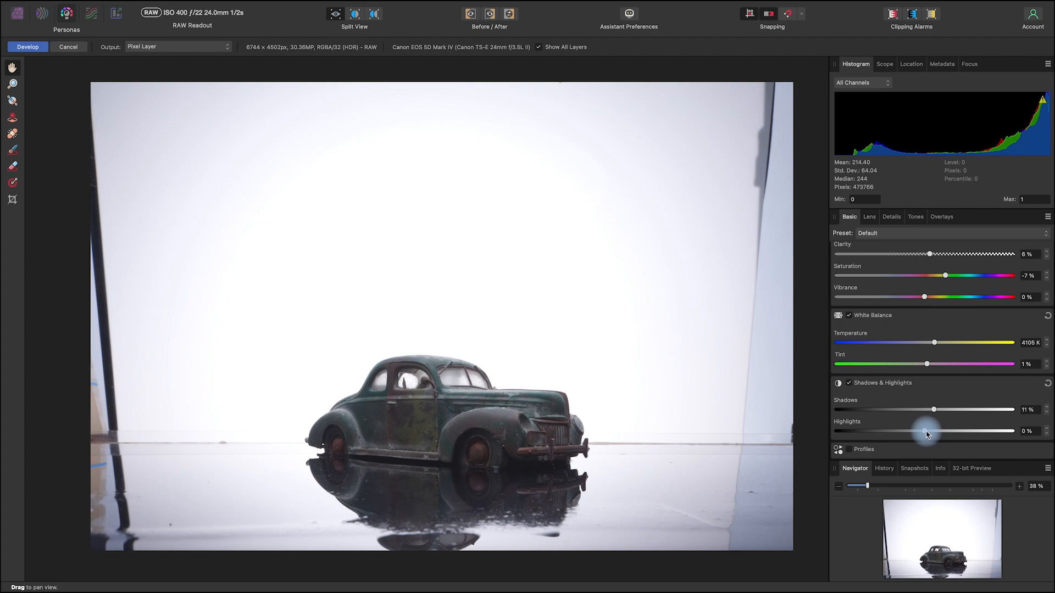
left_click_drag(925, 433, 936, 438)
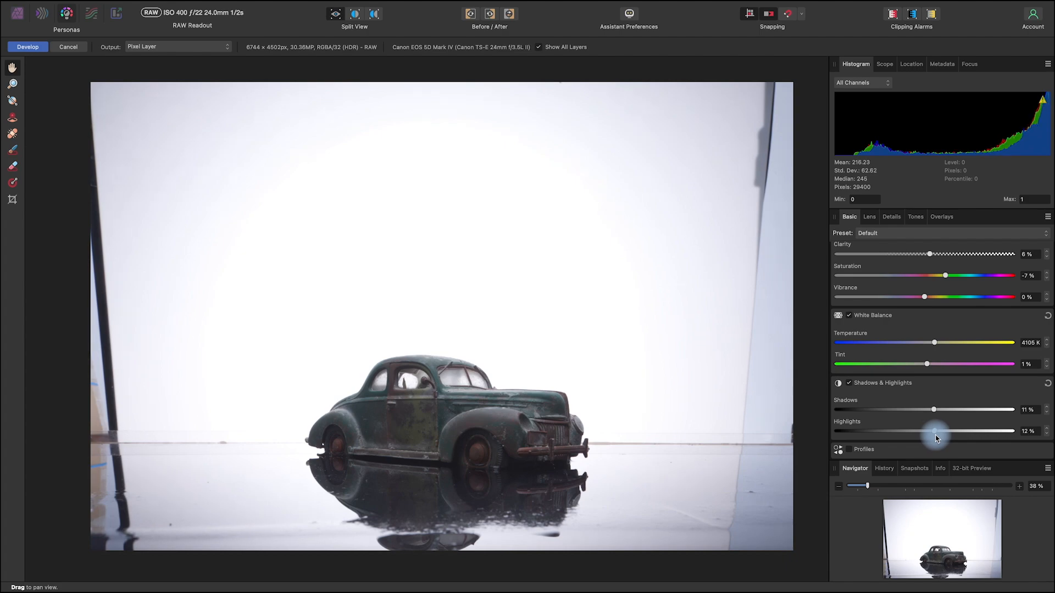
scroll(876, 306, "up", 5)
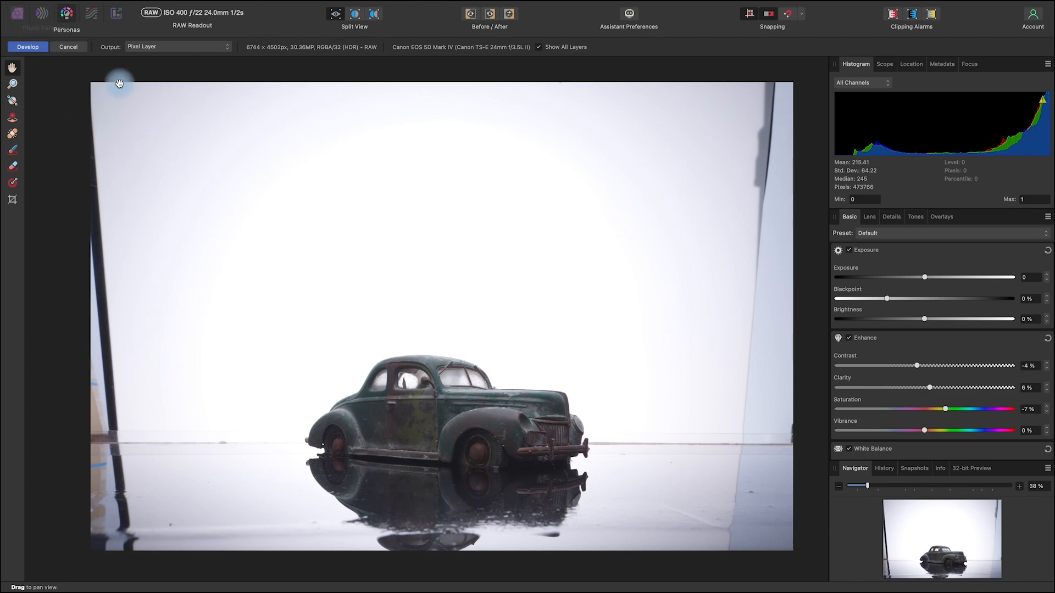
left_click(31, 48)
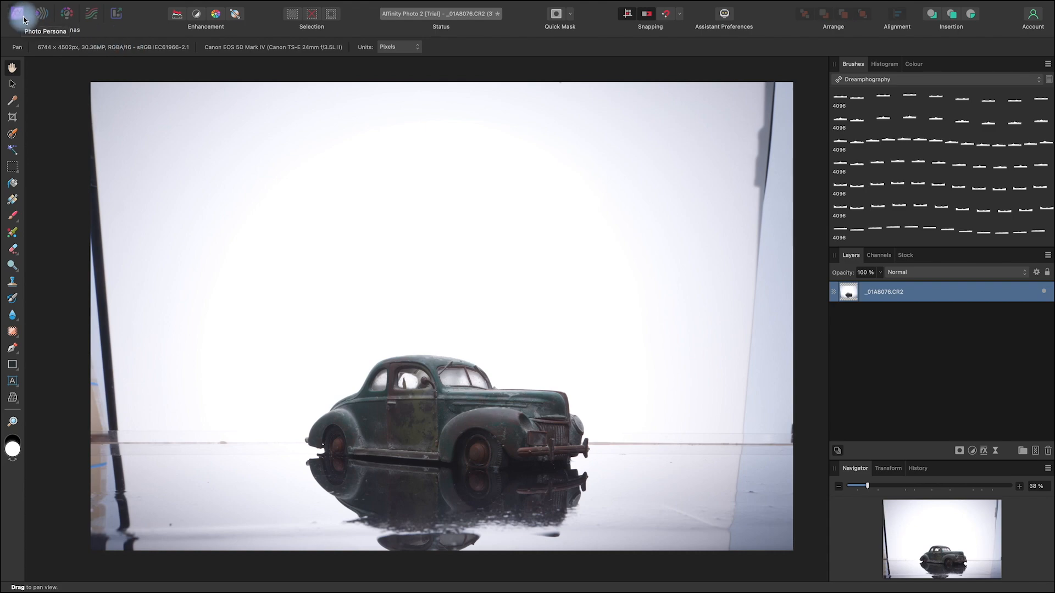
Step: Duplicate the developed car photo layer twice to get three stacked copies
left_click(942, 296)
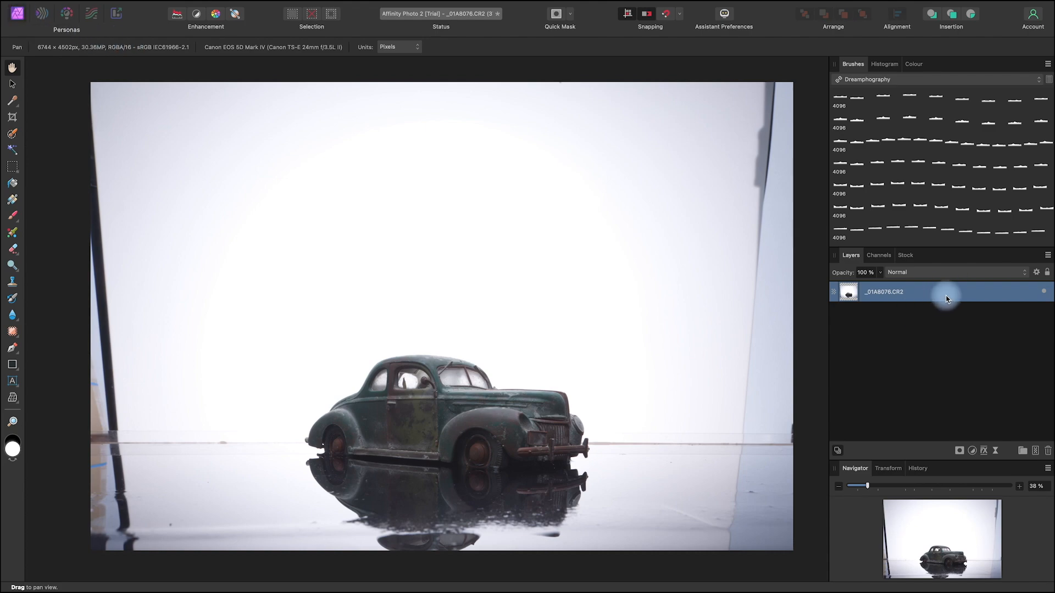
left_click(1033, 452)
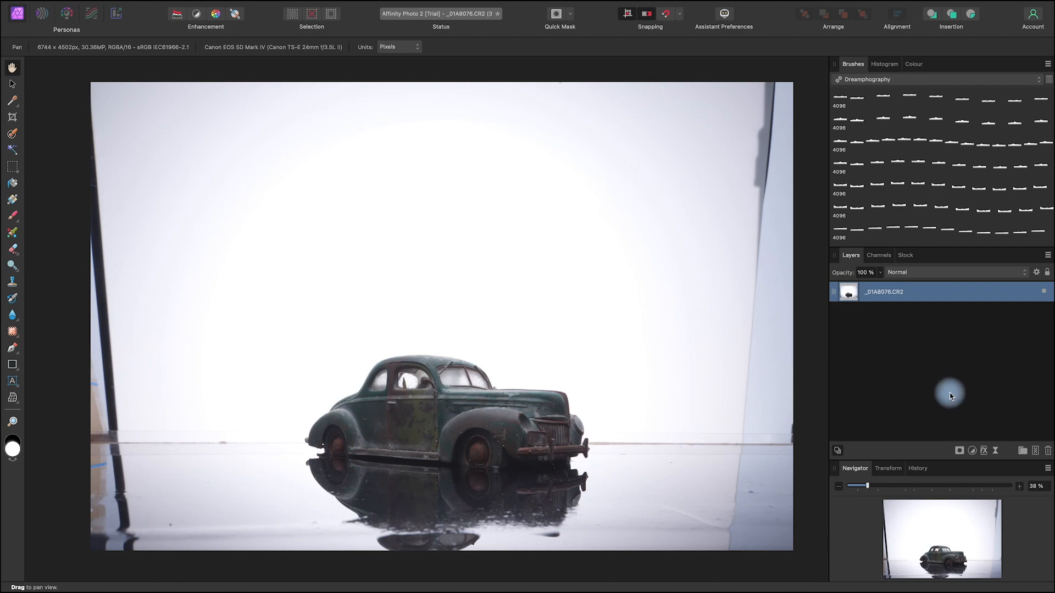
key("space")
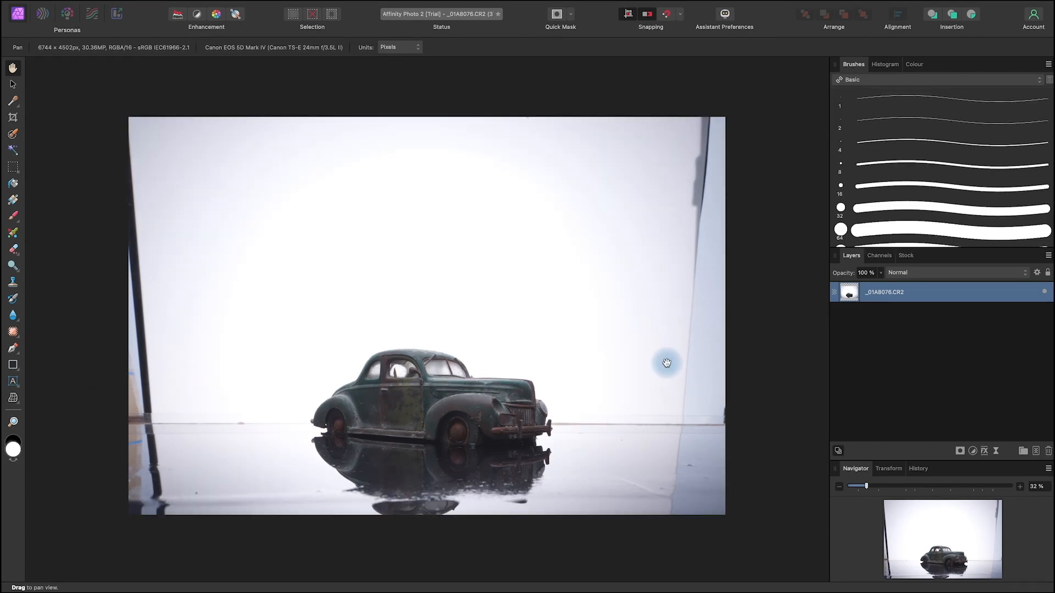
left_click_drag(605, 495, 611, 496)
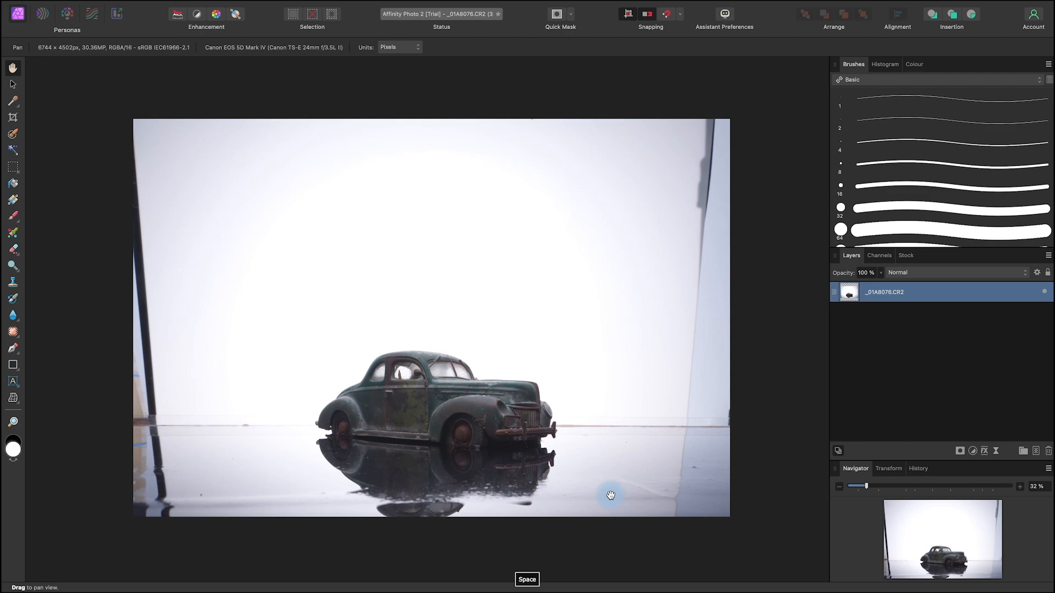
right_click(935, 293)
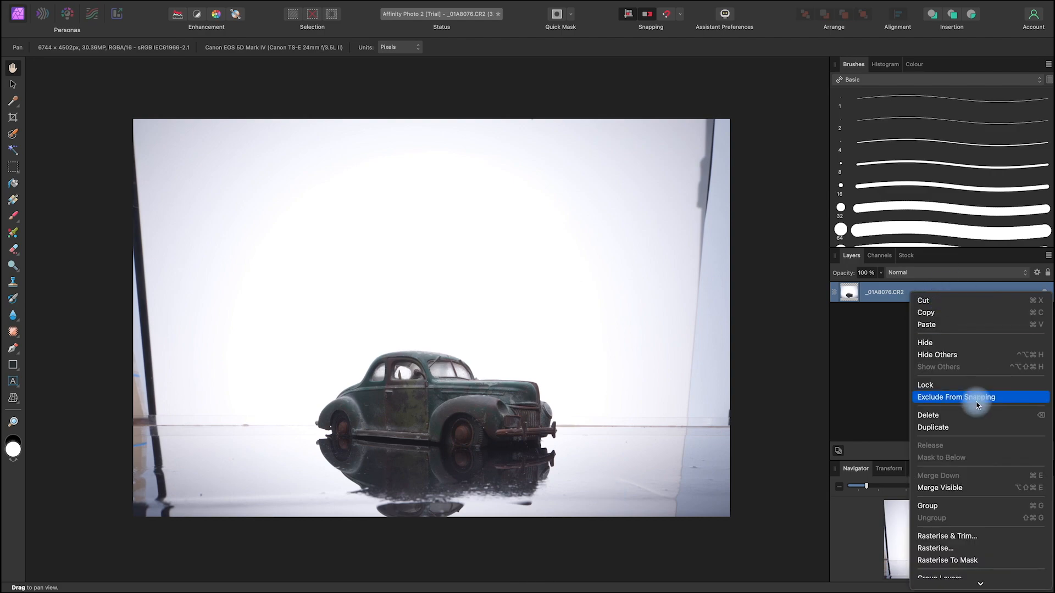
left_click(948, 427)
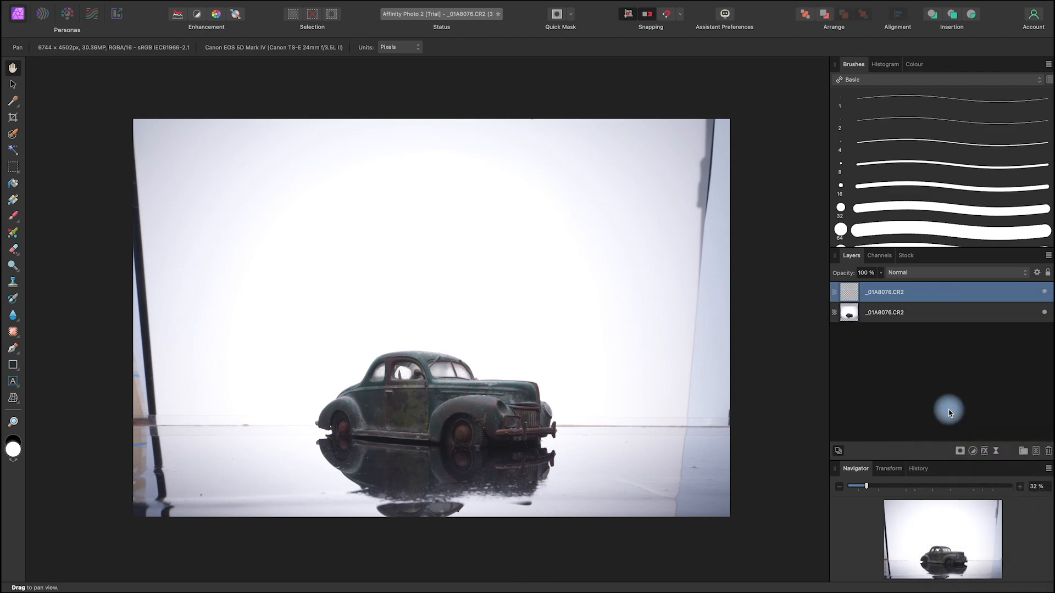
right_click(921, 299)
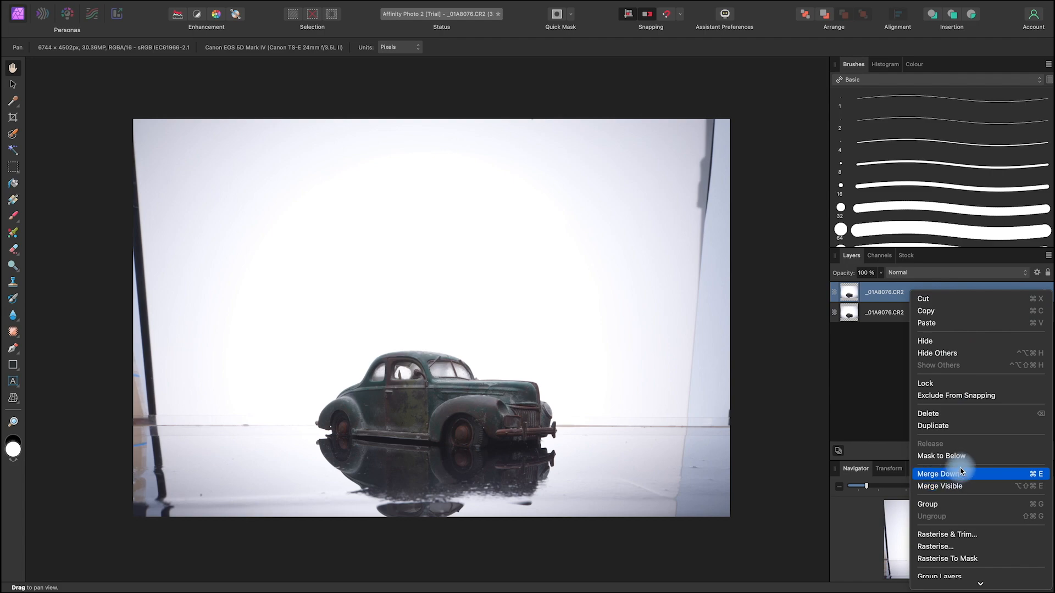
left_click(968, 430)
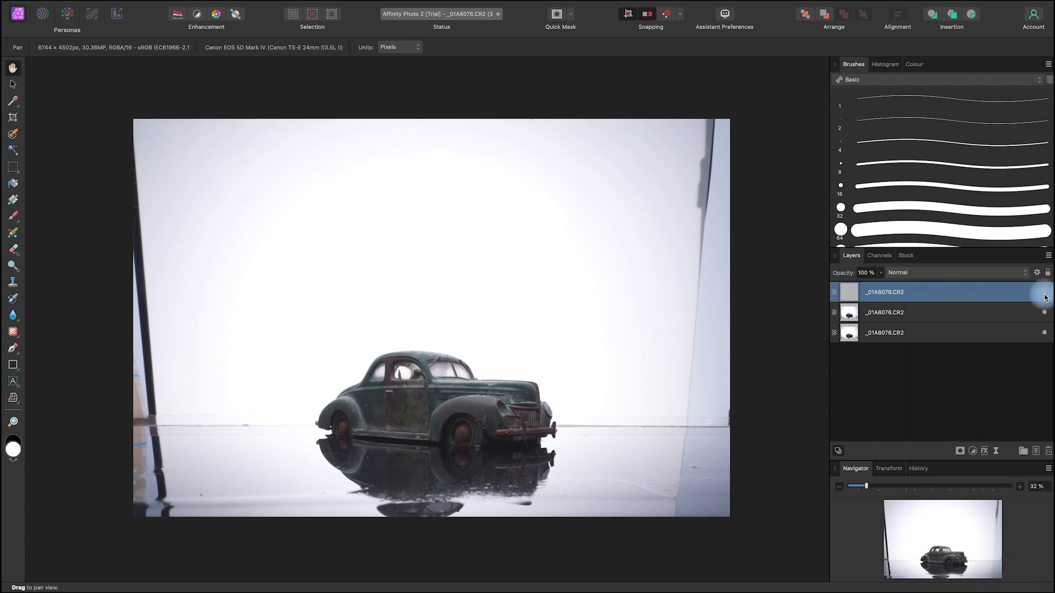
Step: Hide the uppermost and lowest copies so only the middle car layer shows, and select that middle layer
left_click(1044, 312)
left_click(1045, 333)
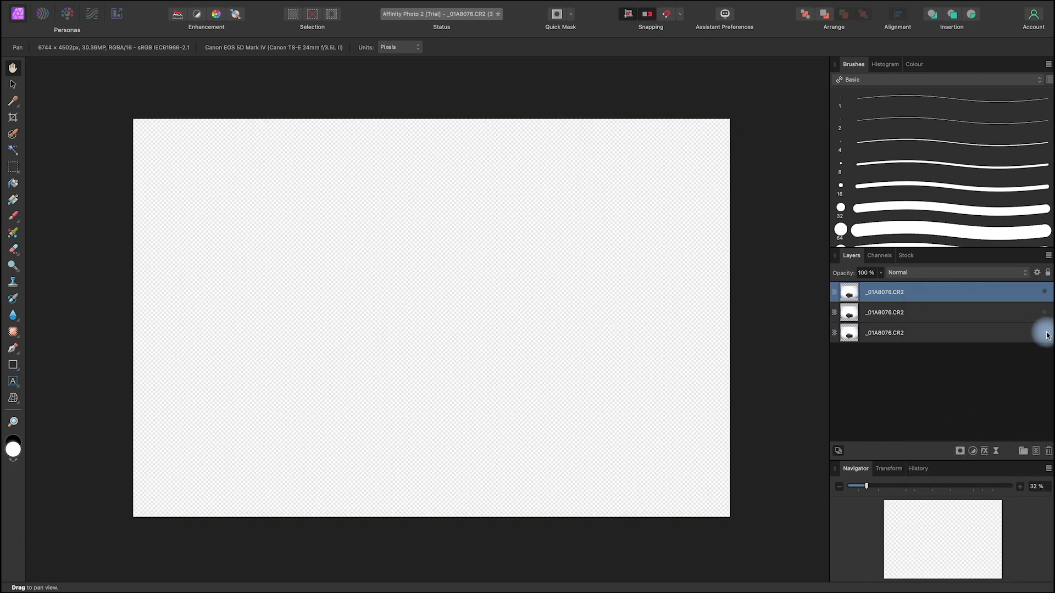
left_click(1044, 312)
left_click(938, 310)
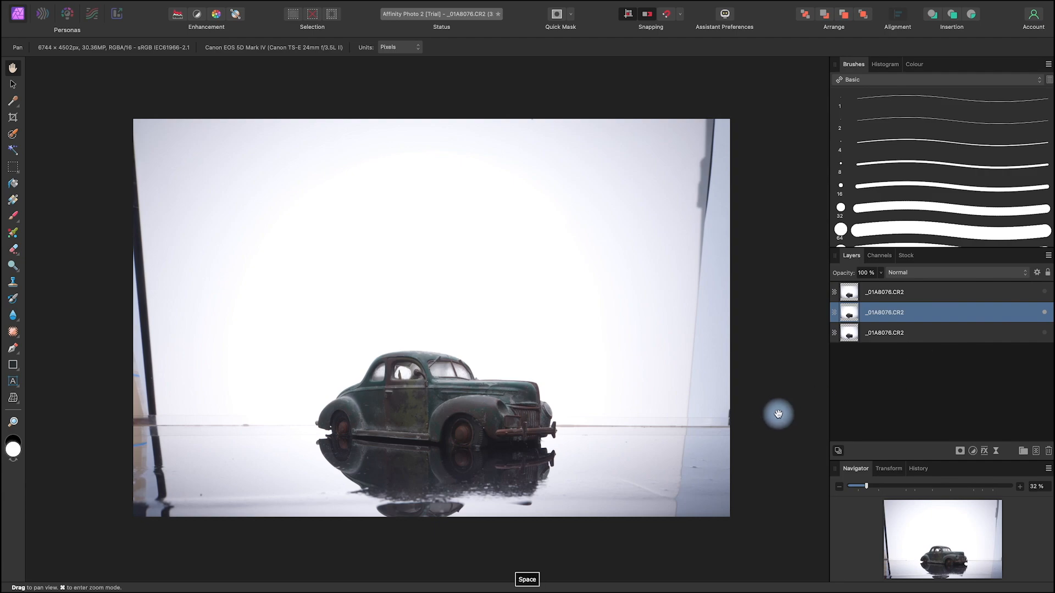
left_click_drag(779, 412, 769, 399)
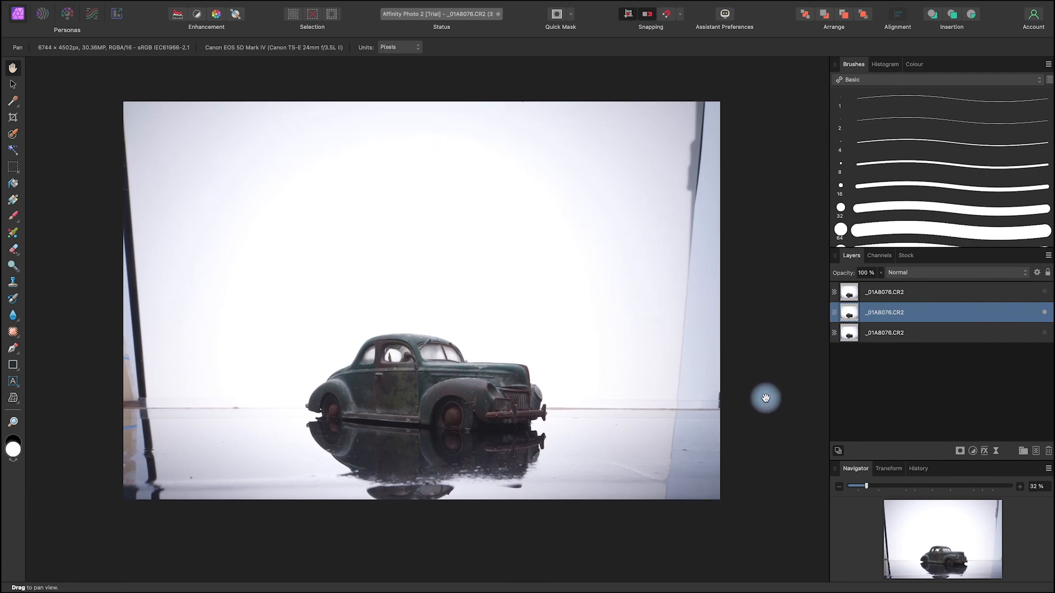
Step: Select the full-height area from just in front of the car's bumper to the photo's right edge, and mask the middle layer to it
left_click(14, 172)
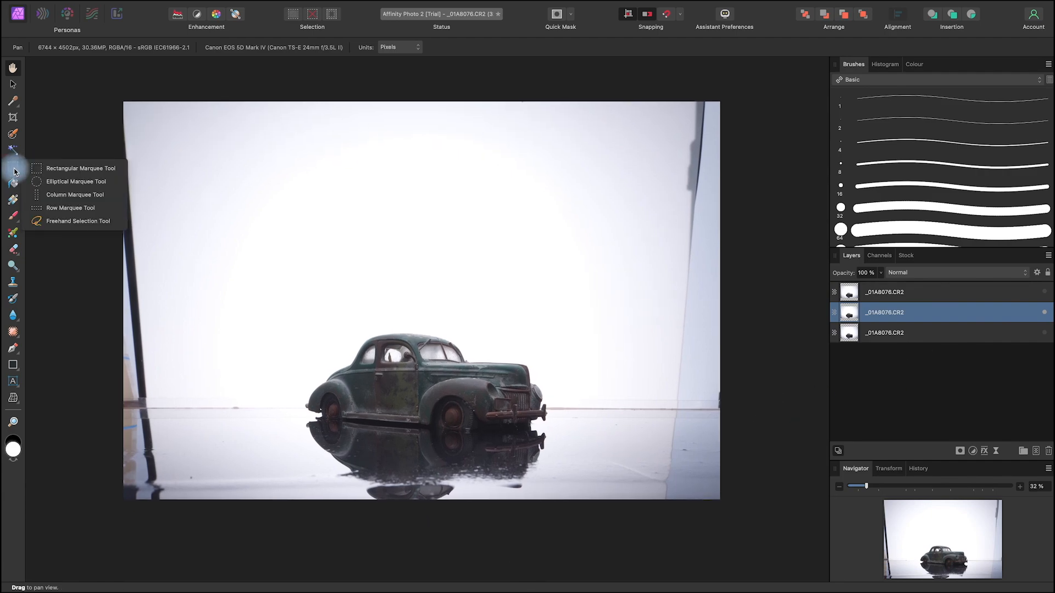
left_click(57, 168)
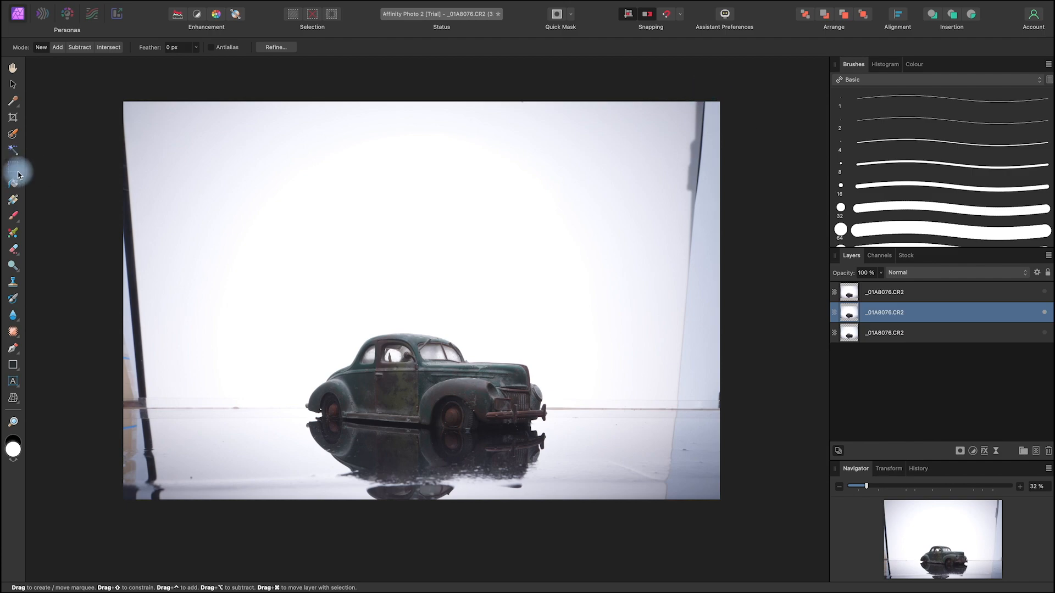
left_click_drag(744, 80, 571, 537)
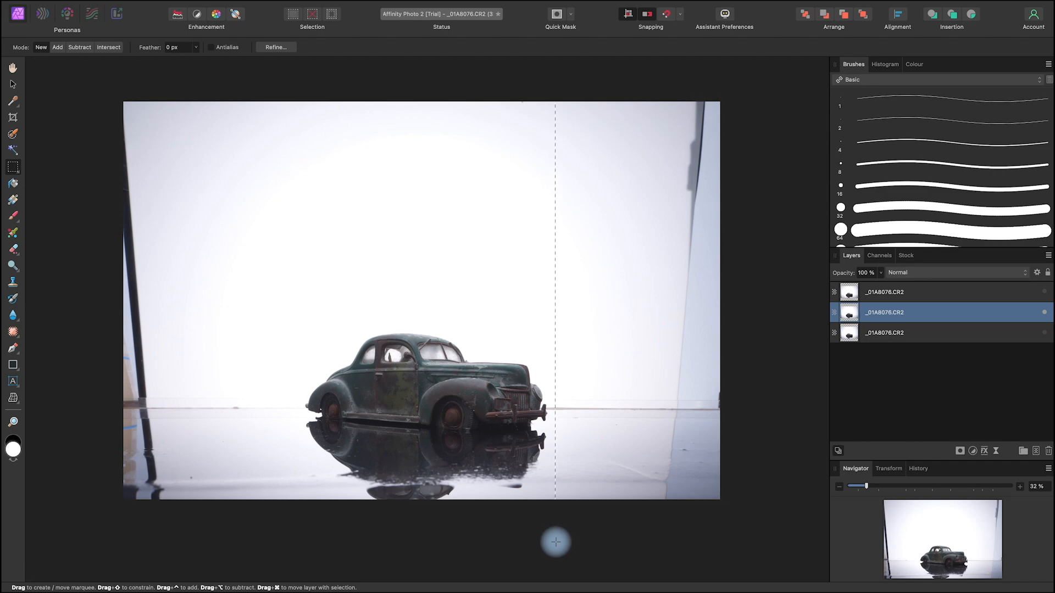
mouse_move(550, 544)
left_mouse_down()
mouse_move(531, 546)
mouse_move(558, 549)
left_mouse_up()
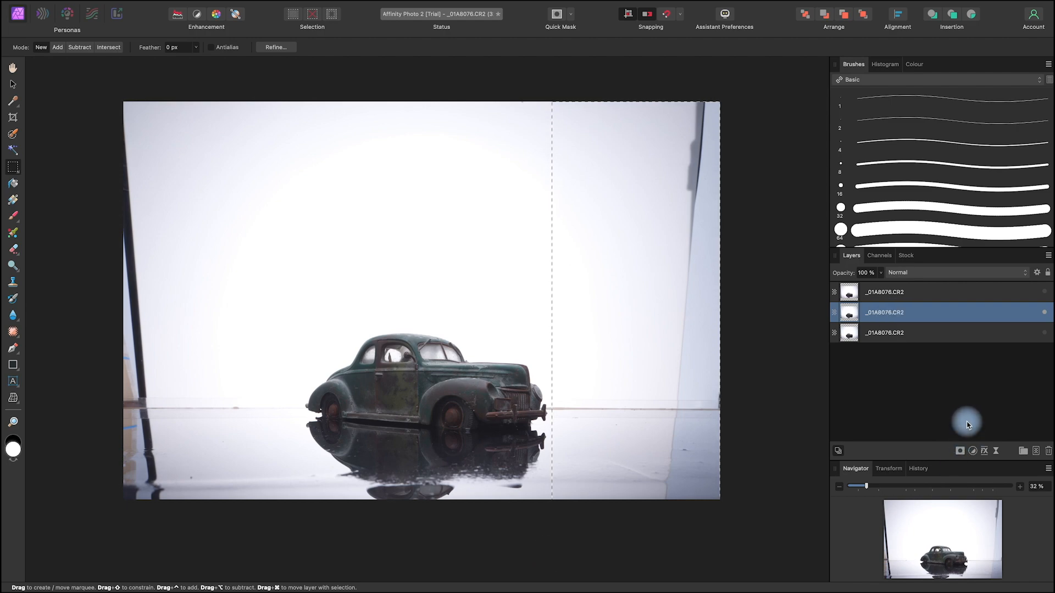
left_click(962, 453)
left_click(978, 459)
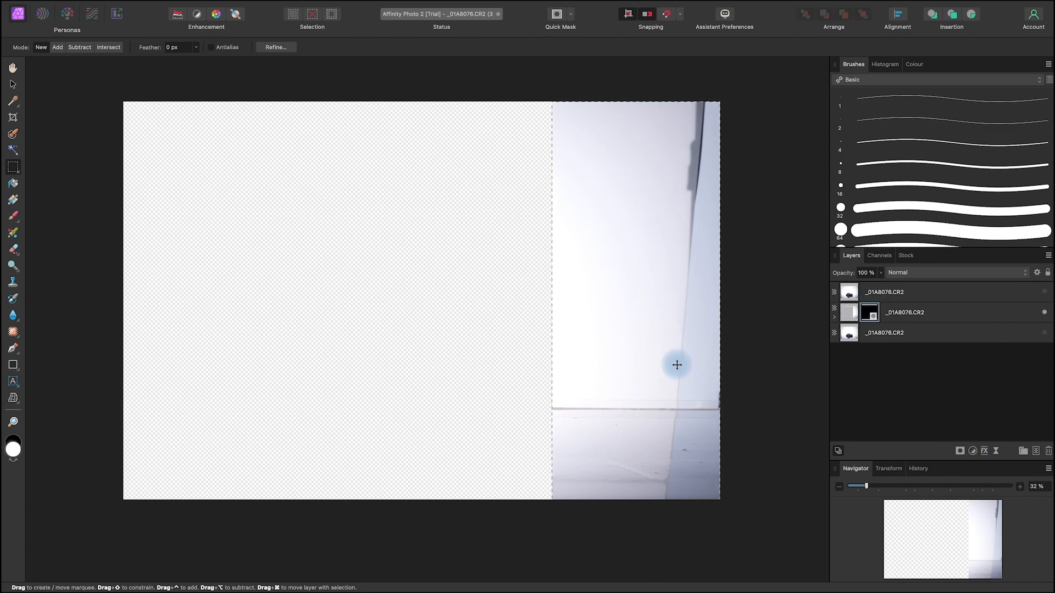
Step: Rasterise and trim the masked right-hand strip, and clear the selection
right_click(869, 311)
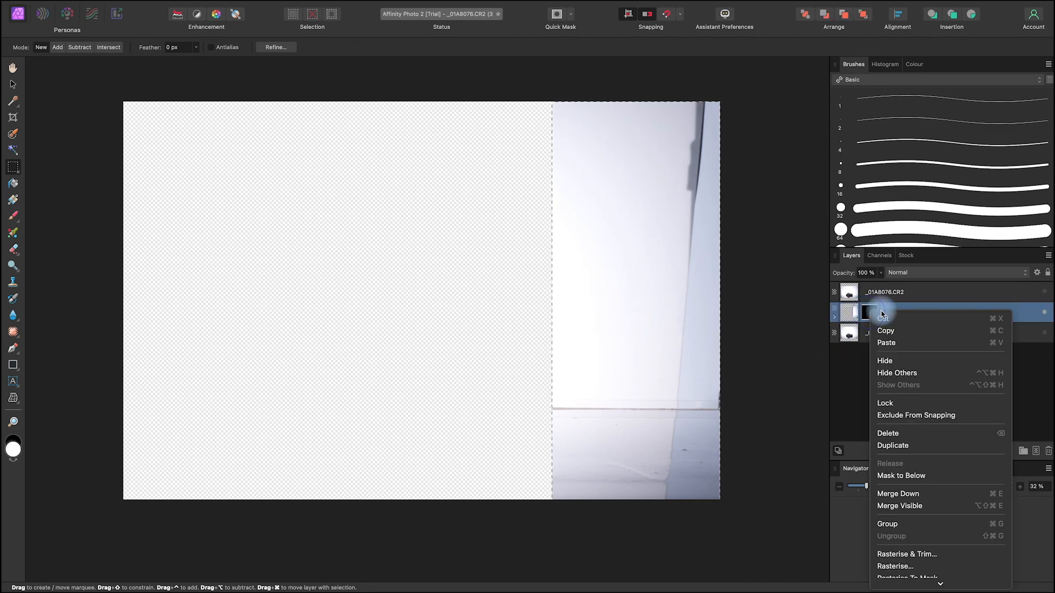
scroll(930, 572, "down", 2)
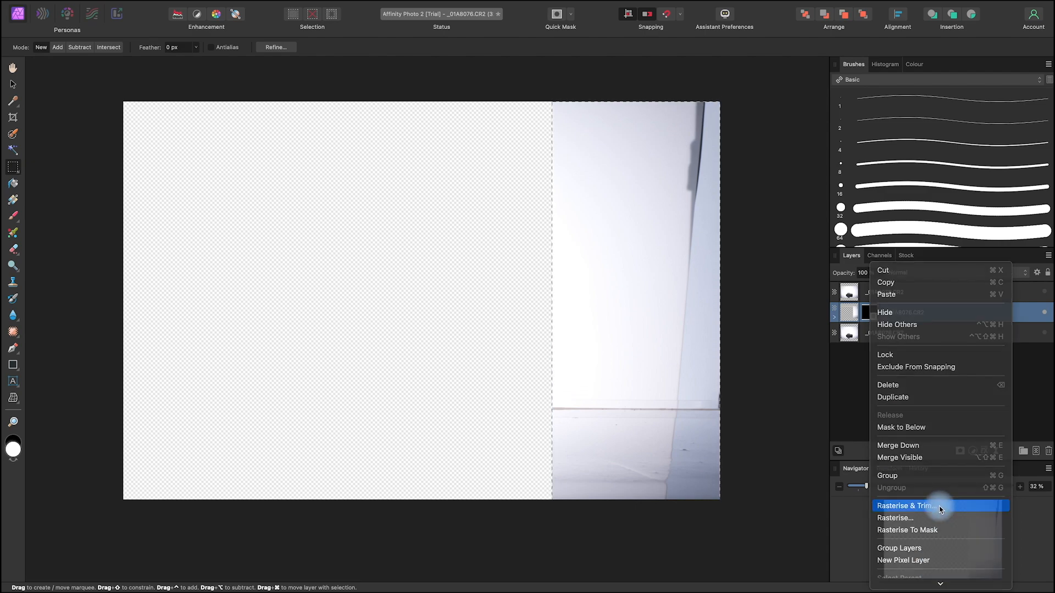
left_click(943, 509)
left_click_drag(696, 413, 645, 401)
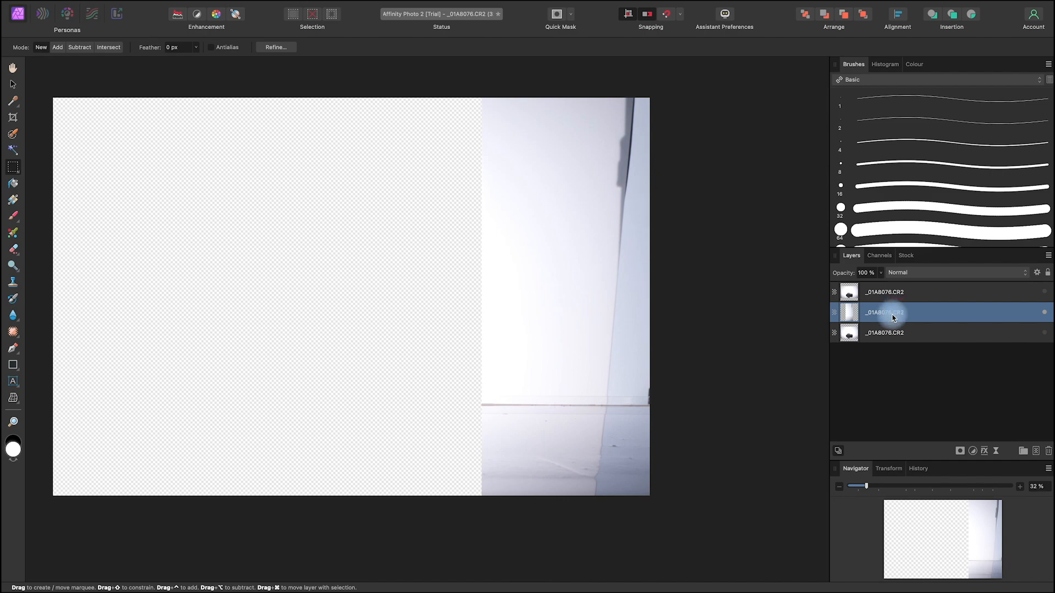
Step: Stretch the right-hand background strip outward past the canvas edge until the backdrop's edge and blue side area are out of frame
key("v")
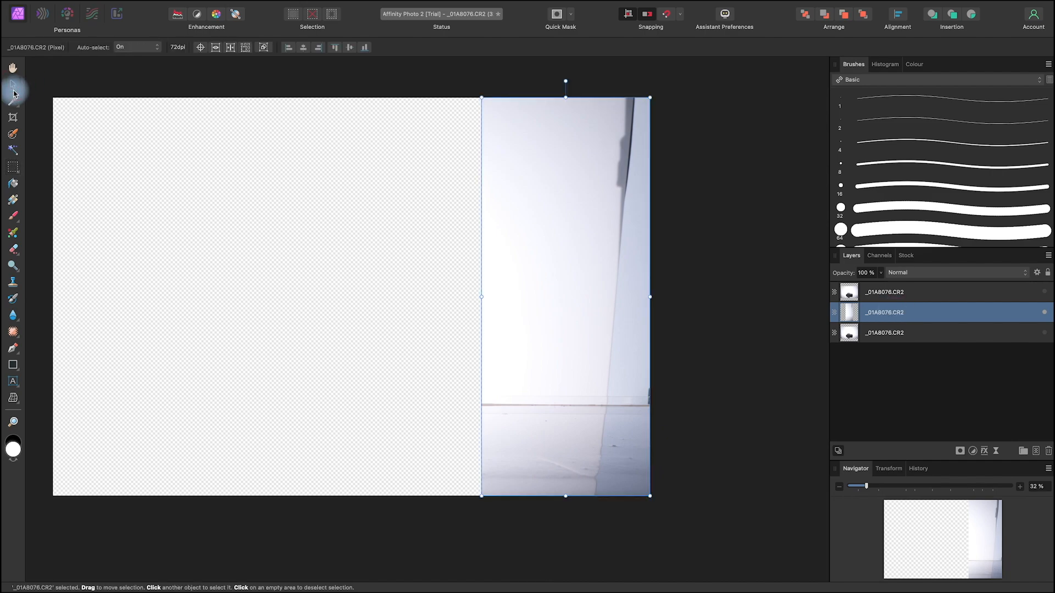
left_click_drag(650, 297, 748, 301)
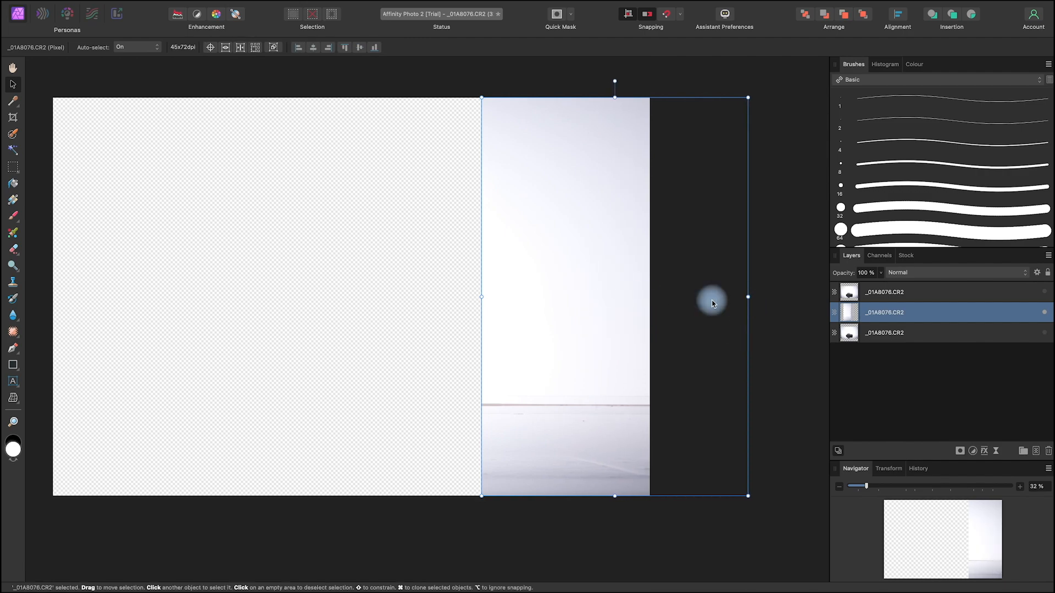
key("space")
left_click_drag(568, 518, 680, 523)
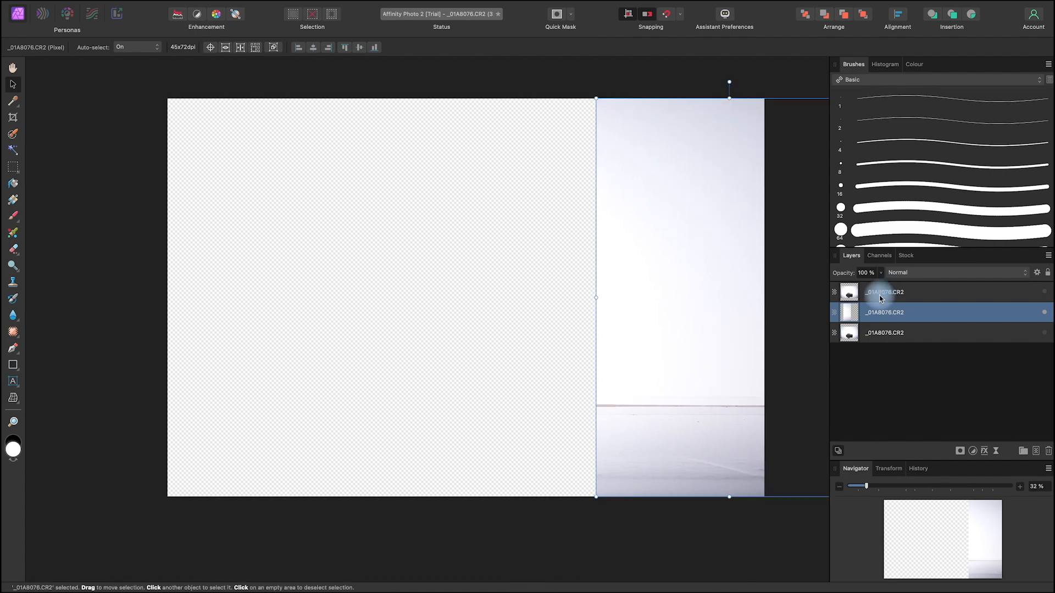
Step: Mask the uppermost copy to the full-height area behind the car's rear bumper, rasterise and trim it, and deselect
left_click(907, 296)
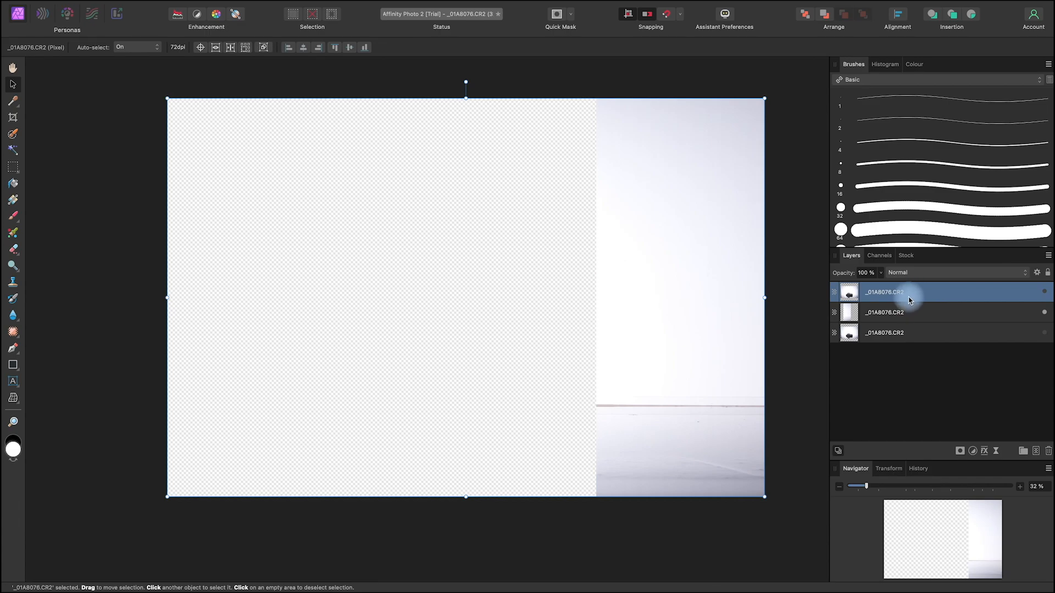
left_click(12, 167)
left_click_drag(127, 100, 343, 539)
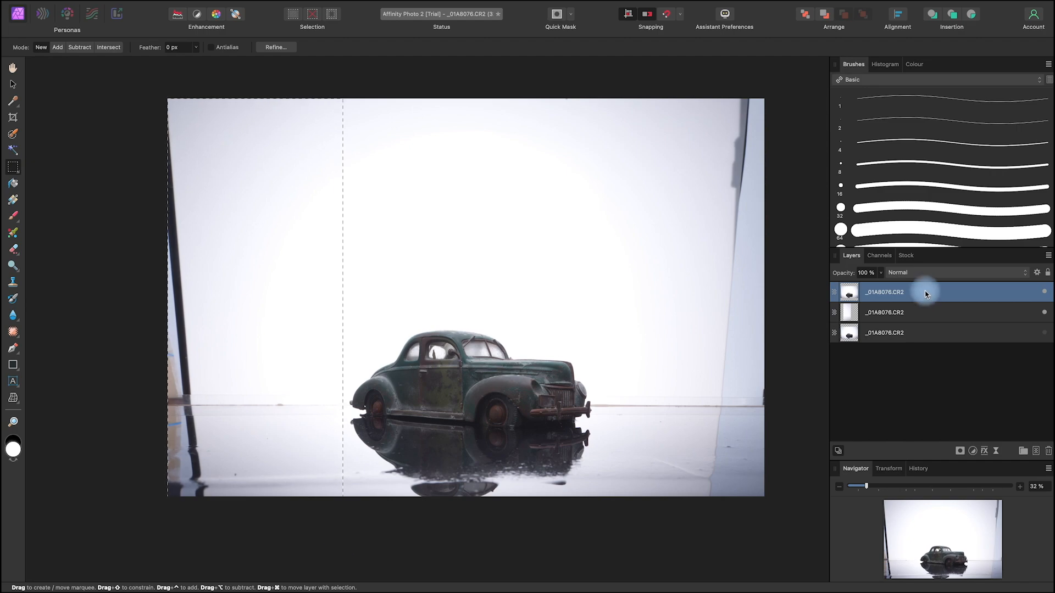
left_click(960, 451)
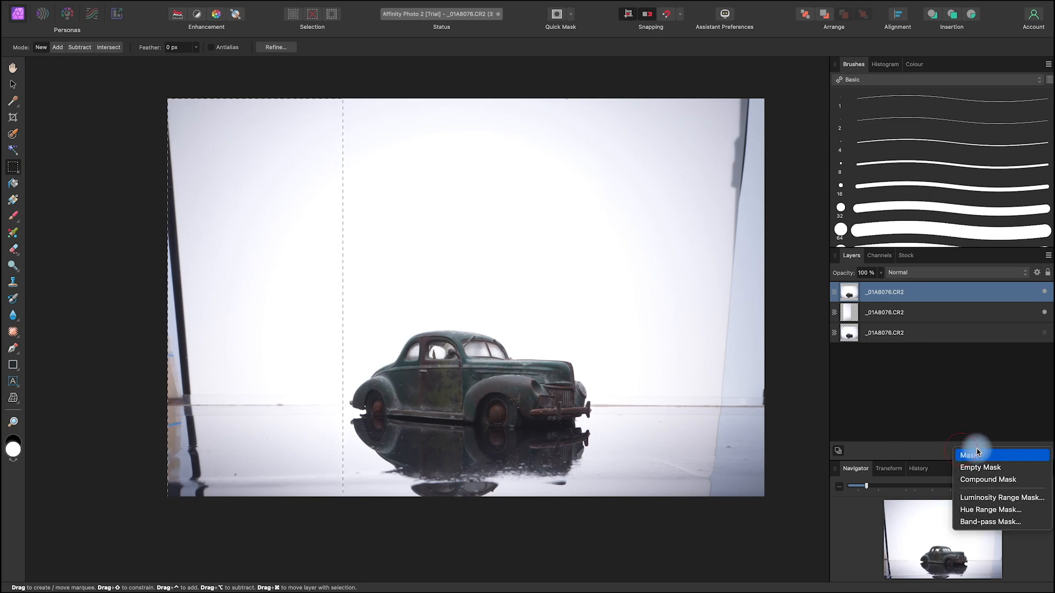
left_click(983, 459)
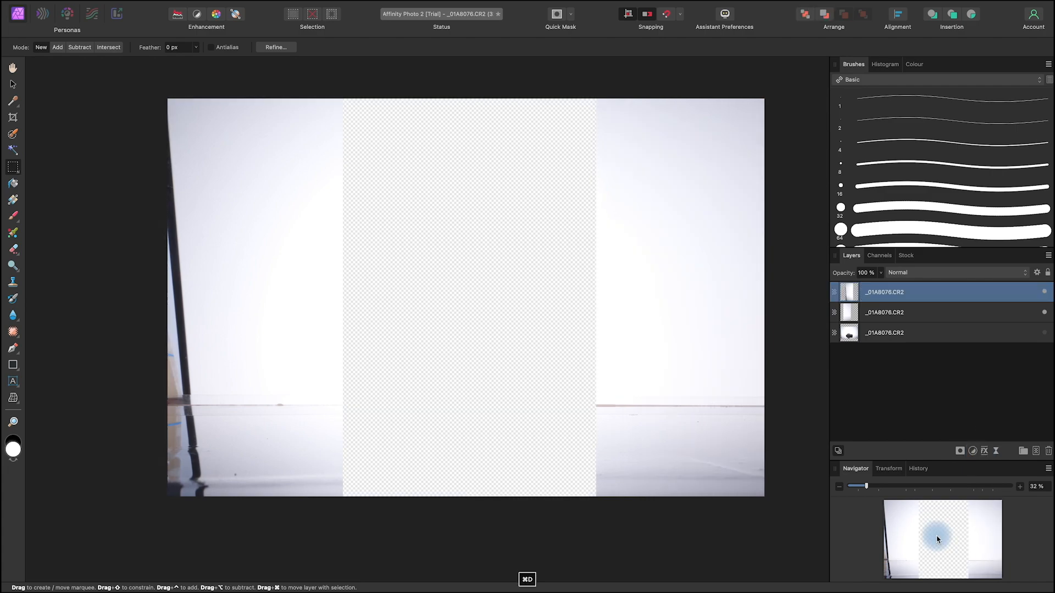
Step: Stretch the left-hand background strip outward past the canvas edge until the dark stand is out of frame
left_click_drag(452, 425, 544, 443)
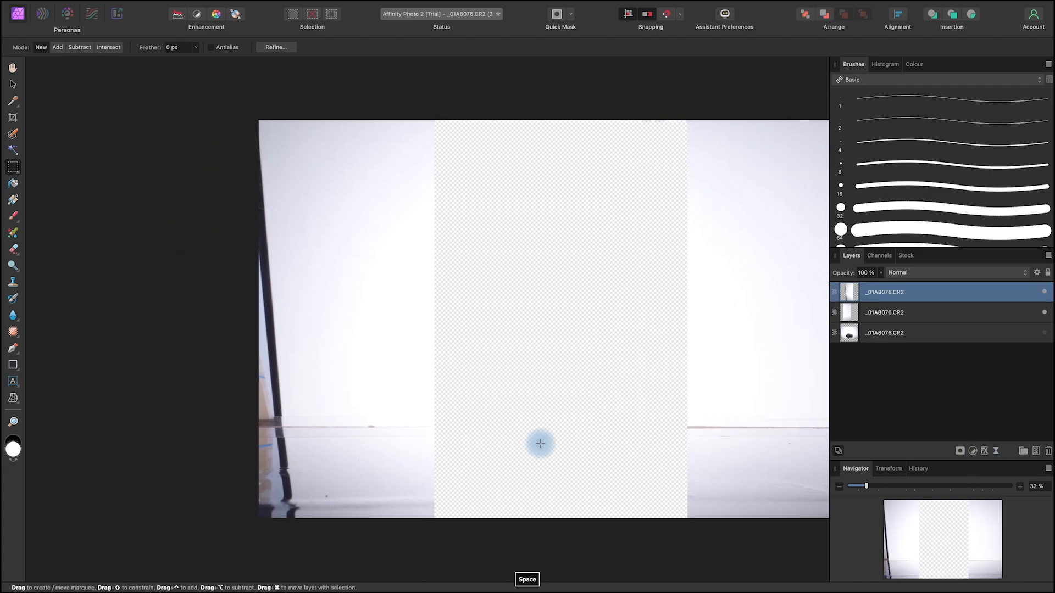
key("v")
left_click_drag(257, 320, 196, 326)
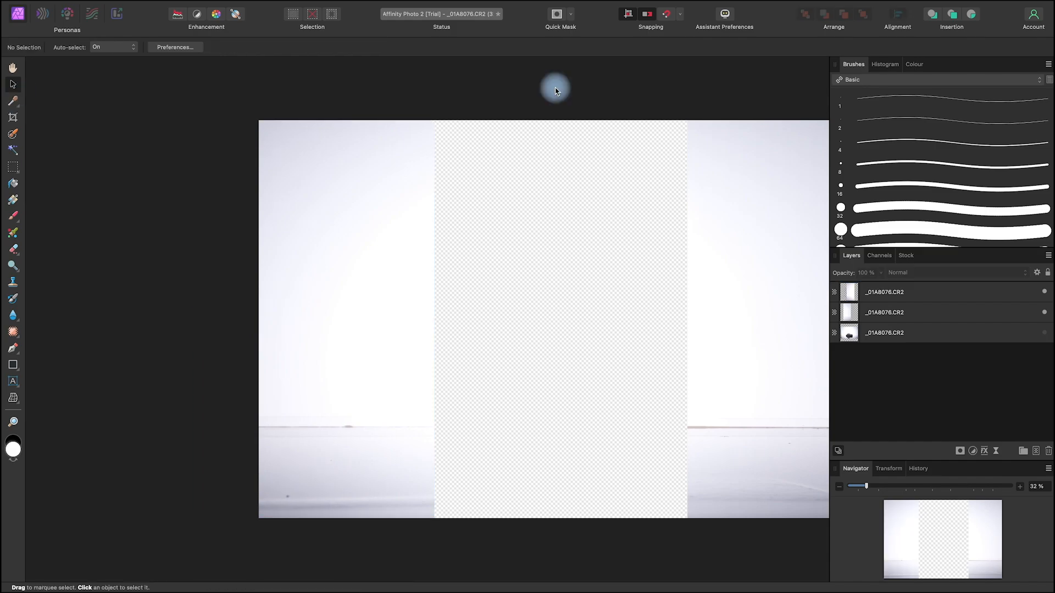
Step: Hide both stretched background strips and show the original car photo layer
left_click(1044, 292)
left_click(1044, 313)
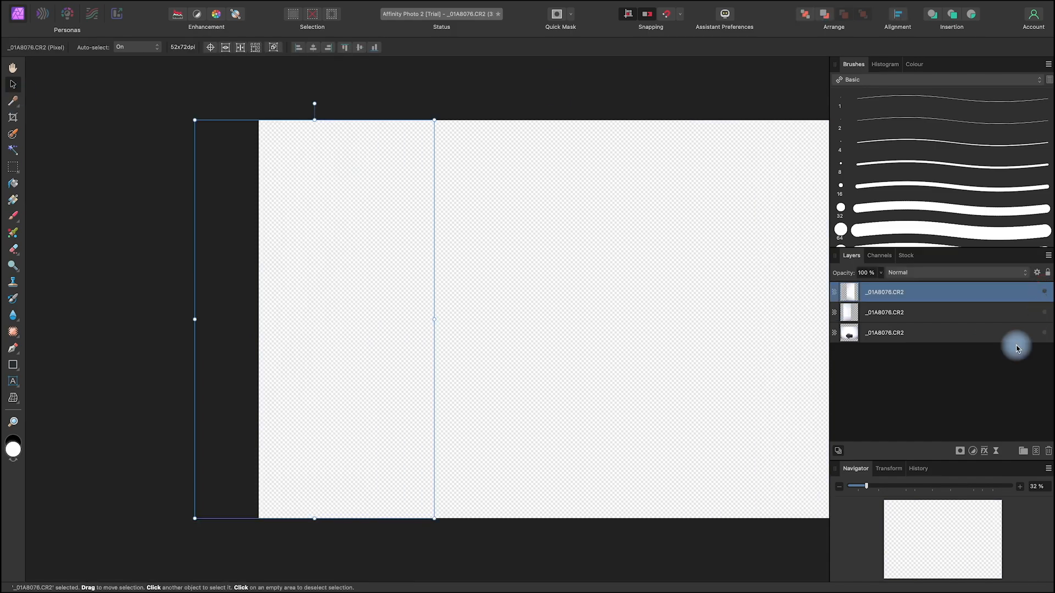
left_click(1044, 332)
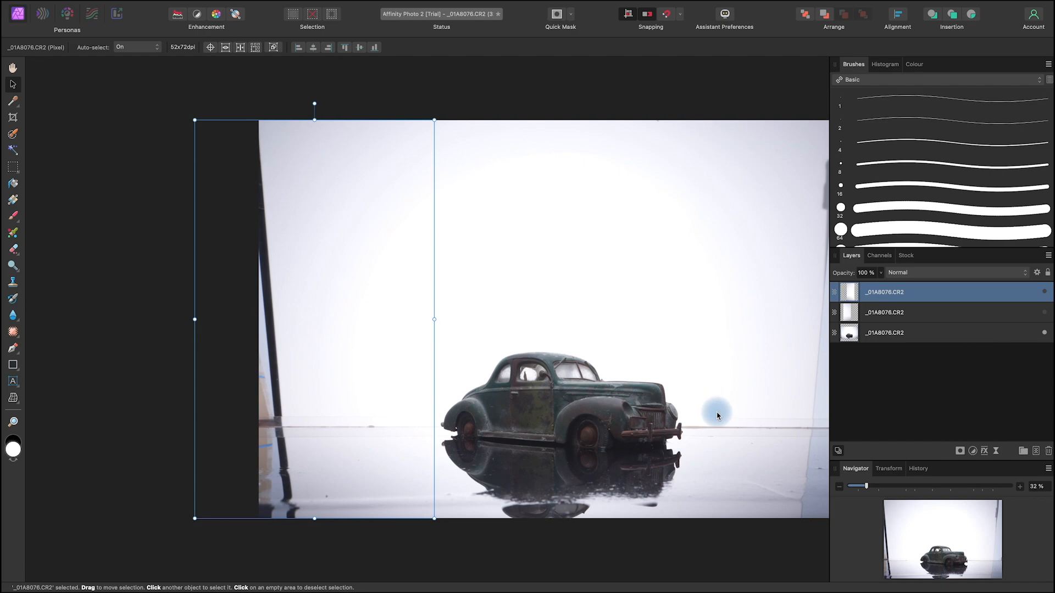
Step: Show both stretched background strips over the original car photo and clear the layer selection
left_click(1045, 313)
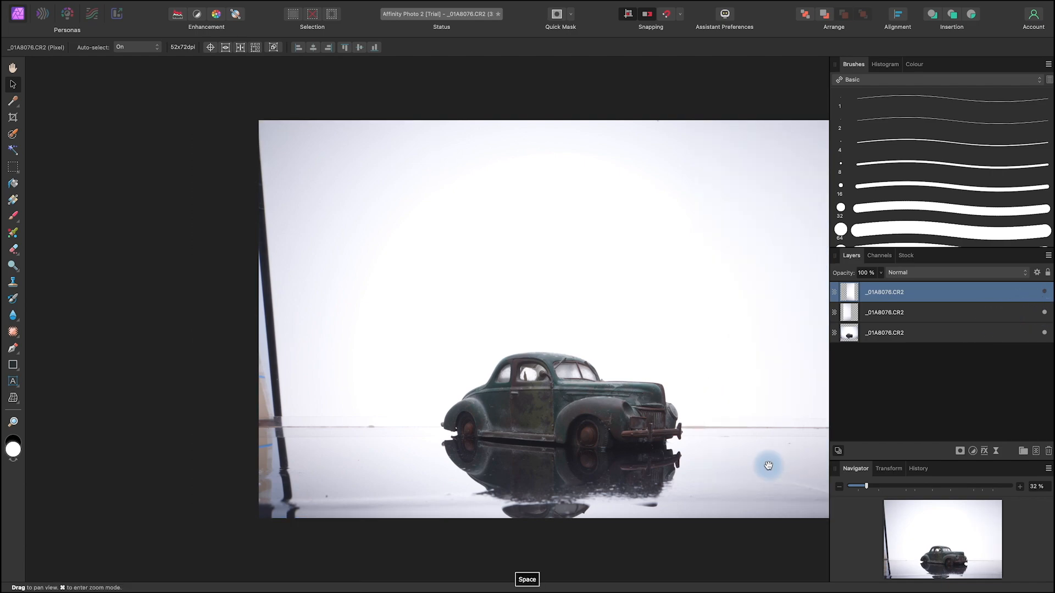
left_click_drag(768, 464, 658, 450)
left_click(1045, 292)
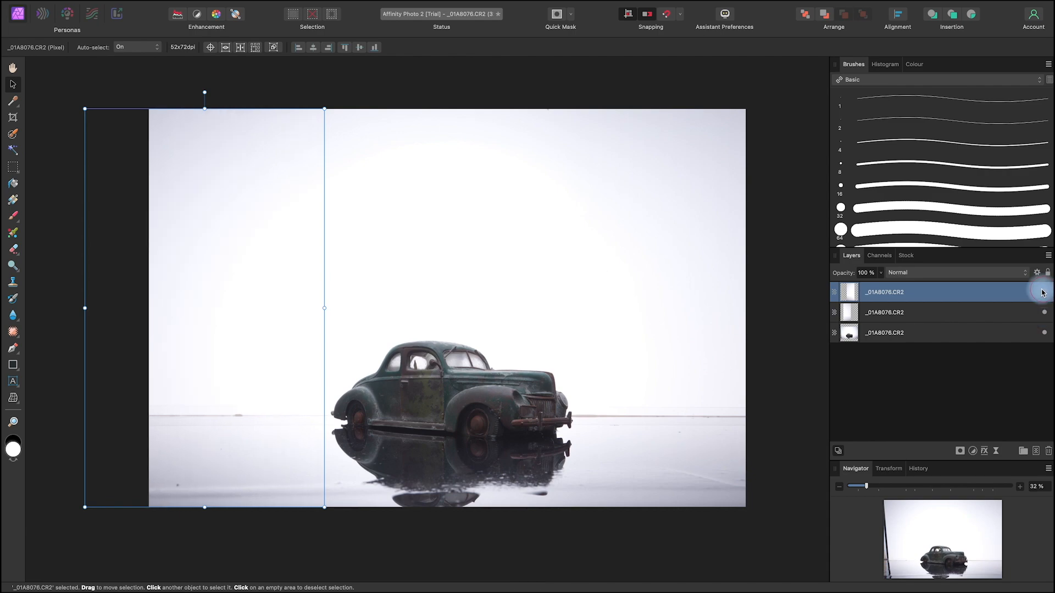
left_click(544, 541)
key("space")
left_click_drag(622, 528, 615, 523)
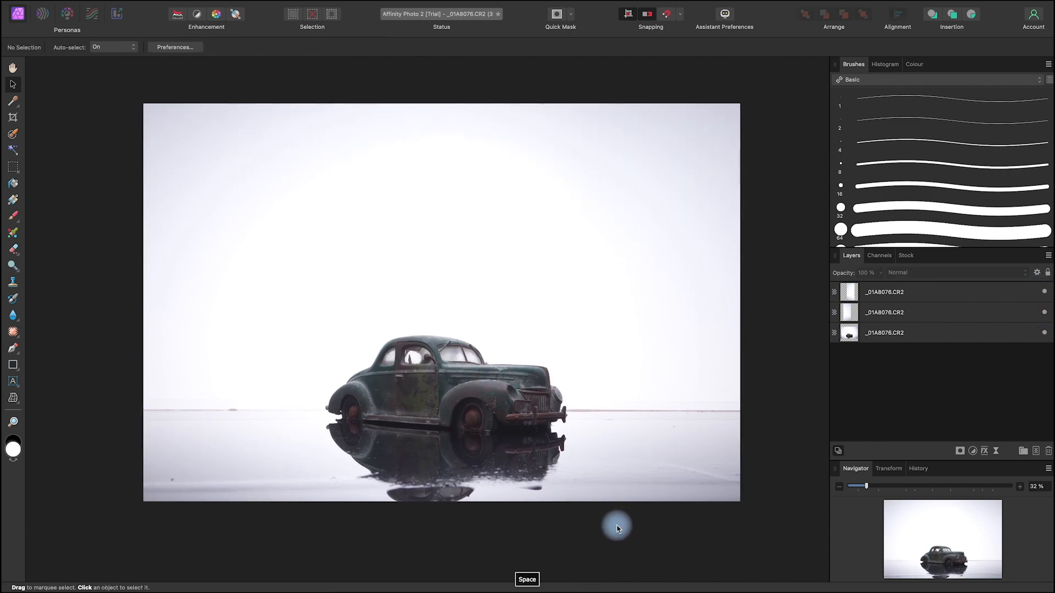
Step: Merge the two stretched background strips and the original car photo into one layer, and deselect it
left_click(970, 292)
left_click(954, 312, "super")
left_click(952, 333, "super")
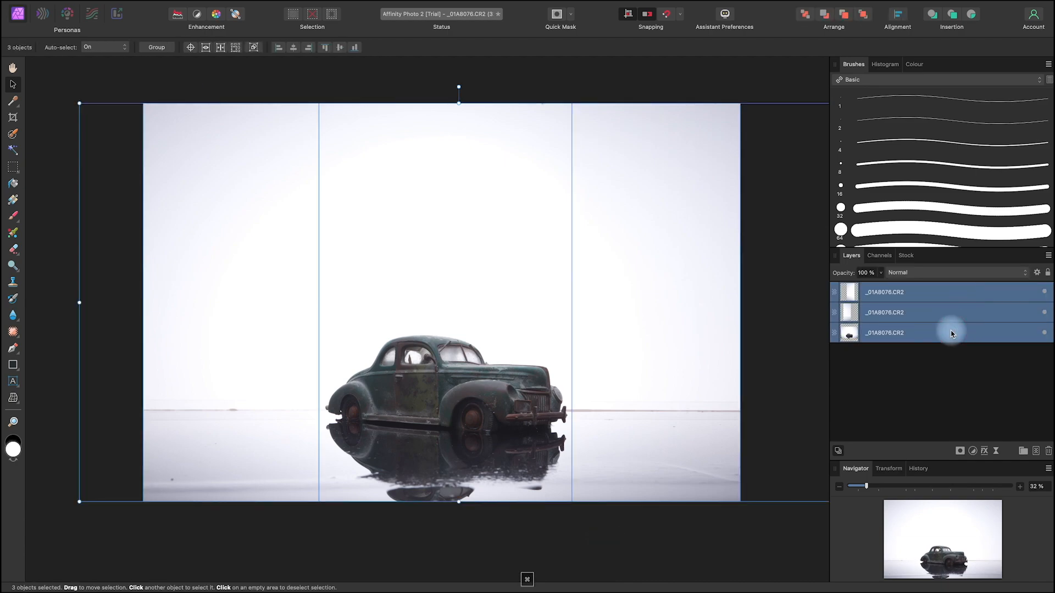
key("space")
left_click_drag(681, 532, 674, 526)
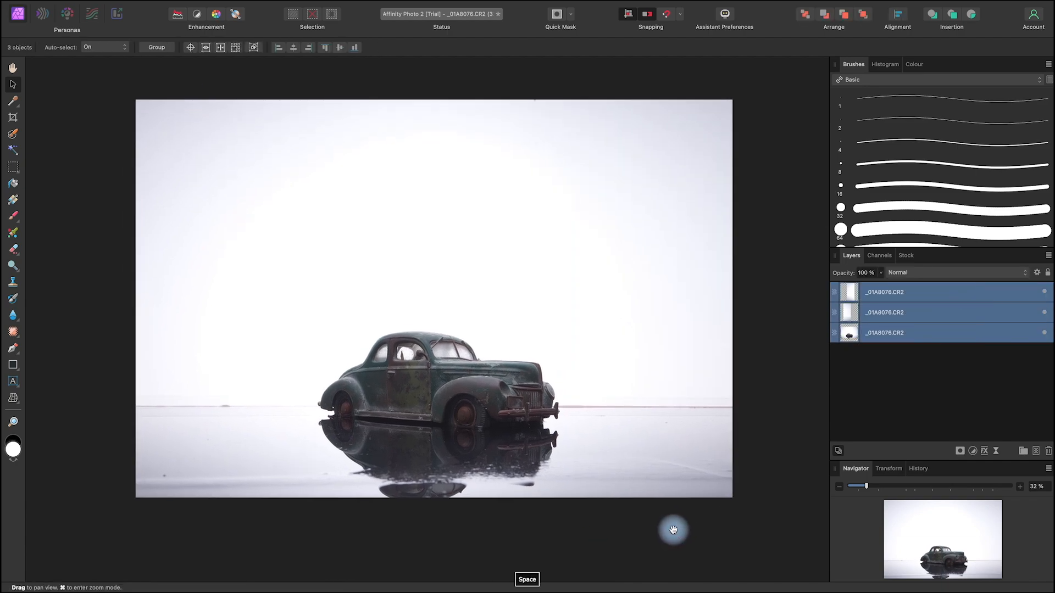
right_click(920, 313)
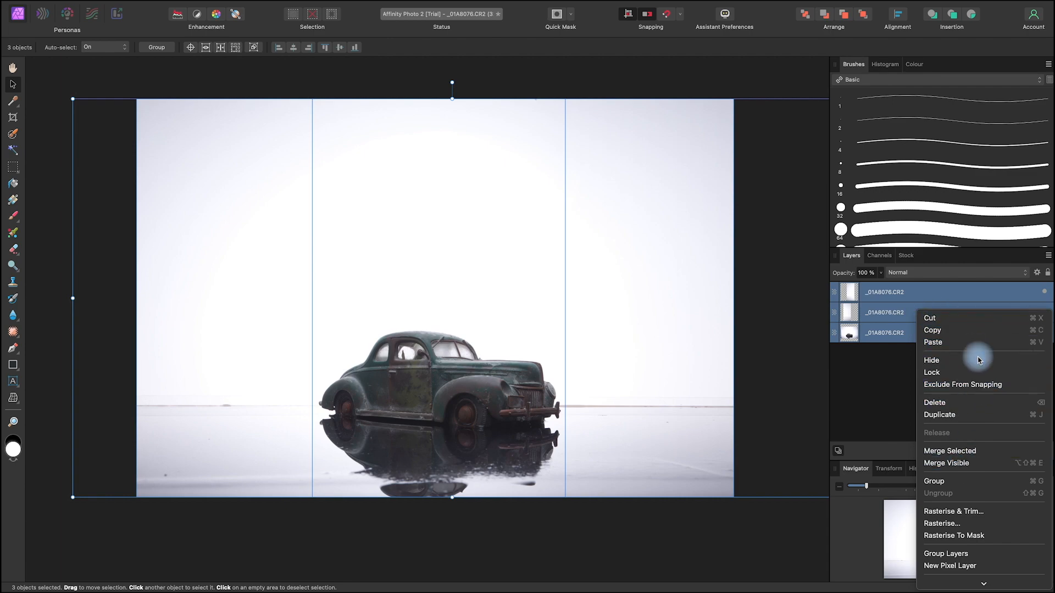
left_click(982, 454)
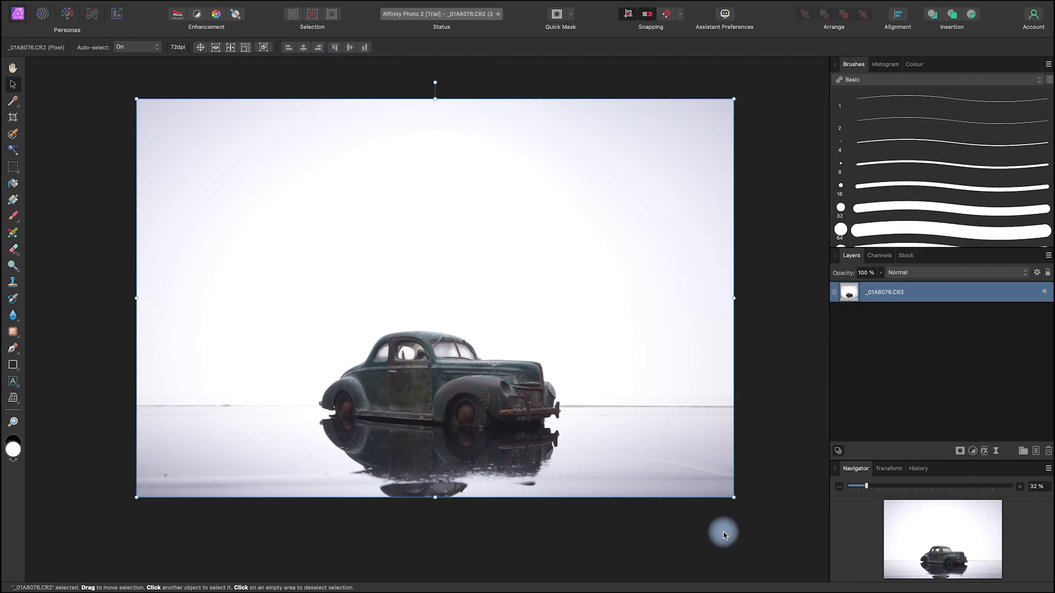
left_click(731, 496)
key("space")
left_click_drag(700, 530, 704, 506)
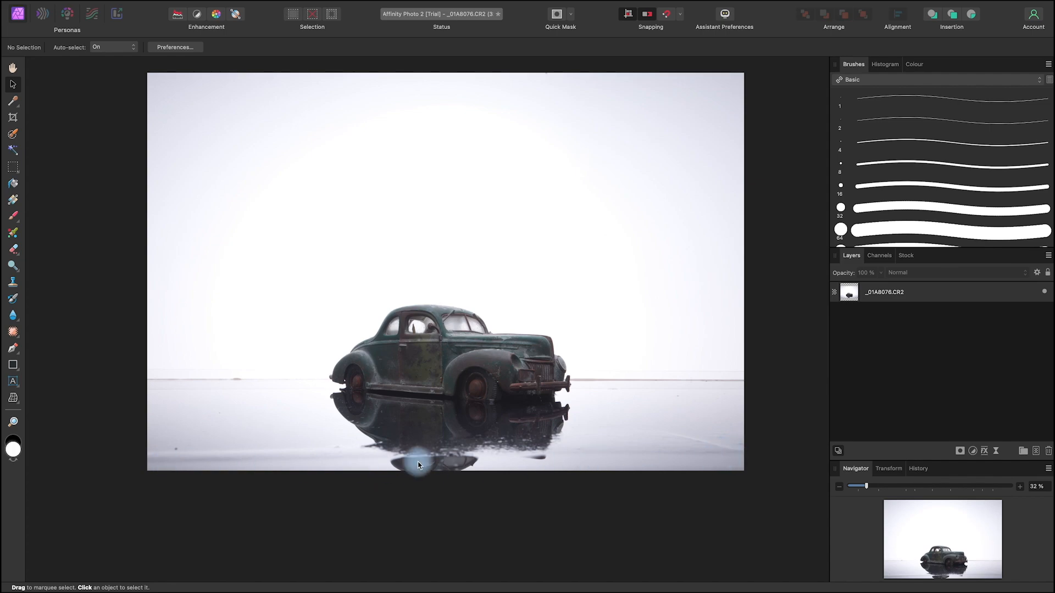
key("space")
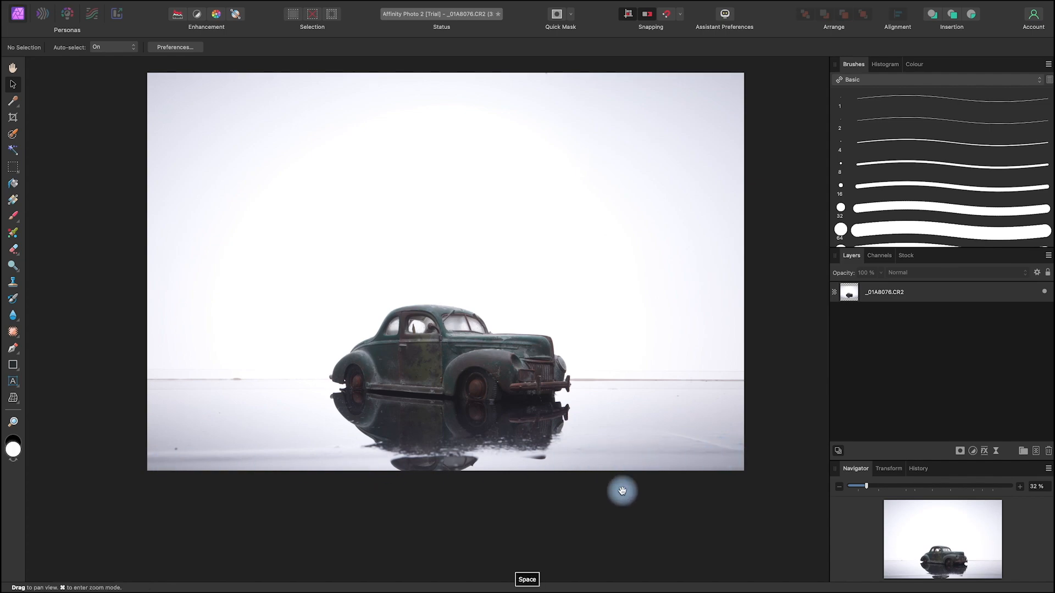
left_click_drag(615, 499, 610, 492)
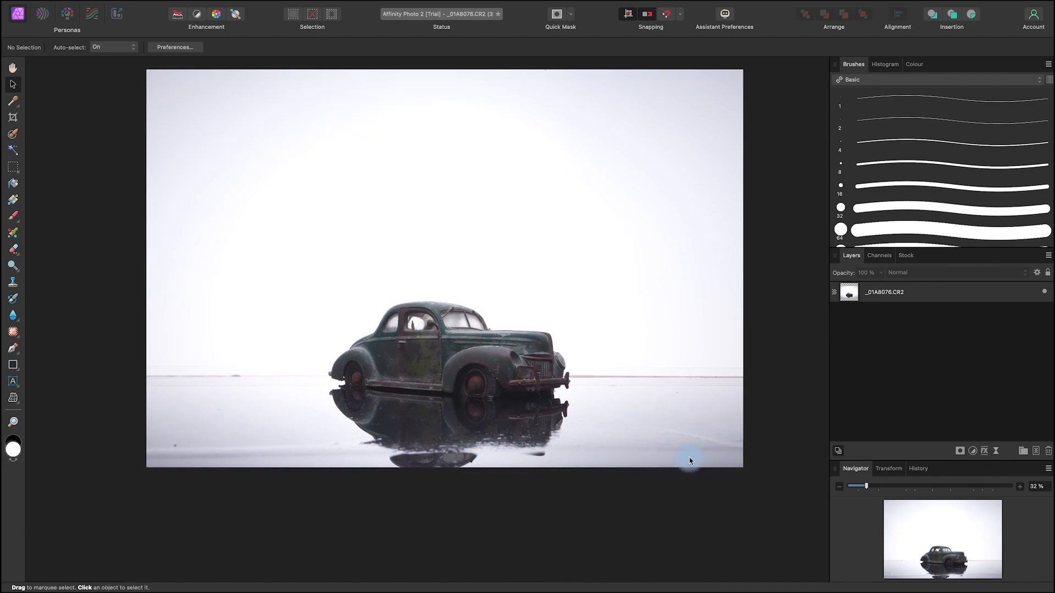
Step: Duplicate the merged layer, mask the copy to a full-width strip along the photo's lower edge, and rasterise and trim it
right_click(983, 296)
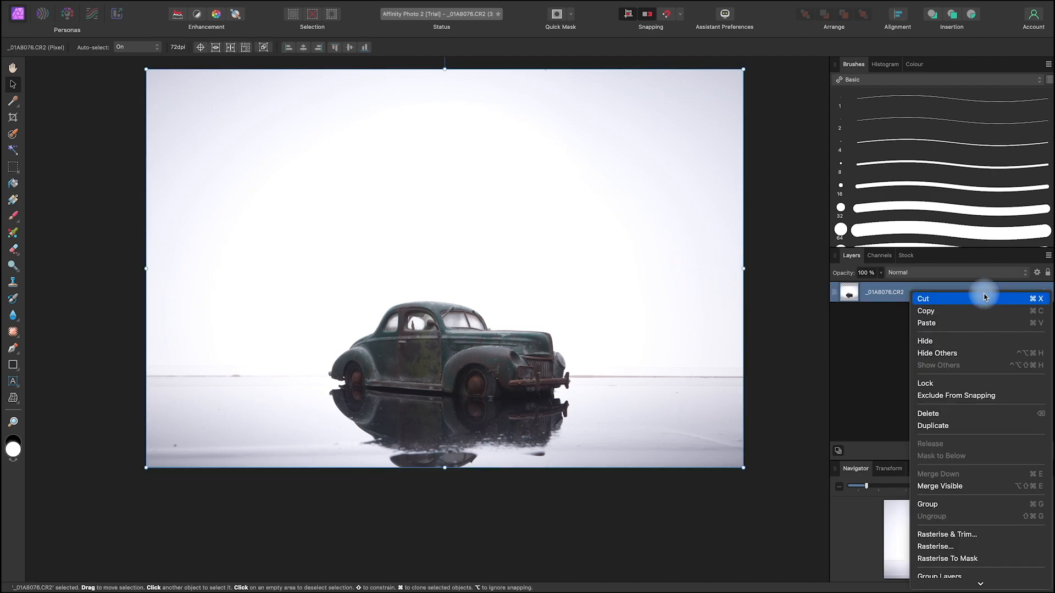
left_click(967, 422)
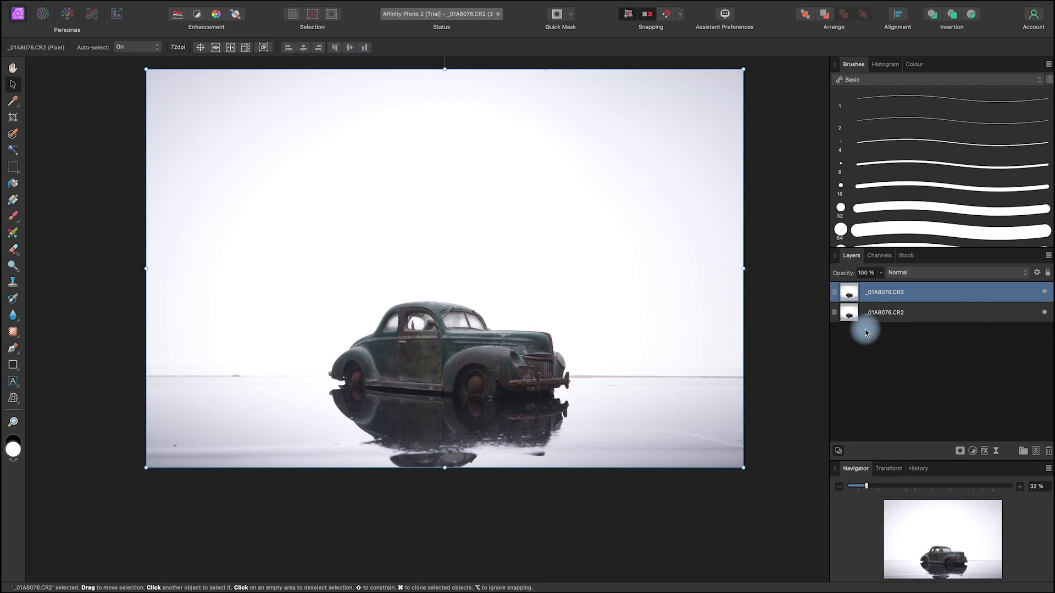
left_click(13, 166)
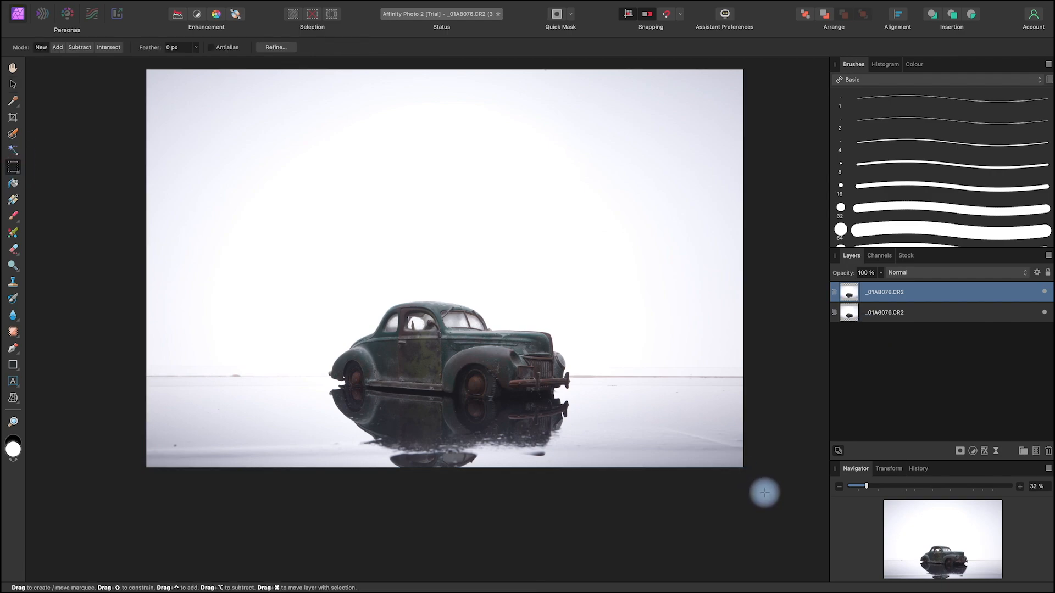
left_click_drag(744, 485, 90, 429)
left_click(960, 451)
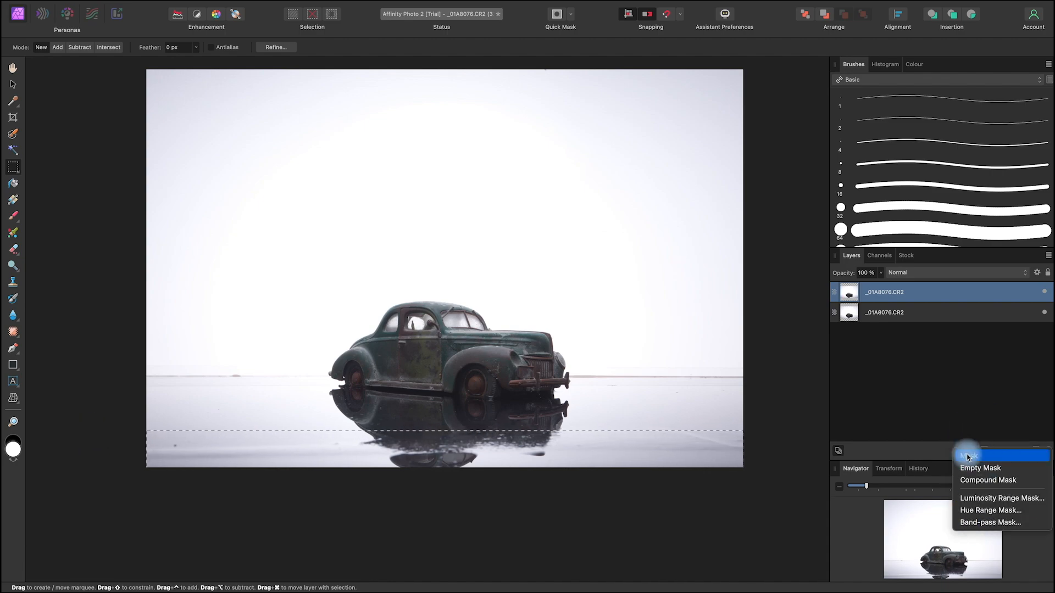
left_click(980, 469)
right_click(872, 303)
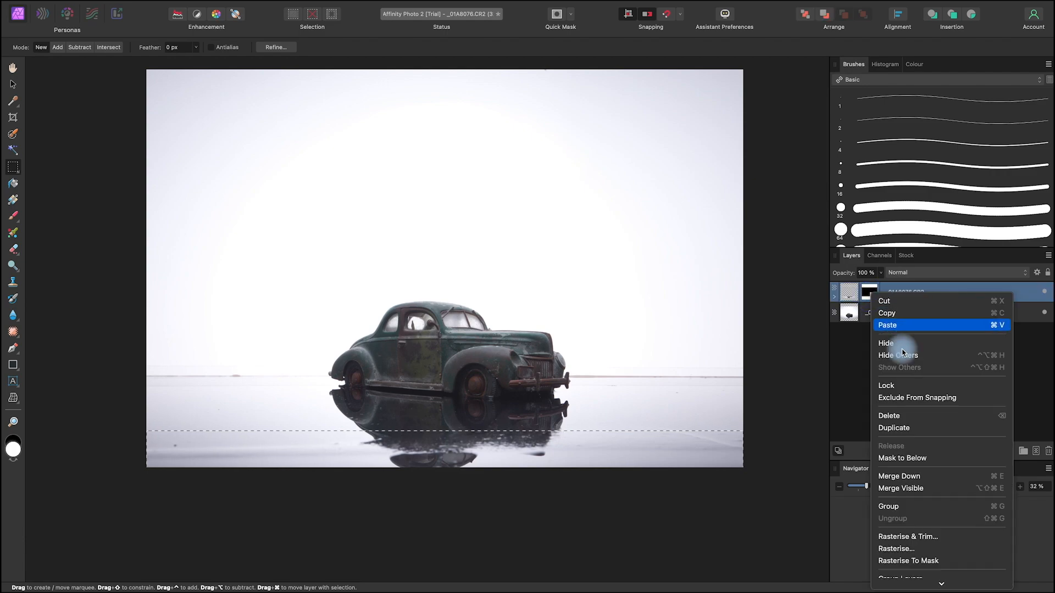
left_click(937, 537)
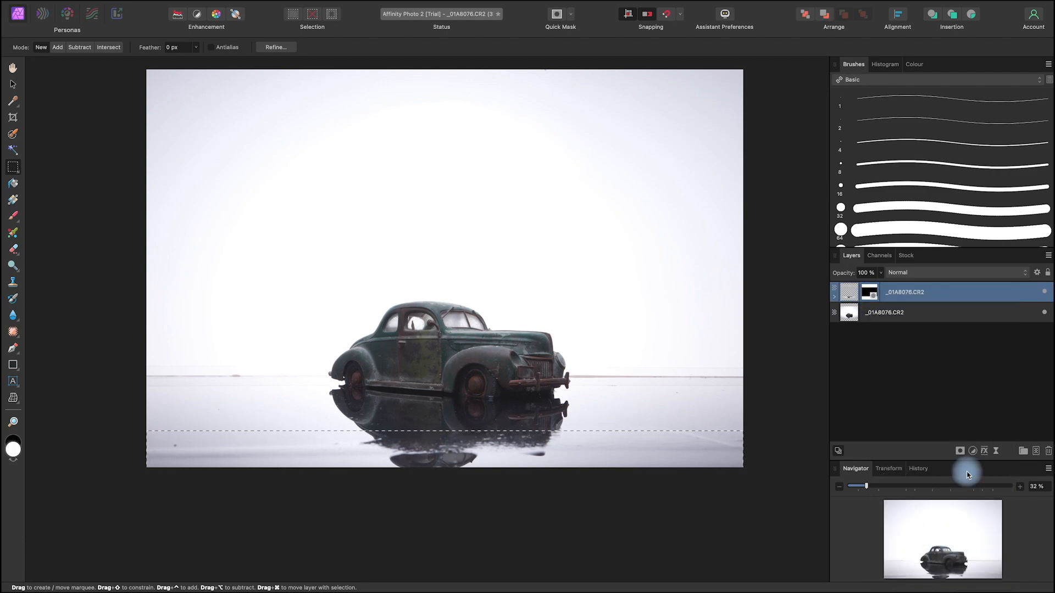
Step: Remove the marquee selection and stretch the lower strip downward past the canvas edge until the dark patch below the car's reflection is out of frame
left_click(13, 84)
key("super+d")
left_click_drag(444, 467, 442, 490)
left_click(15, 86)
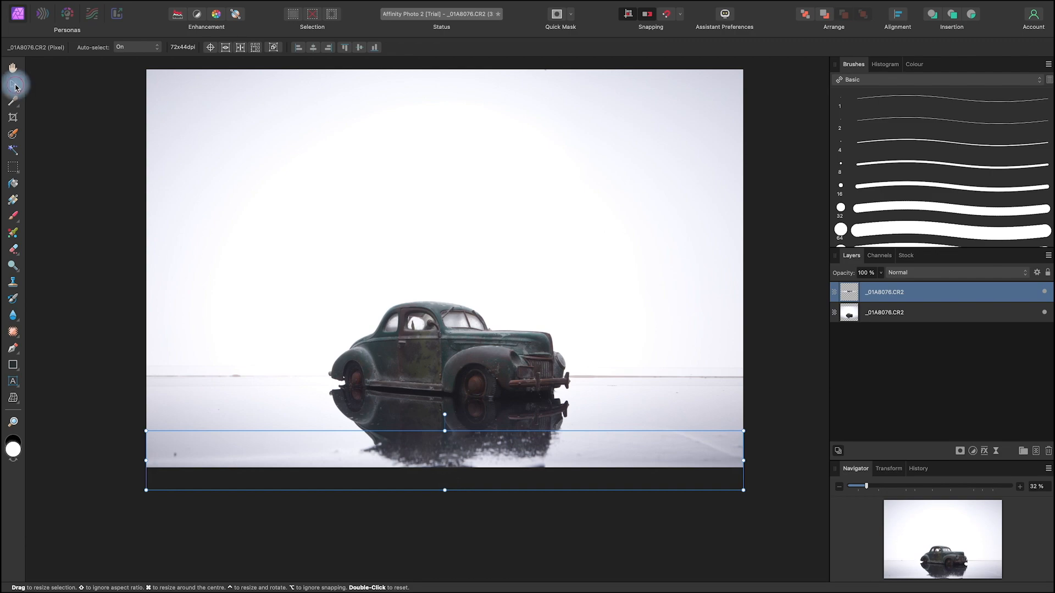
left_click(637, 495)
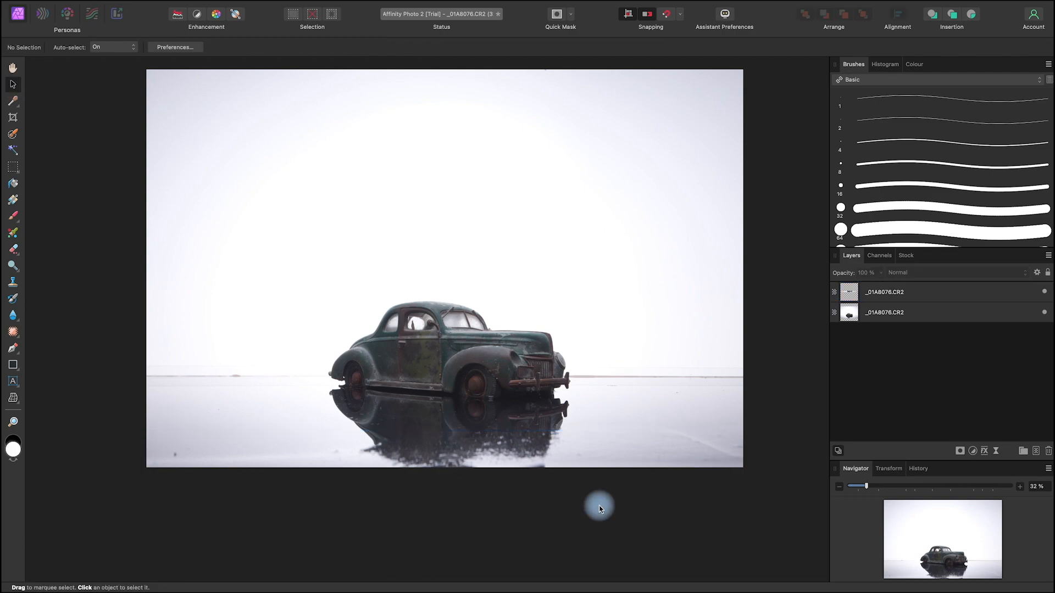
Step: Merge the stretched lower strip with the car photo layer and deselect the result
left_click(954, 293)
left_click(942, 310, "shift")
right_click(940, 302)
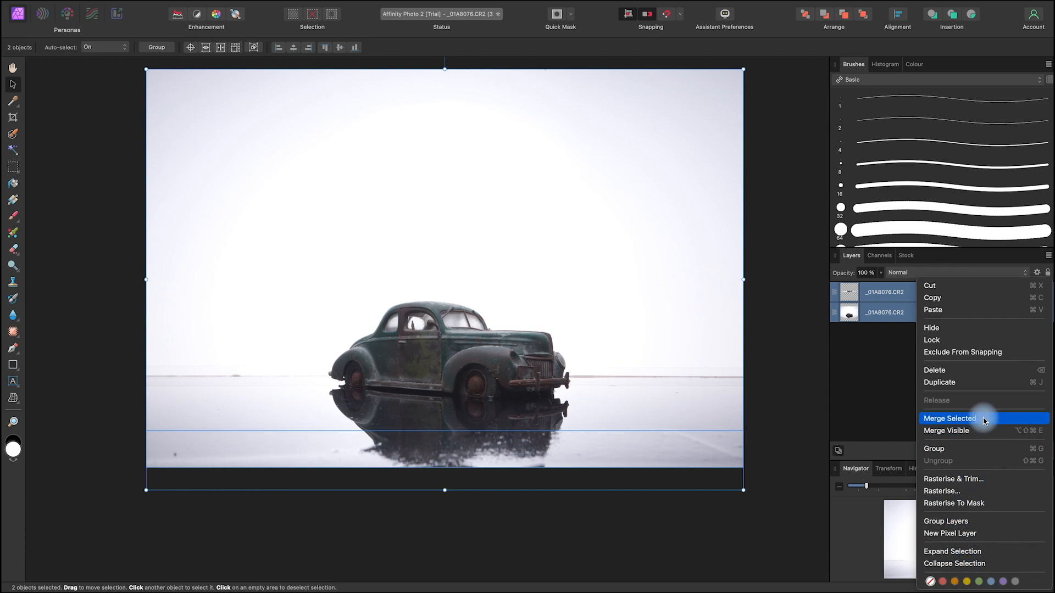
left_click(980, 421)
left_click(655, 520)
key("space")
left_click_drag(603, 500, 653, 515)
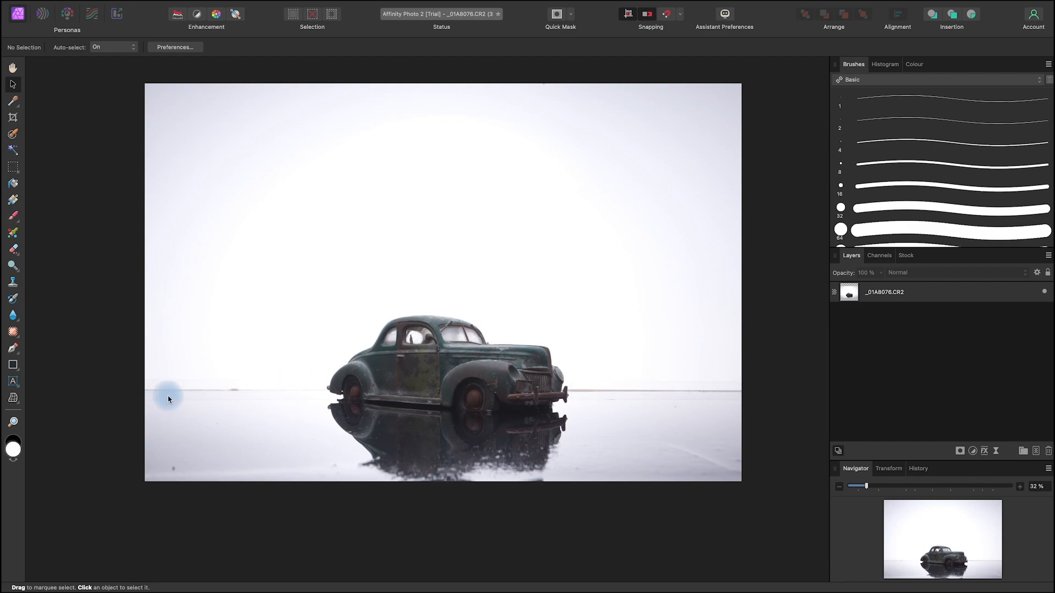
Step: Outline the dark speck near the floor's lower-left corner with the Patch tool and replace it with clean floor
key("space")
left_click_drag(536, 506, 566, 509)
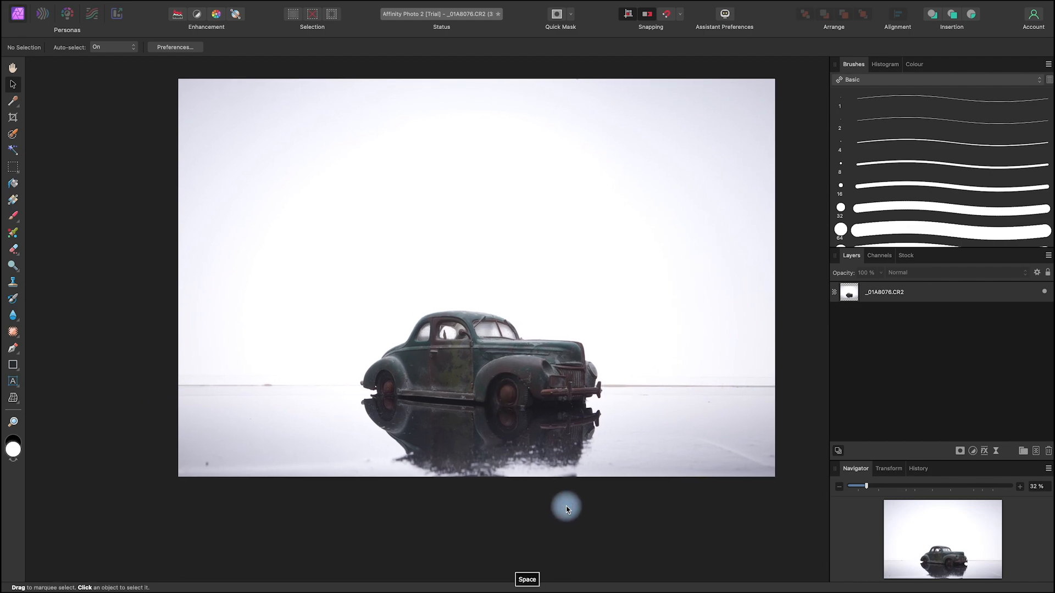
left_click(14, 333)
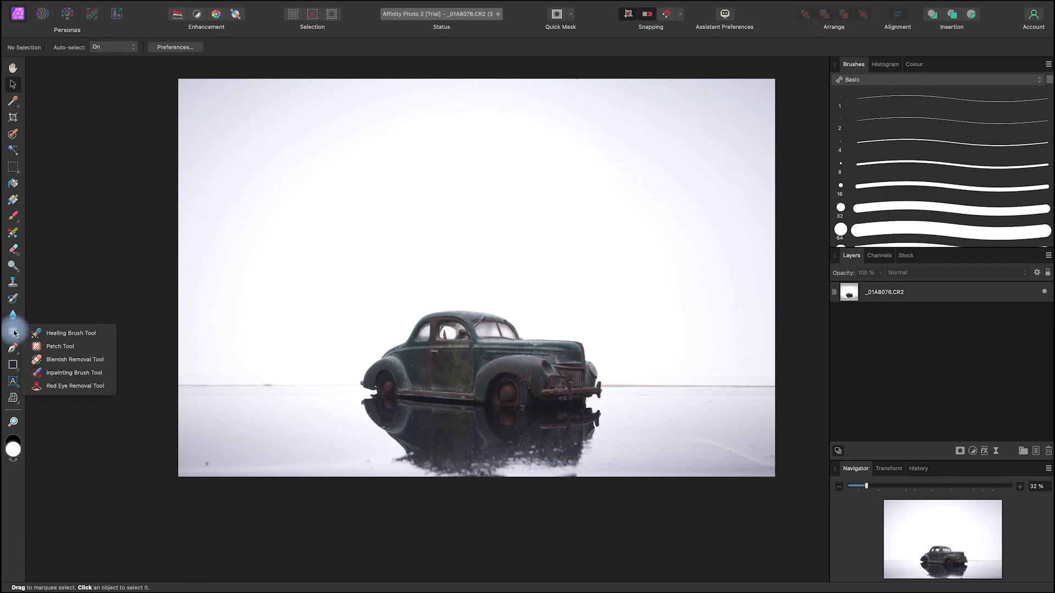
left_click(87, 347)
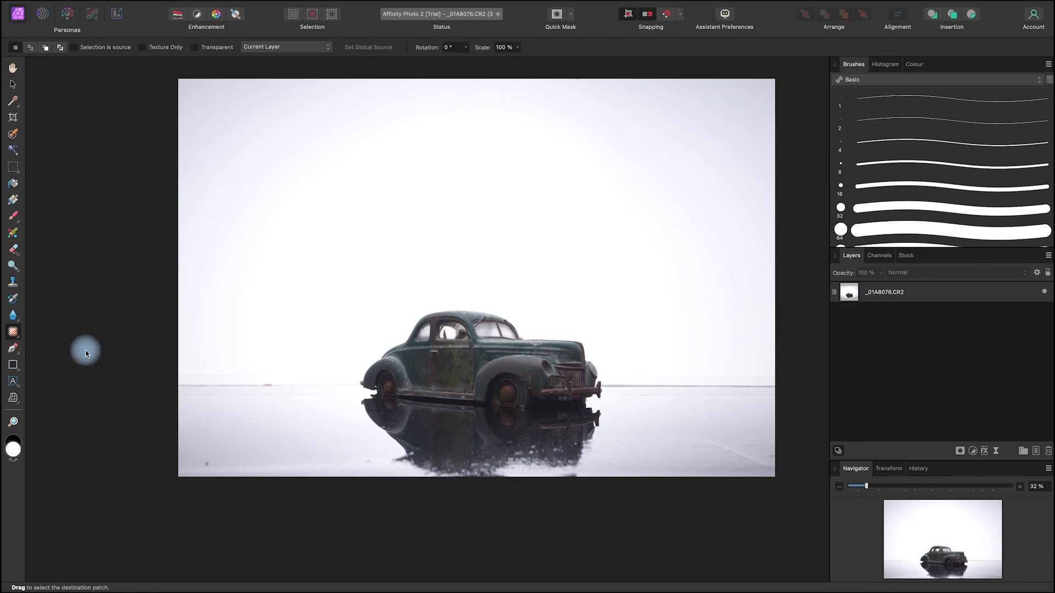
scroll(85, 354, "up", 2)
key("space")
left_click_drag(511, 430, 598, 363)
mouse_move(333, 422)
left_mouse_down()
mouse_move(323, 423)
mouse_move(343, 406)
left_mouse_up()
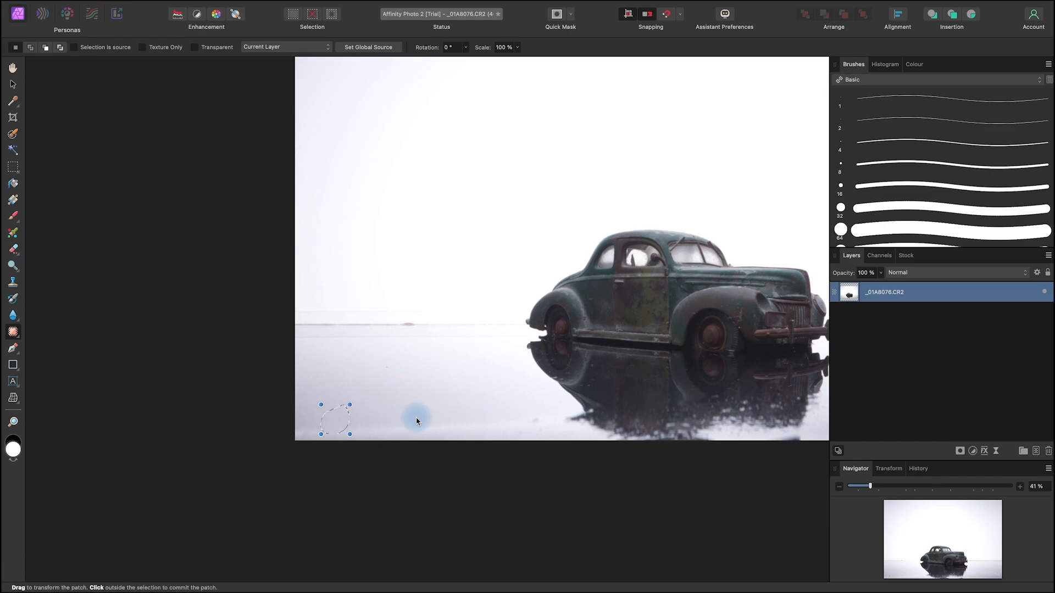
Step: Patch out the thin scratch on the floor near the photo's lower-right corner using clean floor as the source
left_click_drag(702, 480, 380, 522)
left_click_drag(684, 448, 647, 456)
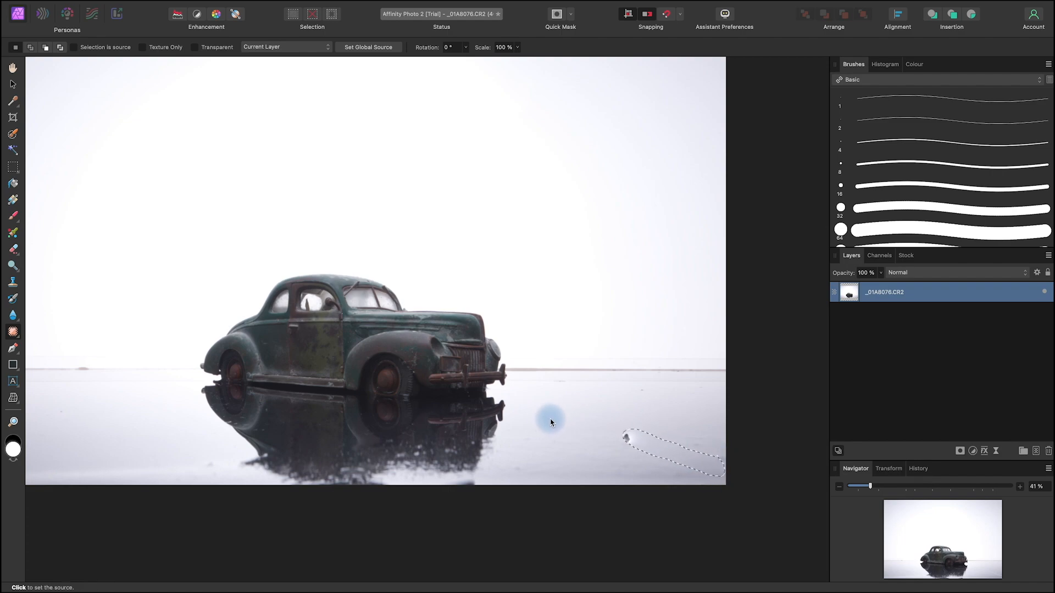
left_click(592, 407)
Step: Patch out the horizon line behind the car's rear bumper, sampling the clean backdrop above it
left_click_drag(596, 327, 818, 341)
mouse_move(306, 377)
left_mouse_down()
mouse_move(214, 376)
mouse_move(191, 397)
mouse_move(205, 418)
mouse_move(246, 421)
mouse_move(409, 416)
mouse_move(428, 386)
left_mouse_up()
left_click(359, 337)
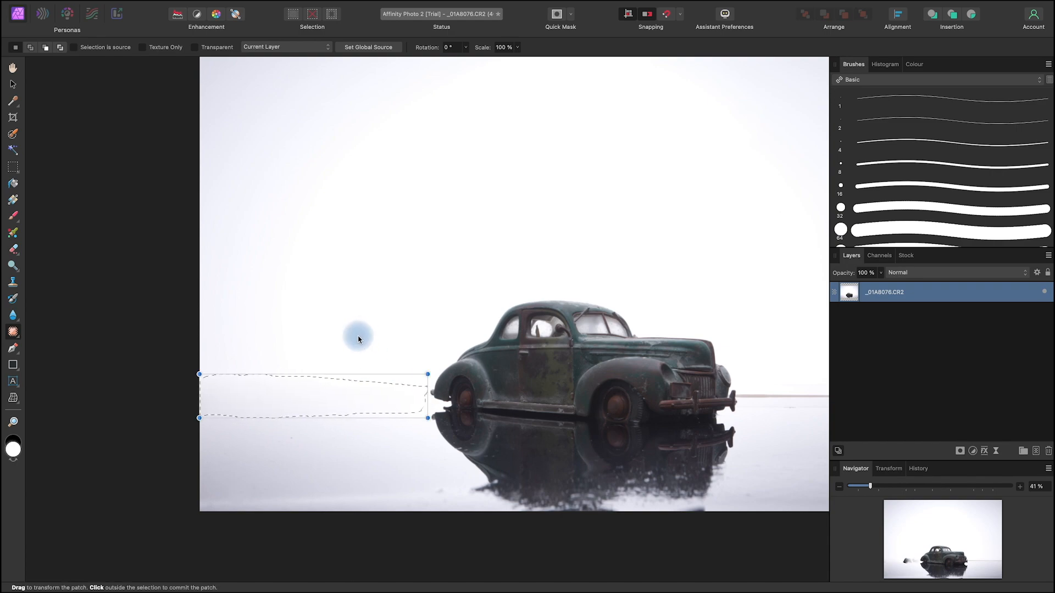
Step: Patch the horizon line between the front bumper and the photo's right edge, sampling the backdrop above, and commit it
left_click_drag(748, 471, 487, 487)
mouse_move(630, 392)
left_mouse_down()
mouse_move(485, 393)
mouse_move(463, 414)
mouse_move(650, 432)
mouse_move(691, 428)
mouse_move(695, 387)
left_mouse_up()
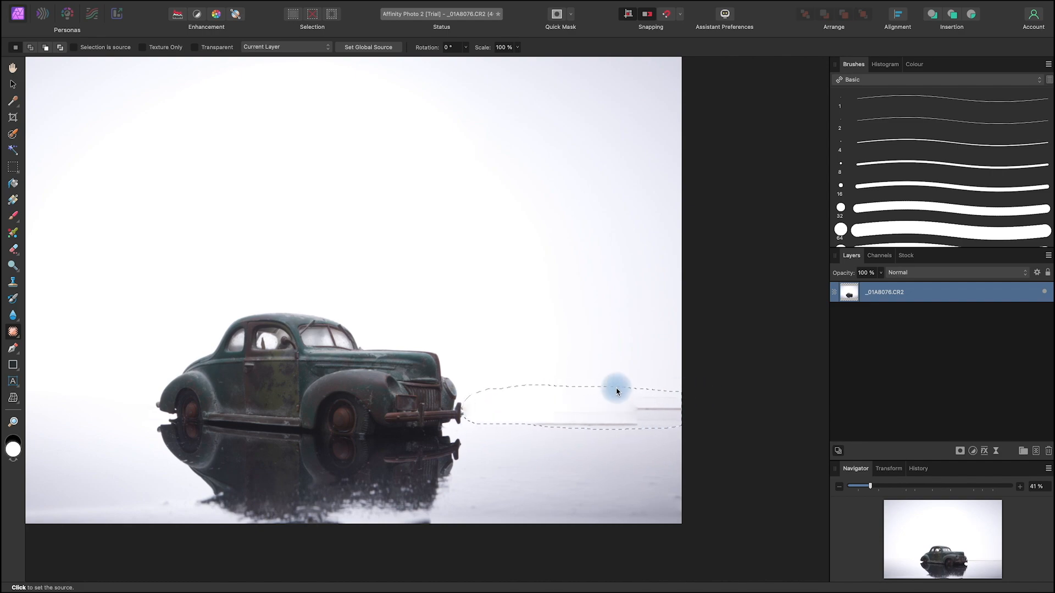
left_click(615, 337)
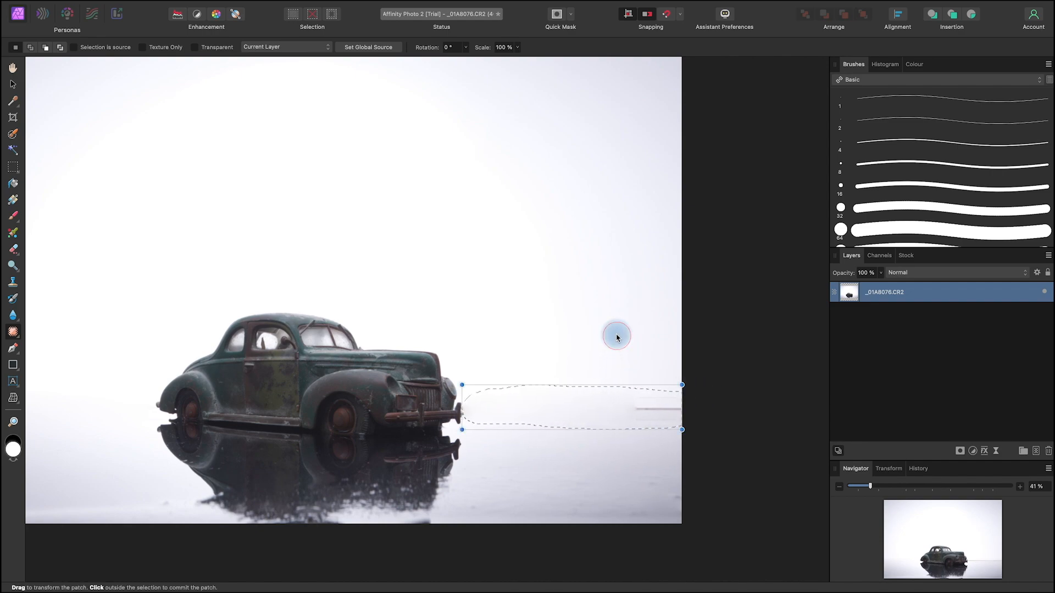
left_click(663, 348)
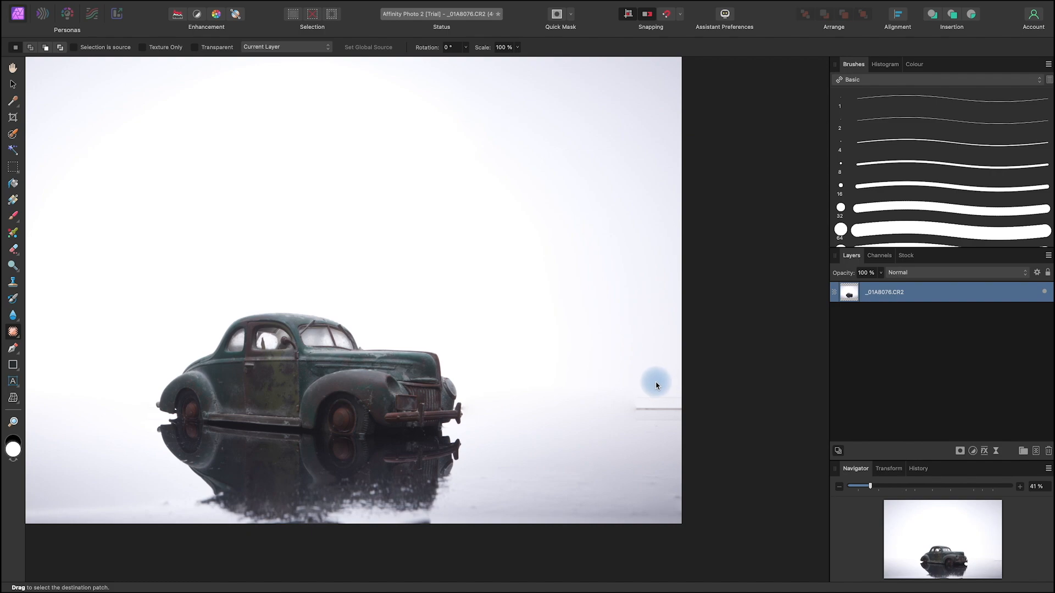
Step: Patch out the remaining short piece of horizon line at the photo's right edge and deselect the layer
mouse_move(665, 388)
left_mouse_down()
mouse_move(629, 425)
mouse_move(691, 424)
mouse_move(687, 382)
left_mouse_up()
left_click(605, 327)
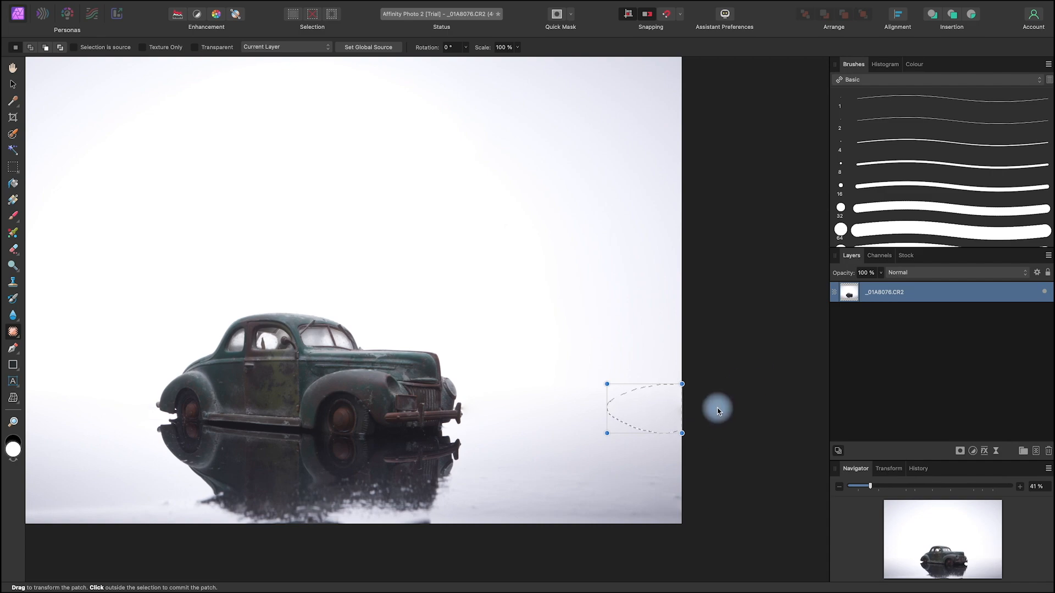
left_click(14, 86)
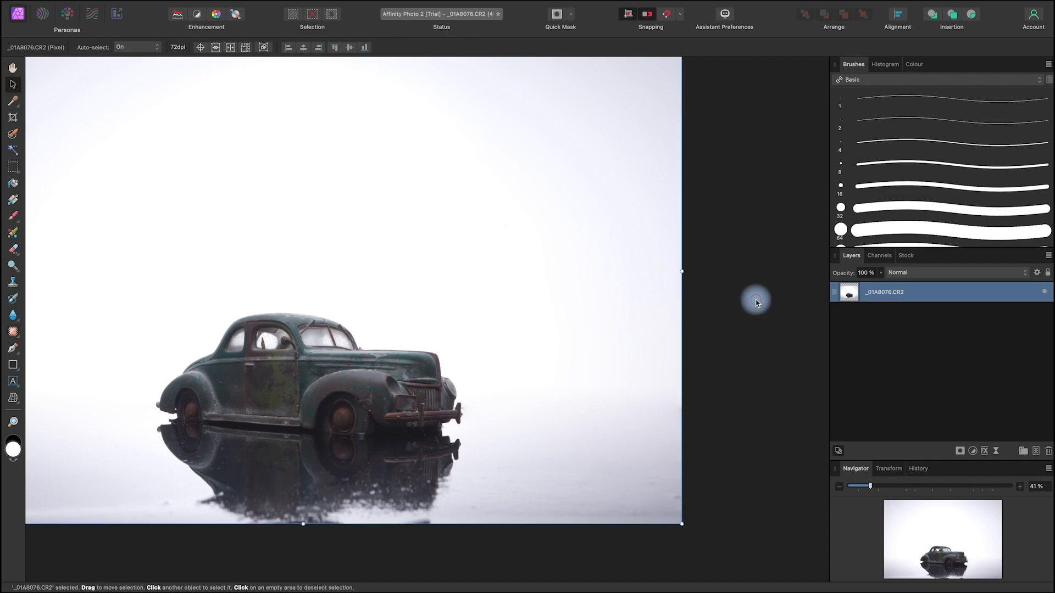
left_click(753, 299)
Step: Clone clean backdrop over the faint smudge beside the outer tip of the car's front bumper
key("space")
left_click_drag(555, 430, 677, 451)
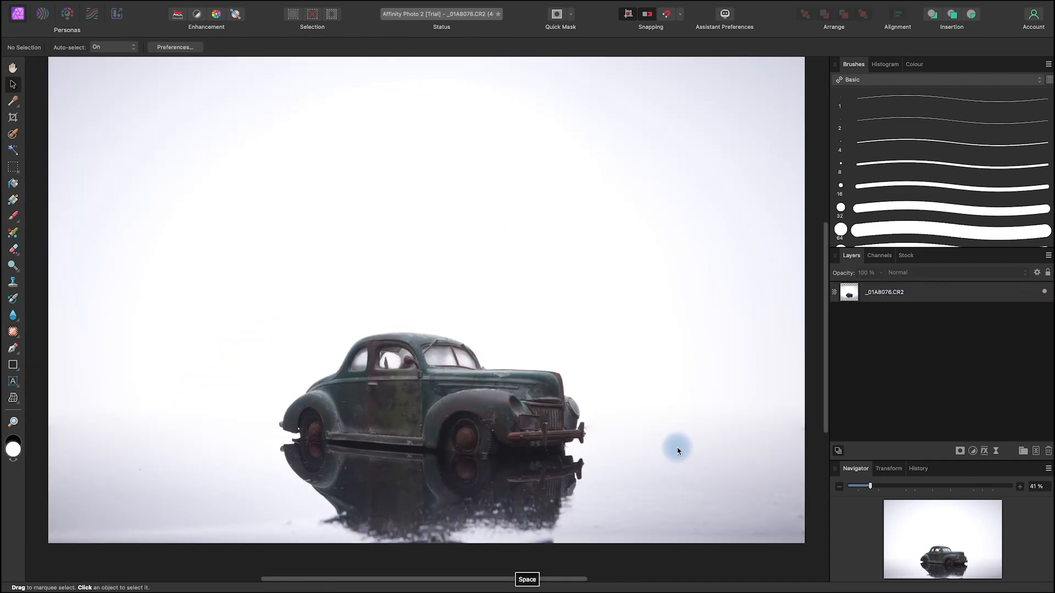
scroll(677, 451, "down", 3)
scroll(677, 451, "up", 6)
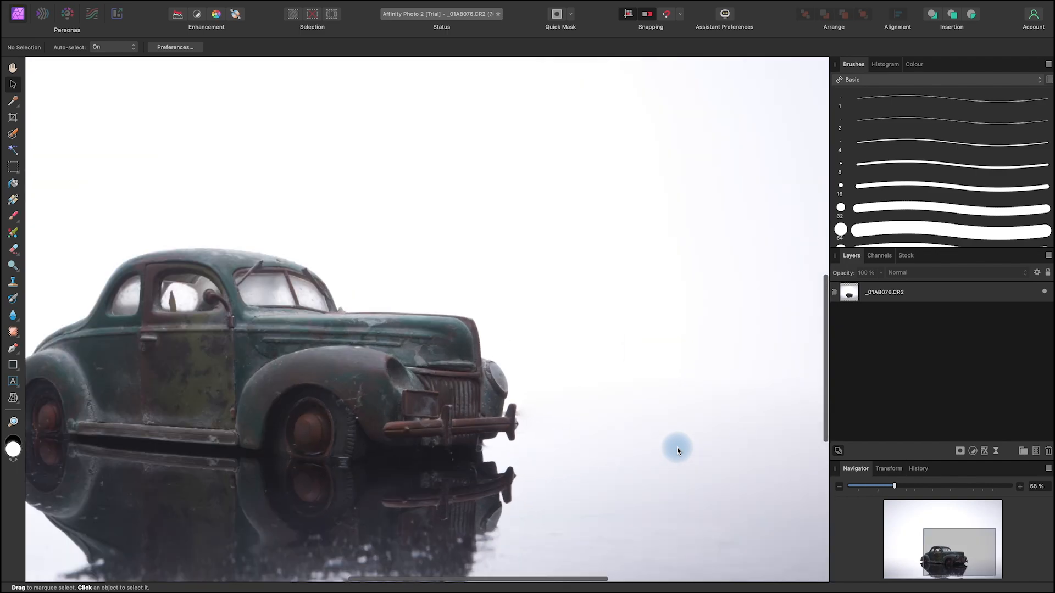
scroll(677, 450, "up", 5)
key("space")
left_click_drag(379, 384, 702, 391)
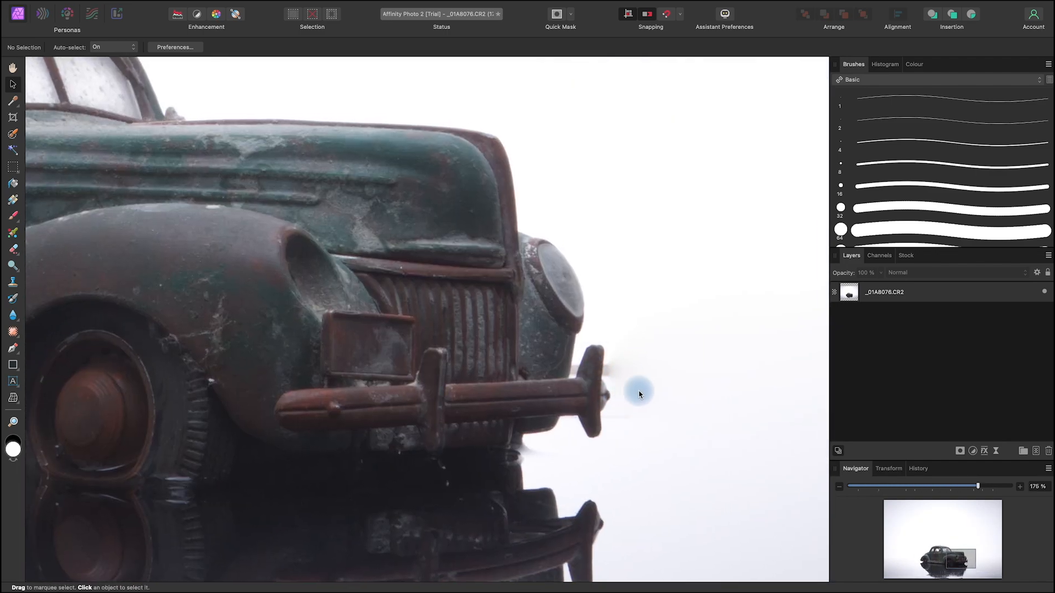
left_click(930, 292)
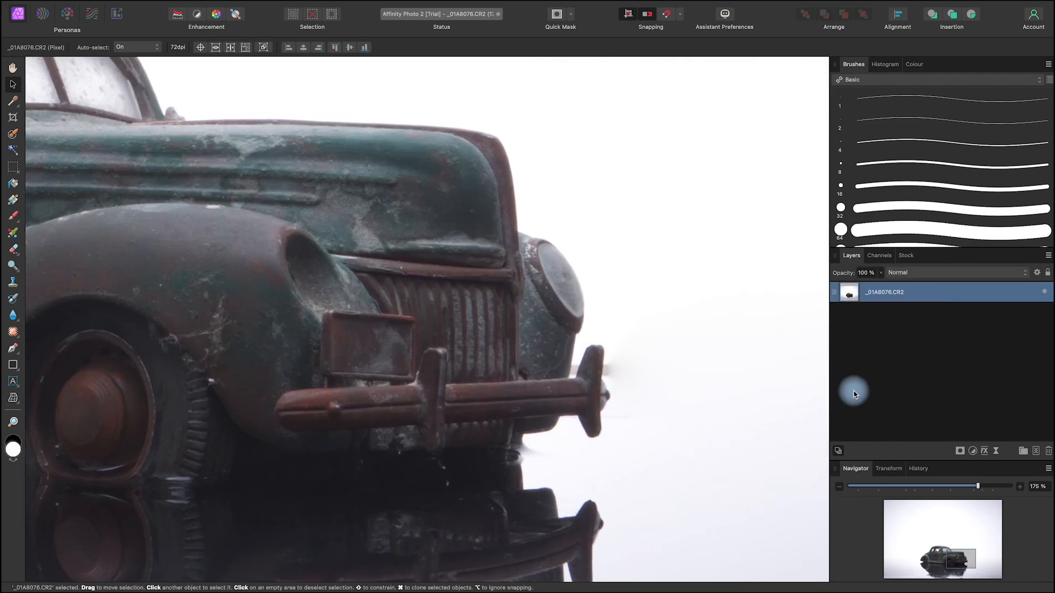
left_click(15, 284)
left_click(684, 368, "alt")
left_click(669, 350, "alt")
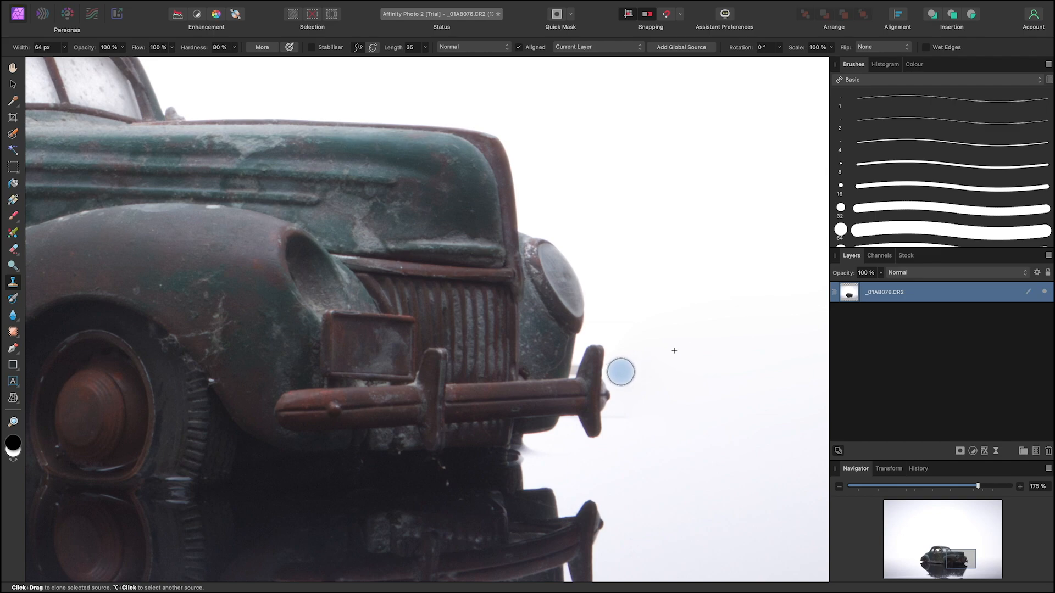
Step: Clone out the horizon remnant in the gap between the headlight and front bumper guard, using a 10.8 px brush
left_click_drag(635, 332, 627, 333)
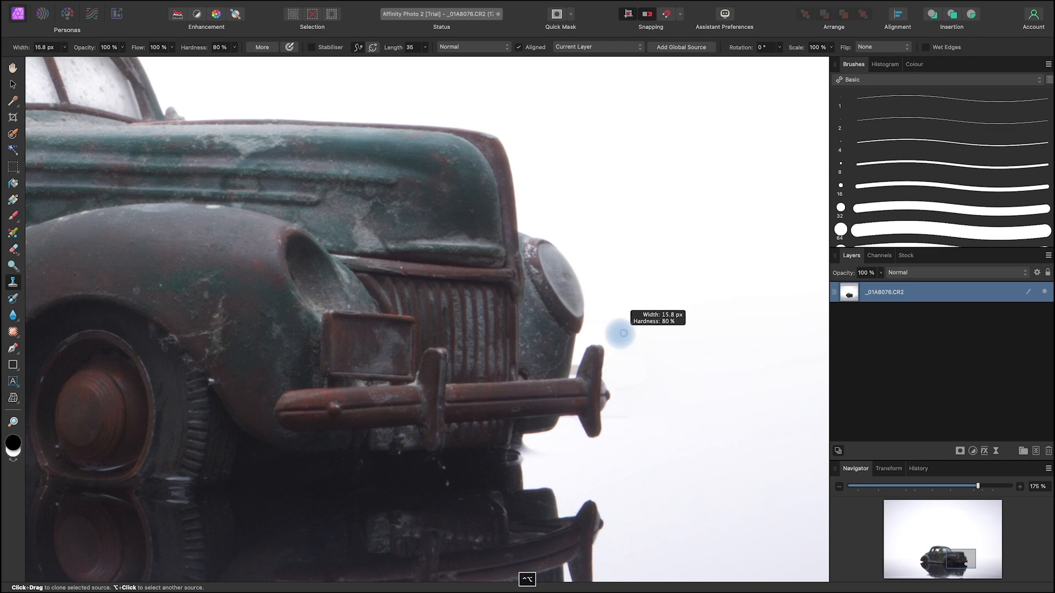
scroll(627, 333, "up", 10)
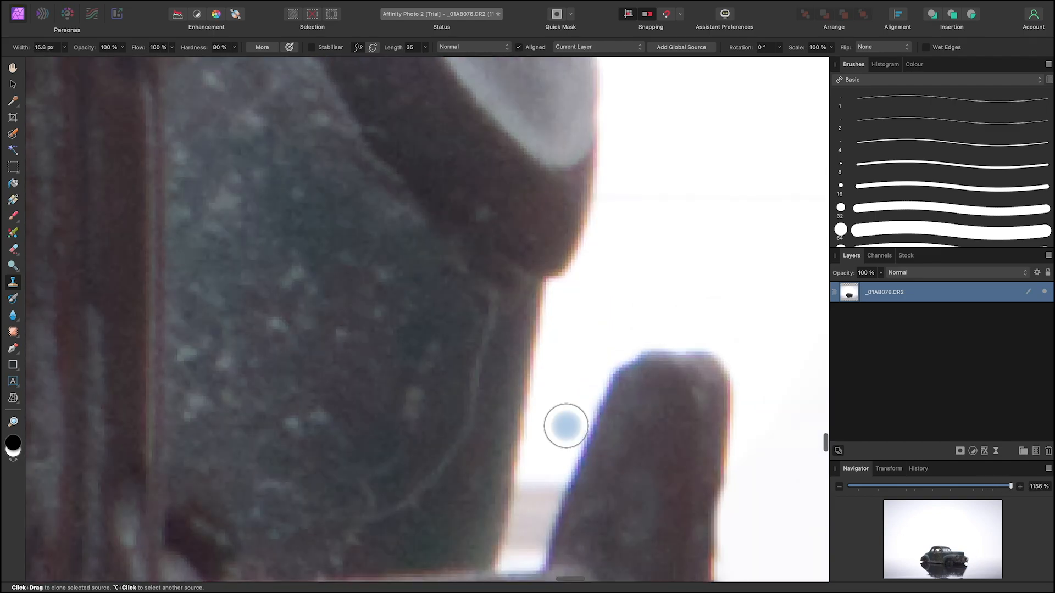
scroll(589, 417, "down", 5)
left_click_drag(570, 281, 559, 298)
left_click(559, 302, "alt")
mouse_move(542, 365)
left_mouse_down()
mouse_move(523, 432)
mouse_move(537, 418)
mouse_move(537, 430)
mouse_move(523, 430)
mouse_move(544, 379)
left_mouse_up()
left_click(945, 286)
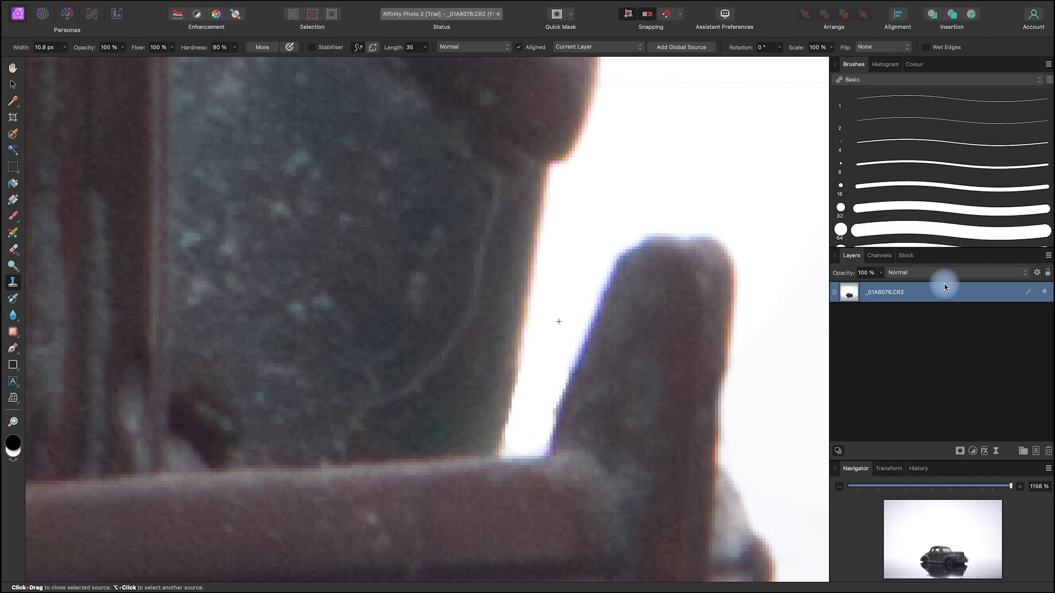
Step: Rotate the photo layer slightly anticlockwise to level the car, and shift it a little to the left
scroll(610, 285, "down", 10)
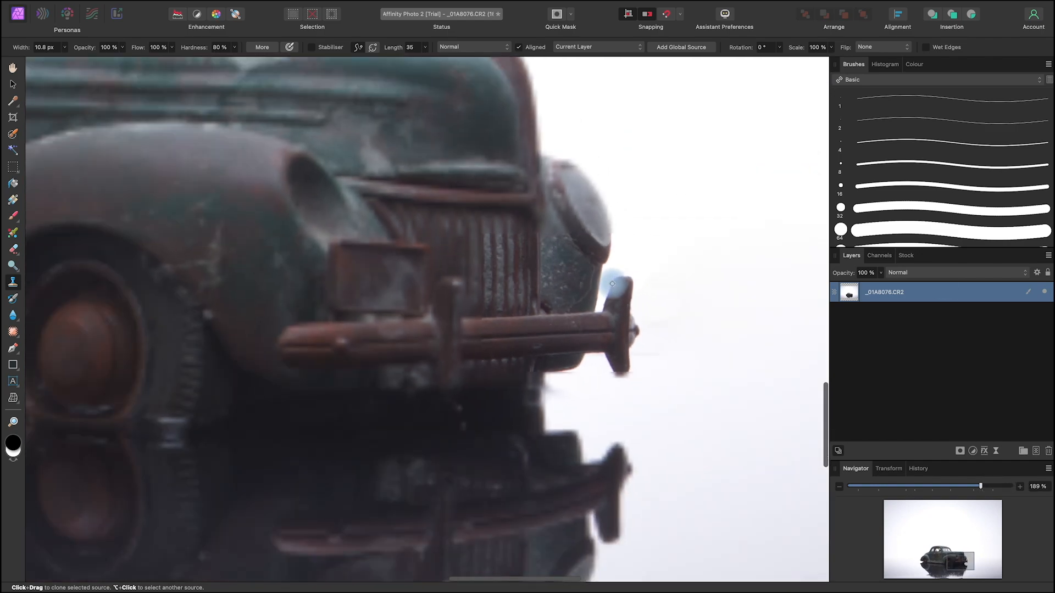
scroll(614, 283, "down", 3)
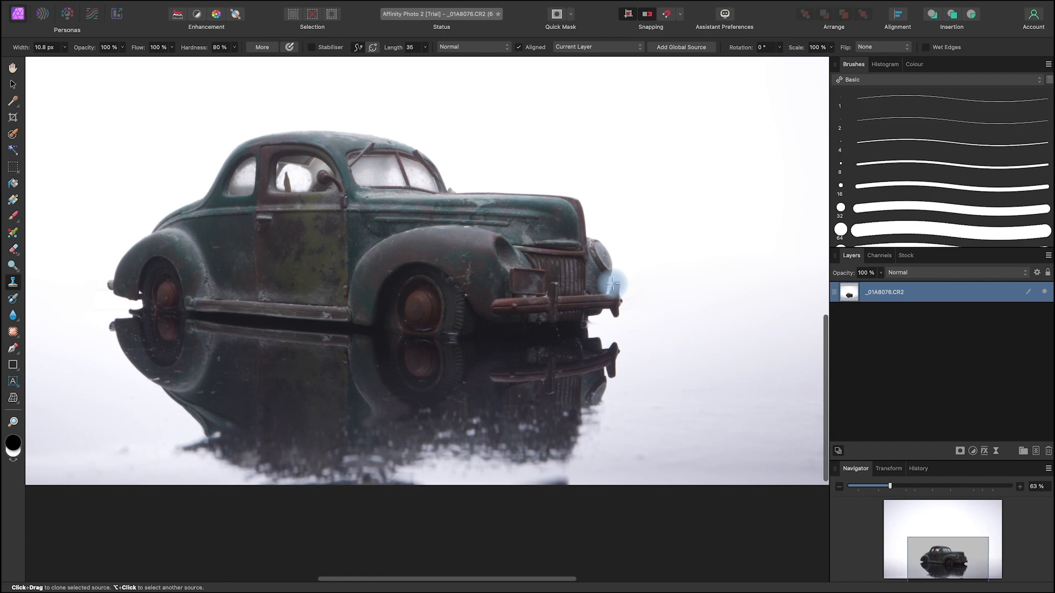
scroll(613, 284, "down", 6)
key("space")
left_click_drag(721, 326, 679, 451)
key("v")
scroll(672, 541, "down", 3)
scroll(669, 537, "up", 1)
key("space")
left_click_drag(763, 491, 705, 449)
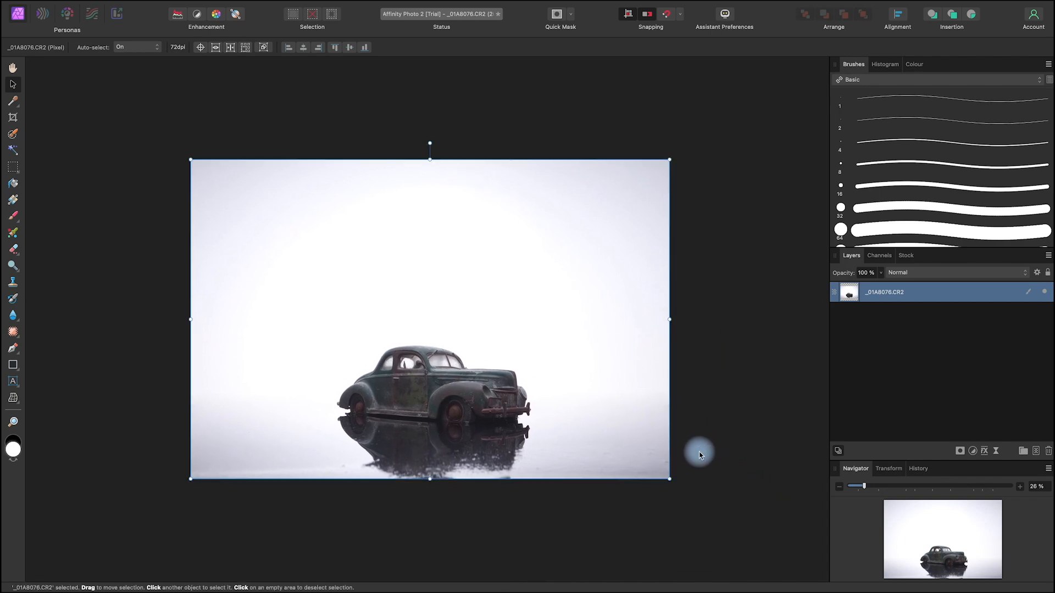
left_click(912, 297)
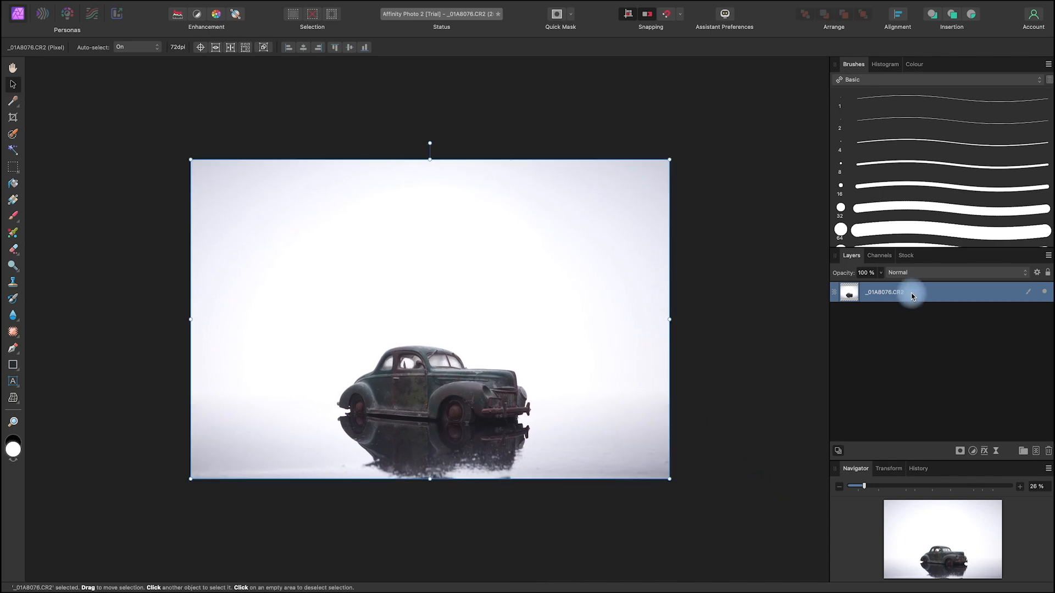
left_click(608, 466)
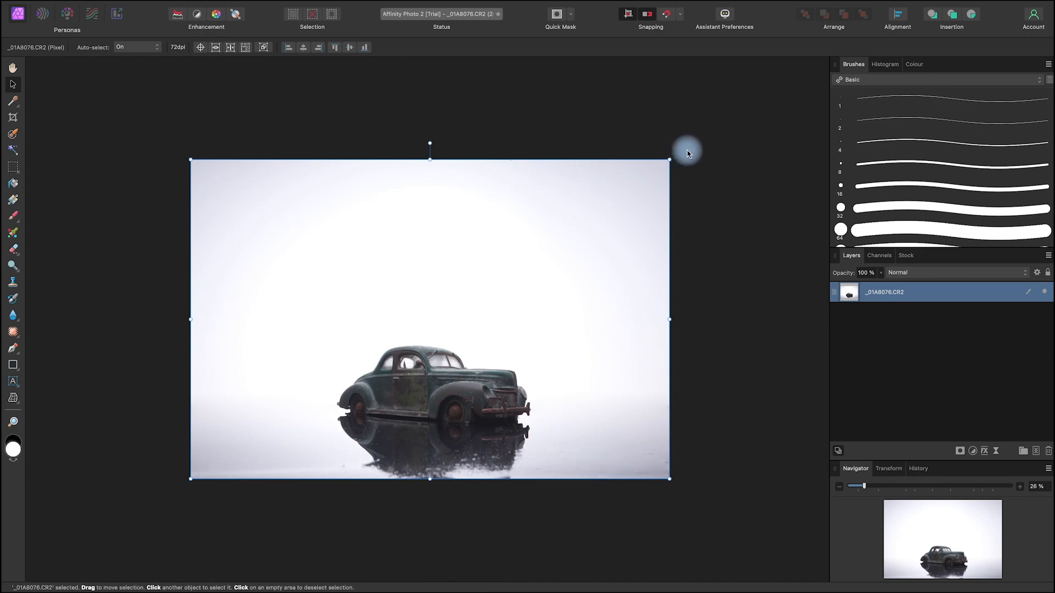
left_click_drag(681, 152, 684, 147)
left_click_drag(625, 440, 617, 443)
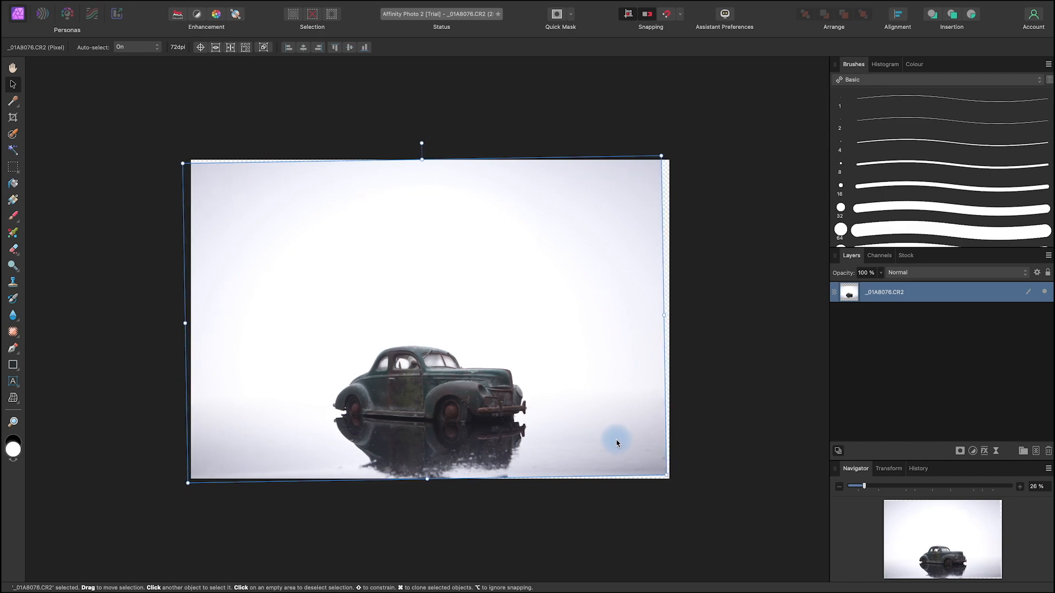
Step: Duplicate the rotated photo layer and clear the layer selection
left_click(205, 83)
mouse_move(928, 294)
left_mouse_down()
mouse_move(995, 346)
mouse_move(1029, 448)
mouse_move(933, 291)
left_mouse_up()
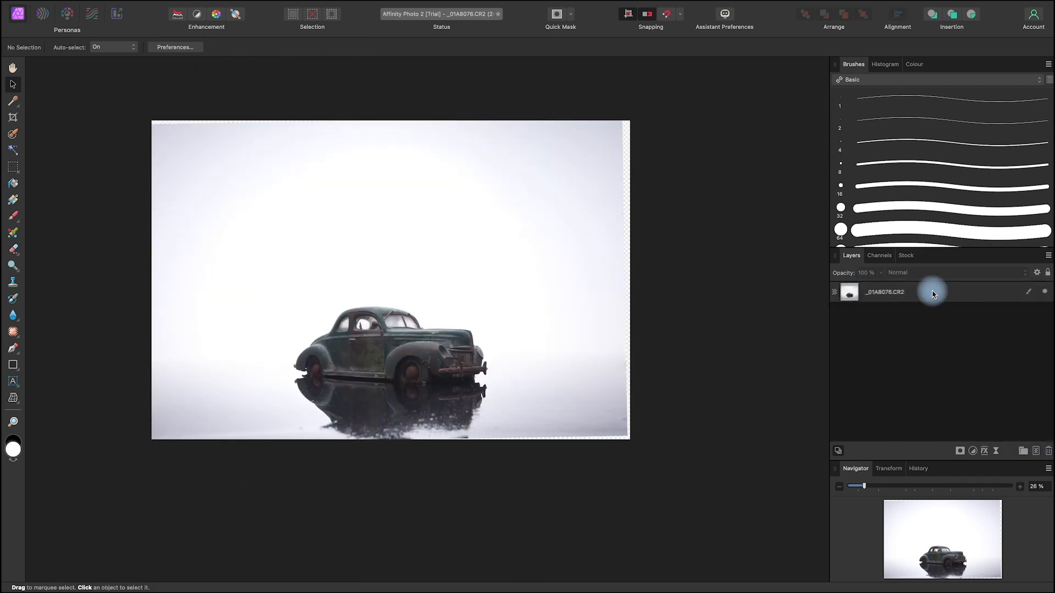
right_click(939, 295)
left_click(967, 424)
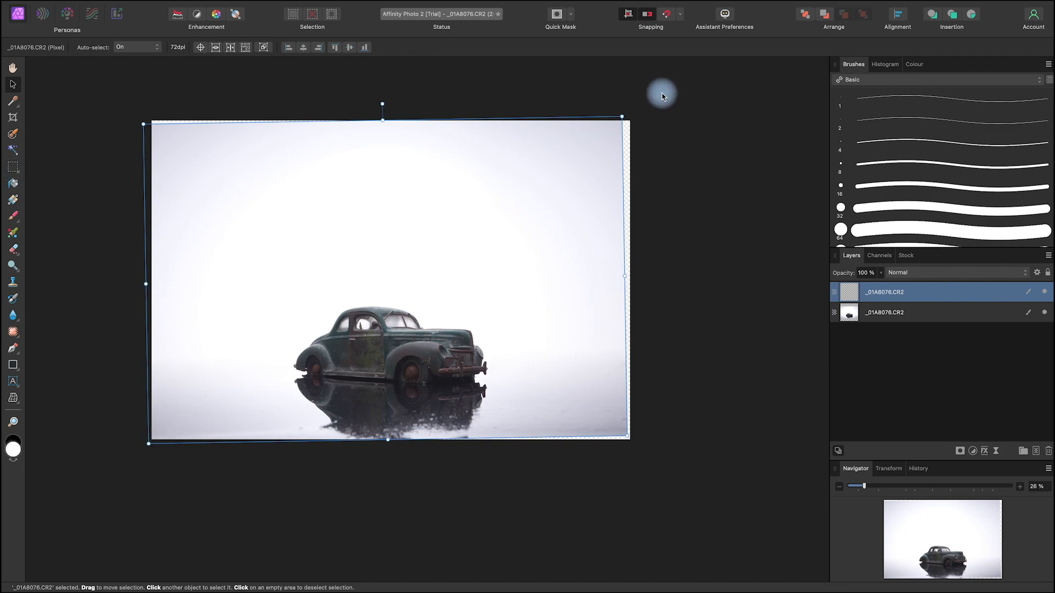
left_click(61, 132)
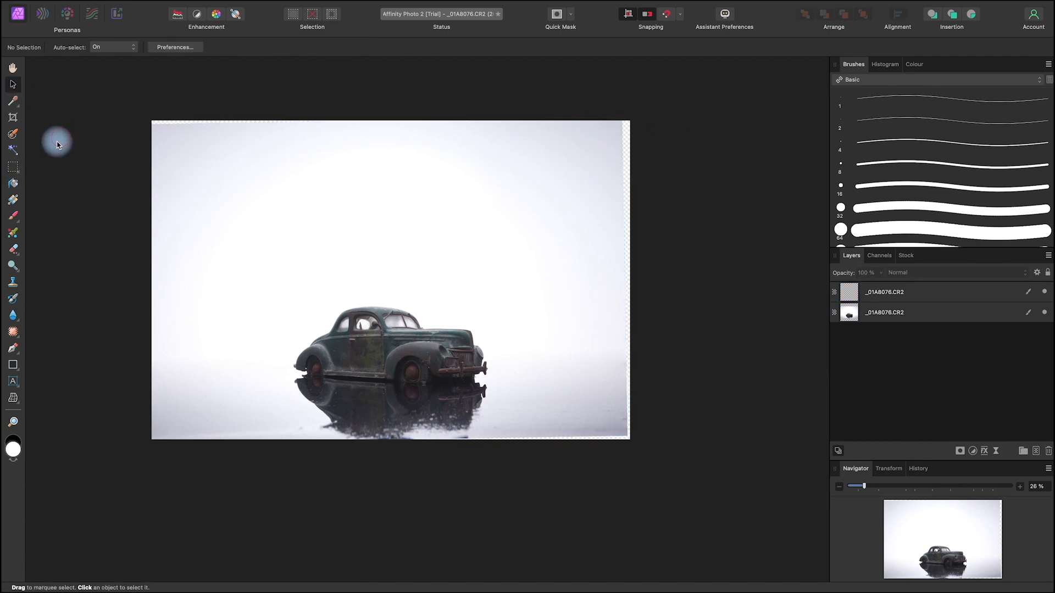
Step: Mask the duplicate layer to a full-height rectangular strip covering the backdrop right of the car, and rasterise and trim it
left_click(13, 167)
left_click_drag(661, 95, 517, 513)
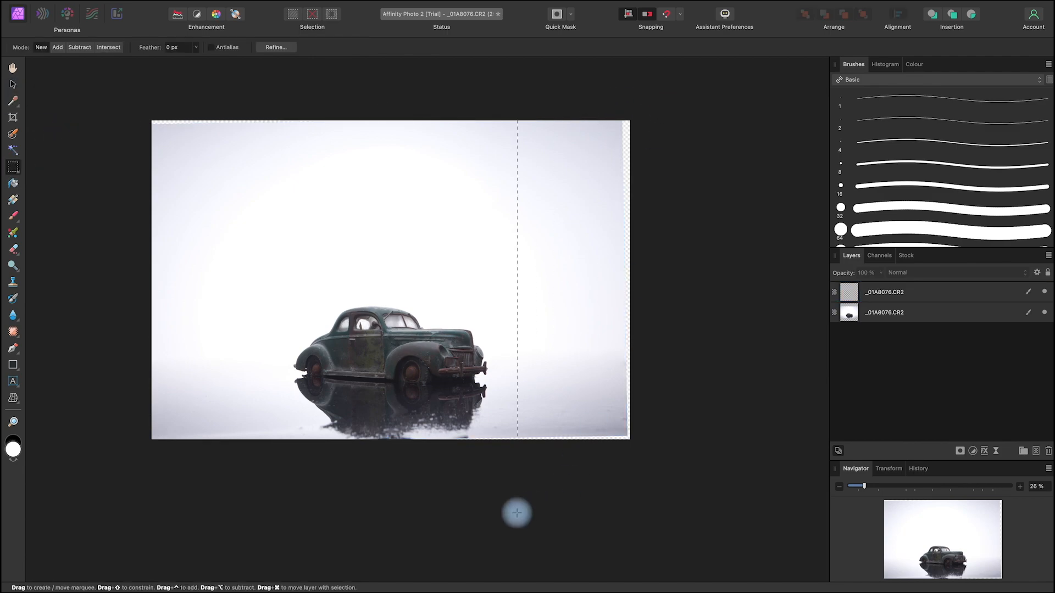
left_click(914, 293)
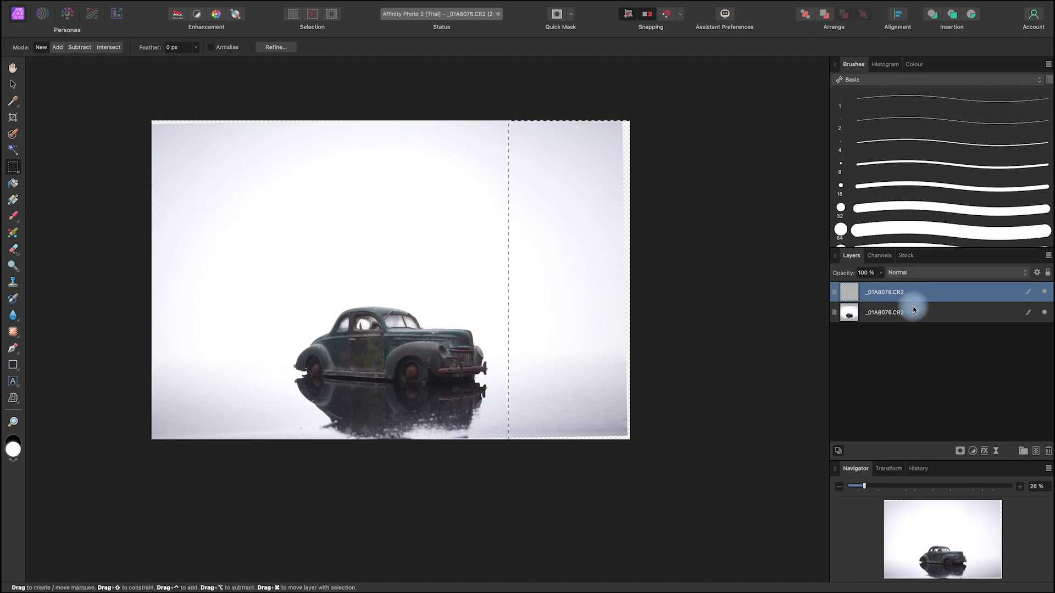
left_click(959, 451)
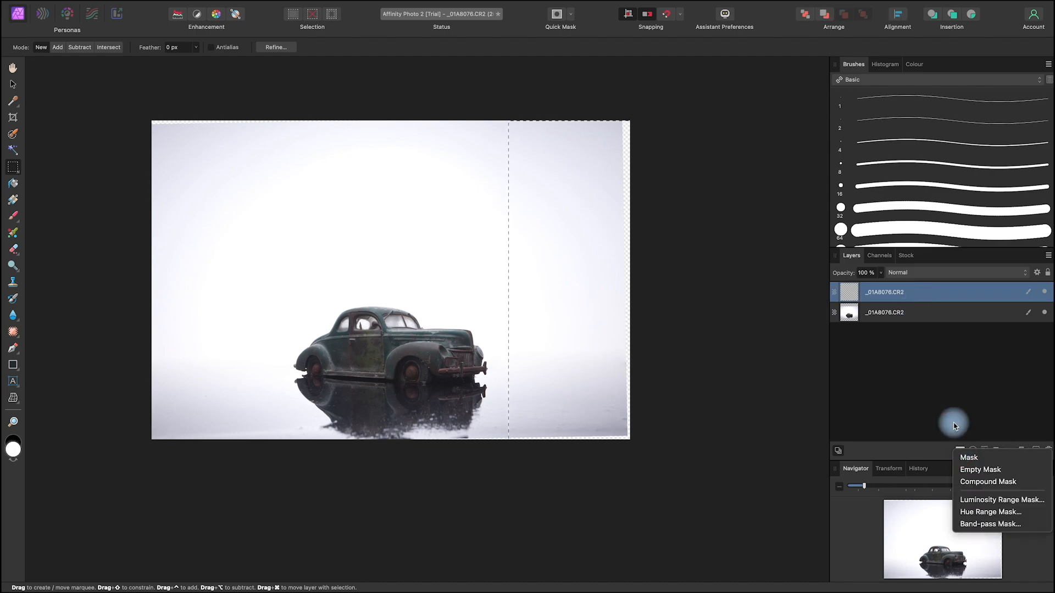
left_click(972, 457)
right_click(879, 295)
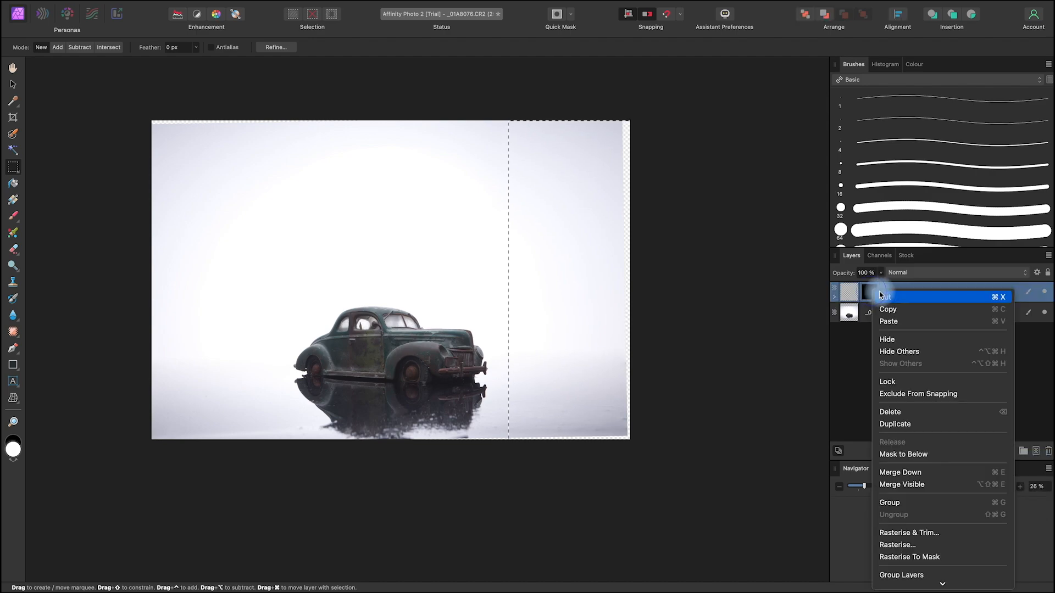
left_click(940, 534)
Step: Stretch the trimmed strip rightward past the canvas edge to cover the transparent gap, and merge it with the photo layer
left_click(13, 87)
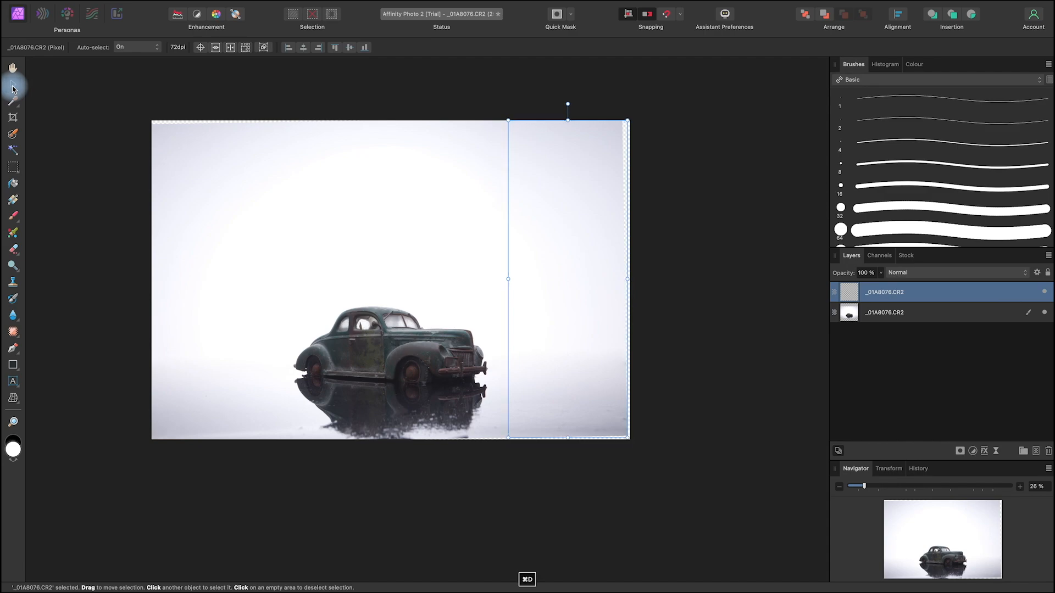
left_click_drag(628, 280, 647, 290)
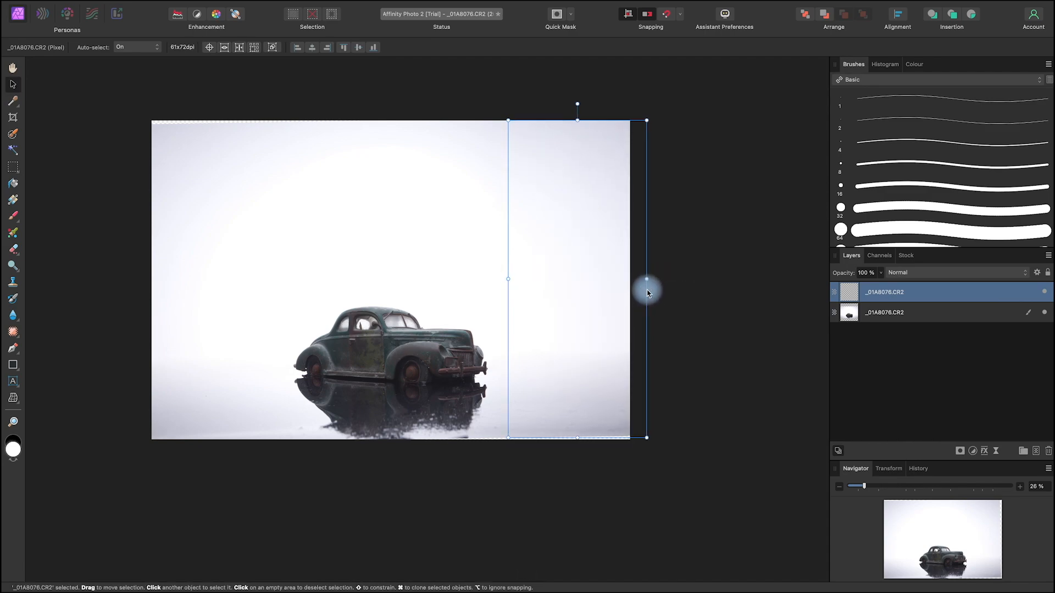
left_click(909, 313)
left_click(923, 294, "super")
right_click(919, 298)
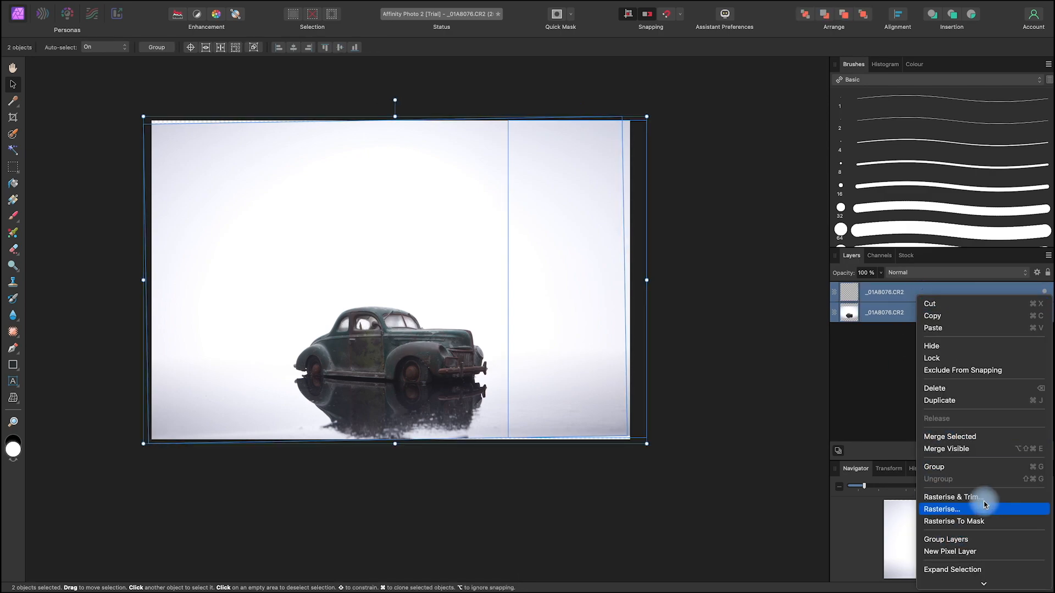
left_click(972, 437)
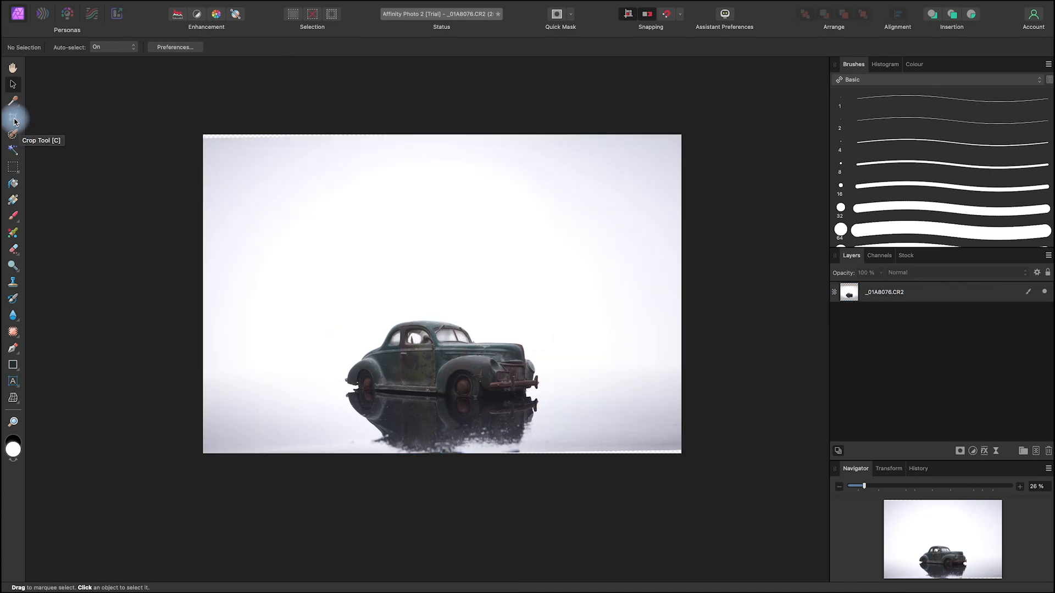
Step: Crop the photo to about 6654 × 3235 px, removing much of the empty backdrop above the car and the ragged edges
left_click(14, 119)
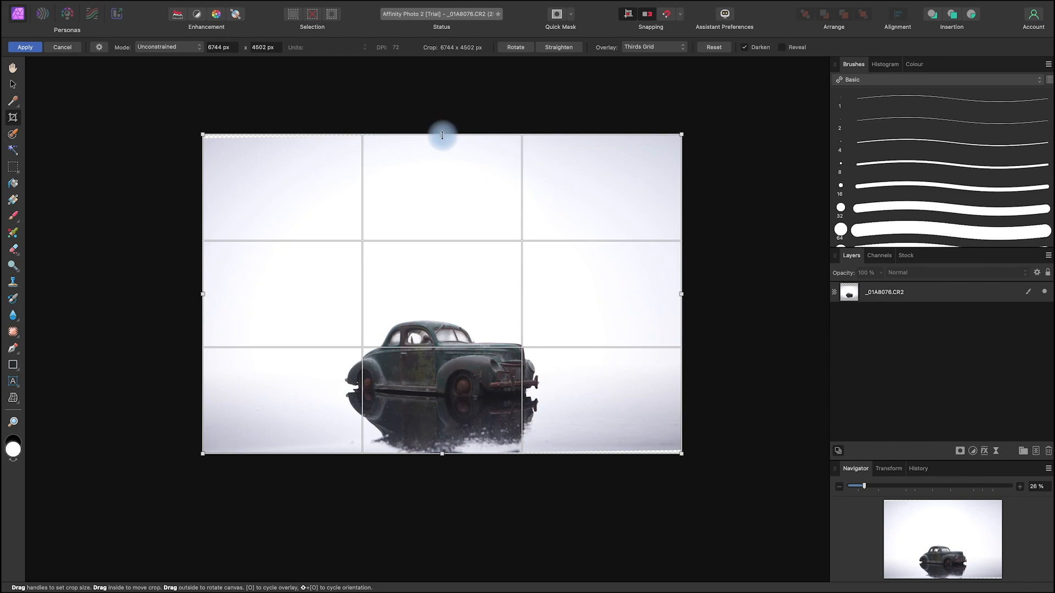
left_click_drag(443, 139, 443, 192)
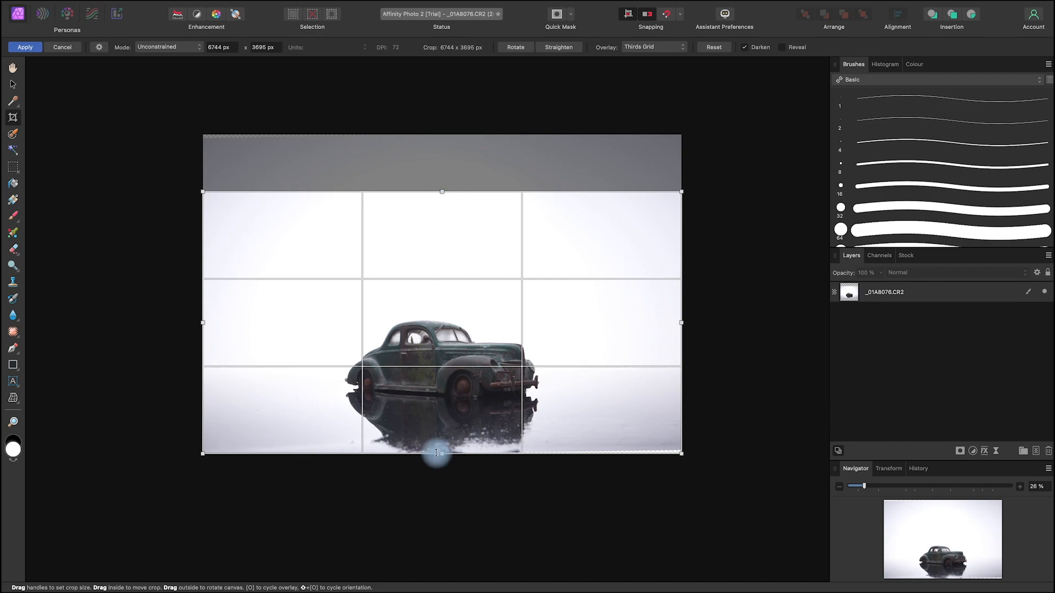
left_click_drag(442, 453, 441, 449)
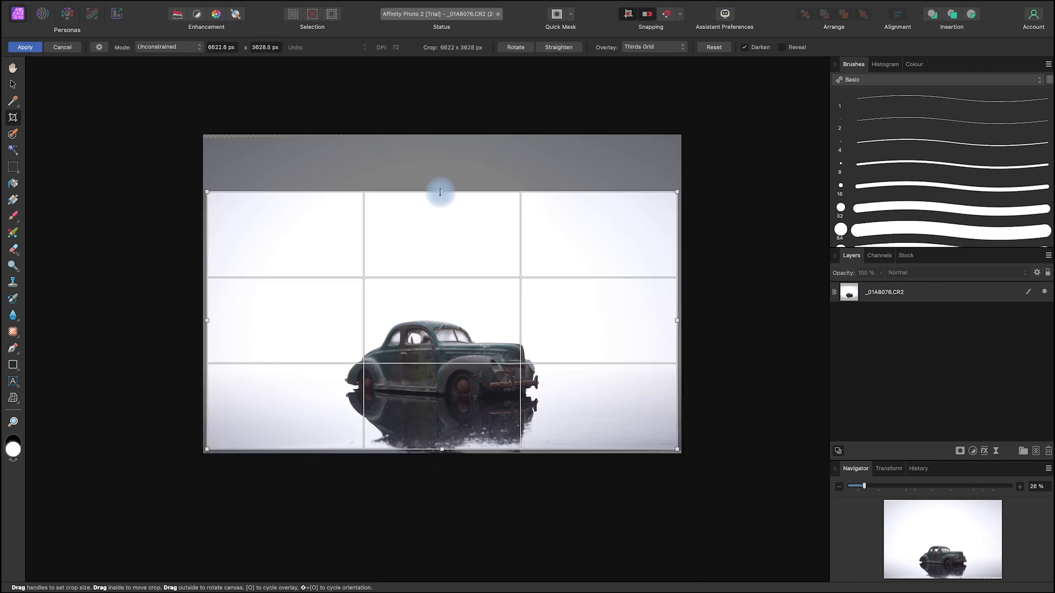
left_click_drag(677, 324, 678, 327)
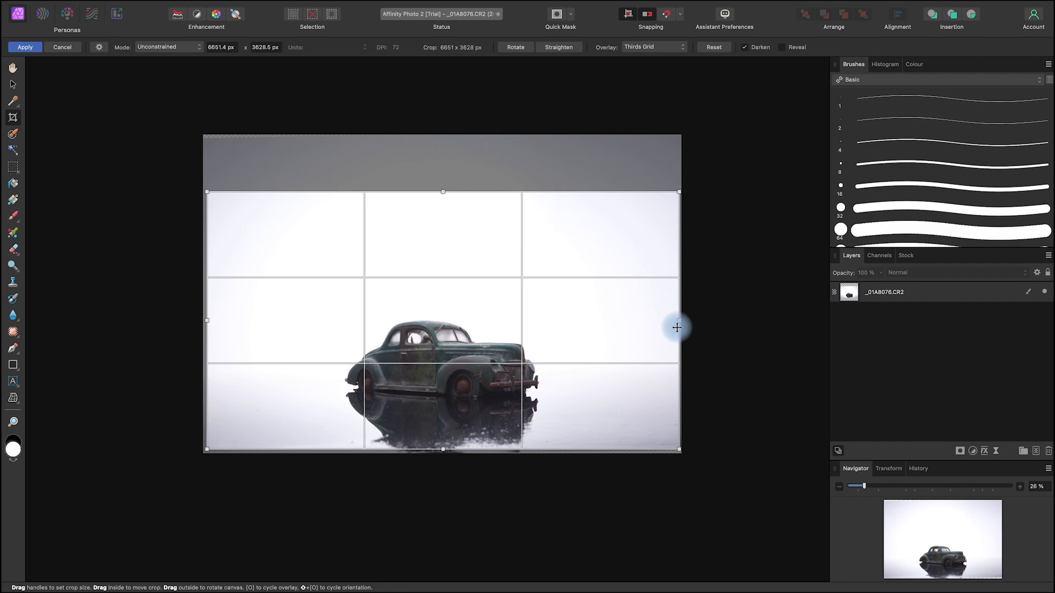
left_click(18, 85)
key("Return")
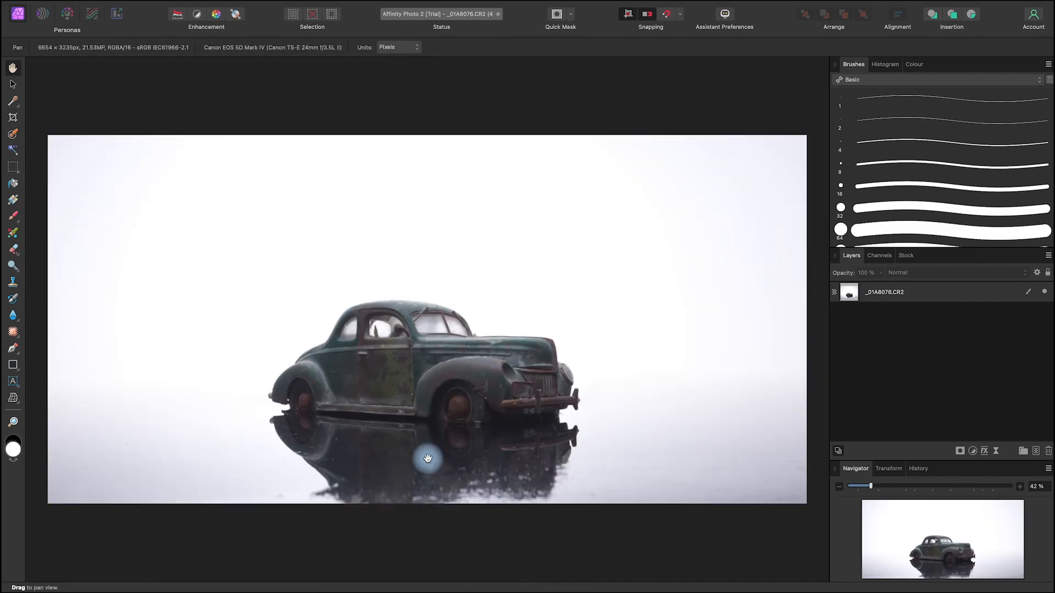
Step: Examine the cropped photo's overall composition and edges
scroll(428, 458, "down", 5)
scroll(427, 459, "up", 4)
key("space")
left_click_drag(654, 476, 668, 444)
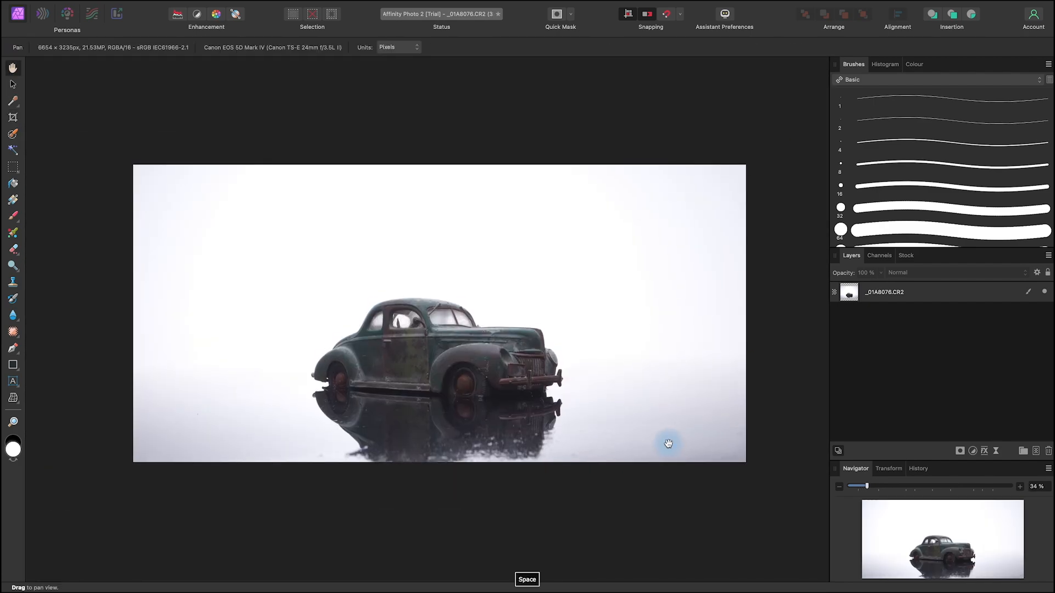
left_click_drag(667, 497, 655, 486)
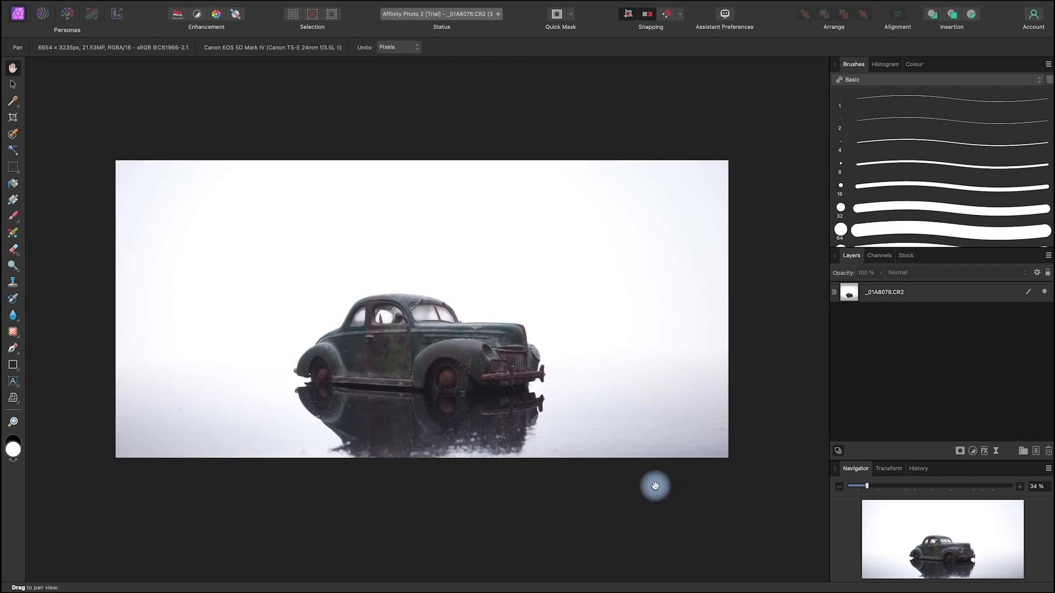
left_click(14, 85)
key("space")
mouse_move(598, 483)
left_mouse_down()
mouse_move(622, 490)
mouse_move(611, 492)
left_mouse_up()
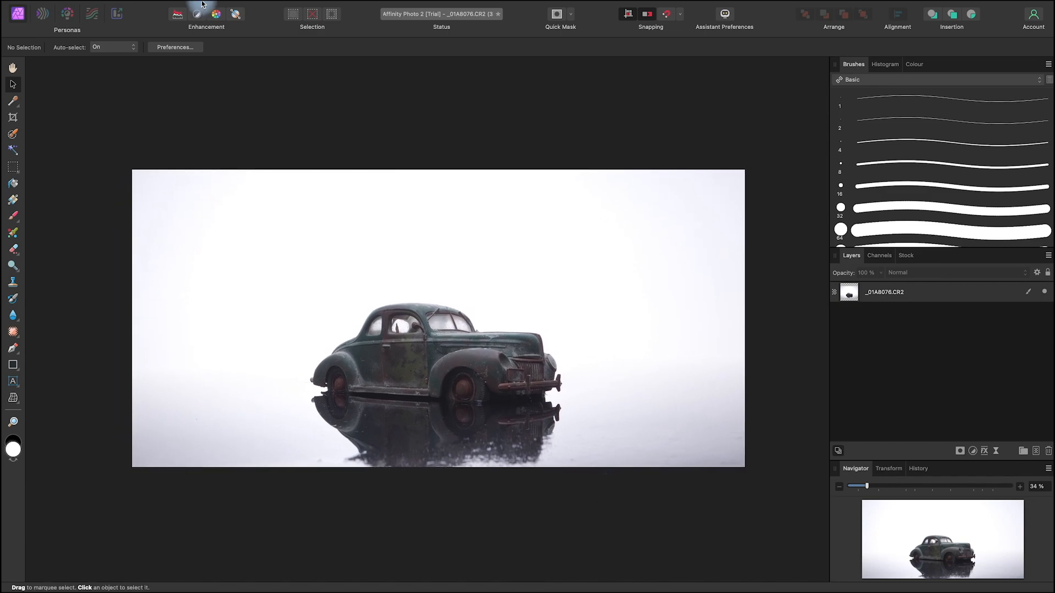
Step: Resize the document to a smaller pixel size with linked proportions and Bilinear resampling at 72 DPI
mouse_move(203, 5)
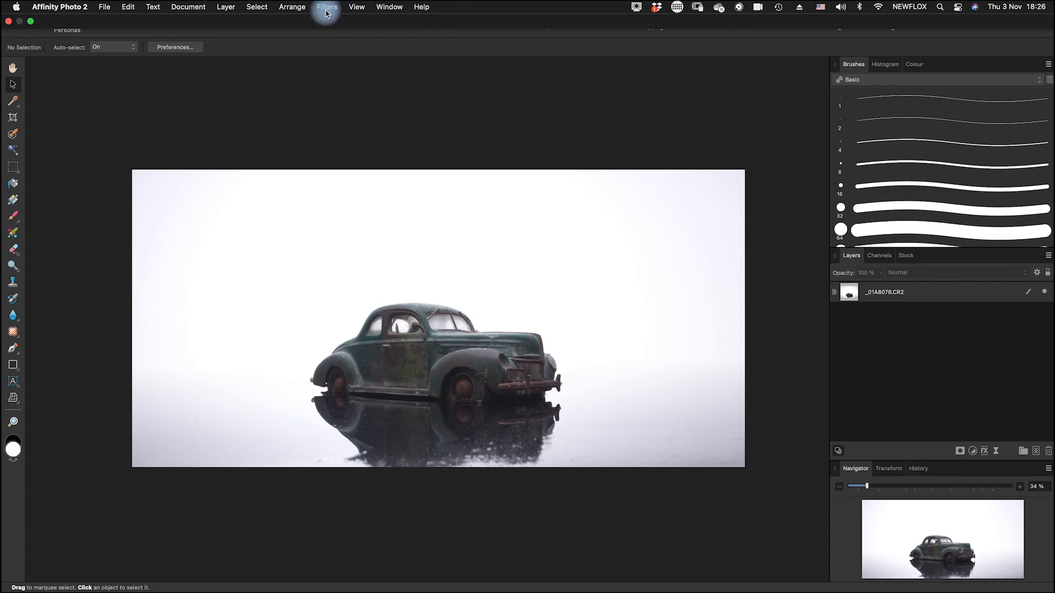
left_click(202, 8)
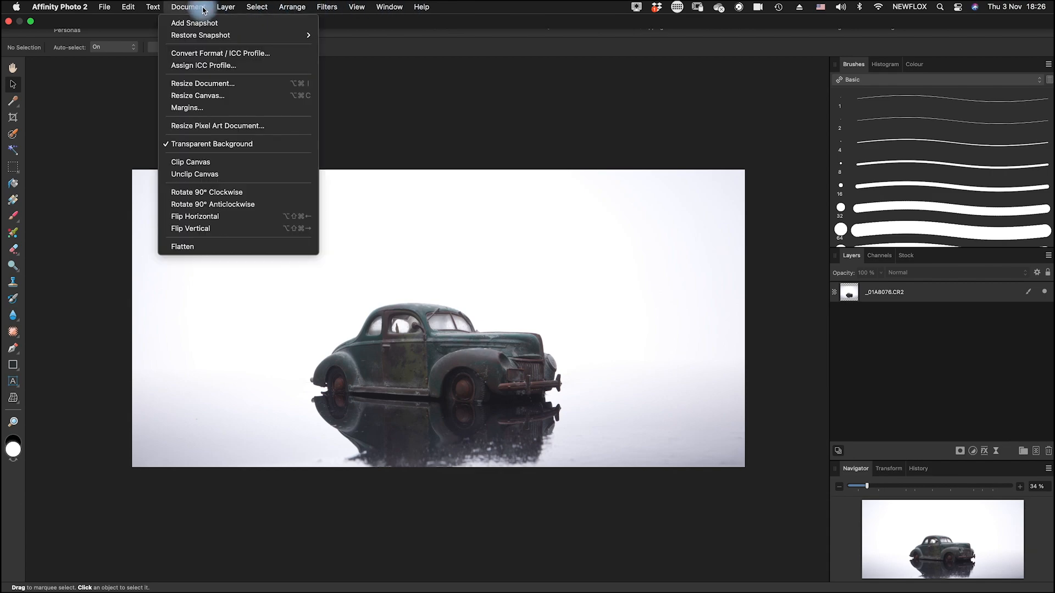
left_click(230, 84)
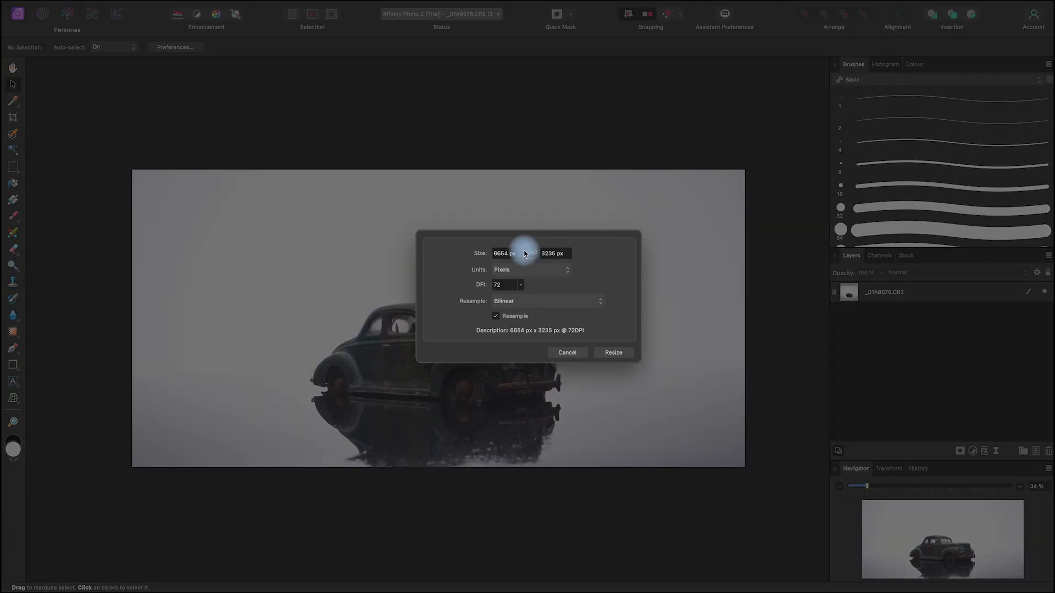
double_click(503, 254)
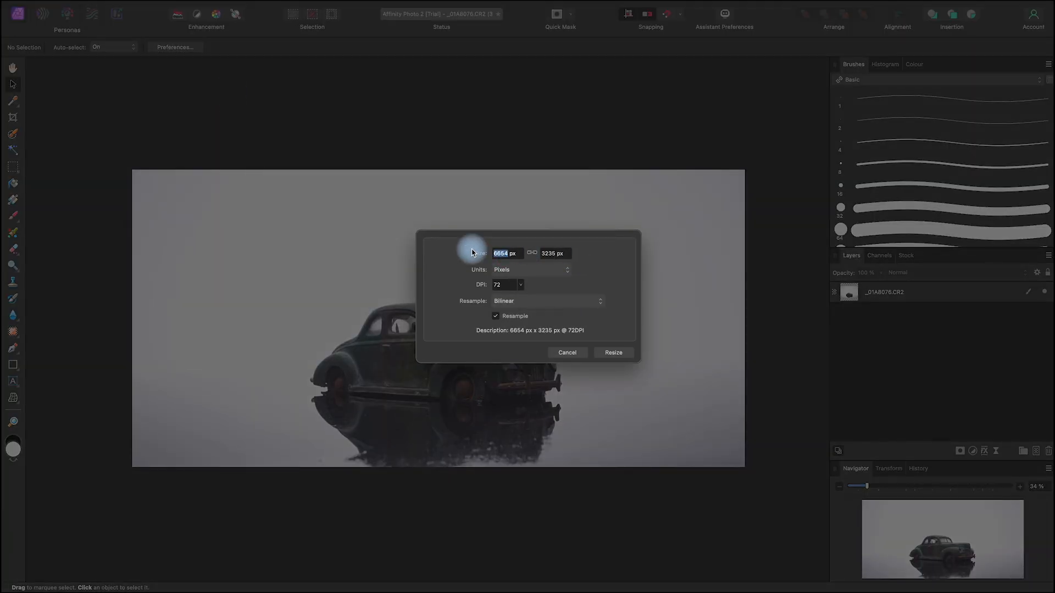
left_click(614, 353)
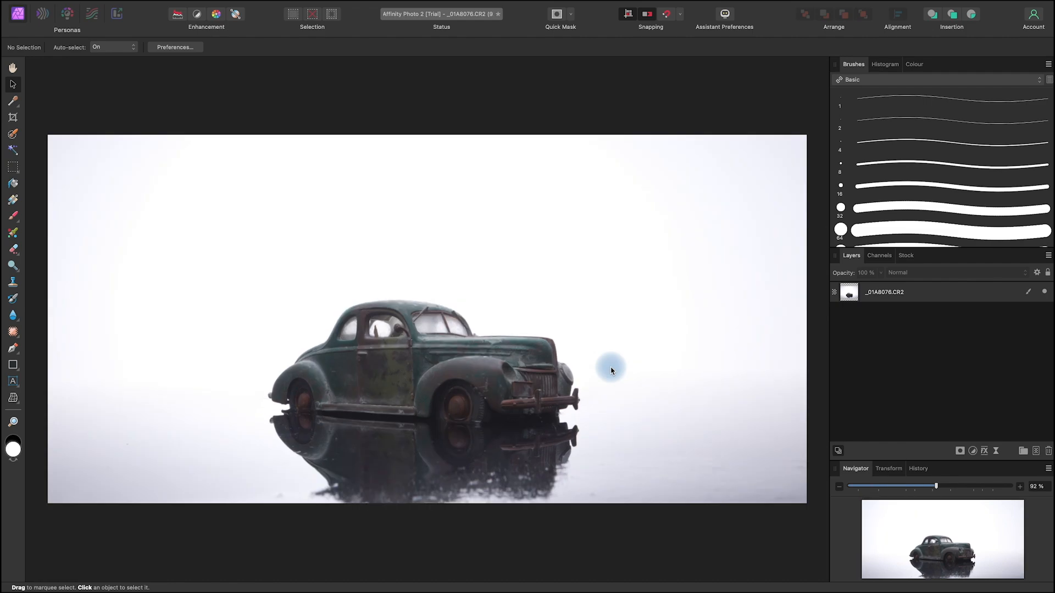
Step: Examine the resized photo's overall composition and edges
scroll(648, 479, "down", 3)
scroll(648, 480, "up", 3)
key("space")
left_click_drag(644, 528, 648, 515)
scroll(648, 516, "down", 3)
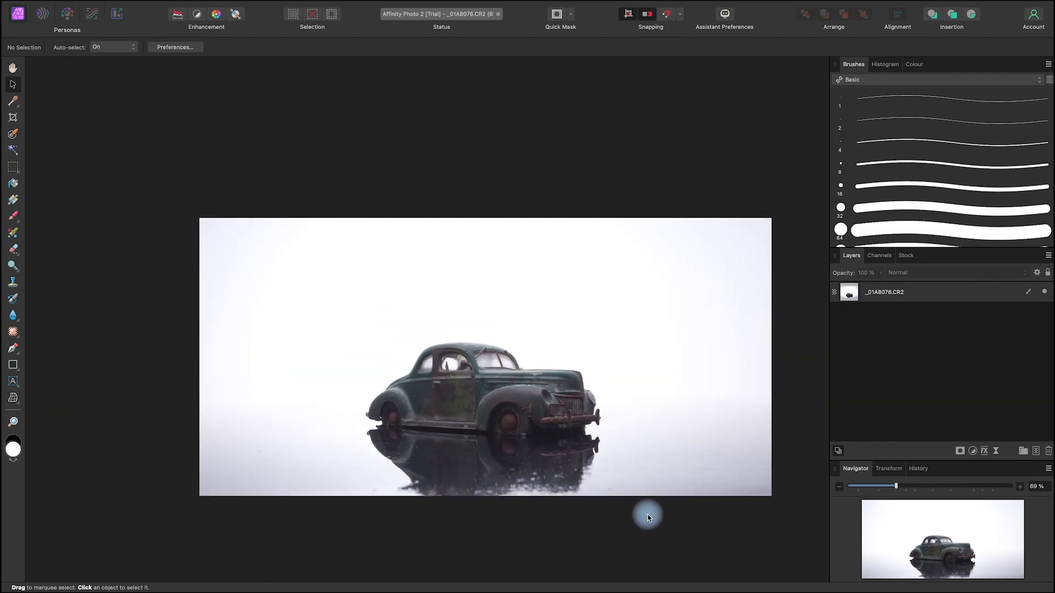
key("space")
left_click_drag(732, 483, 690, 448)
scroll(691, 448, "up", 2)
left_click_drag(622, 339, 641, 359)
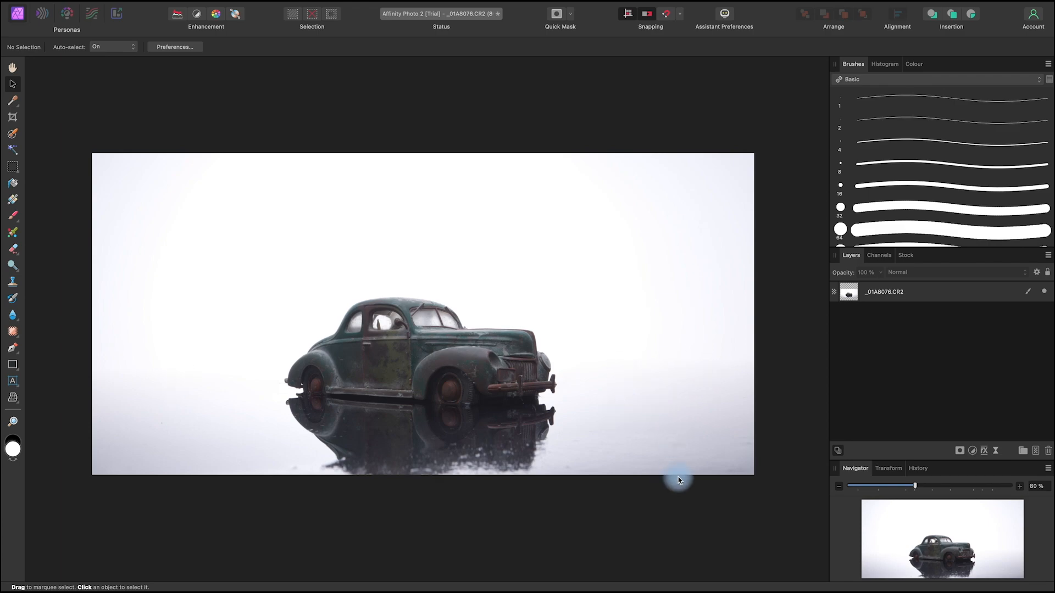
Step: Duplicate the photo layer and name the copy "Car cutout"
right_click(904, 291)
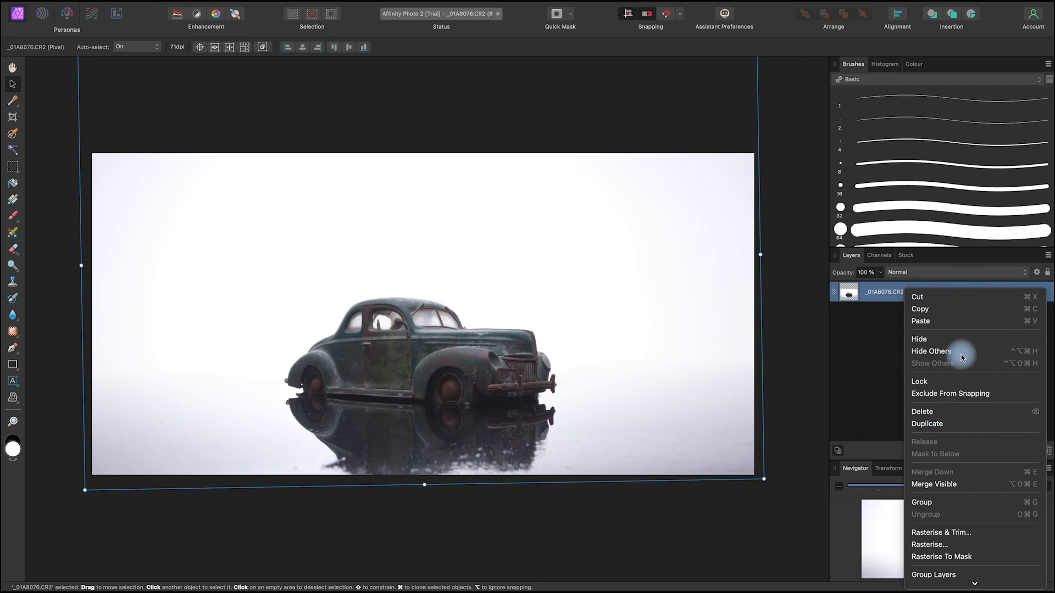
left_click(971, 428)
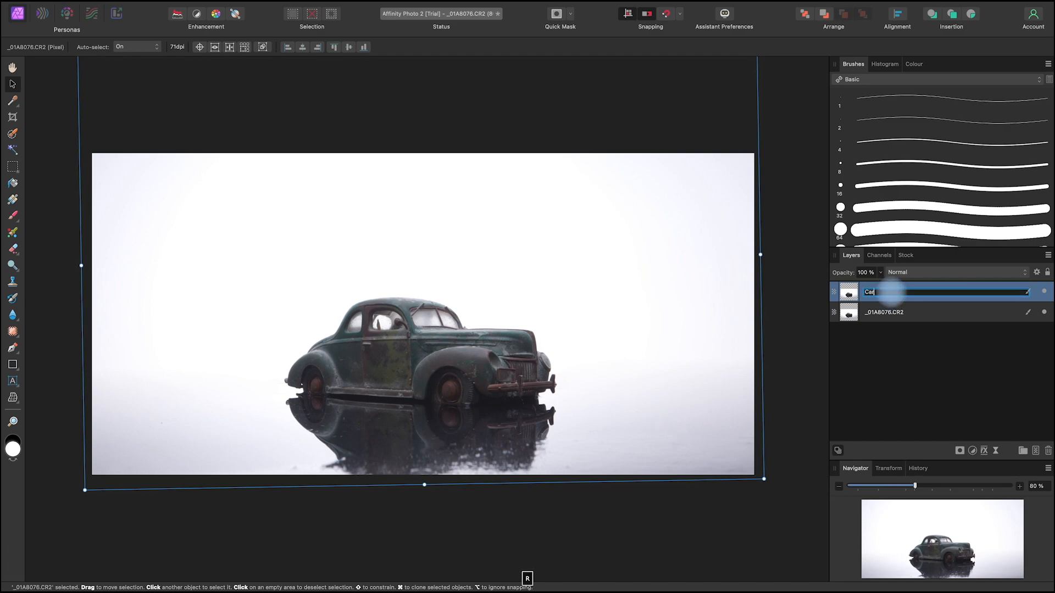
type("tout")
Step: Rename the original photo layer beneath the cutout copy as "Back"
left_click(890, 312)
double_click(890, 312)
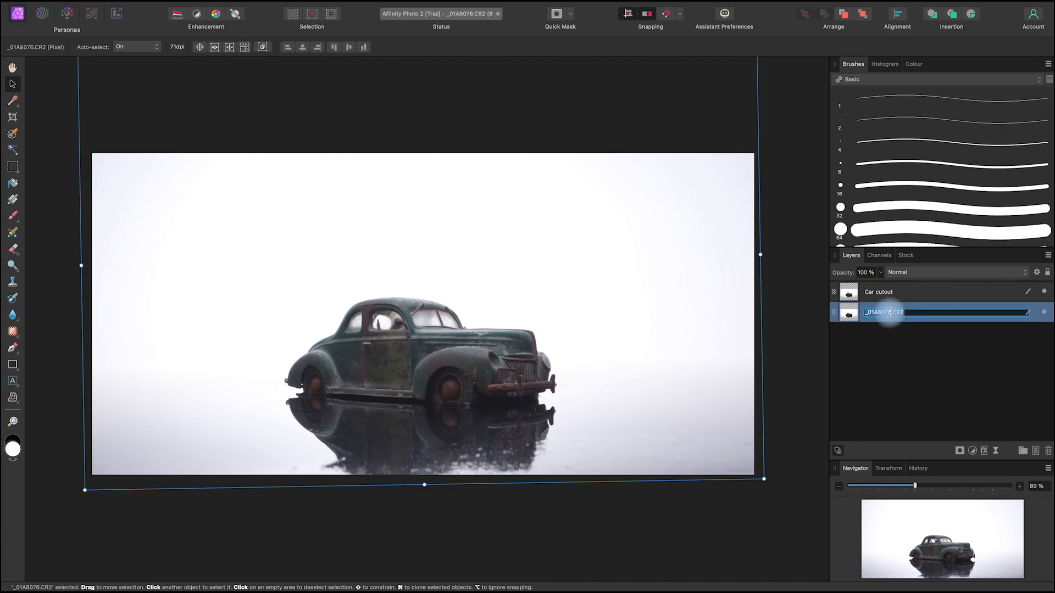
left_click(613, 491)
key("space")
left_click_drag(614, 491, 631, 484)
Step: Select the car and its reflection on the Car cutout layer with the Selection Brush at 33.8 px, snapping to edges
left_click(892, 290)
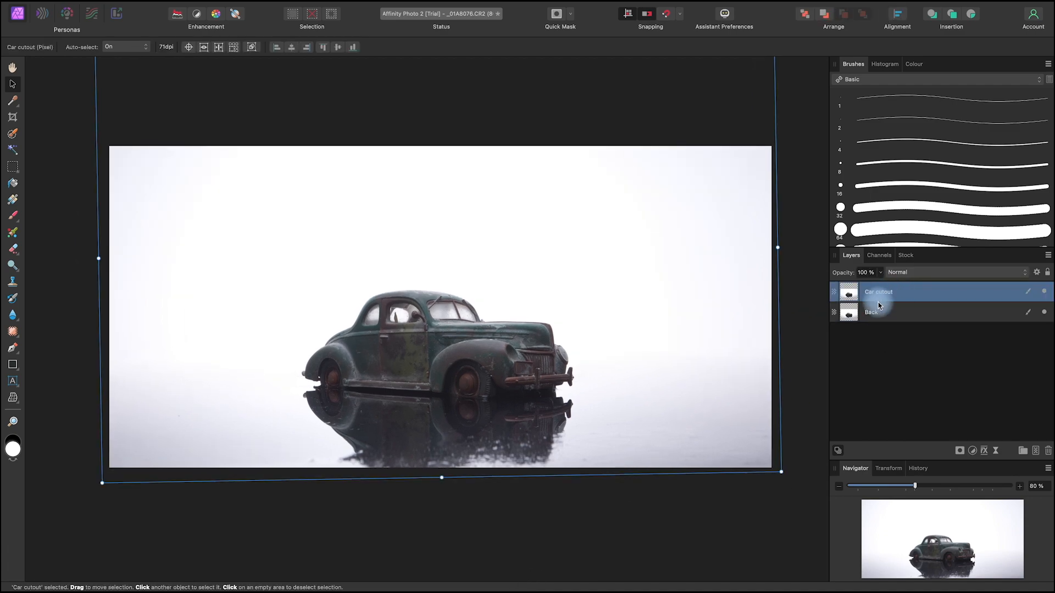
scroll(776, 354, "up", 5)
scroll(776, 354, "down", 7)
key("space")
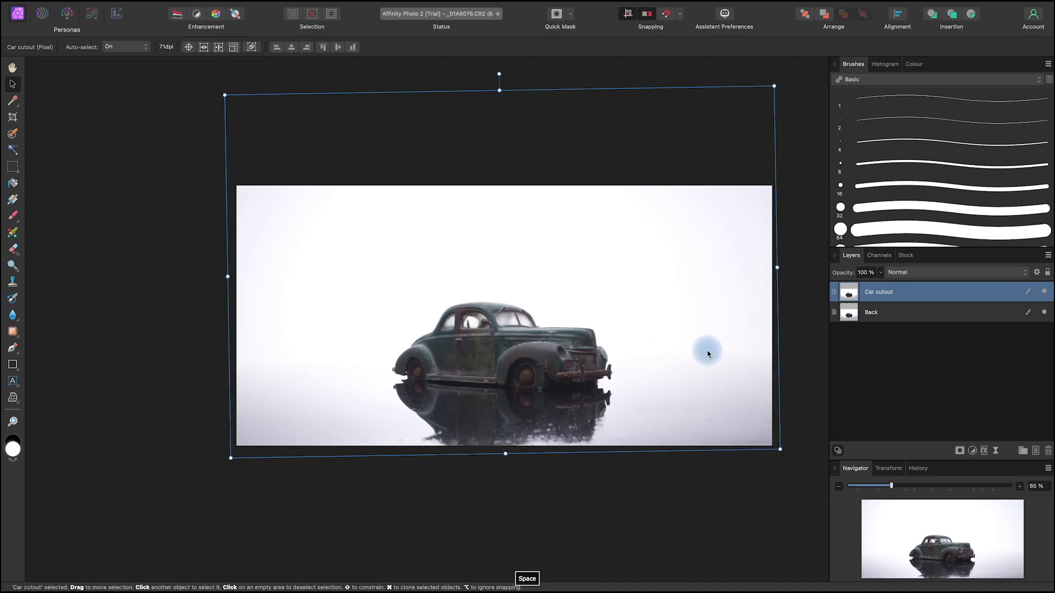
scroll(708, 353, "up", 4)
left_click_drag(587, 329, 632, 351)
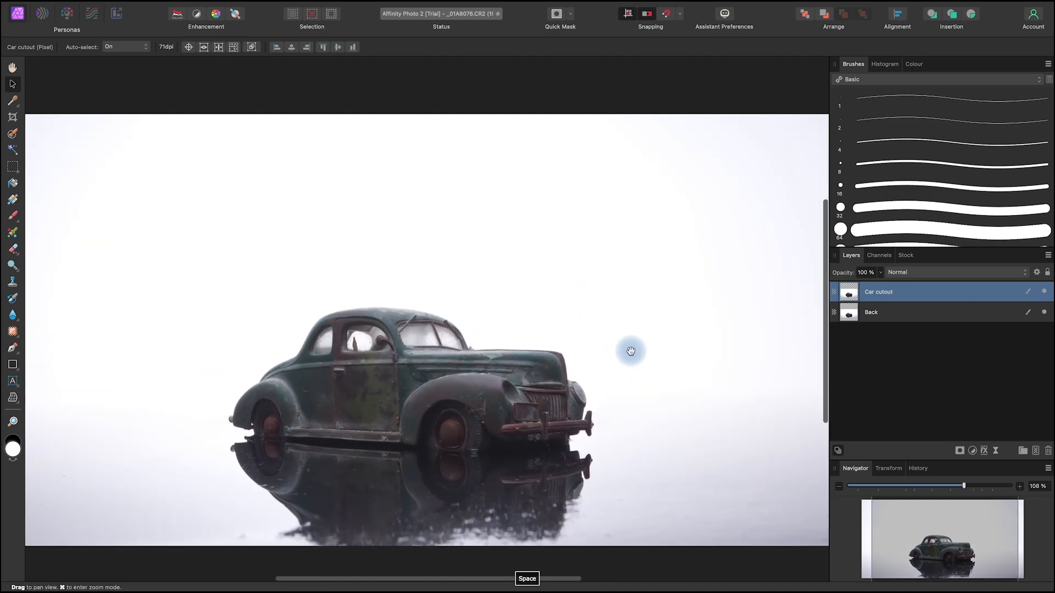
left_click_drag(273, 198, 285, 193)
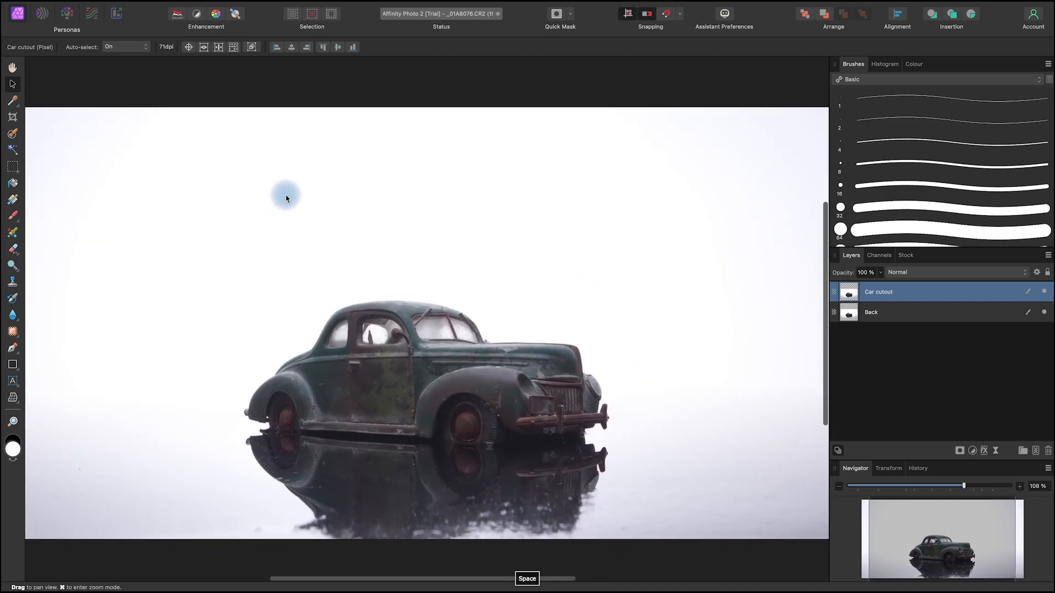
left_click(12, 135)
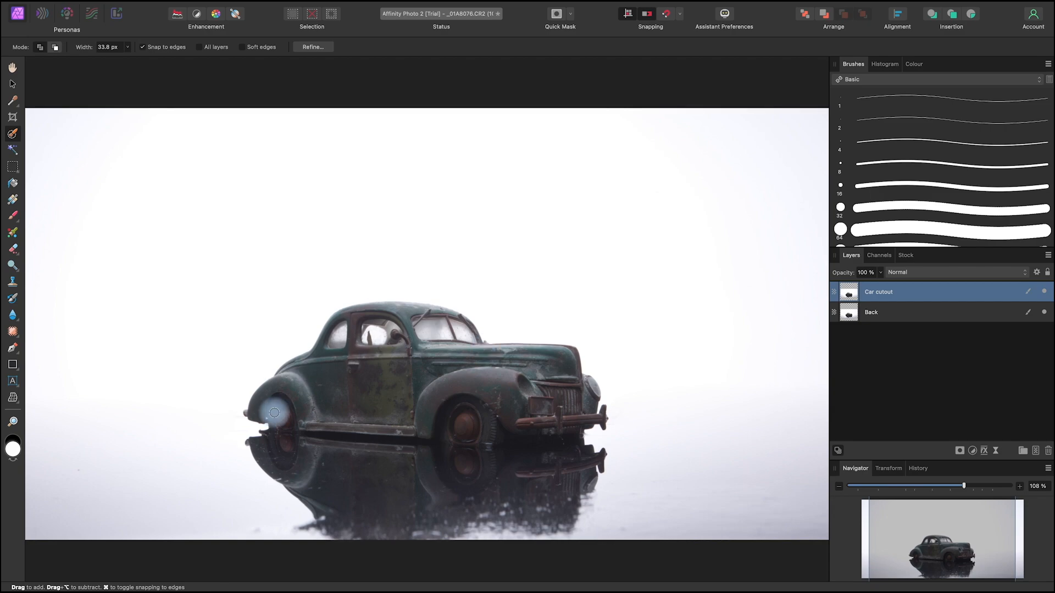
mouse_move(384, 321)
left_mouse_down()
mouse_move(457, 345)
mouse_move(461, 372)
mouse_move(547, 382)
mouse_move(572, 398)
mouse_move(589, 392)
mouse_move(581, 382)
mouse_move(594, 399)
mouse_move(577, 423)
mouse_move(553, 426)
mouse_move(311, 419)
mouse_move(291, 452)
mouse_move(356, 451)
mouse_move(383, 474)
mouse_move(350, 483)
mouse_move(361, 488)
mouse_move(481, 485)
mouse_move(529, 471)
mouse_move(551, 450)
mouse_move(541, 429)
mouse_move(554, 394)
mouse_move(534, 362)
mouse_move(498, 351)
mouse_move(572, 353)
mouse_move(473, 354)
mouse_move(448, 336)
mouse_move(385, 324)
mouse_move(342, 350)
left_mouse_up()
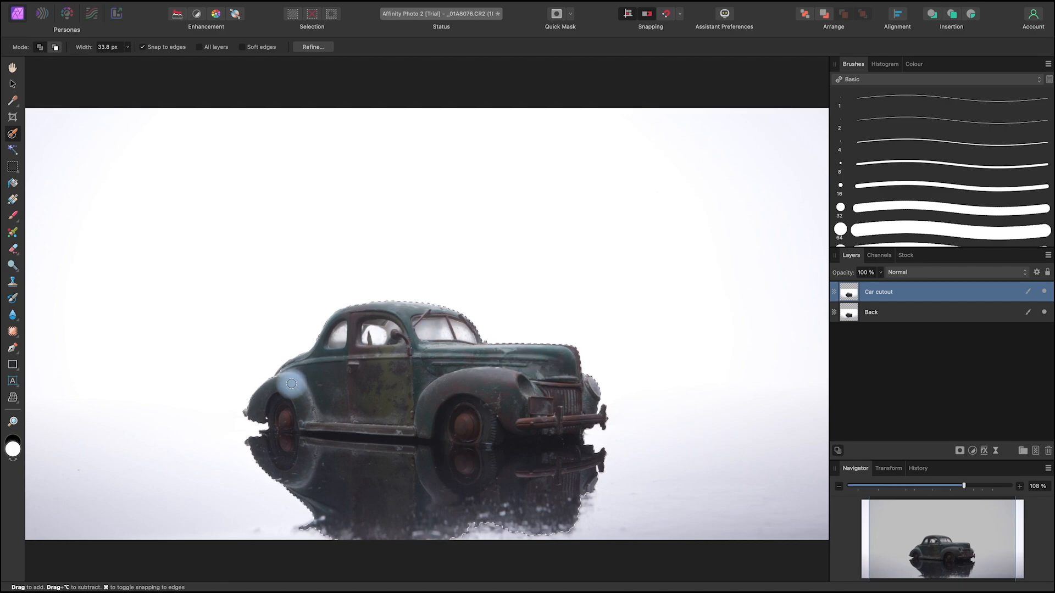
Step: Inspect the selection outline up close around the car's rear, roof, bonnet, front bumper and reflection
scroll(281, 373, "up", 10)
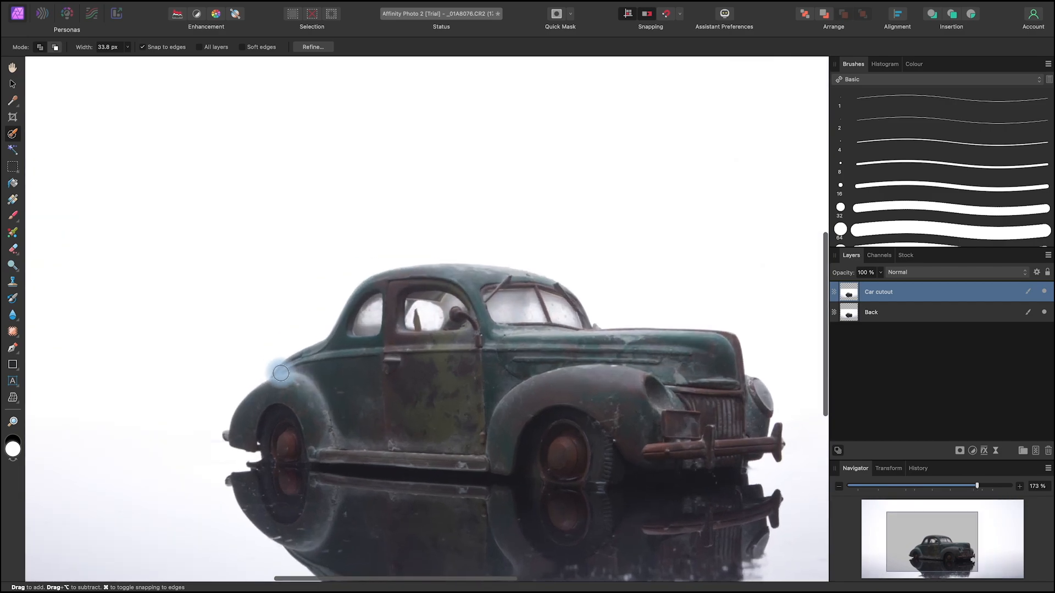
key("space")
left_click_drag(605, 441, 597, 369)
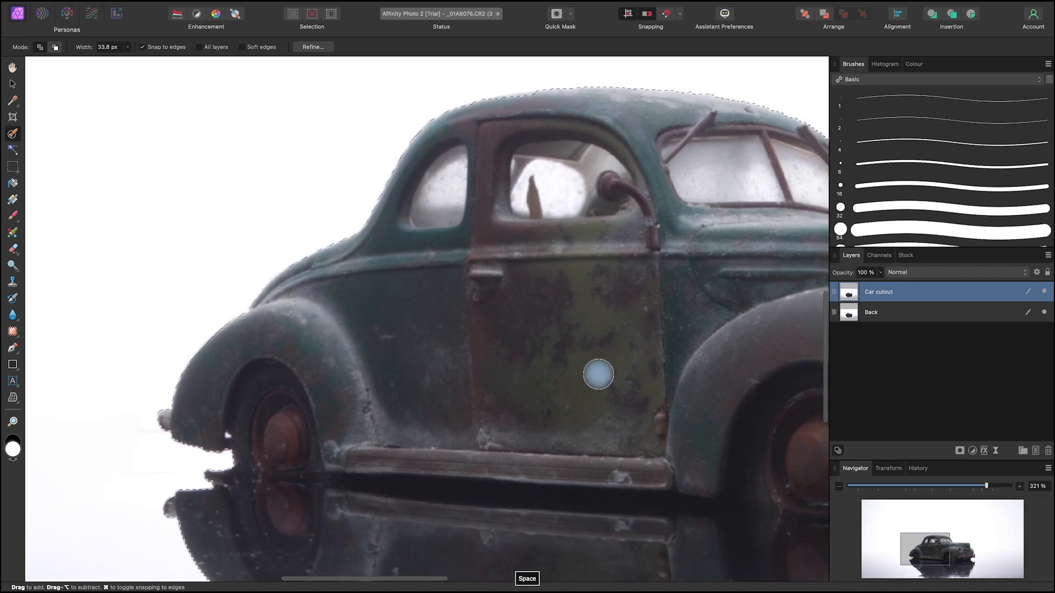
left_click_drag(443, 386, 432, 387)
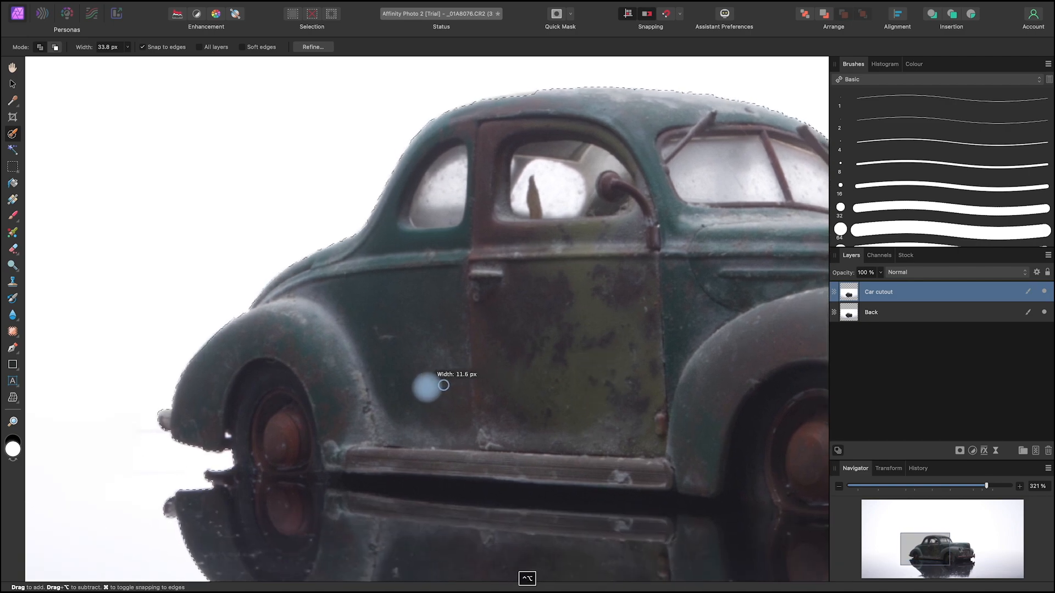
key("space")
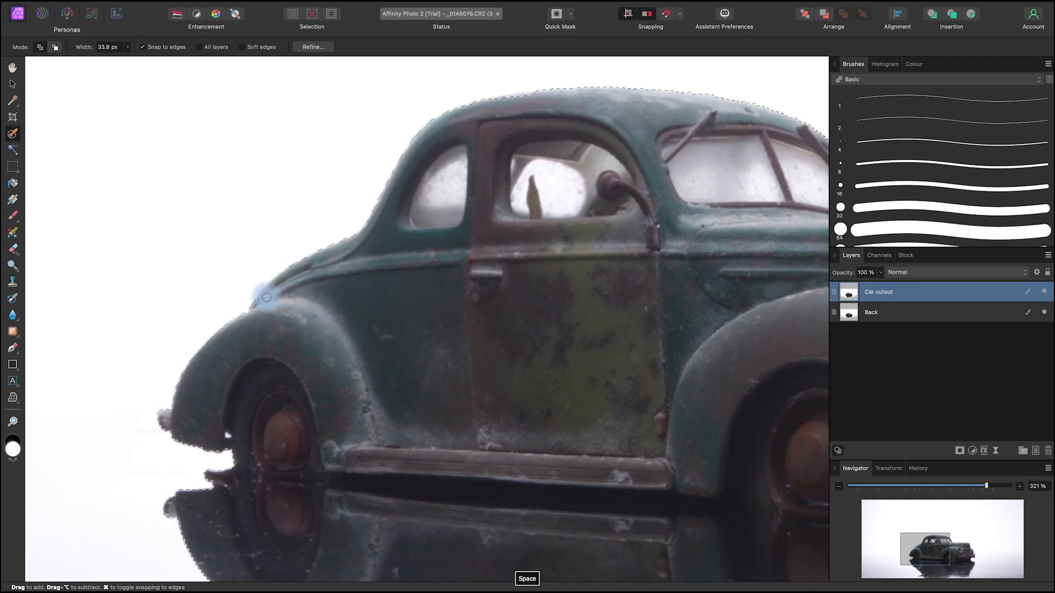
mouse_move(720, 356)
left_mouse_down()
mouse_move(584, 476)
mouse_move(596, 496)
left_mouse_up()
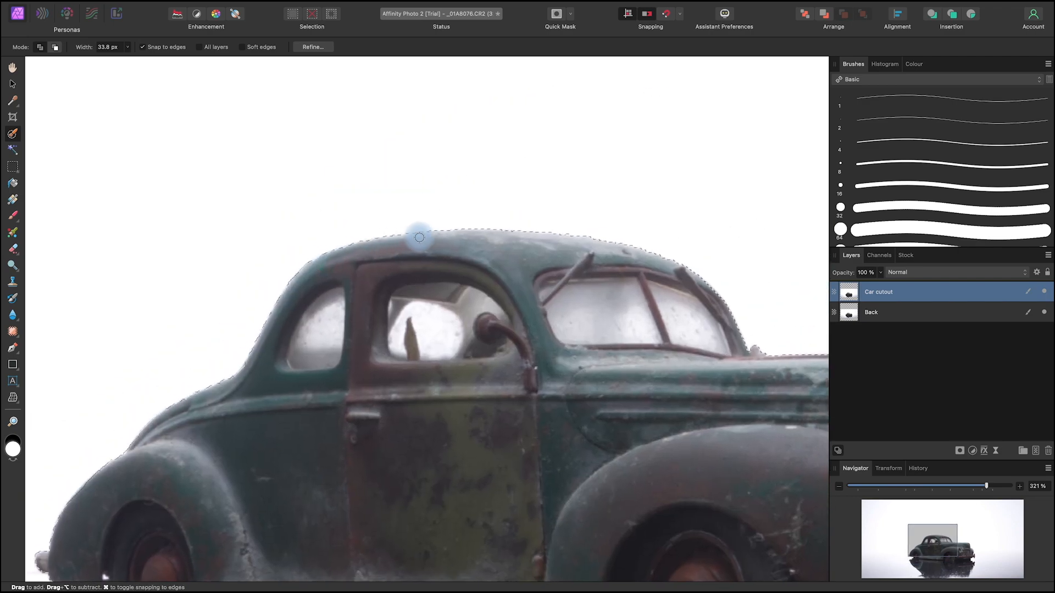
key("space")
left_click_drag(725, 443, 366, 391)
left_click_drag(611, 472, 428, 390)
key("space")
left_click_drag(632, 395, 702, 313)
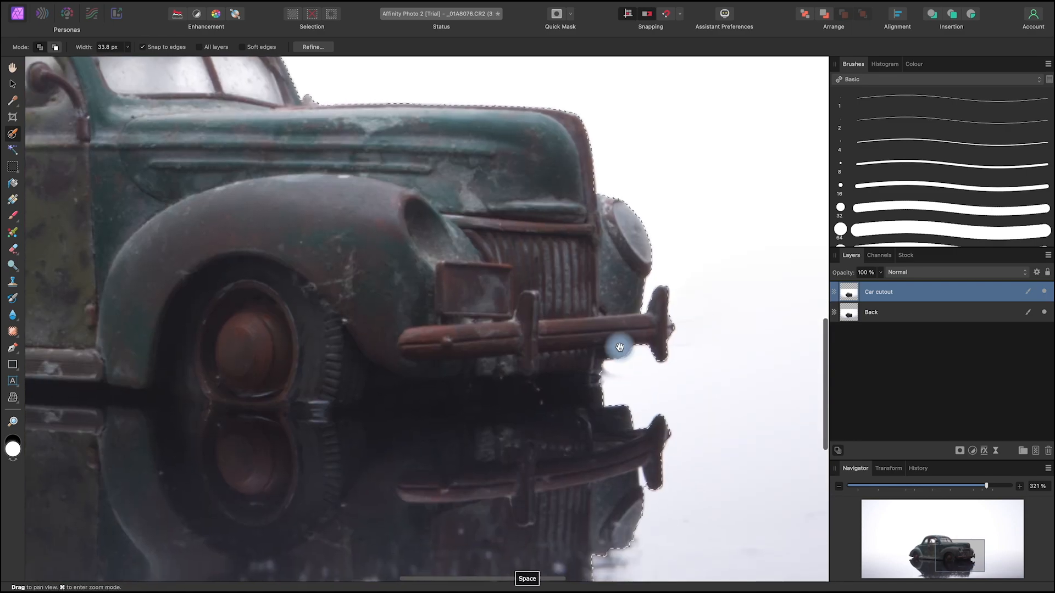
left_click_drag(278, 247, 362, 514)
scroll(363, 515, "down", 5)
left_click_drag(597, 446, 657, 421)
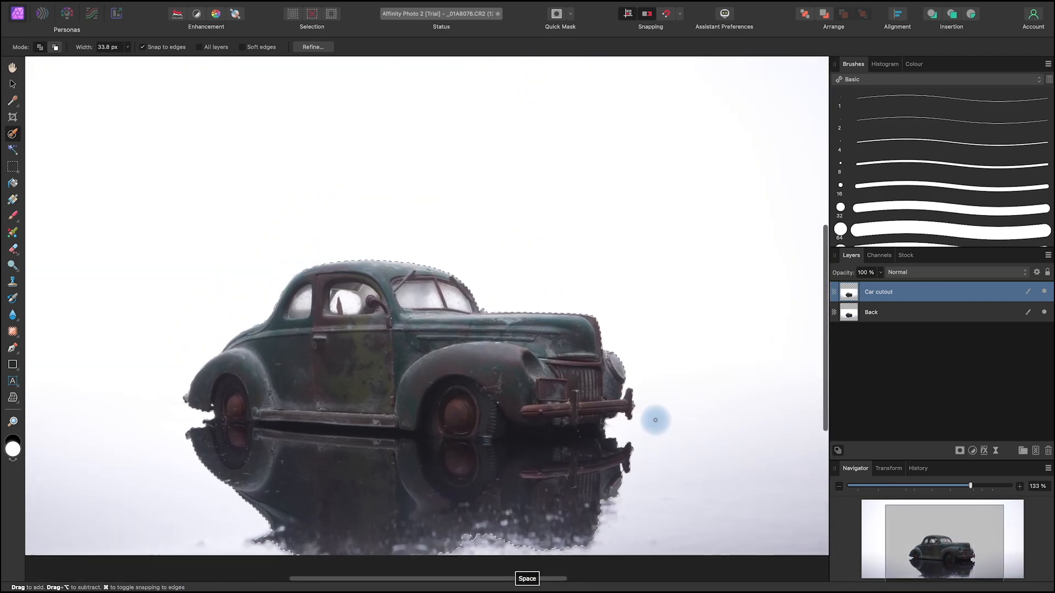
Step: Mask the Car cutout layer to the selection, and rasterise and trim it
scroll(656, 422, "down", 3)
scroll(656, 422, "up", 2)
left_click_drag(728, 467, 726, 455)
left_click(960, 453)
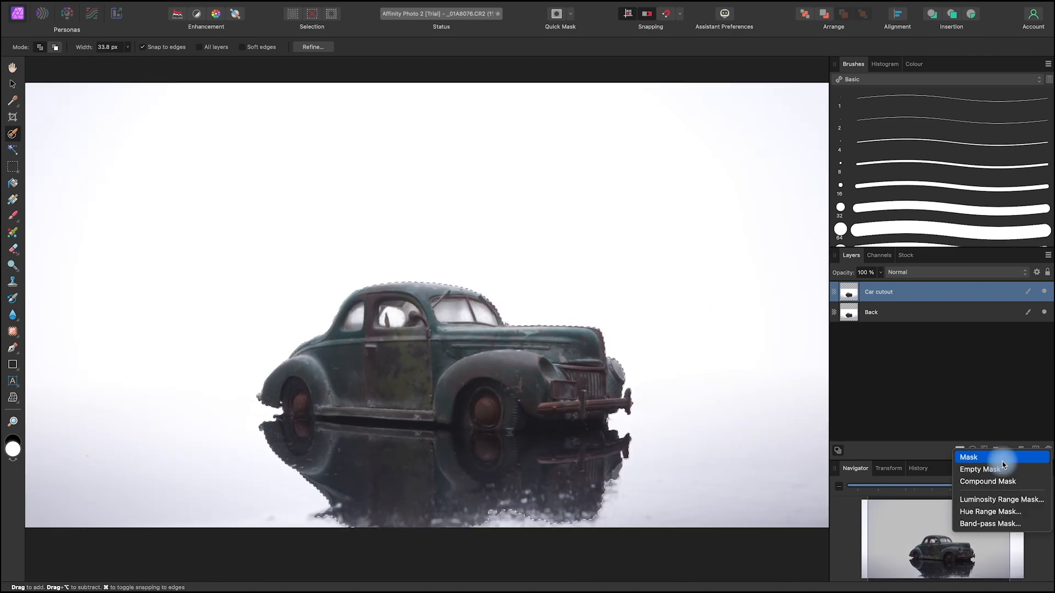
left_click(980, 453)
right_click(874, 295)
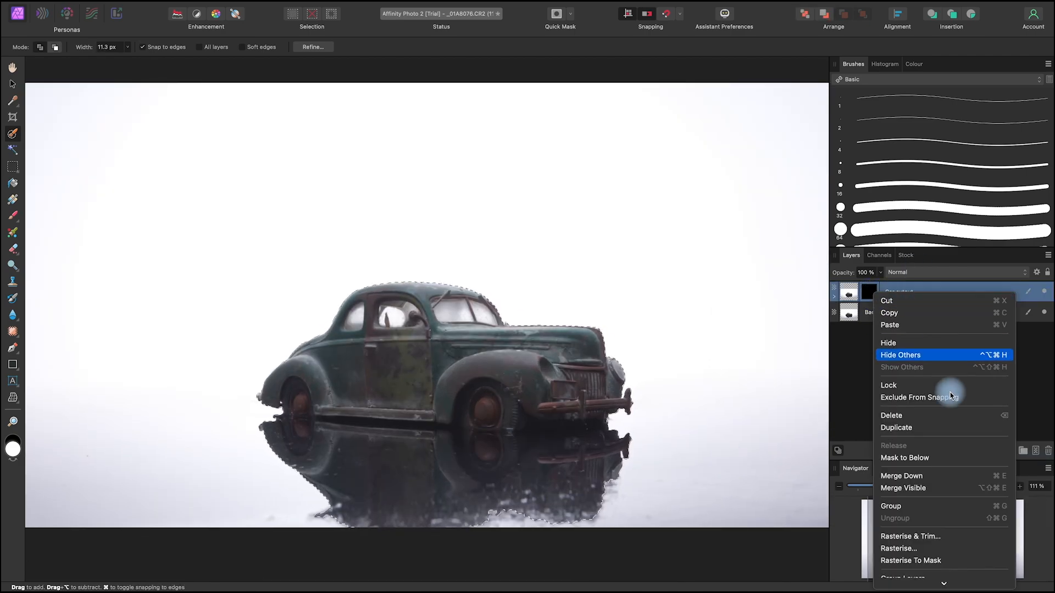
left_click(940, 538)
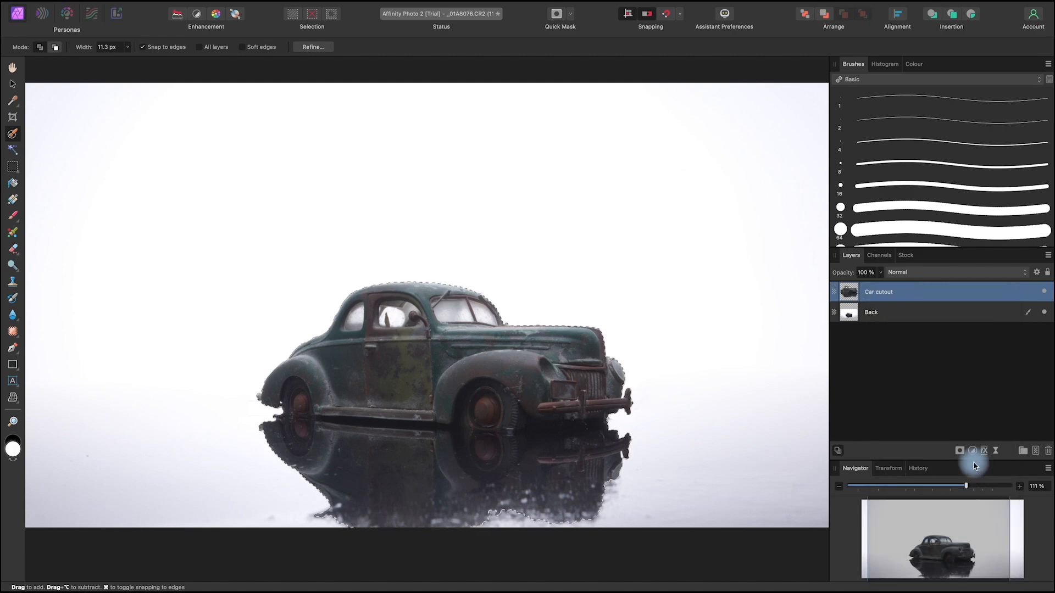
left_click(13, 84)
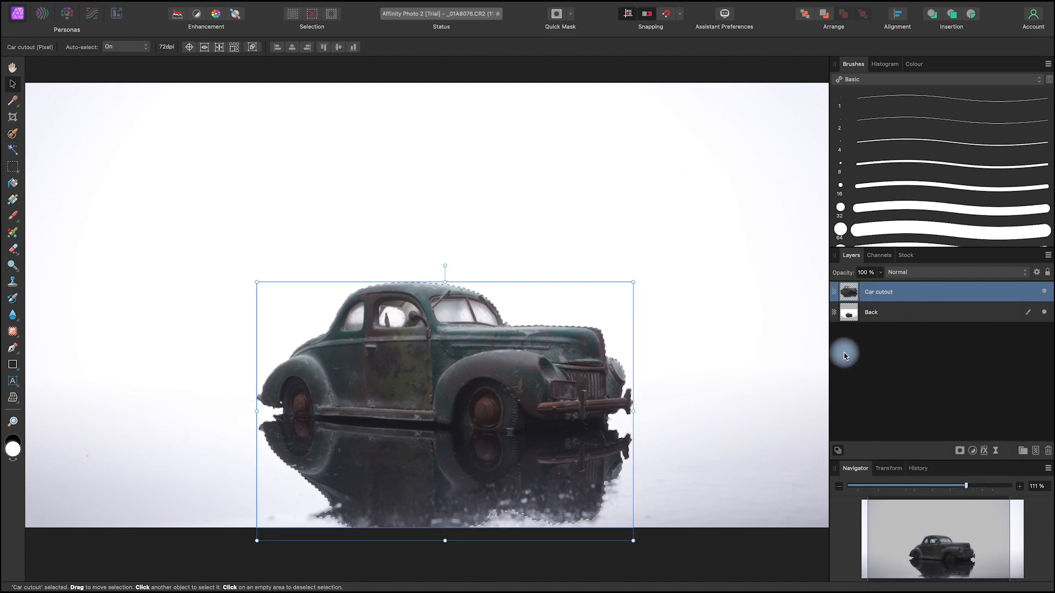
Step: Clear the car selection and show the Back layer alone with the Car cutout layer hidden
left_click(727, 551)
key("space")
left_click_drag(699, 556, 718, 545)
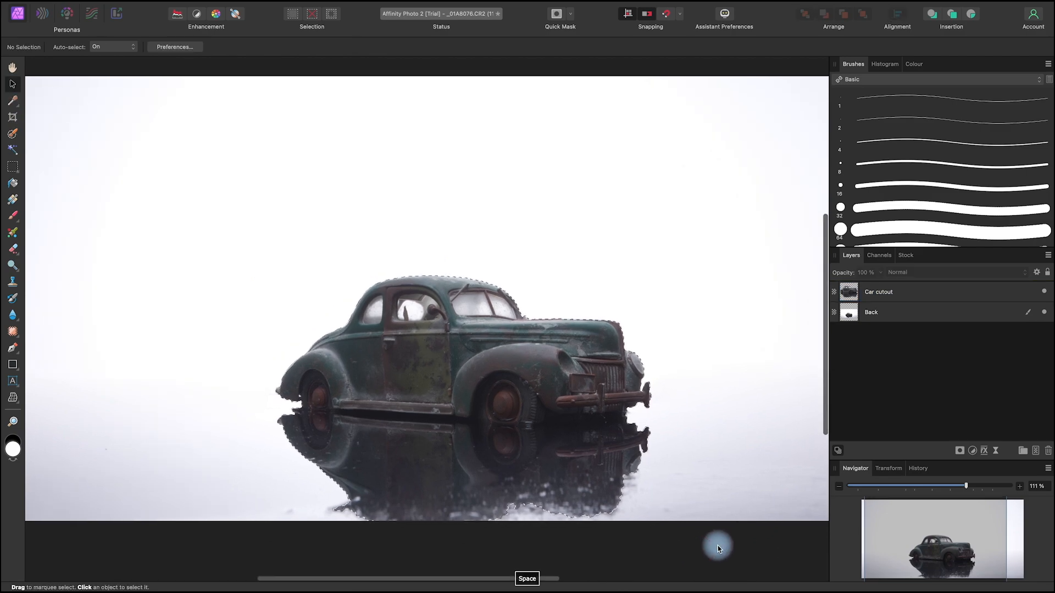
left_click(1044, 292)
left_click(1044, 312)
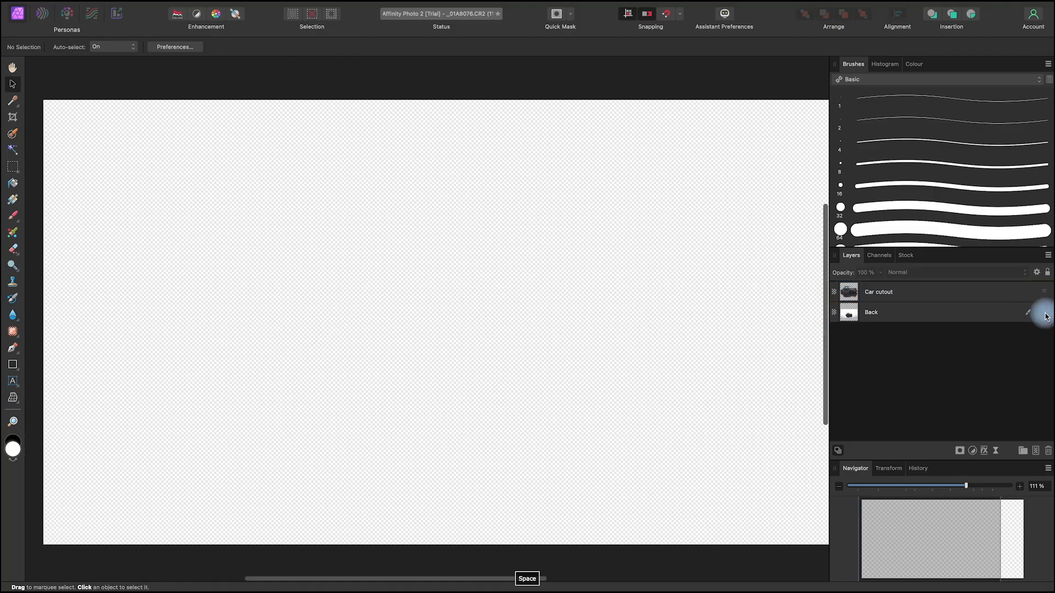
left_click(1044, 312)
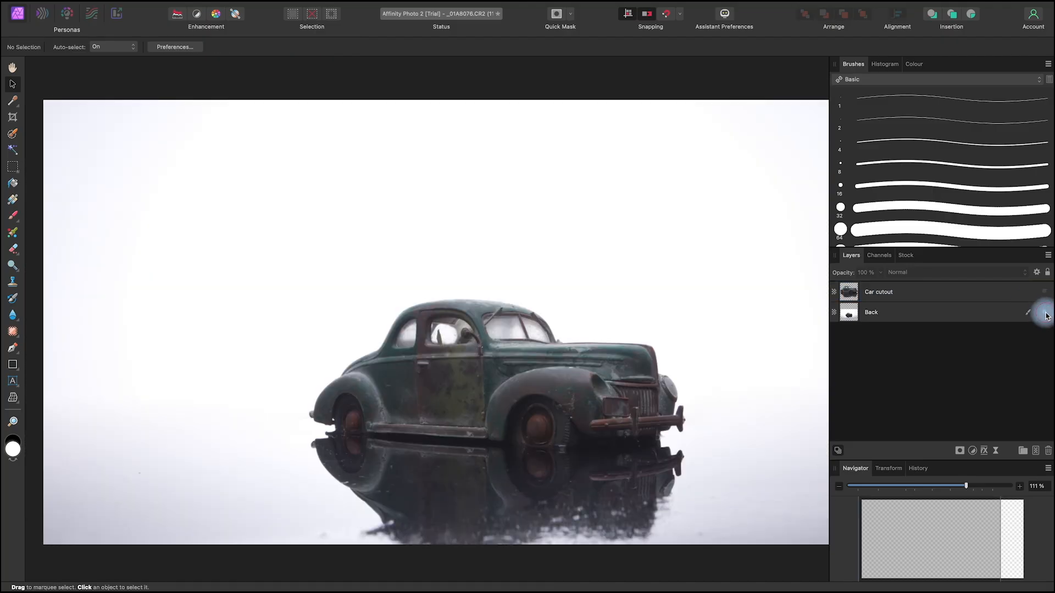
Step: Check the Car cutout layer alone against transparency, and restore the visibility of both layers
left_click(1044, 312)
left_click(1044, 293)
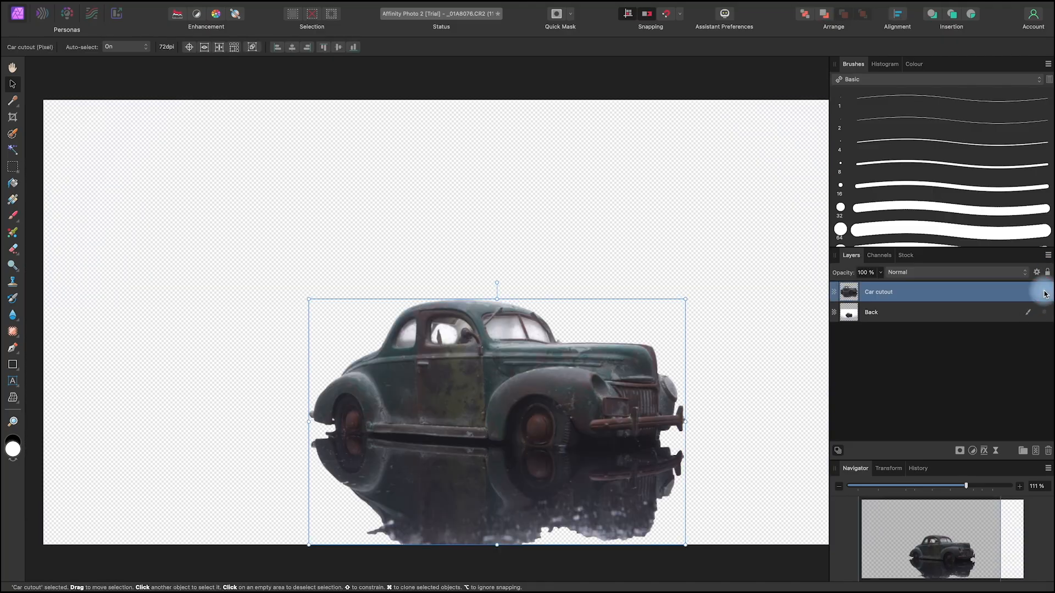
left_click(1044, 293)
left_click(1045, 292)
left_click(1044, 292)
left_click(1044, 292)
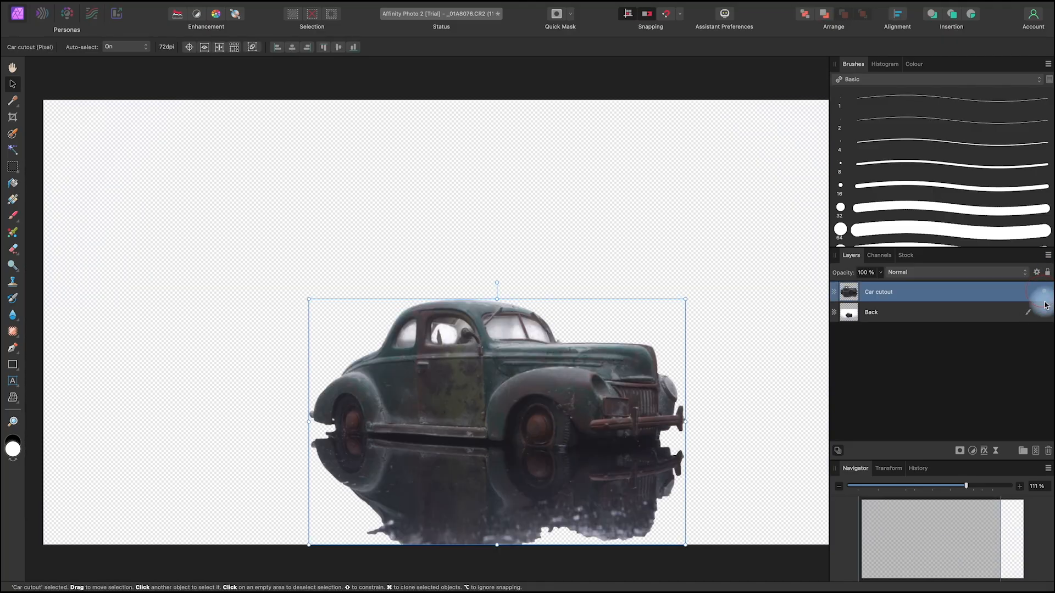
left_click(1044, 312)
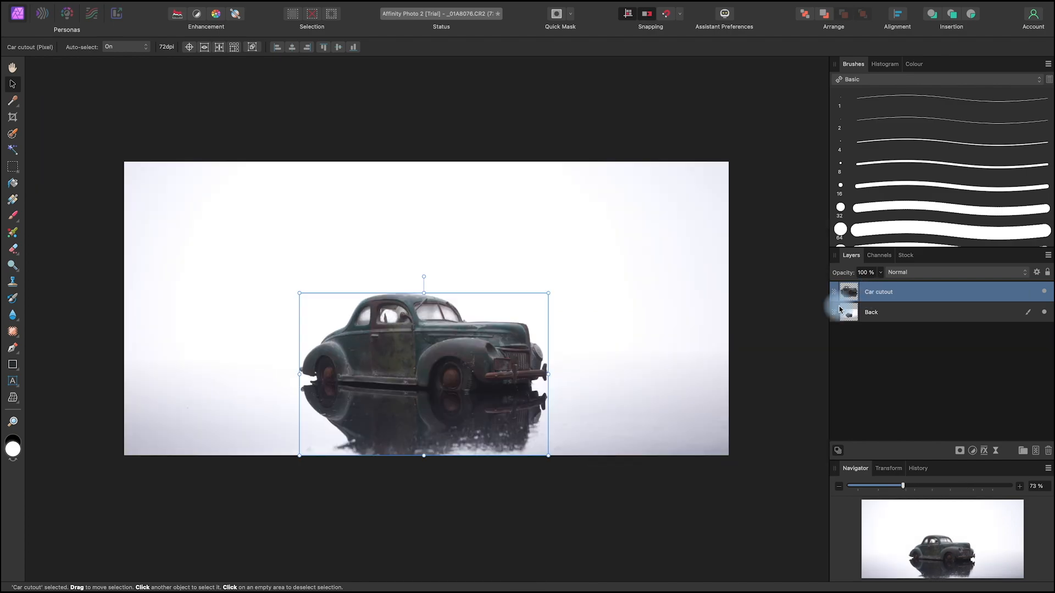
left_click(11, 87)
left_click(756, 359)
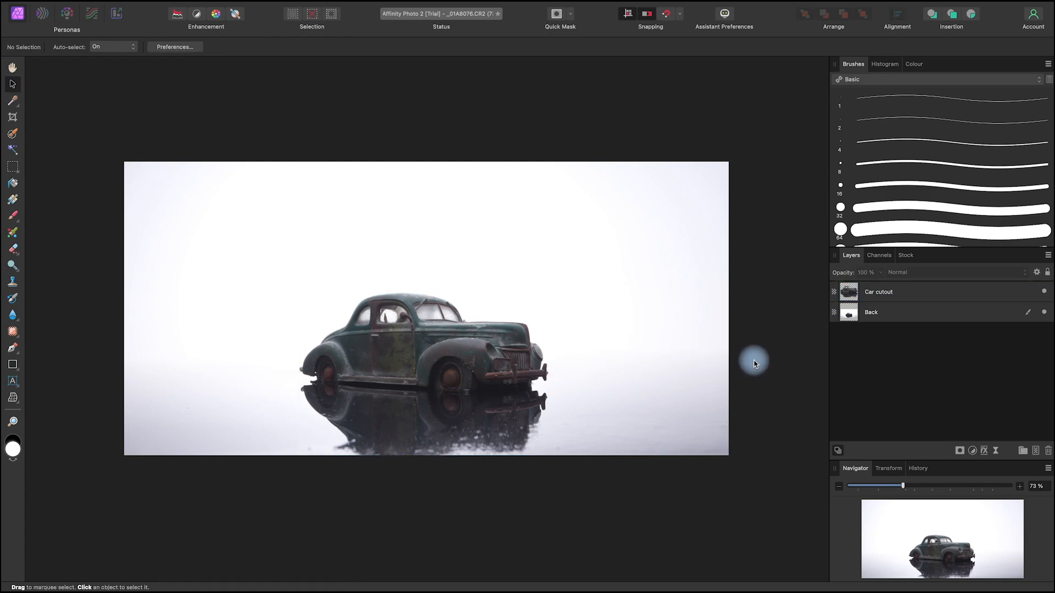
left_click_drag(671, 477, 681, 485)
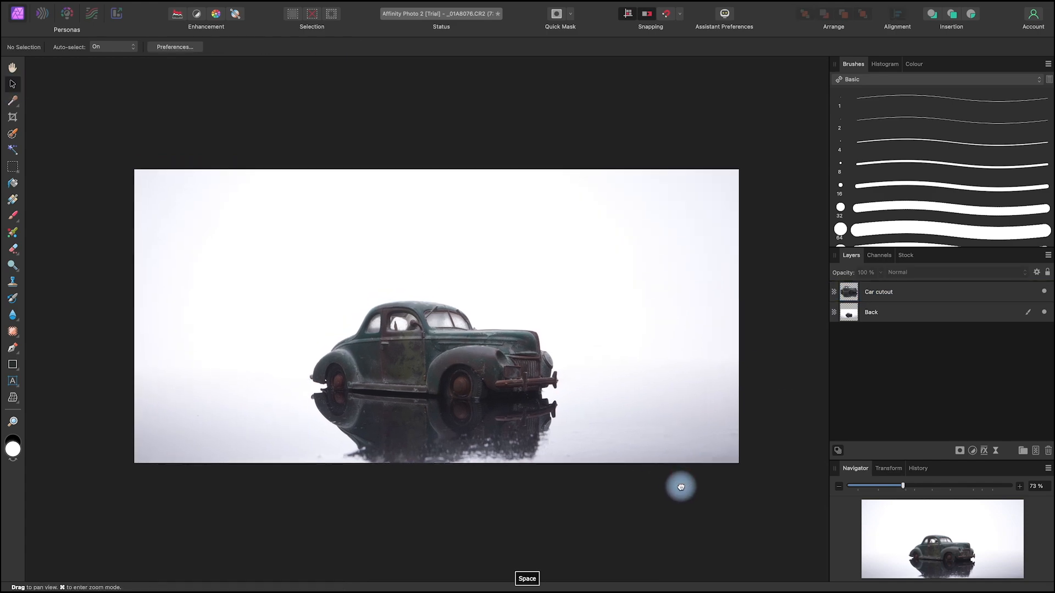
Step: Add a pixel layer above the Car cutout layer and flood-fill it with pale lavender-white
left_click(923, 296)
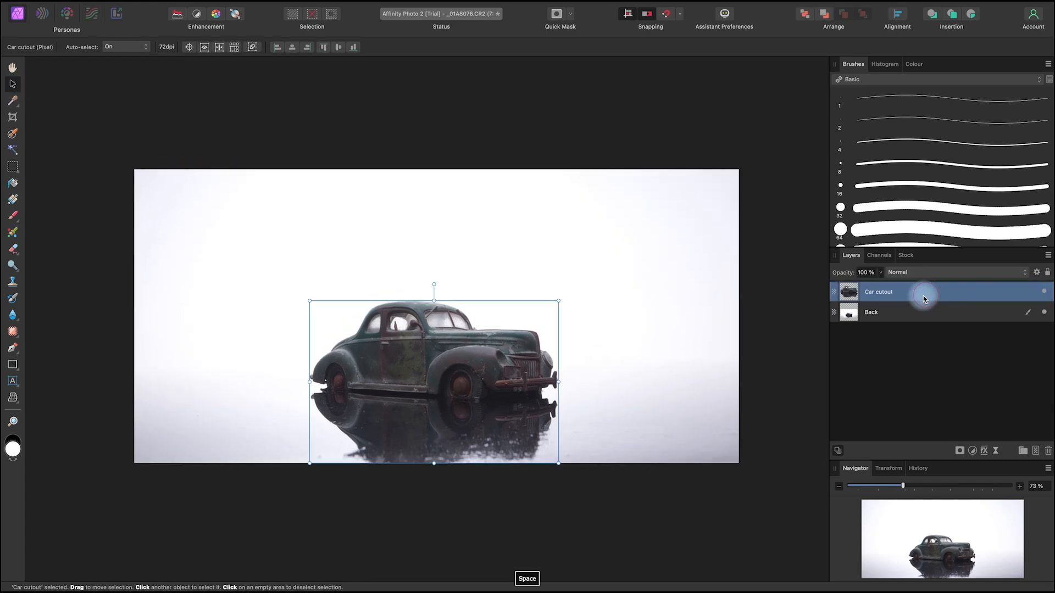
left_click(1036, 453)
left_click(894, 297)
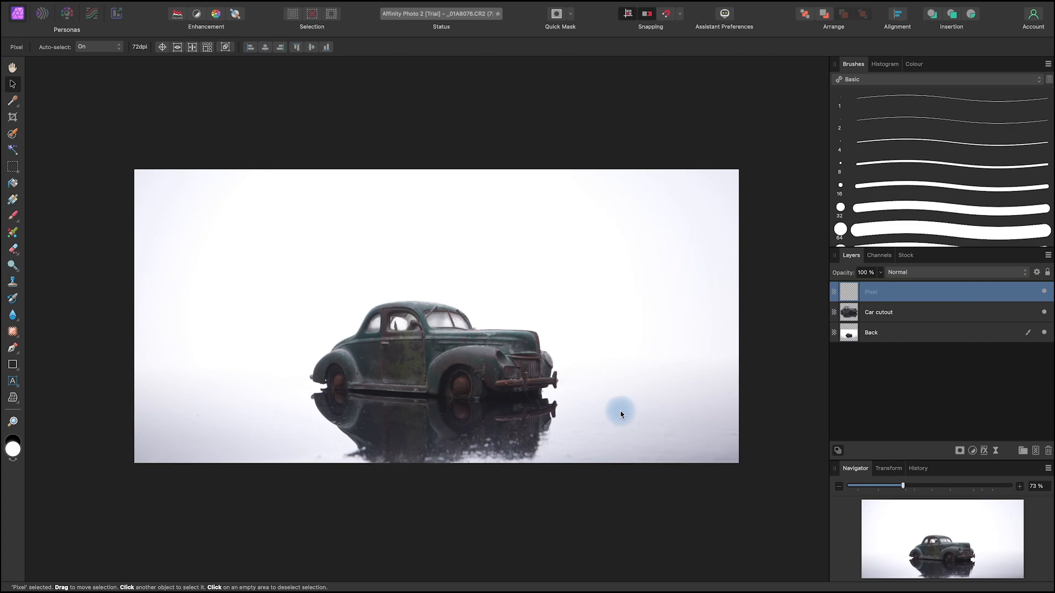
key("i")
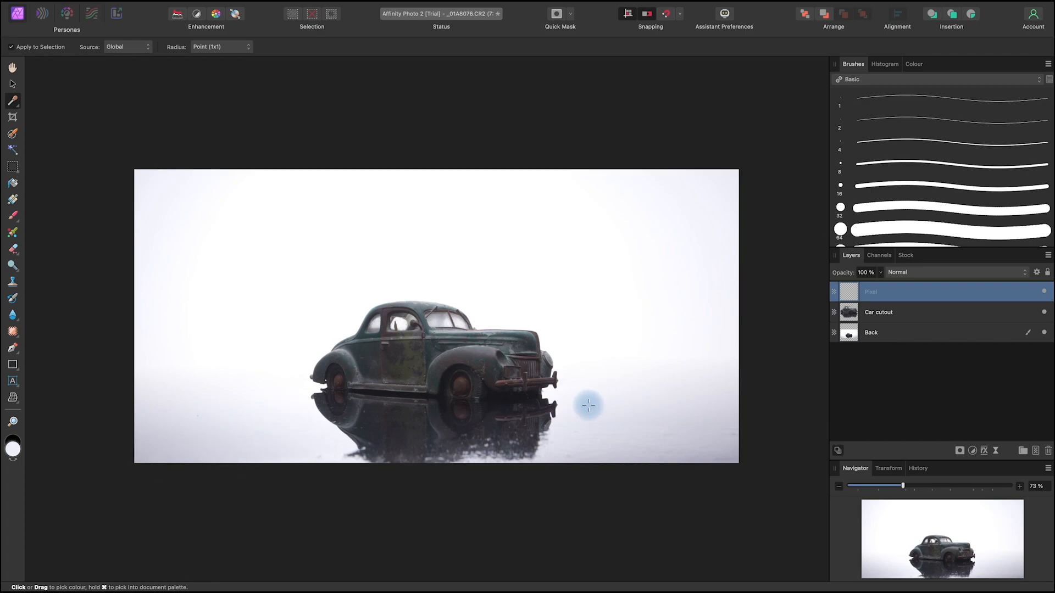
left_click(17, 188)
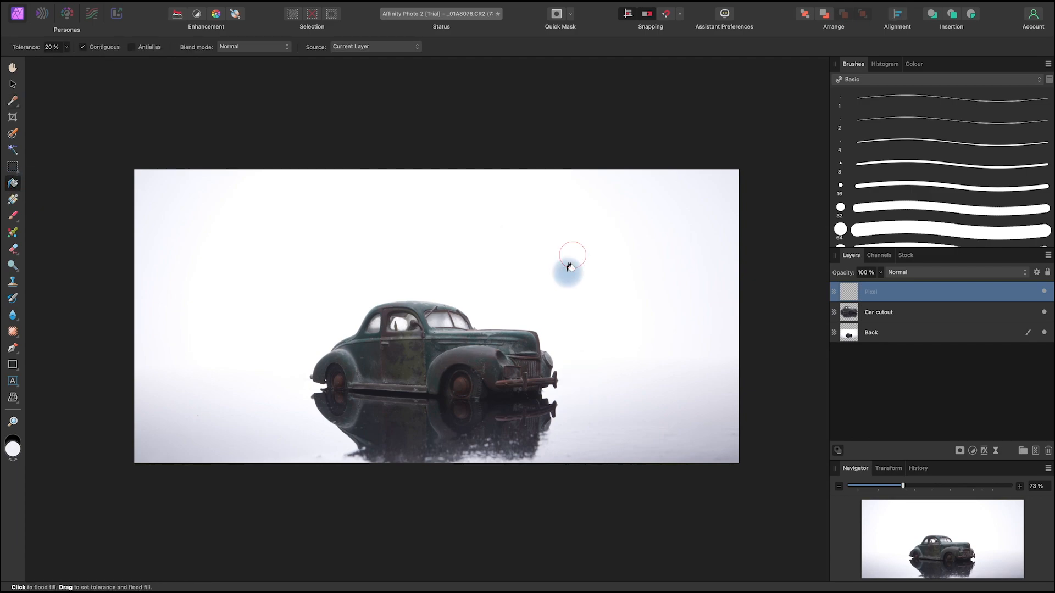
left_click(569, 268)
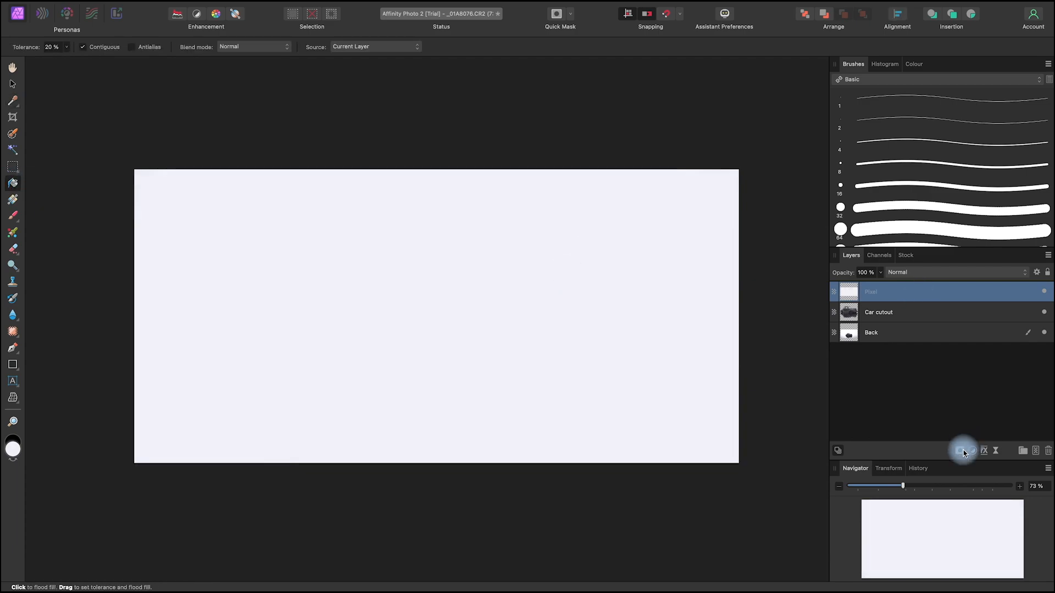
Step: Mask the filled layer with a vertical gradient from just below the image's lower edge up to the car's windows, leaving fog over the reflection
left_click_drag(961, 455, 964, 448)
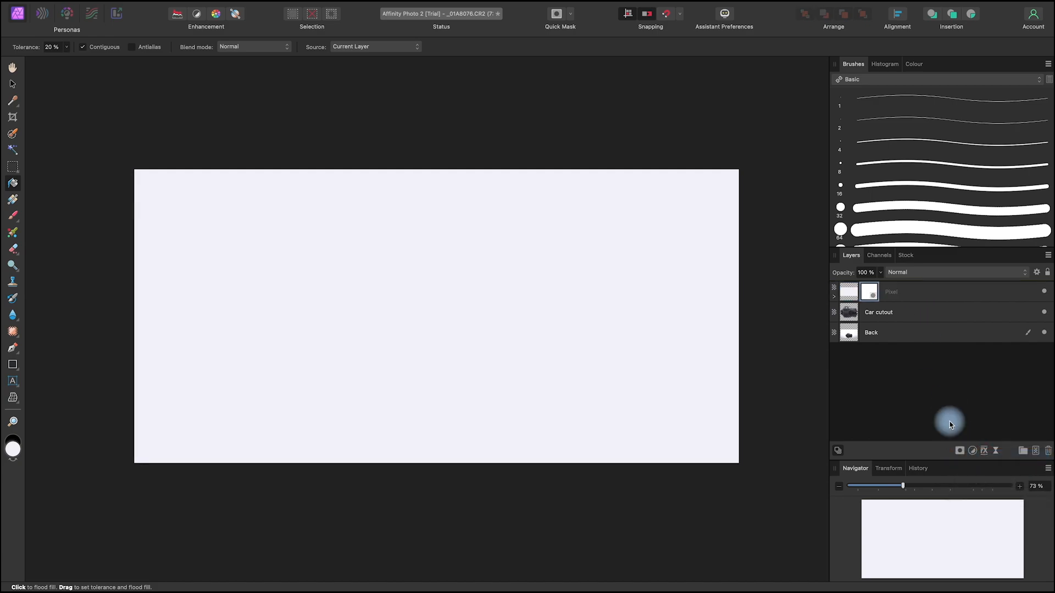
left_click(15, 199)
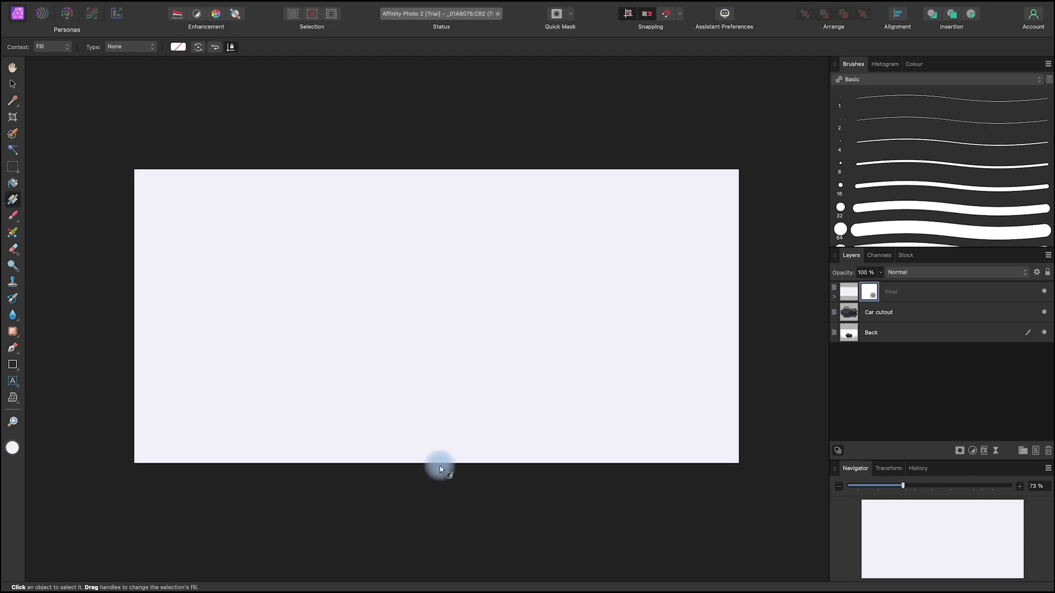
left_click_drag(440, 486, 439, 326)
mouse_move(441, 408)
left_mouse_down()
mouse_move(442, 420)
mouse_move(444, 397)
left_mouse_up()
Step: Compare the image with and without the fog layer, ending with it visible, and inspect the overall composition
left_click(1043, 292)
left_click(1044, 291)
left_click(1043, 292)
left_click(1043, 292)
left_click(1044, 292)
left_click(1044, 292)
left_click(1043, 291)
left_click(1043, 291)
left_click(1044, 291)
left_click(1043, 292)
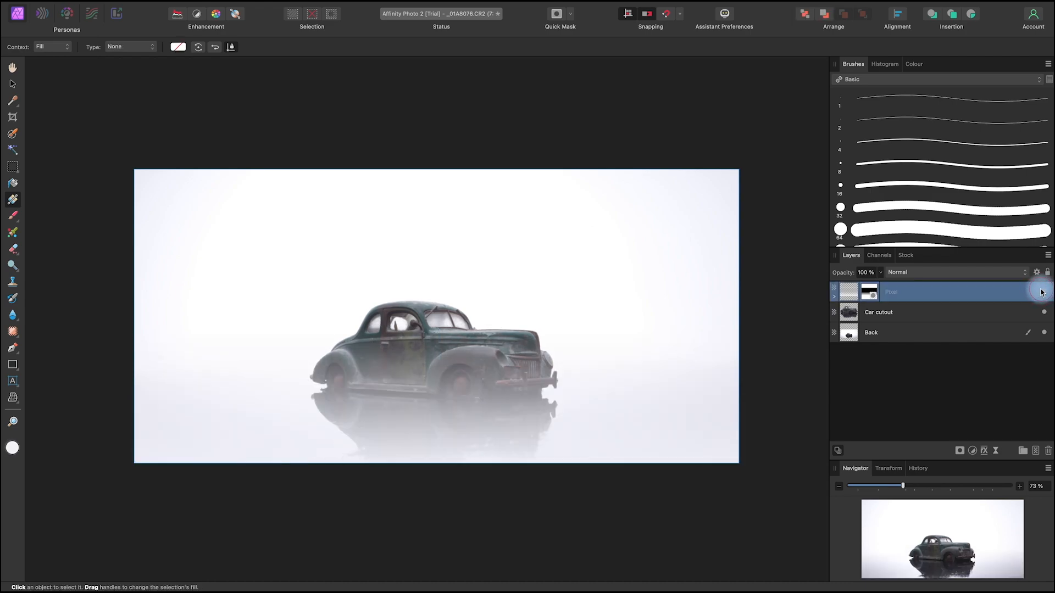
key("space")
left_click_drag(570, 503, 584, 483)
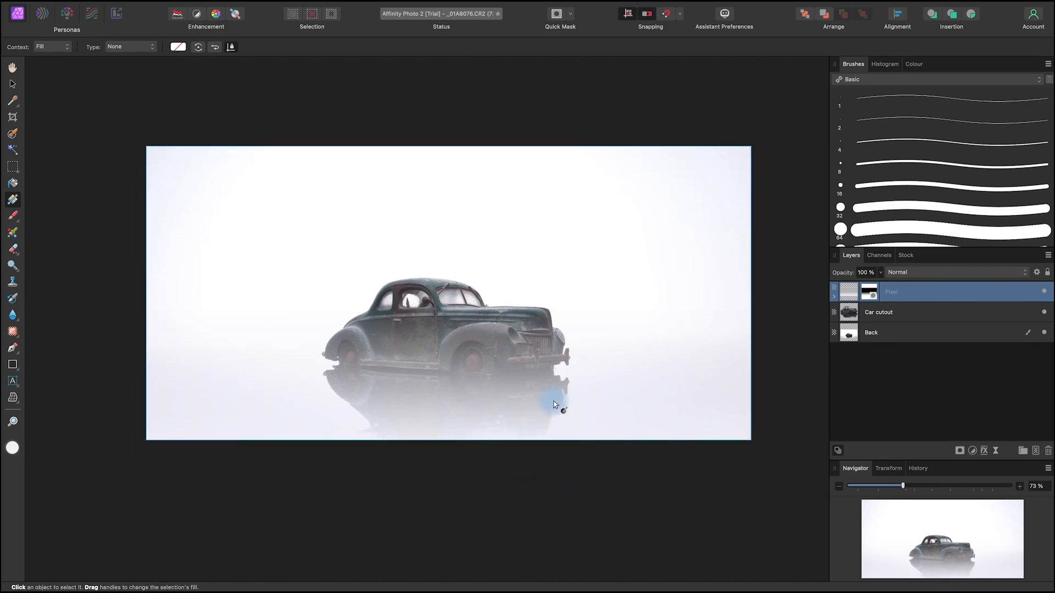
key("space")
left_click_drag(569, 462, 568, 475)
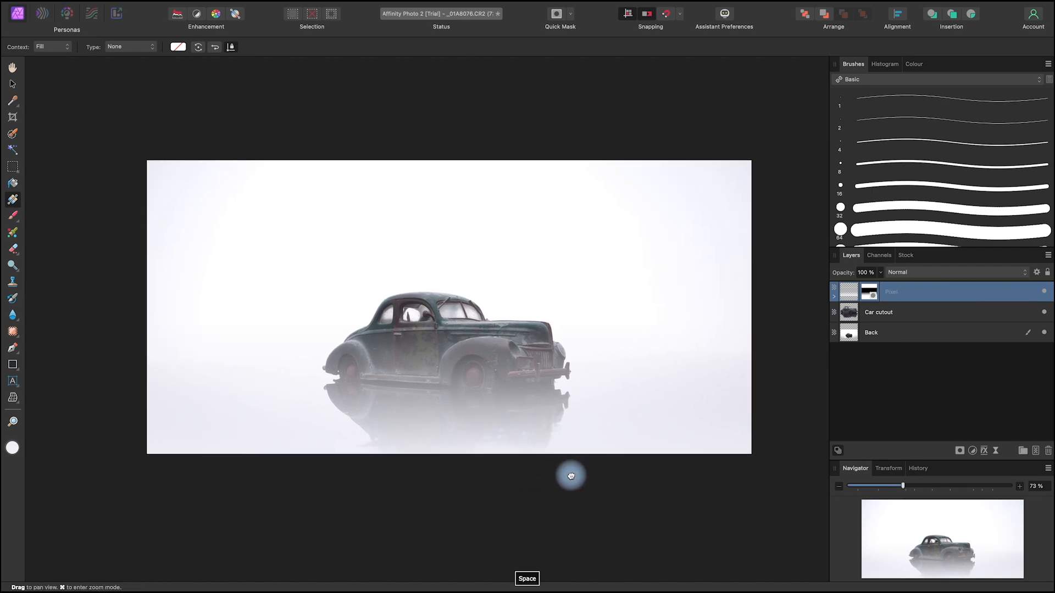
key("space")
left_click_drag(610, 483, 605, 505)
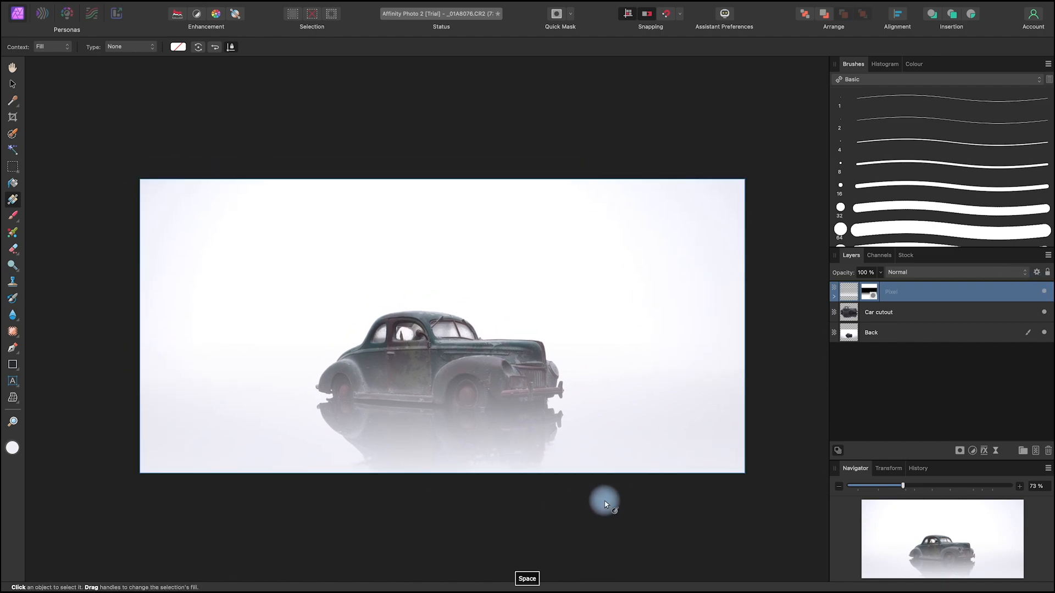
Step: Add a pixel layer directly above the Back layer and name it Mountain 1
key("v")
left_click(927, 319)
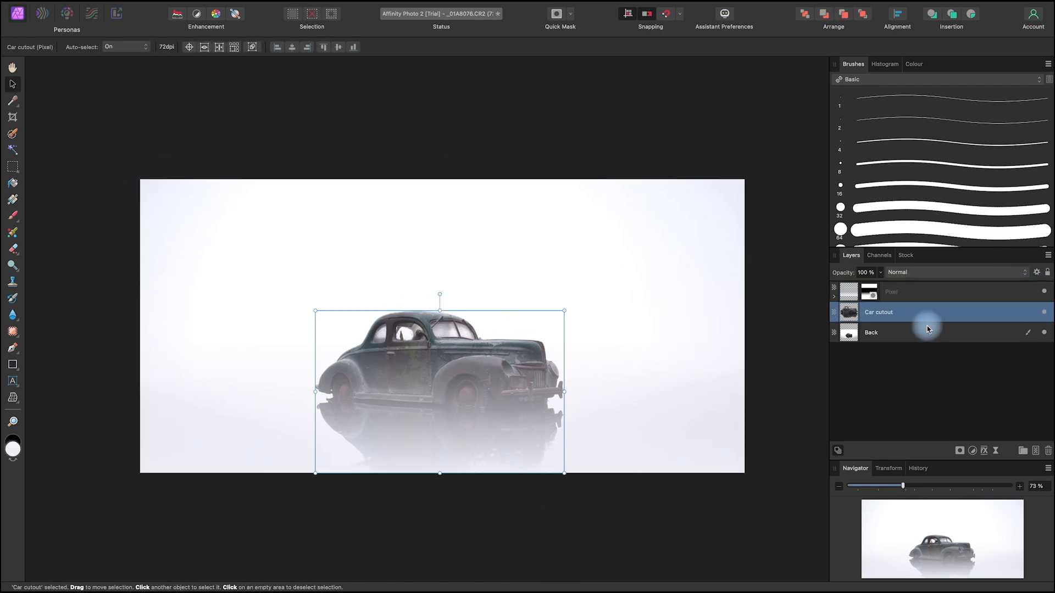
left_click(578, 508)
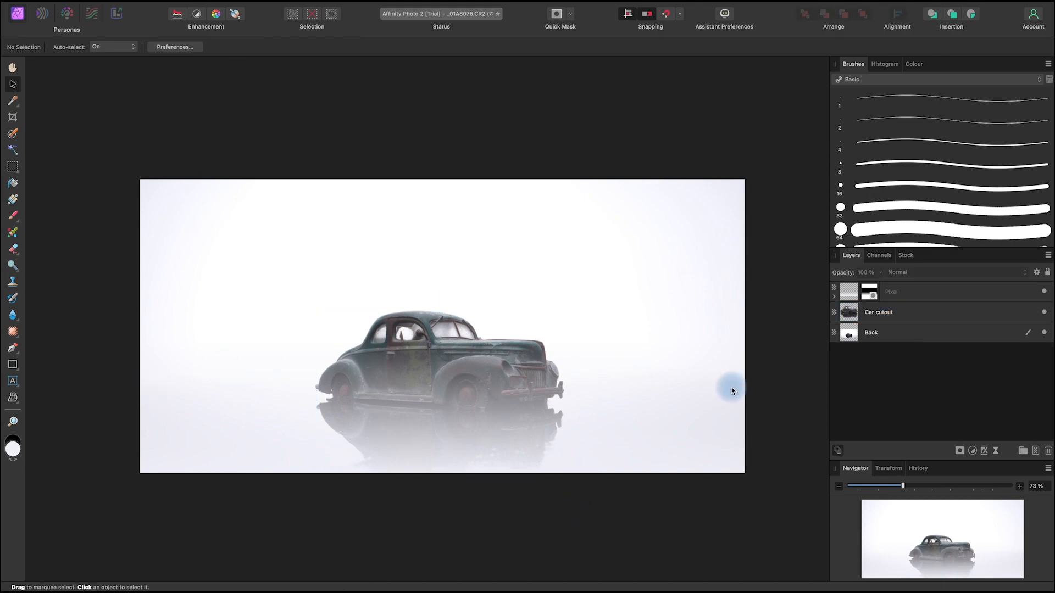
left_click(936, 333)
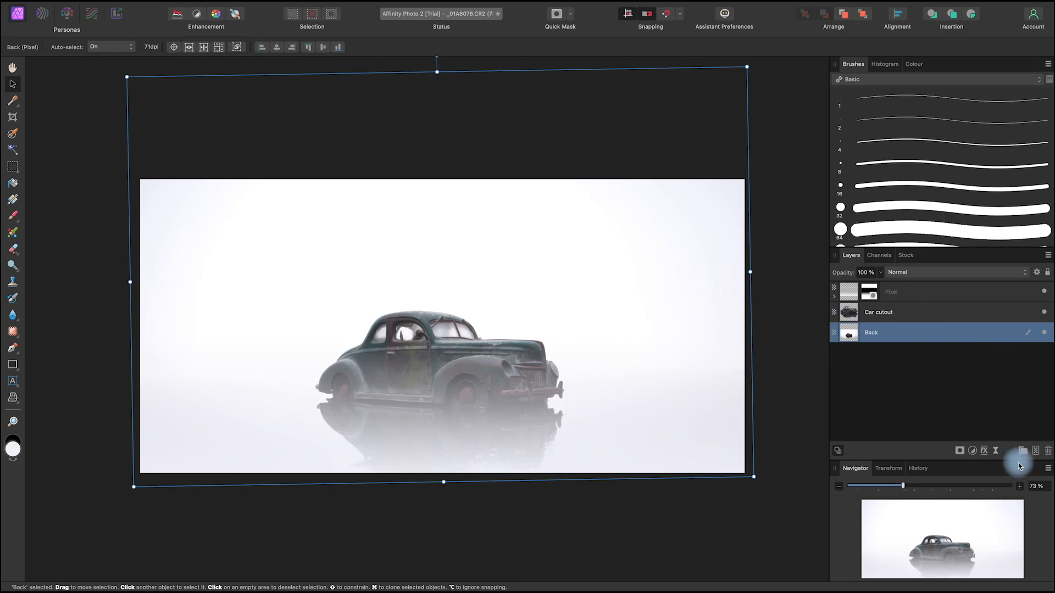
left_click(1035, 451)
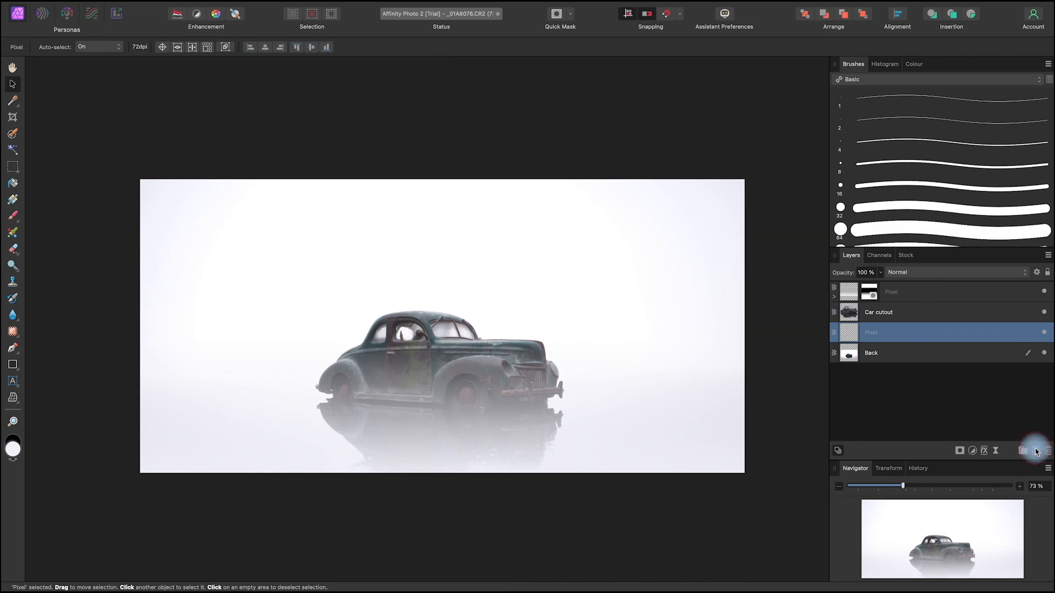
double_click(873, 334)
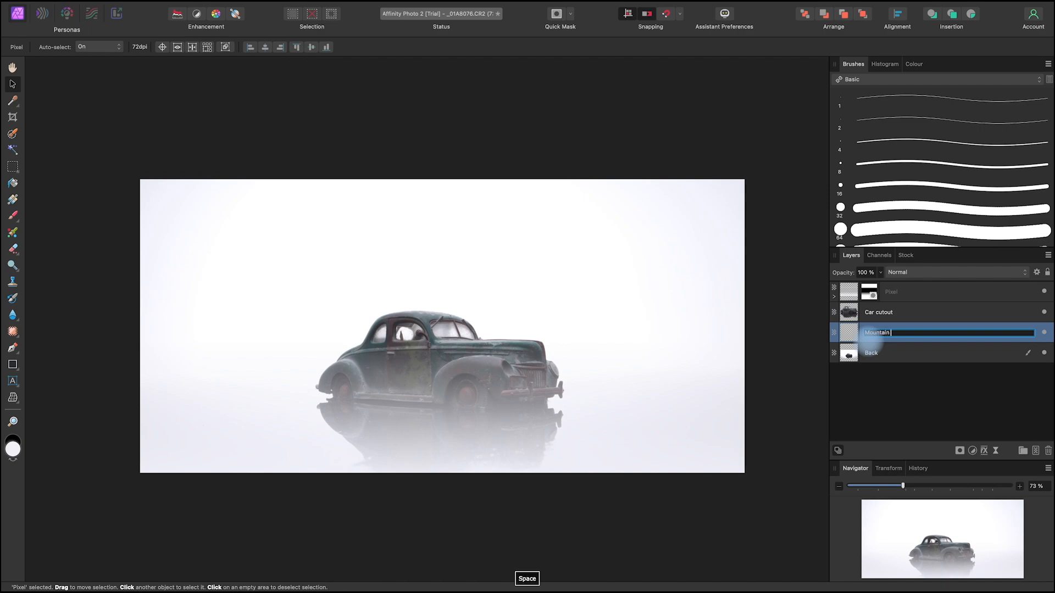
key("Return")
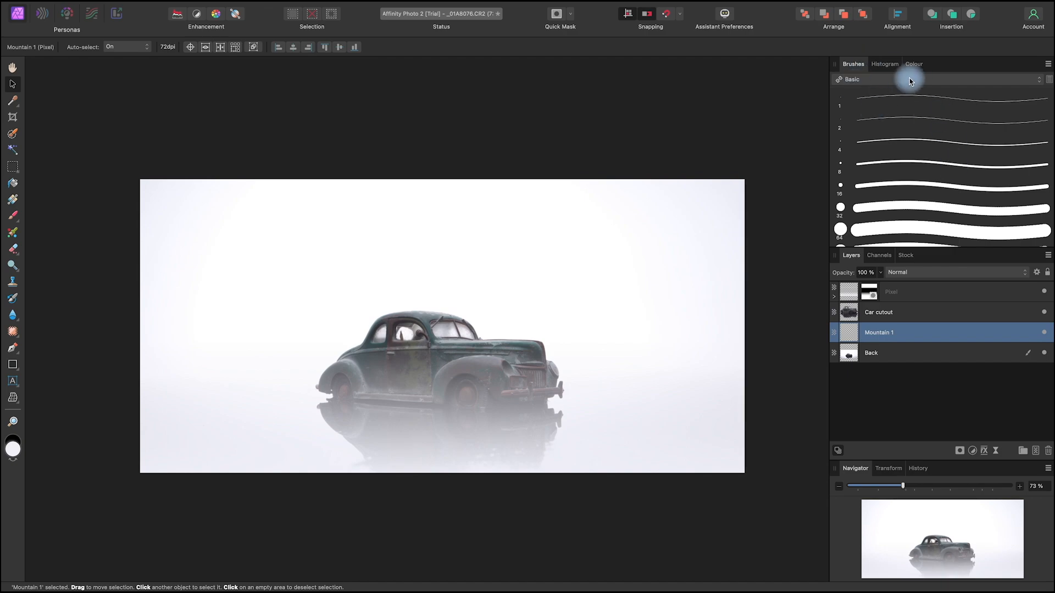
Step: Activate the Paint Brush tool and load the Dreamphography brush category
left_click(13, 214)
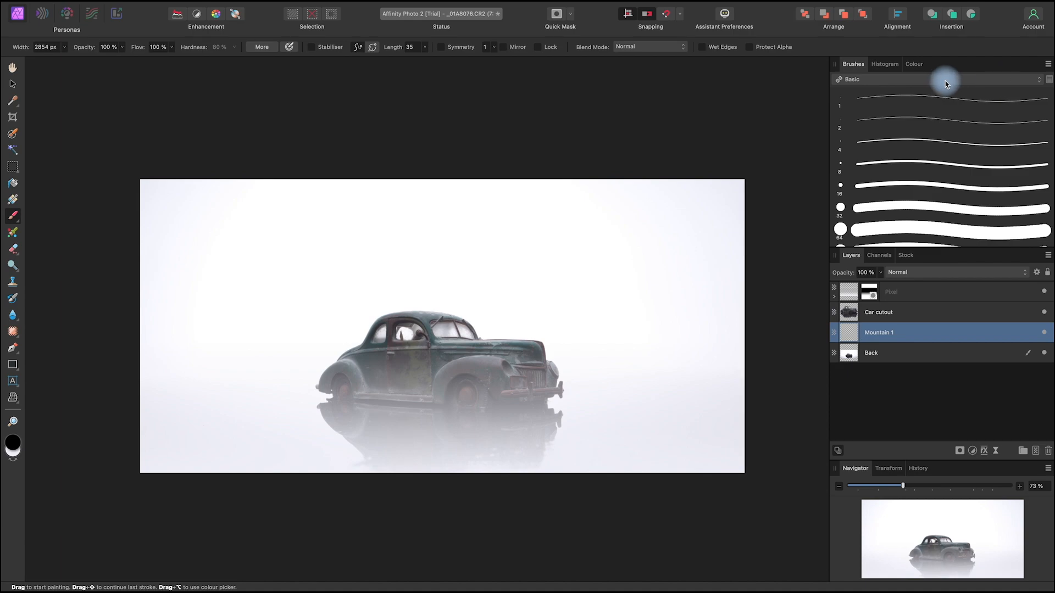
left_click(916, 81)
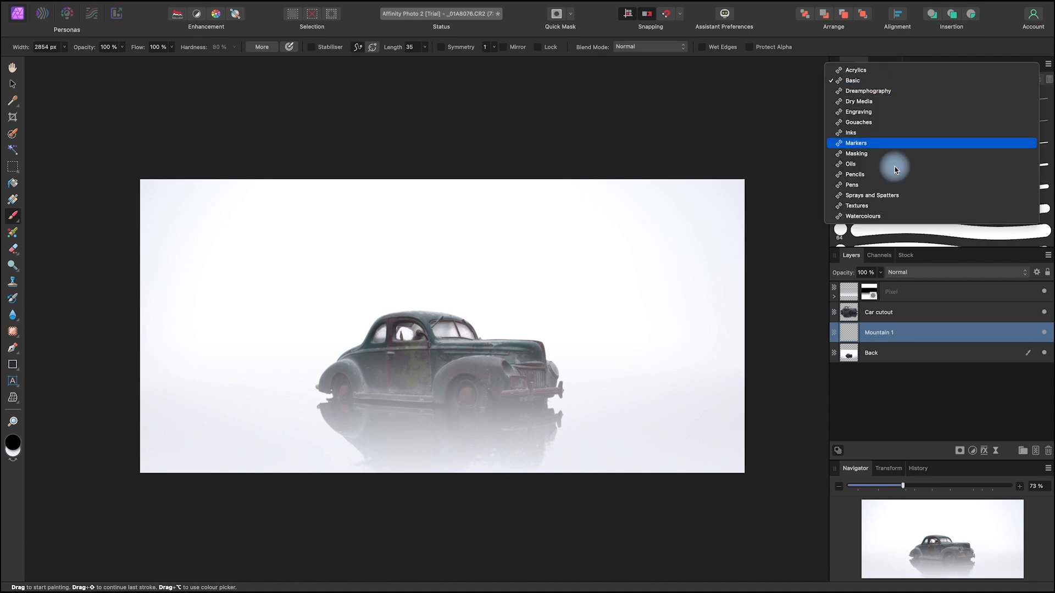
left_click(887, 95)
Step: Browse the Dreamphography brushes, including the snow, fog, moon and tree brushes, and return to the mountain stamps
scroll(919, 131, "down", 3)
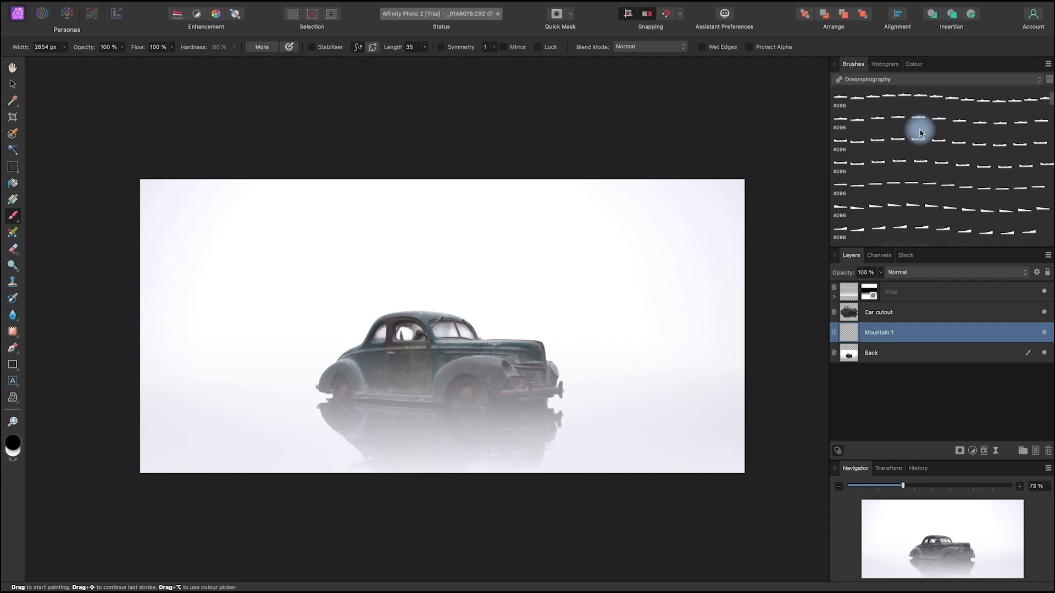
scroll(921, 133, "down", 2)
scroll(921, 133, "up", 5)
scroll(921, 133, "down", 3)
scroll(921, 133, "down", 4)
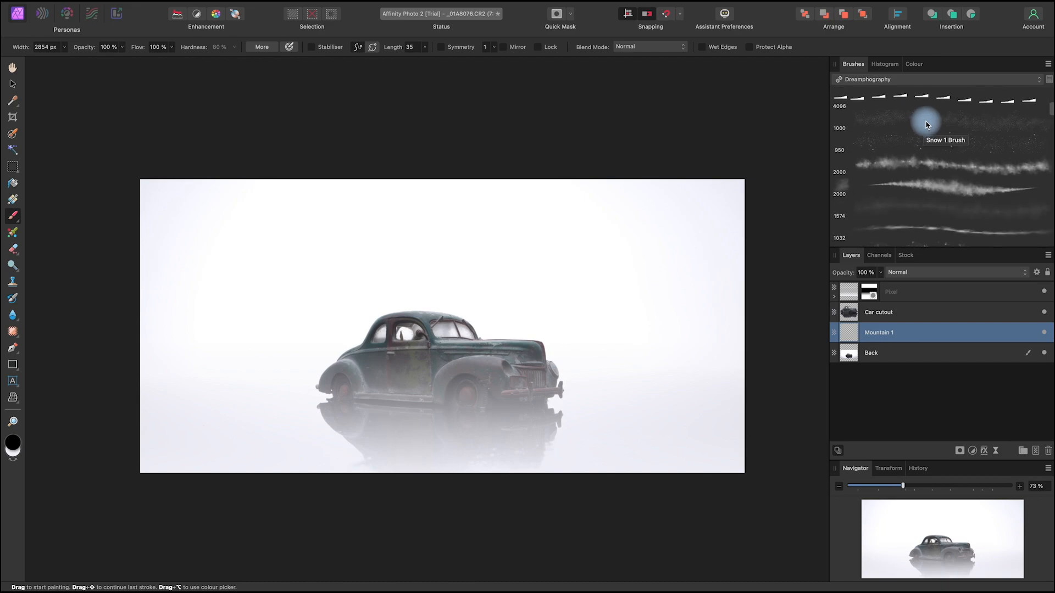
scroll(925, 119, "down", 1)
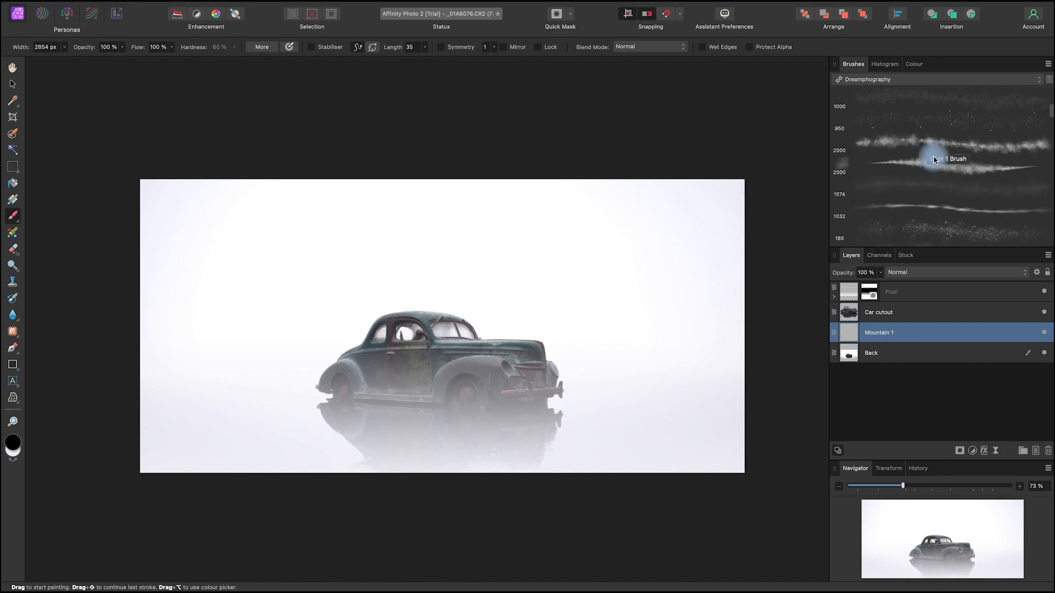
scroll(935, 161, "down", 4)
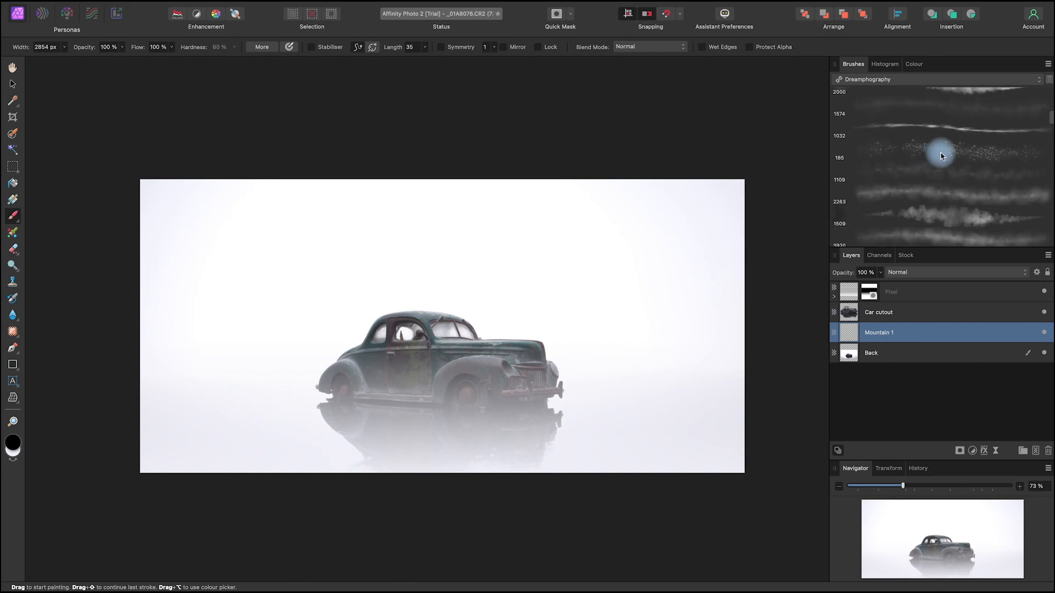
scroll(941, 152, "down", 2)
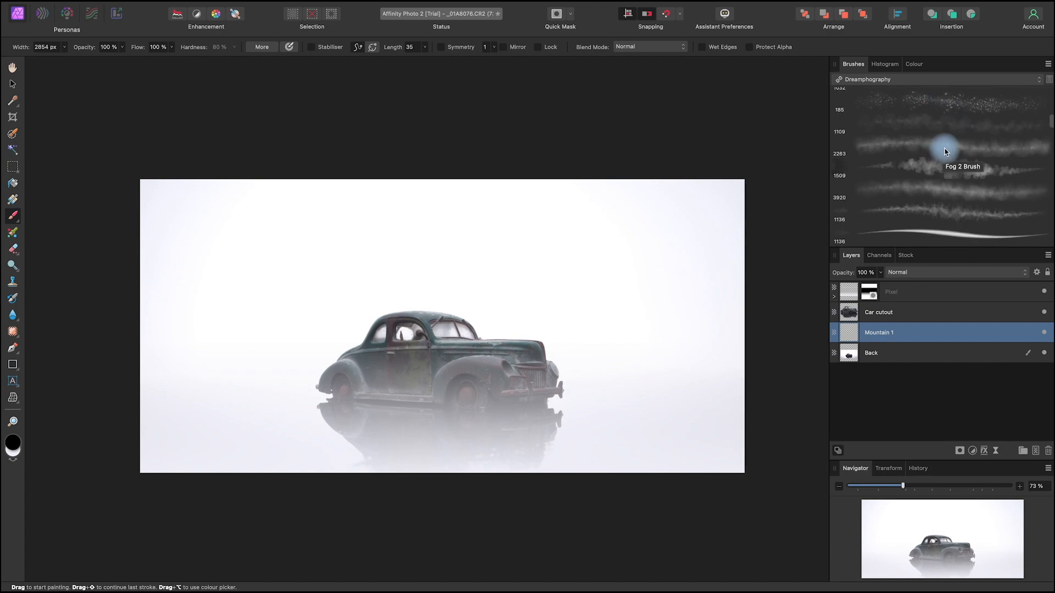
scroll(948, 183, "down", 10)
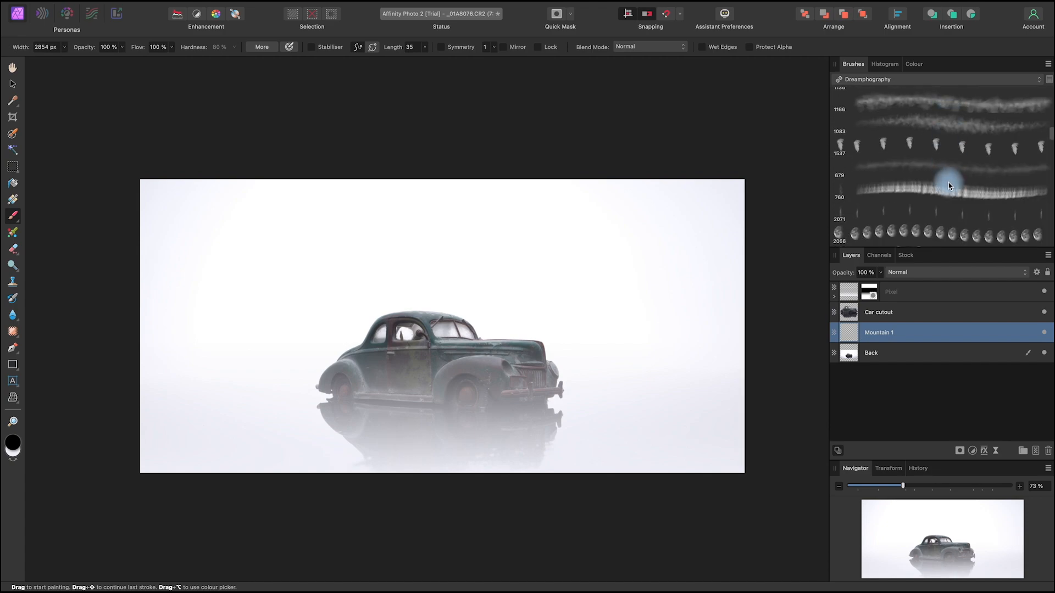
scroll(948, 183, "down", 10)
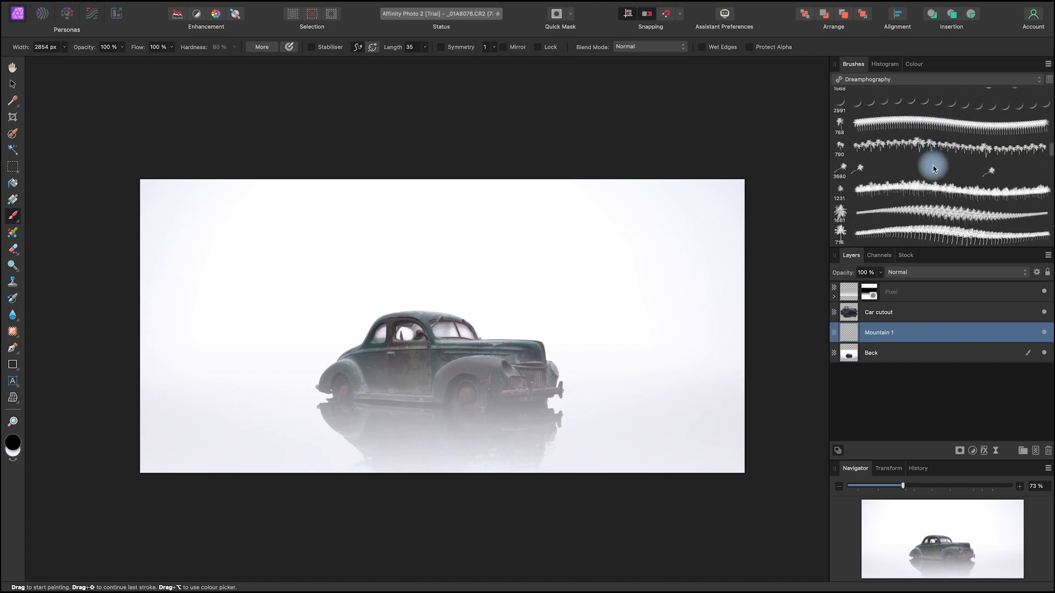
scroll(933, 169, "down", 10)
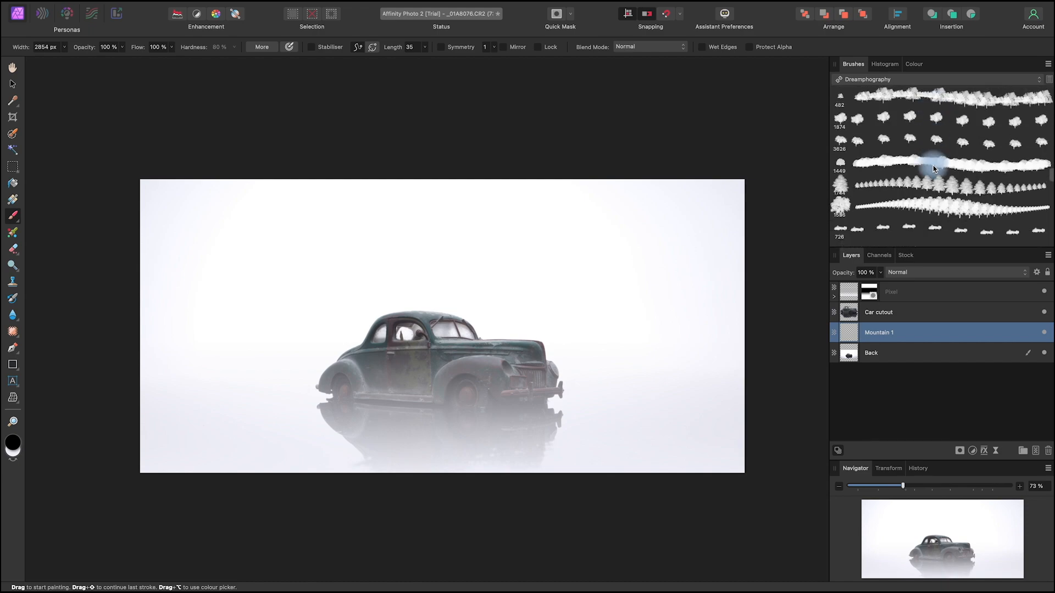
scroll(933, 170, "down", 10)
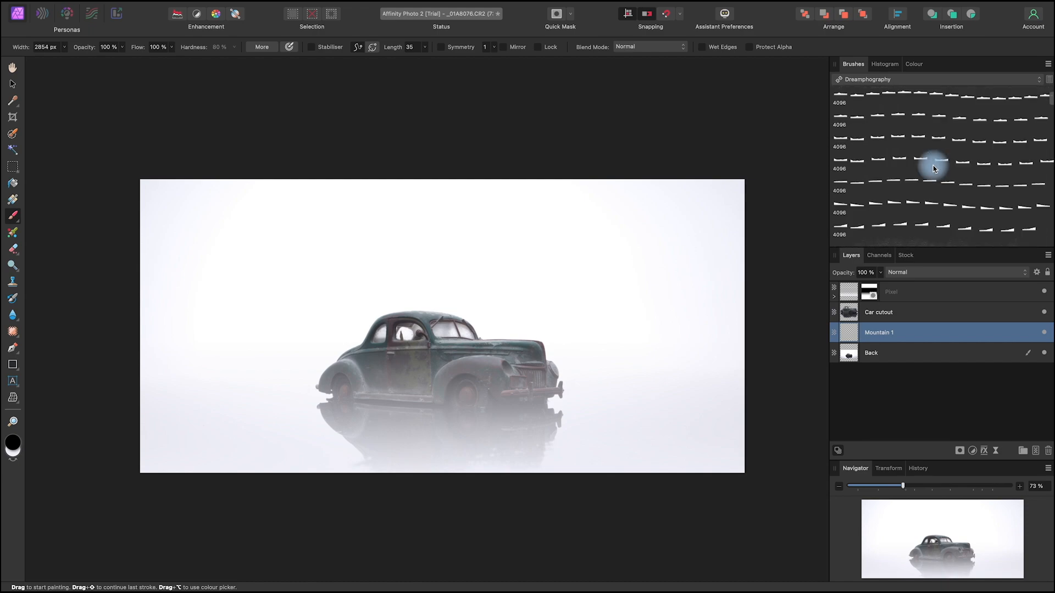
Step: Choose the Mountain 5 Stamp brush and preview its silhouette over the image
scroll(933, 169, "down", 1)
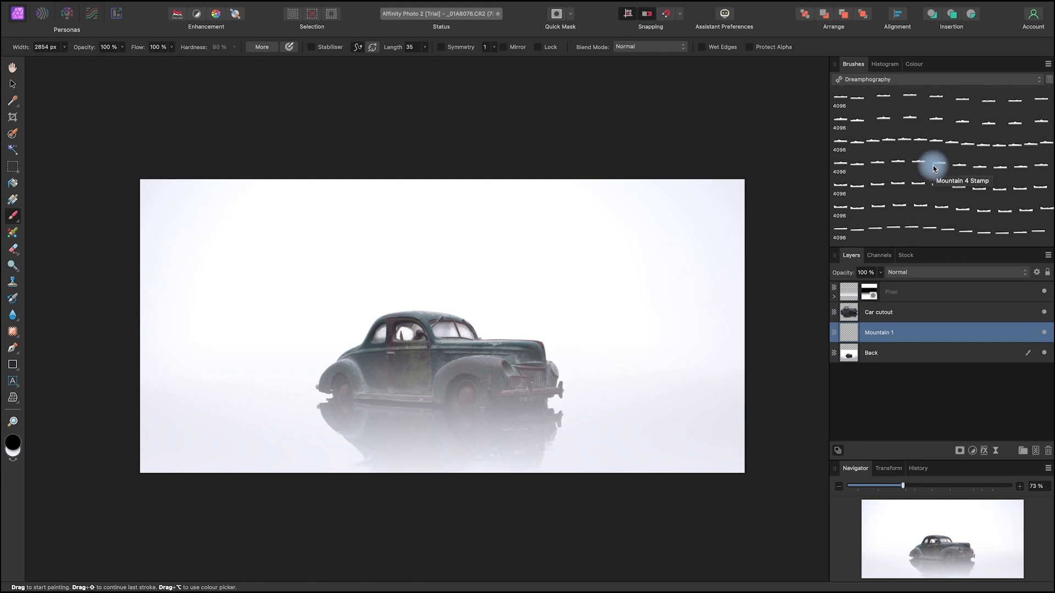
scroll(883, 177, "down", 5)
scroll(885, 179, "down", 5)
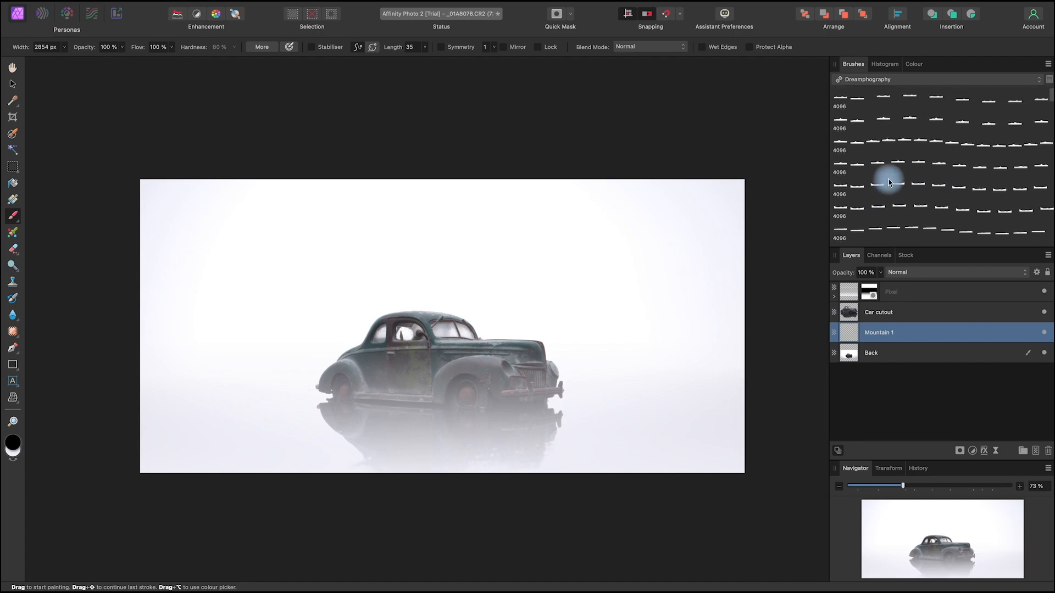
left_click(922, 188)
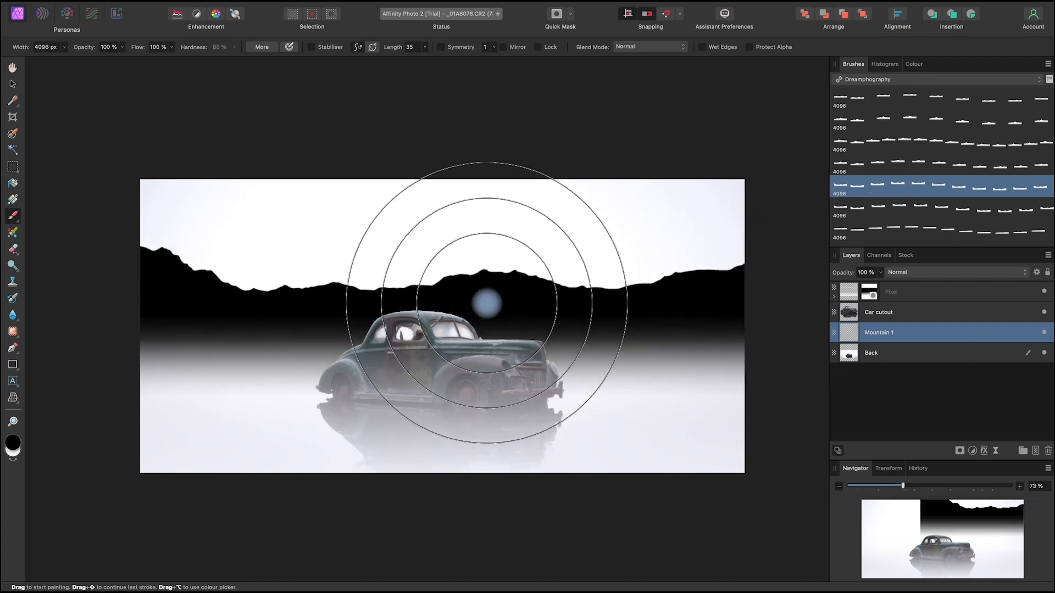
left_click_drag(494, 311, 397, 323)
Step: Stamp a black (000000) mountain range behind the car on the Mountain 1 layer, with a brush width of 2856.4 px
left_click(15, 441)
left_click(18, 449)
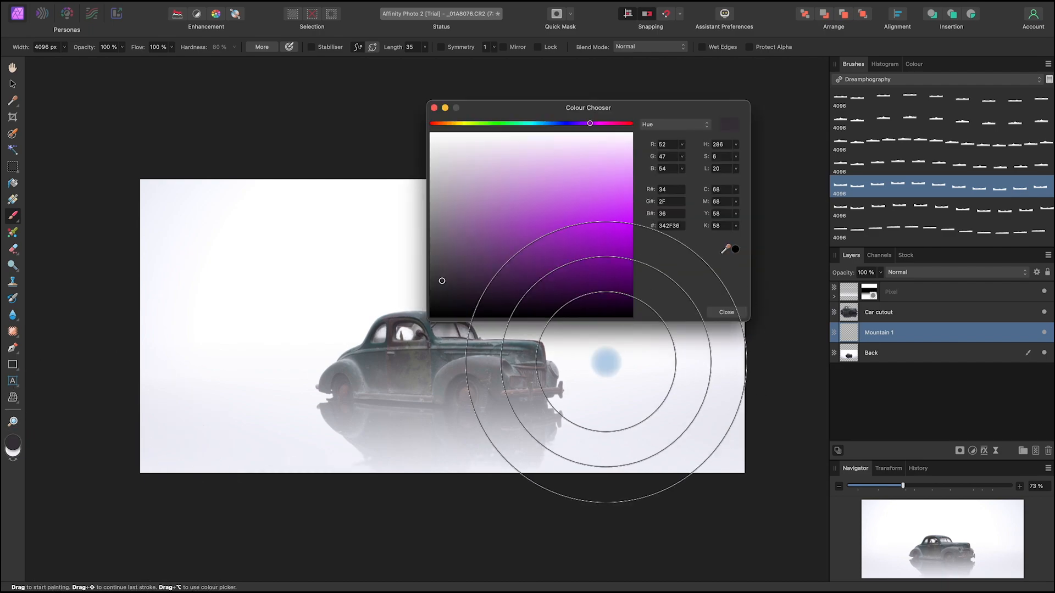
left_click_drag(488, 282, 400, 354)
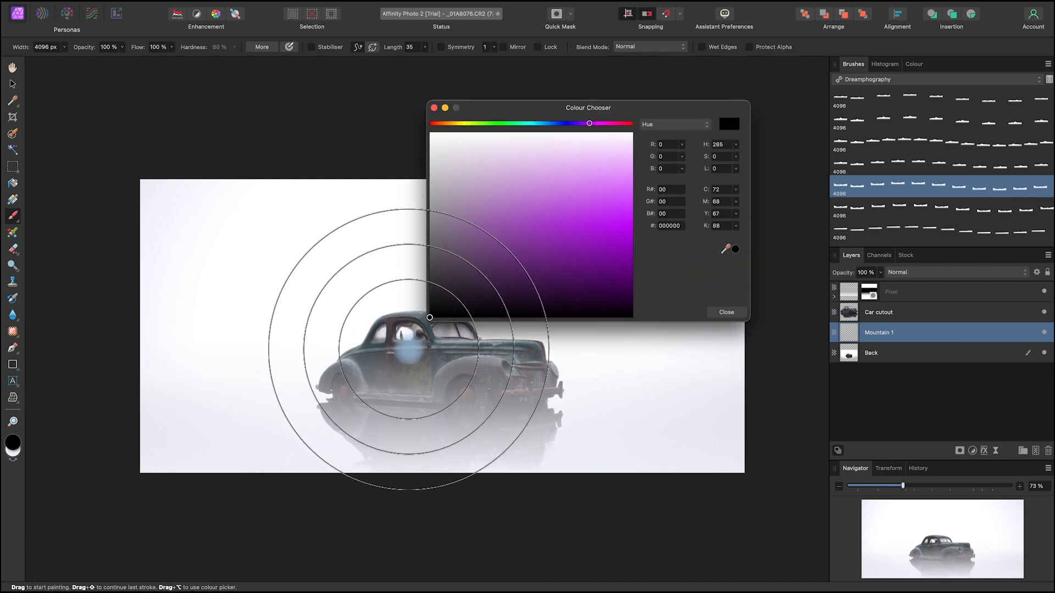
left_click(727, 313)
mouse_move(473, 282)
left_mouse_down()
mouse_move(198, 282)
mouse_move(262, 285)
left_mouse_up()
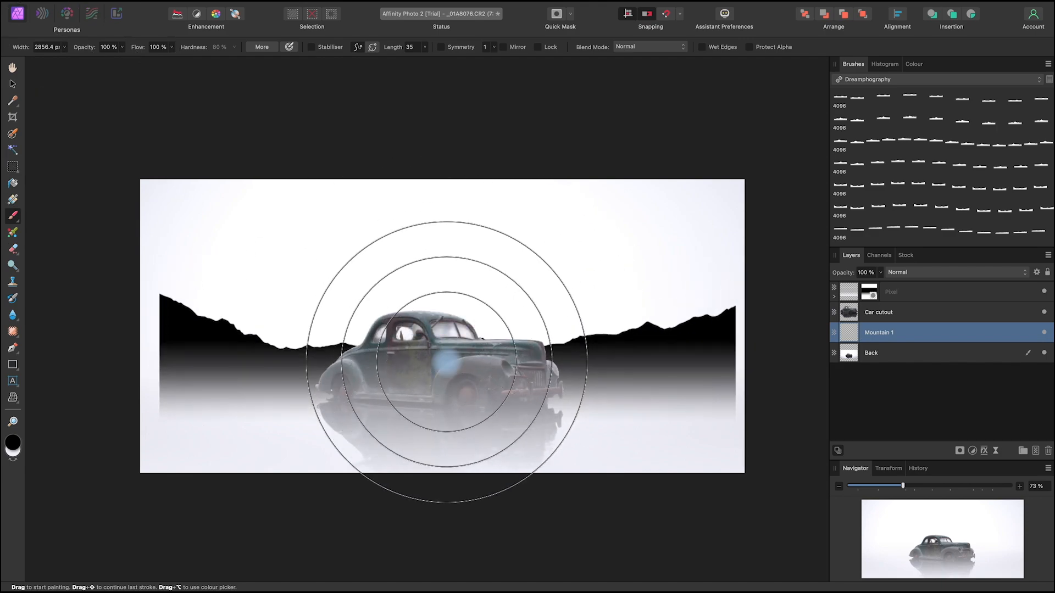
left_click(443, 336)
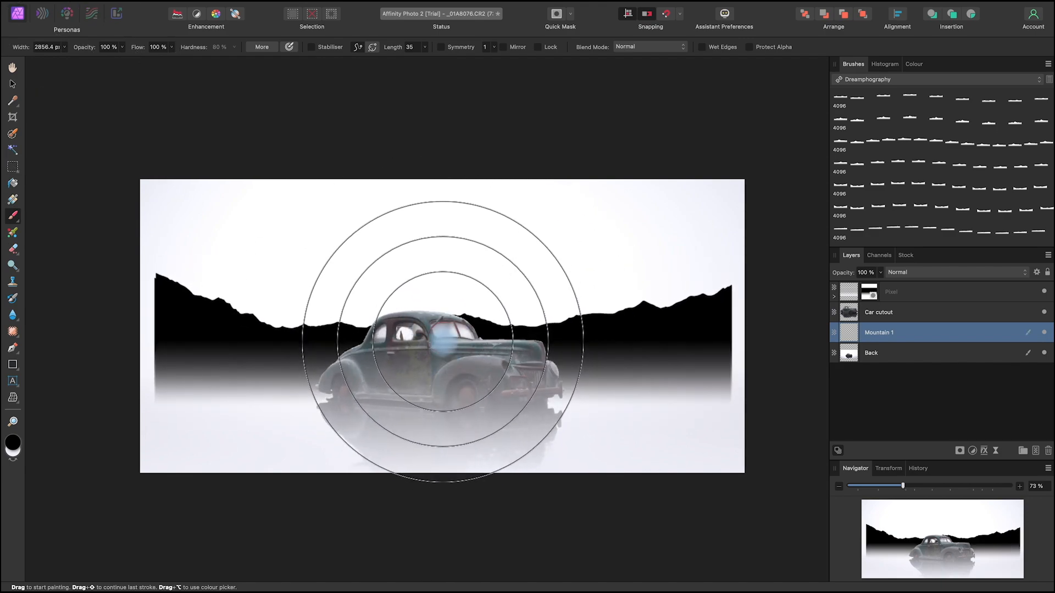
Step: Stretch the Mountain 1 range slightly past both image sides, squash its height and lower it a little behind the car
left_click(13, 84)
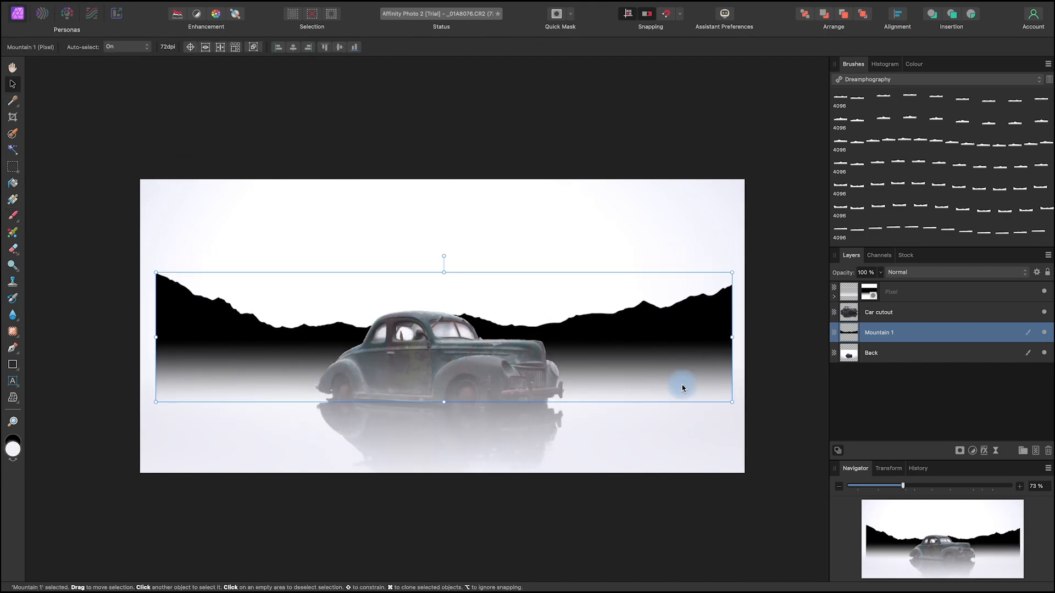
left_click_drag(738, 337, 747, 339)
left_click_drag(443, 275, 441, 299)
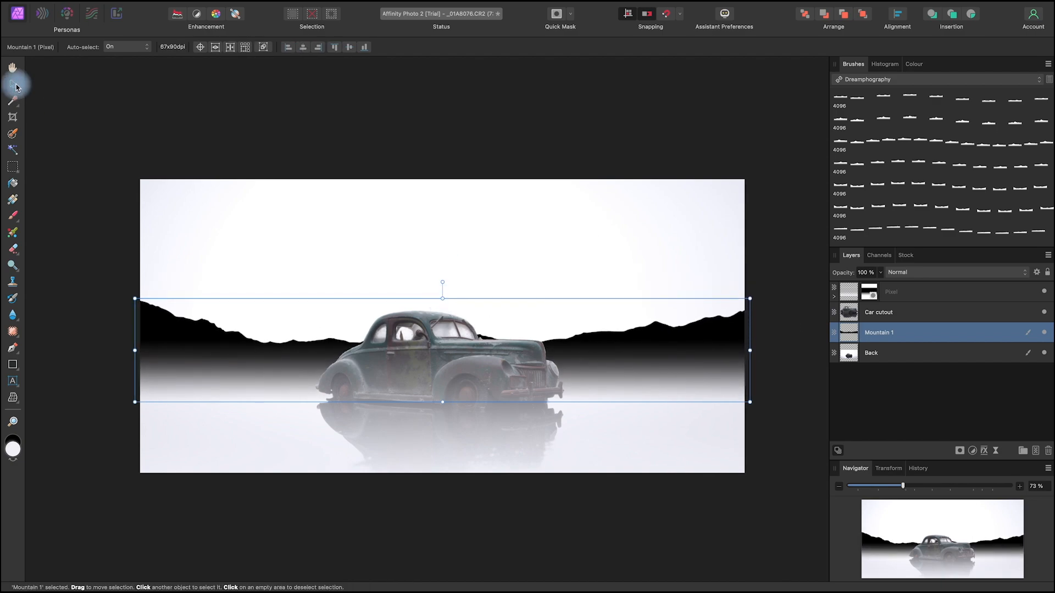
mouse_move(704, 347)
left_mouse_down()
mouse_move(701, 366)
mouse_move(703, 351)
left_mouse_up()
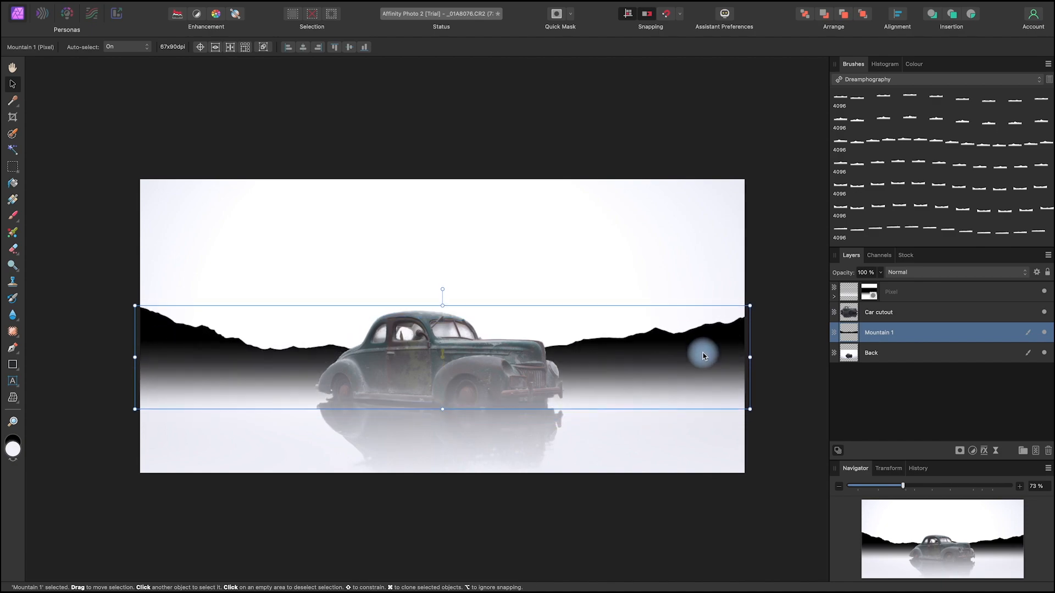
left_click(180, 97)
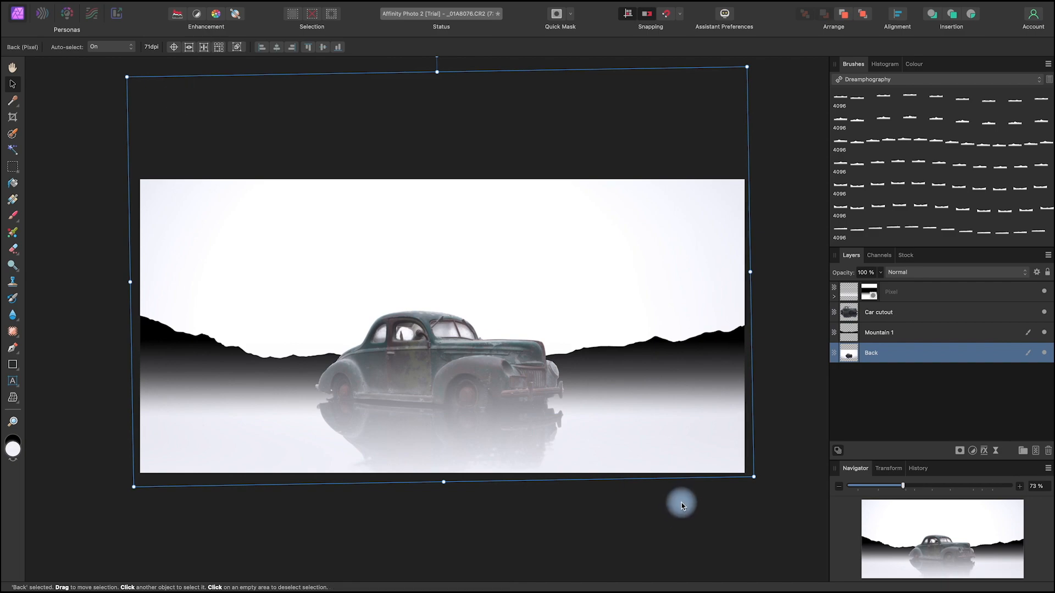
left_click(682, 503)
mouse_move(692, 490)
left_mouse_down()
mouse_move(624, 461)
mouse_move(683, 496)
left_mouse_up()
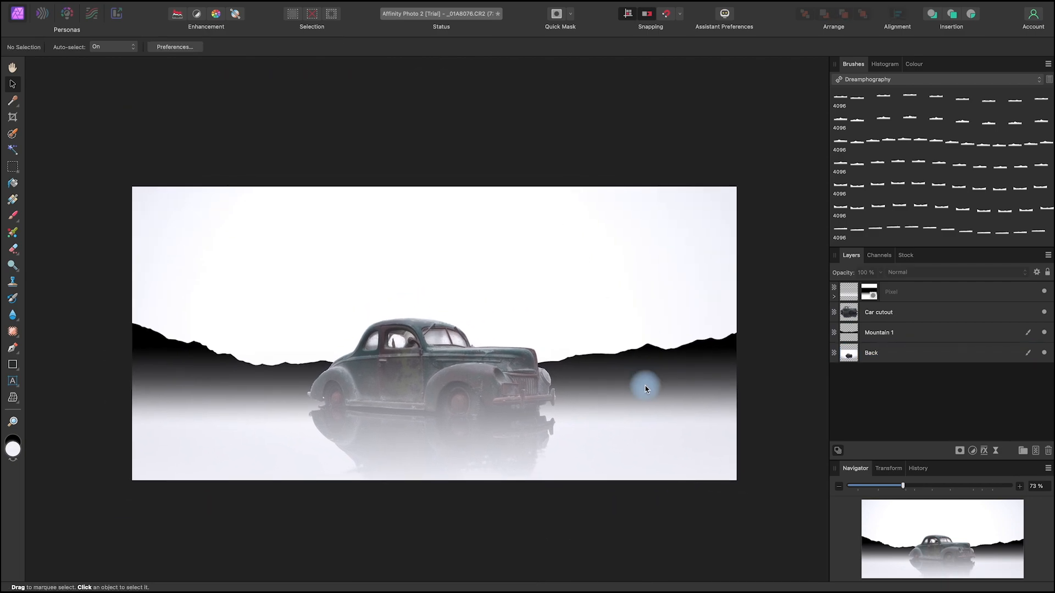
Step: Add a pixel layer named Trees directly above the Mountain 1 layer and make it active
left_click(906, 335)
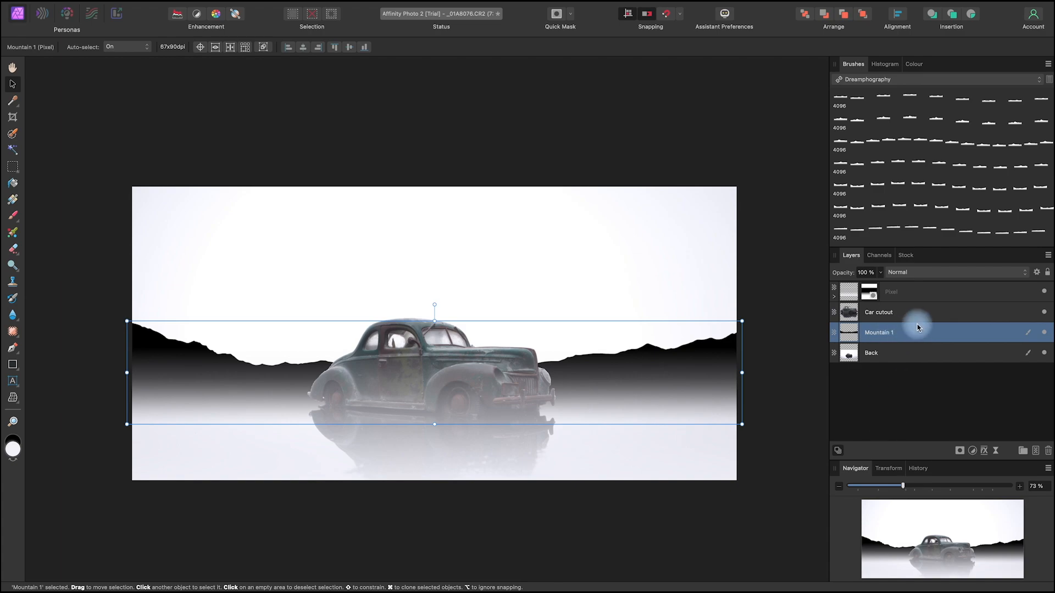
left_click(1032, 451)
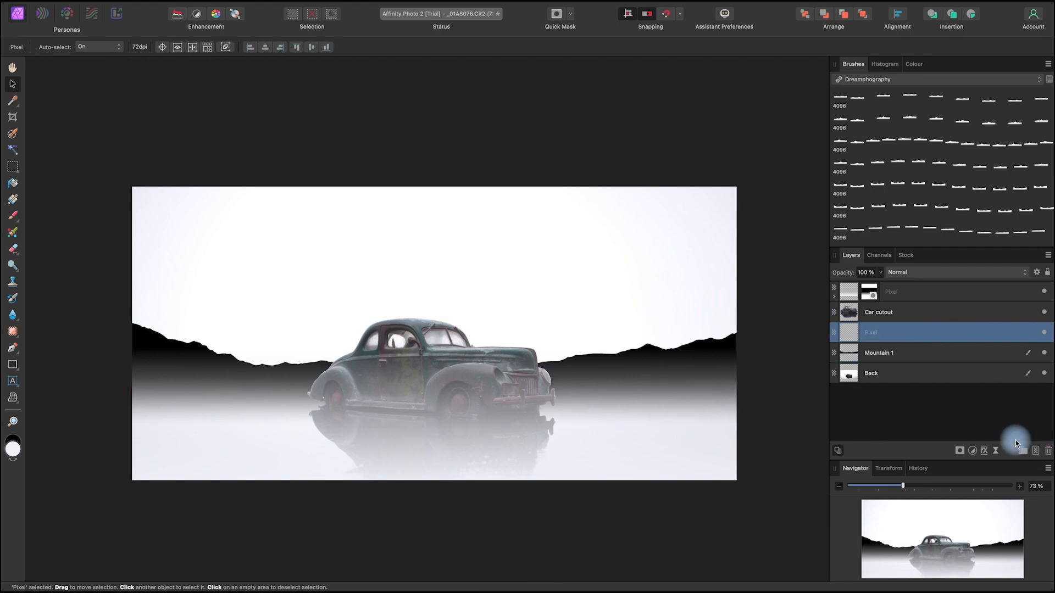
double_click(872, 333)
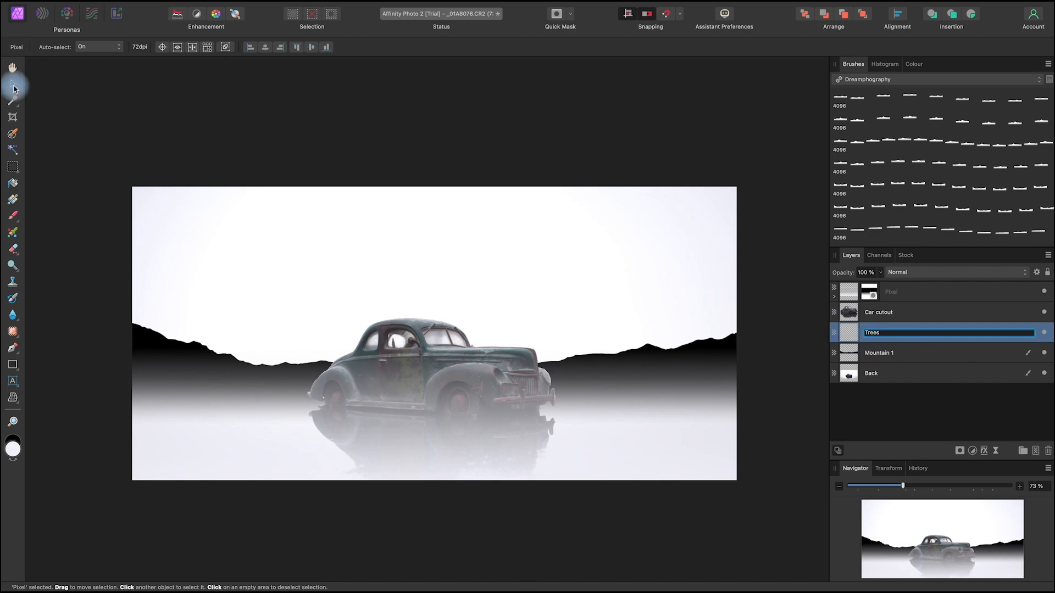
left_click(771, 411)
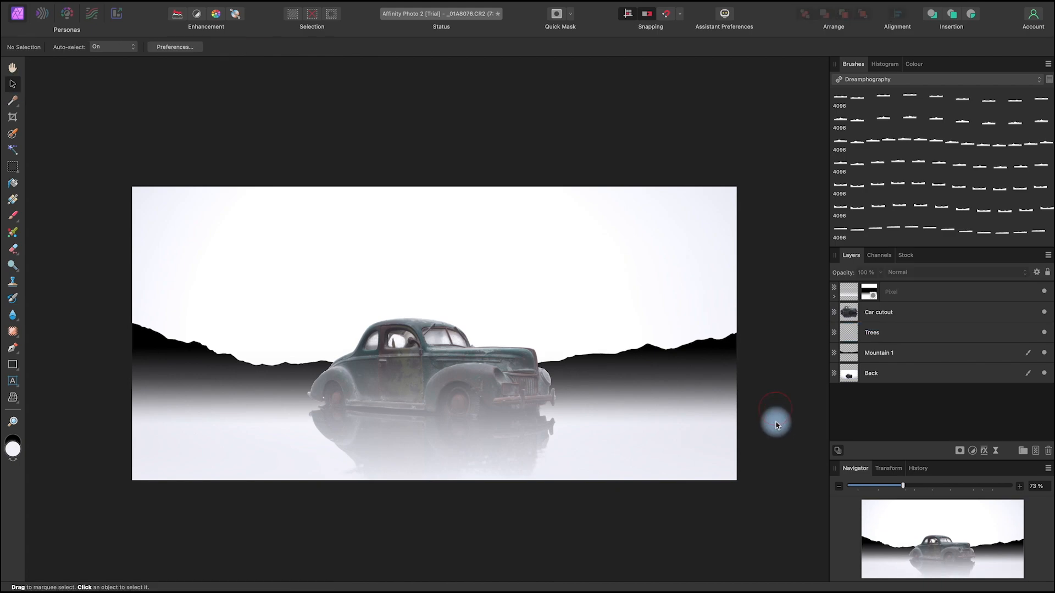
left_click(898, 332)
Step: Choose the upright triangular tree stamp from the Dreamphography brushes for the Paint Brush tool and shrink its width to 53.4 px
scroll(937, 189, "down", 5)
scroll(938, 192, "down", 8)
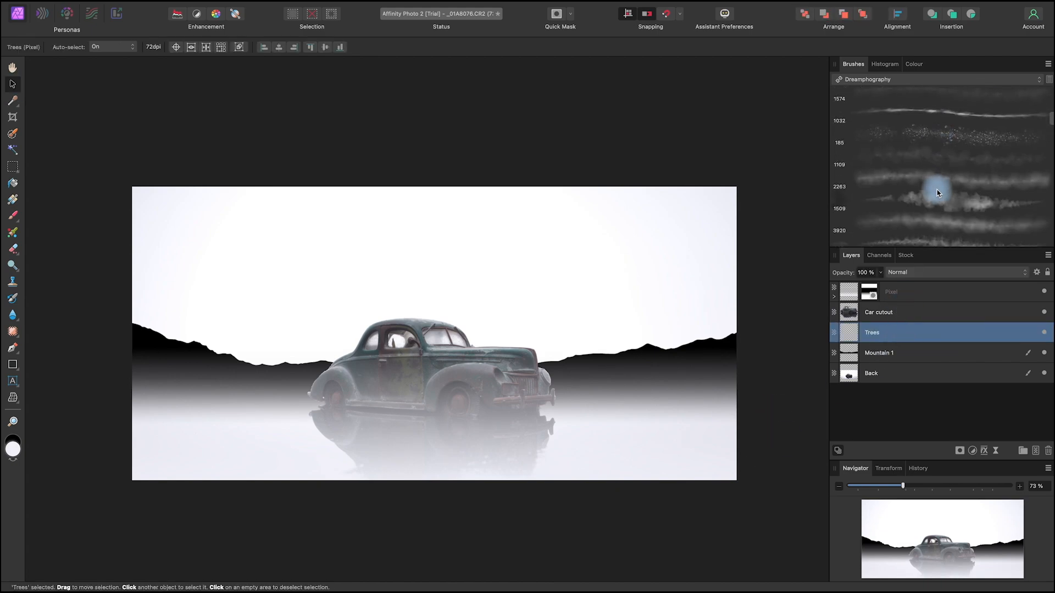
scroll(938, 192, "down", 4)
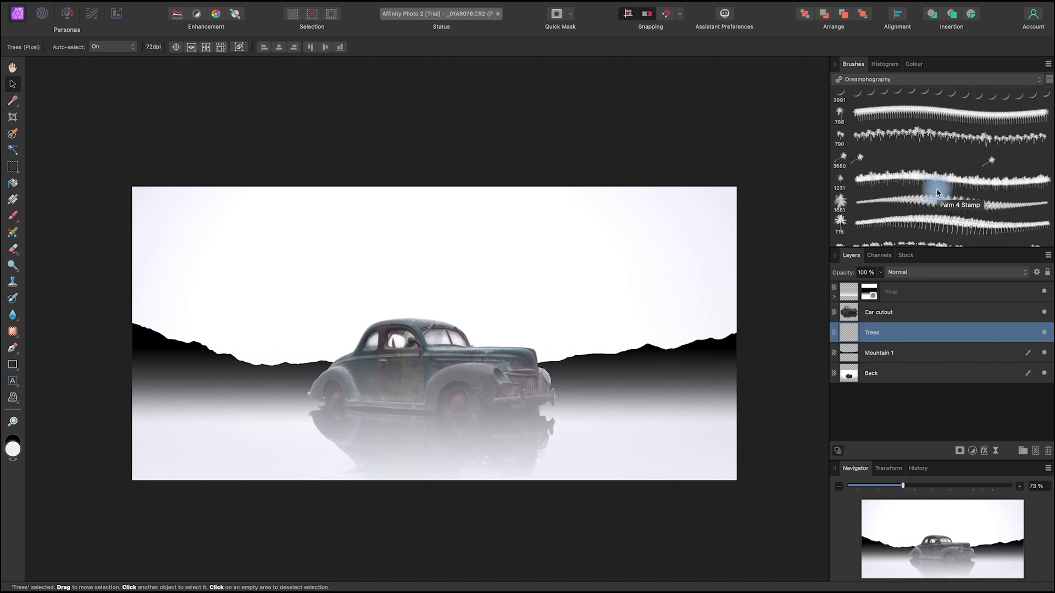
scroll(937, 192, "down", 6)
left_click(960, 191)
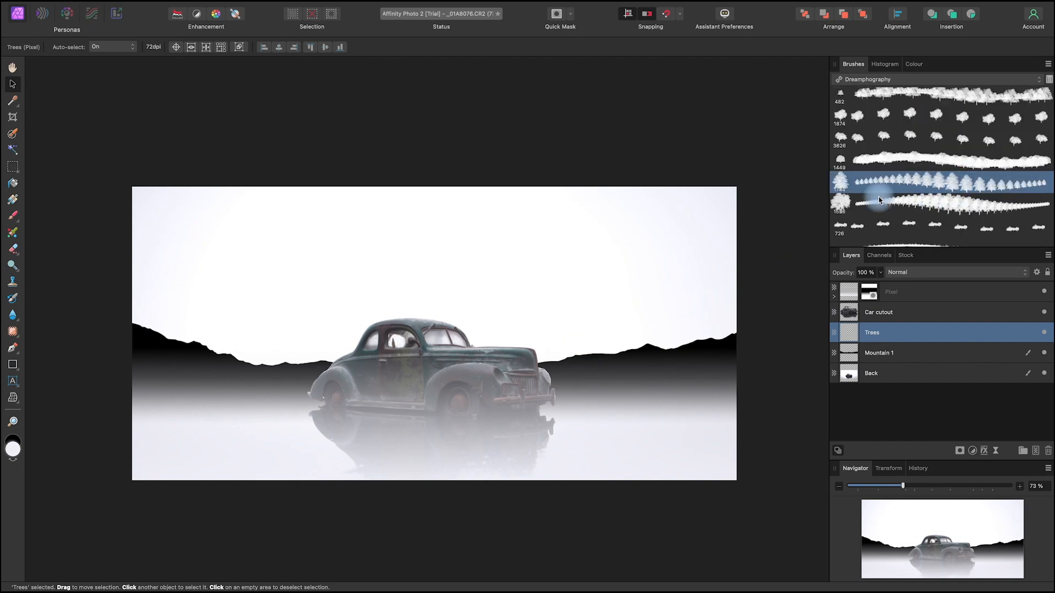
left_click(13, 215)
left_click(607, 319)
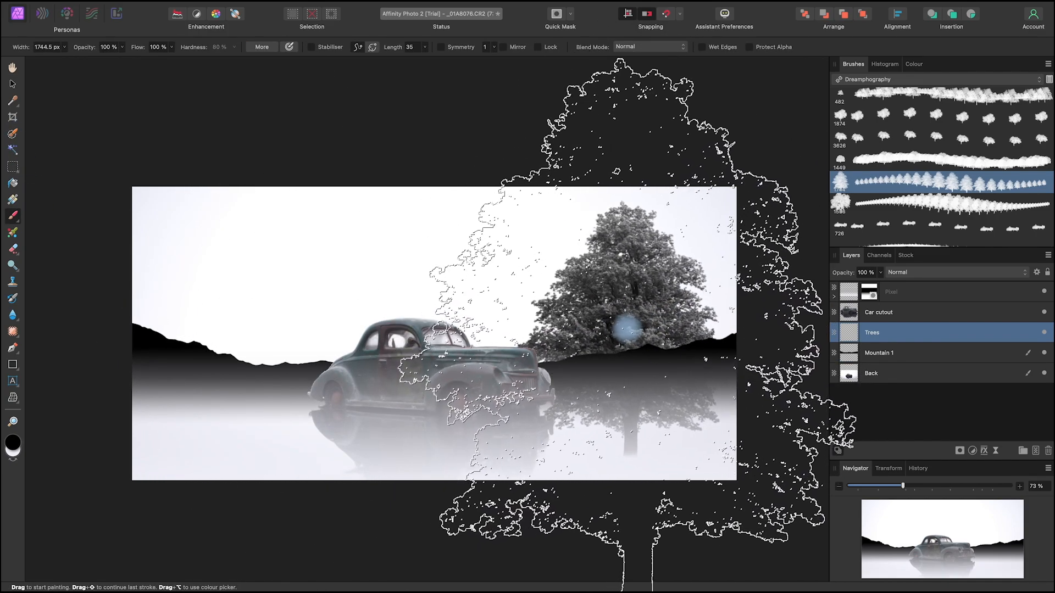
left_click_drag(619, 327, 393, 318)
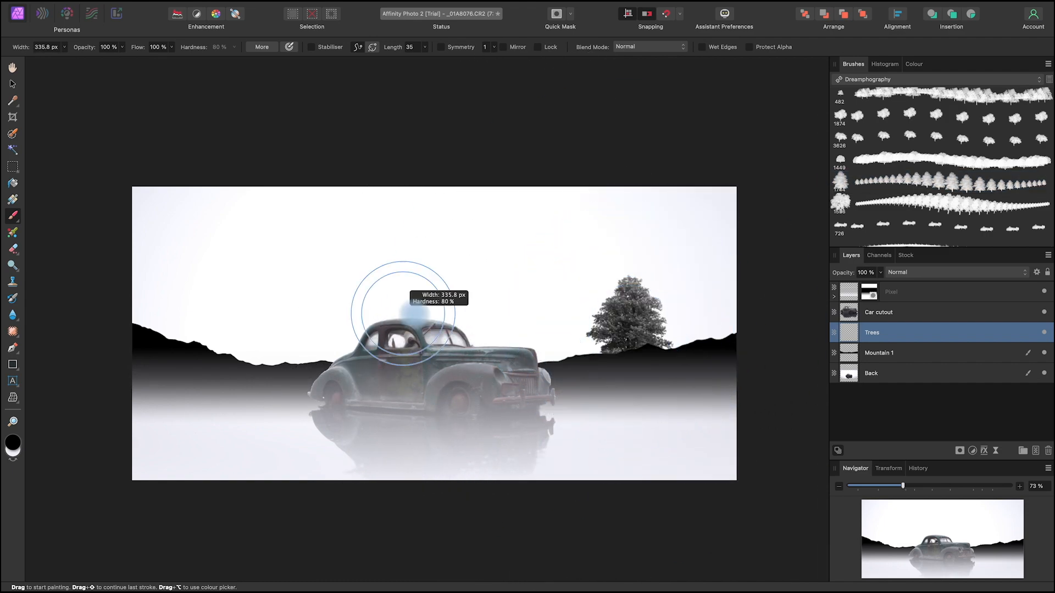
left_click_drag(616, 333, 567, 330)
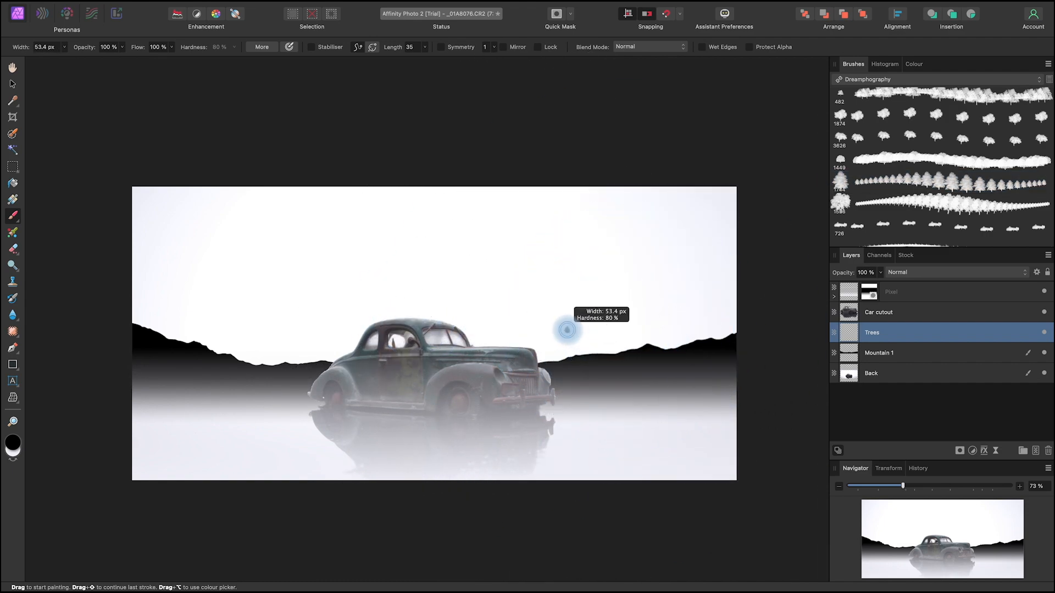
Step: Paint a row of small black trees along the ridge in front of the car's bonnet, with a 38.6 px brush width
scroll(568, 329, "up", 5)
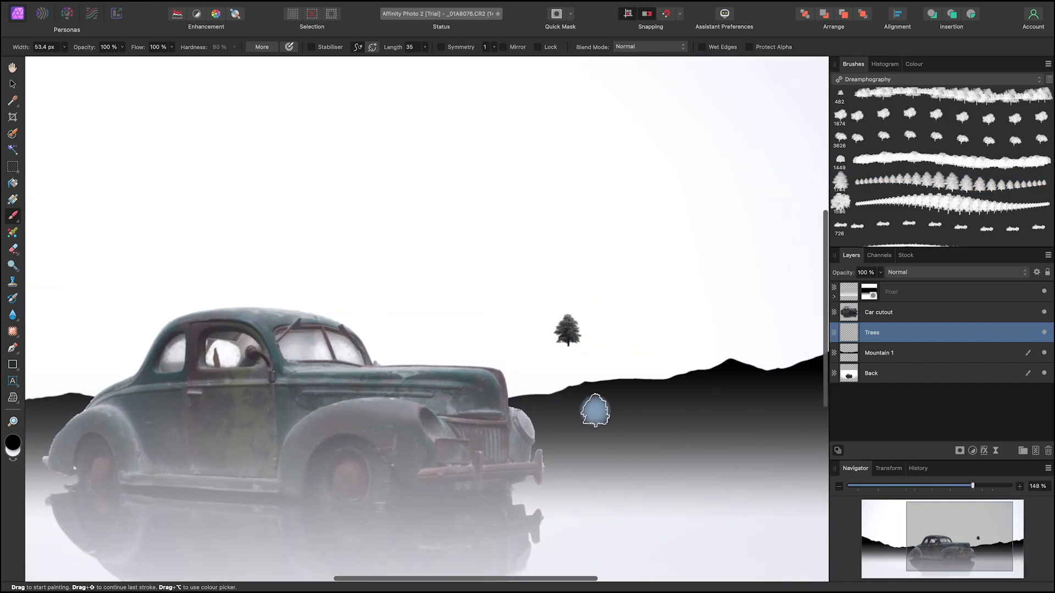
key("space")
left_click_drag(645, 365, 582, 344)
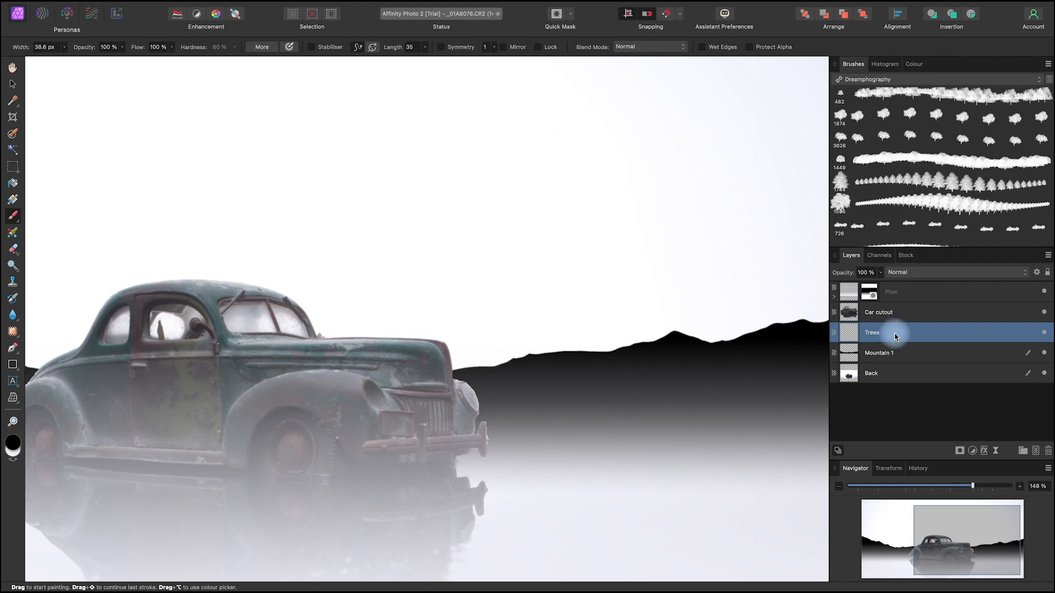
key("space")
left_click_drag(713, 394, 598, 393)
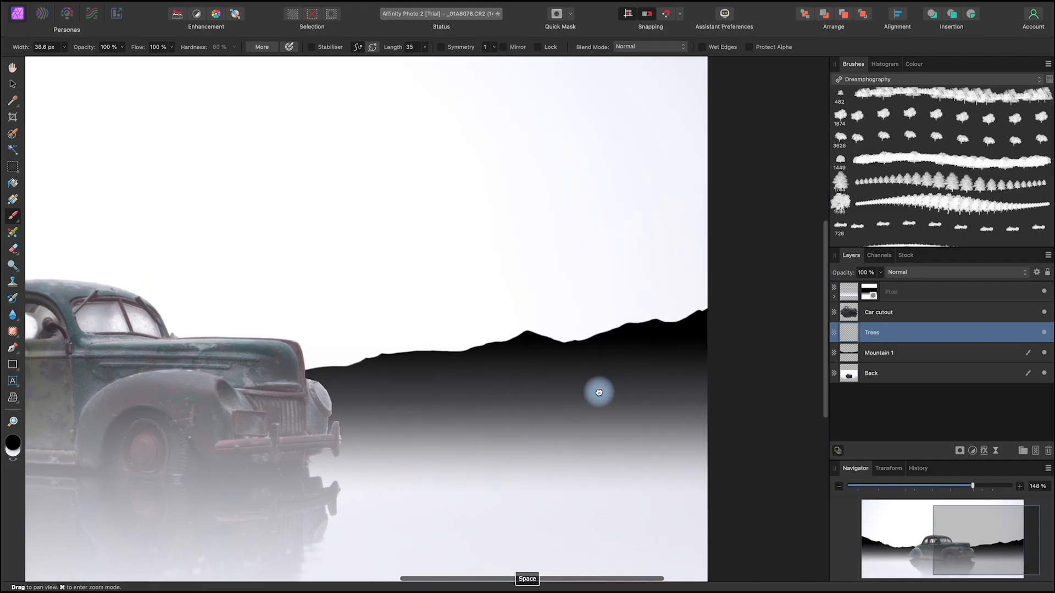
left_click_drag(309, 369, 366, 358)
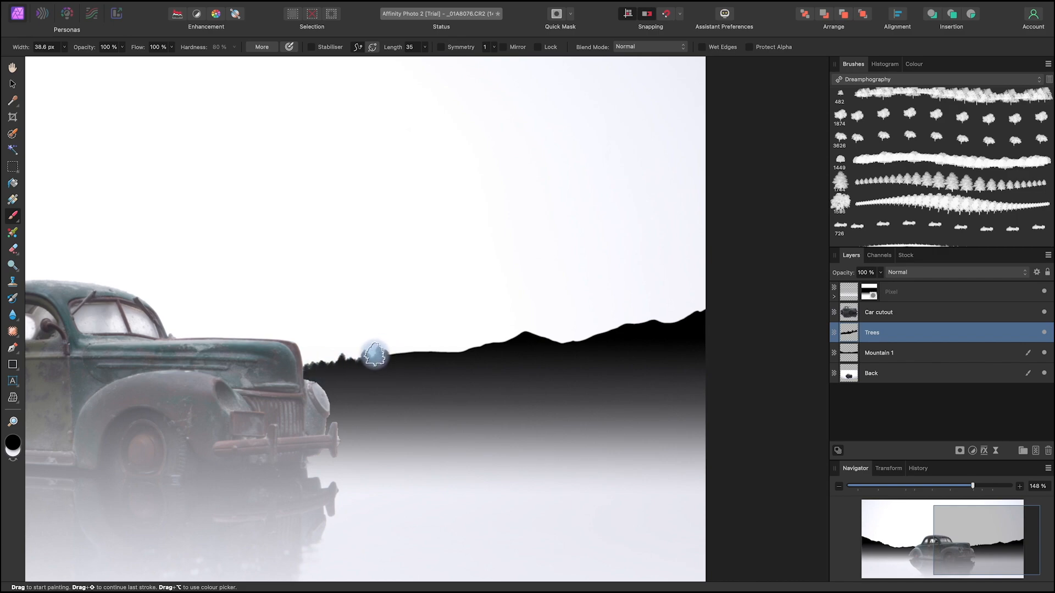
mouse_move(415, 351)
left_mouse_down()
mouse_move(446, 347)
mouse_move(410, 351)
mouse_move(496, 339)
left_mouse_up()
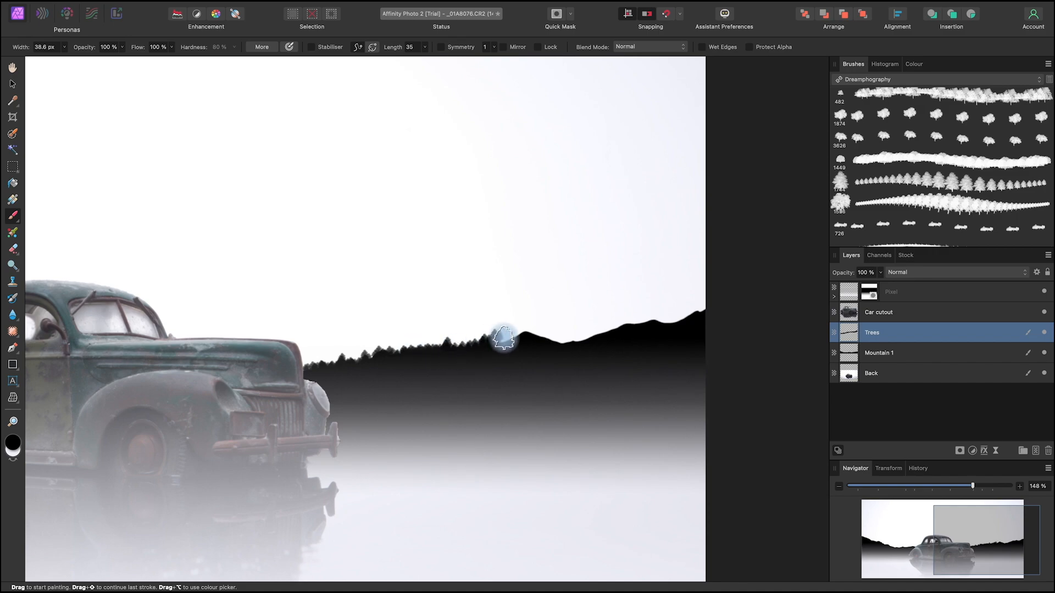
mouse_move(520, 334)
left_mouse_down()
mouse_move(581, 356)
mouse_move(533, 331)
mouse_move(580, 338)
left_mouse_up()
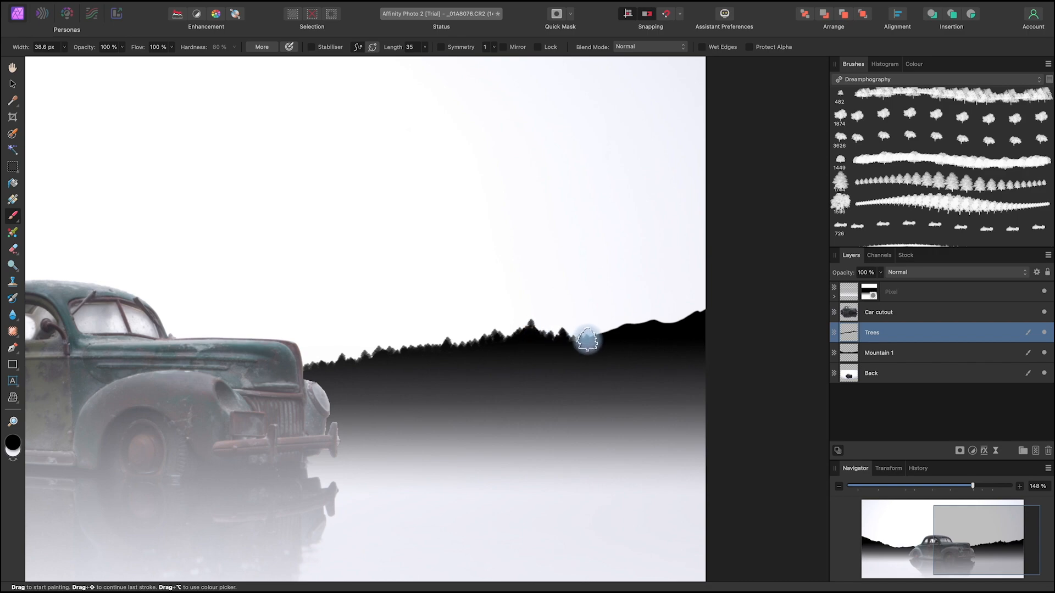
left_click(604, 331)
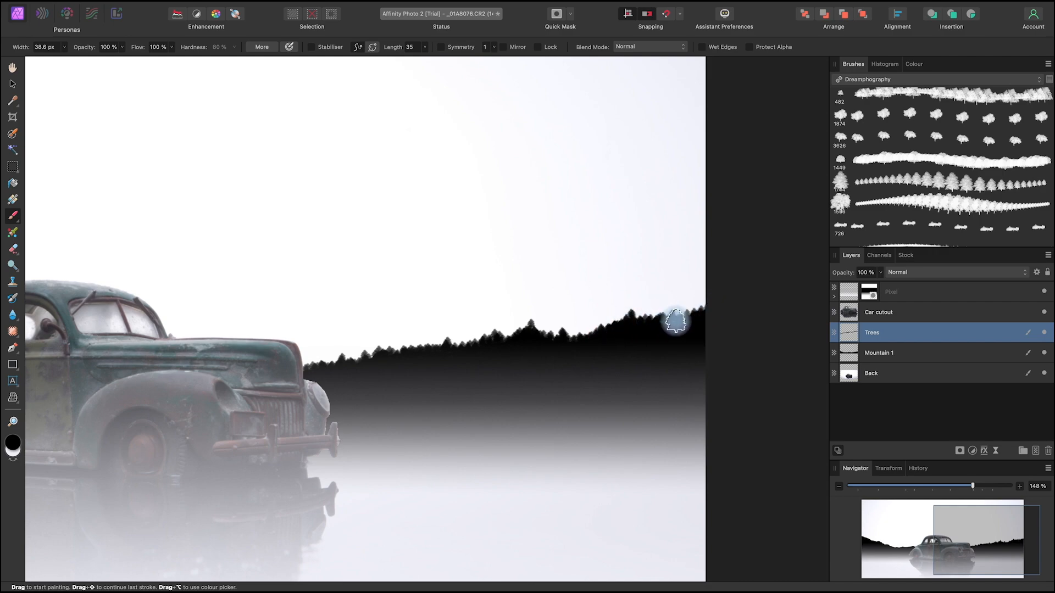
Step: Paint larger black trees along the ridge behind the car's rear to the image edge, with a 68.8 px brush width
key("space")
left_click_drag(593, 339, 604, 340)
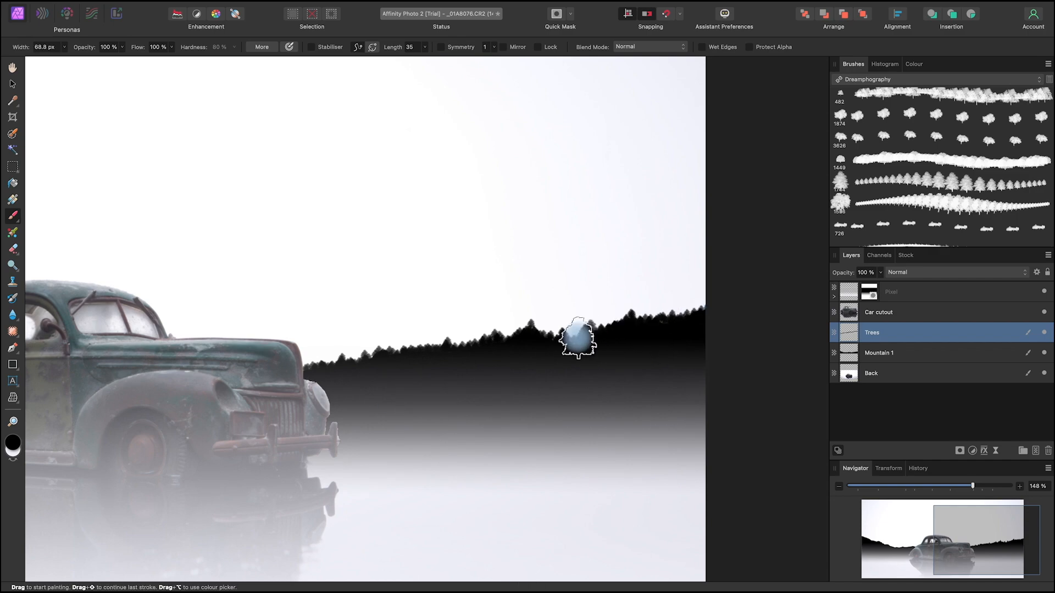
key("space")
mouse_move(403, 406)
left_mouse_down()
mouse_move(502, 424)
mouse_move(415, 419)
mouse_move(691, 452)
left_mouse_up()
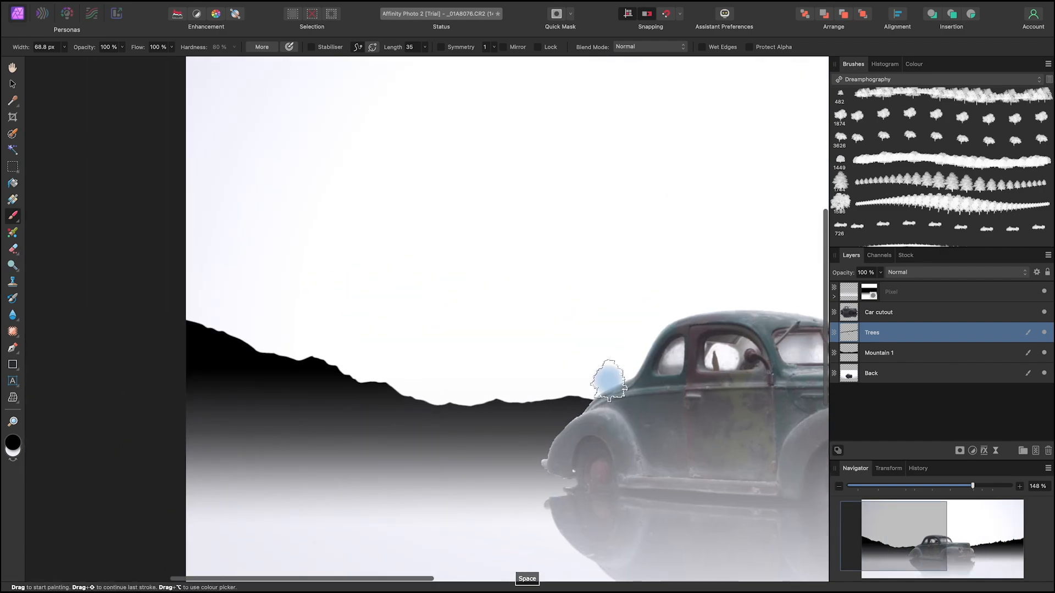
left_click_drag(583, 394, 564, 398)
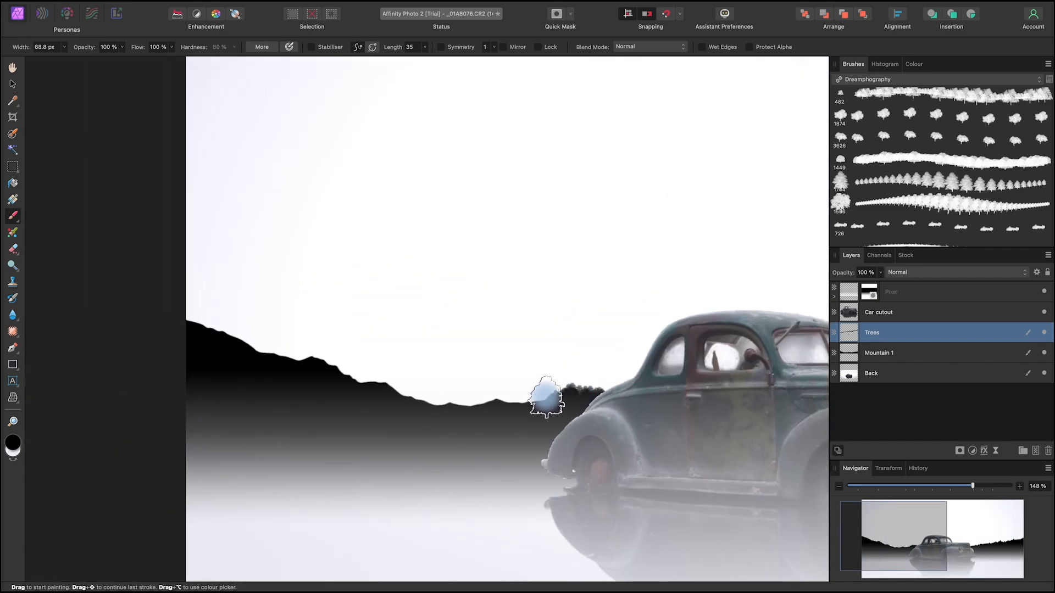
left_click(548, 397)
left_click_drag(538, 400, 511, 406)
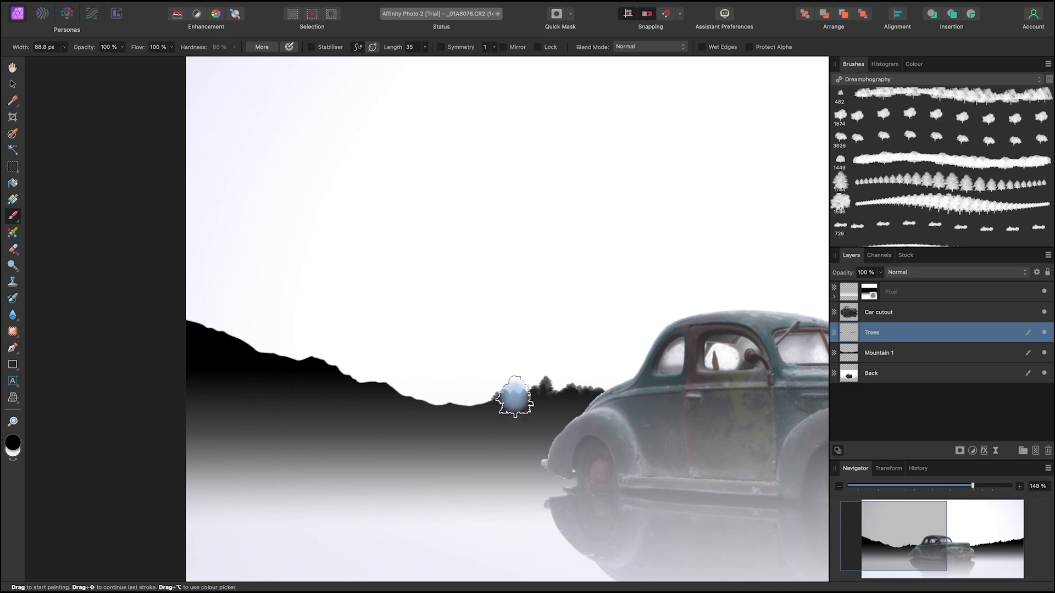
mouse_move(500, 405)
left_mouse_down()
mouse_move(419, 401)
mouse_move(385, 379)
mouse_move(289, 356)
mouse_move(309, 351)
mouse_move(273, 353)
mouse_move(240, 335)
mouse_move(257, 351)
mouse_move(193, 315)
left_mouse_up()
Step: Switch to the rounded bushy tree stamp (1874) and add black trees along the ridge beyond the bonnet at 54.9 px width
key("space")
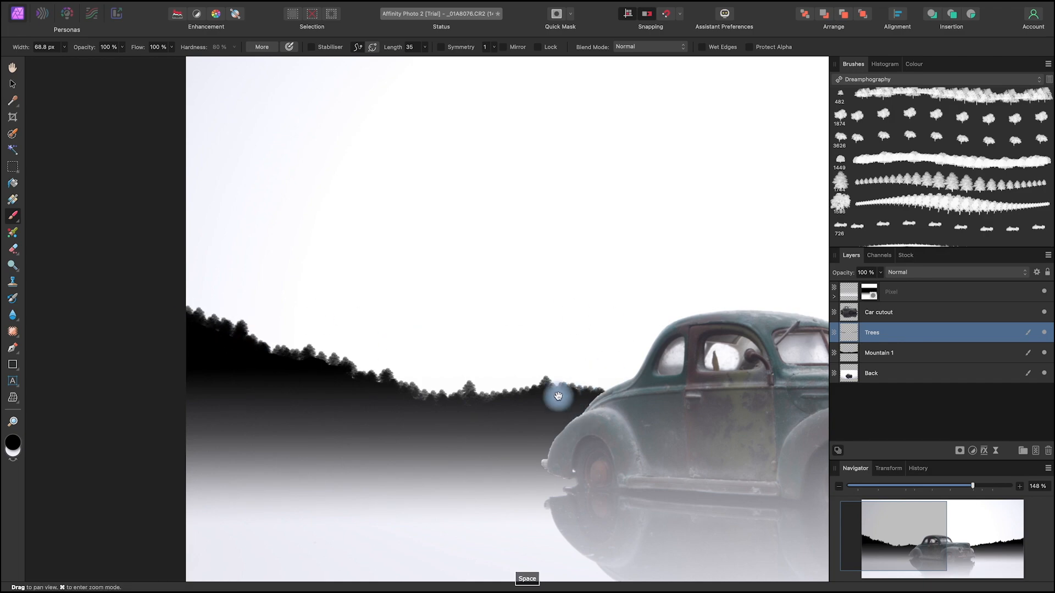
left_click_drag(704, 436, 471, 407)
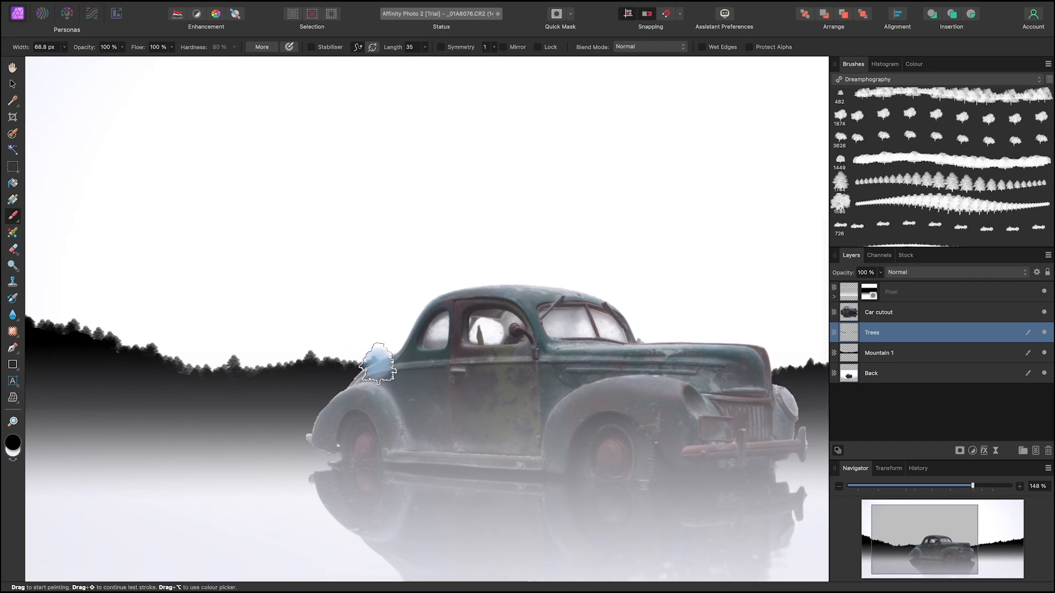
left_click(909, 331)
key("space")
left_click_drag(742, 424, 502, 423)
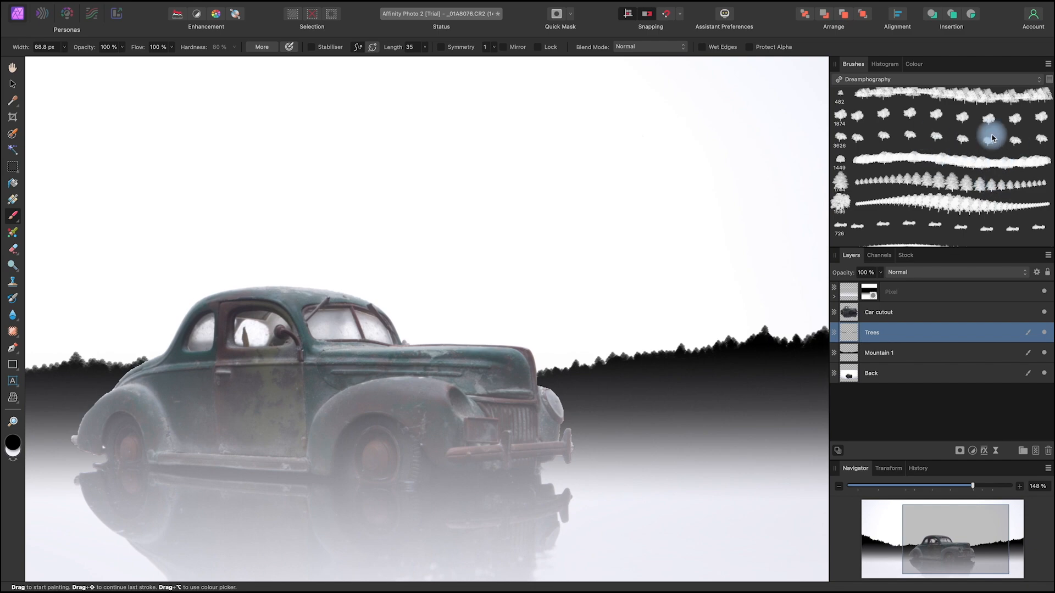
double_click(935, 115)
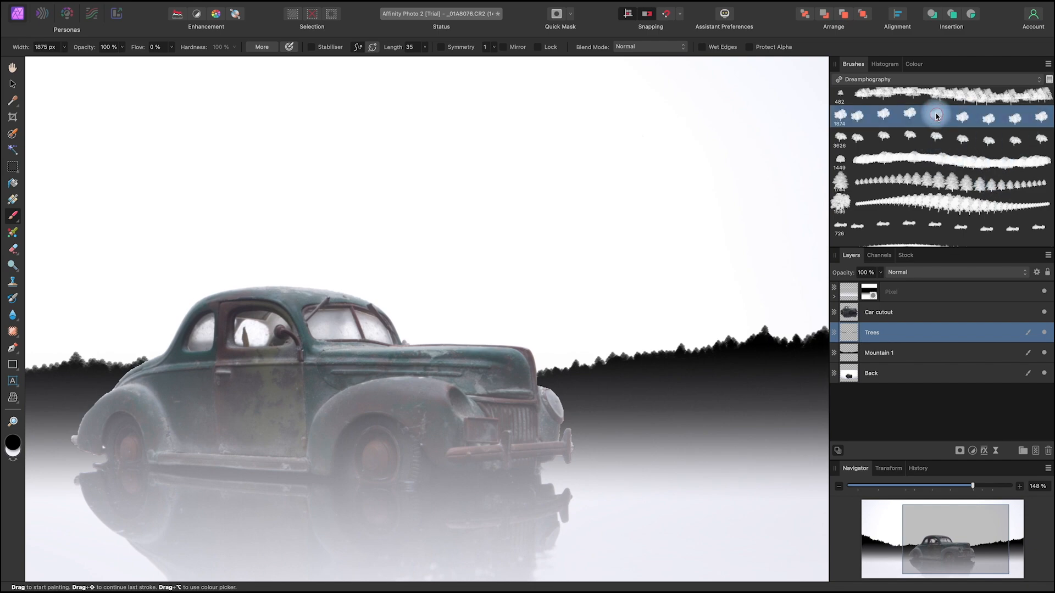
left_click(658, 426)
left_click_drag(673, 355, 577, 364)
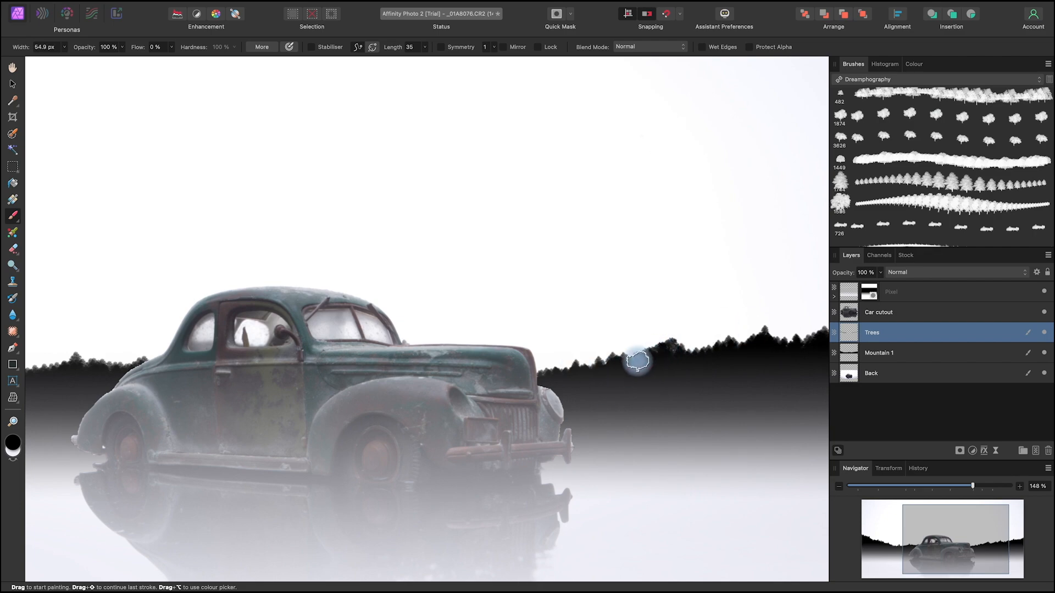
key("space")
left_click_drag(729, 413, 484, 456)
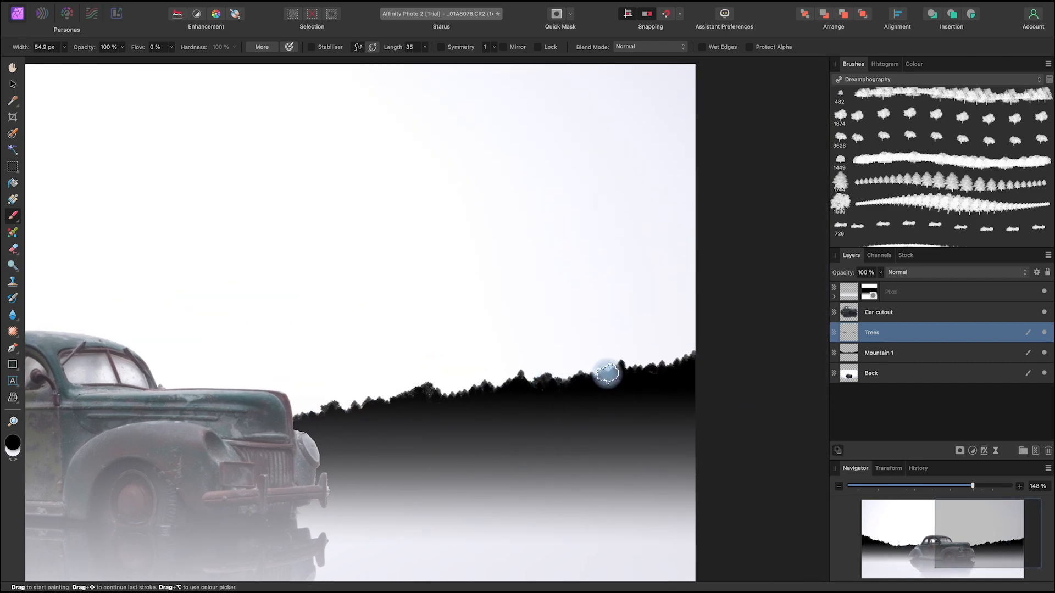
Step: Fill in the tree line behind the car's rear with bushy tree stamps, reducing the brush width to 36.6 px towards the image edge
key("space")
left_click_drag(448, 431, 782, 452)
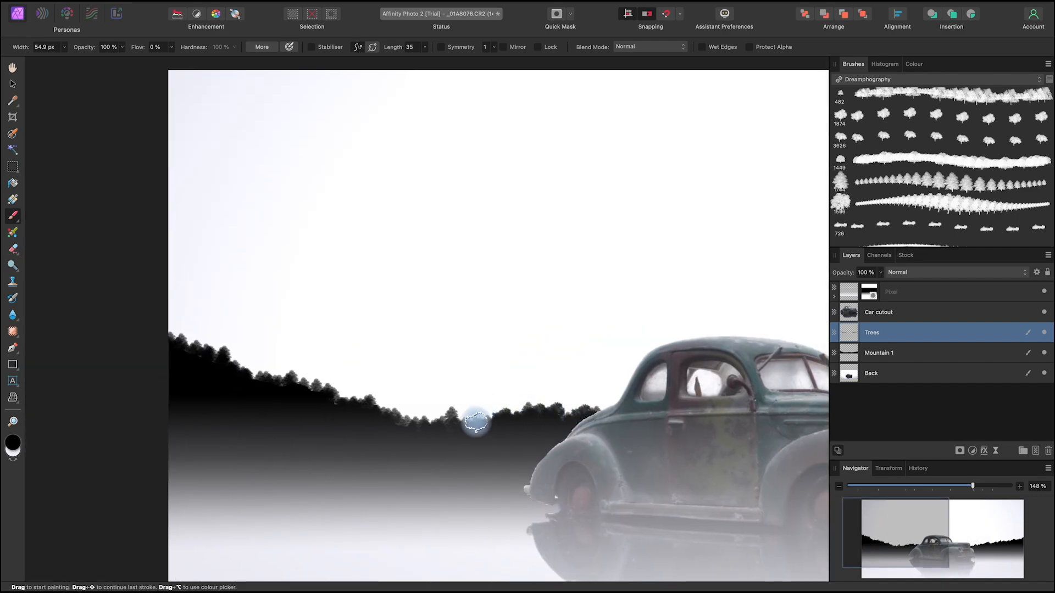
left_click_drag(451, 422, 446, 423, "ctrl+alt")
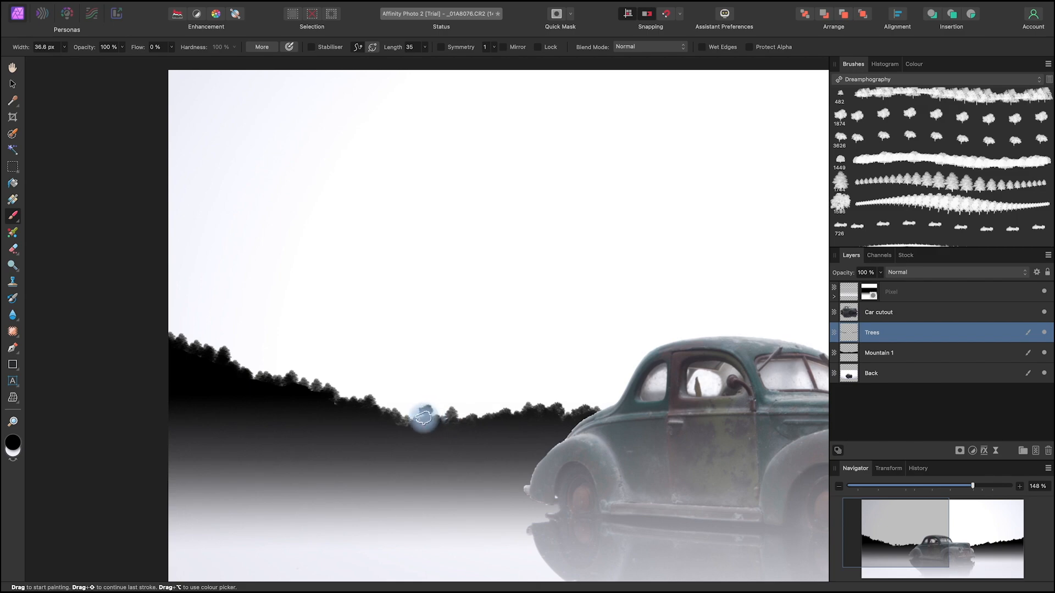
left_click(380, 410)
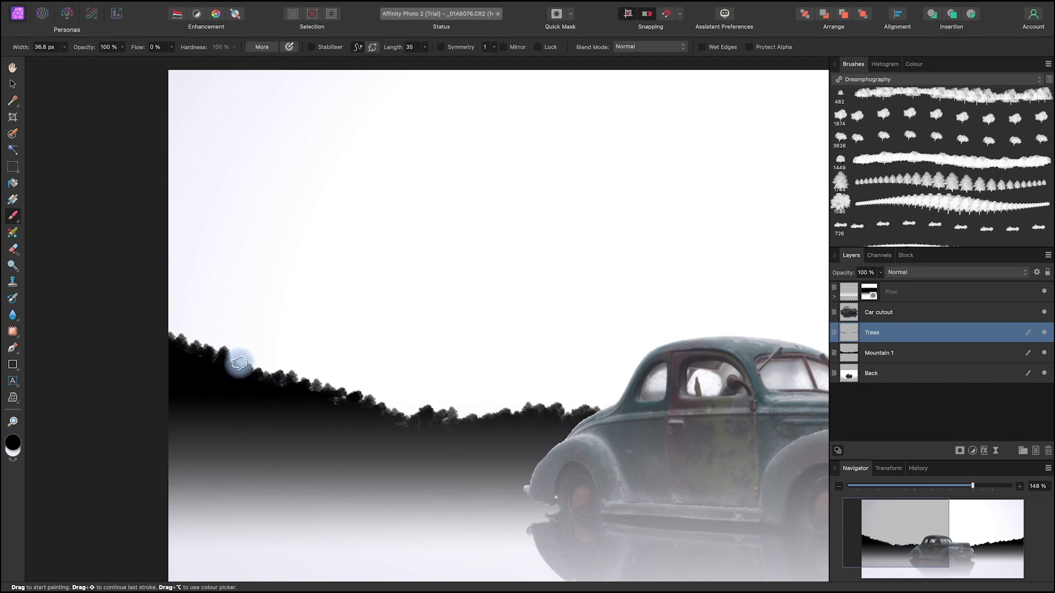
left_click(174, 336)
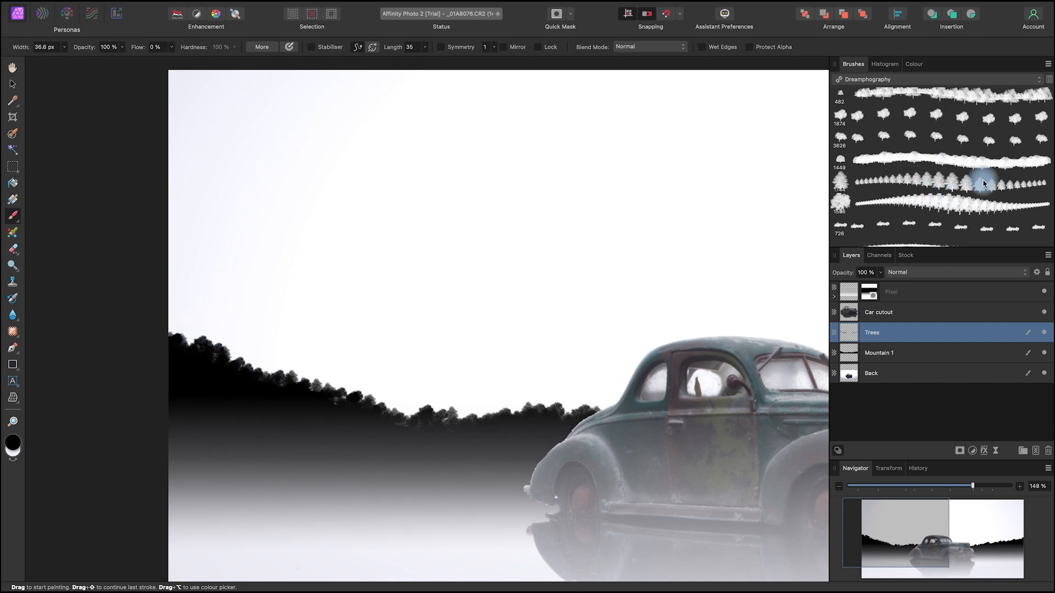
Step: Choose the Tree 8 brush (1449) for the Trees layer and set its width to 79.3 px
double_click(971, 163)
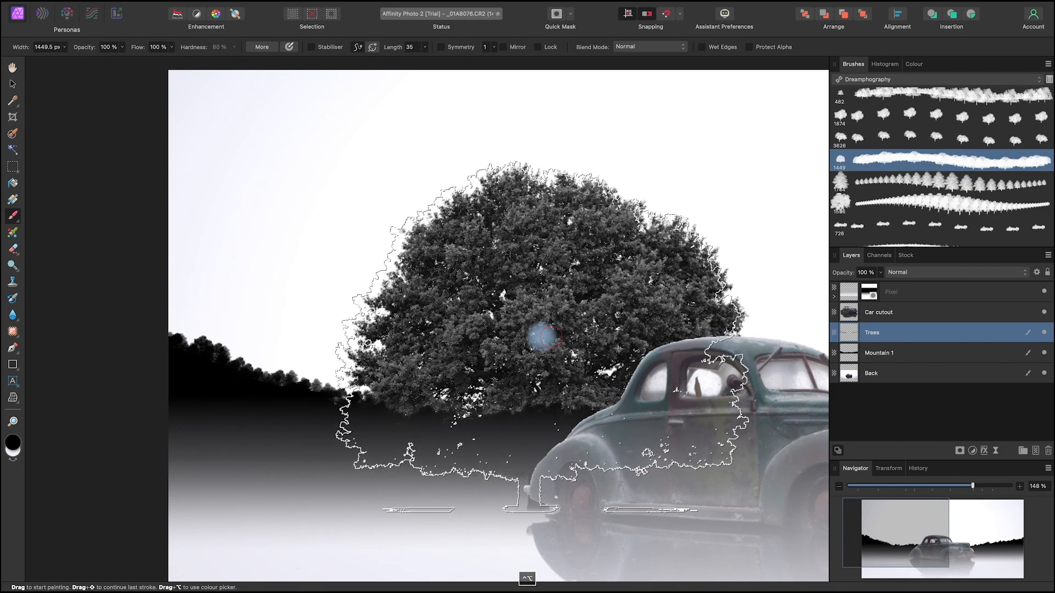
left_click_drag(551, 337, 153, 339)
left_click_drag(506, 372, 444, 382)
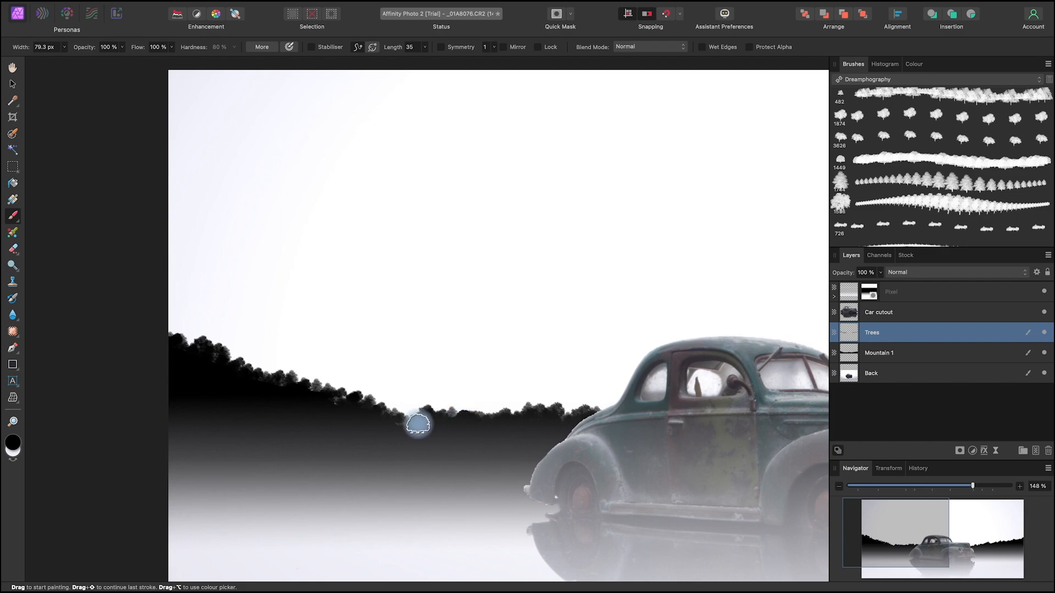
left_click_drag(689, 466, 511, 467)
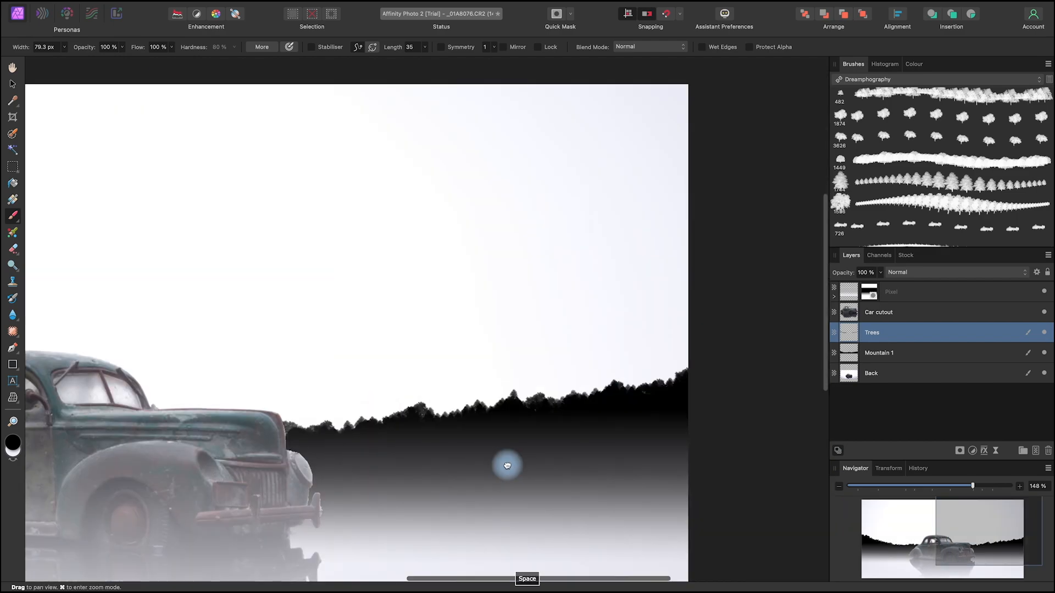
mouse_move(694, 375)
left_mouse_down()
mouse_move(676, 390)
mouse_move(612, 406)
left_mouse_up()
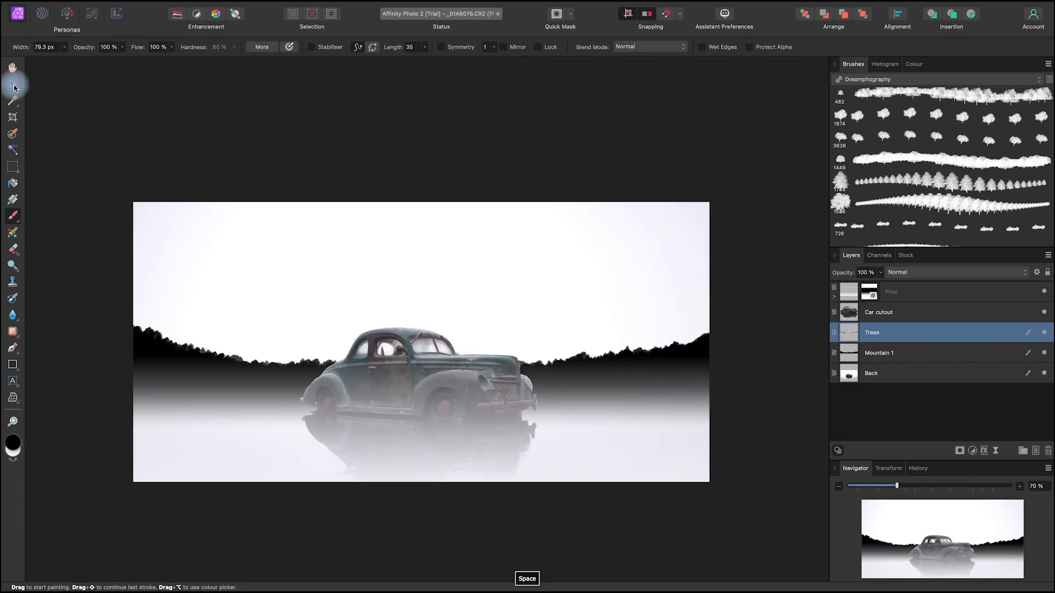
Step: Deselect the Trees layer and examine the tree line on both sides of the car, close up and as a whole
left_click(14, 85)
left_click(749, 404)
left_click_drag(665, 435, 669, 436)
scroll(668, 429, "up", 5)
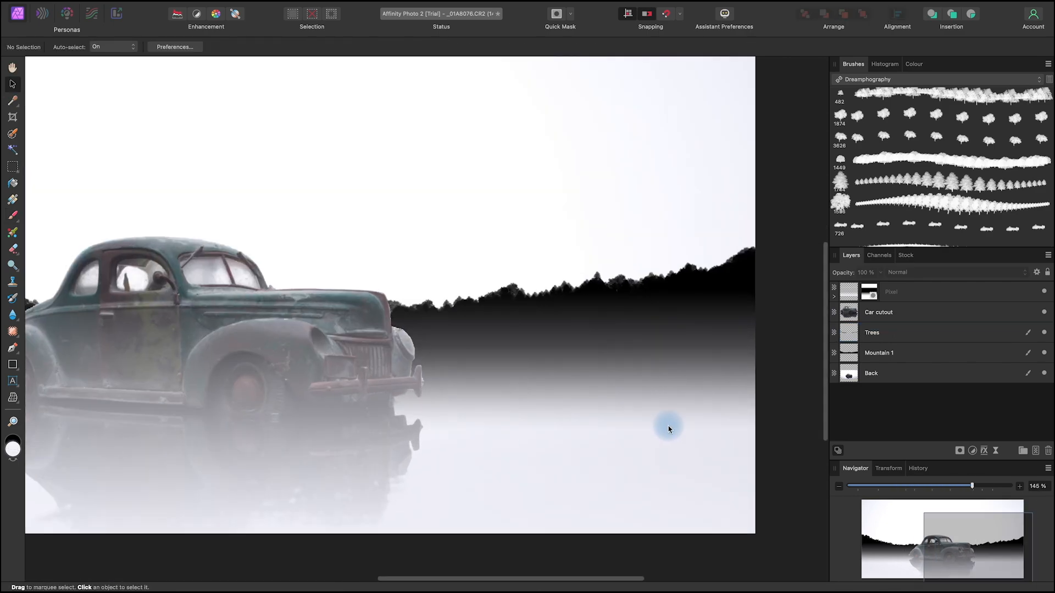
left_click_drag(329, 401, 558, 433)
scroll(560, 434, "down", 3)
scroll(560, 430, "down", 4)
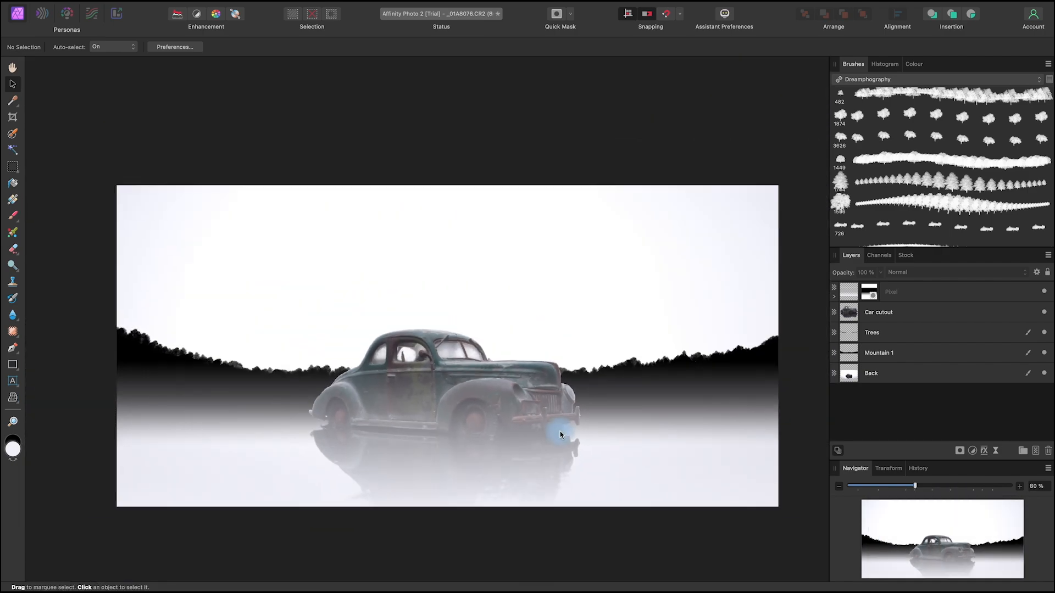
left_click_drag(694, 451, 676, 426)
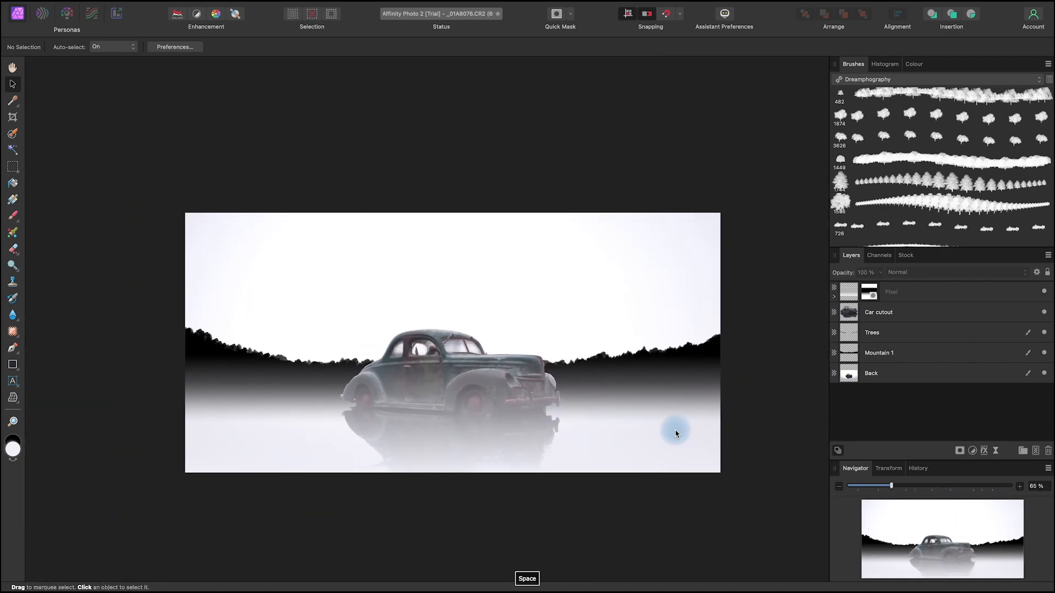
Step: Delete the Car cutout layer and put a duplicate of the Back layer in its place above Trees
left_click(924, 314)
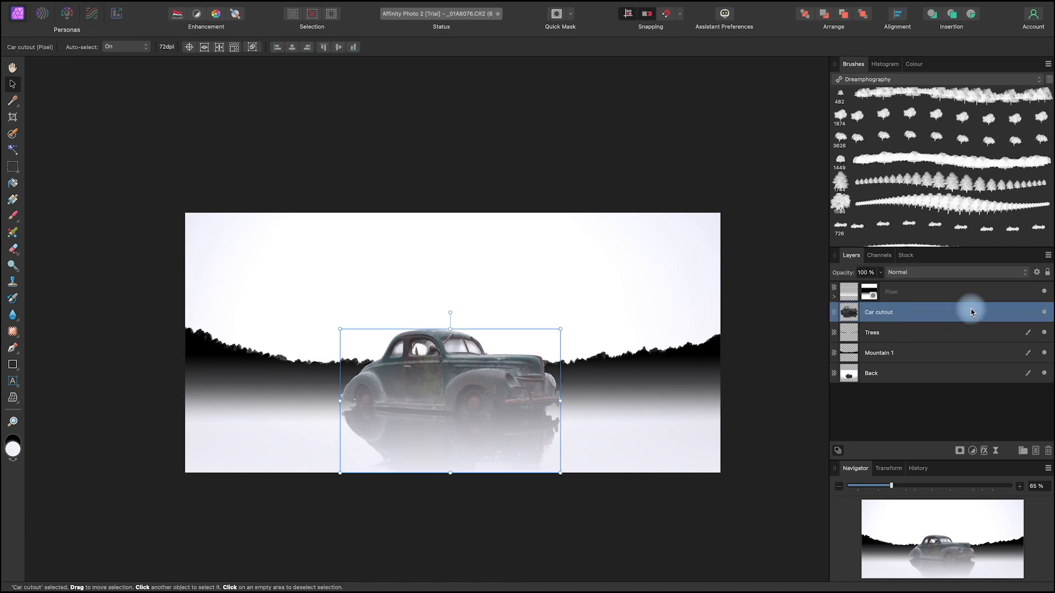
left_click_drag(997, 317, 895, 353)
right_click(914, 355)
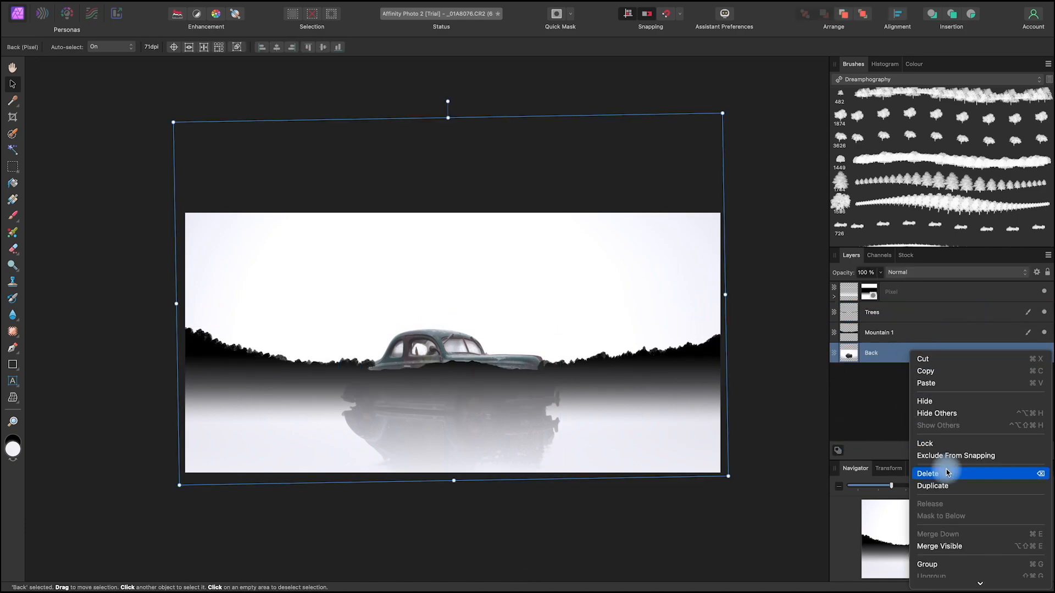
key("Escape")
key("super+j")
left_click_drag(907, 349, 871, 311)
left_click(1041, 317)
left_click(1041, 317)
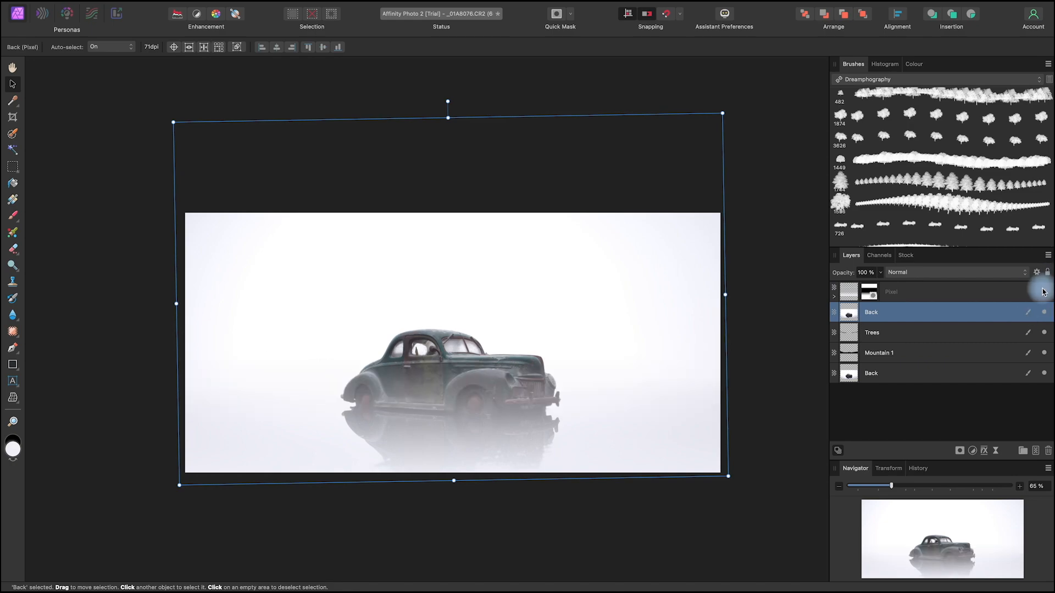
Step: Hide the Pixel fog layer, the Trees layer and the Mountain 1 layer
left_click(1045, 292)
left_click(1043, 334)
left_click(1043, 353)
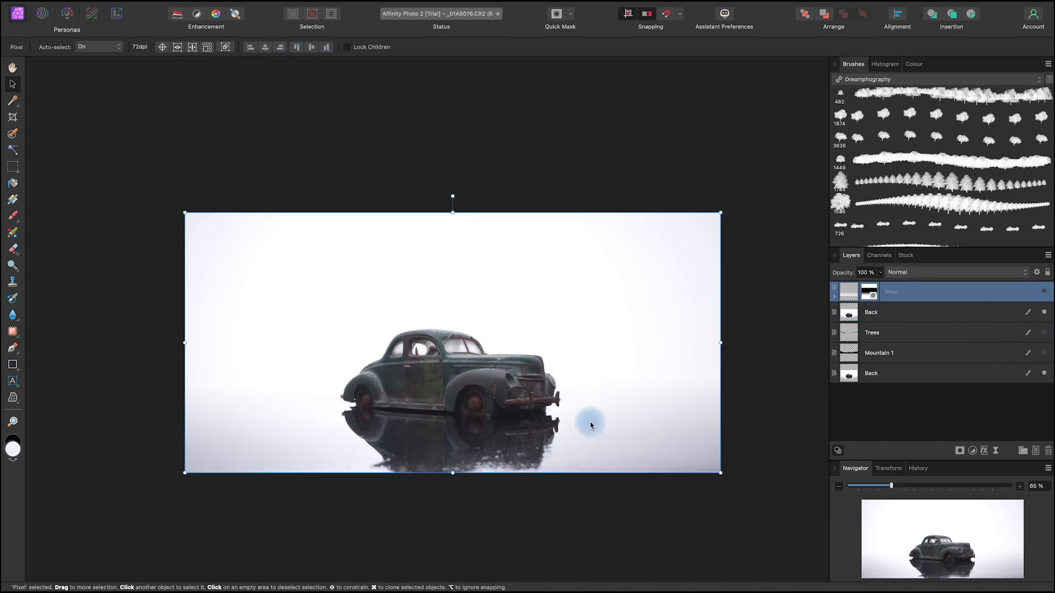
Step: Select the car and its reflection on the upper Back layer with the Selection Brush
left_click(893, 312)
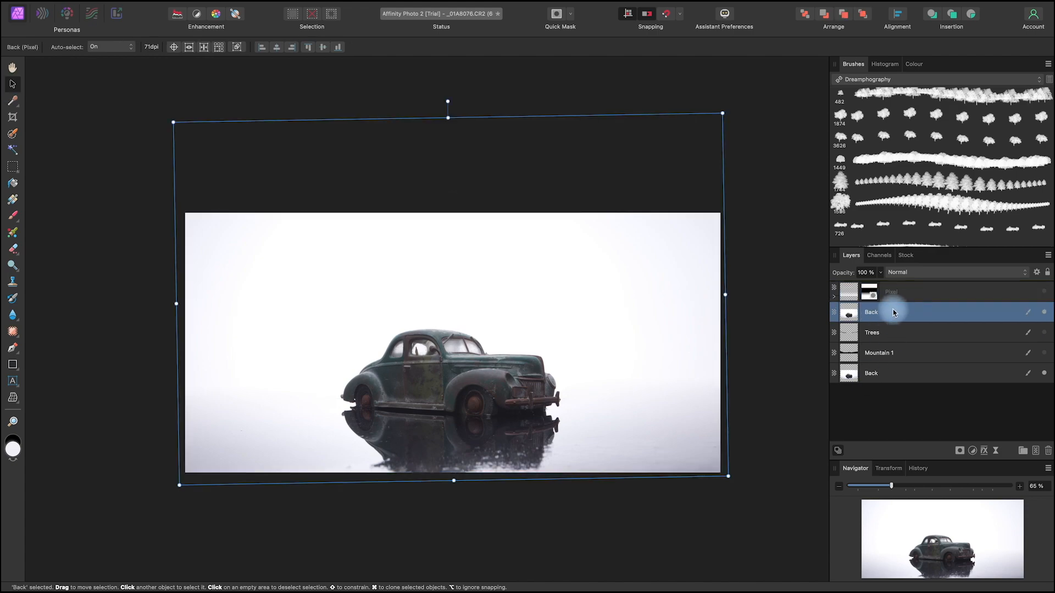
left_click(13, 133)
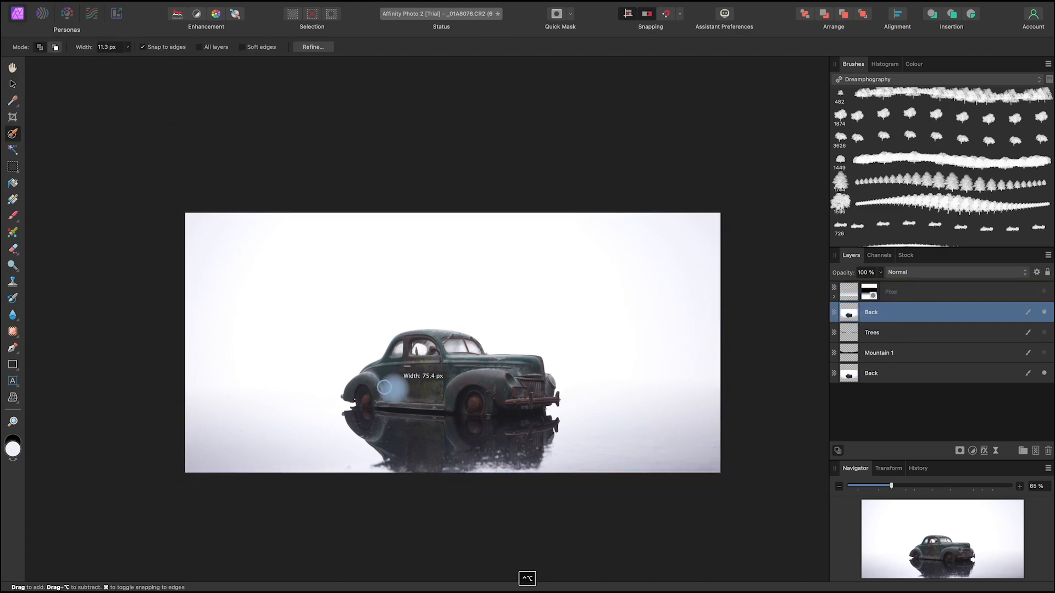
scroll(392, 387, "up", 5)
mouse_move(343, 386)
left_mouse_down()
mouse_move(565, 348)
mouse_move(527, 305)
mouse_move(613, 351)
mouse_move(655, 357)
mouse_move(651, 395)
mouse_move(669, 393)
mouse_move(619, 401)
mouse_move(534, 373)
mouse_move(529, 388)
mouse_move(579, 415)
mouse_move(567, 477)
mouse_move(448, 479)
mouse_move(356, 448)
left_mouse_up()
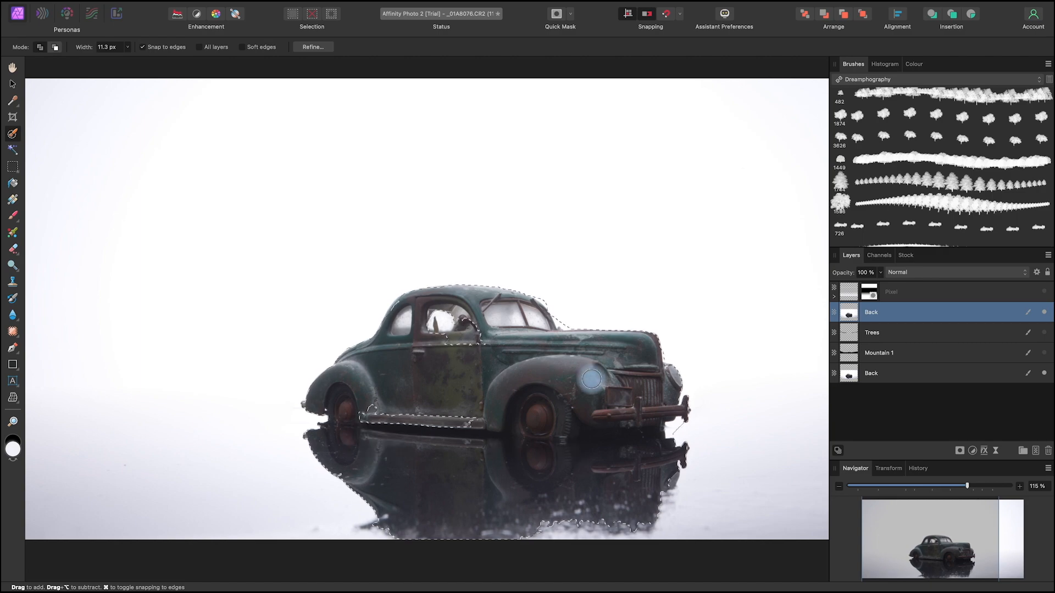
Step: Subtract the background beside the front bumper and its reflection from the selection, and add the side window and running board
scroll(584, 376, "up", 5)
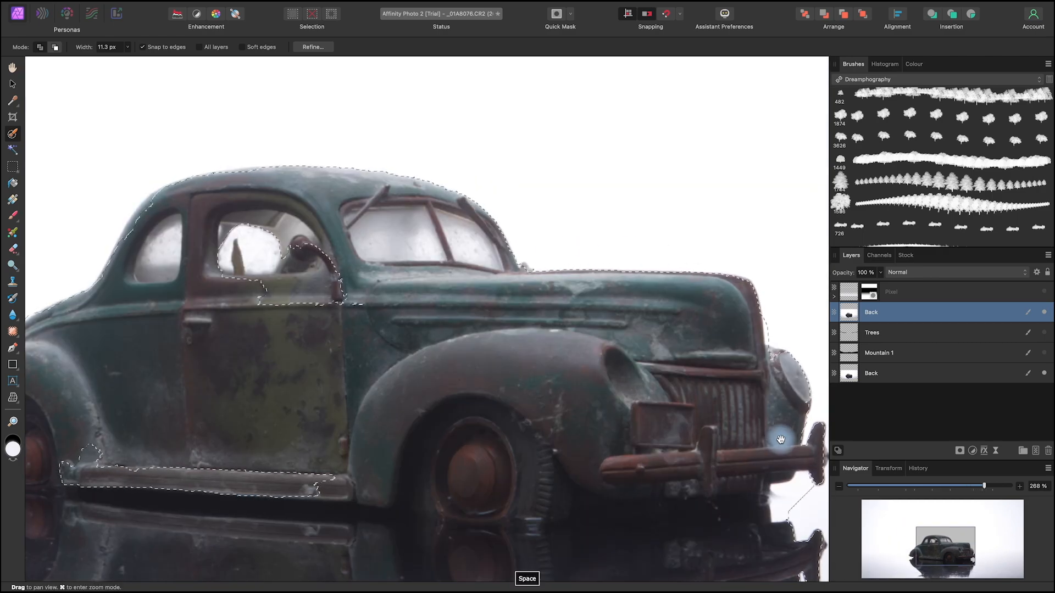
left_click_drag(777, 435, 555, 440)
scroll(572, 417, "down", 3)
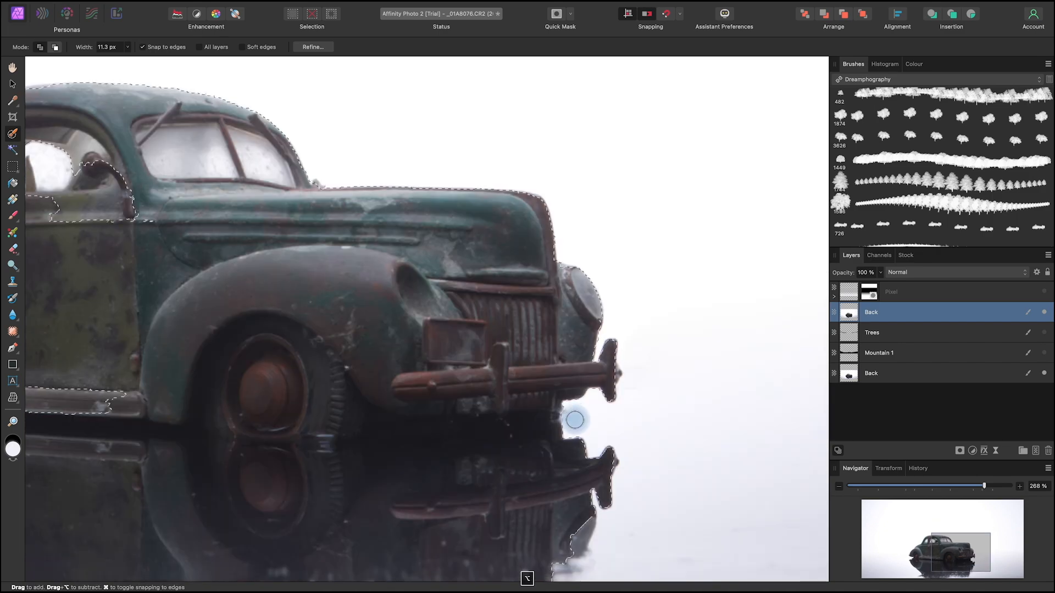
left_click_drag(593, 427, 584, 518)
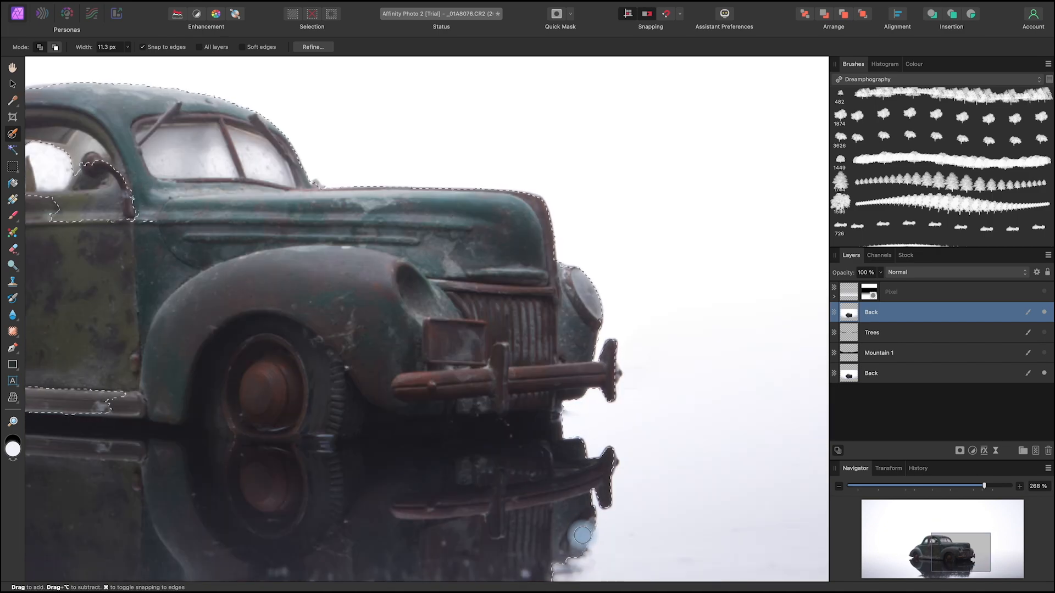
left_click_drag(396, 420, 821, 470)
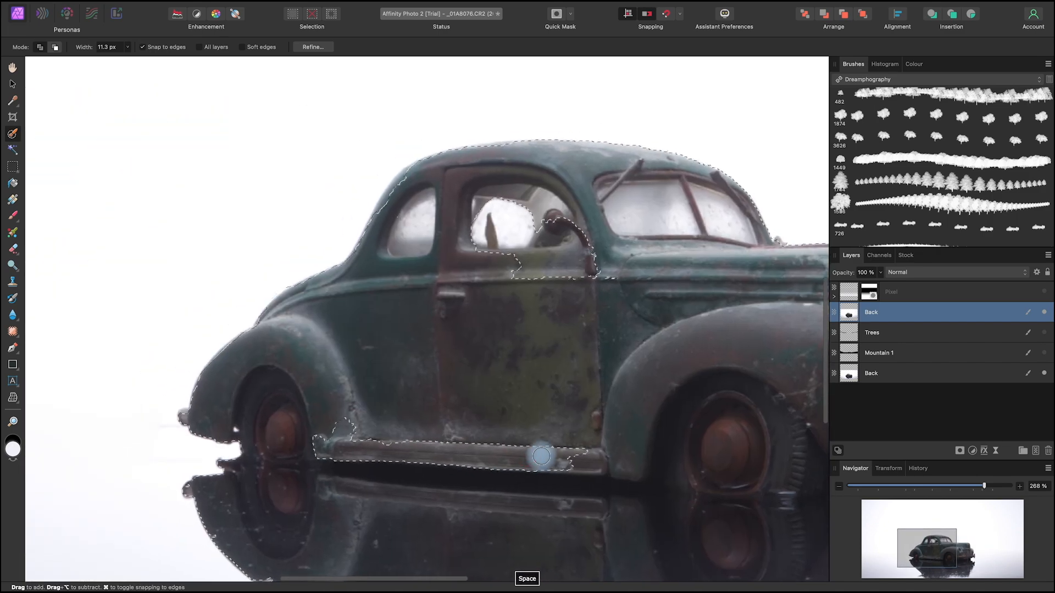
left_click_drag(755, 423, 718, 436)
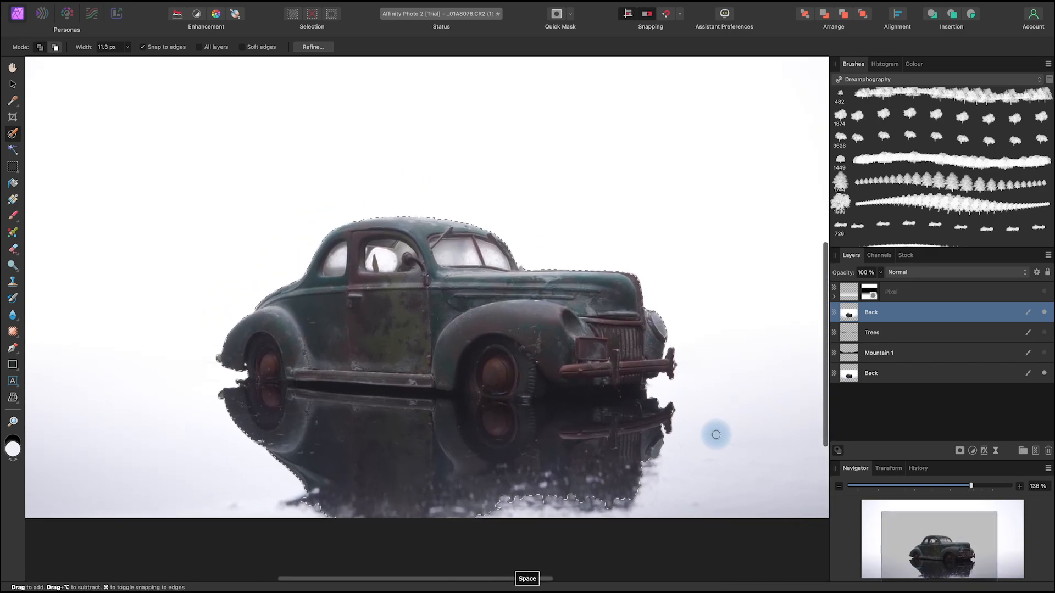
Step: Start refining the car selection with matte edges, setting the Matte adjustment brush to 79 px
left_click(315, 47)
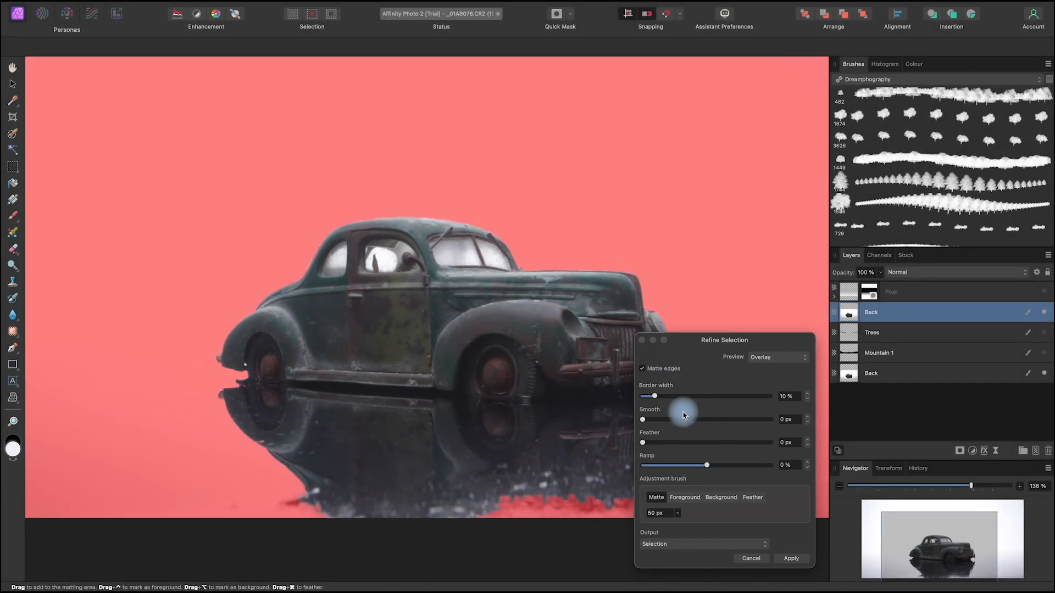
left_click_drag(377, 401, 376, 399)
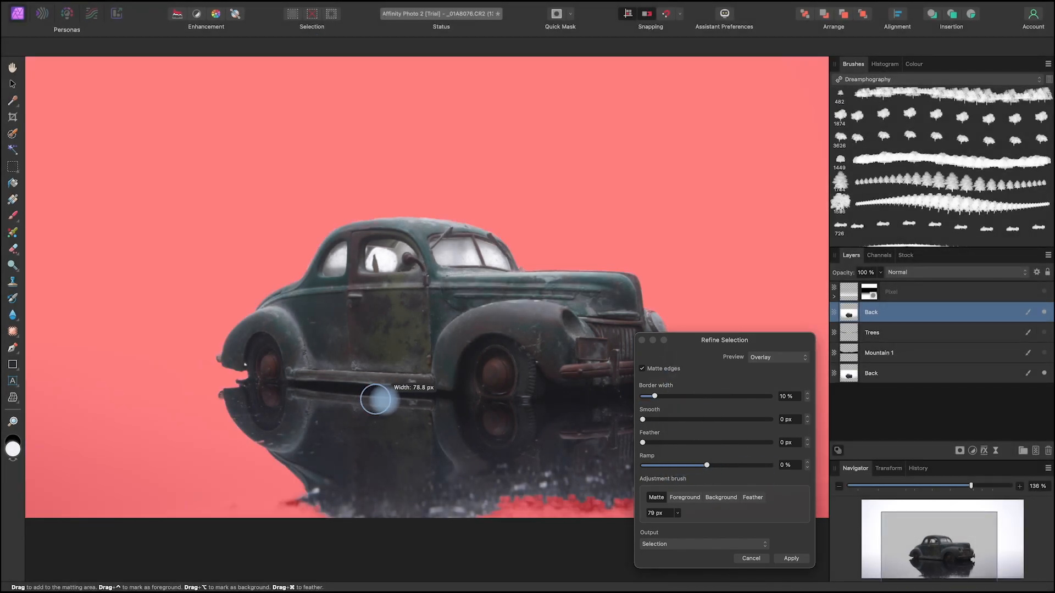
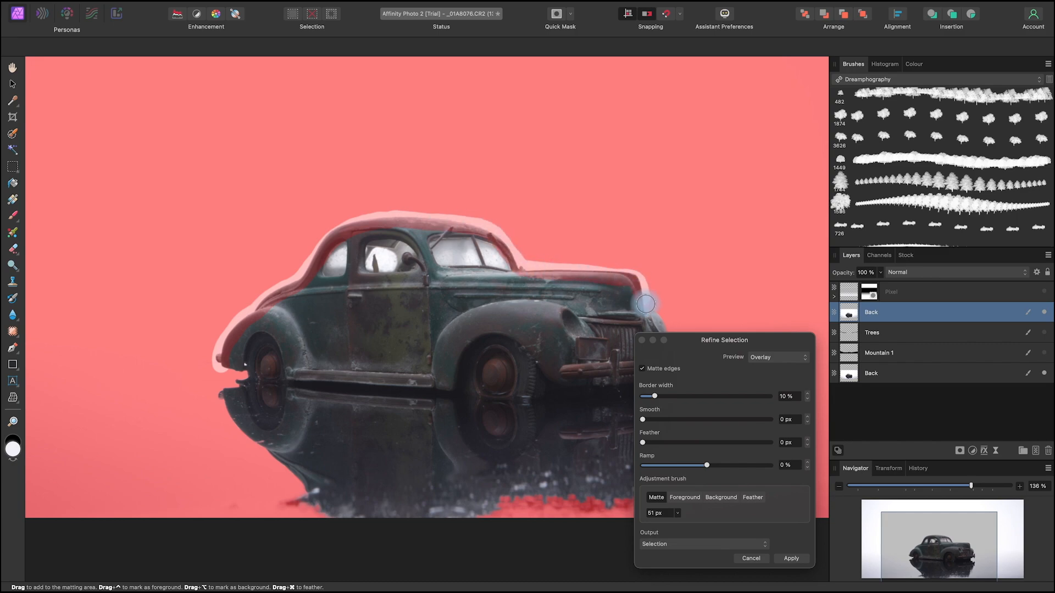
Step: Finish refining the car selection's matte edges with a 10% border width and apply it as a selection
key("space")
scroll(611, 475, "up", 4)
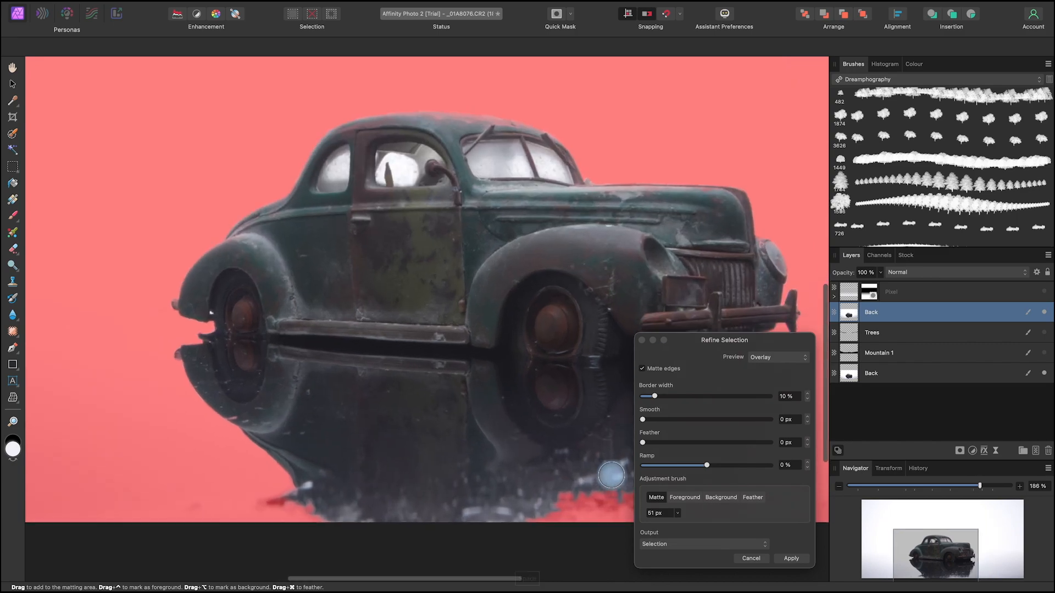
scroll(611, 475, "down", 3)
key("space")
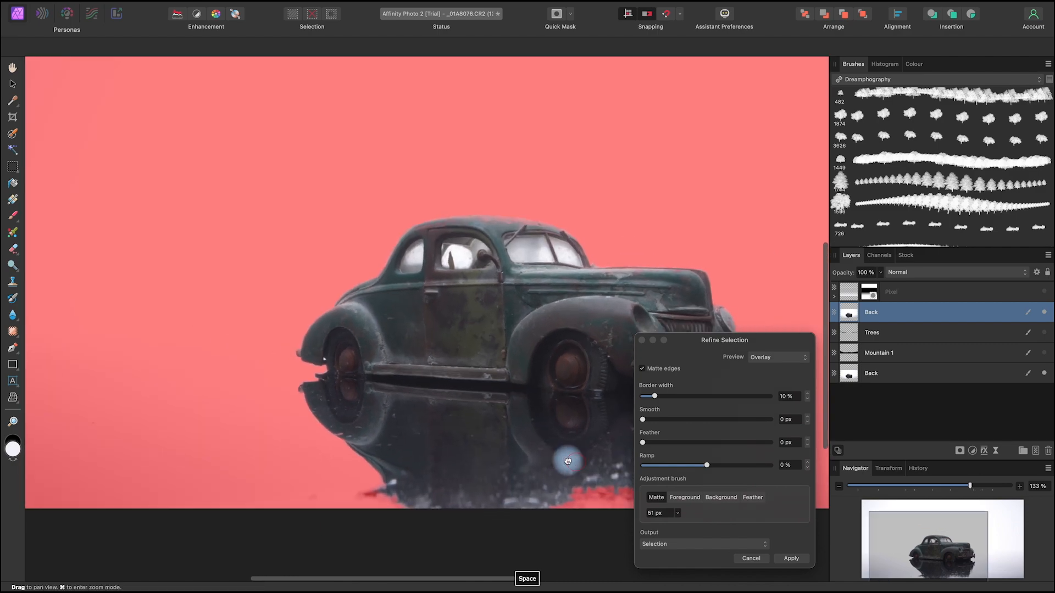
left_click_drag(568, 463, 502, 433)
left_click(796, 557)
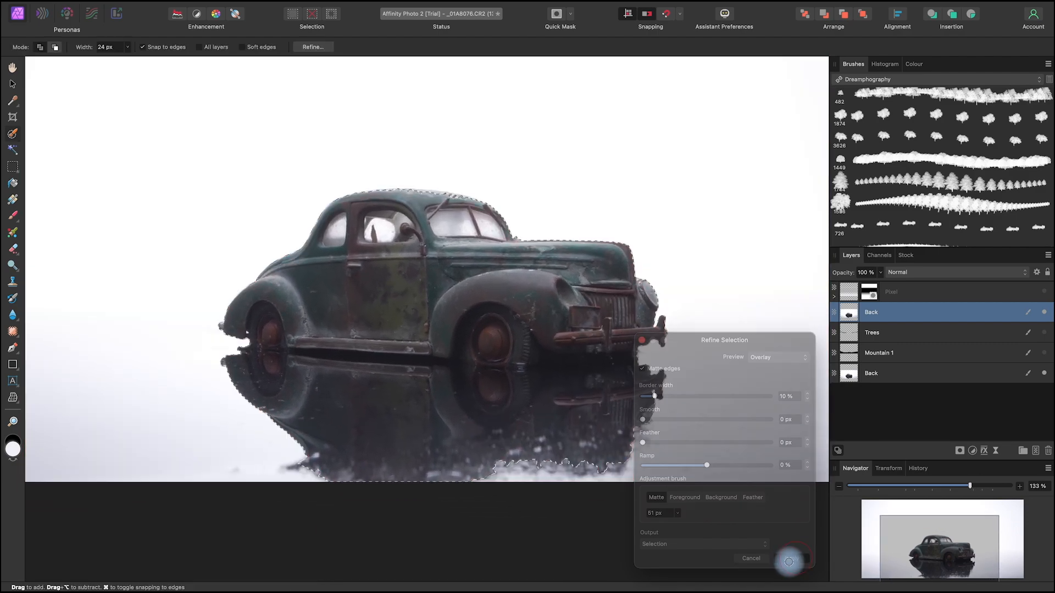
Step: Mask the upper Back layer to the car selection and clear the selection
left_click(961, 450)
left_click(984, 457)
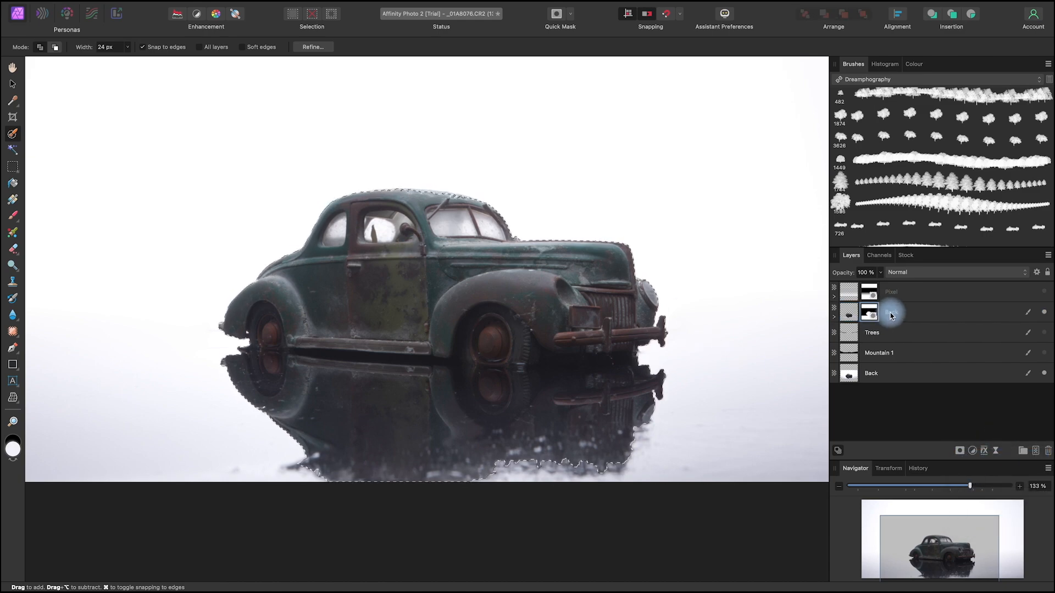
key("space")
mouse_move(643, 403)
left_mouse_down()
mouse_move(683, 454)
mouse_move(668, 441)
left_mouse_up()
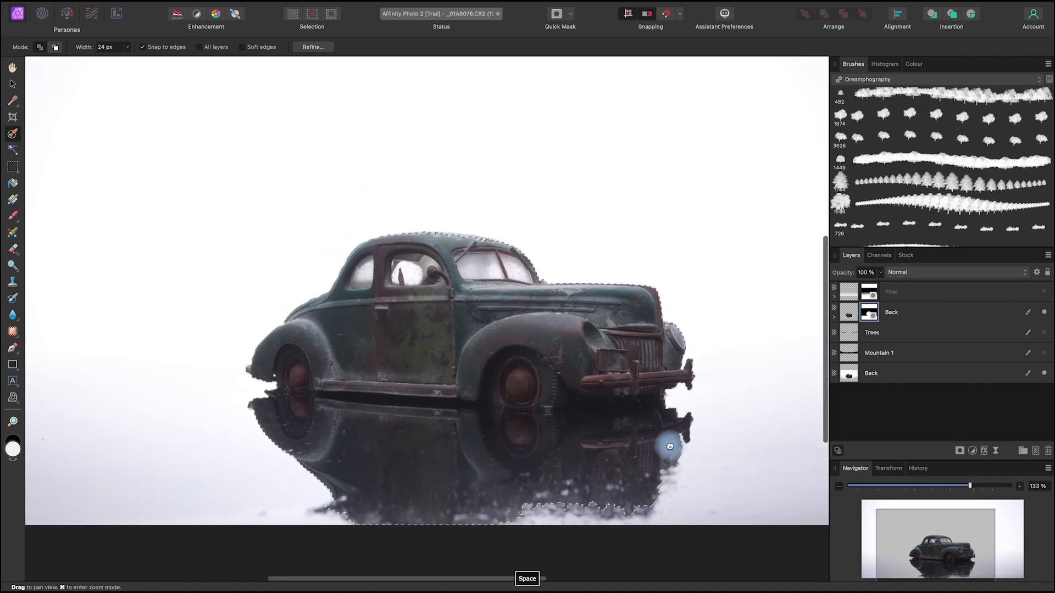
key("super+d")
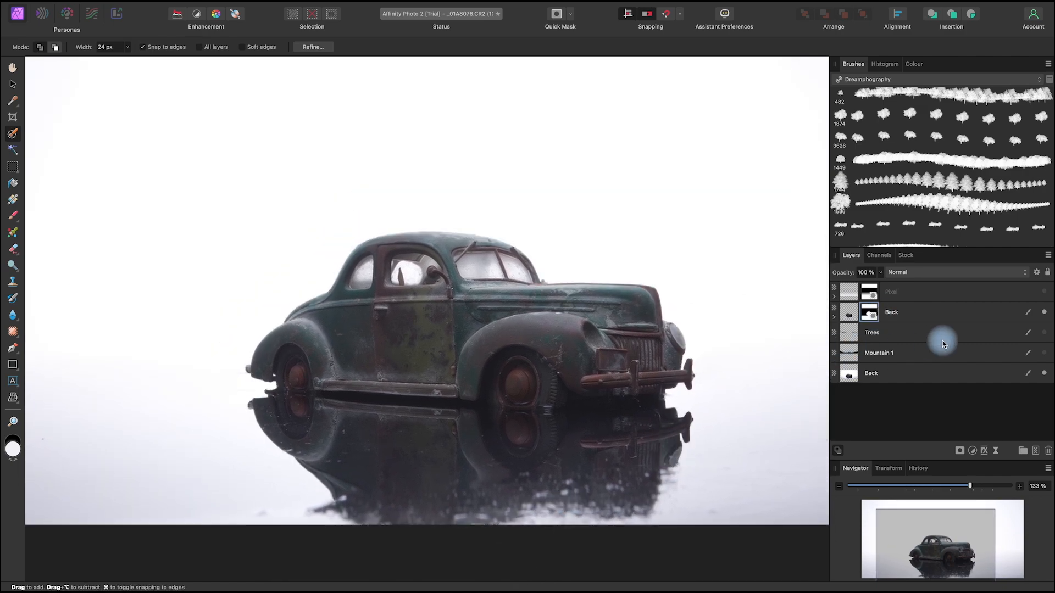
Step: Make the Mountain 1 and Trees layers visible again behind the car
left_click(1044, 353)
left_click(1044, 333)
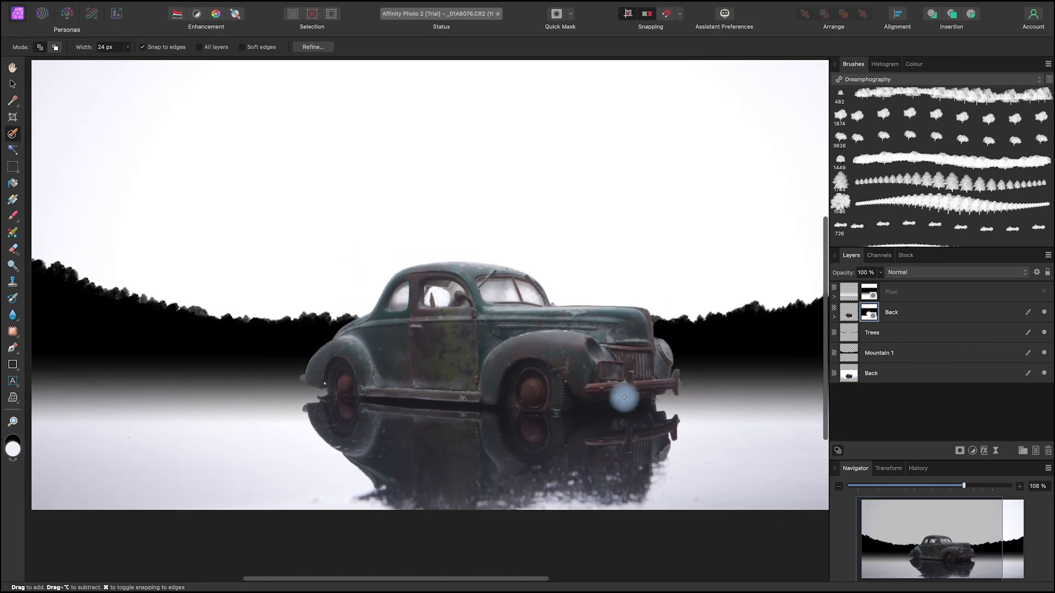
scroll(623, 397, "down", 3)
left_click_drag(733, 490, 655, 467)
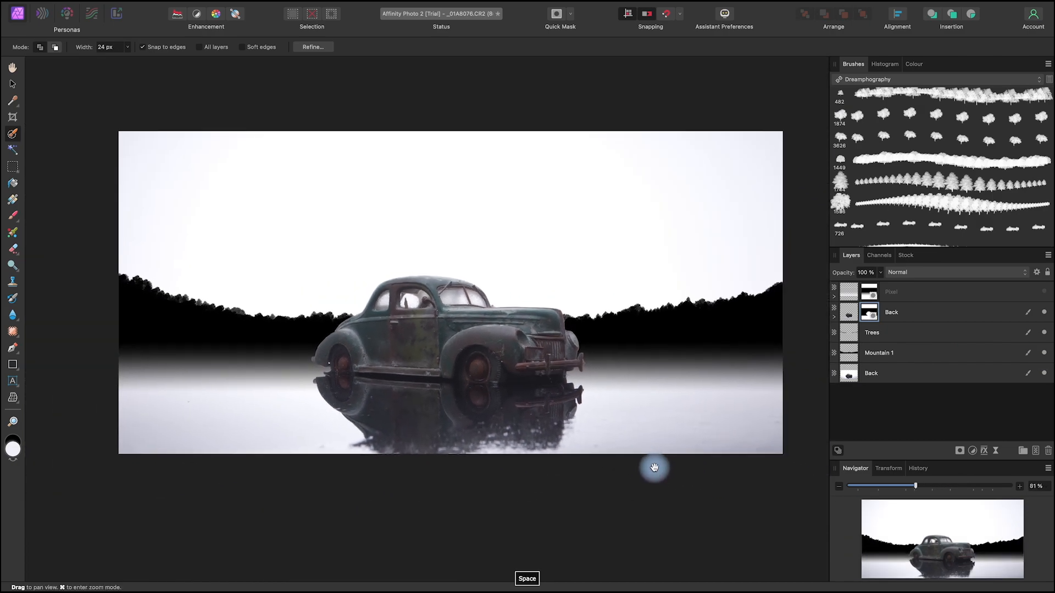
Step: Merge the Trees and Mountain 1 layers into a single layer
left_click(900, 331)
left_click(931, 356)
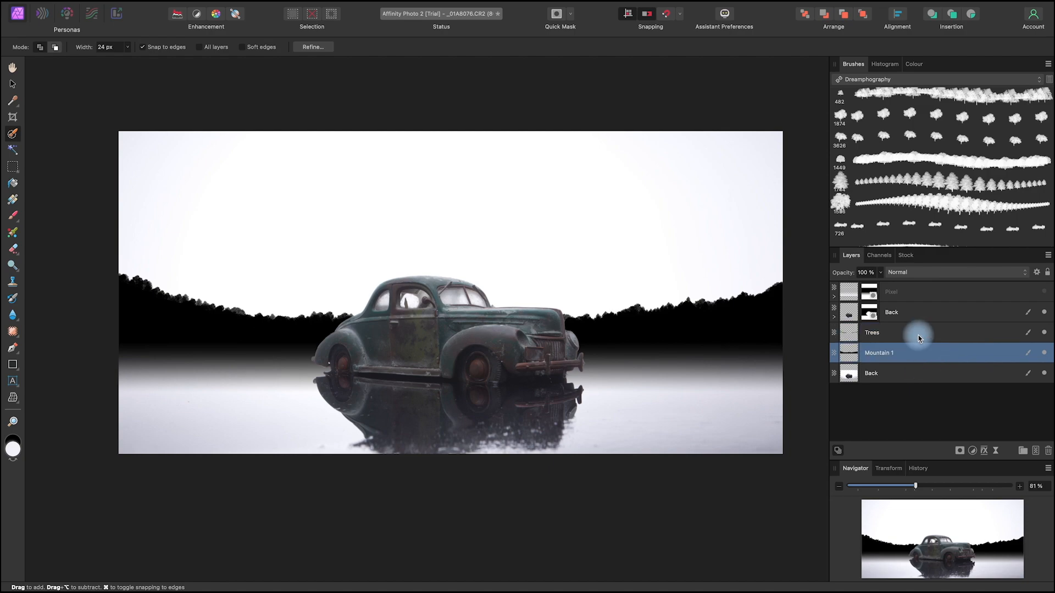
left_click(921, 335, "super")
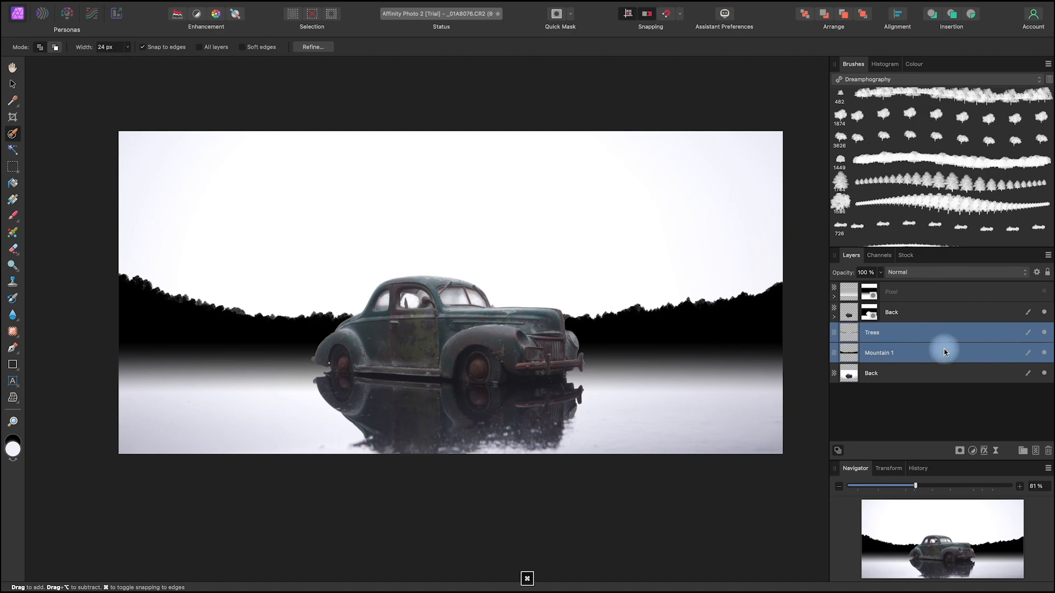
right_click(914, 341)
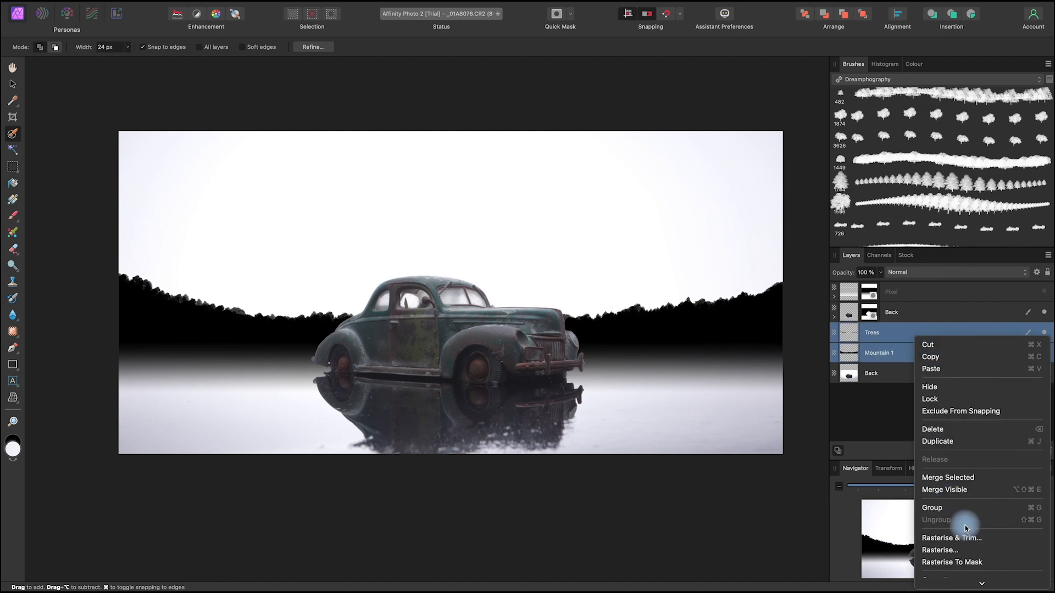
left_click(975, 483)
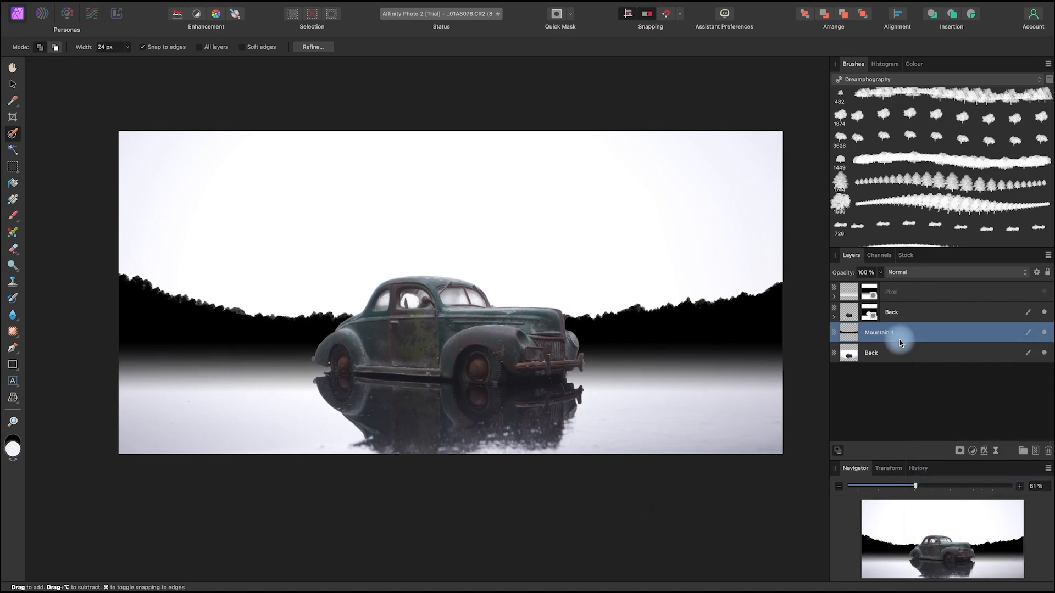
left_click_drag(707, 454, 740, 489)
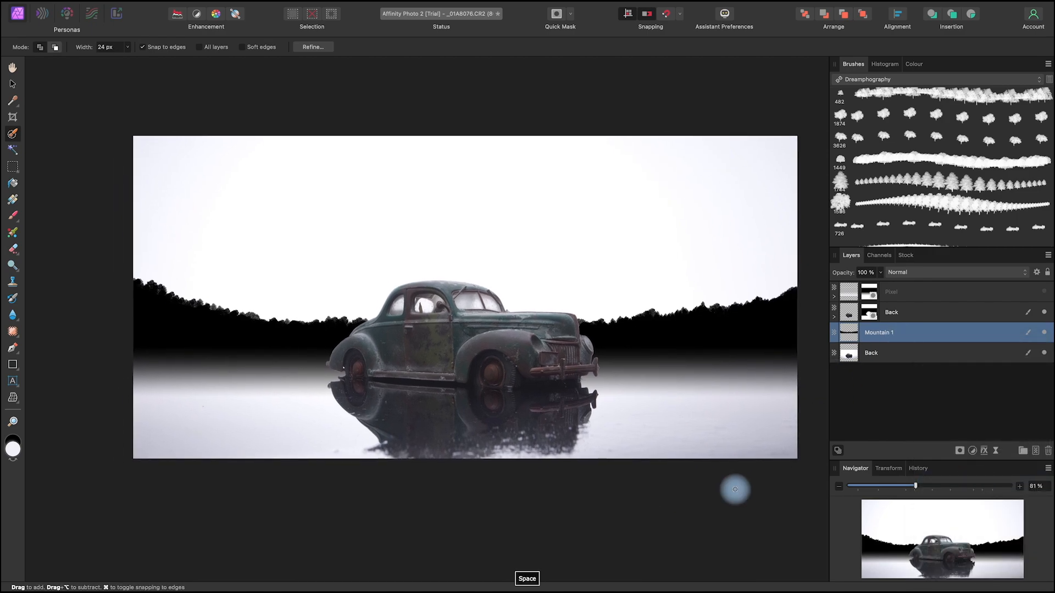
Step: Add a new pixel layer above Mountain 1 and name it Mountain 2
left_click(1035, 450)
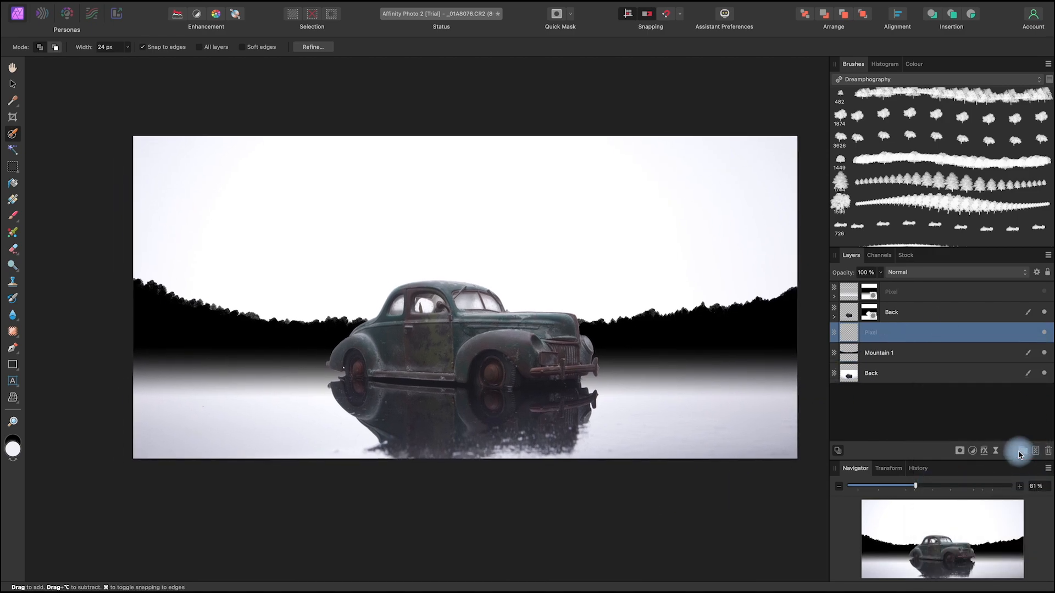
double_click(873, 334)
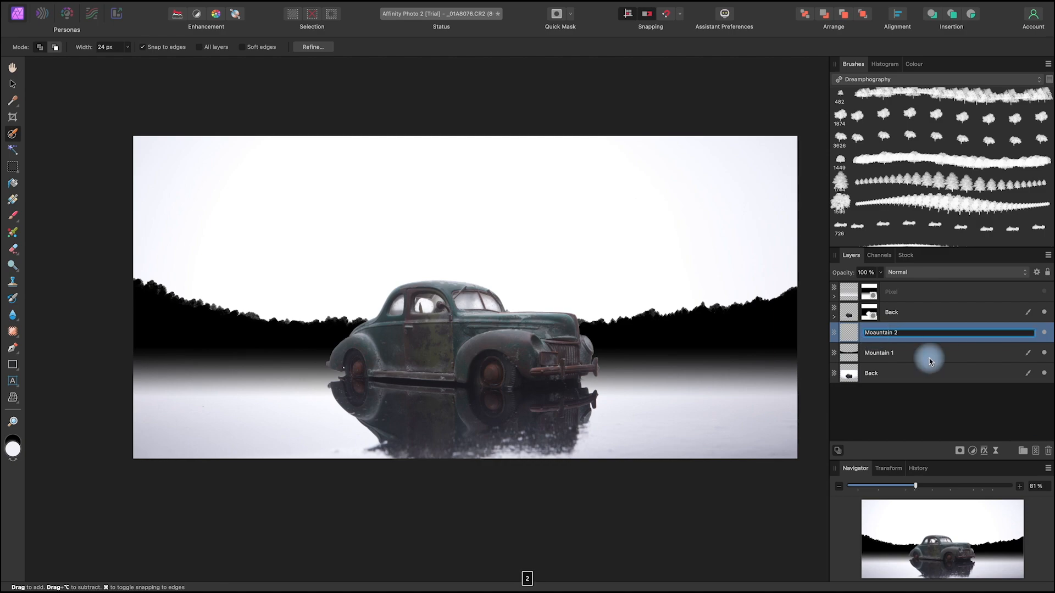
left_click(905, 417)
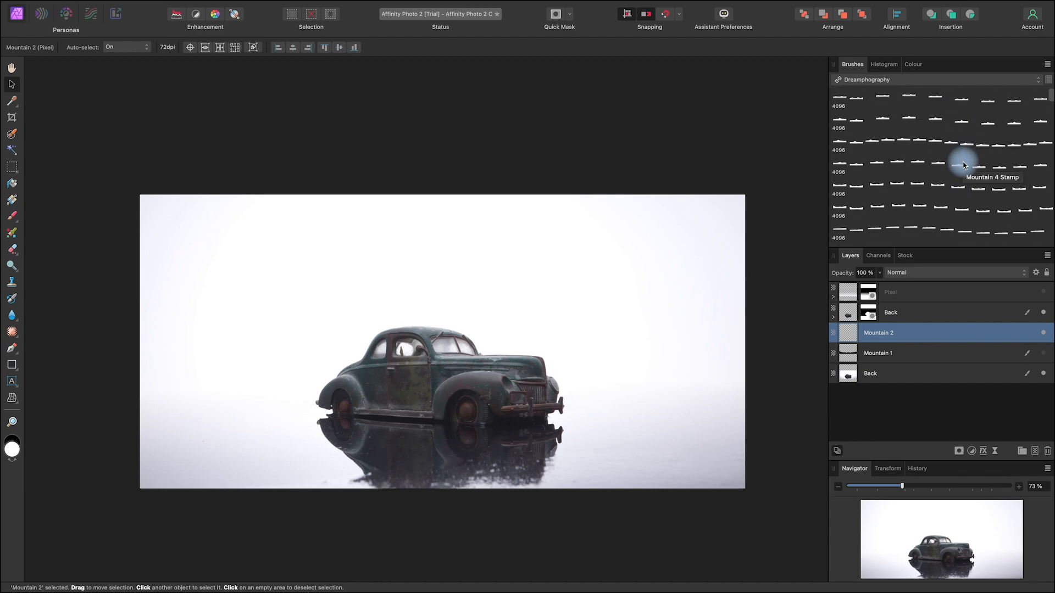
Step: Show Mountain 1 and paint a black mountain range above the car on Mountain 2 with the first 4096 px mountain brush
left_click(928, 102)
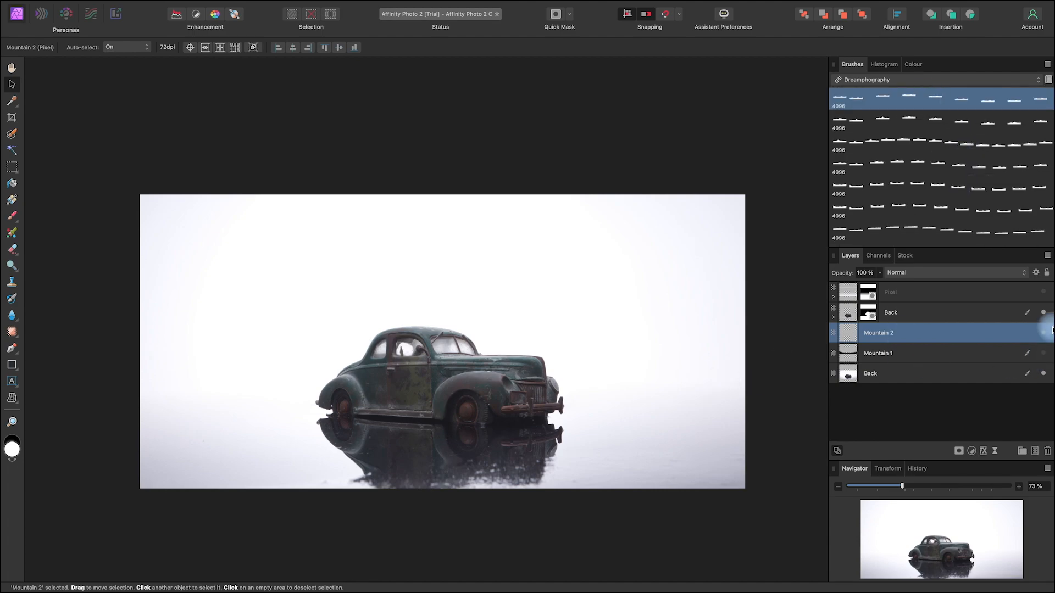
left_click(1043, 354)
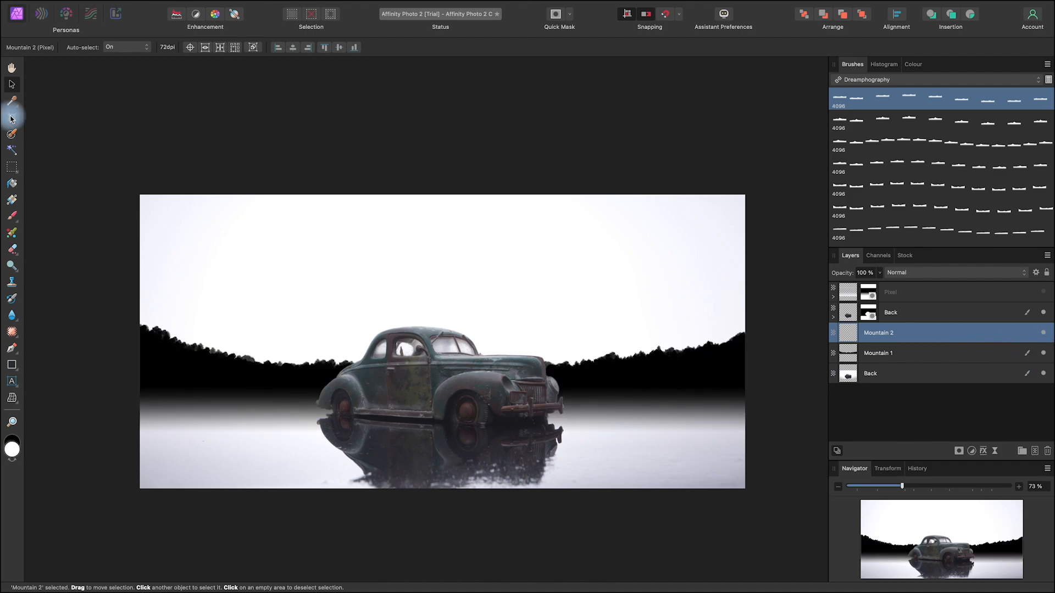
left_click(11, 219)
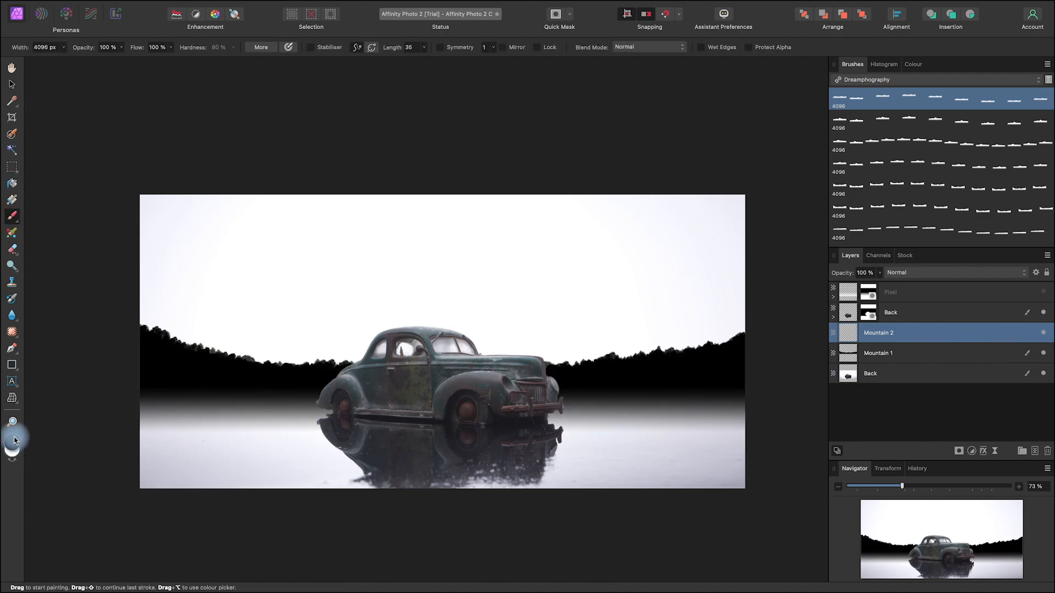
left_click(14, 440)
left_click_drag(497, 313, 263, 316)
left_click_drag(379, 312, 436, 306)
Step: Stretch the Mountain 2 range past both edges of the photo and move it down slightly
left_click(11, 84)
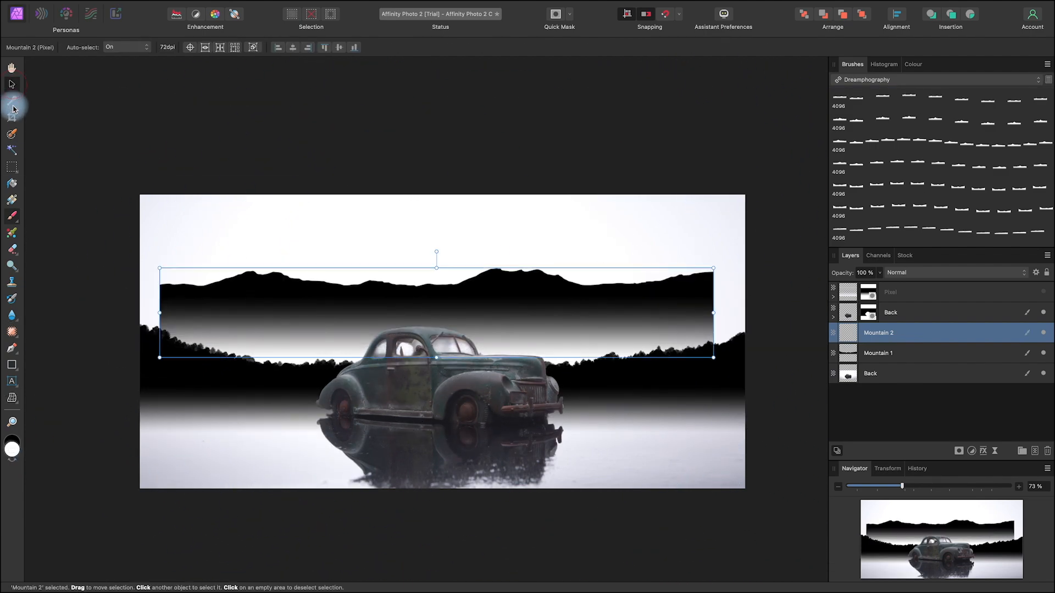
left_click_drag(716, 313, 747, 313)
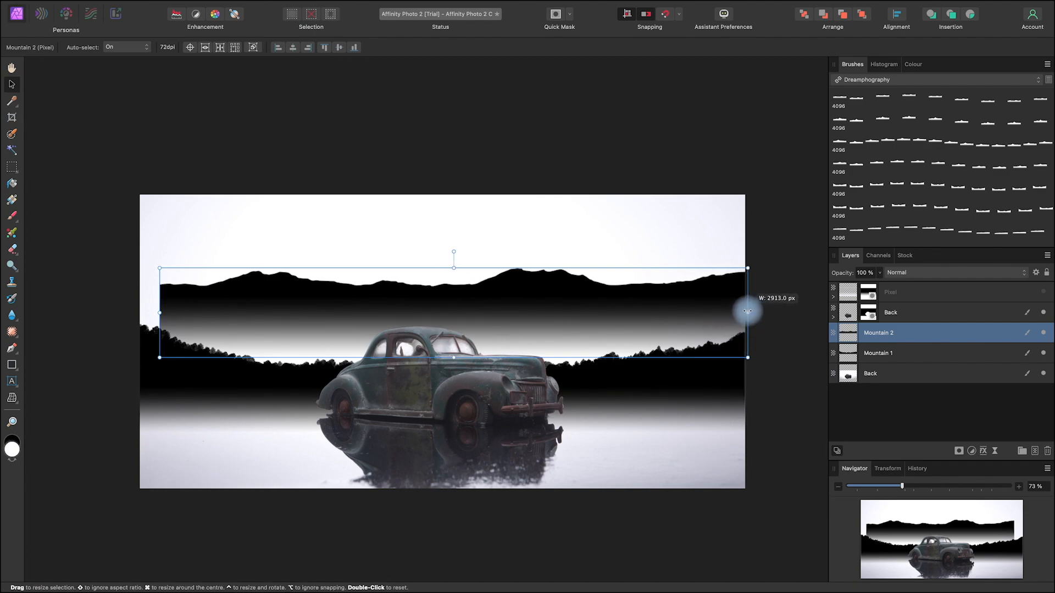
left_click_drag(159, 313, 134, 319)
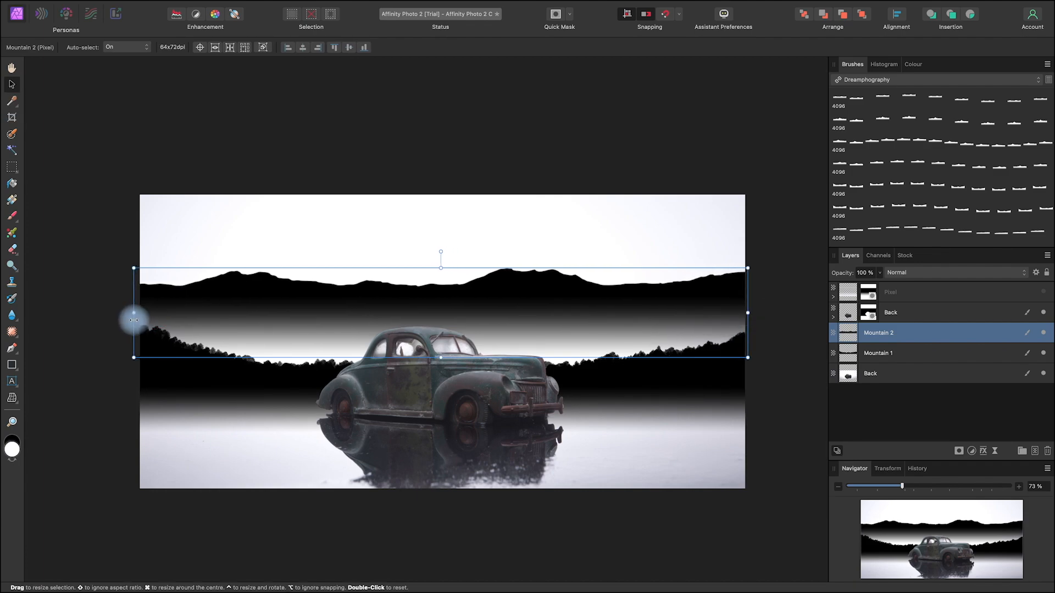
mouse_move(647, 301)
left_mouse_down()
mouse_move(645, 361)
mouse_move(646, 322)
left_mouse_up()
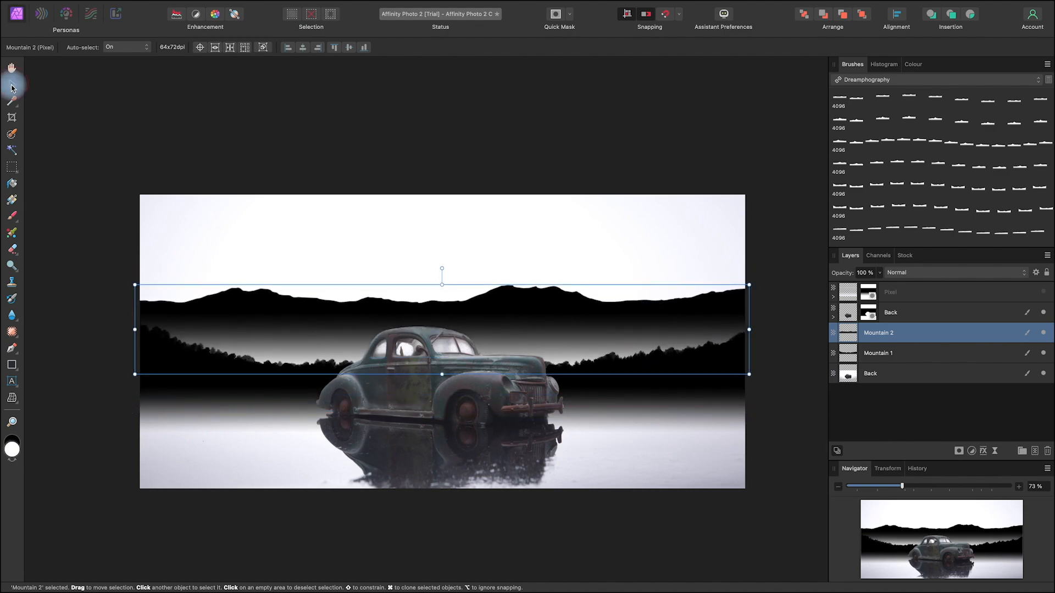
Step: Lower Mountain 2's opacity to 47% and move its range down so the peaks rise just above the tree line
left_click(879, 273)
left_click_drag(880, 284, 827, 289)
left_click_drag(564, 323, 567, 374)
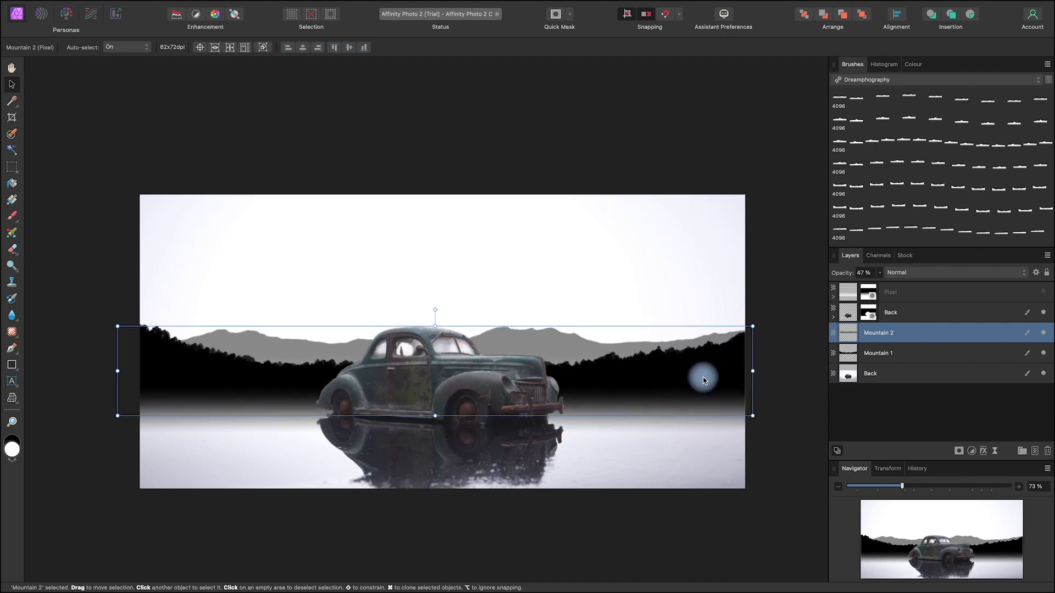
mouse_move(703, 379)
left_mouse_down()
mouse_move(695, 348)
mouse_move(696, 375)
left_mouse_up()
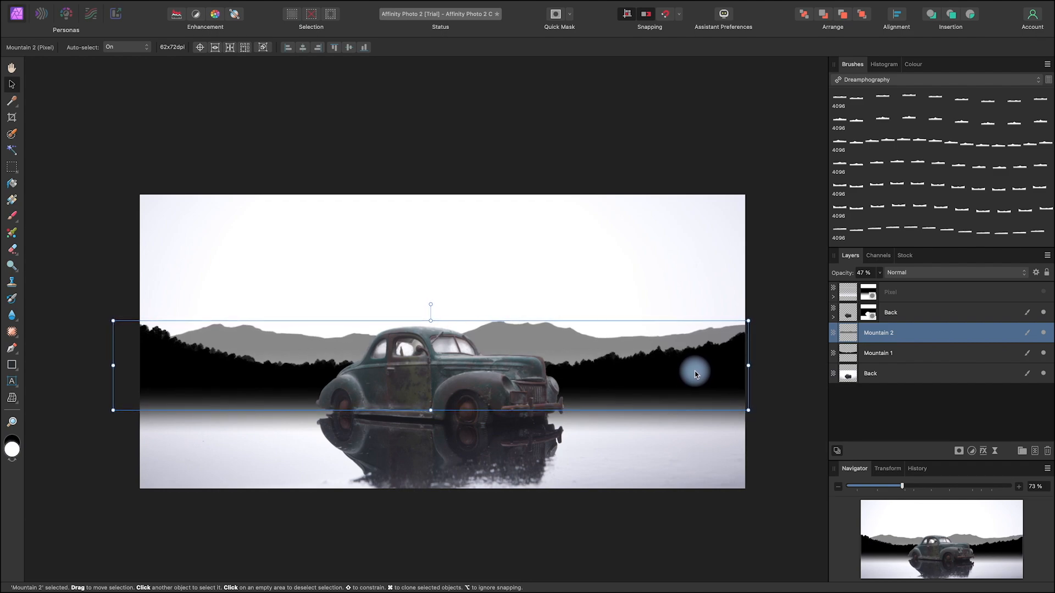
left_click(789, 369)
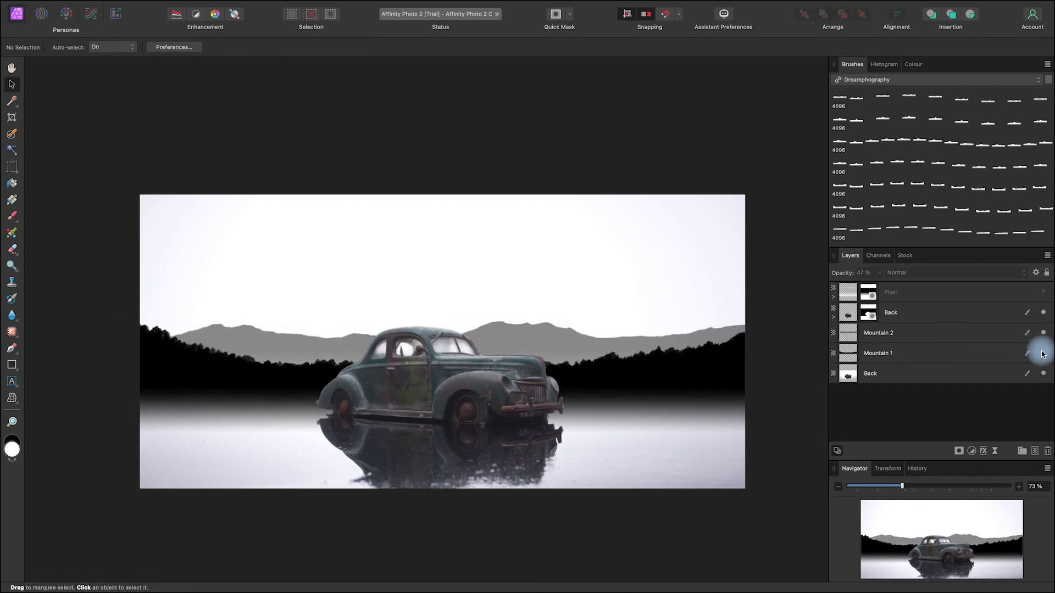
Step: Hide Mountain 1 and set Mountain 2's opacity to 100%
left_click(1044, 355)
left_click(907, 332)
left_click(879, 273)
left_click_drag(882, 284, 928, 287)
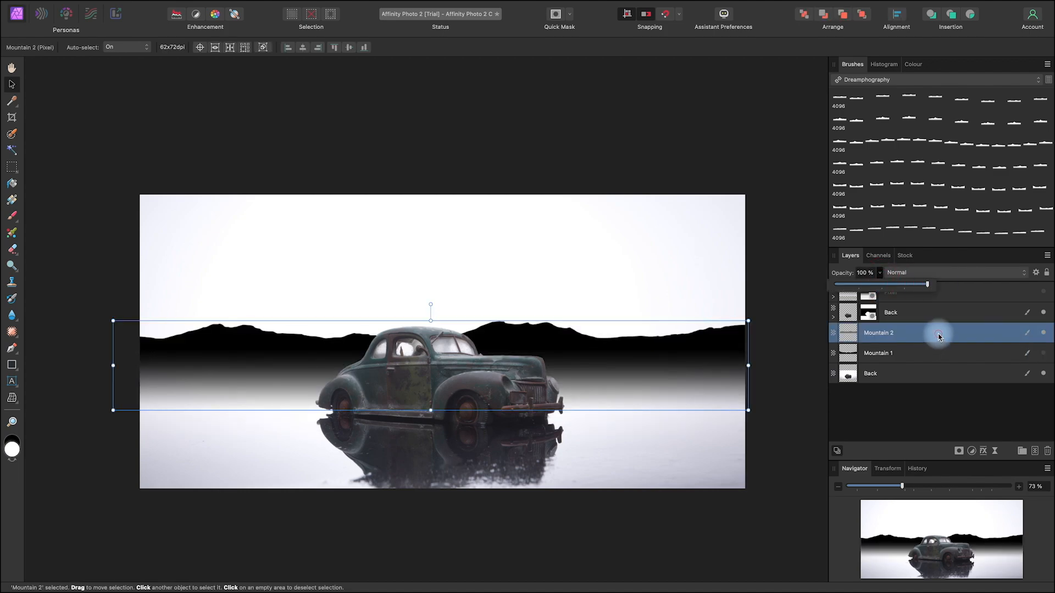
Step: Add a new pixel layer above Mountain 2 and choose the Tree 9 Stamp brush for painting
left_click(1036, 451)
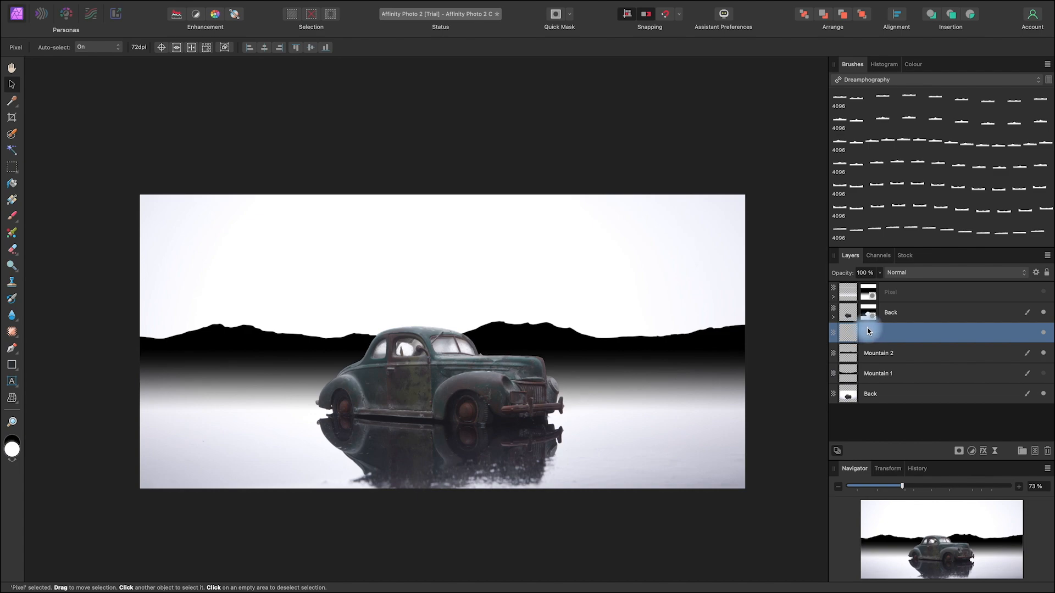
scroll(959, 181, "down", 10)
scroll(961, 185, "down", 8)
double_click(940, 177)
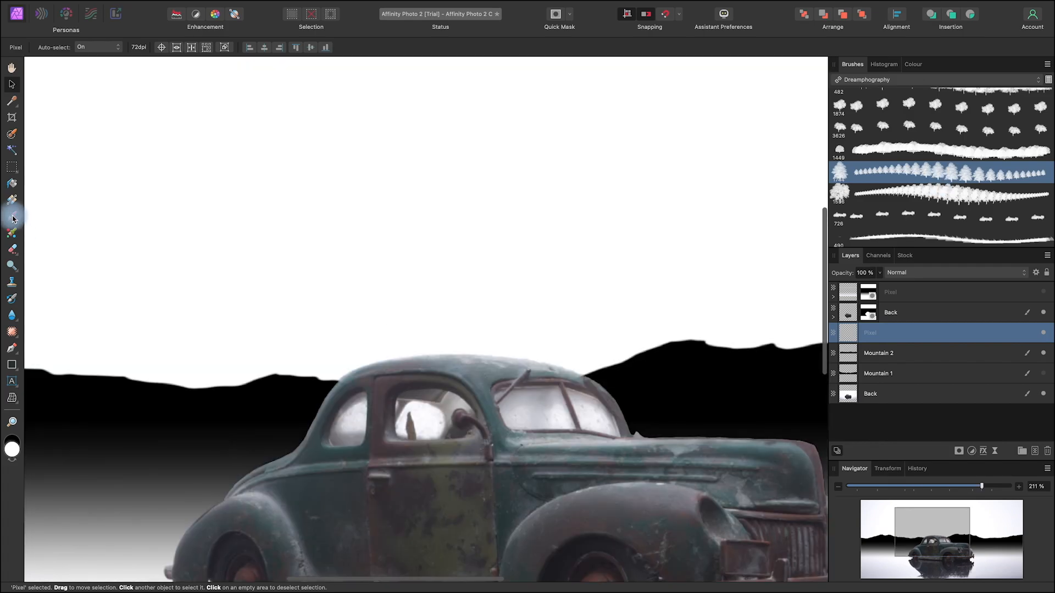
left_click(355, 309)
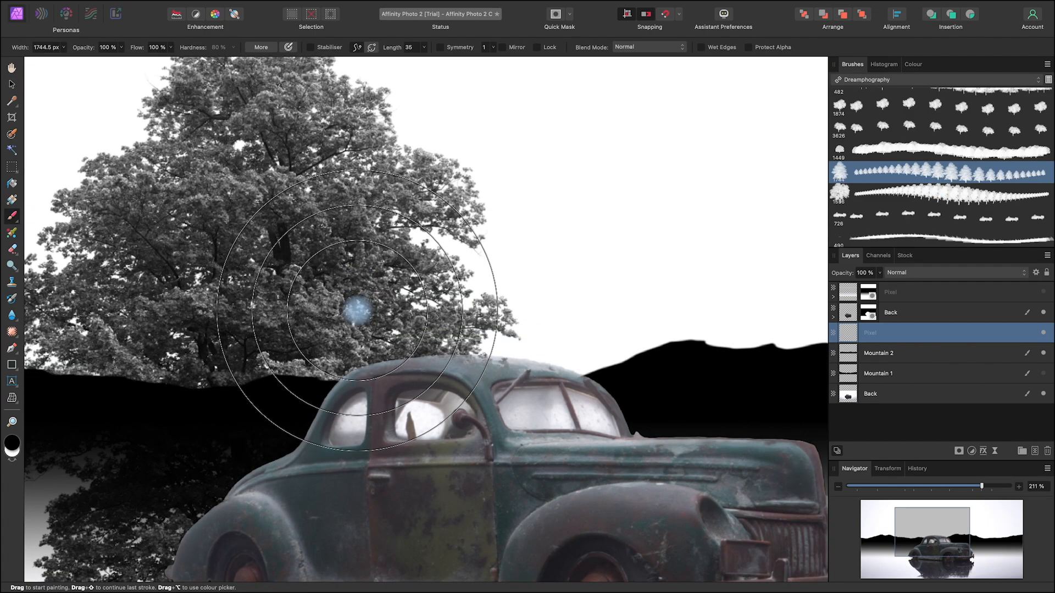
Step: Paint small black trees along the mountain ridge behind and left of the car with a 34.7 px brush width
key("space")
left_click_drag(396, 373, 640, 375)
mouse_move(536, 355)
left_mouse_down()
mouse_move(35, 337)
mouse_move(537, 314)
mouse_move(286, 308)
left_mouse_up()
mouse_move(446, 355)
left_mouse_down()
mouse_move(431, 377)
mouse_move(412, 372)
left_mouse_up()
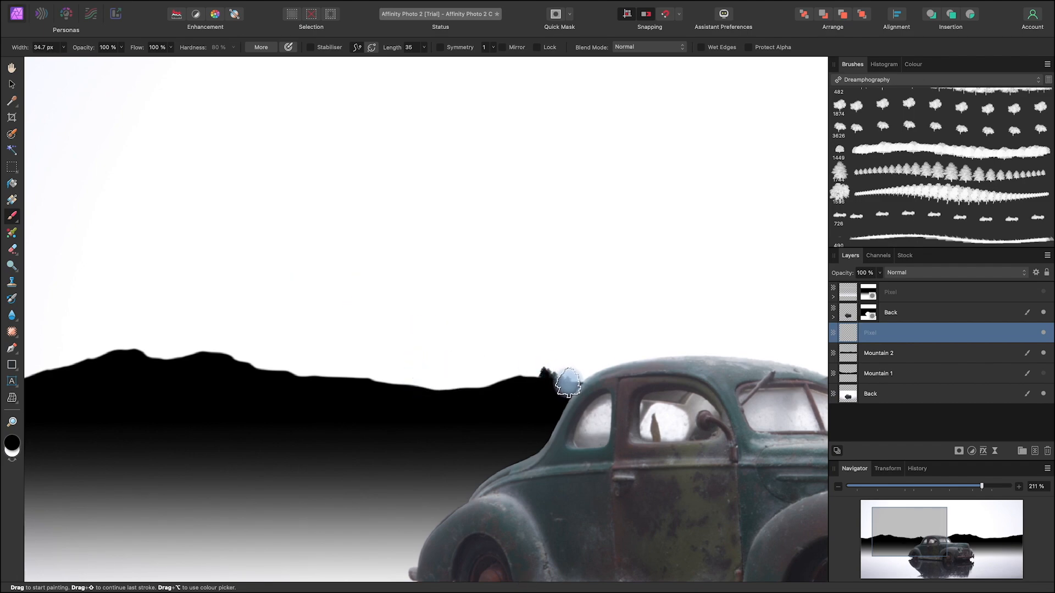
mouse_move(565, 383)
left_mouse_down()
mouse_move(530, 377)
mouse_move(483, 390)
mouse_move(357, 373)
left_mouse_up()
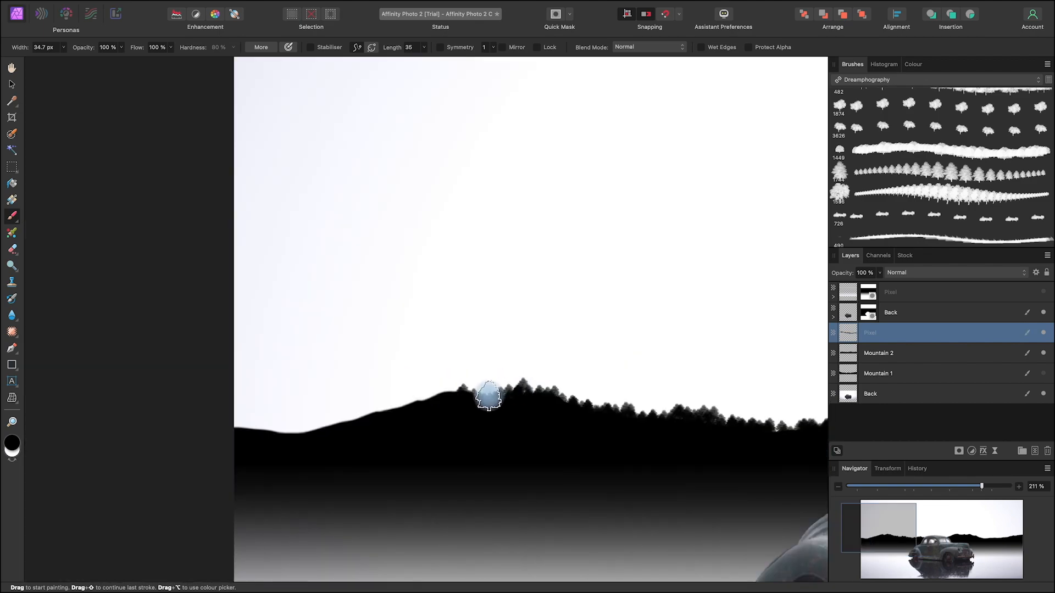
mouse_move(488, 396)
left_mouse_down()
mouse_move(446, 392)
mouse_move(395, 412)
left_mouse_up()
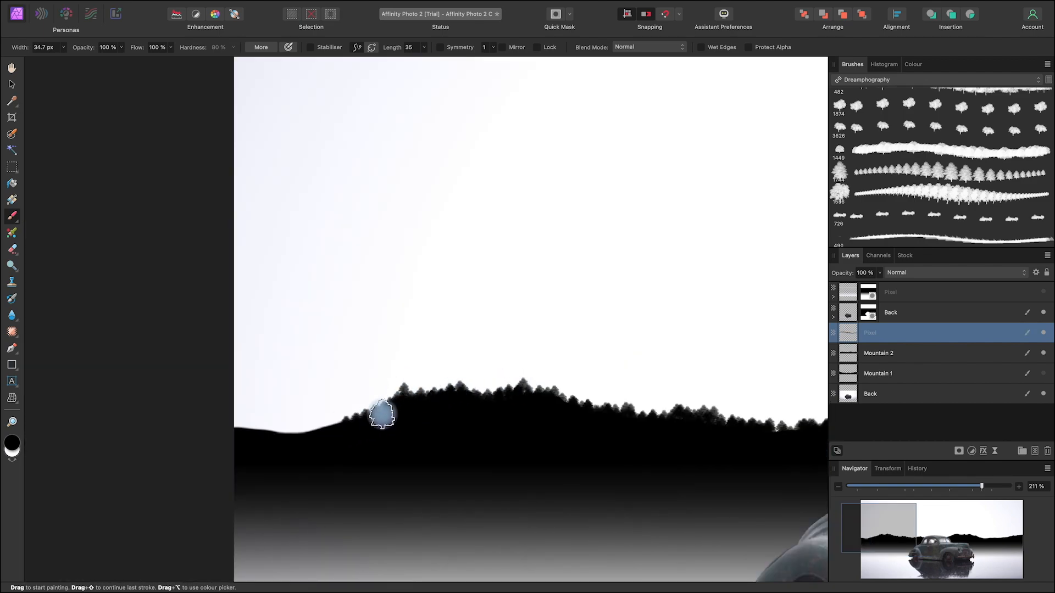
mouse_move(347, 418)
left_mouse_down()
mouse_move(358, 415)
mouse_move(306, 433)
mouse_move(233, 426)
mouse_move(292, 429)
left_mouse_up()
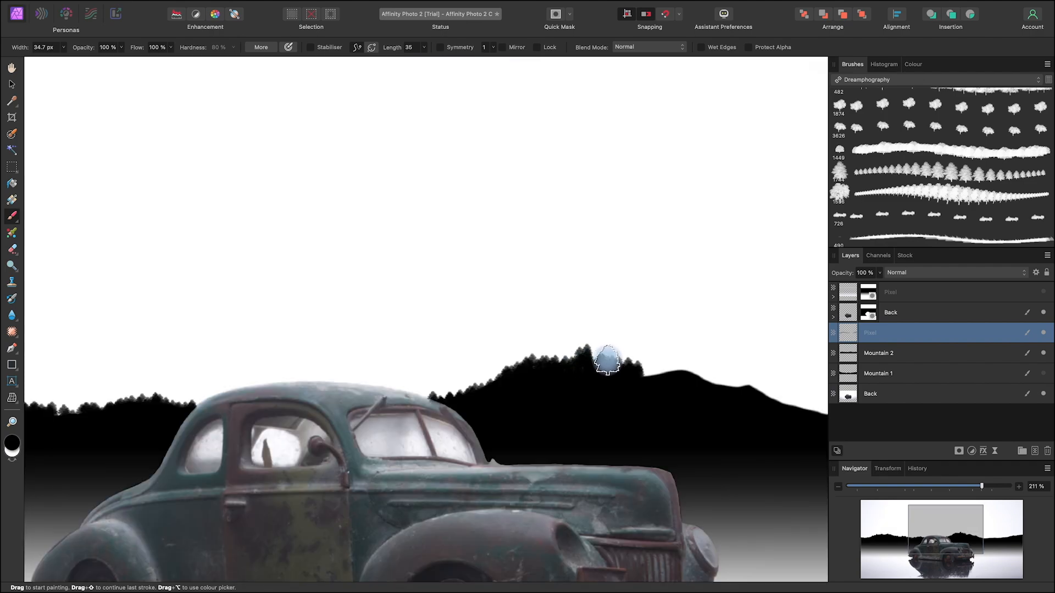
Step: Continue the black tree line along the ridge right of the car to the photo's edge, adding larger trees at 54.7 px
left_click_drag(607, 360, 602, 370)
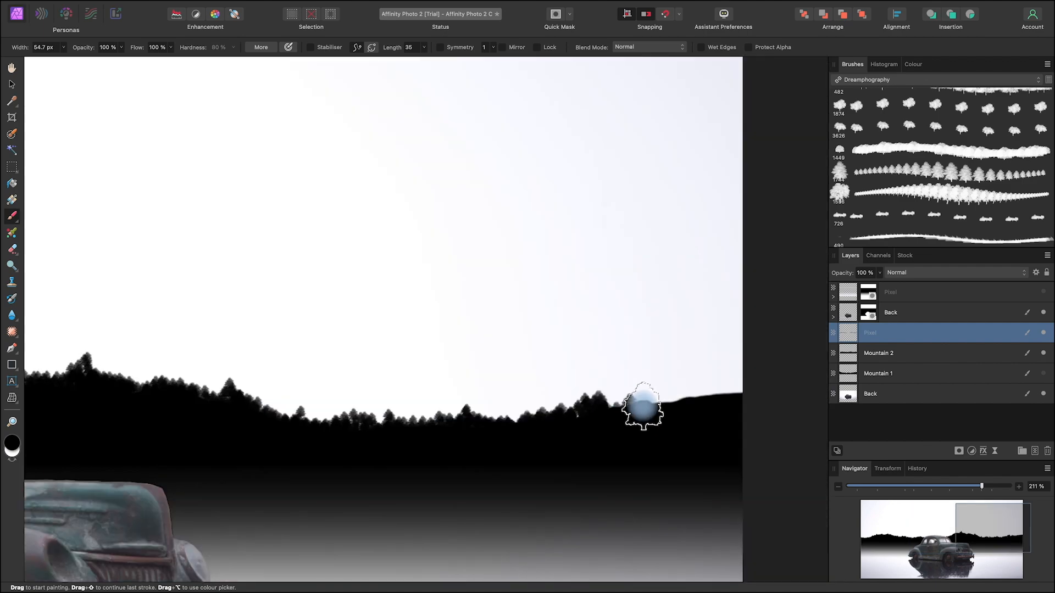
left_click_drag(615, 407, 747, 389)
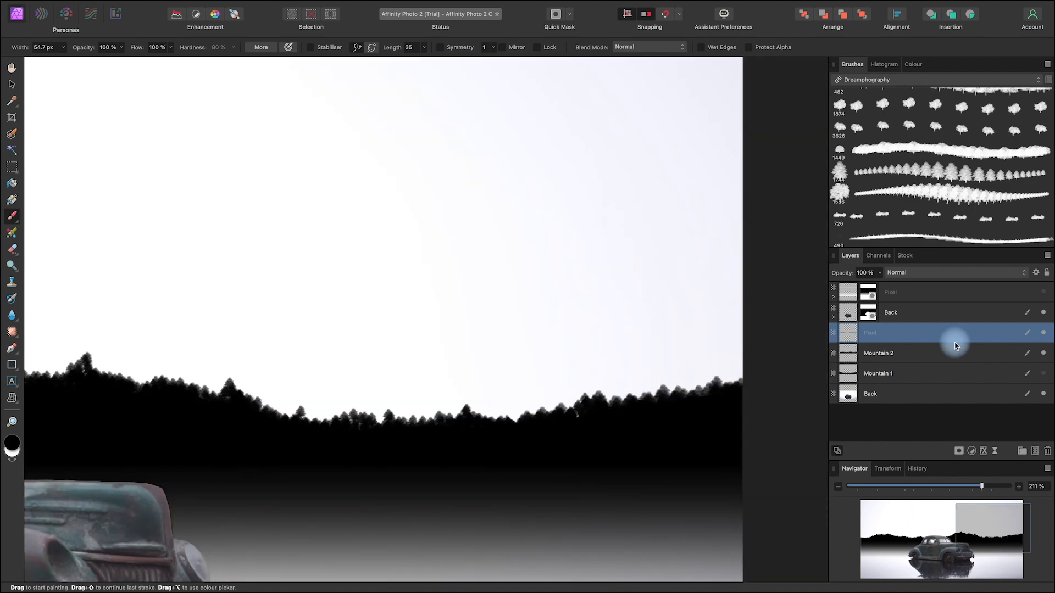
Step: Paint rounder trees along the mountain ridge right and left of the car with the Tree 10 Brush, using widths from 32.6 to 61.2 px
double_click(957, 201)
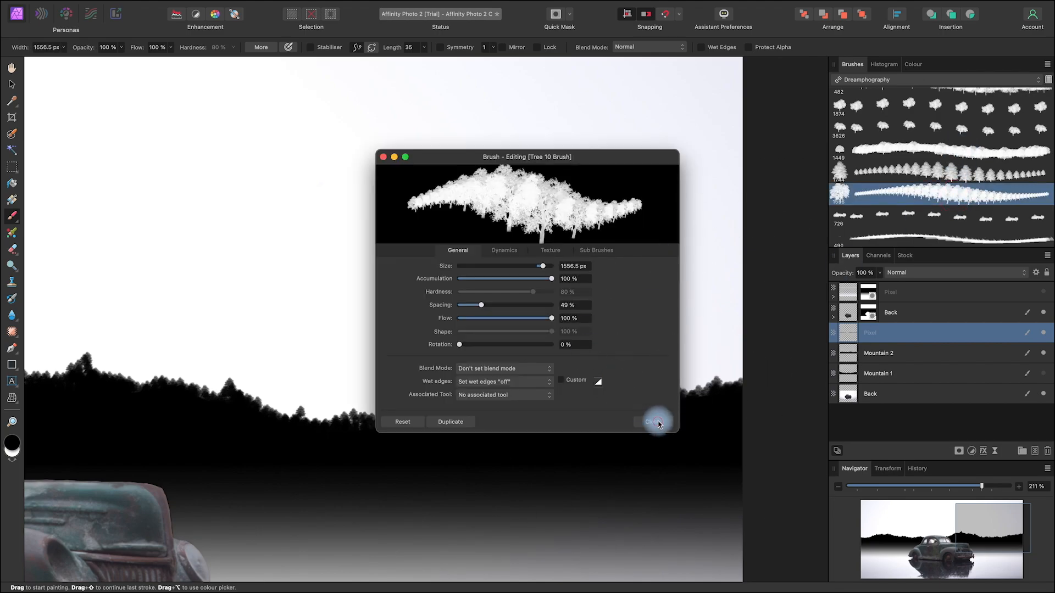
left_click(659, 424)
mouse_move(617, 397)
left_mouse_down()
mouse_move(530, 388)
mouse_move(33, 400)
mouse_move(506, 377)
mouse_move(412, 384)
mouse_move(422, 386)
left_mouse_up()
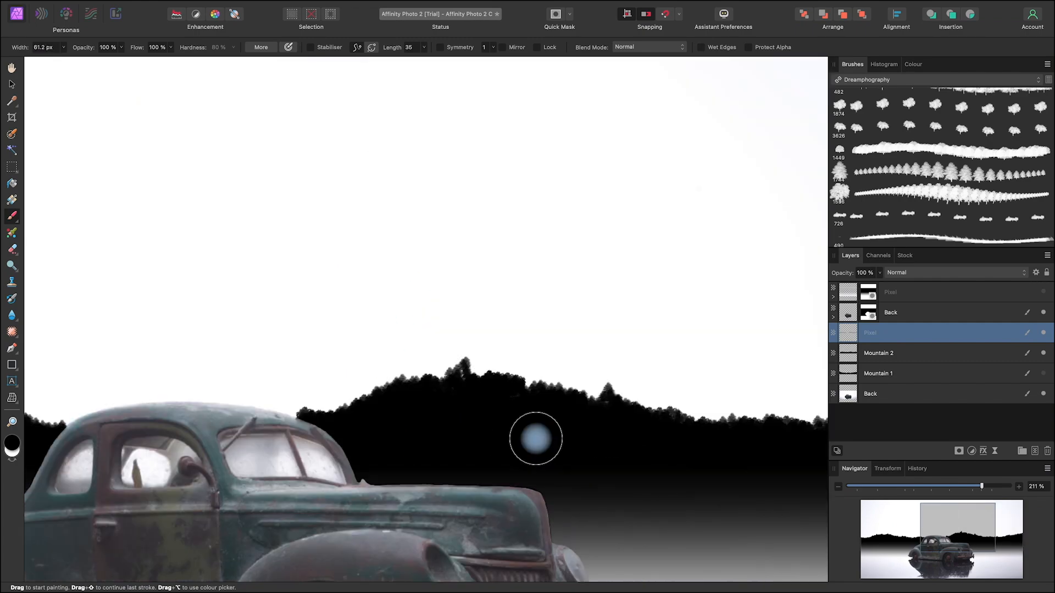
key("space")
left_click_drag(391, 452, 847, 457)
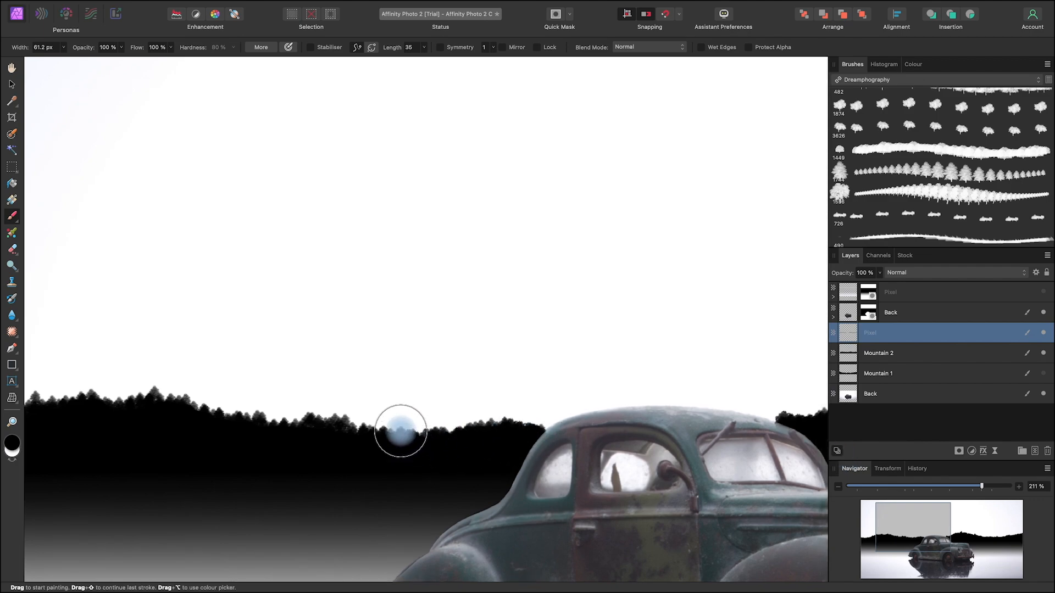
key("space")
mouse_move(347, 464)
left_mouse_down()
mouse_move(676, 489)
mouse_move(594, 443)
mouse_move(620, 429)
mouse_move(632, 441)
mouse_move(622, 446)
mouse_move(554, 439)
mouse_move(563, 432)
mouse_move(522, 418)
mouse_move(425, 429)
mouse_move(385, 409)
mouse_move(374, 428)
mouse_move(319, 444)
mouse_move(252, 458)
mouse_move(209, 445)
mouse_move(206, 455)
mouse_move(228, 460)
mouse_move(200, 456)
mouse_move(292, 452)
left_mouse_up()
Step: Merge the painted tree layer into Mountain 2 and make Mountain 1 visible
left_click(12, 84)
scroll(580, 416, "down", 10)
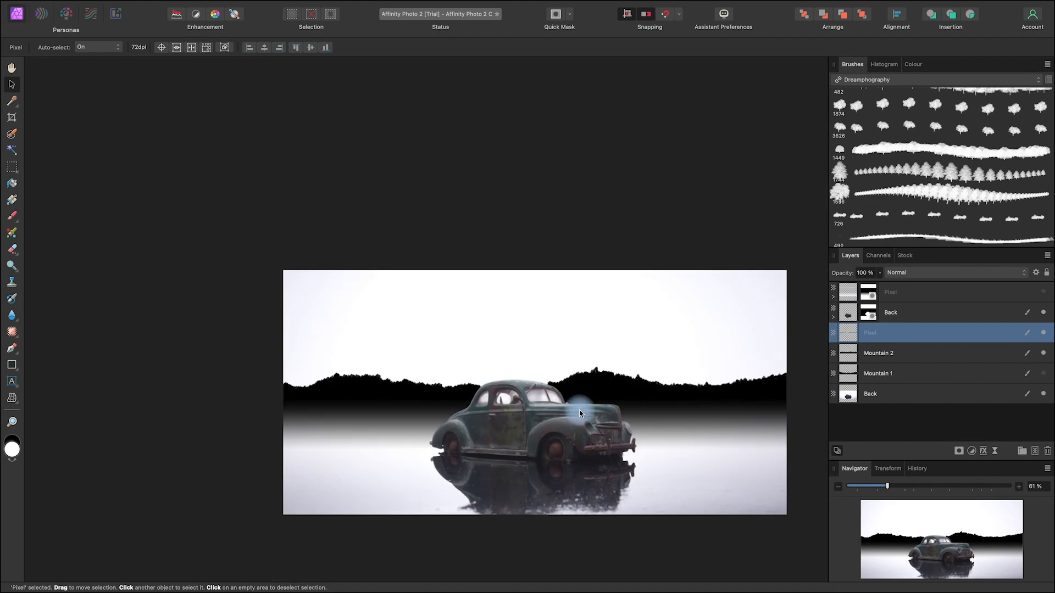
key("space")
left_click_drag(741, 464, 670, 444)
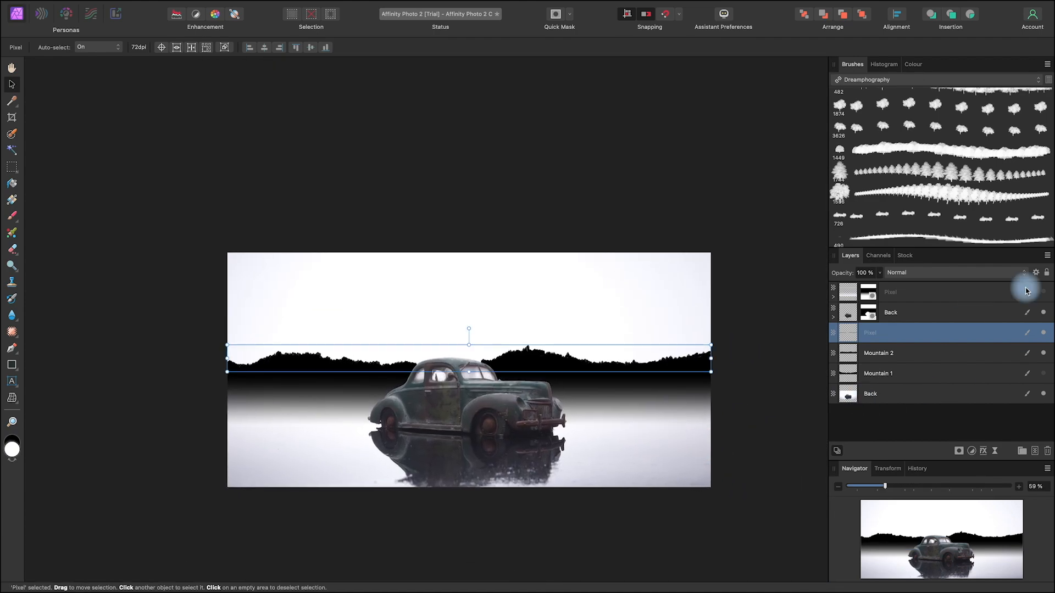
left_click(918, 359, "super")
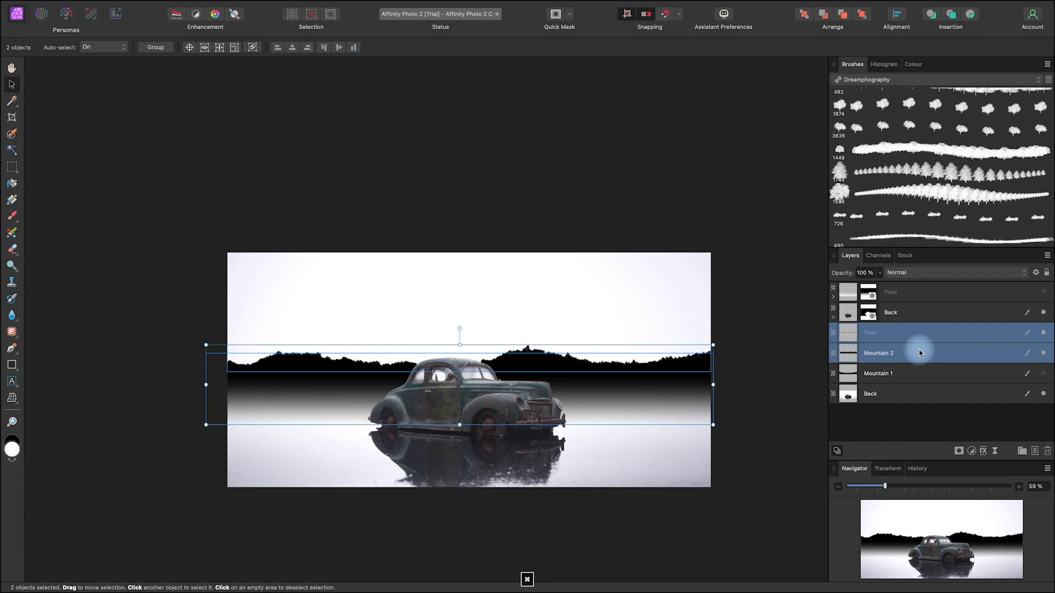
right_click(920, 354)
left_click(948, 488)
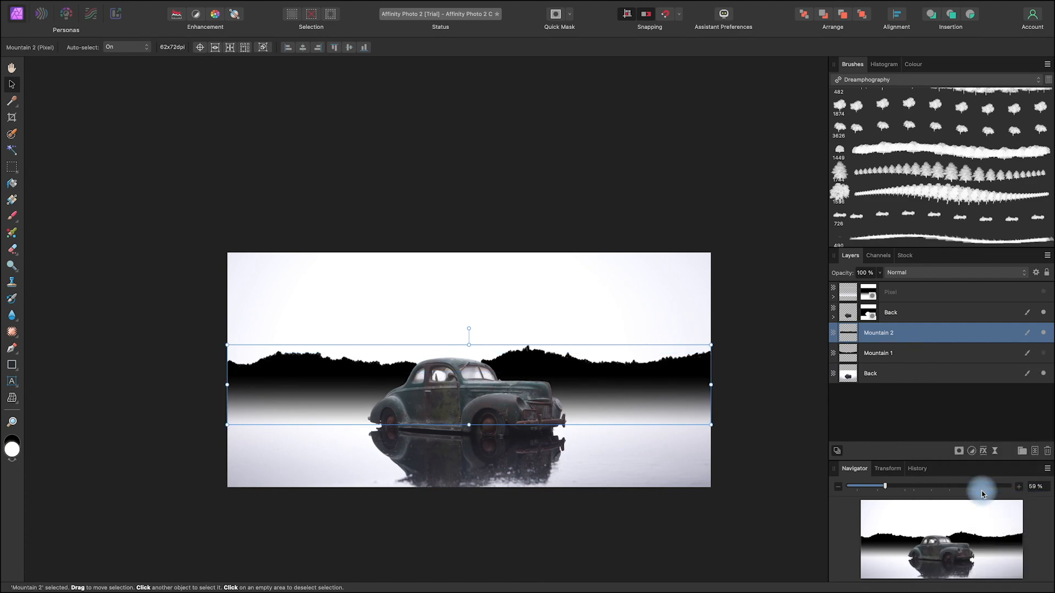
left_click(1040, 355)
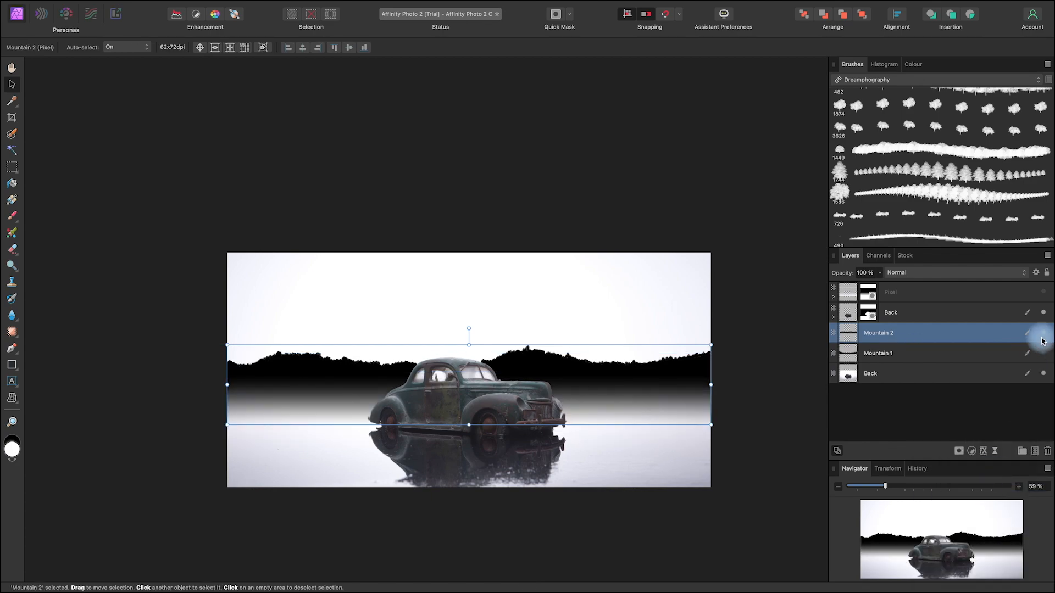
left_click(1037, 359)
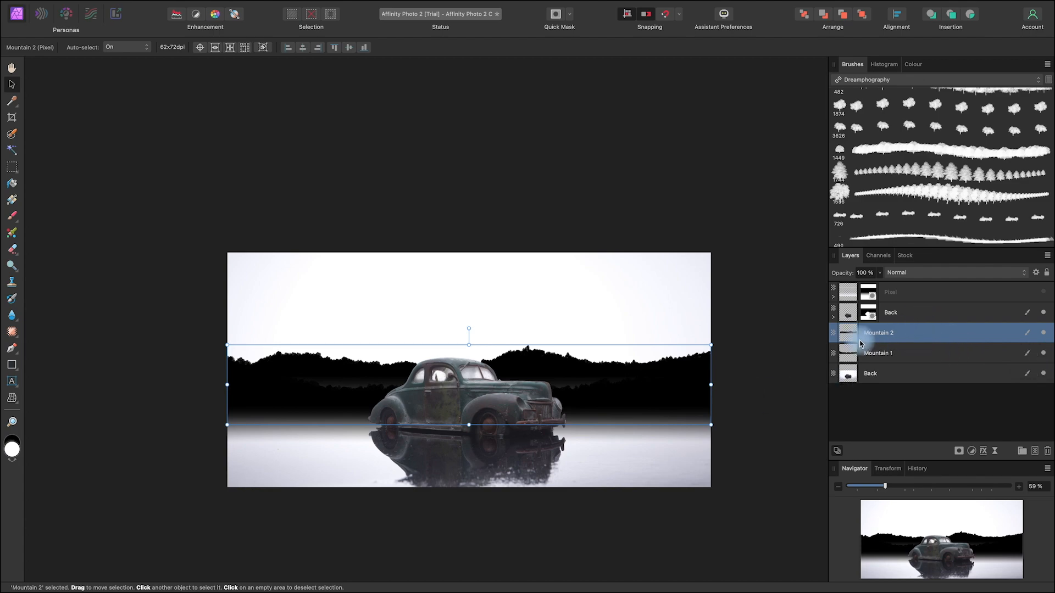
Step: Select Mountain 1's pixels, delete that overlapping area from Mountain 2, and toggle Mountain 1's visibility to check the cut
left_click(290, 134)
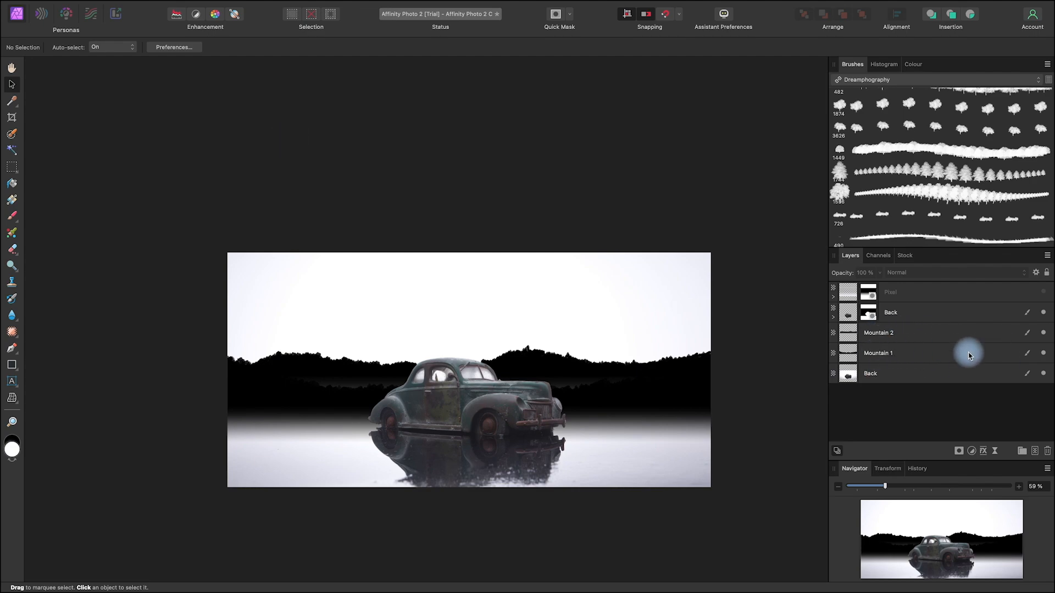
left_click(851, 356, "super")
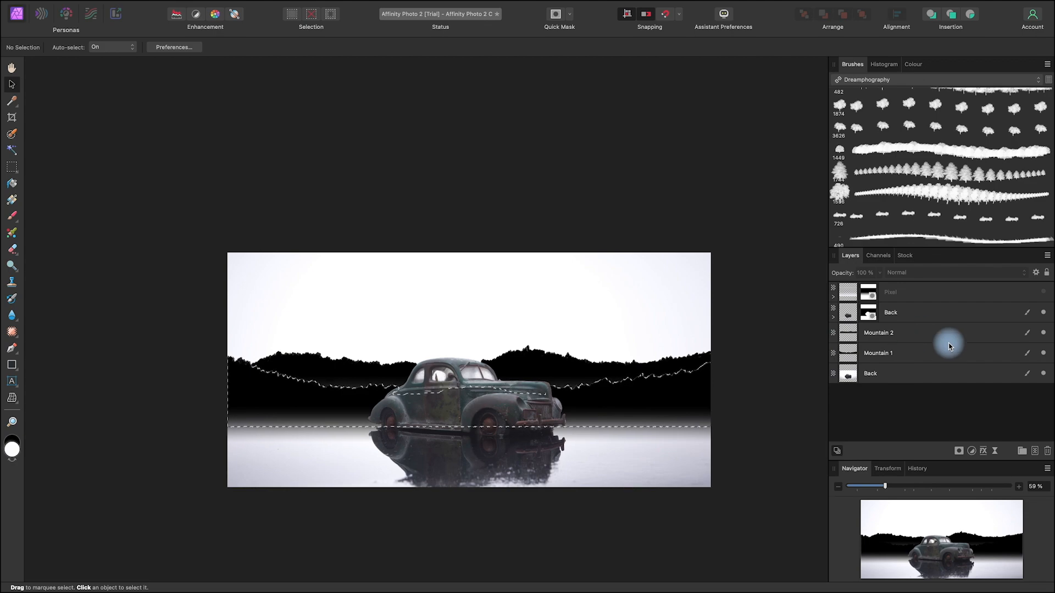
left_click(893, 337)
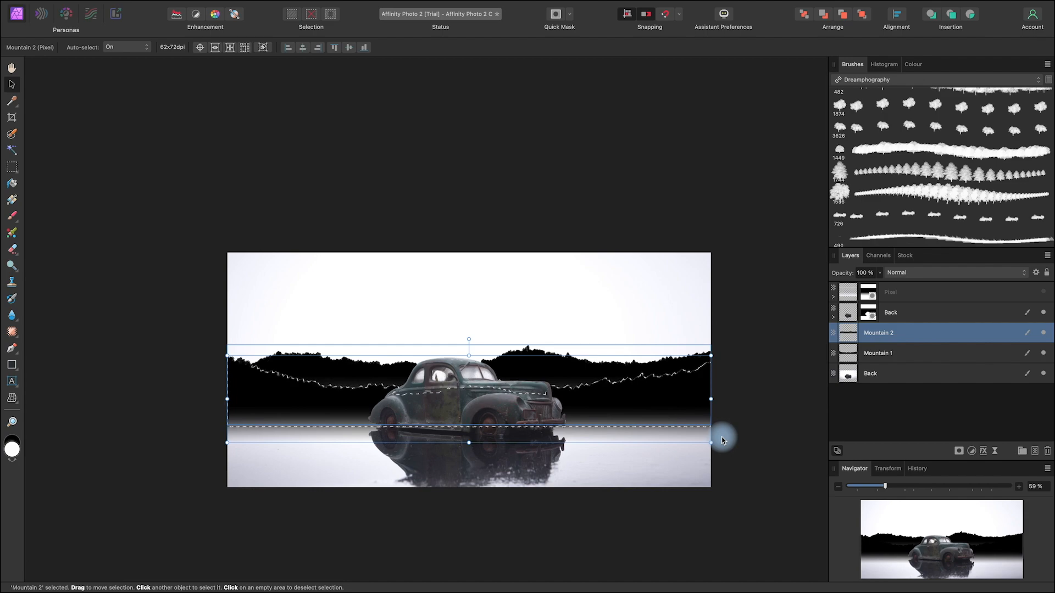
key("BackSpace")
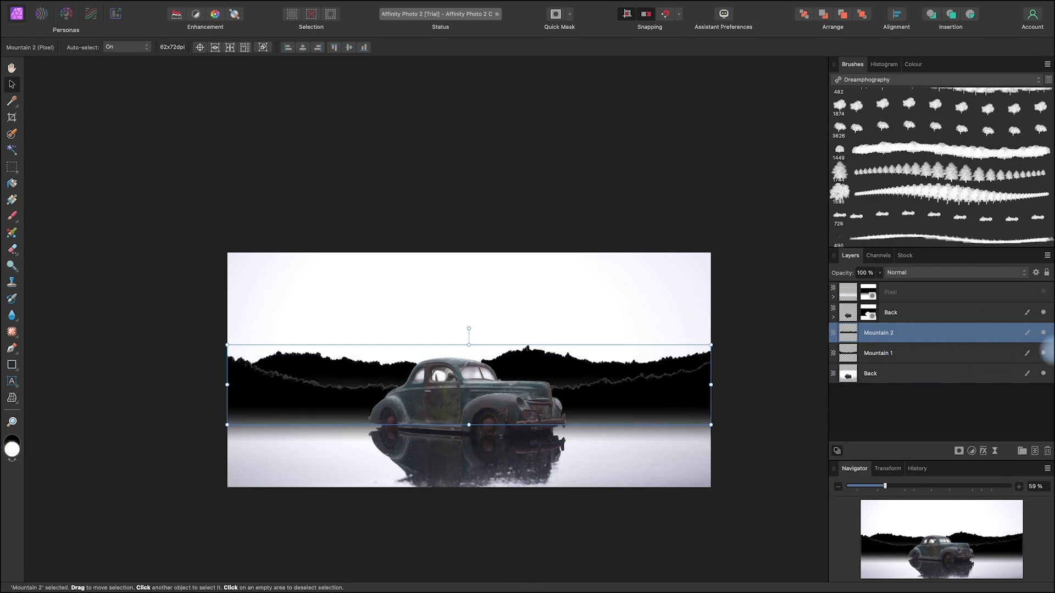
left_click(1043, 355)
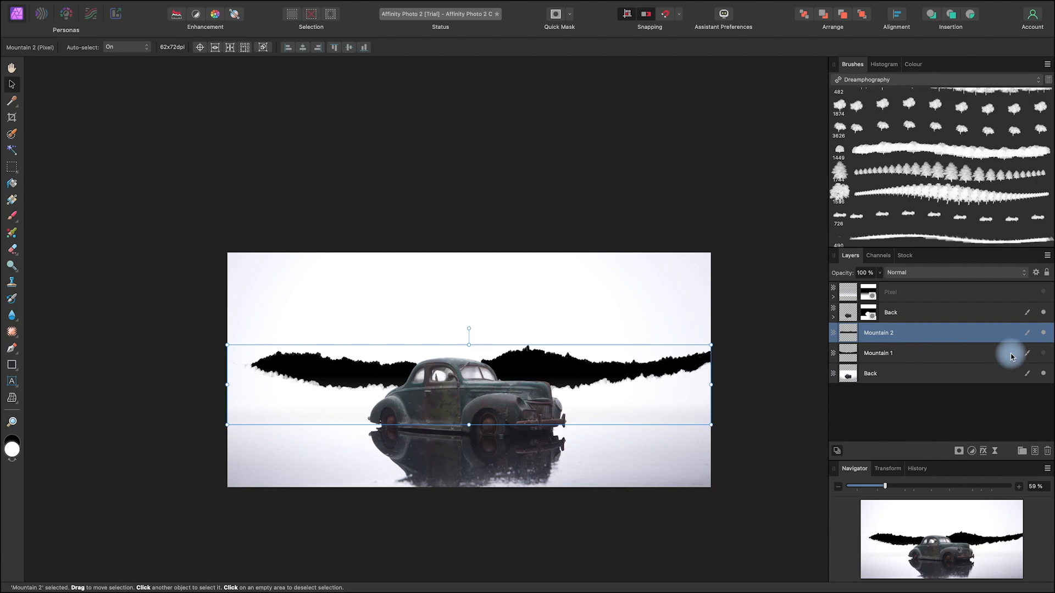
left_click(1043, 355)
left_click(1043, 355)
left_click(1044, 354)
left_click(1043, 355)
left_click(1043, 355)
left_click(1043, 354)
left_click(1043, 355)
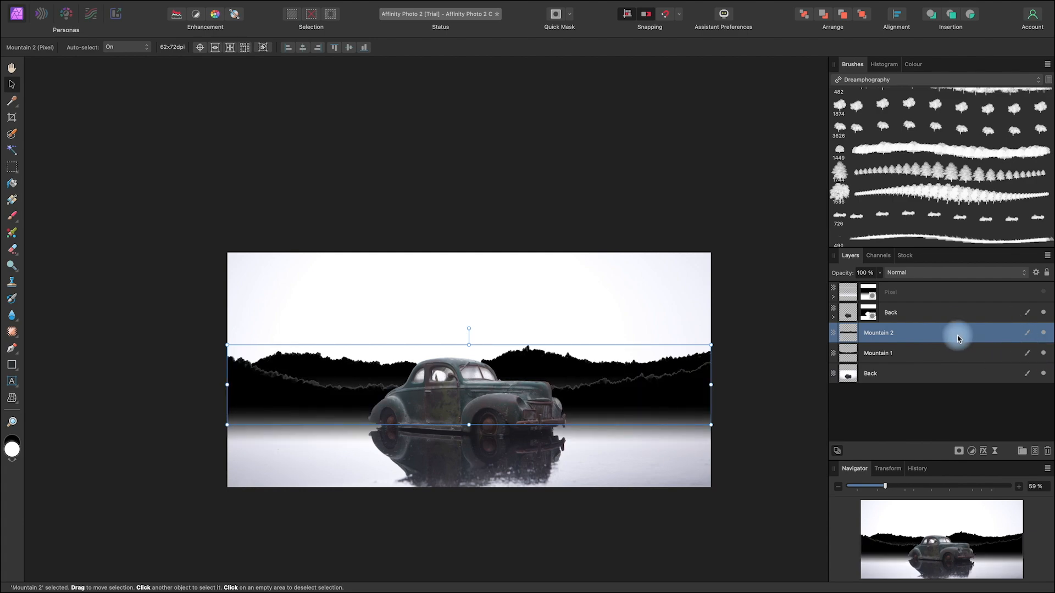
Step: Try opacities of 91% for Mountain 2 and 81% for Mountain 1
left_click(879, 273)
mouse_move(880, 287)
left_mouse_down()
mouse_move(848, 284)
mouse_move(892, 289)
mouse_move(870, 288)
left_mouse_up()
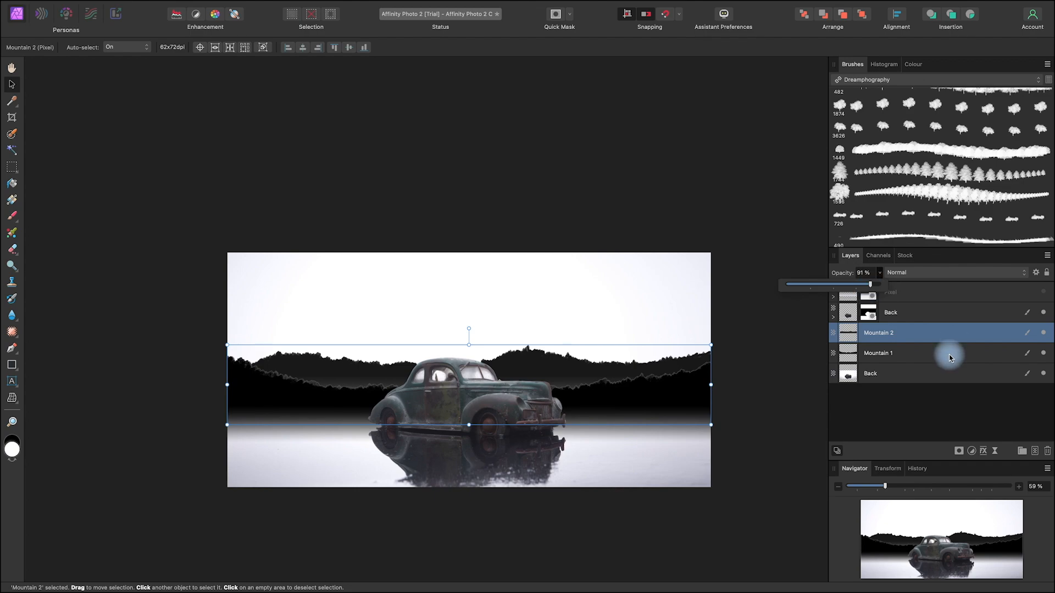
left_click(951, 356)
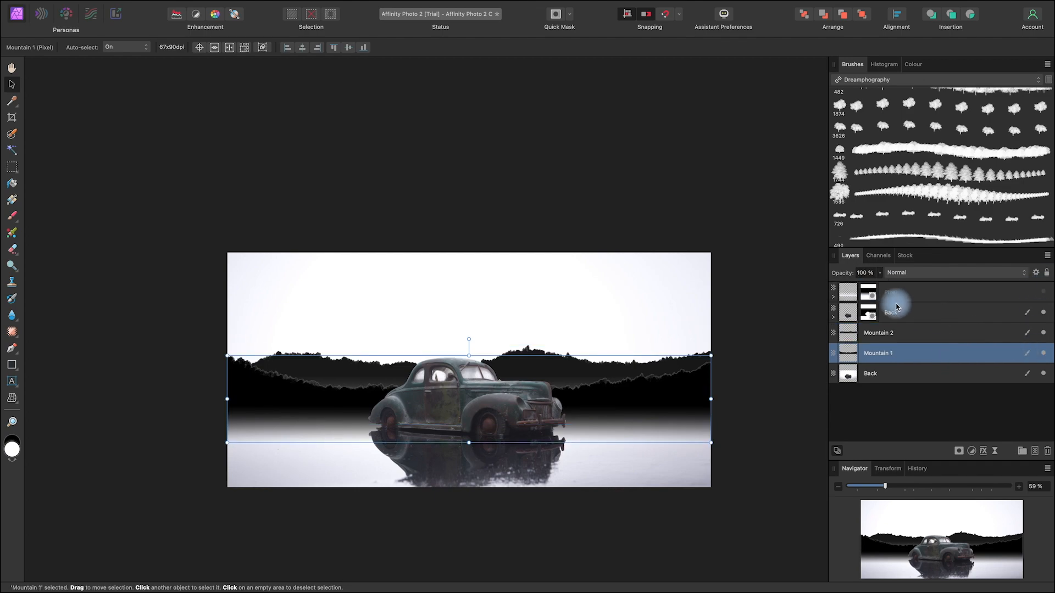
left_click(880, 272)
left_click_drag(881, 285, 861, 287)
key("space")
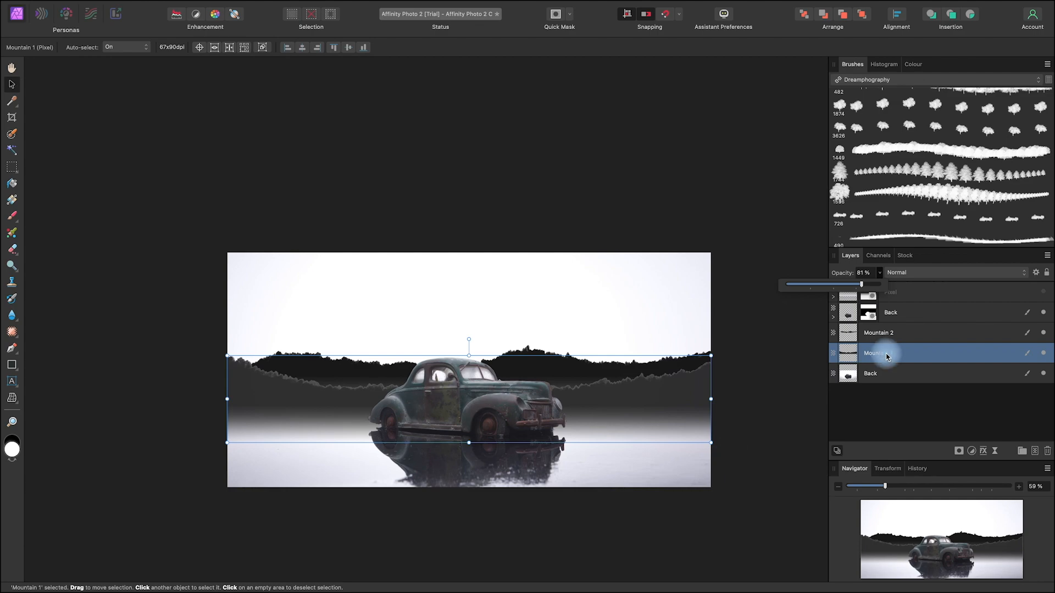
Step: Hide Mountain 2 and lower Mountain 1's opacity to 25%
left_click(930, 356)
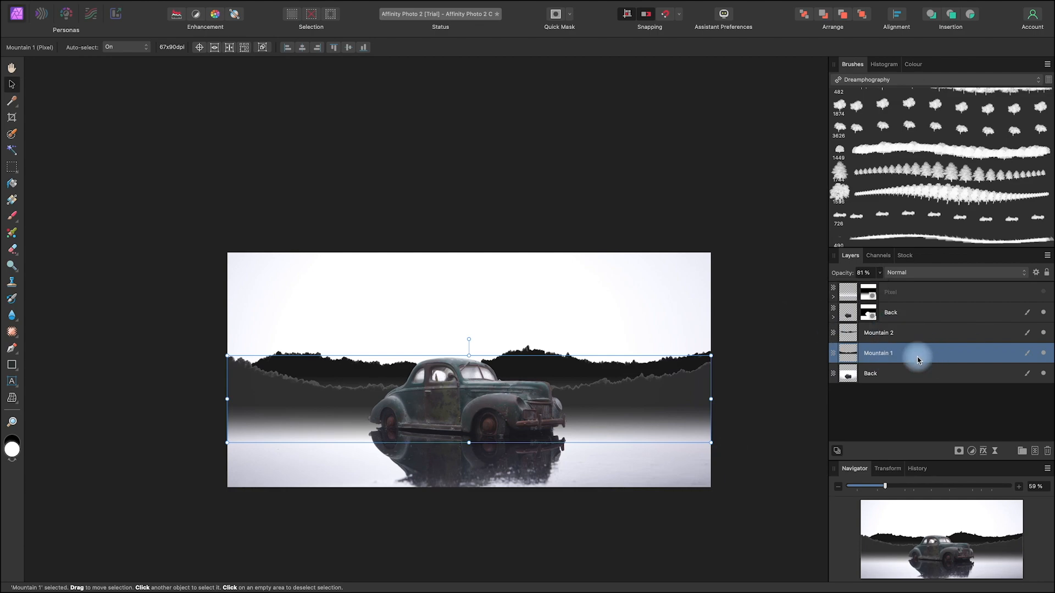
left_click(882, 275)
left_click_drag(874, 278, 841, 286)
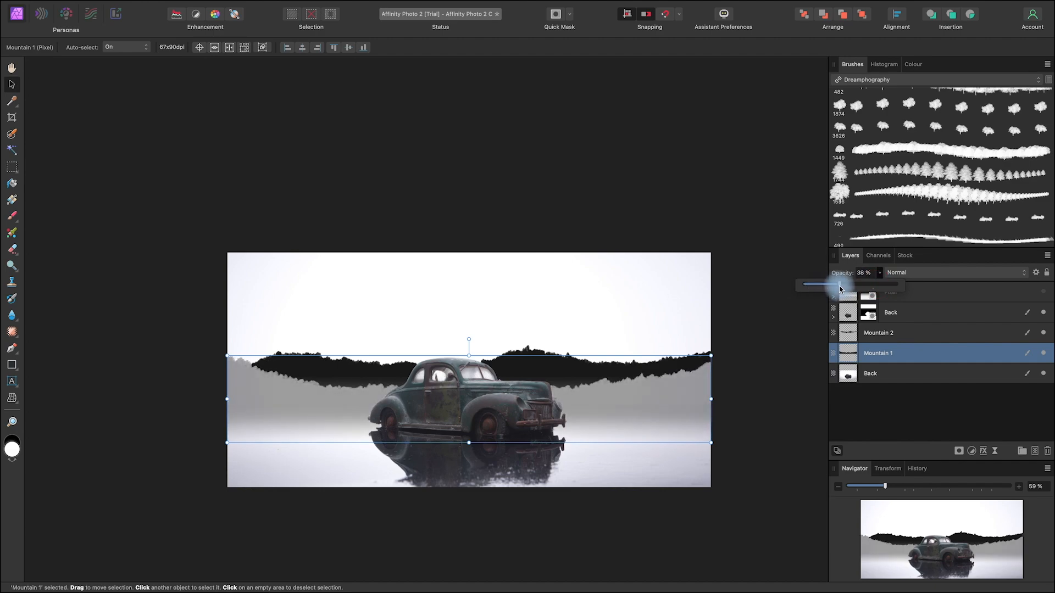
left_click(1044, 332)
left_click(882, 274)
mouse_move(879, 285)
left_mouse_down()
mouse_move(859, 283)
mouse_move(867, 289)
left_mouse_up()
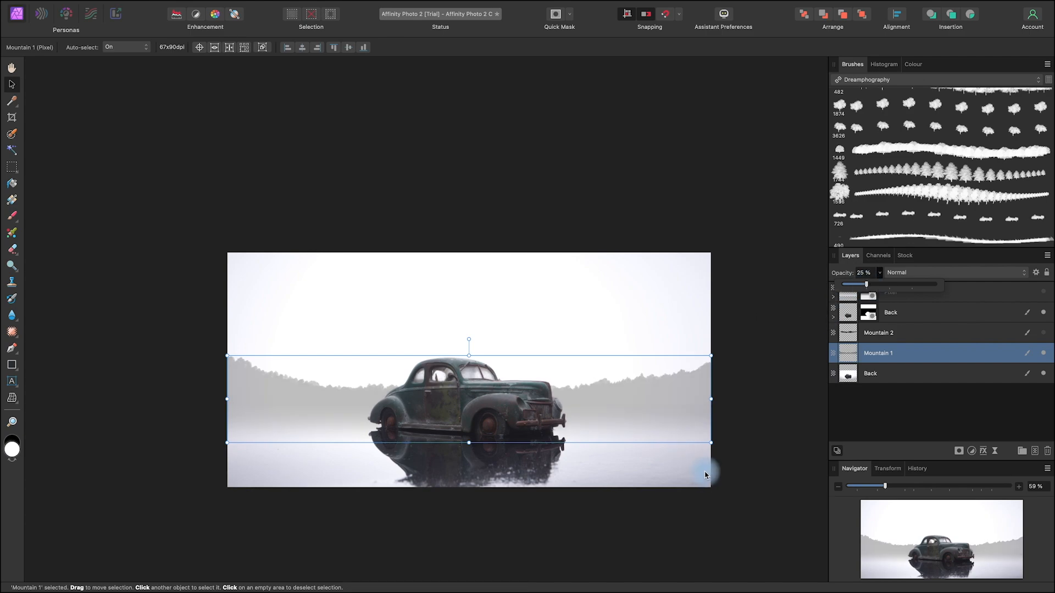
Step: Show Mountain 2 again, lower its opacity to 11%, and deselect all layers
left_click(920, 335)
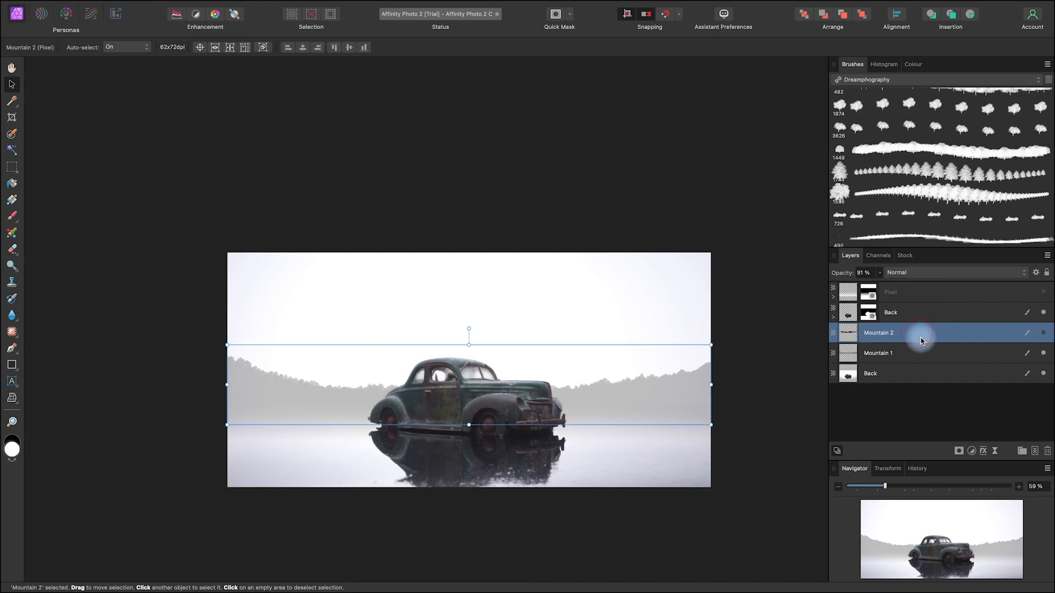
left_click(1043, 332)
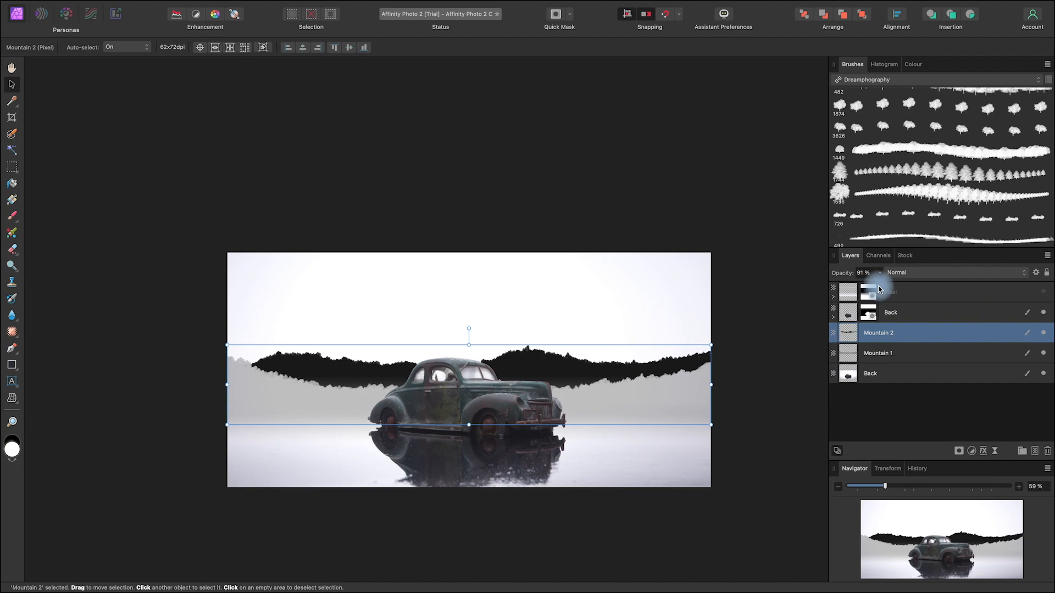
left_click(879, 273)
left_click_drag(878, 286, 806, 307)
left_click(879, 415)
left_click(880, 417)
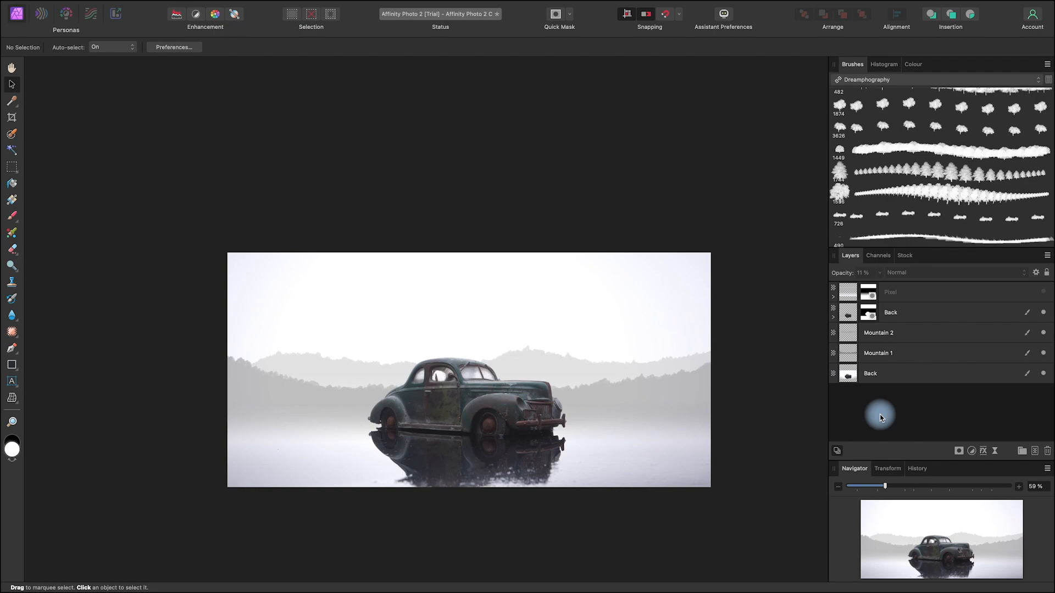
Step: Show the masked fog layer and extend the canvas upward to 3000 x 1548 px with the Crop Tool
left_click_drag(683, 447, 669, 436)
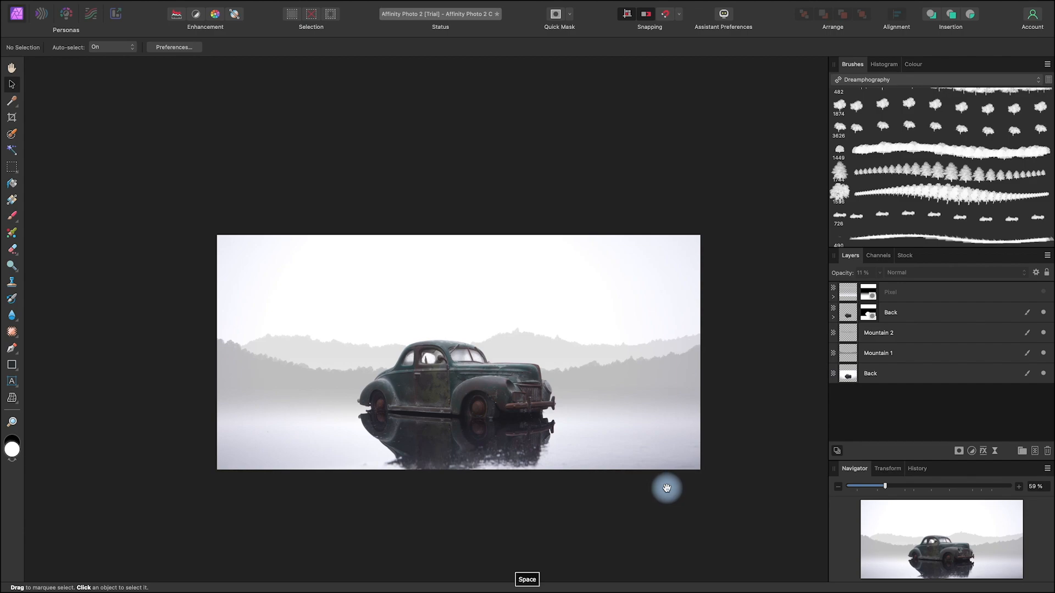
mouse_move(666, 494)
left_mouse_down()
mouse_move(621, 455)
mouse_move(651, 502)
left_mouse_up()
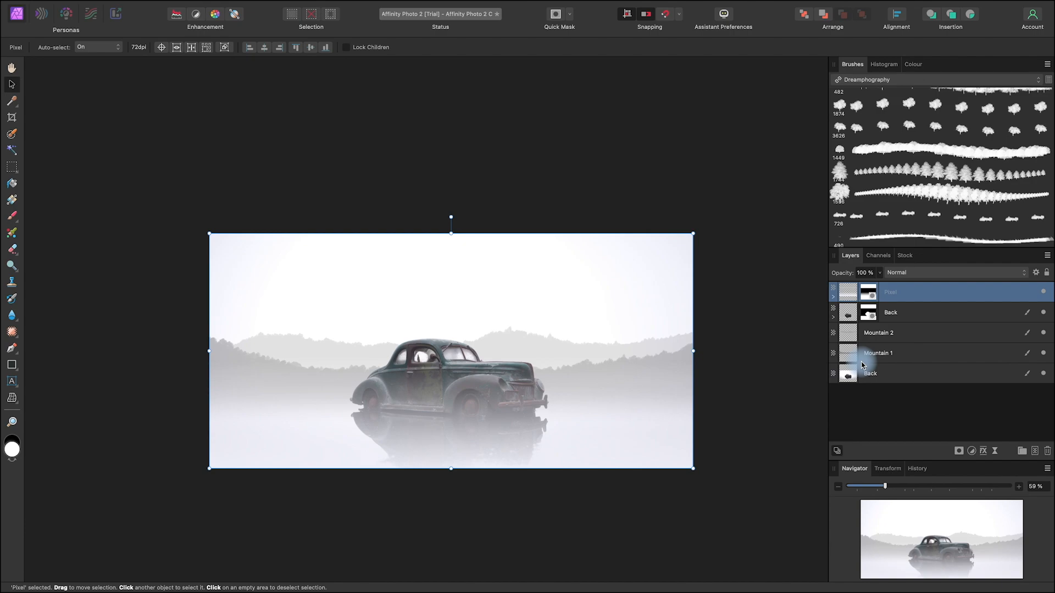
left_click(13, 118)
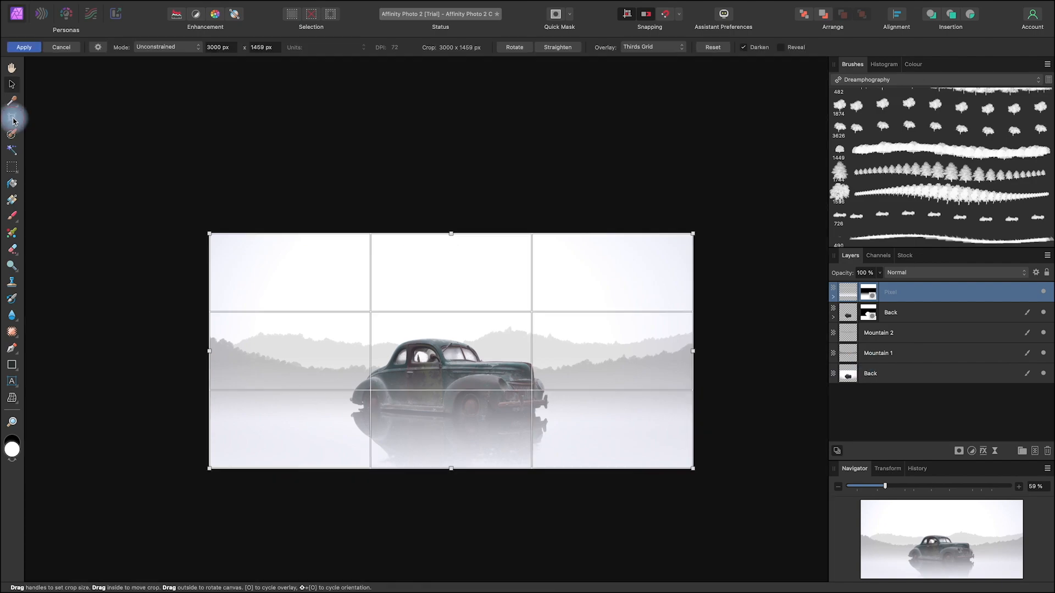
left_click_drag(451, 233, 450, 219)
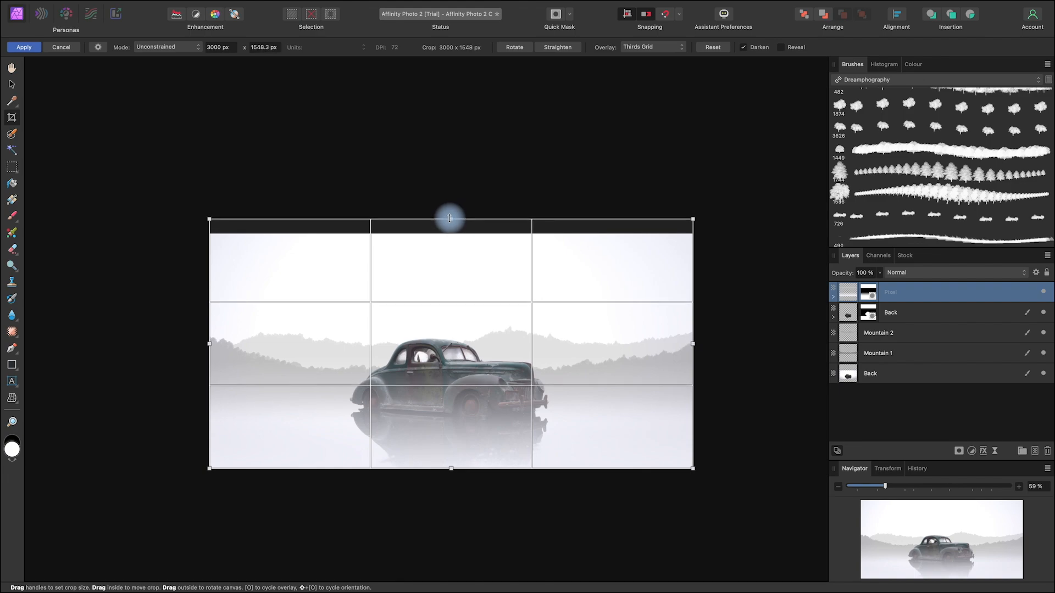
key("Return")
Step: Rename the masked car layer to Car Cutout and the masked fog layer to General Fog
double_click(890, 313)
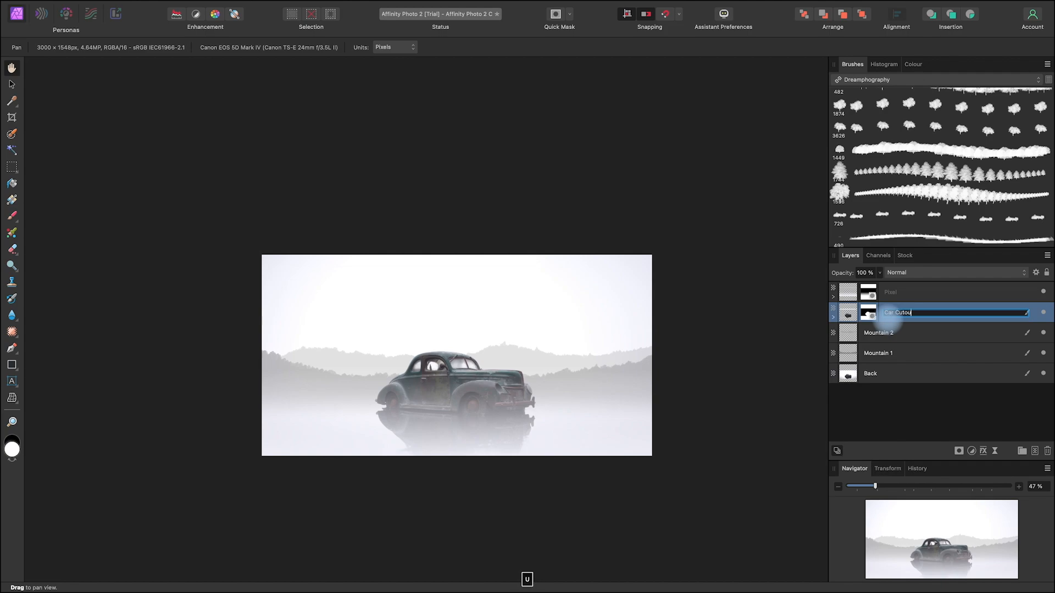
left_click(901, 294)
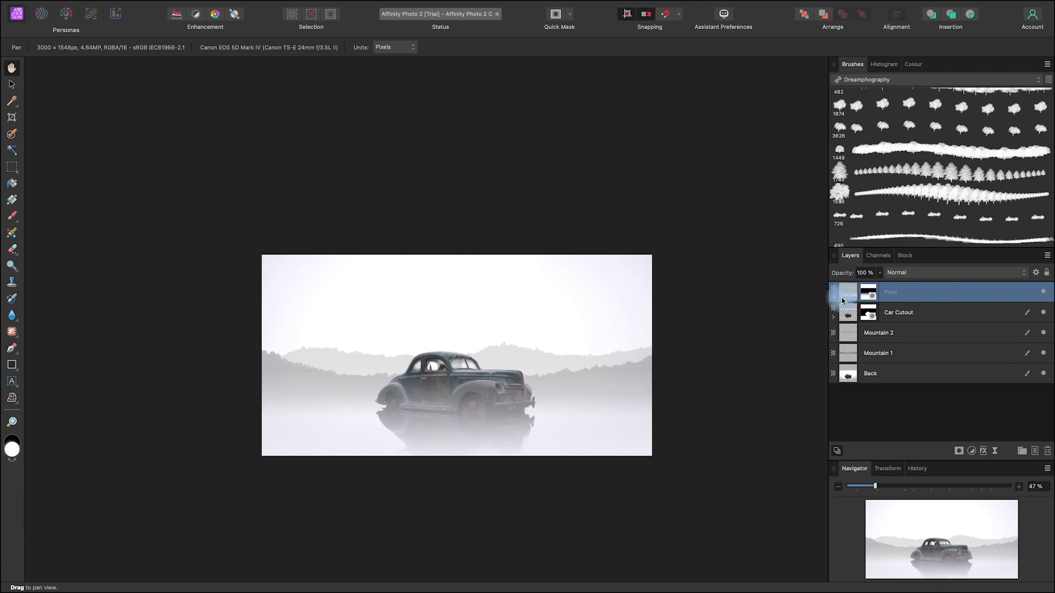
double_click(891, 295)
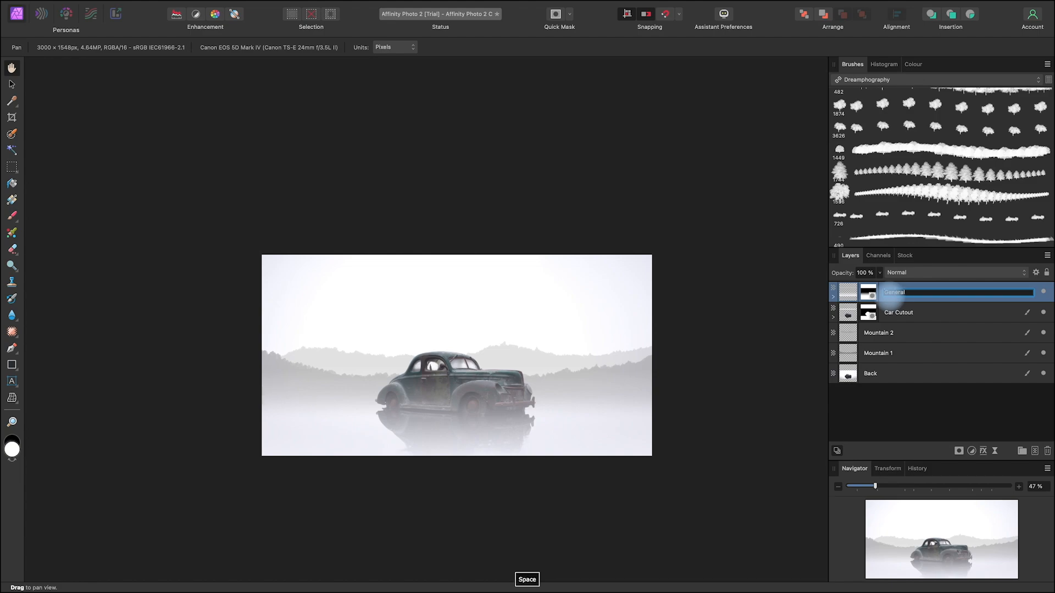
left_click(883, 417)
key("space")
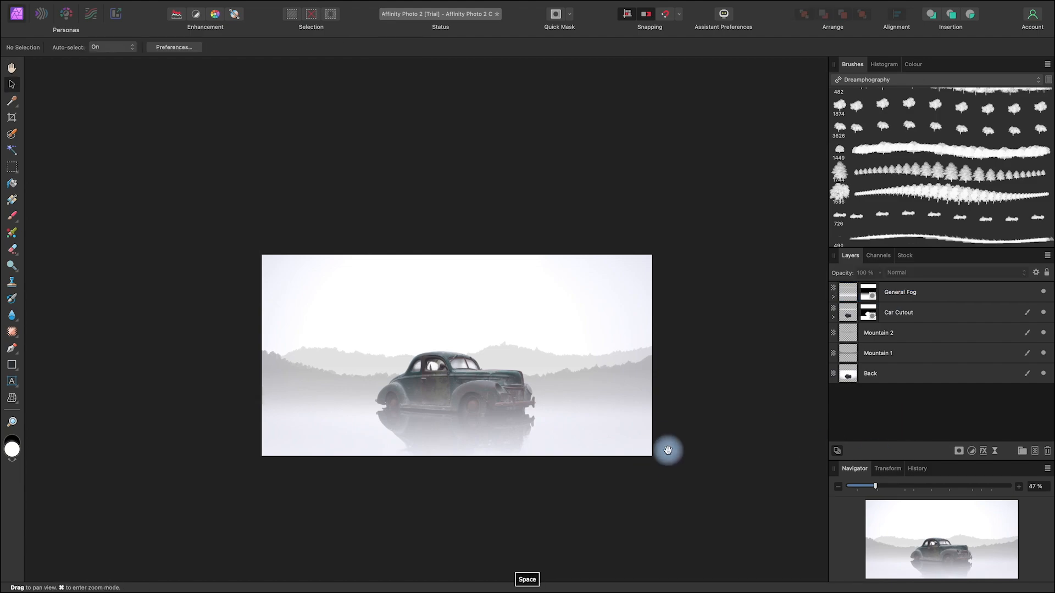
left_click_drag(668, 450, 693, 445)
Step: Add a new pixel layer directly above the bottom Back layer, name it Sky, and keep it selected
left_click(897, 375)
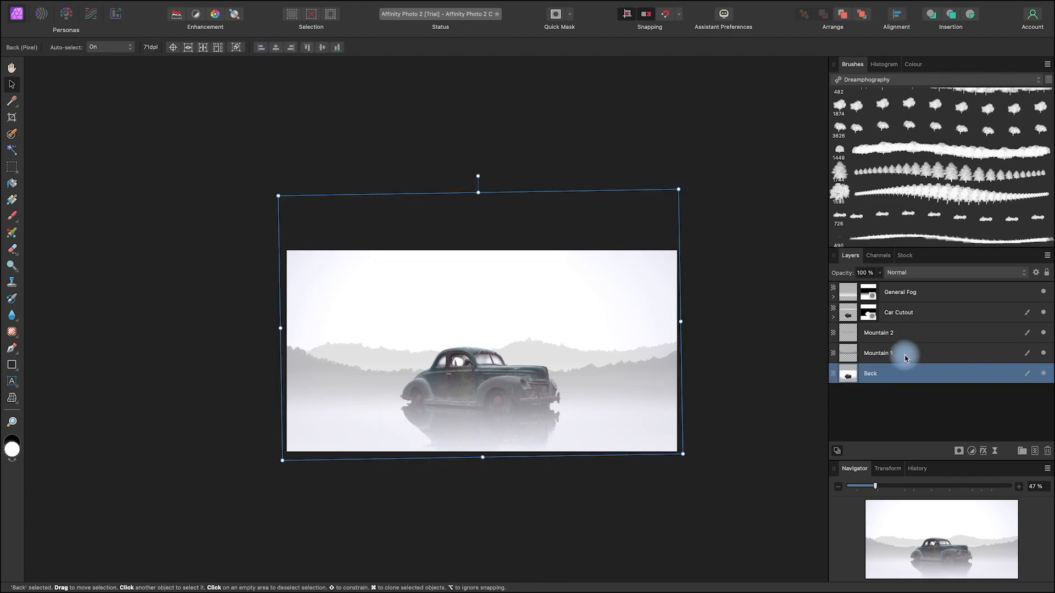
left_click(1035, 451)
double_click(874, 378)
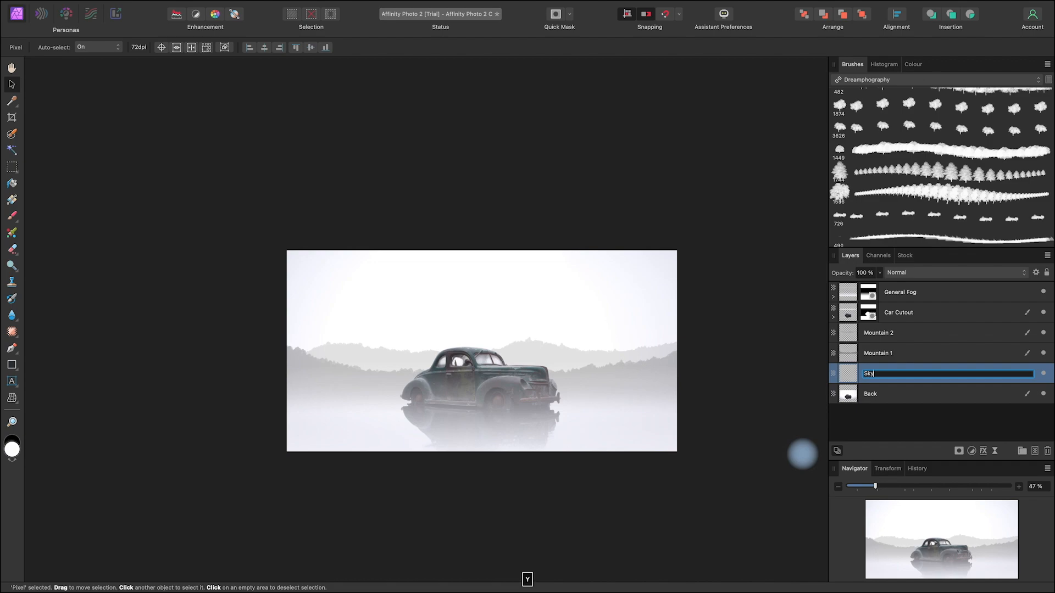
left_click(901, 420)
left_click(896, 378)
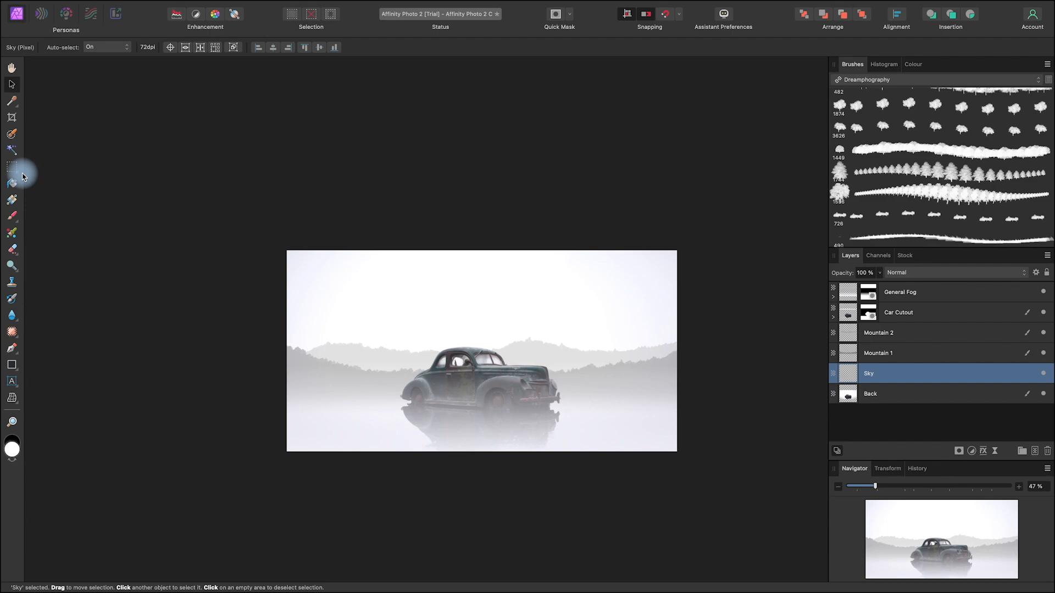
Step: Set the foreground colour to black and flood-fill the Sky layer with it
left_click(13, 461)
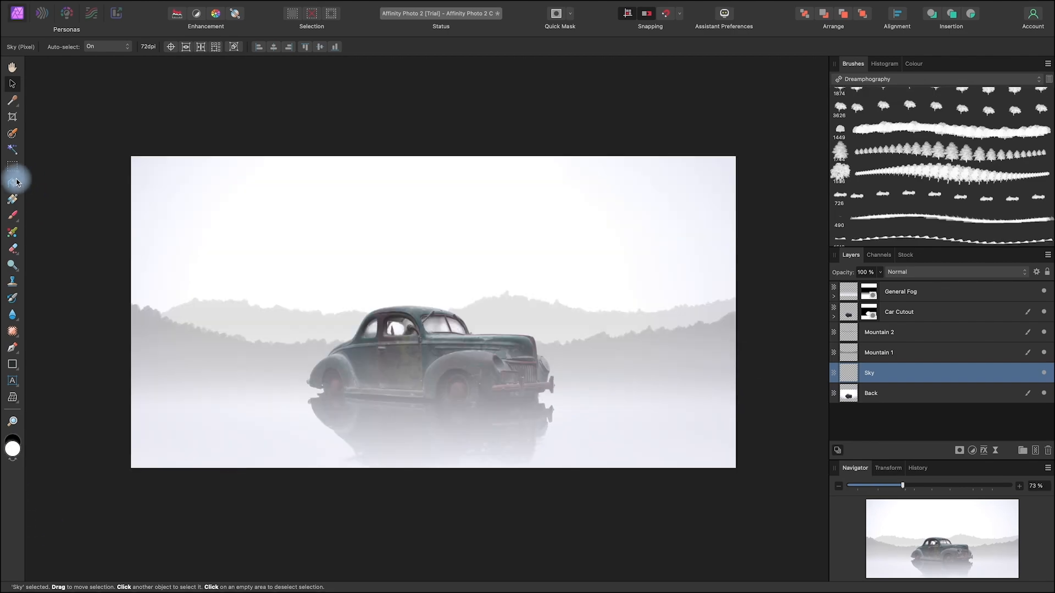
left_click(13, 183)
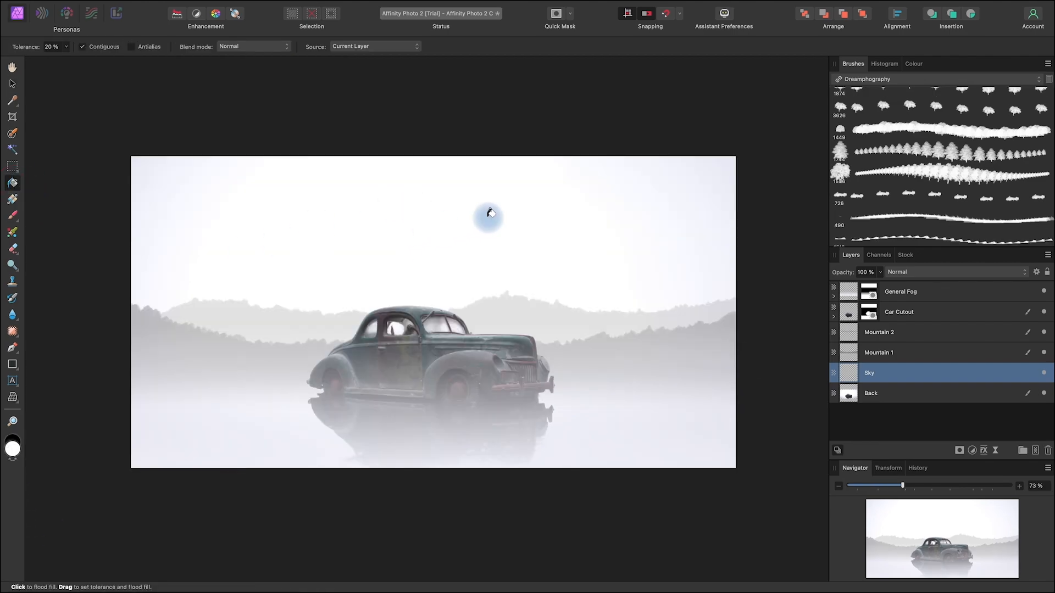
left_click(13, 461)
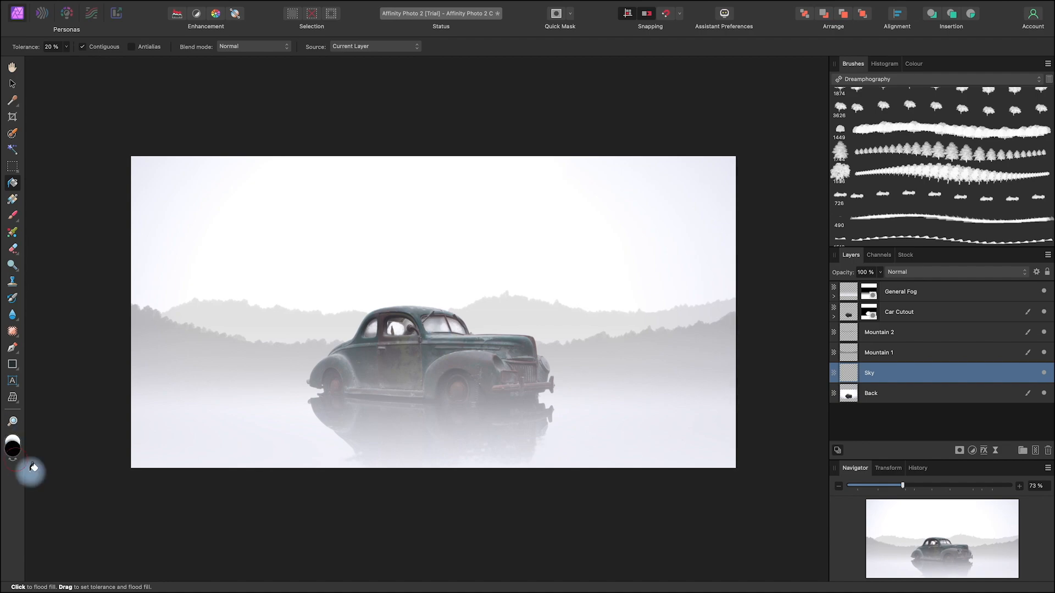
left_click(473, 220)
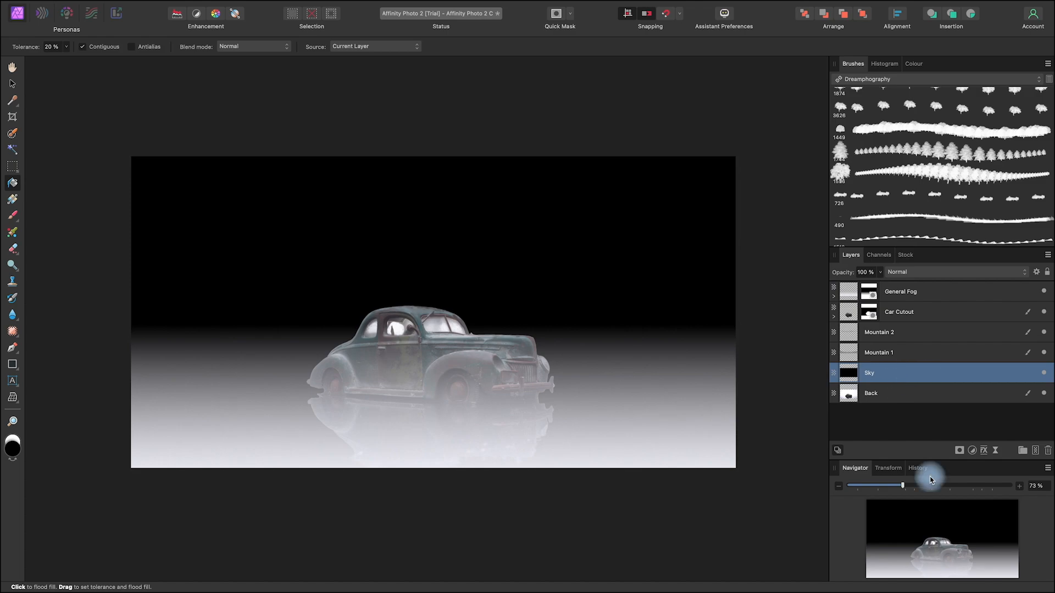
Step: Mask the Sky layer with a vertical linear gradient, white above the canvas to black at the car's wheels, and deselect all layers
left_click(961, 453)
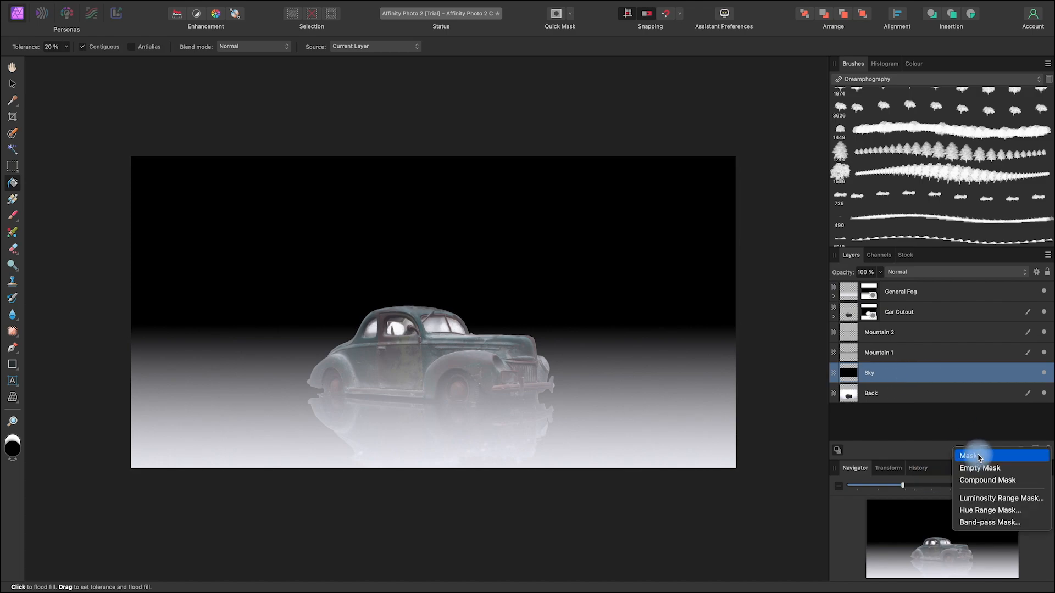
left_click(967, 449)
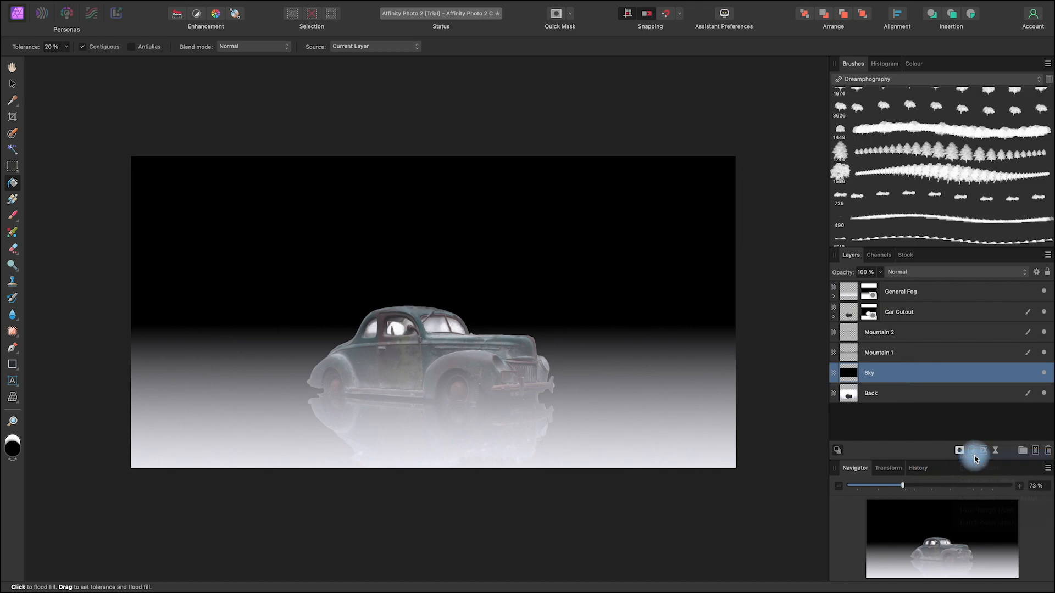
left_click(18, 203)
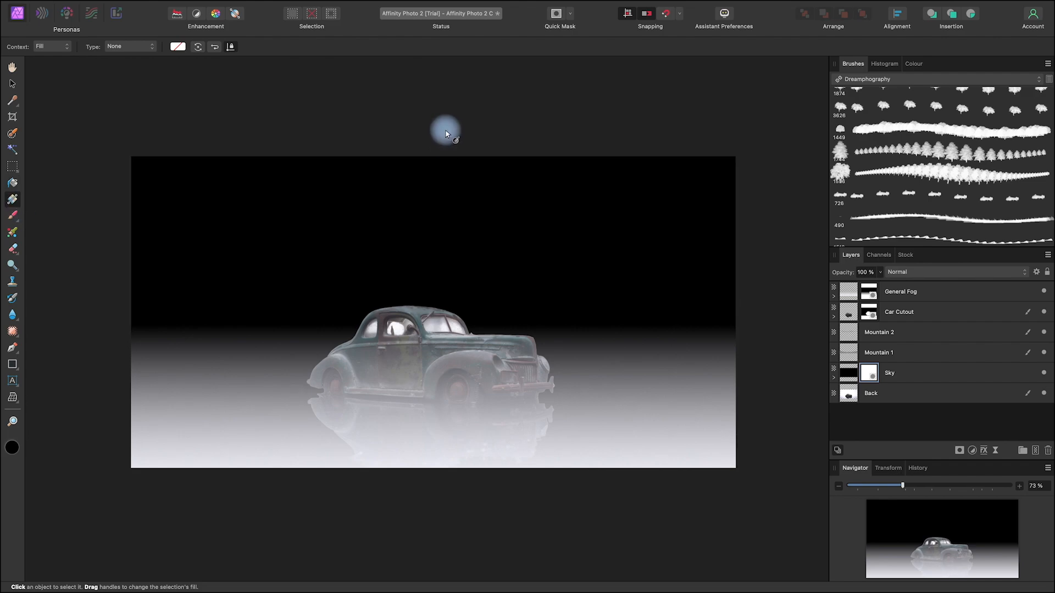
left_click_drag(443, 130, 442, 388)
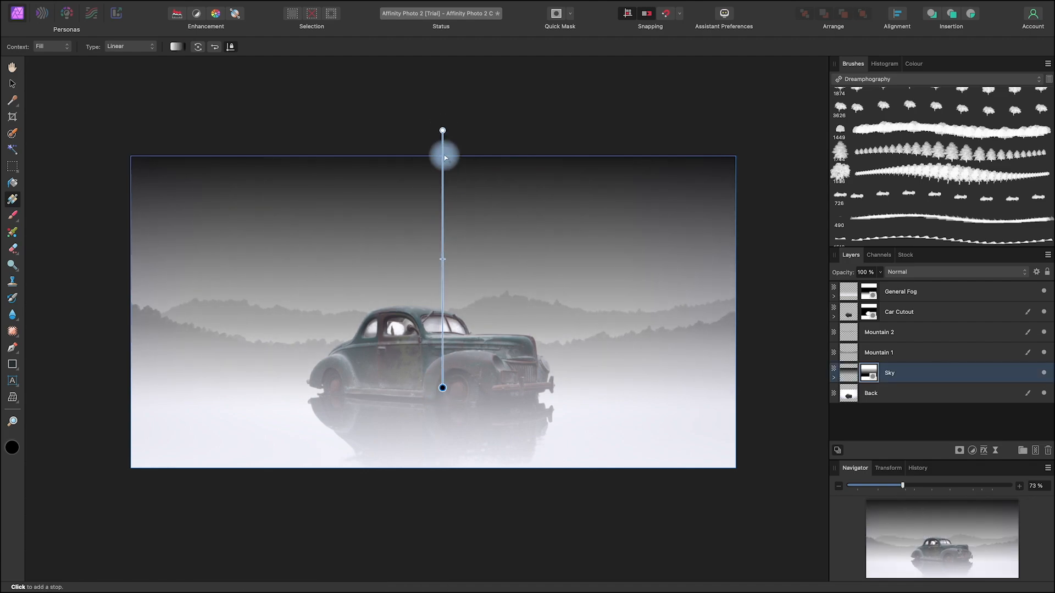
mouse_move(443, 258)
left_mouse_down()
mouse_move(442, 241)
mouse_move(442, 270)
mouse_move(443, 257)
left_mouse_up()
left_click_drag(442, 130, 443, 119)
left_click(12, 84)
left_click(153, 94)
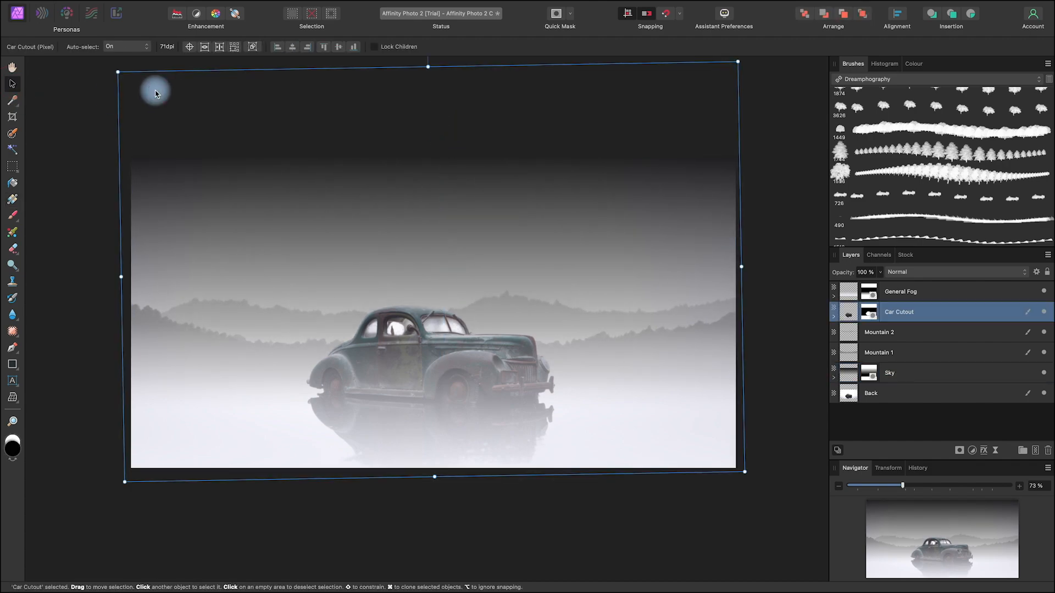
left_click(638, 506)
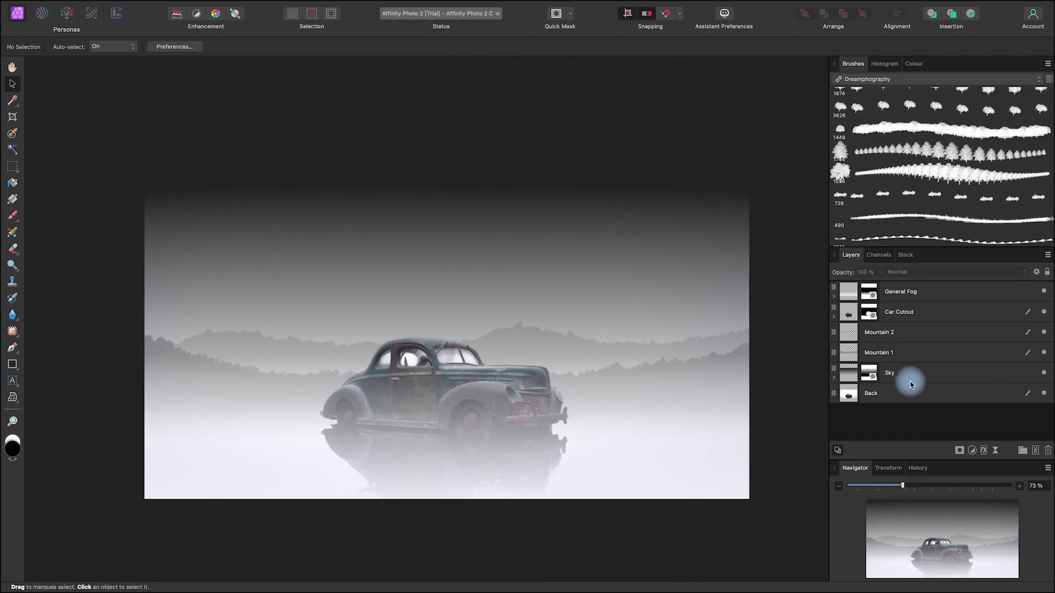
Step: Lower the Sky layer's opacity to 88% and deselect it
left_click(905, 371)
left_click(881, 275)
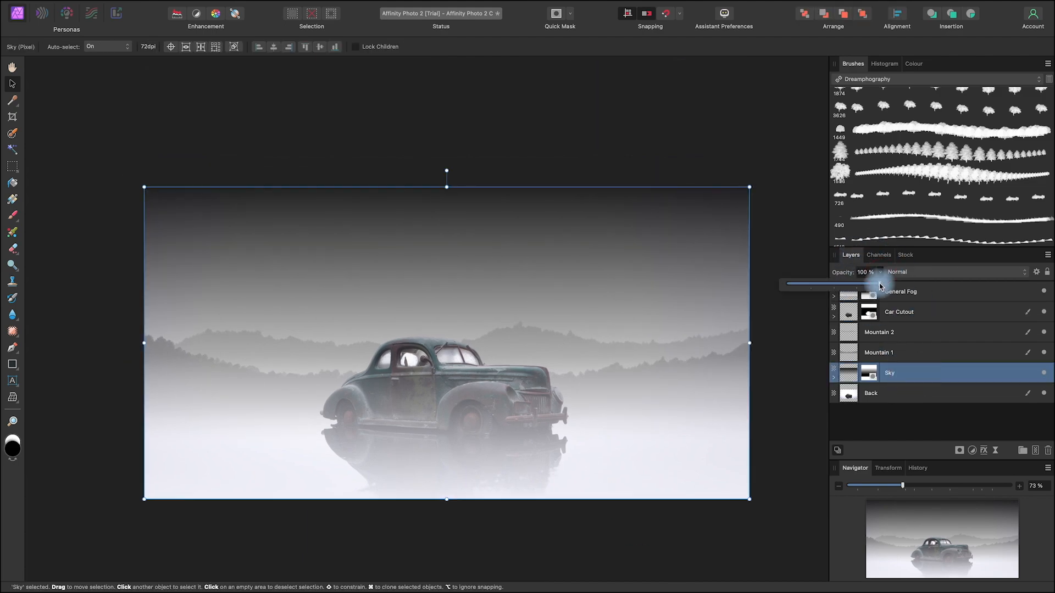
left_click_drag(875, 286, 866, 286)
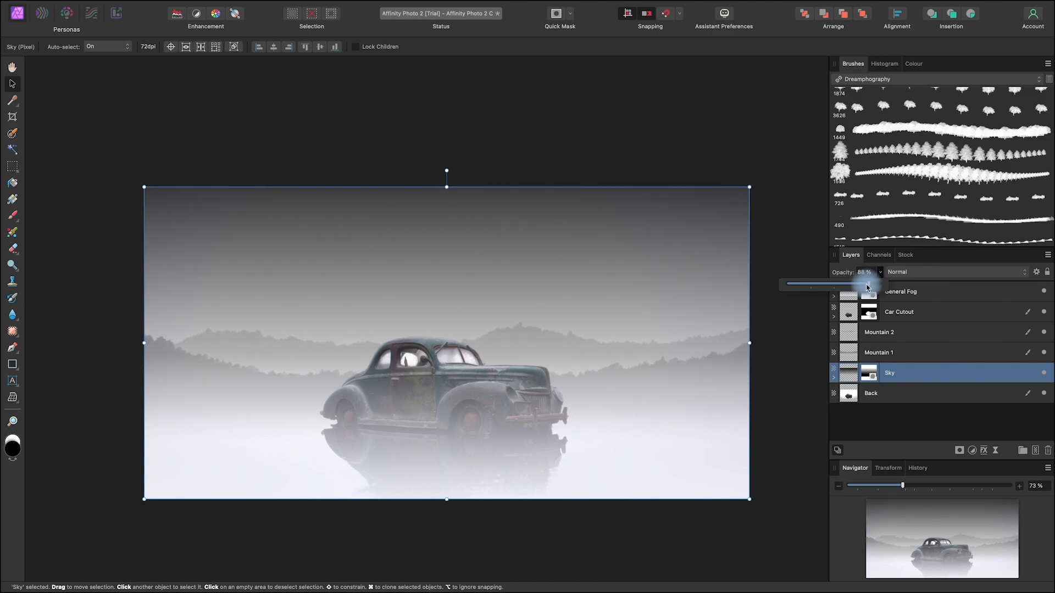
left_click(777, 189)
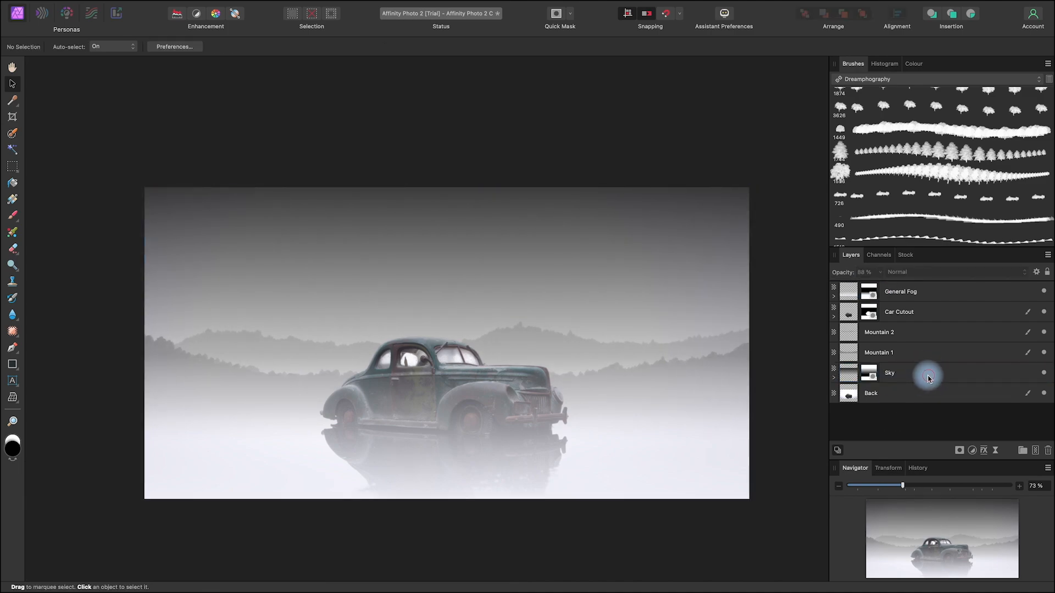
Step: Add a new pixel layer directly above Sky, name it Clous, and deselect it
left_click(928, 378)
left_click_drag(735, 518, 709, 515)
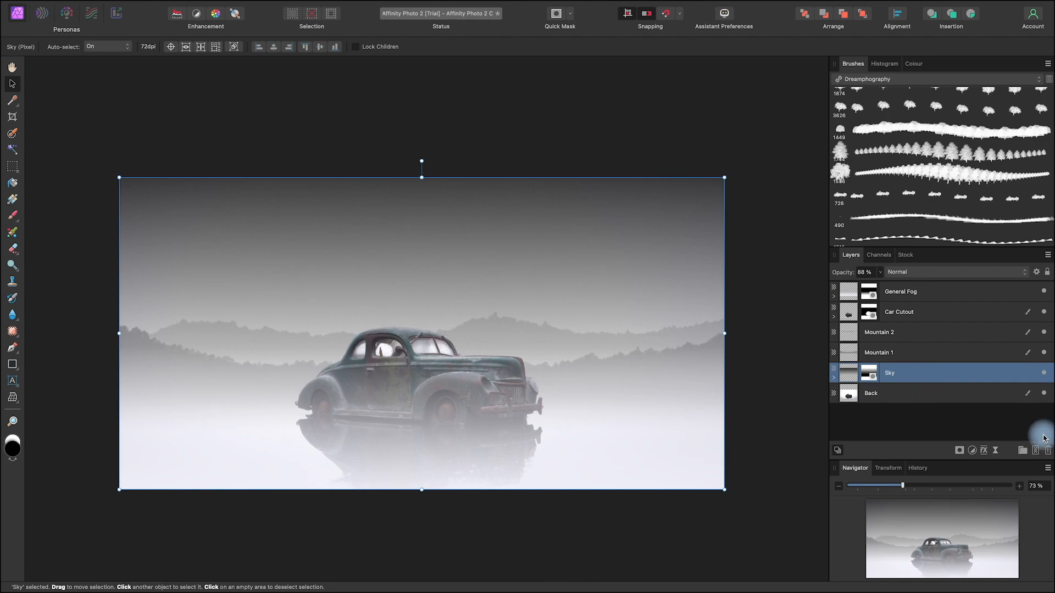
left_click(1035, 450)
double_click(873, 376)
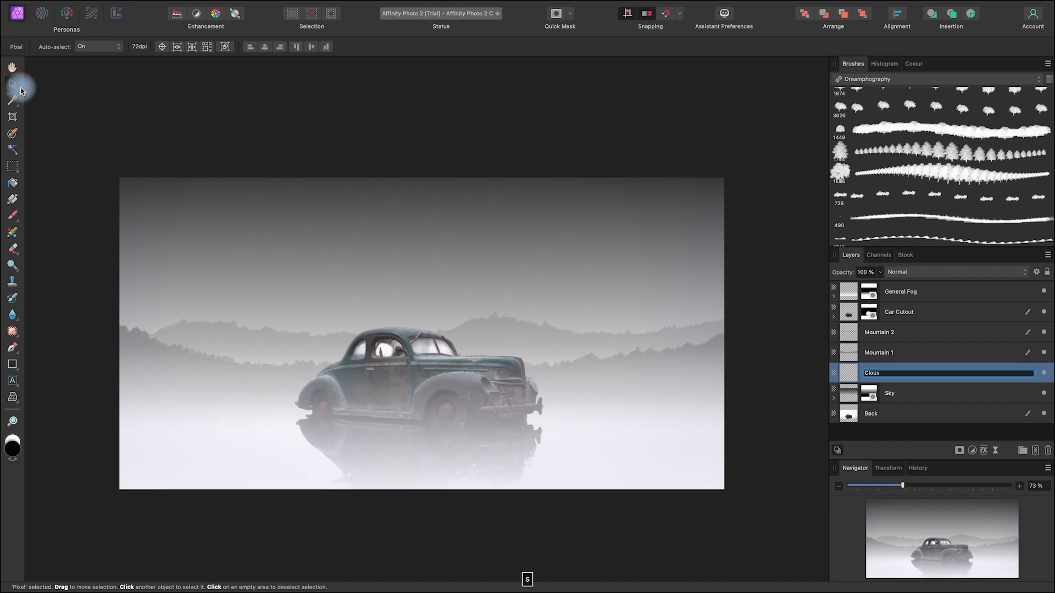
left_click(494, 86)
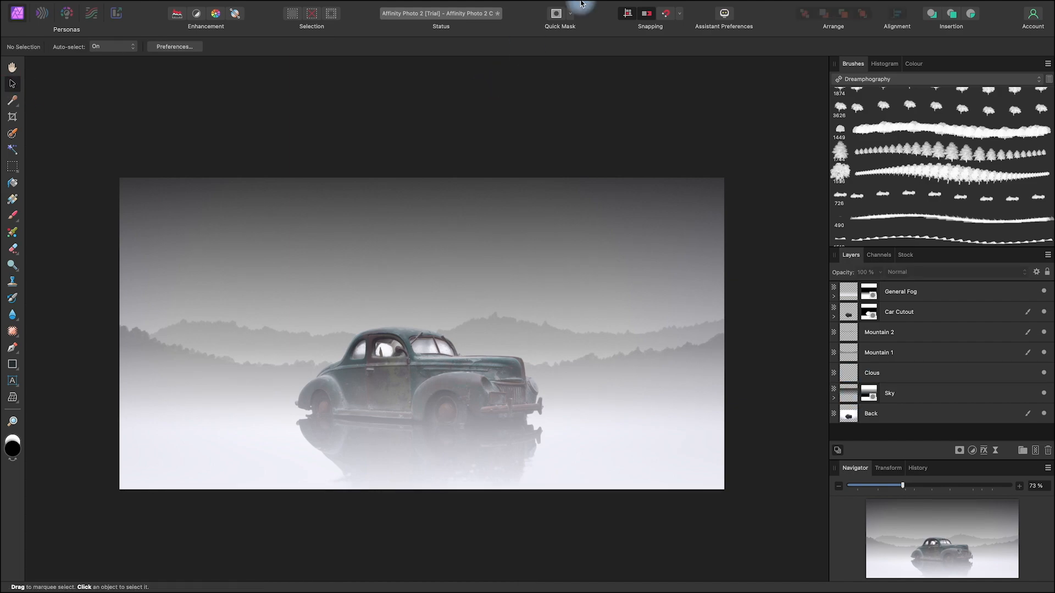
Step: Find and choose the Sky 3 Stamp brush in the Dreamphography set, keeping its settings as they are
scroll(968, 149, "down", 10)
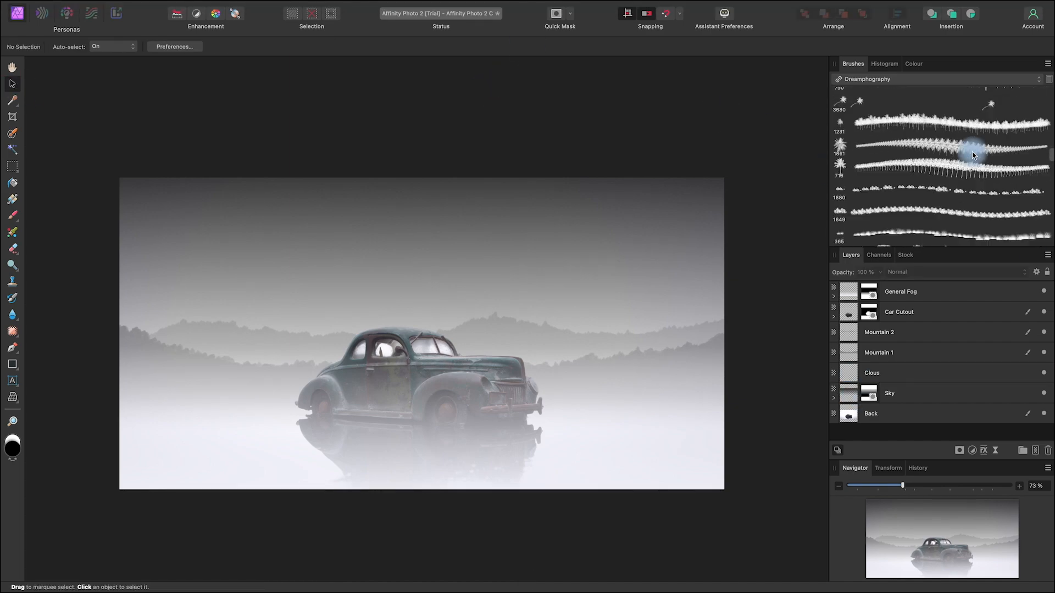
scroll(961, 188, "up", 5)
scroll(961, 191, "down", 3)
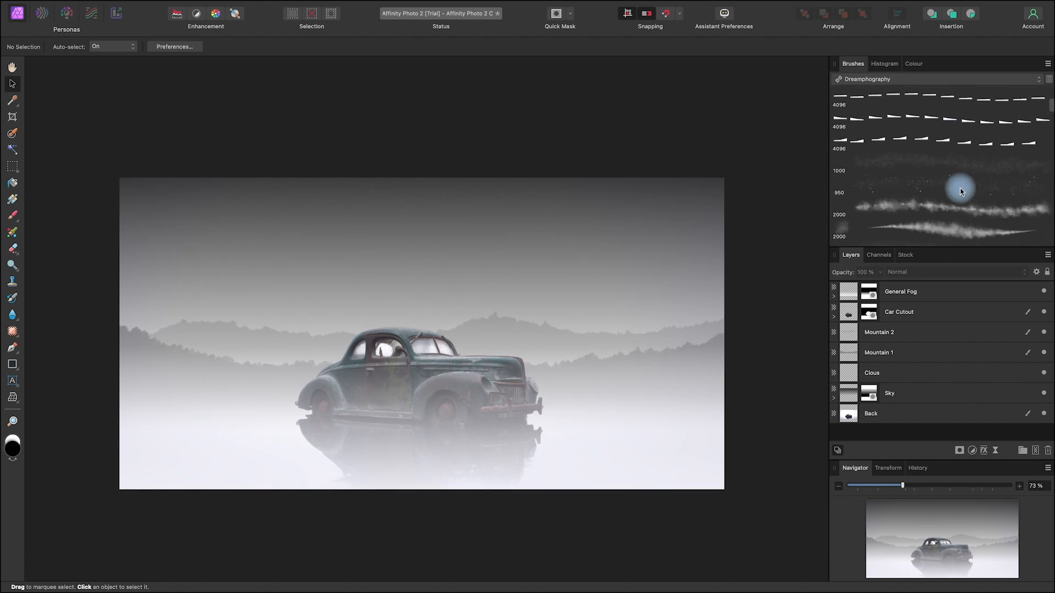
scroll(960, 190, "down", 14)
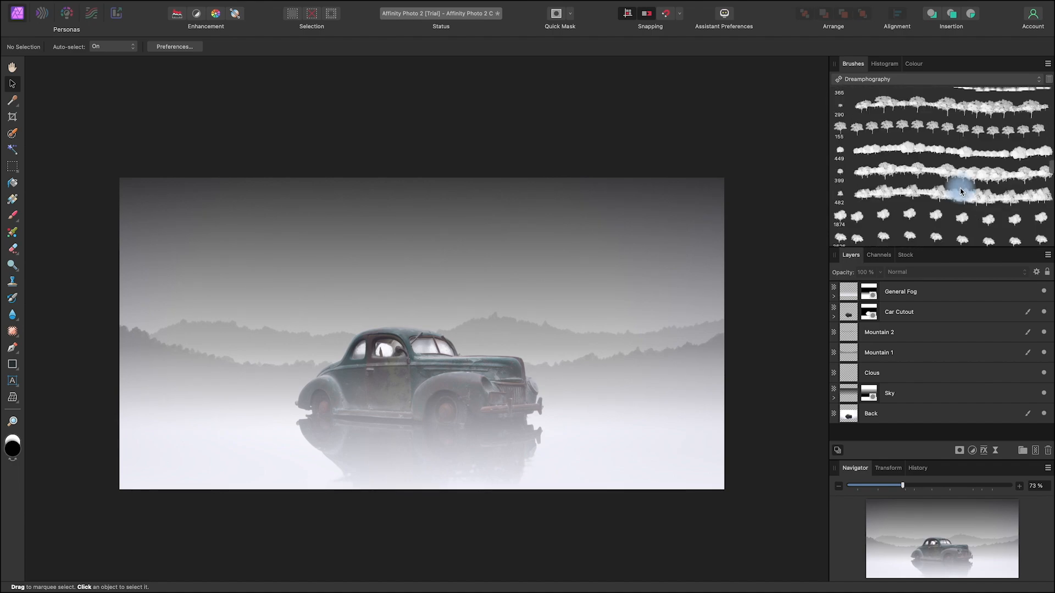
scroll(961, 190, "down", 10)
double_click(989, 163)
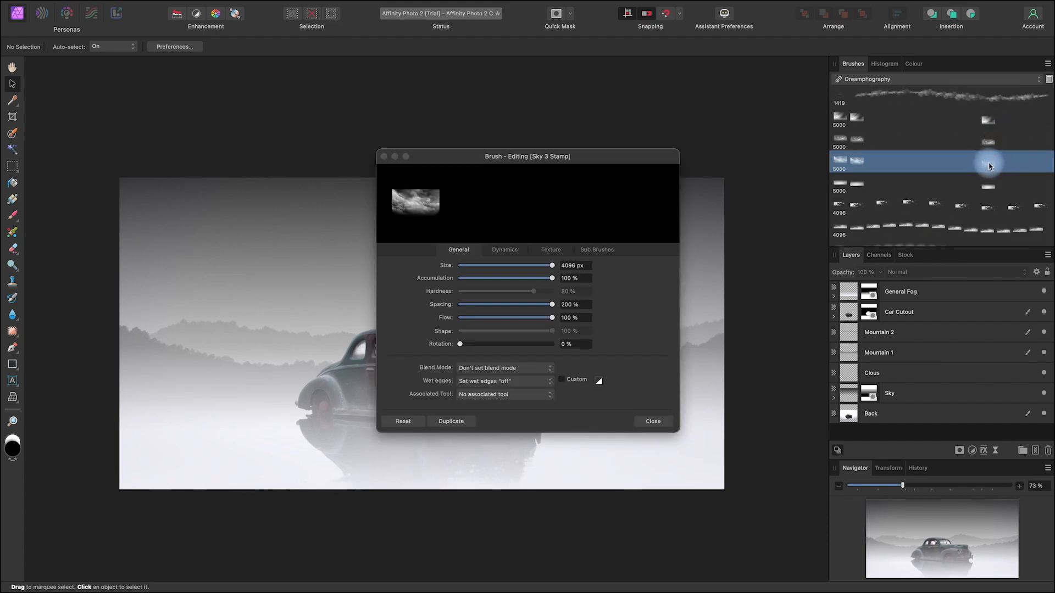
left_click(652, 422)
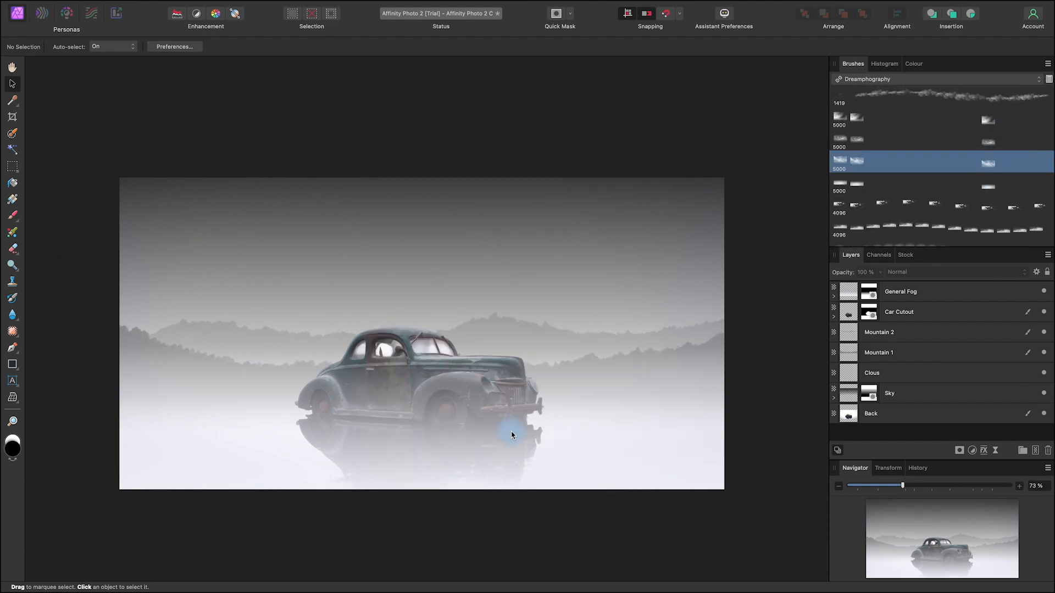
Step: Stamp white clouds across the canvas on the Clous layer with the Paint Brush Tool
left_click(901, 380)
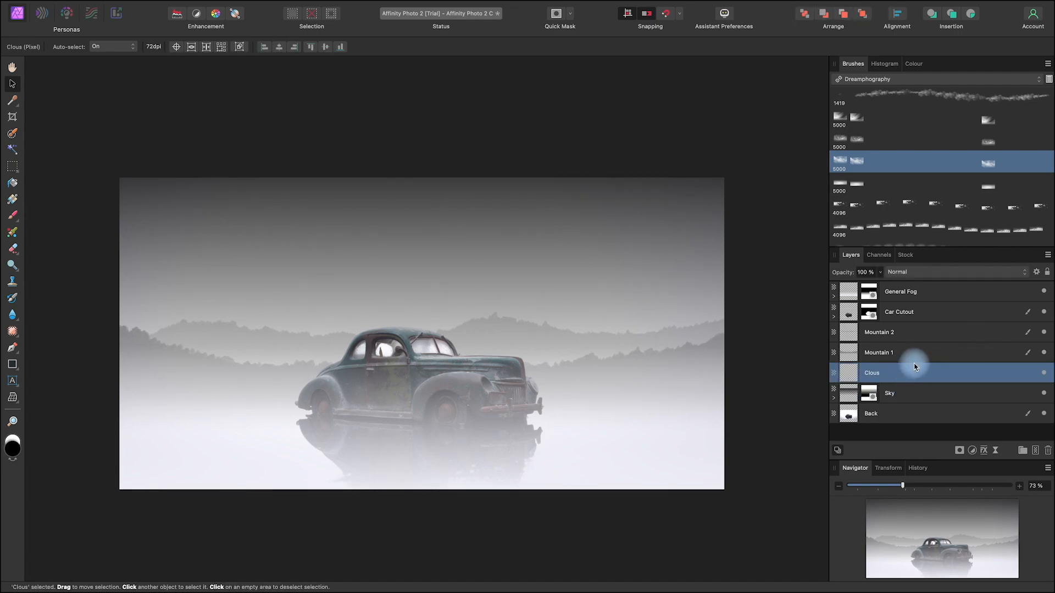
left_click(14, 460)
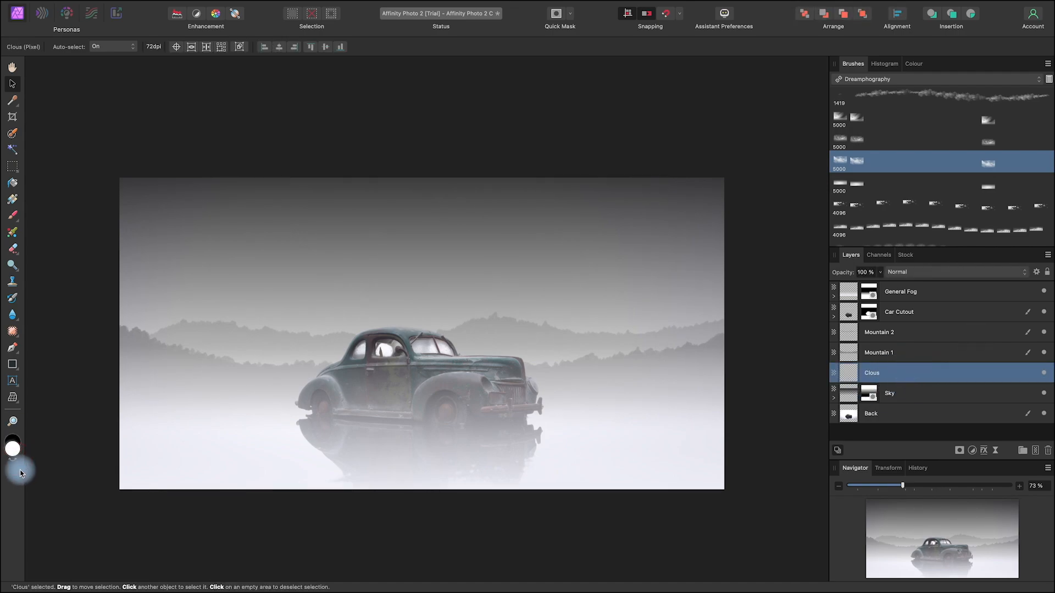
left_click(12, 215)
mouse_move(134, 388)
left_mouse_down()
mouse_move(482, 335)
mouse_move(339, 324)
mouse_move(232, 296)
mouse_move(101, 291)
left_mouse_up()
Step: Enlarge the stamped clouds slightly beyond the canvas width and move them up so they fill the sky
key("v")
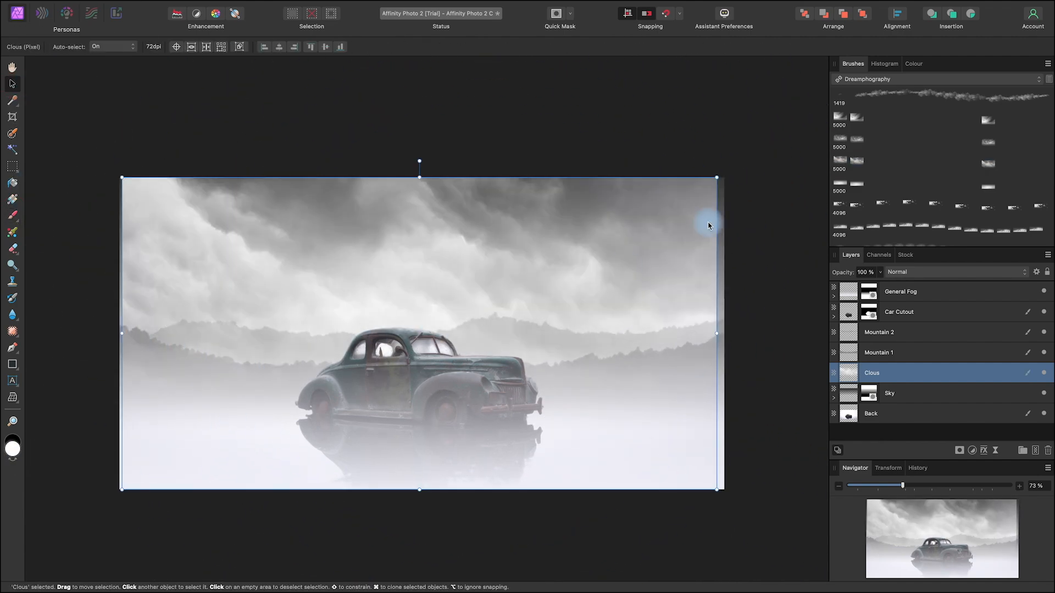
left_click_drag(716, 177, 739, 164)
left_click_drag(597, 318, 579, 275)
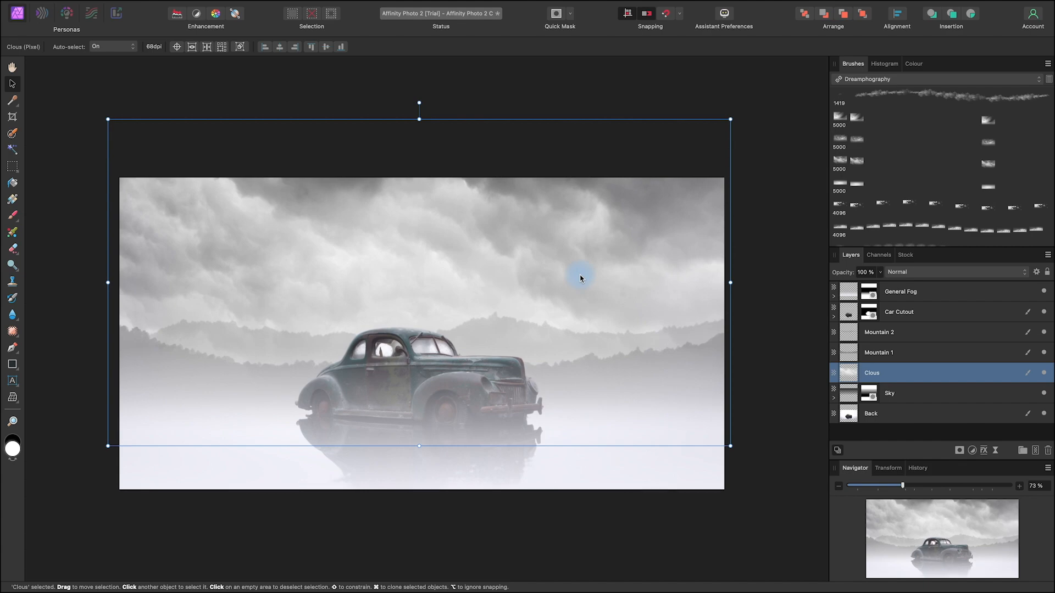
Step: Mask the Clous layer with a vertical linear gradient, white in the upper sky to black at the car's wheels, and deselect all layers
left_click(959, 450)
left_click(977, 461)
key("g")
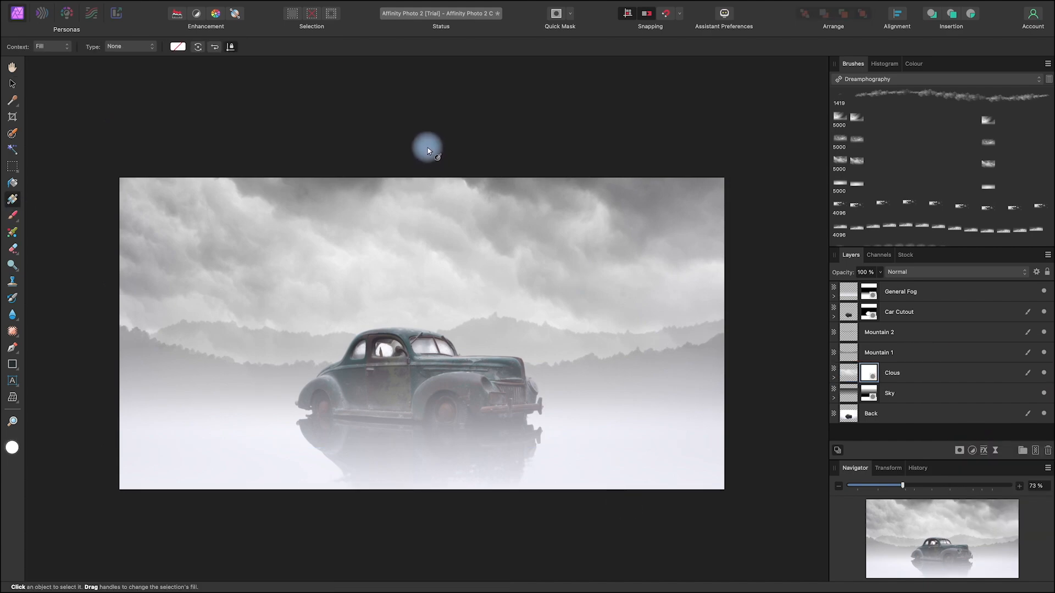
left_click_drag(422, 204, 422, 413)
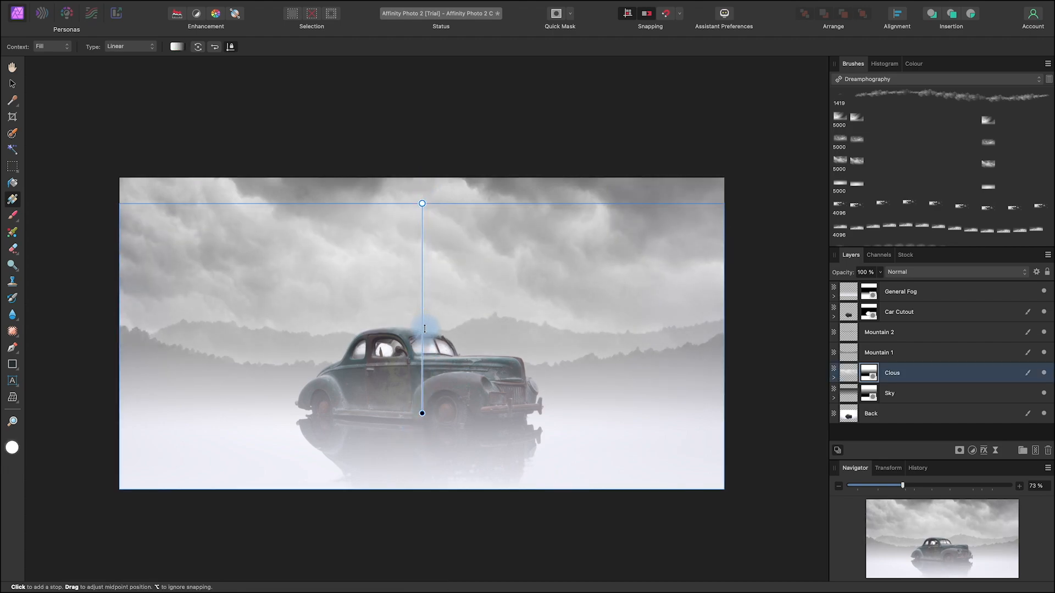
left_click(12, 83)
left_click(174, 90)
key("space")
left_click_drag(634, 505, 653, 477)
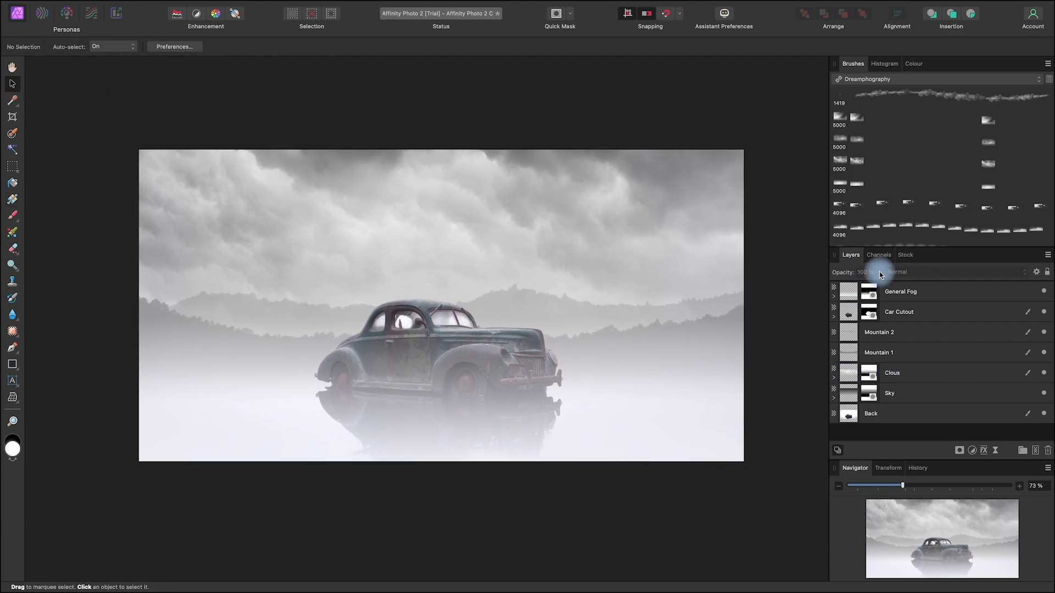
left_click(907, 373)
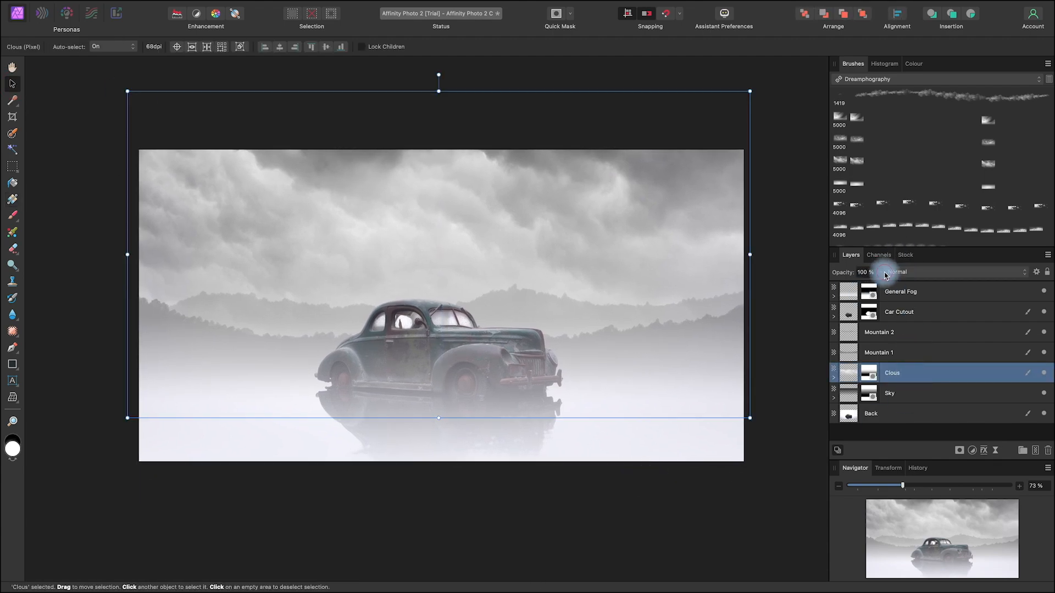
left_click(886, 273)
left_click(880, 275)
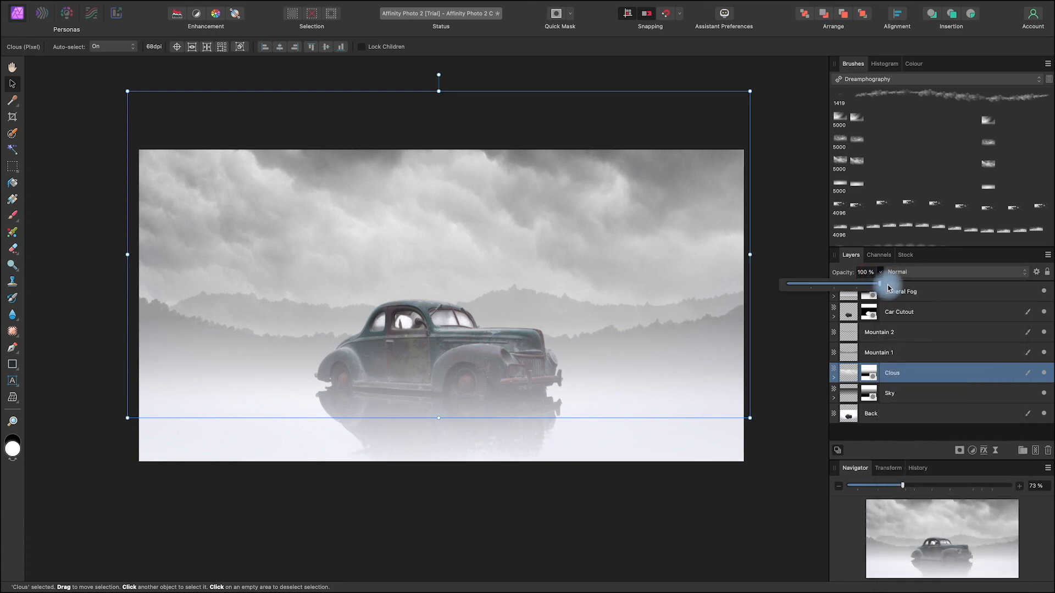
left_click(801, 425)
scroll(714, 478, "right", 2)
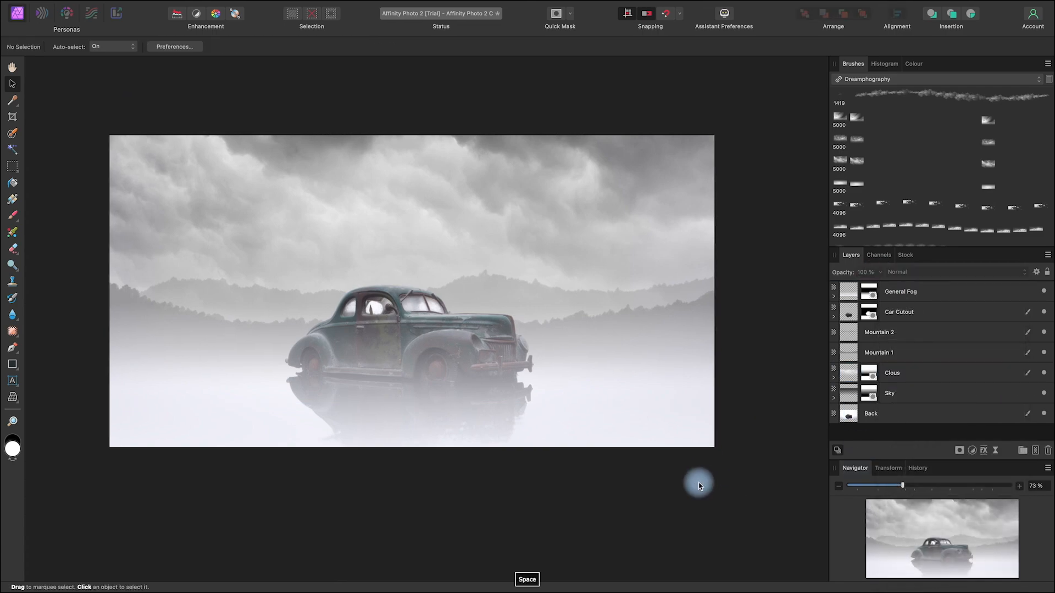
Step: Add a new pixel layer directly above the Clous layer and name it Moon
left_click(927, 374)
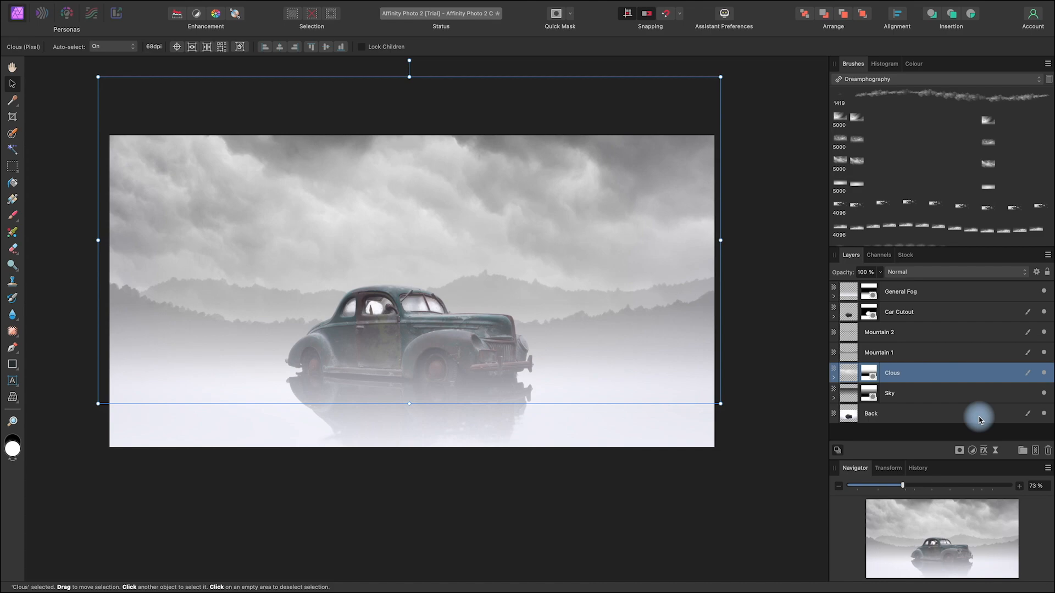
left_click_drag(555, 462, 567, 482)
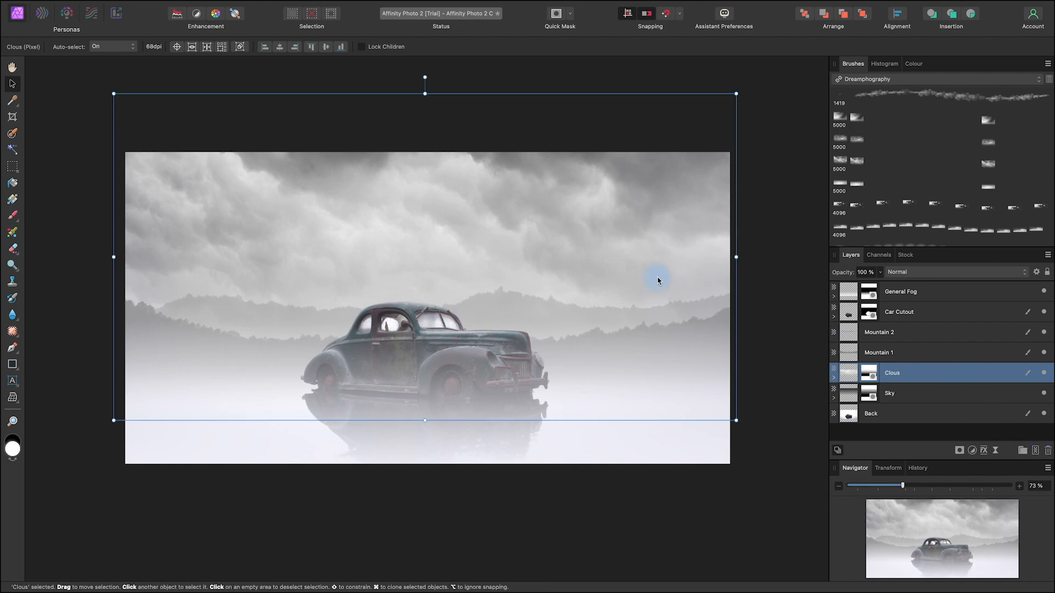
left_click(1036, 452)
left_click(878, 378)
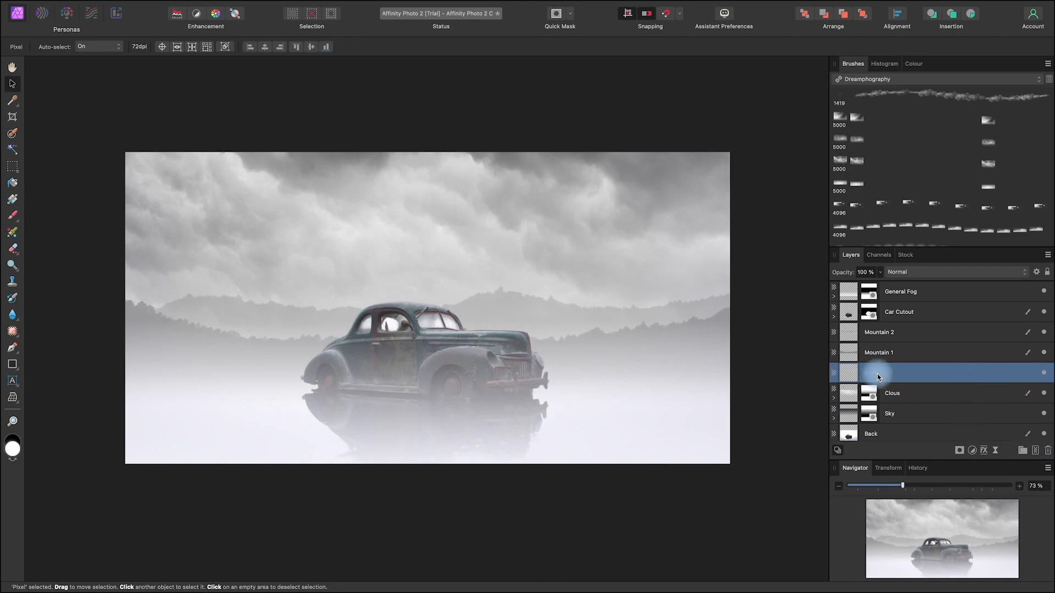
double_click(873, 374)
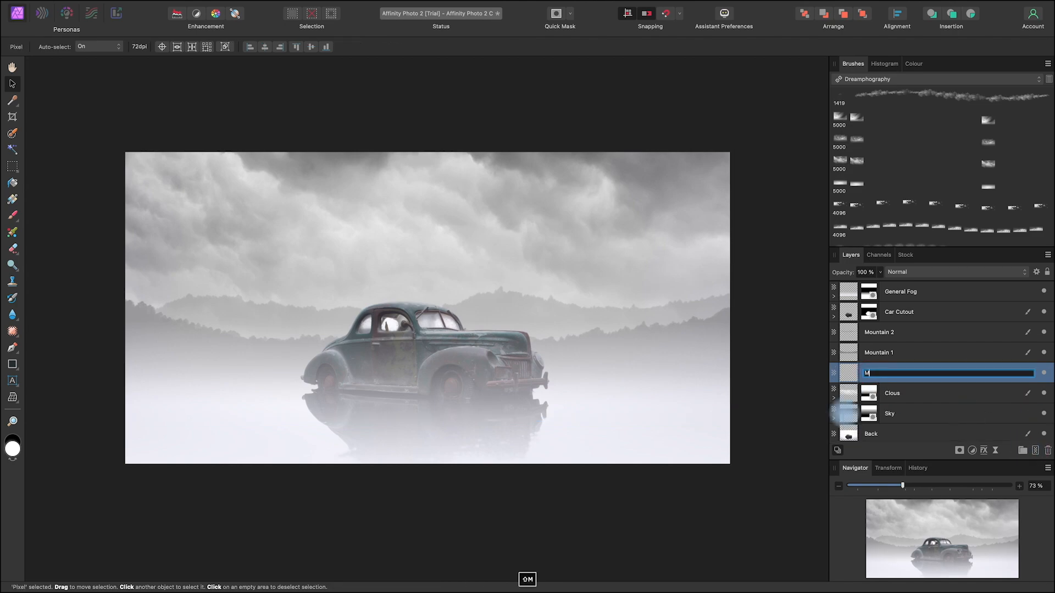
type("Moon")
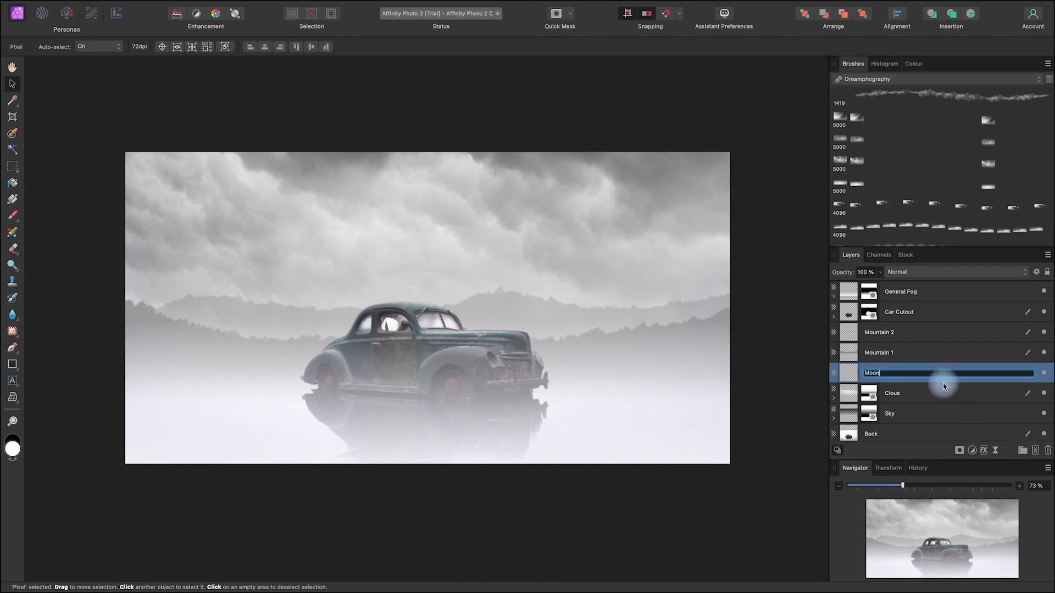
left_click(934, 379)
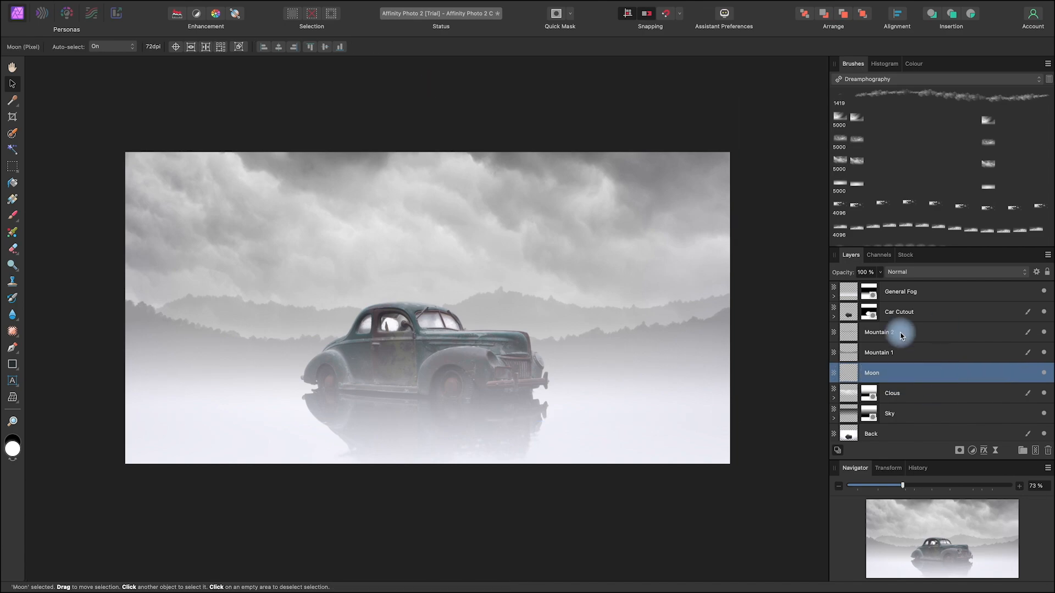
Step: Choose the Moon Glow 3 brush from the Dreamphography set for the Paint Brush Tool, keeping its settings as they are
left_click(12, 215)
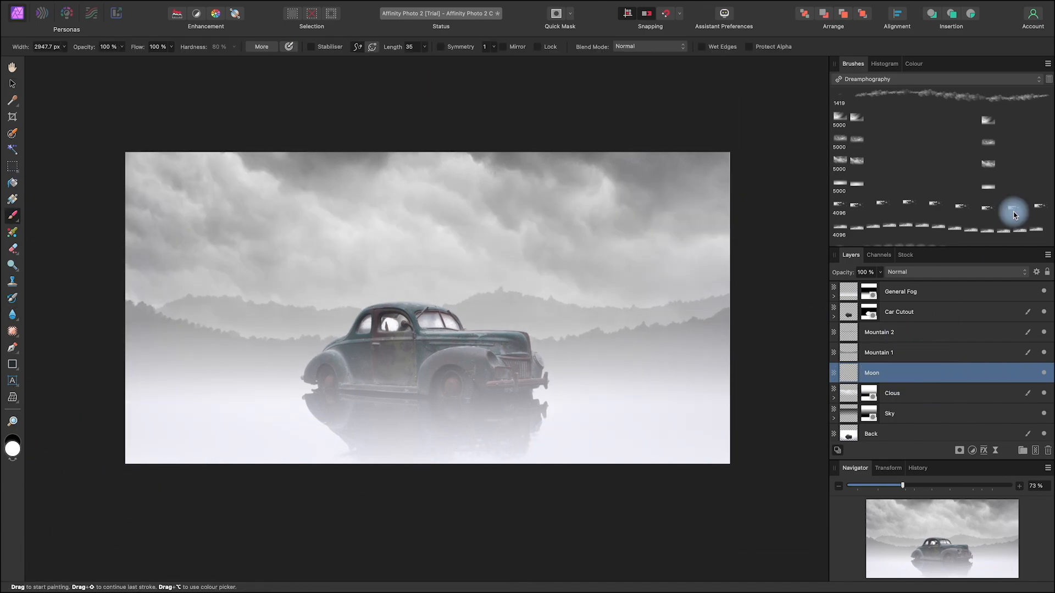
scroll(999, 188, "down", 10)
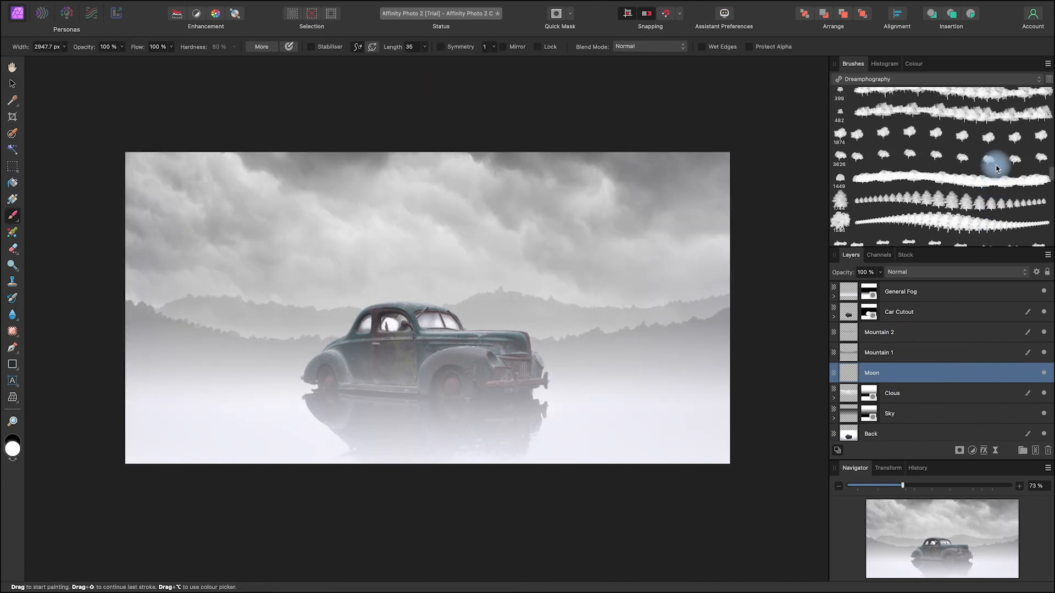
scroll(997, 167, "down", 10)
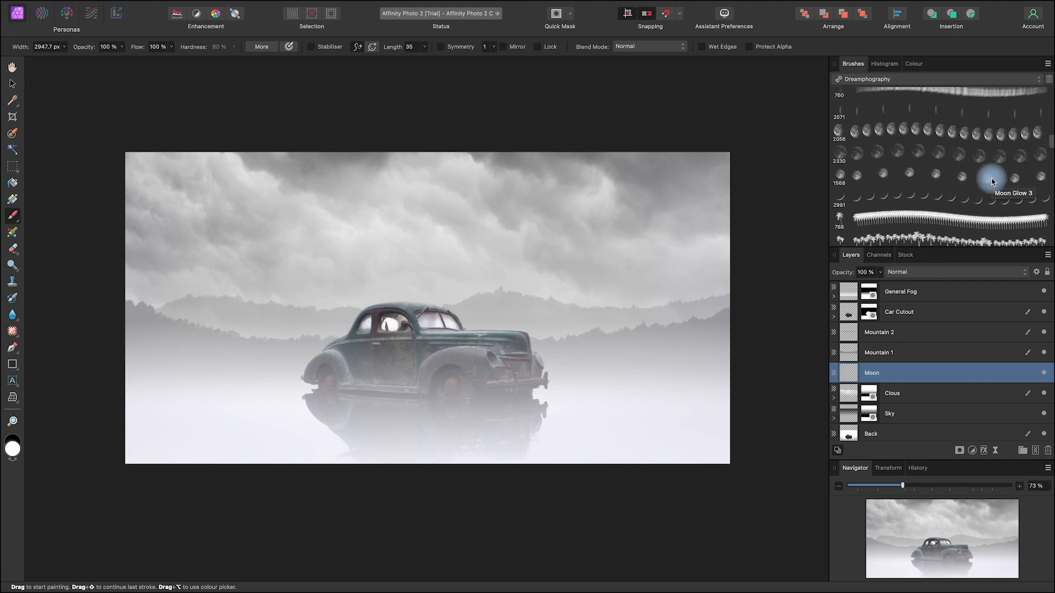
left_click(991, 181)
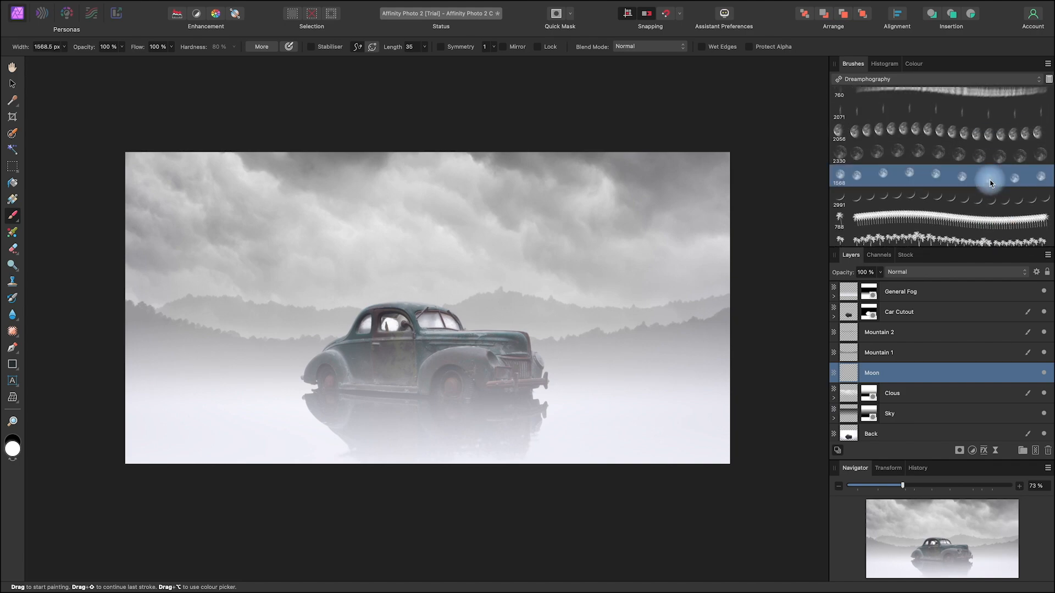
double_click(988, 179)
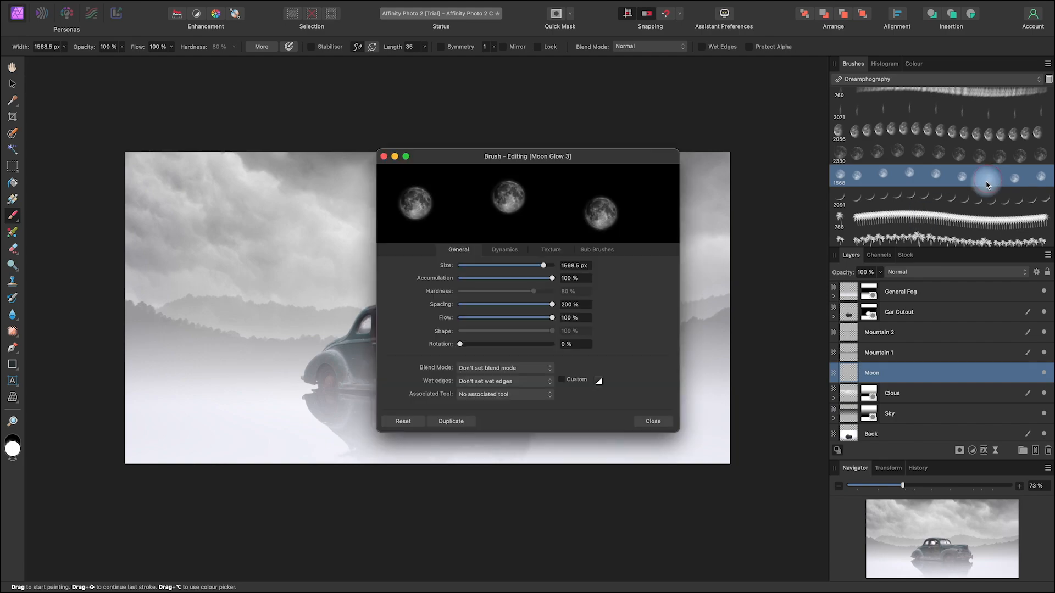
key("Escape")
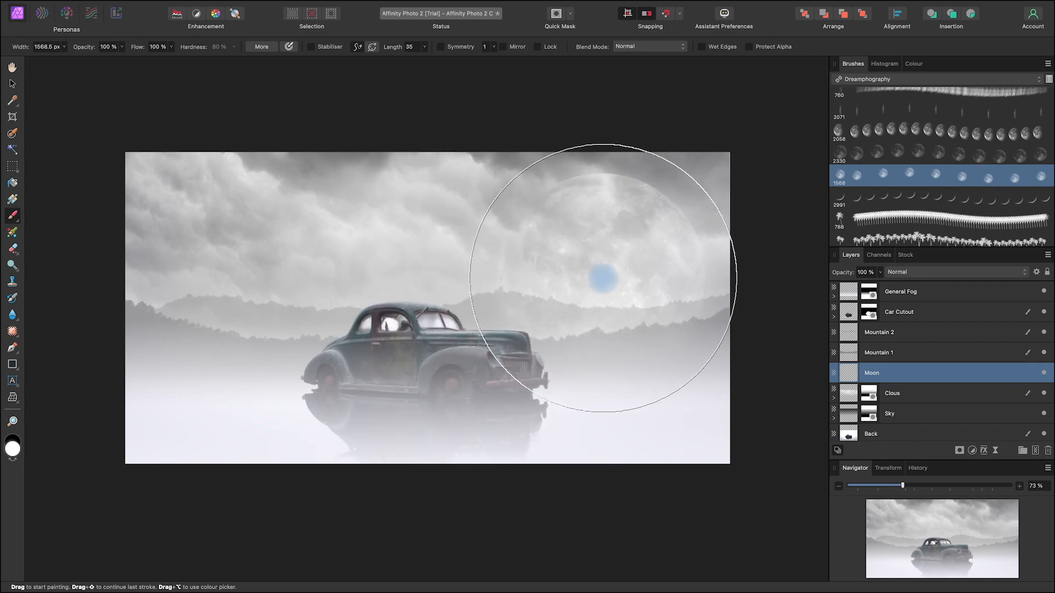
Step: Reduce the brush width to about 362 px and stamp one white moon in the sky above the front of the car
left_click_drag(600, 273, 463, 261, "ctrl+alt")
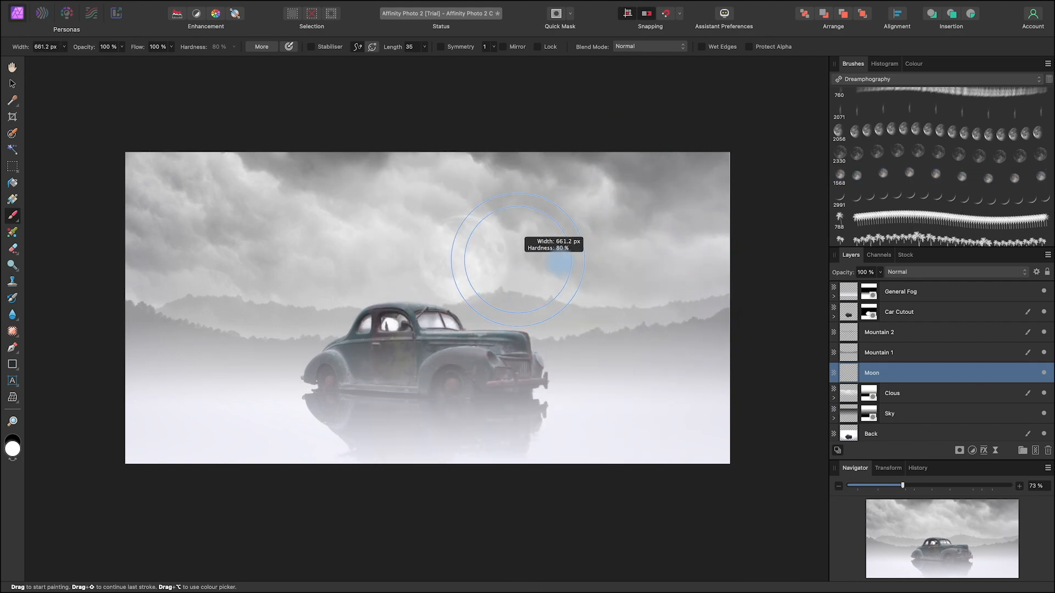
mouse_move(601, 268)
left_mouse_down("ctrl+alt")
mouse_move(555, 266)
mouse_move(619, 266)
mouse_move(574, 250)
left_mouse_up("ctrl+alt")
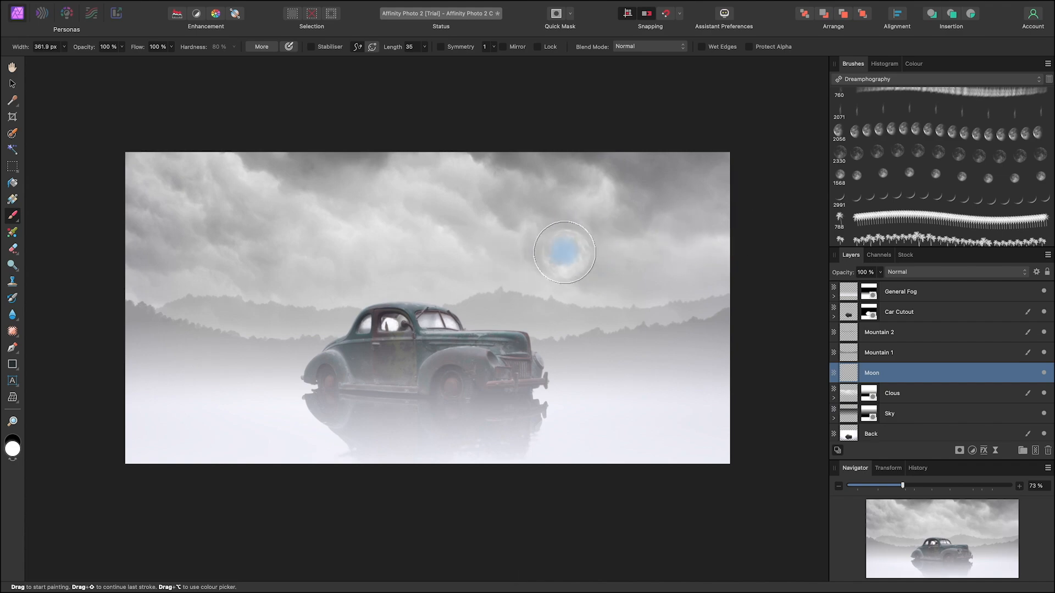
left_click(554, 251)
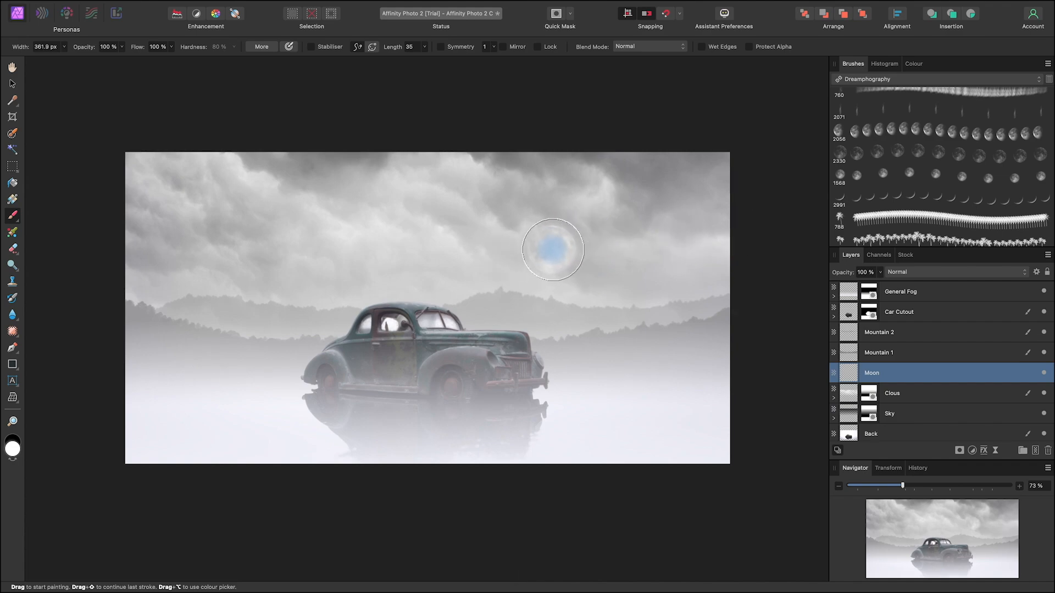
Step: Duplicate the Moon layer twice to brighten the stamped moon
left_click(12, 83)
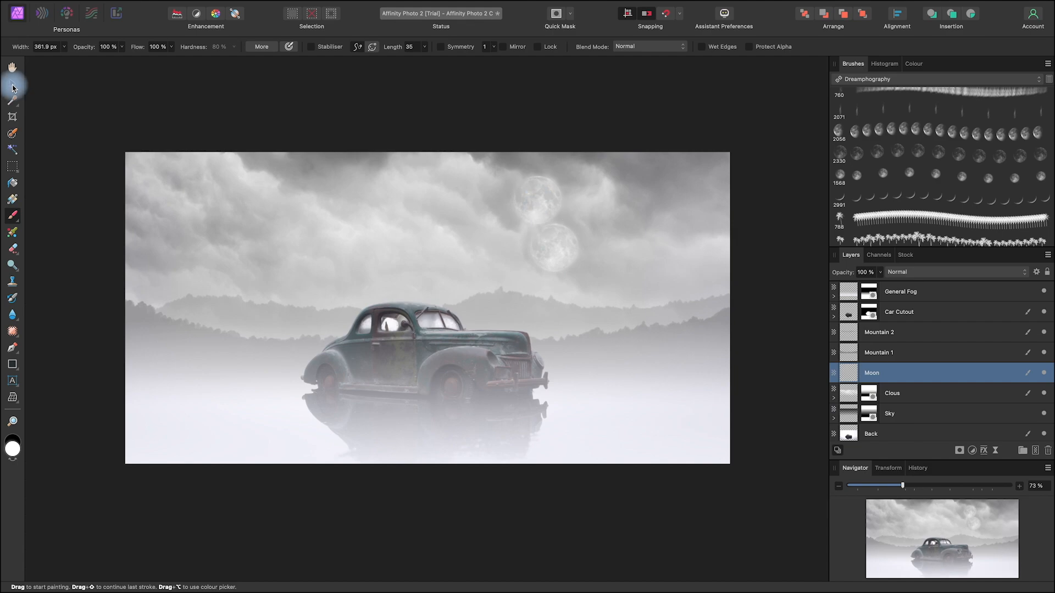
right_click(942, 371)
left_click(960, 507)
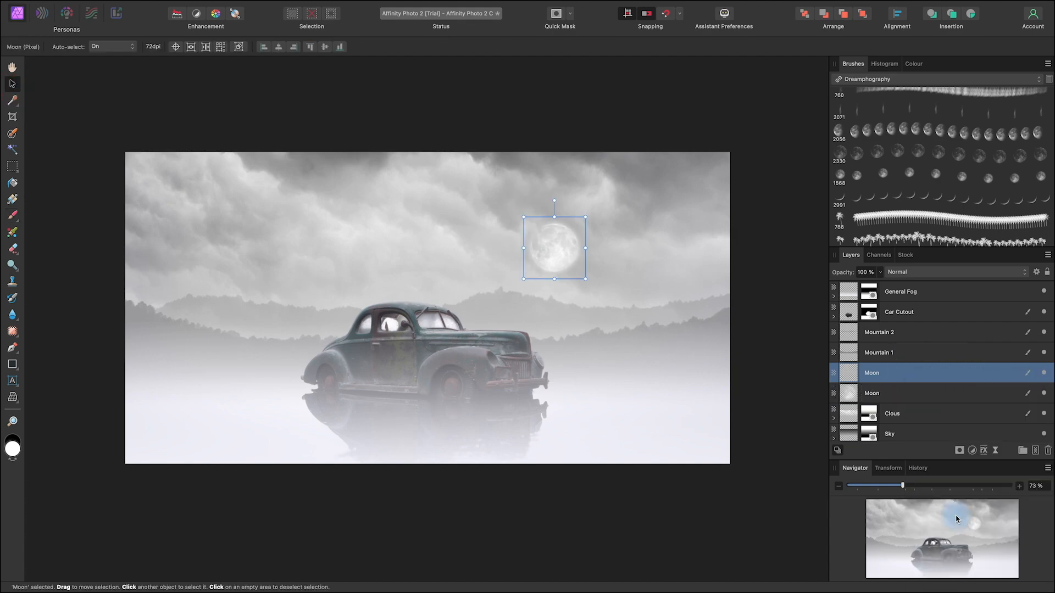
right_click(918, 375)
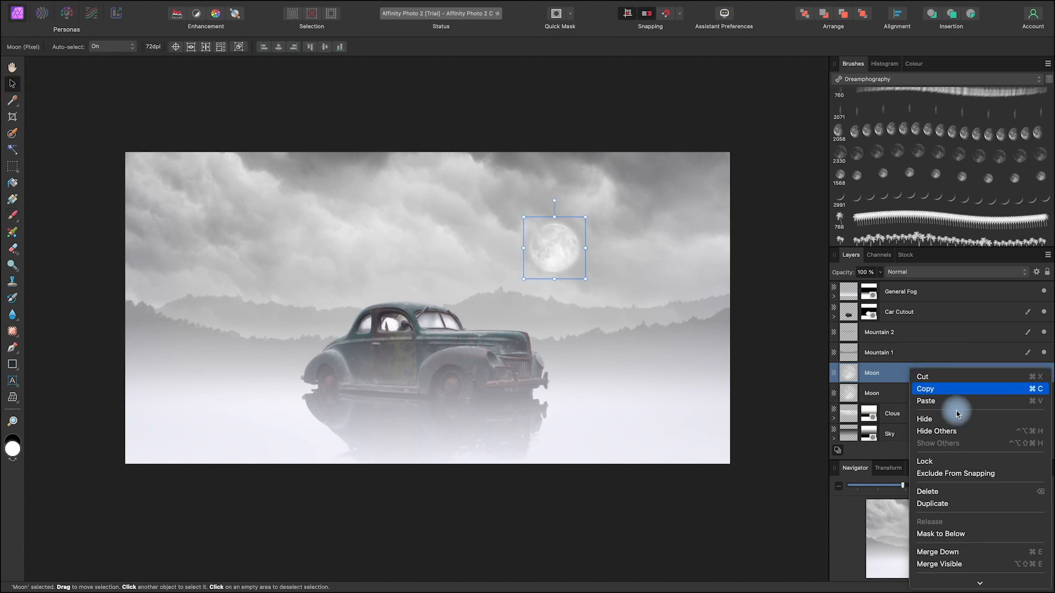
left_click(967, 502)
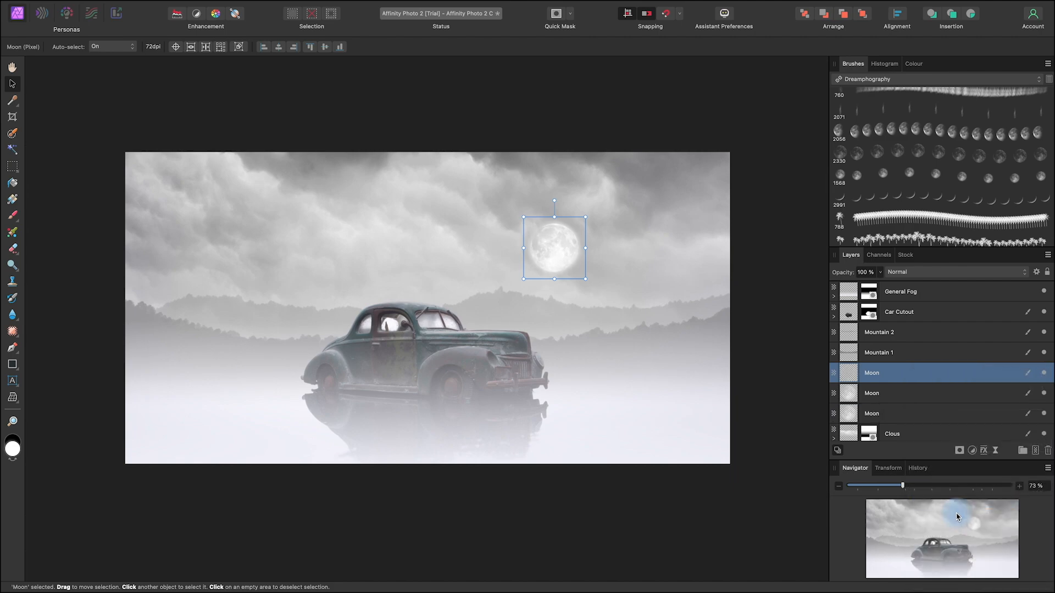
Step: Merge the three Moon layers into one and move the moon slightly down and to the left
left_click(920, 391, "super")
left_click(917, 419, "super")
right_click(918, 397)
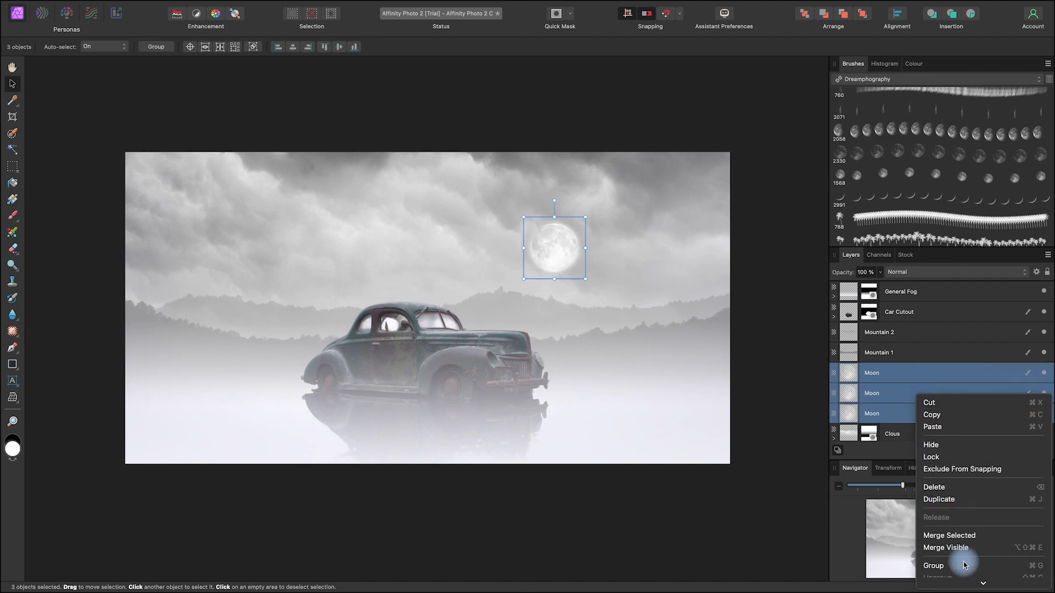
left_click(969, 535)
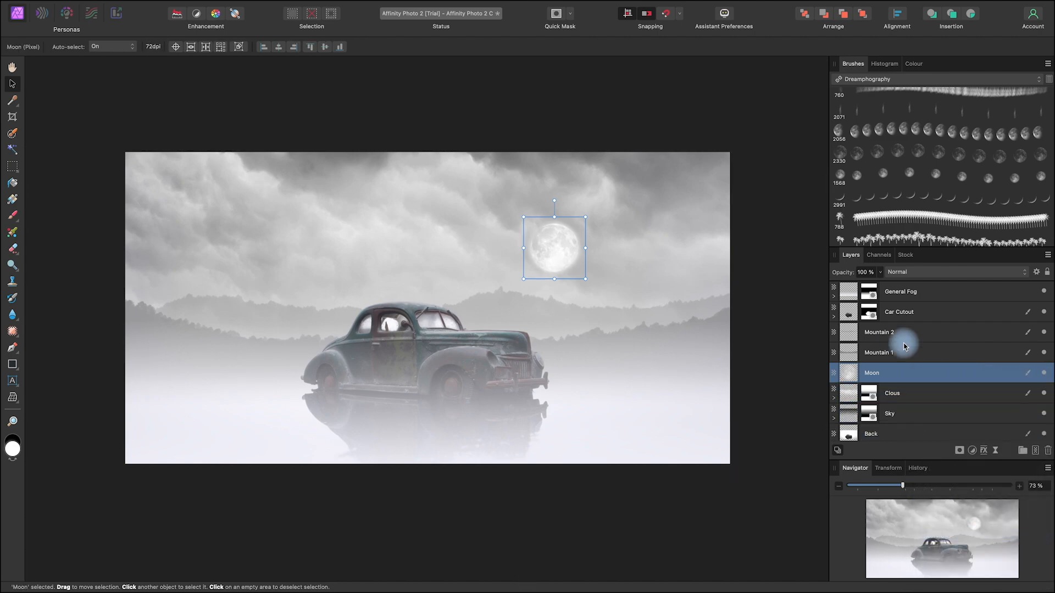
left_click_drag(569, 239, 561, 260)
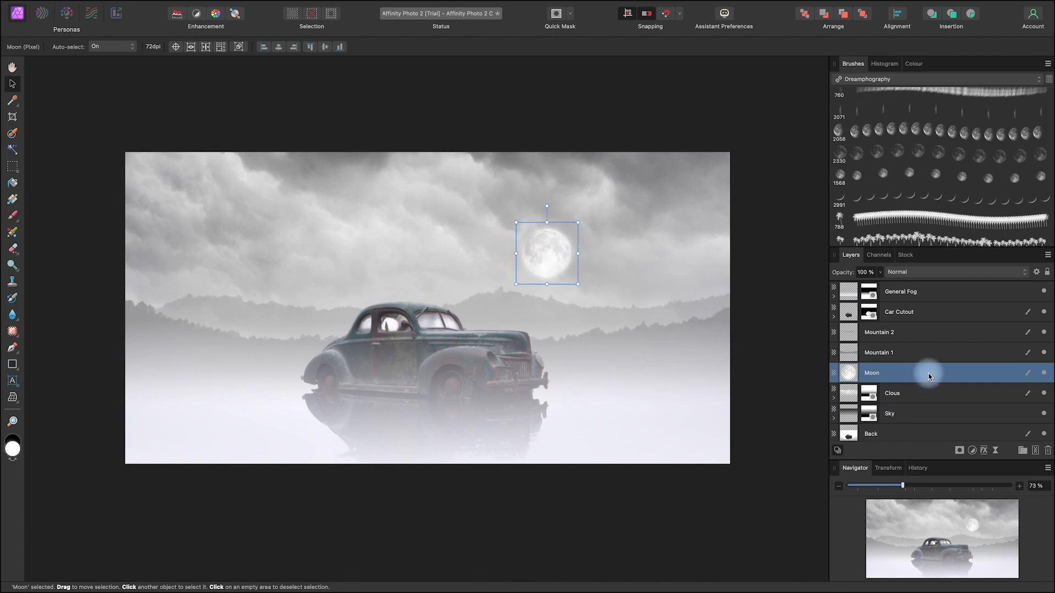
Step: Mask the Moon layer with a short linear gradient from white near the moon's top to black at its lower edge
left_click(961, 451)
left_click(979, 449)
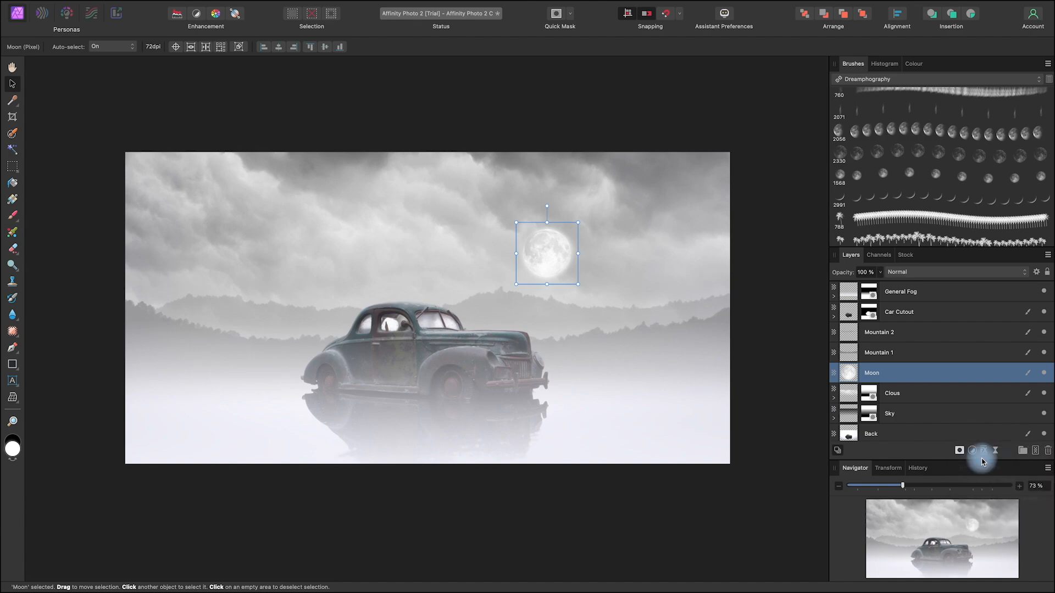
left_click(14, 206)
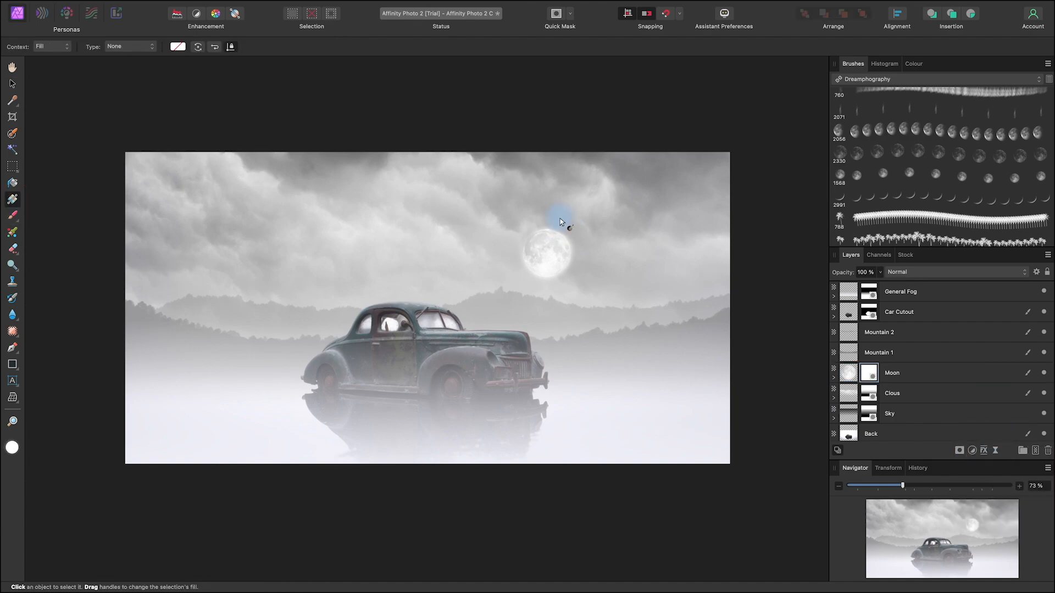
left_click_drag(552, 237, 541, 277)
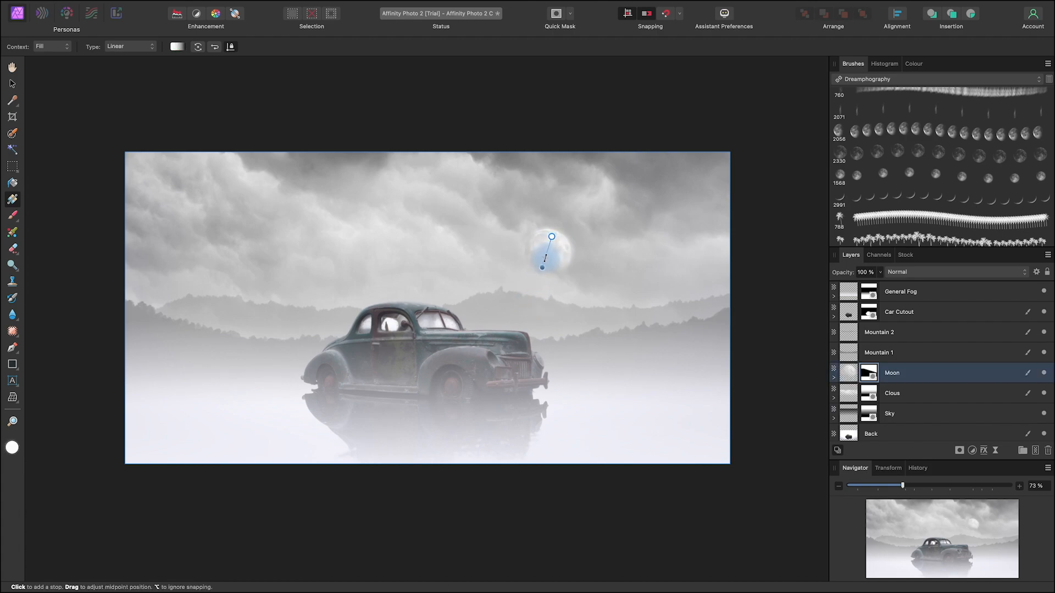
left_click(12, 84)
left_click(252, 87)
key("space")
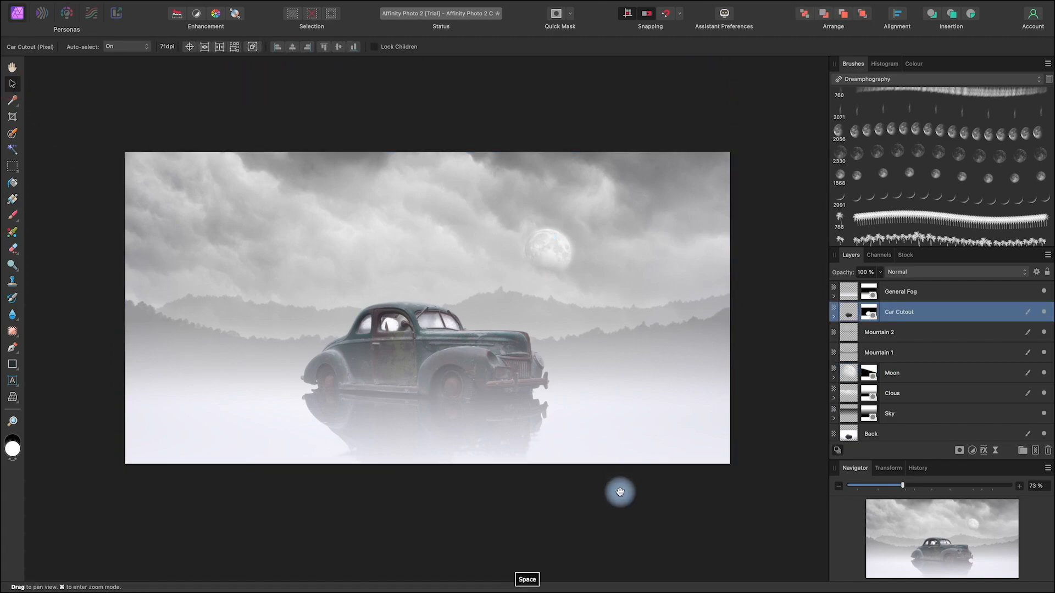
left_click_drag(621, 490, 666, 504)
left_click_drag(619, 274, 623, 285)
key("super+z")
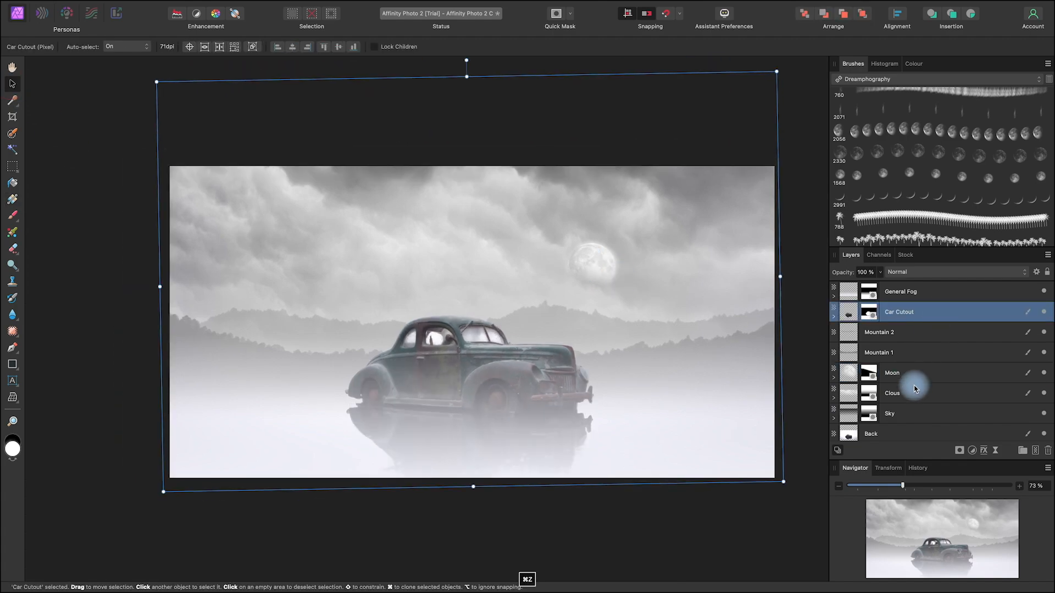
Step: Move the masked moon slightly lower and set the Moon layer's opacity to 75 %
left_click(930, 373)
mouse_move(605, 263)
left_mouse_down()
mouse_move(604, 273)
mouse_move(606, 265)
left_mouse_up()
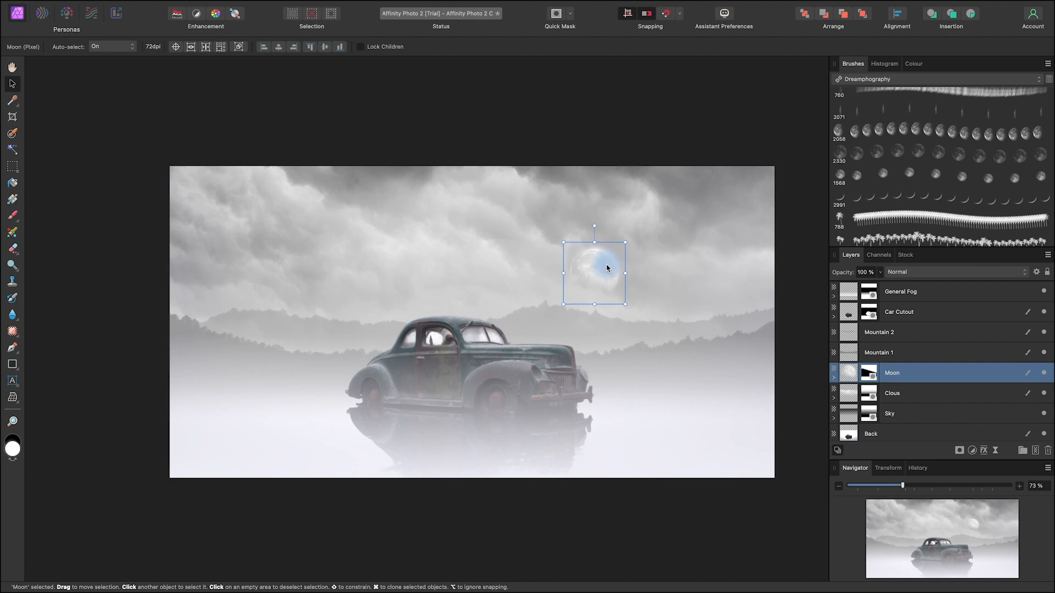
left_click(880, 273)
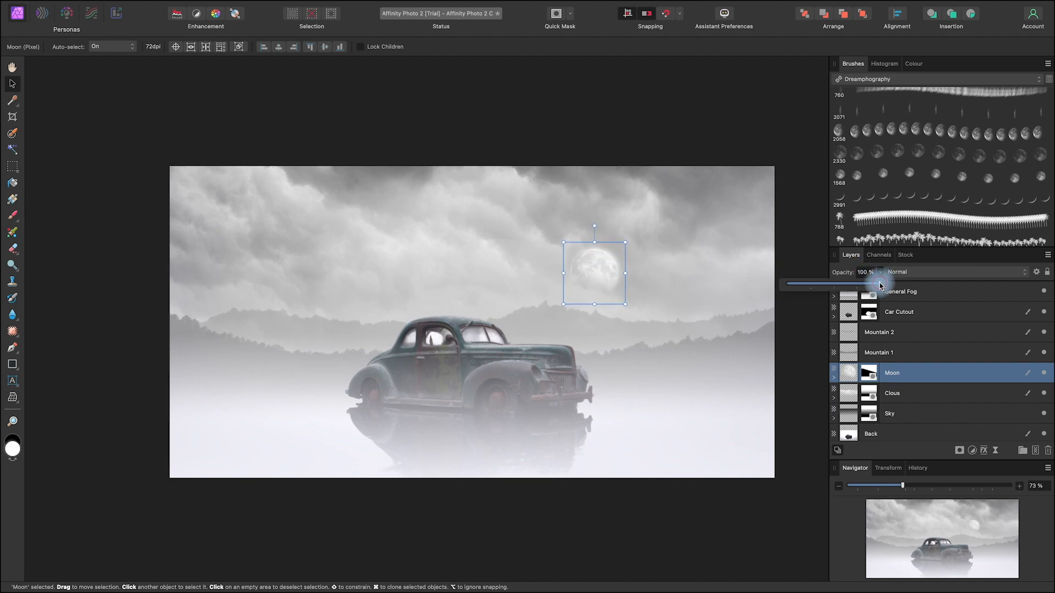
left_click_drag(870, 287, 849, 289)
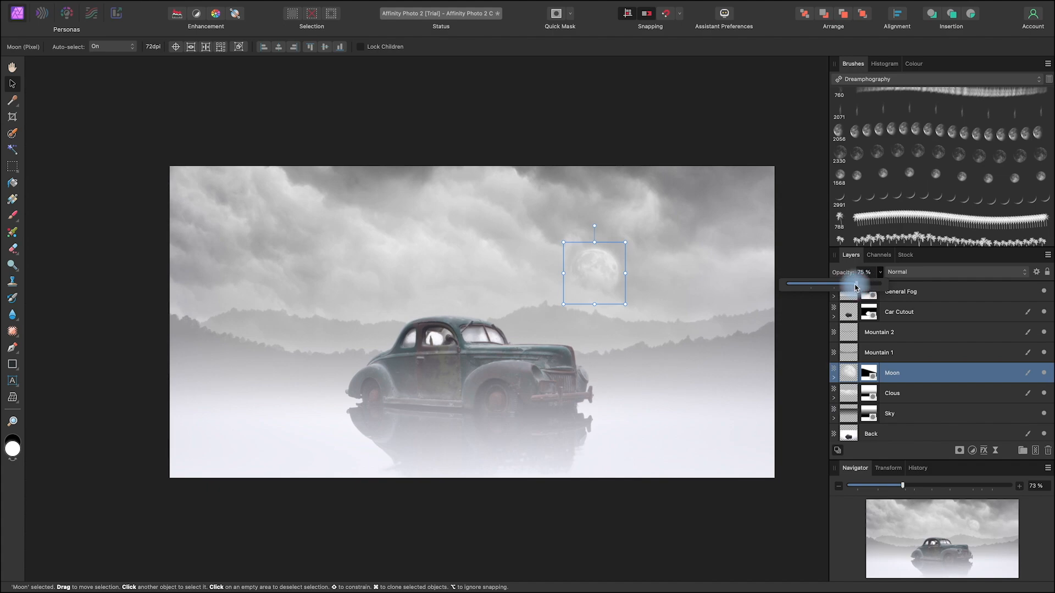
Step: Save the document with the faded moon in place
key("space")
left_click_drag(711, 516, 691, 507)
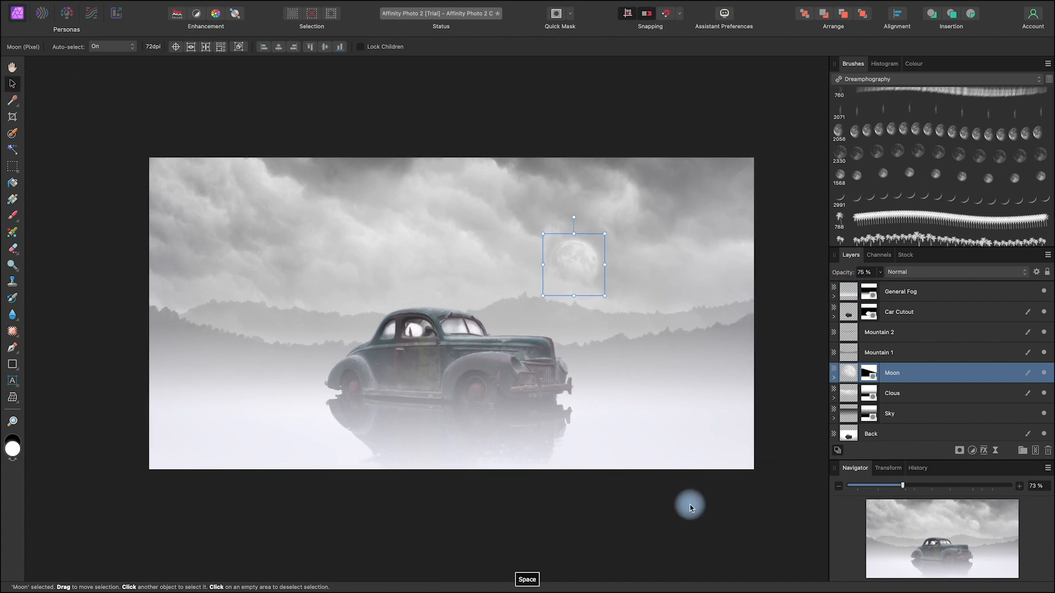
key("space")
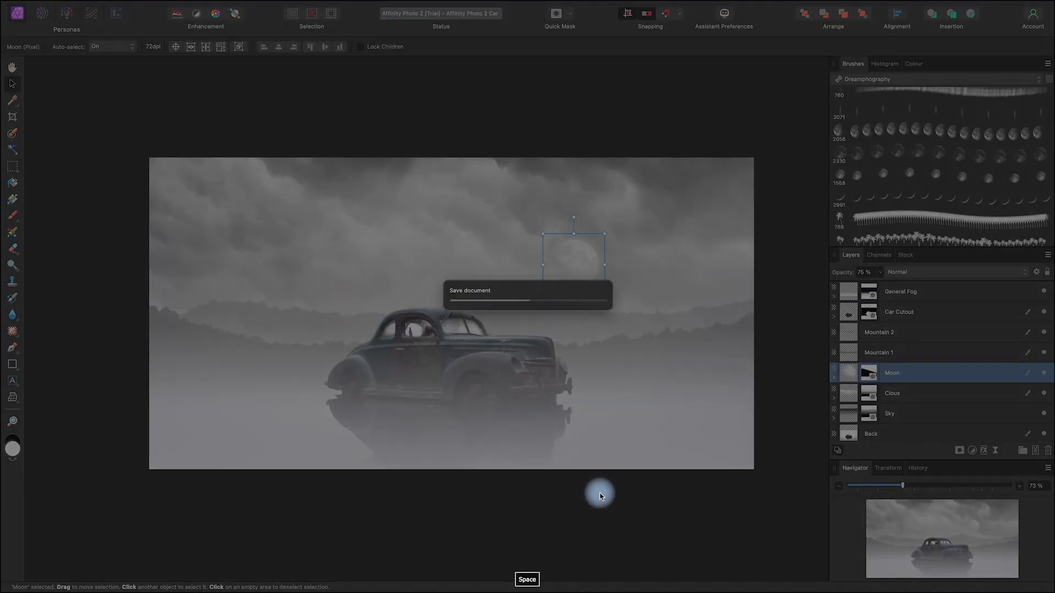
mouse_move(608, 484)
left_mouse_down()
mouse_move(572, 490)
mouse_move(615, 471)
left_mouse_up()
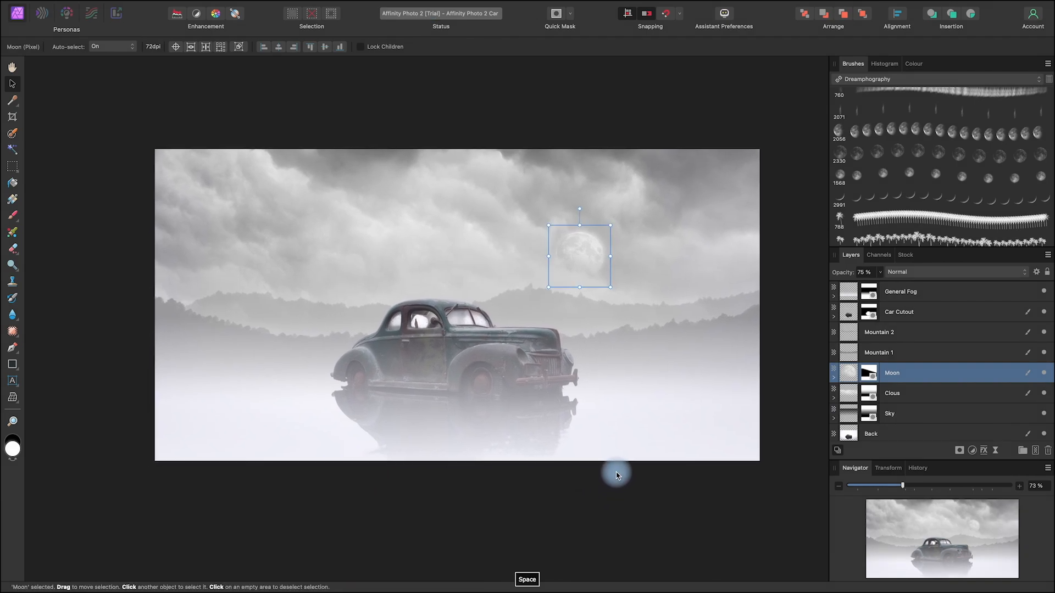
Step: Add a new pixel layer above the Moon layer and name it Birds
left_click(1035, 451)
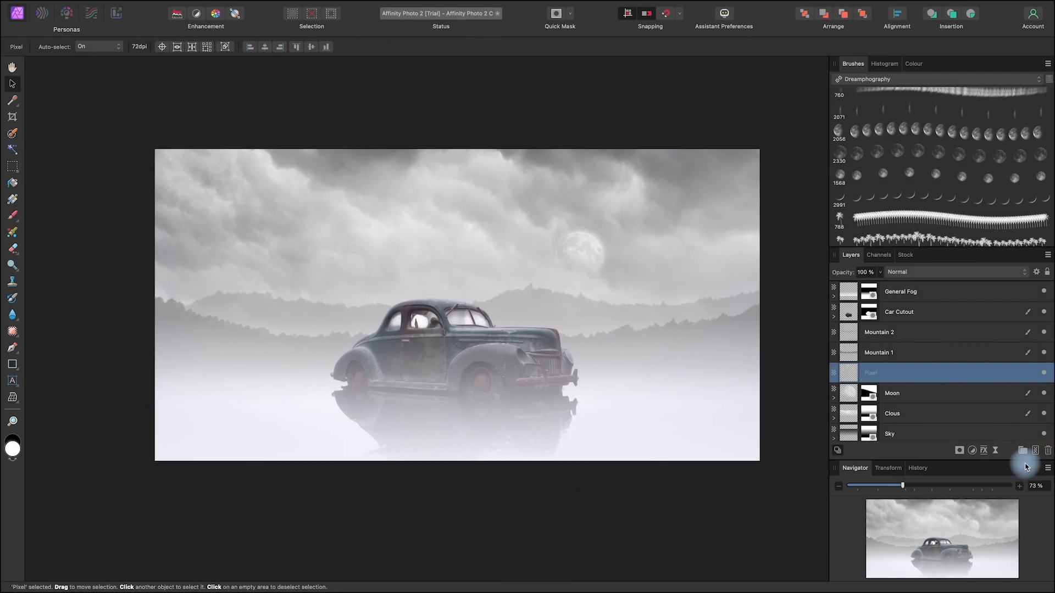
double_click(877, 373)
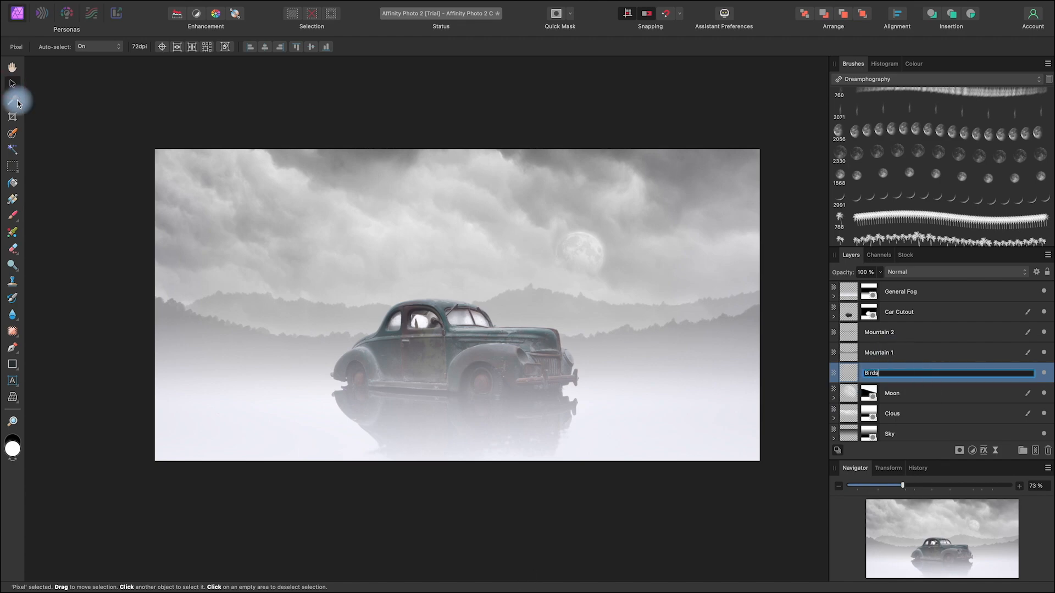
left_click(759, 484)
left_click(758, 484)
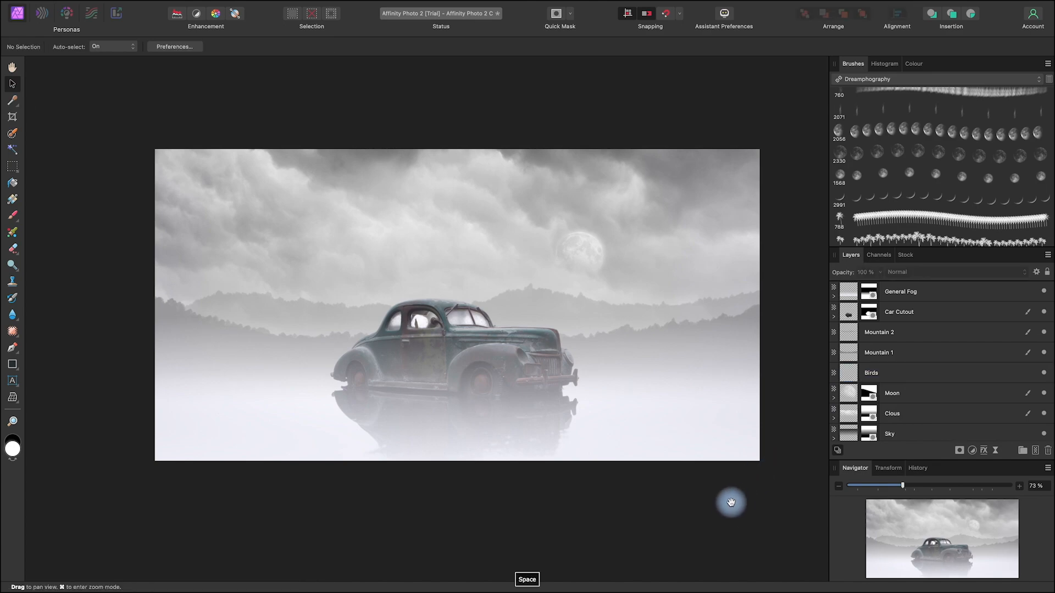
left_click_drag(730, 501, 749, 494)
left_click(898, 376)
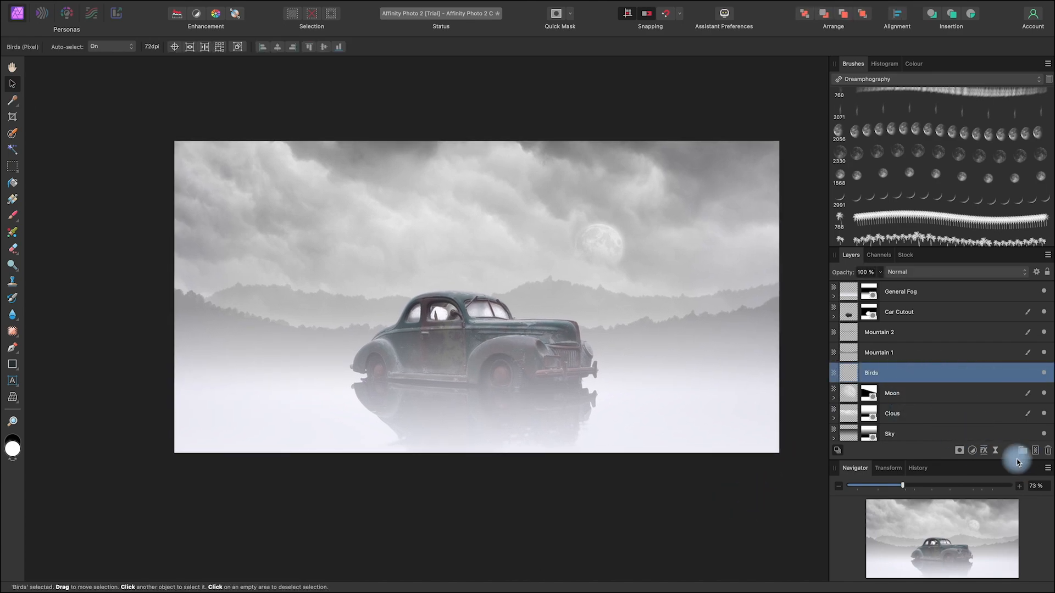
Step: Set up the Paint Brush with black and the 2854 px bird flock brush from the Dreamphography set
left_click(14, 216)
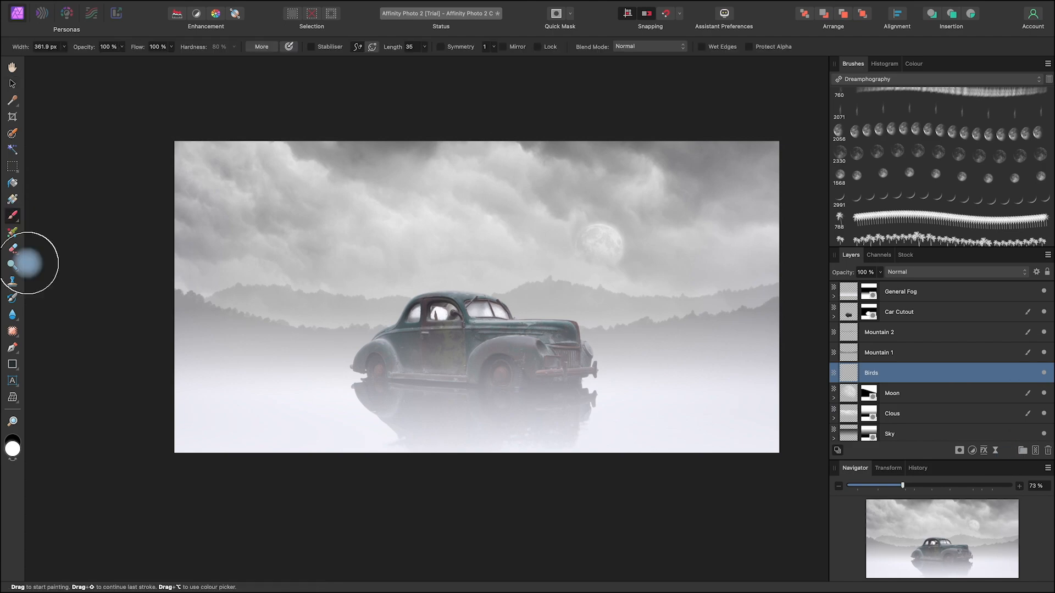
left_click(15, 460)
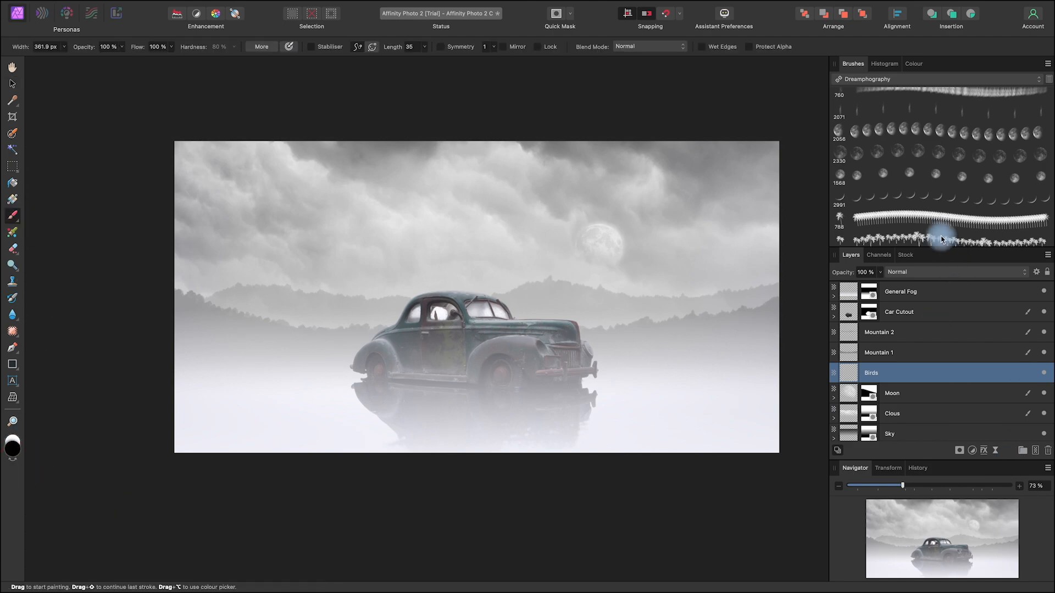
scroll(939, 231, "up", 5)
scroll(937, 230, "up", 1)
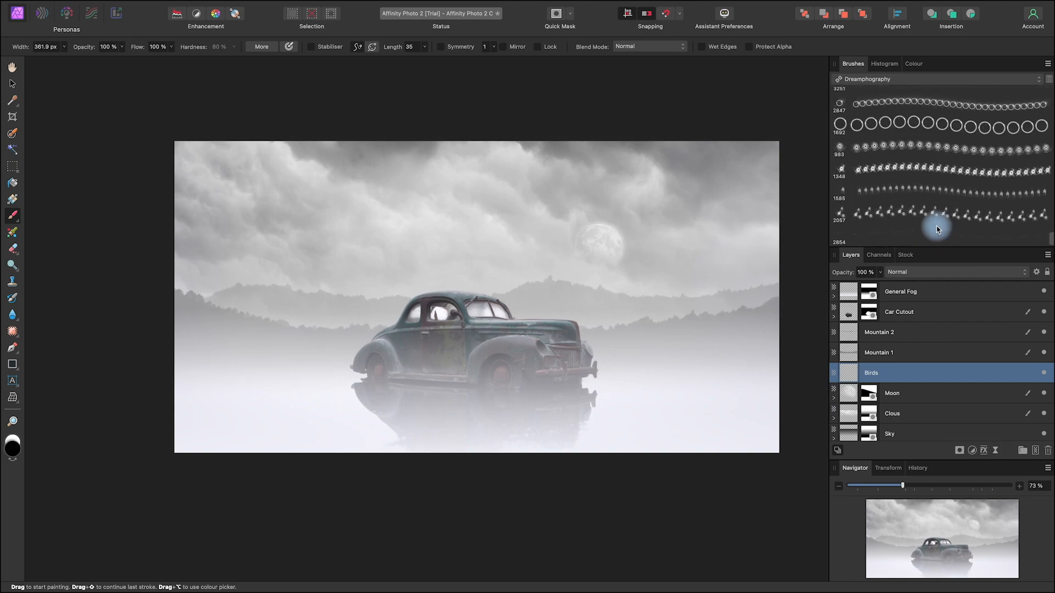
left_click(905, 242)
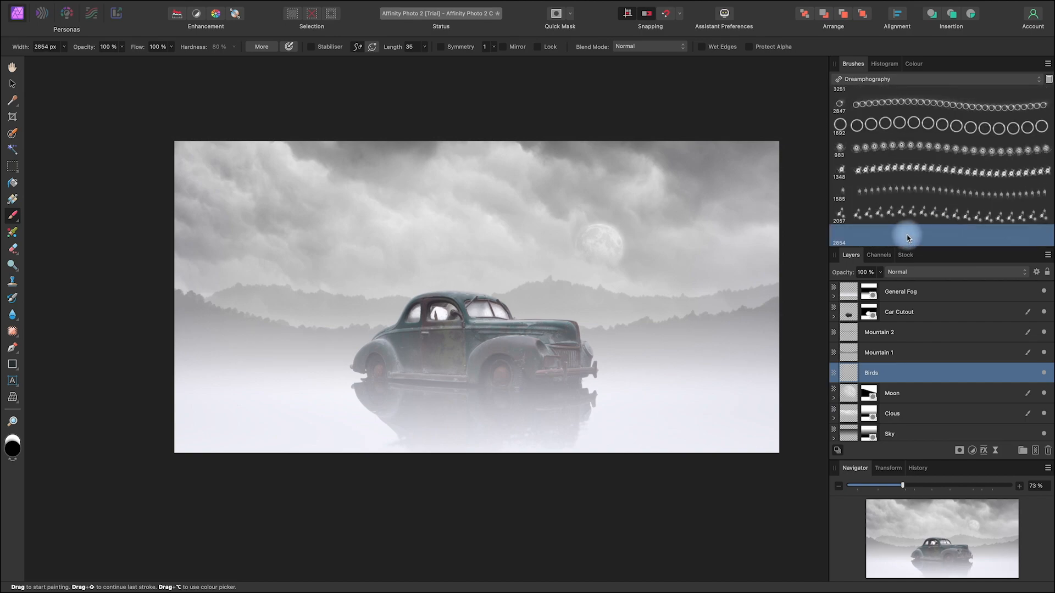
double_click(907, 238)
Step: Reduce the brush width to about 812 px and stamp one flock of birds over the far mountain, just below the moon
left_click(663, 422)
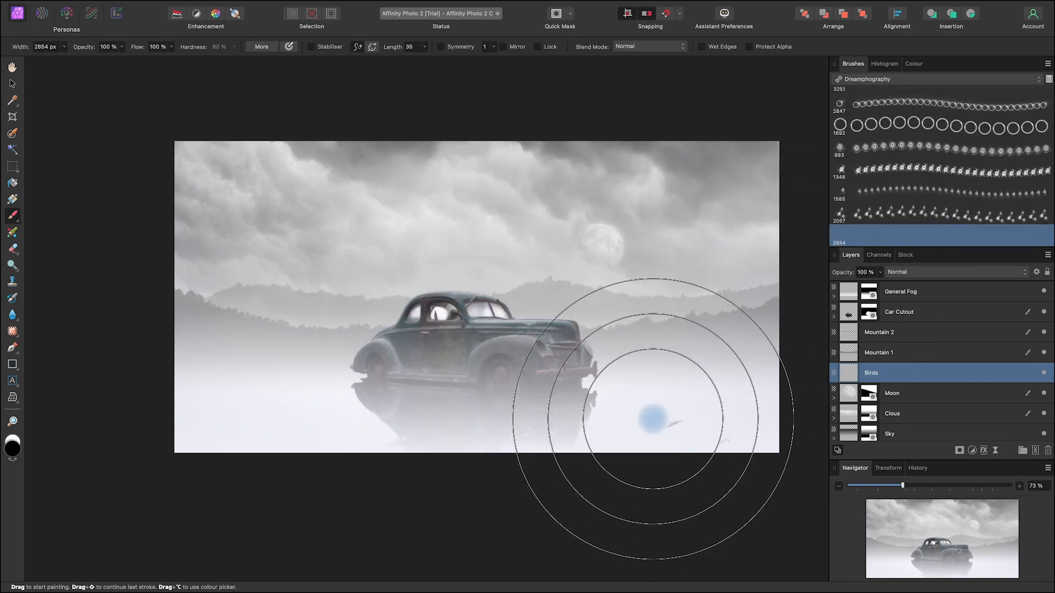
mouse_move(579, 288)
left_mouse_down()
mouse_move(175, 287)
mouse_move(201, 286)
left_mouse_up()
left_click(200, 287)
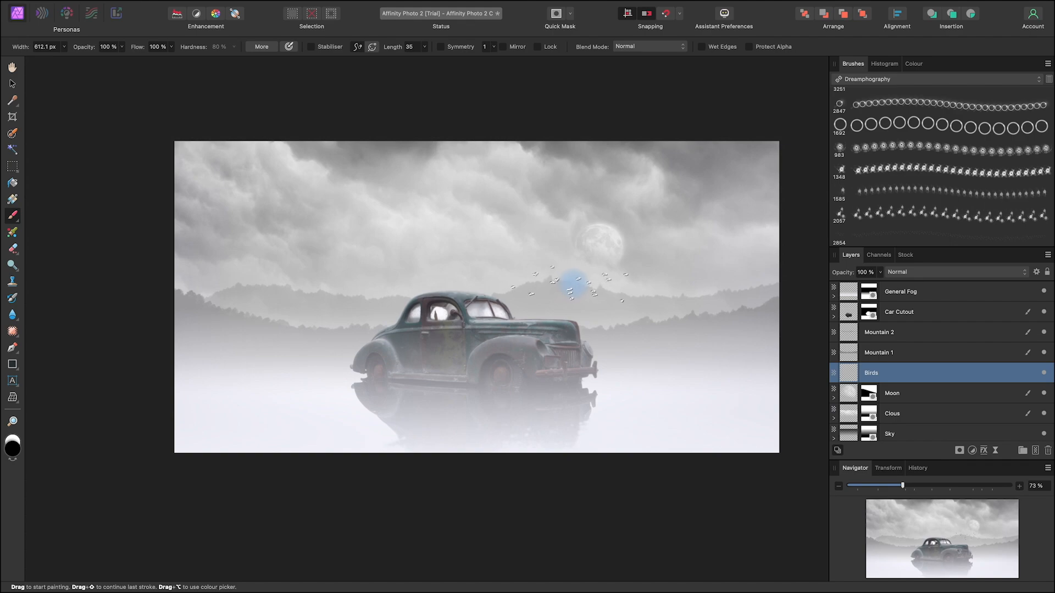
left_click(577, 283)
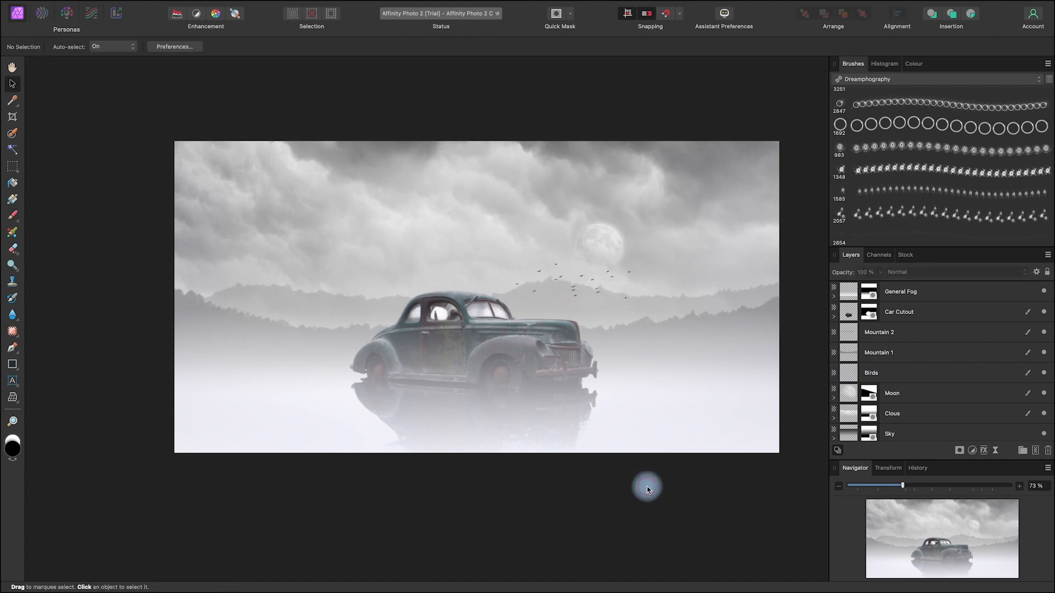
key("space")
left_click_drag(711, 406, 685, 423)
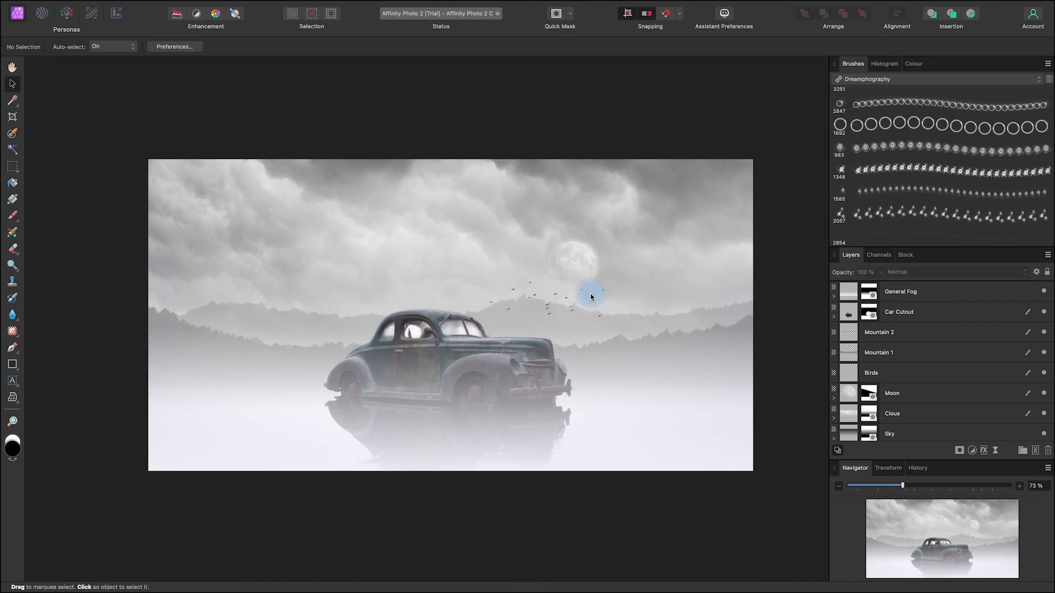
Step: Add a mask to the Birds layer
scroll(591, 297, "up", 5)
key("space")
left_click_drag(602, 409, 655, 384)
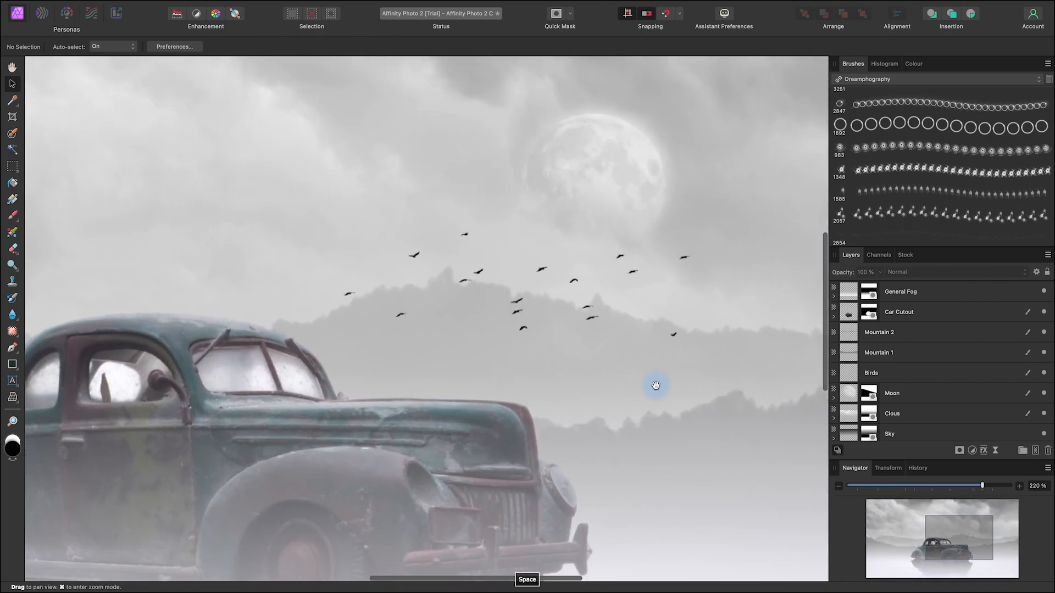
left_click(920, 374)
left_click(961, 451)
left_click(983, 457)
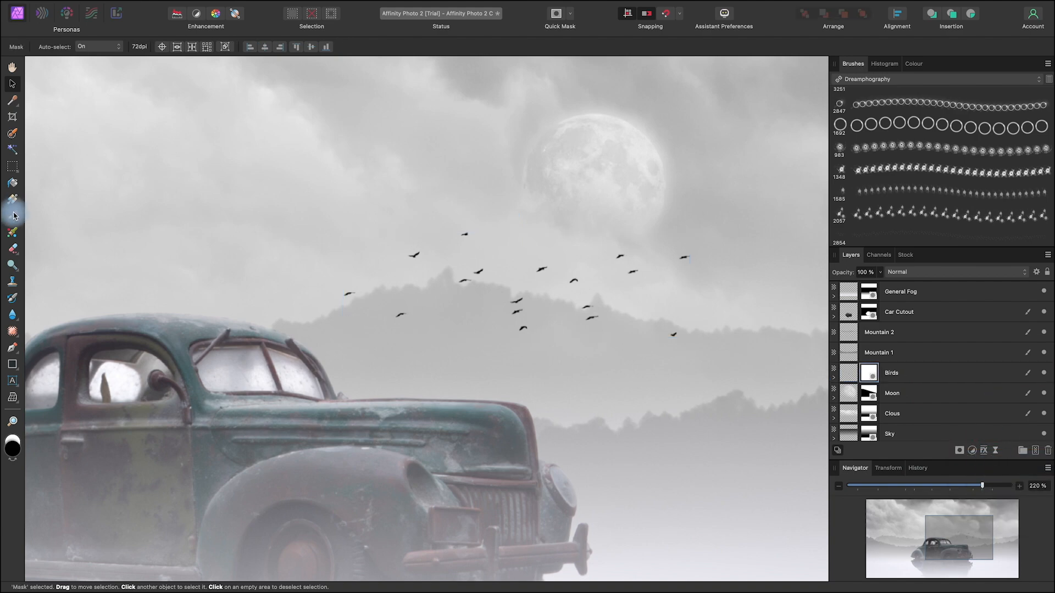
Step: Choose the 16 px round brush with 100 % hardness from the Basic brush set
left_click(896, 79)
left_click(896, 70)
scroll(971, 180, "up", 10)
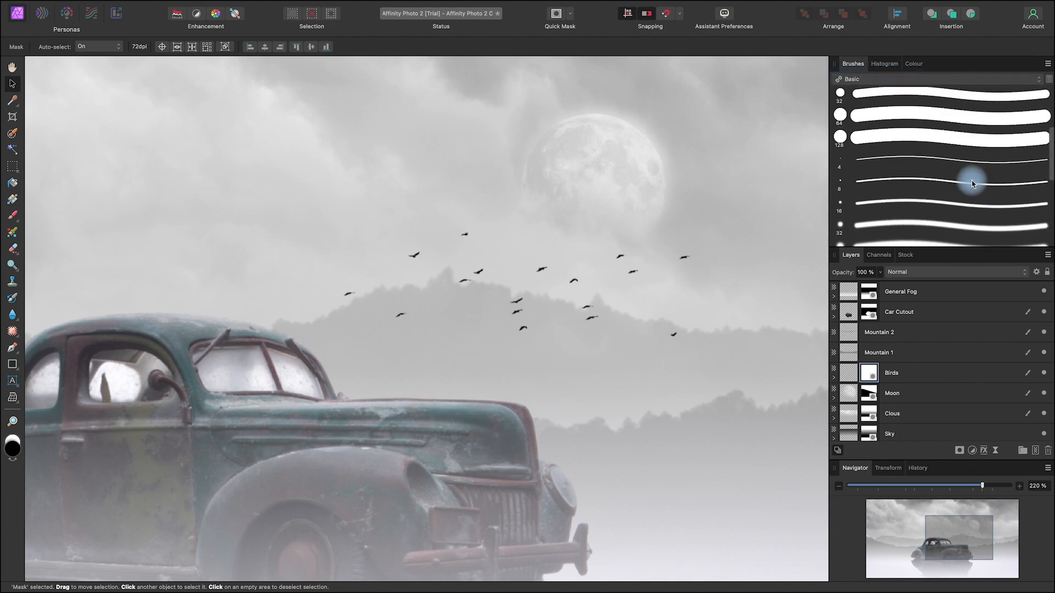
double_click(897, 185)
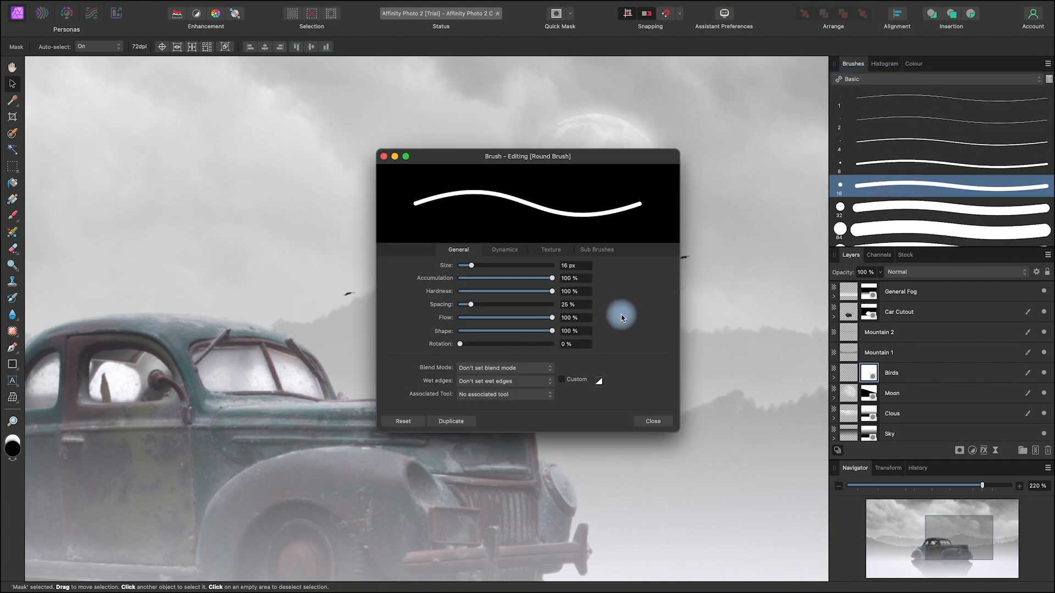
left_click(650, 419)
Step: Hide several of the birds by painting black over them on the Birds mask with a brush about 28 px wide
key("b")
left_click_drag(613, 327, 587, 320)
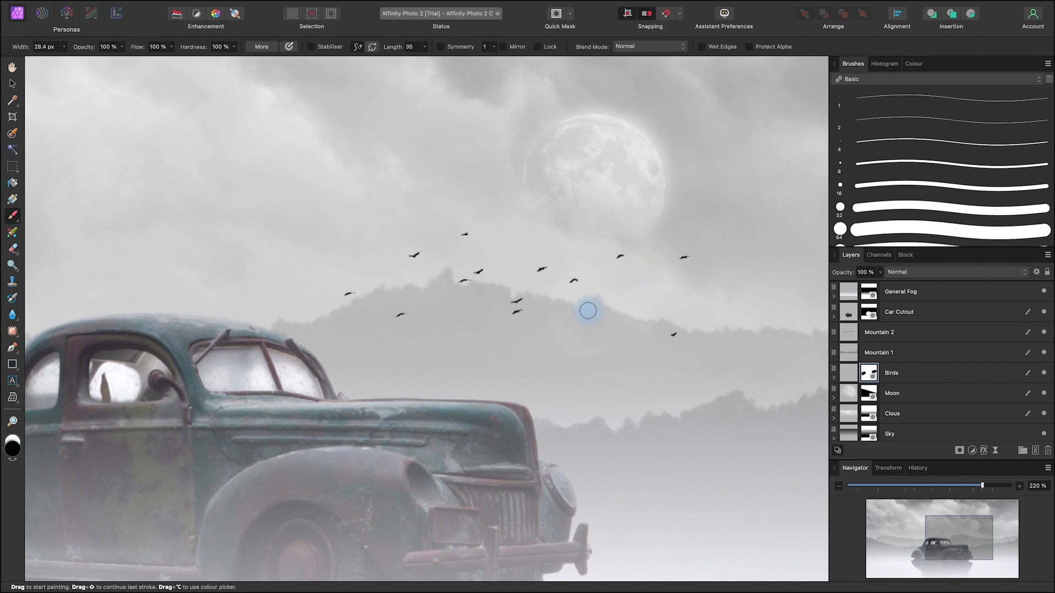
left_click(583, 311)
key("x")
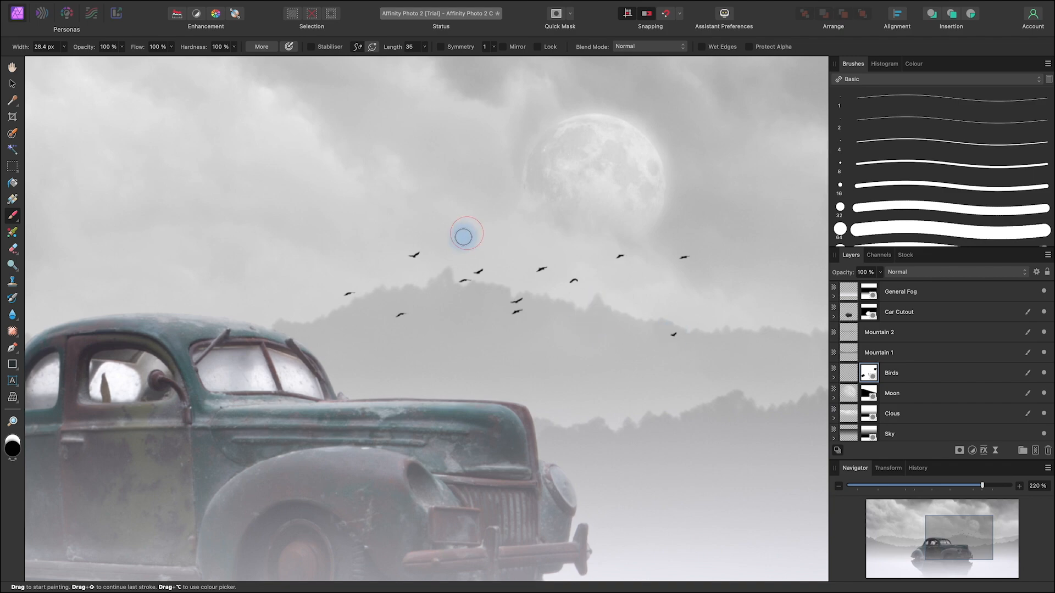
left_click_drag(502, 270, 520, 318)
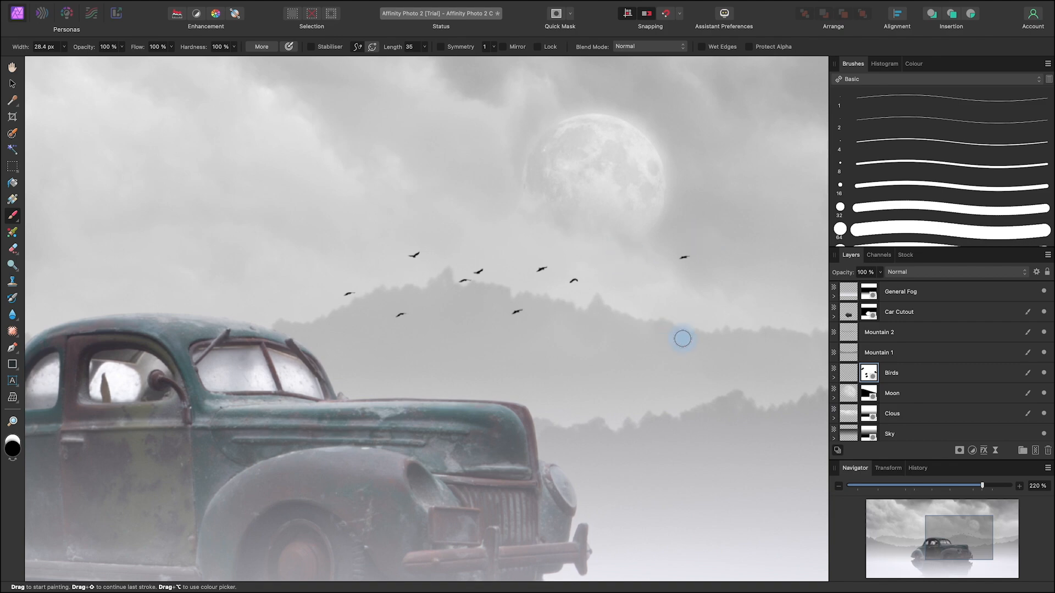
Step: Set the opacity of the Birds layer's mask to 32 % to fade the flock
left_click(17, 85)
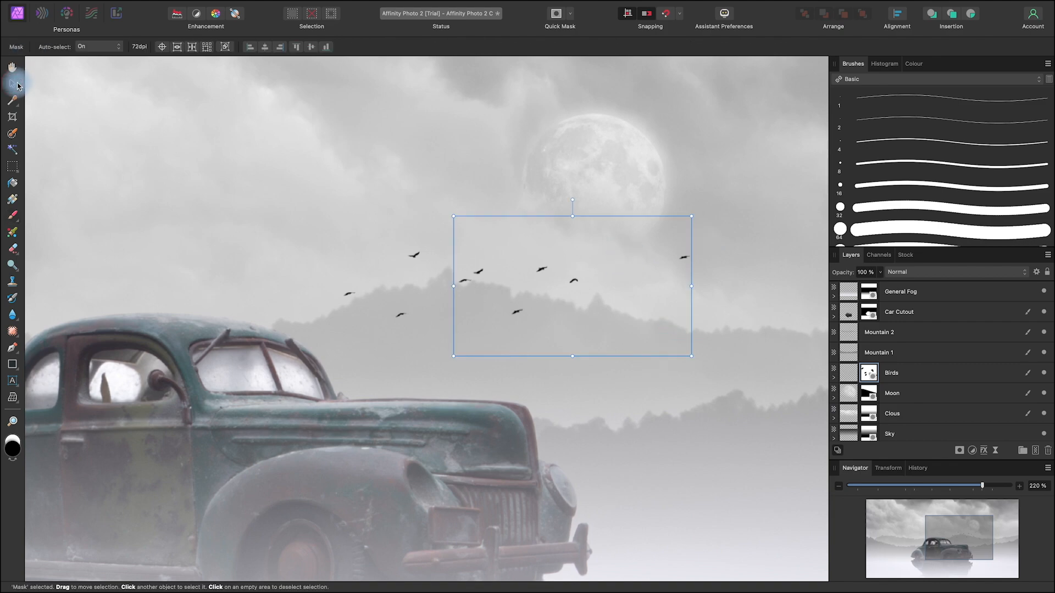
left_click(665, 270)
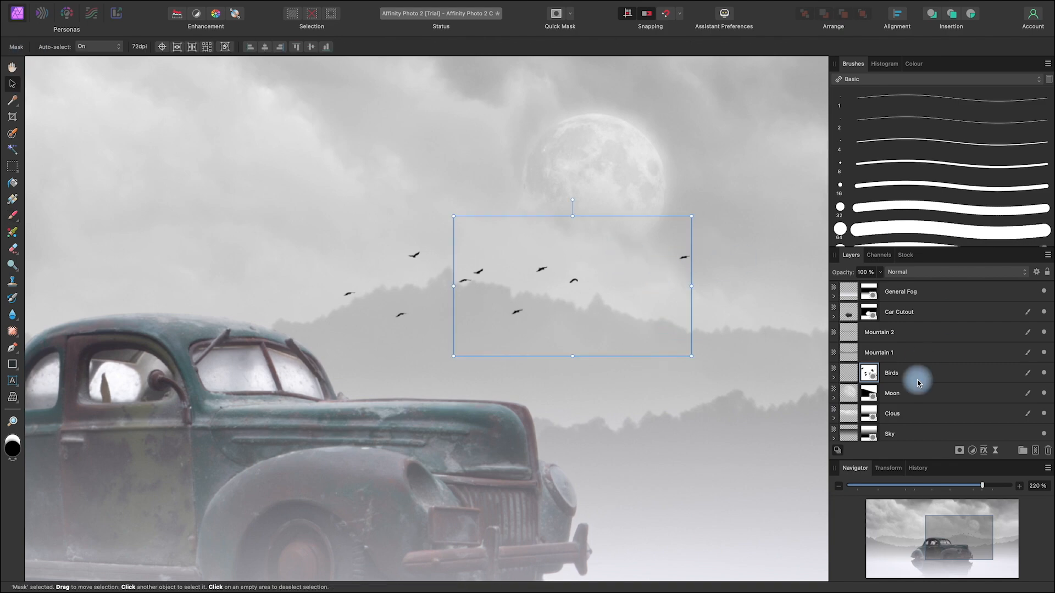
left_click(939, 376)
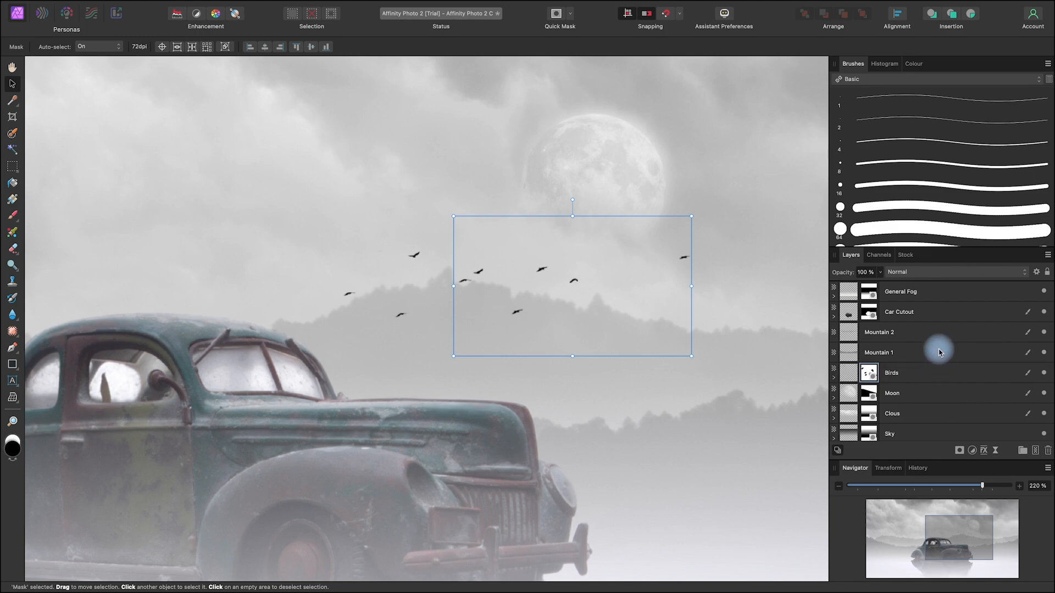
left_click(880, 272)
left_click_drag(879, 284, 845, 288)
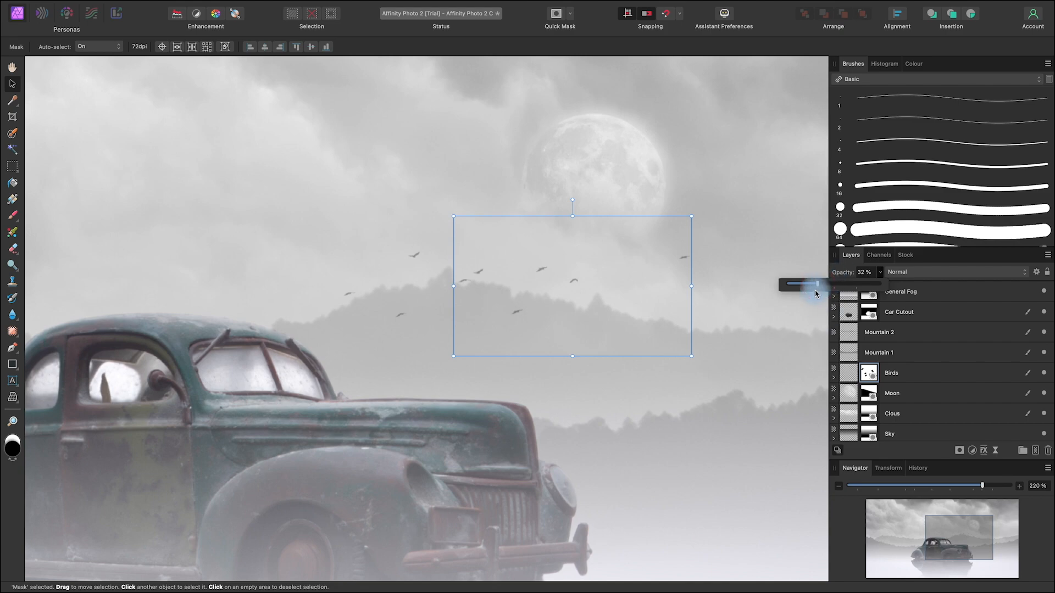
left_click(16, 89)
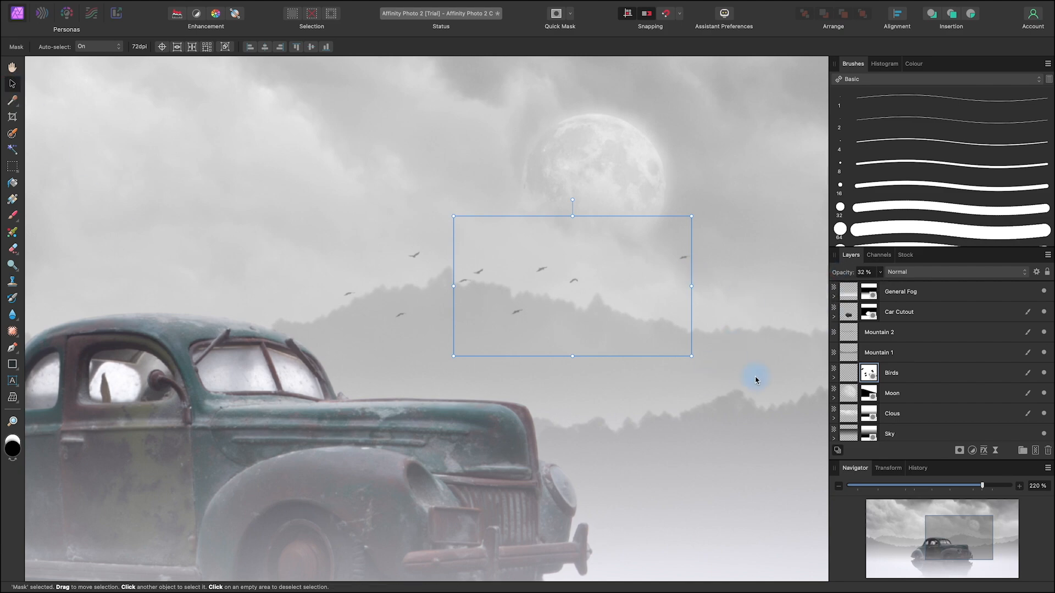
Step: Apply a Gaussian Blur with a radius of 0.2 px to the Birds layer
scroll(691, 259, "down", 5)
scroll(691, 260, "up", 5)
scroll(691, 259, "down", 5)
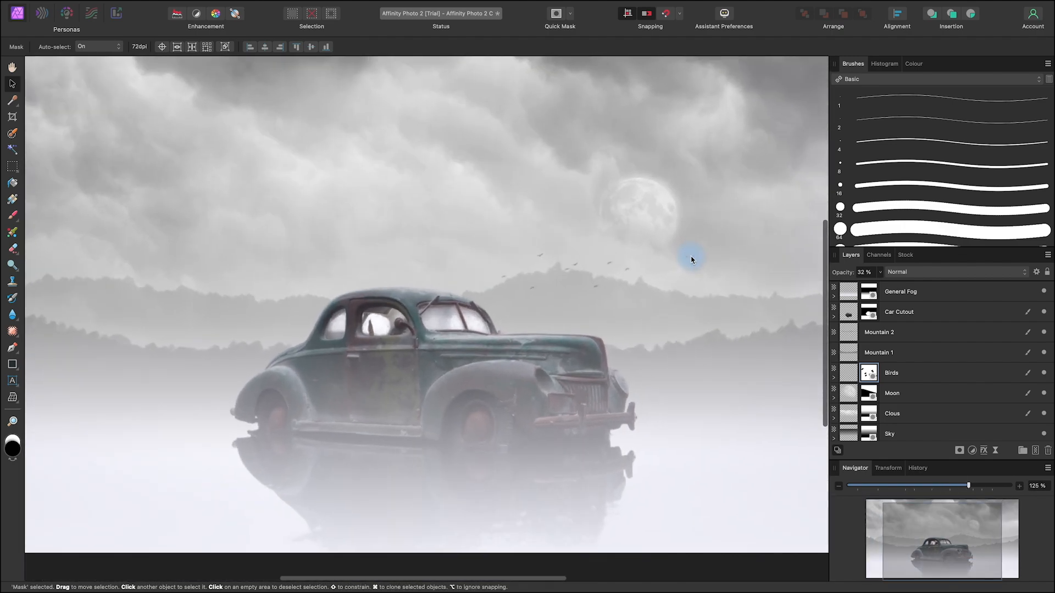
scroll(691, 259, "up", 5)
scroll(691, 259, "down", 2)
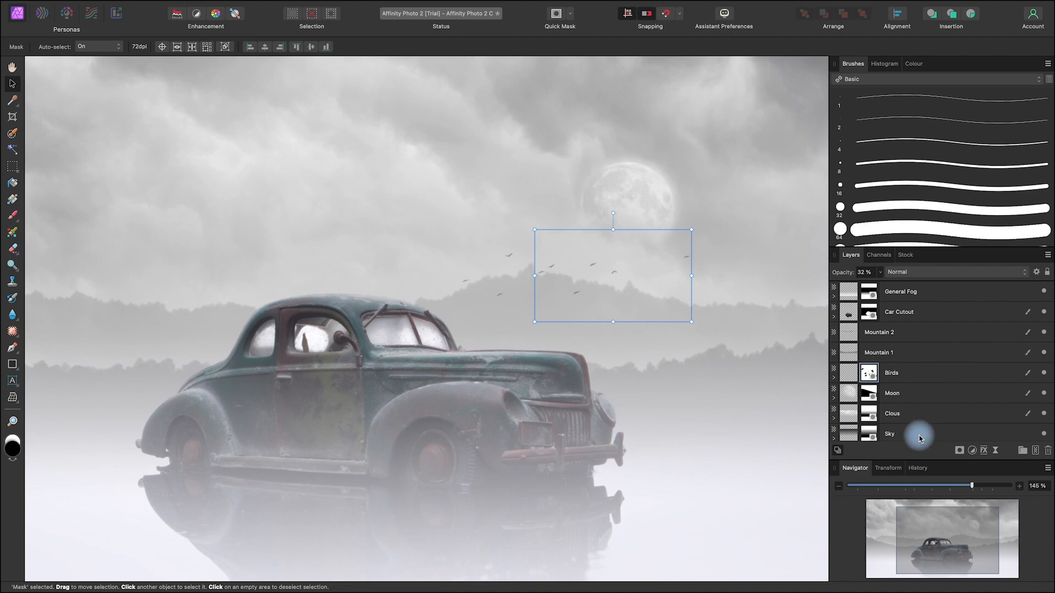
left_click(933, 382)
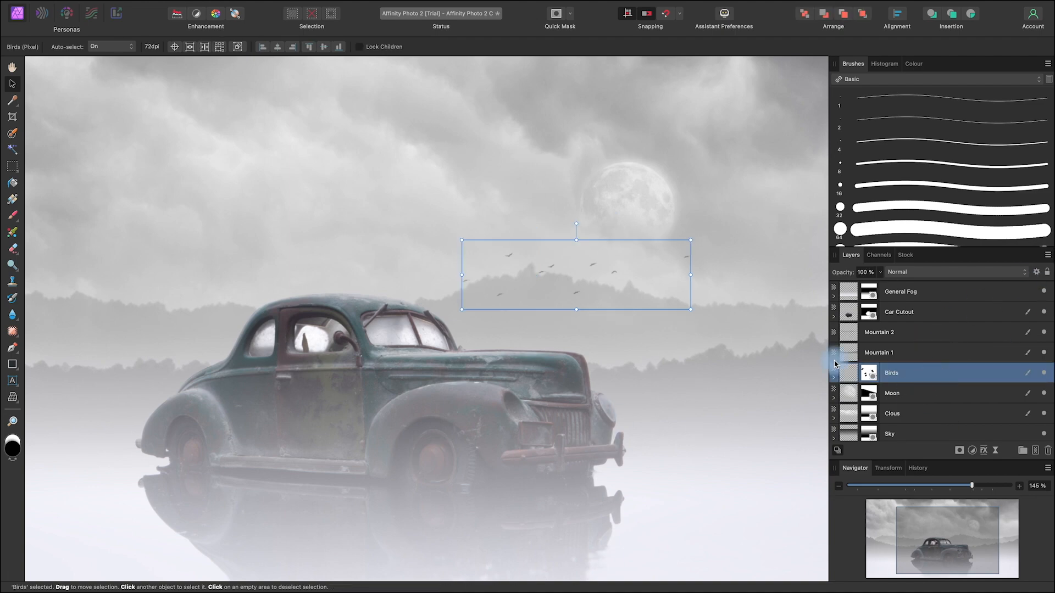
mouse_move(360, 2)
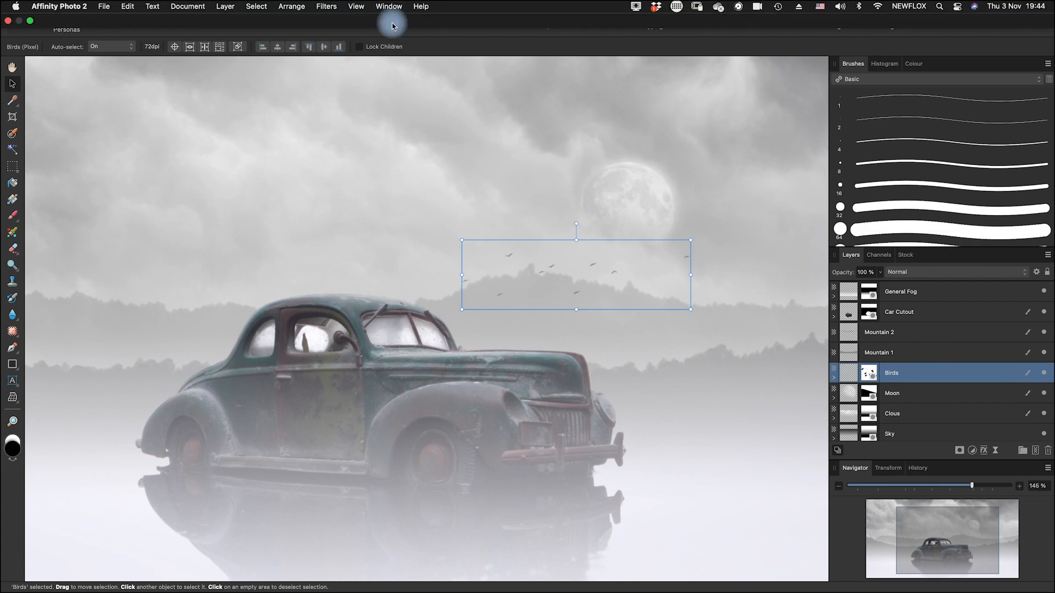
left_click(327, 6)
mouse_move(353, 40)
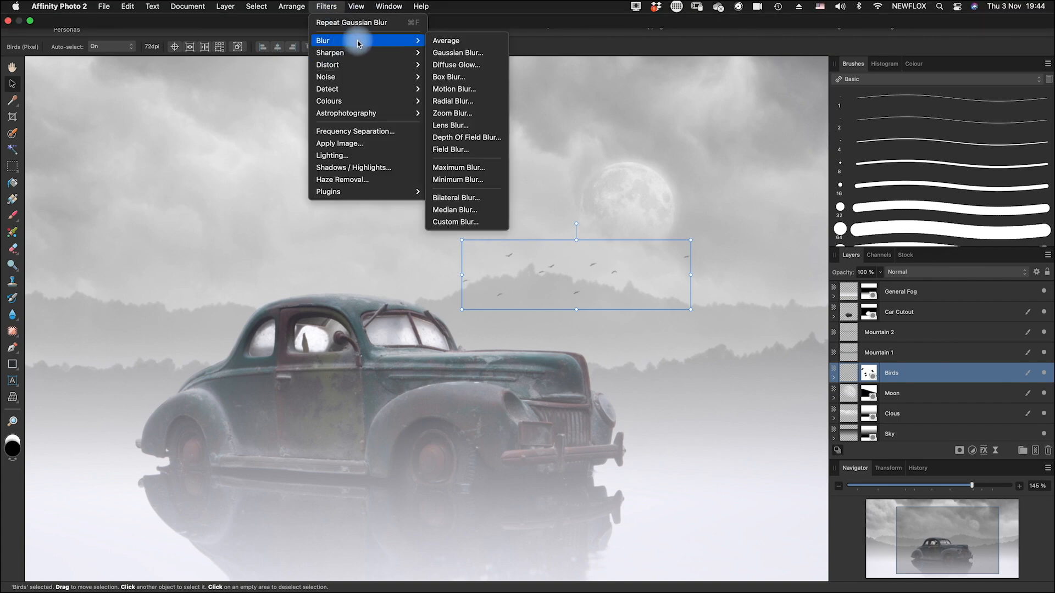
left_click(480, 53)
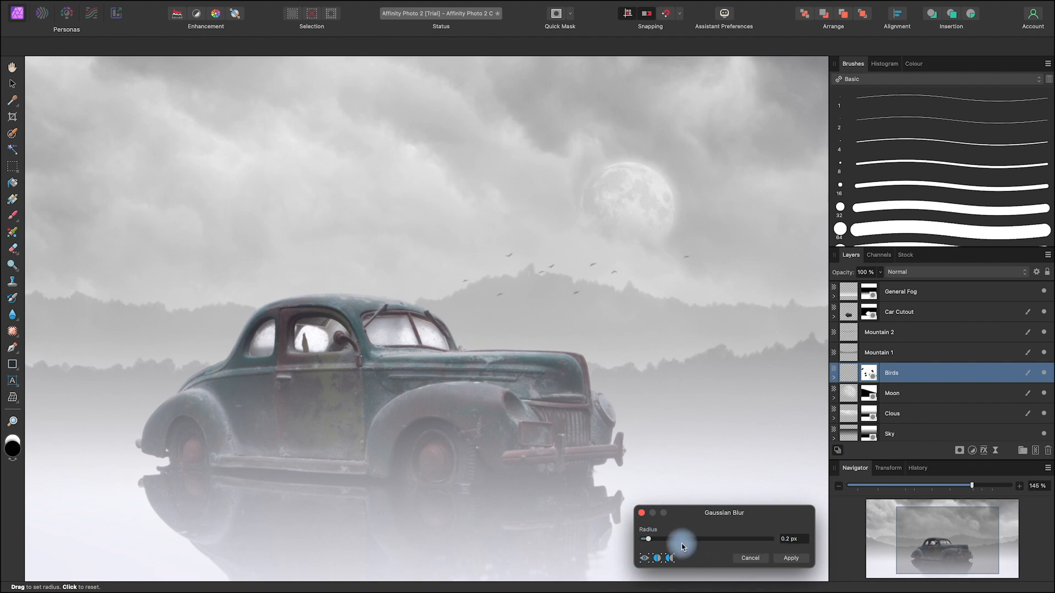
left_click(792, 559)
Step: Compare the whole composition with the Car Cutout and General Fog layers hidden and shown
scroll(772, 494, "down", 5)
key("space")
left_click_drag(772, 493, 711, 384)
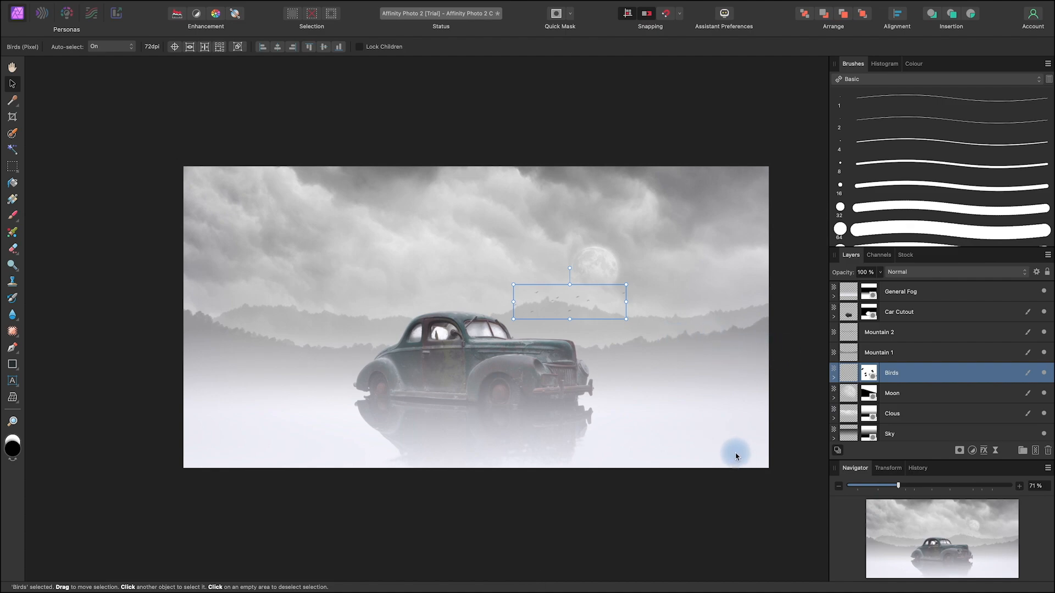
key("space")
left_click_drag(699, 405, 684, 429)
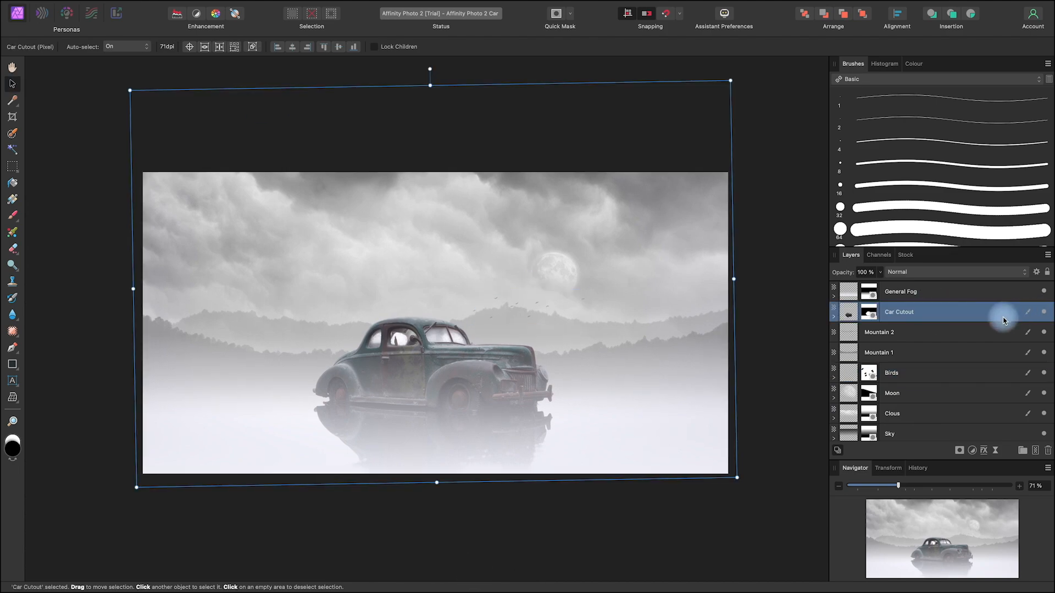
left_click(1044, 312)
left_click(1044, 313)
left_click(1044, 312)
left_click(1044, 312)
left_click(1044, 313)
left_click(1044, 313)
left_click(1044, 313)
left_click(1044, 313)
left_click(1044, 291)
left_click(1044, 292)
left_click(1044, 312)
left_click(1044, 313)
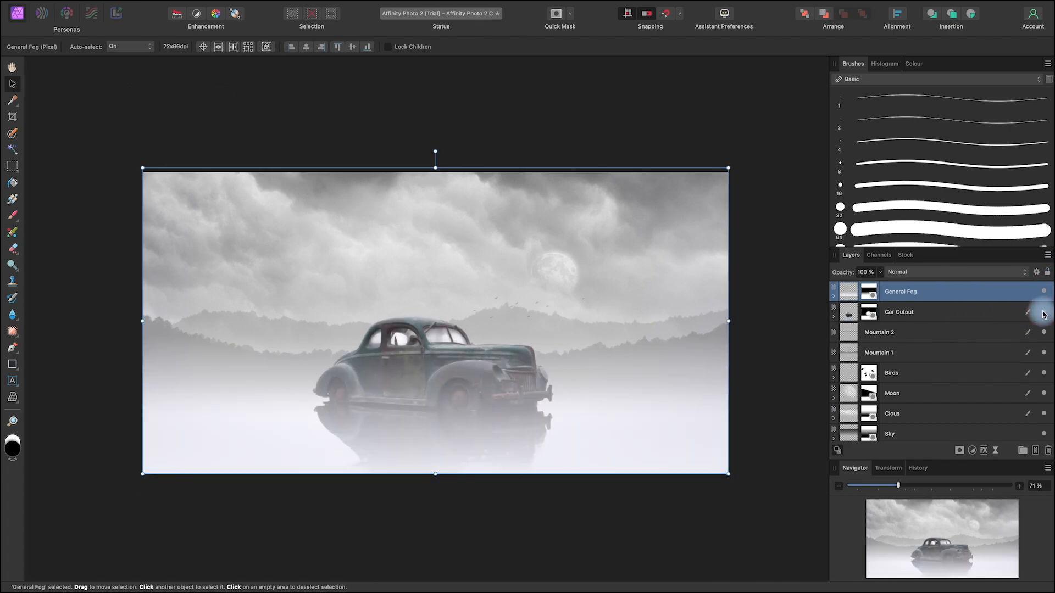
Step: Set up a Basic paint brush about 54 px wide with 15 % flow for the Car Cutout layer's mask
left_click(870, 313)
left_click(850, 318)
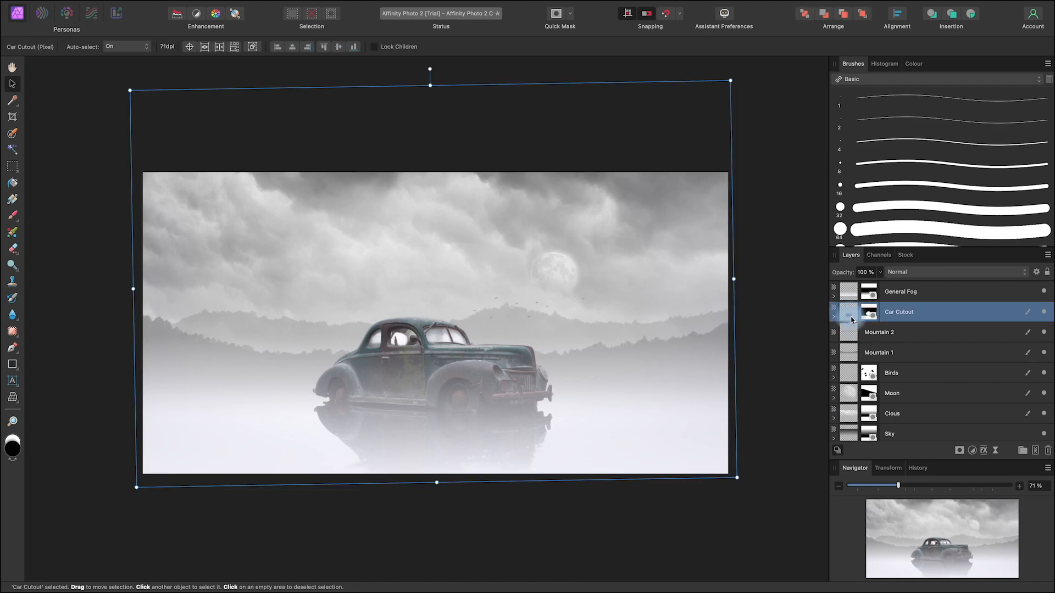
left_click(871, 314)
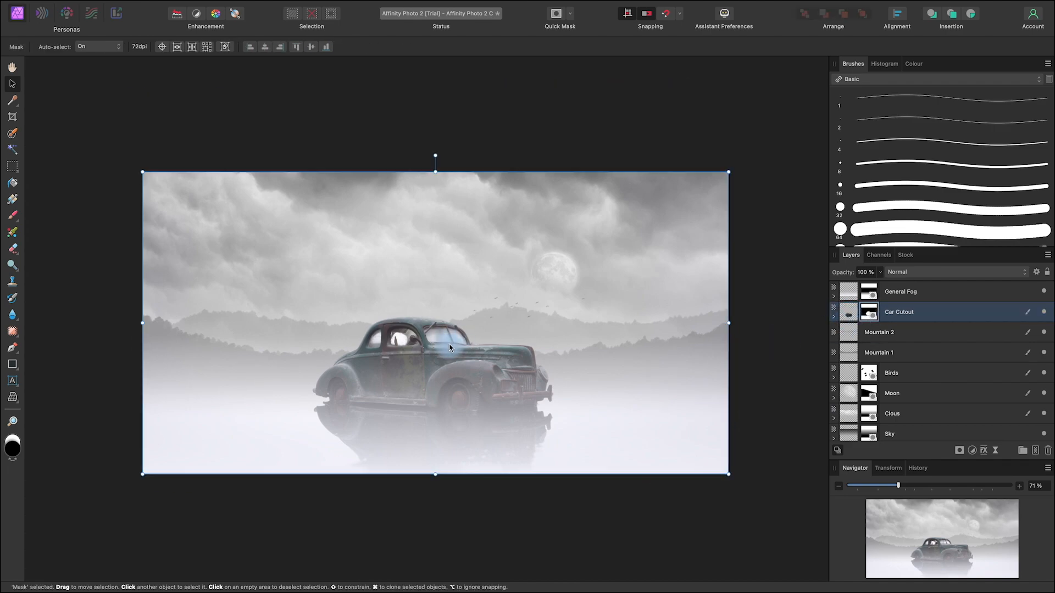
scroll(449, 347, "up", 10)
key("space")
left_click_drag(405, 389, 625, 374)
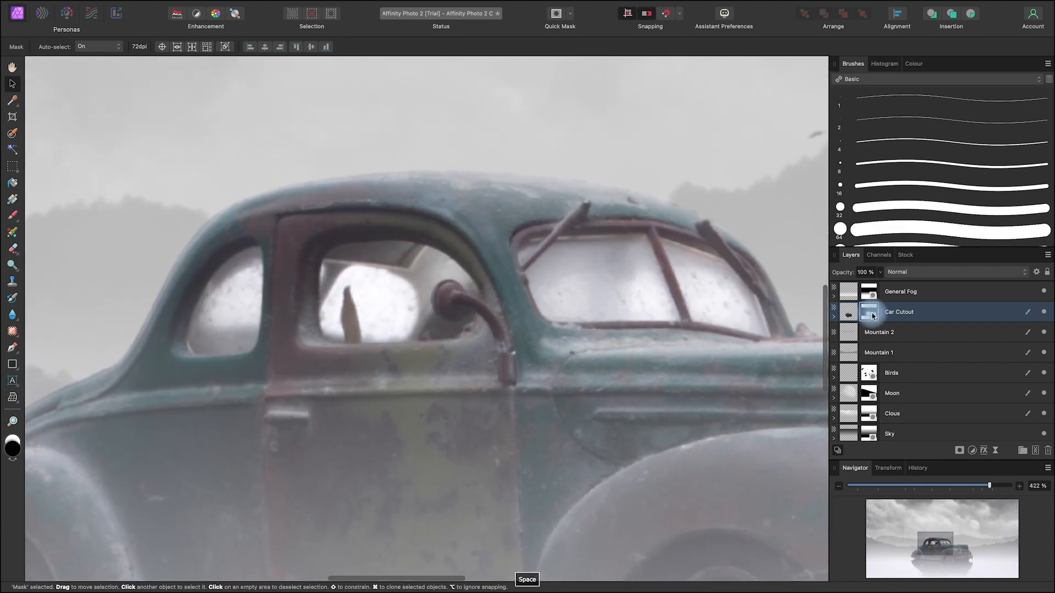
scroll(949, 231, "down", 5)
scroll(951, 233, "down", 2)
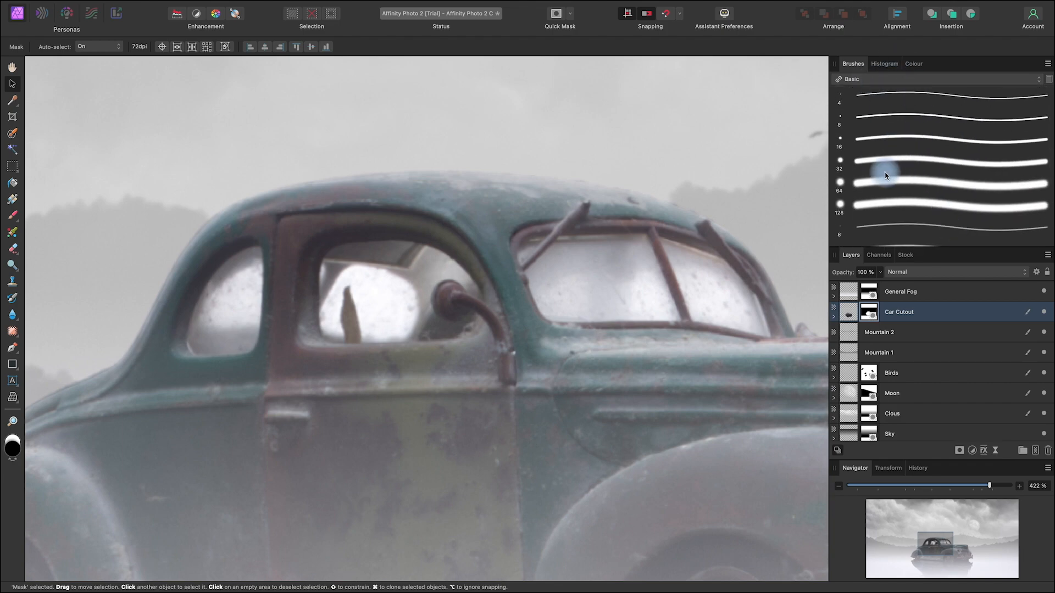
double_click(912, 161)
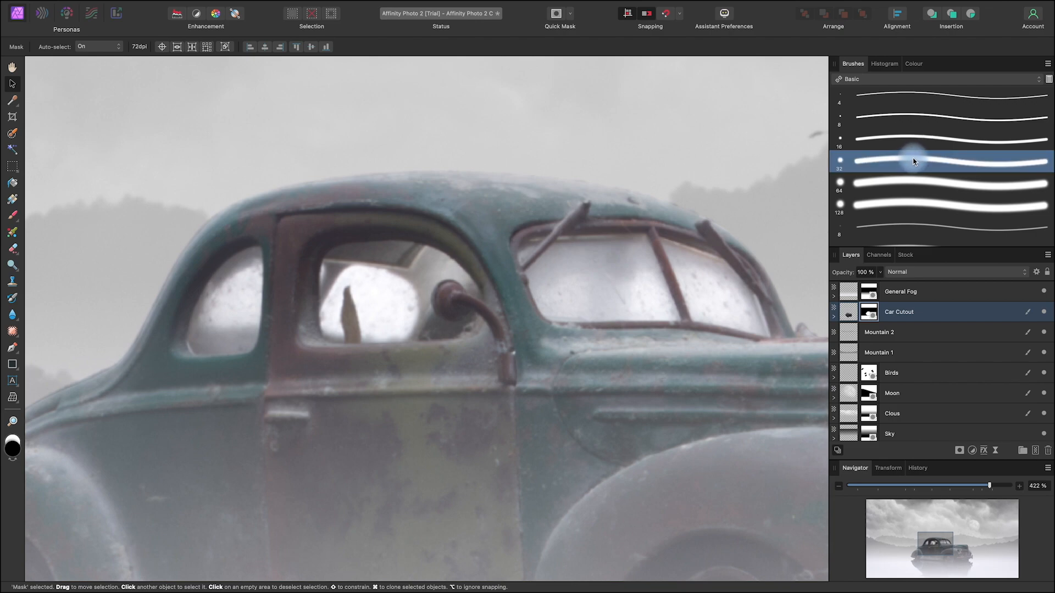
left_click(653, 422)
left_click(12, 215)
mouse_move(444, 278)
left_mouse_down()
mouse_move(519, 327)
mouse_move(490, 432)
left_mouse_up()
left_click_drag(508, 334, 433, 336)
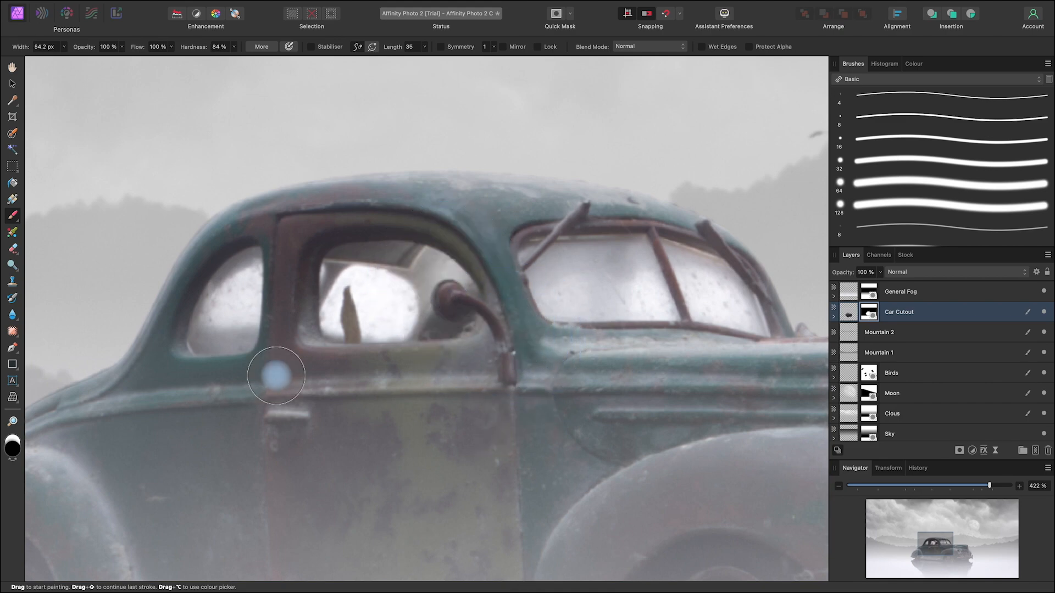
left_click(872, 315)
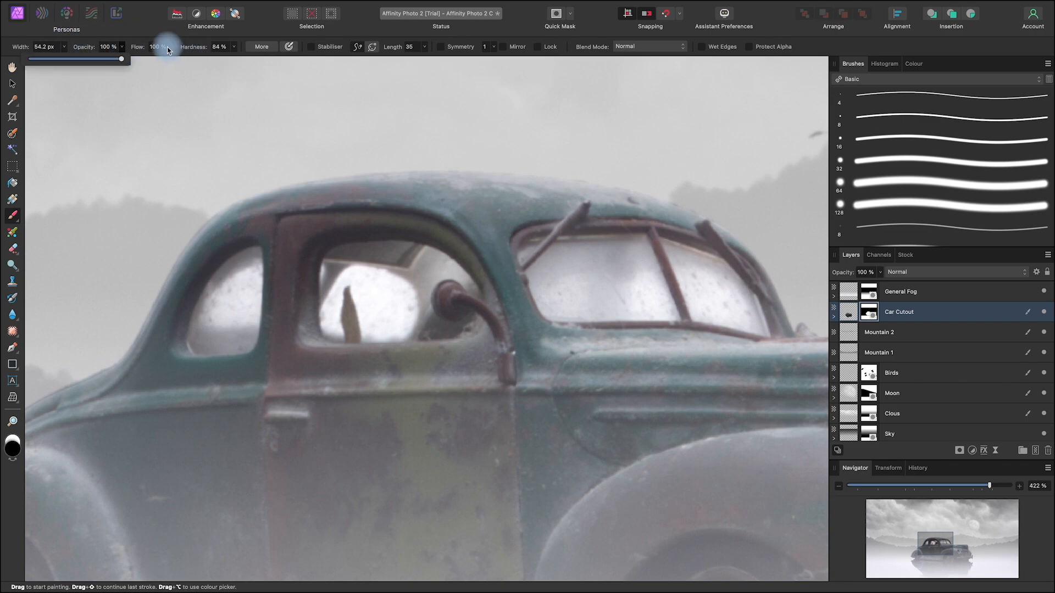
left_click_drag(171, 50, 94, 121)
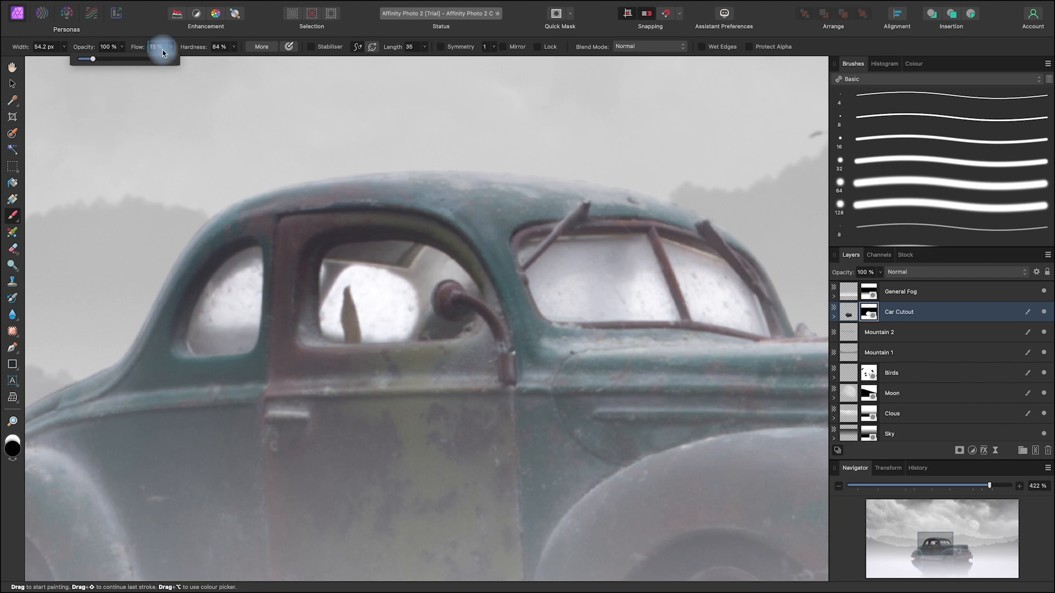
Step: Paint black on the Car Cutout mask over the rear and side window glass to make it partly transparent
left_click(245, 287)
mouse_move(252, 279)
left_mouse_down()
mouse_move(240, 318)
mouse_move(256, 275)
mouse_move(249, 327)
left_mouse_up()
mouse_move(348, 289)
left_mouse_down()
mouse_move(407, 283)
mouse_move(348, 272)
mouse_move(331, 284)
mouse_move(357, 309)
mouse_move(386, 315)
mouse_move(414, 308)
left_mouse_up()
Step: Paint black at low flow on the Car Cutout mask over the windshield glass to let the misty background through
key("space")
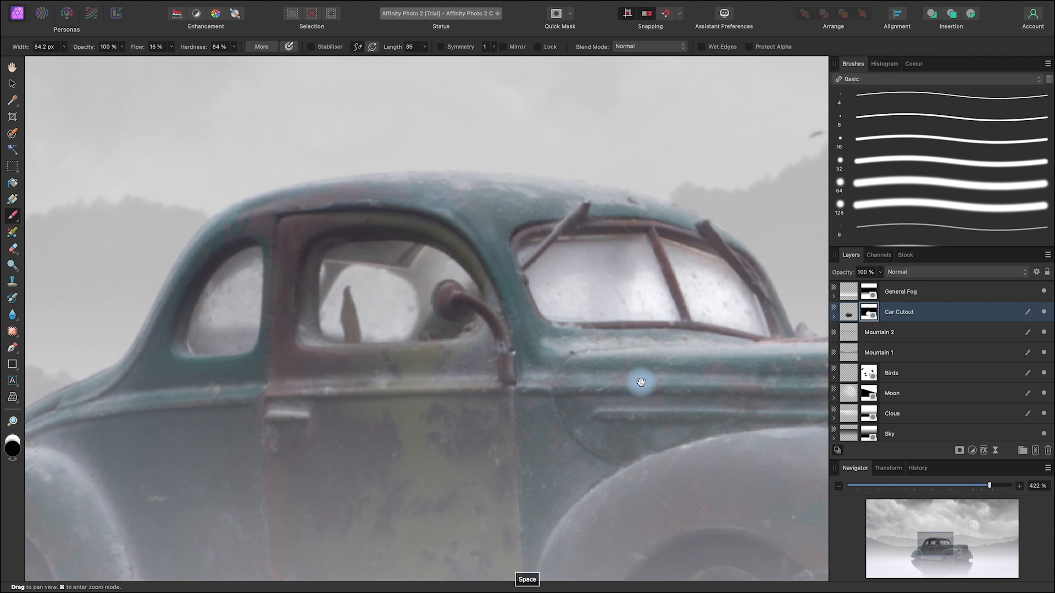
left_click_drag(640, 382, 396, 372)
mouse_move(435, 275)
left_mouse_down()
mouse_move(466, 295)
mouse_move(321, 277)
mouse_move(360, 307)
mouse_move(537, 341)
left_mouse_up()
key("space")
mouse_move(416, 330)
left_mouse_down()
mouse_move(607, 379)
mouse_move(639, 375)
left_mouse_up()
left_click_drag(603, 318, 612, 344)
Step: Paint another light pass of black over the side and rear windows on the Car Cutout mask
key("space")
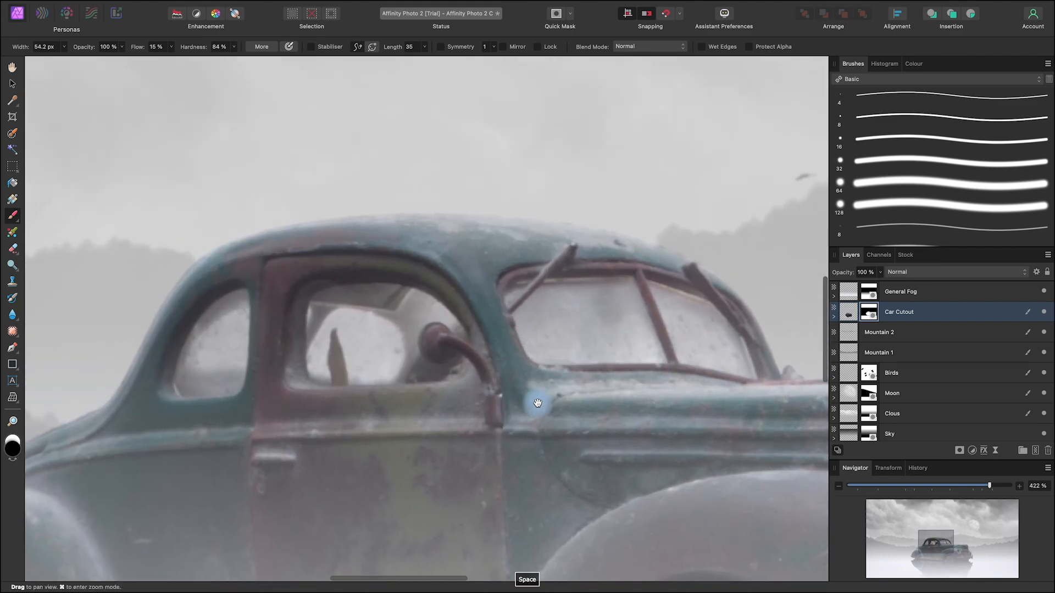
left_click_drag(523, 412, 661, 405)
mouse_move(470, 308)
left_mouse_down()
mouse_move(457, 334)
mouse_move(517, 328)
mouse_move(496, 317)
mouse_move(521, 329)
mouse_move(506, 360)
left_mouse_up()
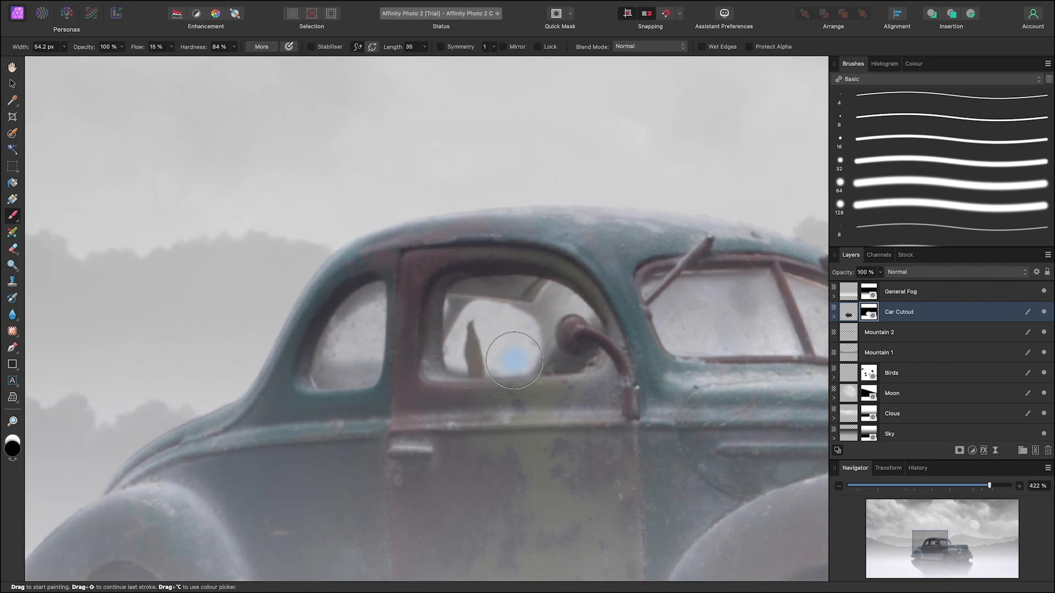
mouse_move(372, 311)
left_mouse_down()
mouse_move(341, 352)
mouse_move(368, 349)
left_mouse_up()
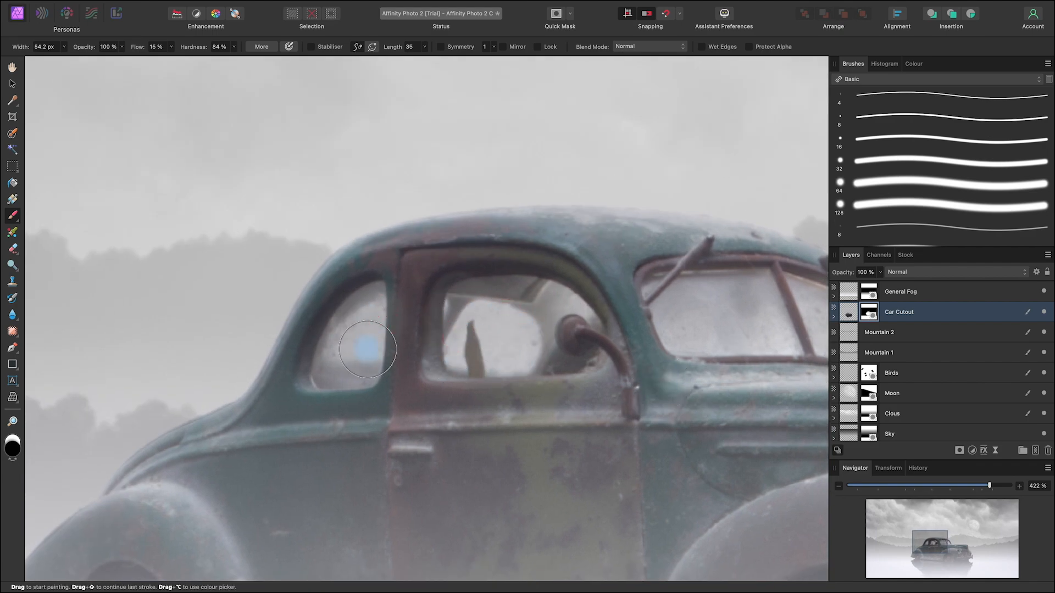
scroll(367, 349, "down", 10)
key("space")
left_click_drag(619, 419, 608, 401)
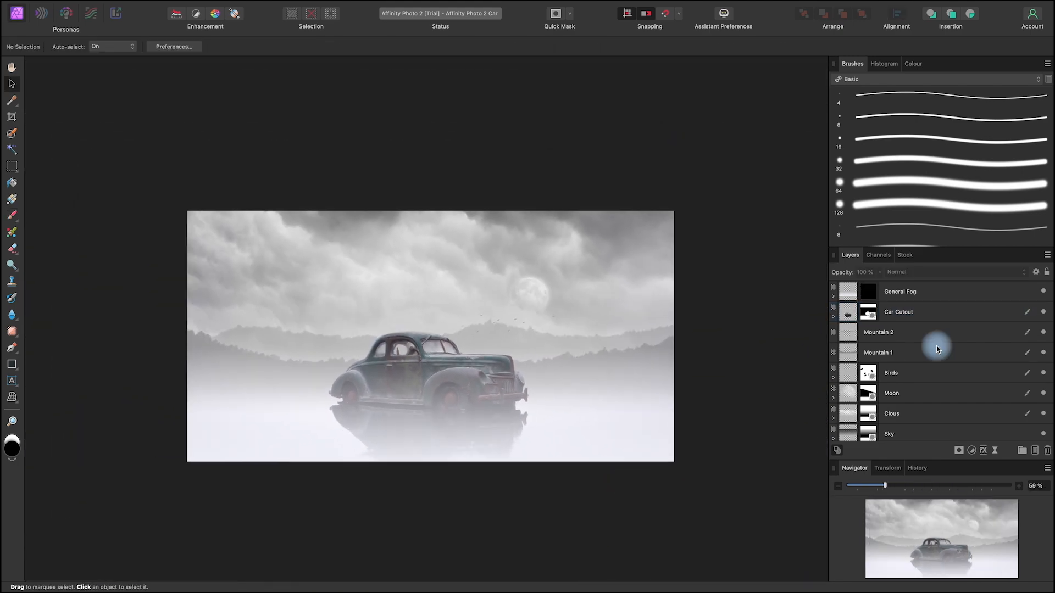
Step: Add a new pixel layer directly above Car Cutout and name it Fog over
left_click(936, 372)
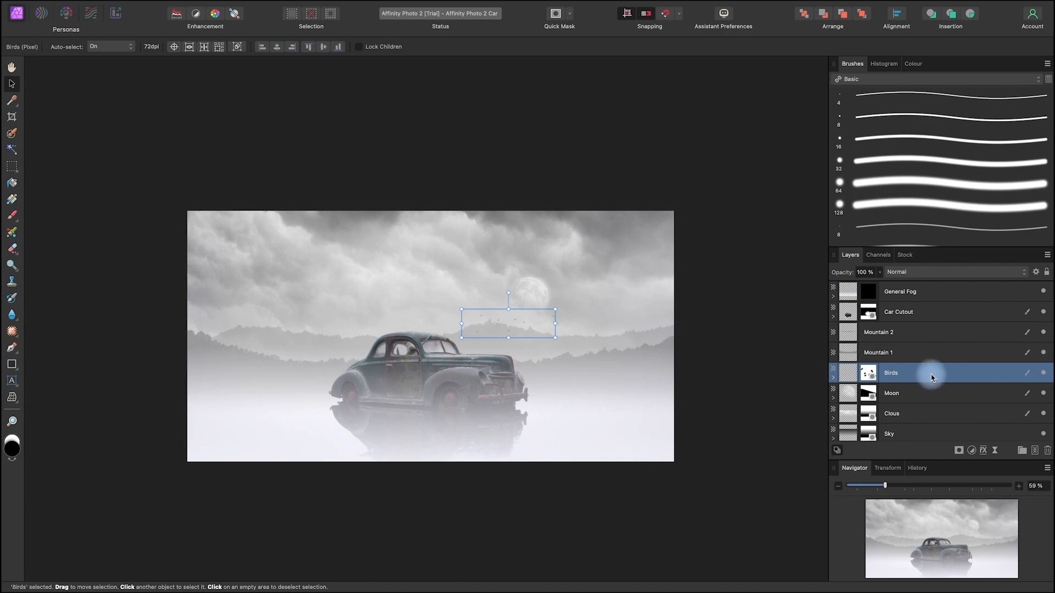
left_click(941, 313)
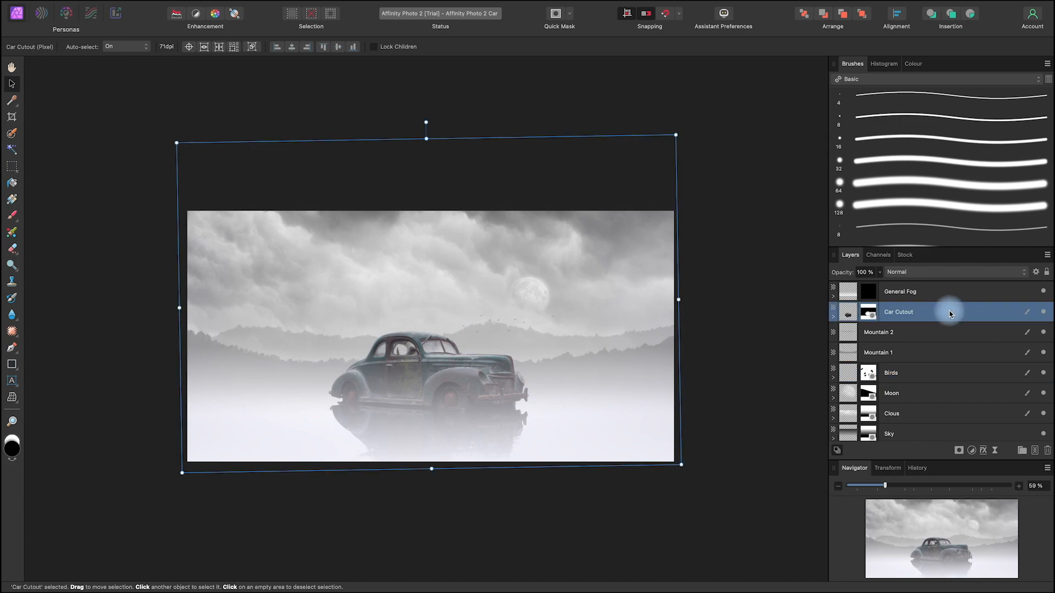
left_click(1035, 450)
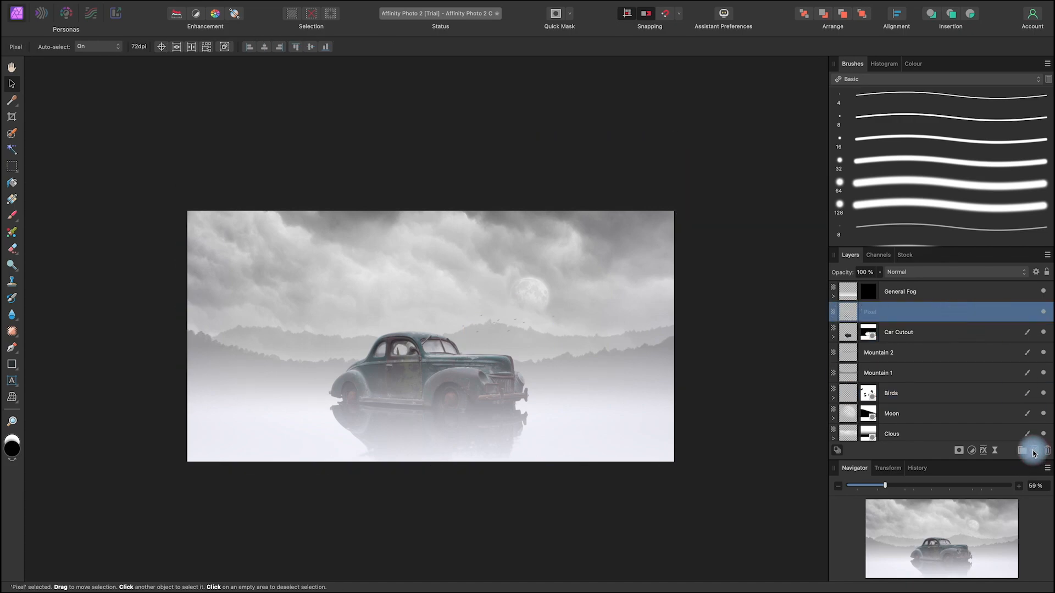
double_click(874, 314)
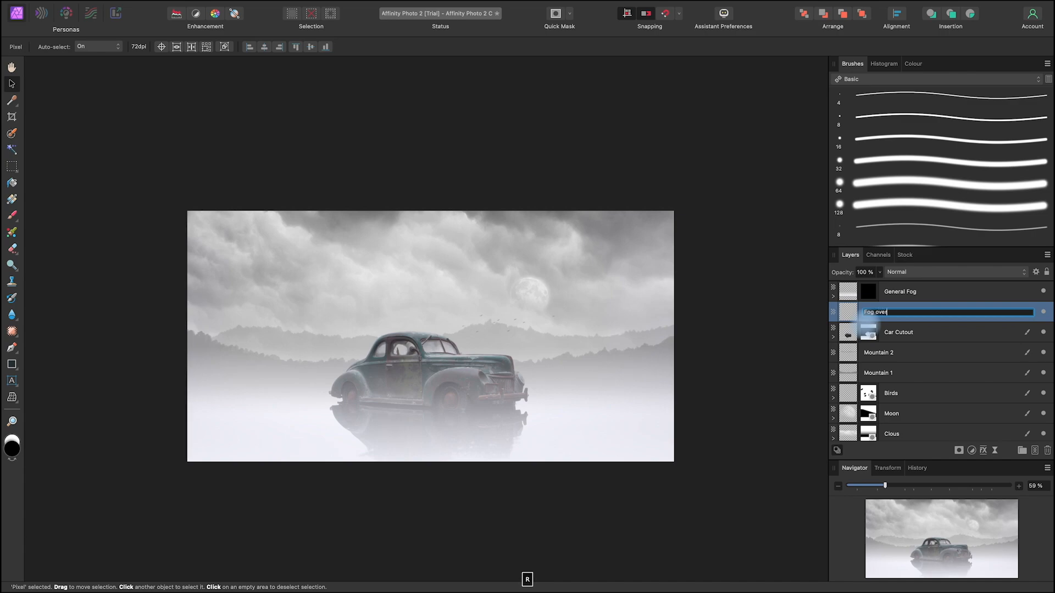
key("Return")
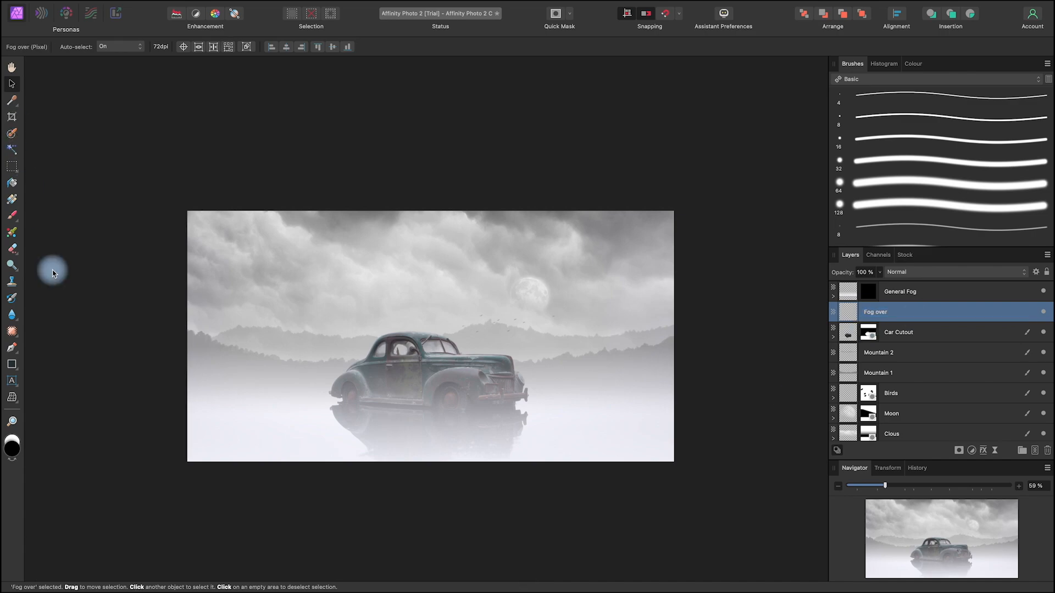
Step: Paint white mist around the car's lower body on Fog over with the 3920 px Dreamphography fog brush, reduced to about 138–262 px
left_click(13, 215)
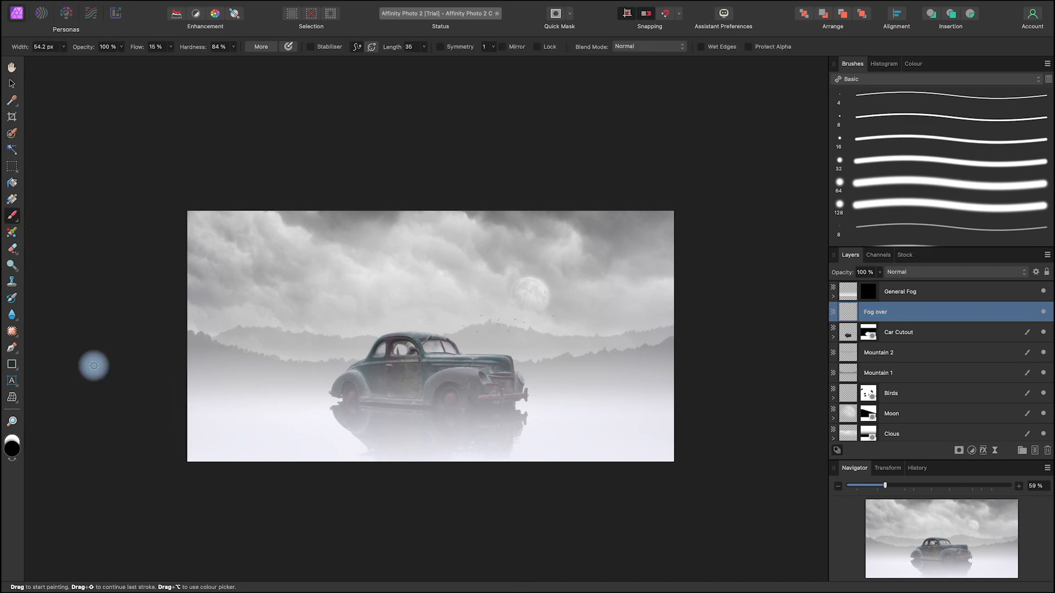
left_click(14, 460)
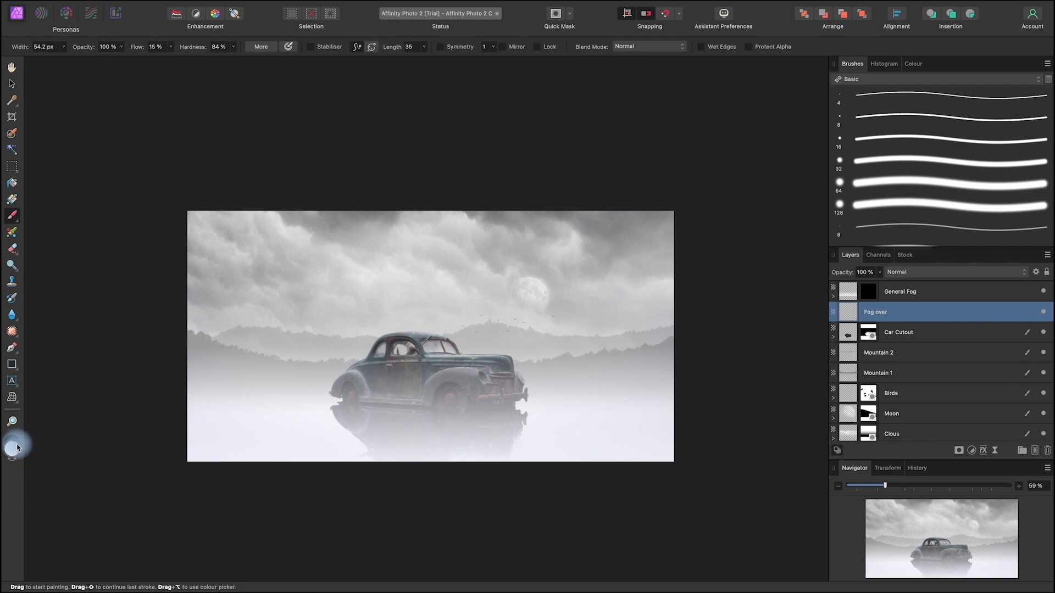
left_click(883, 78)
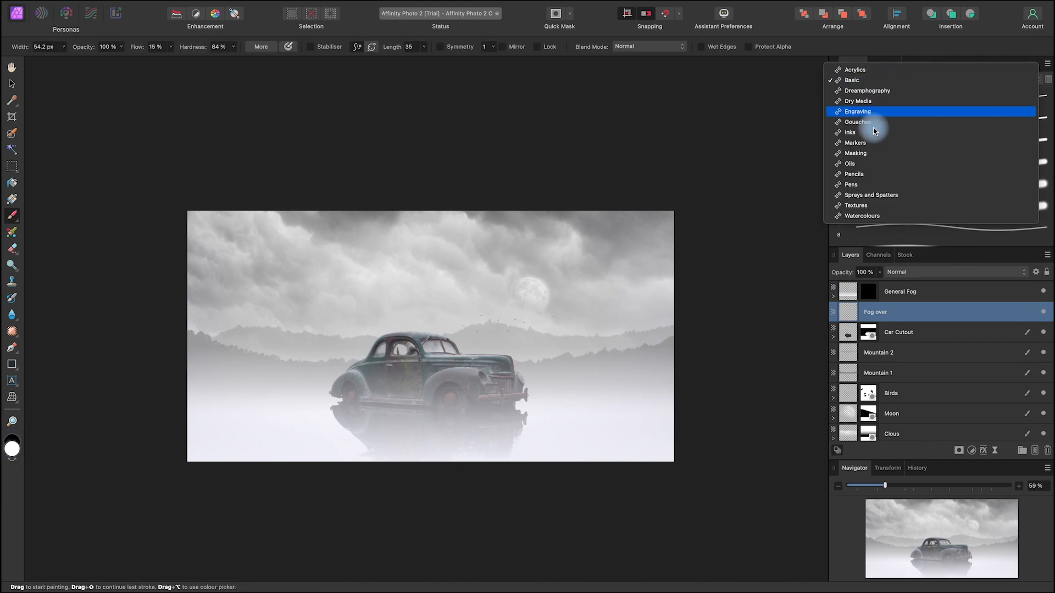
left_click(879, 113)
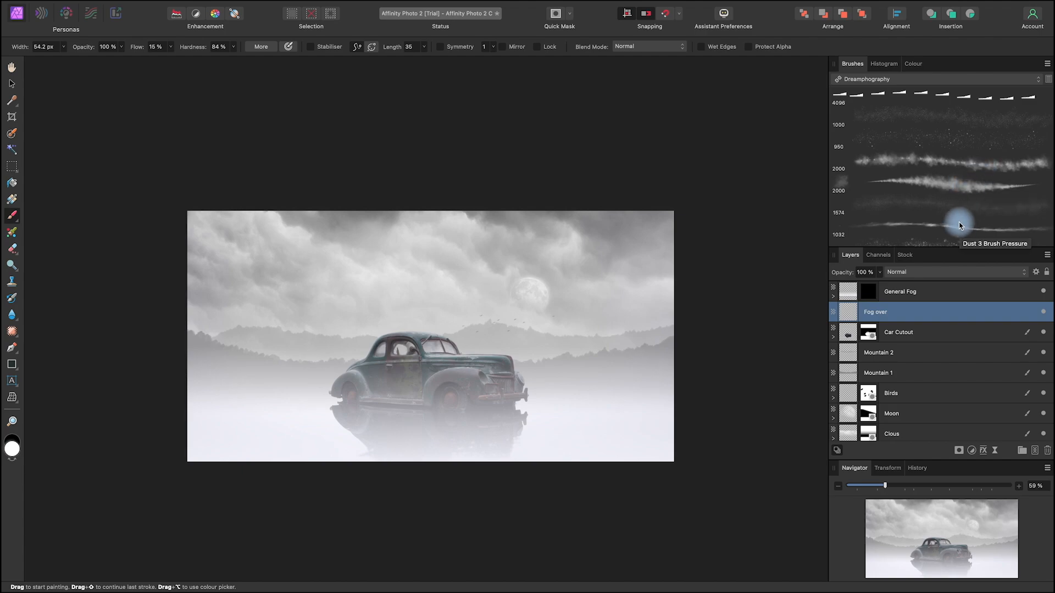
scroll(960, 226, "down", 5)
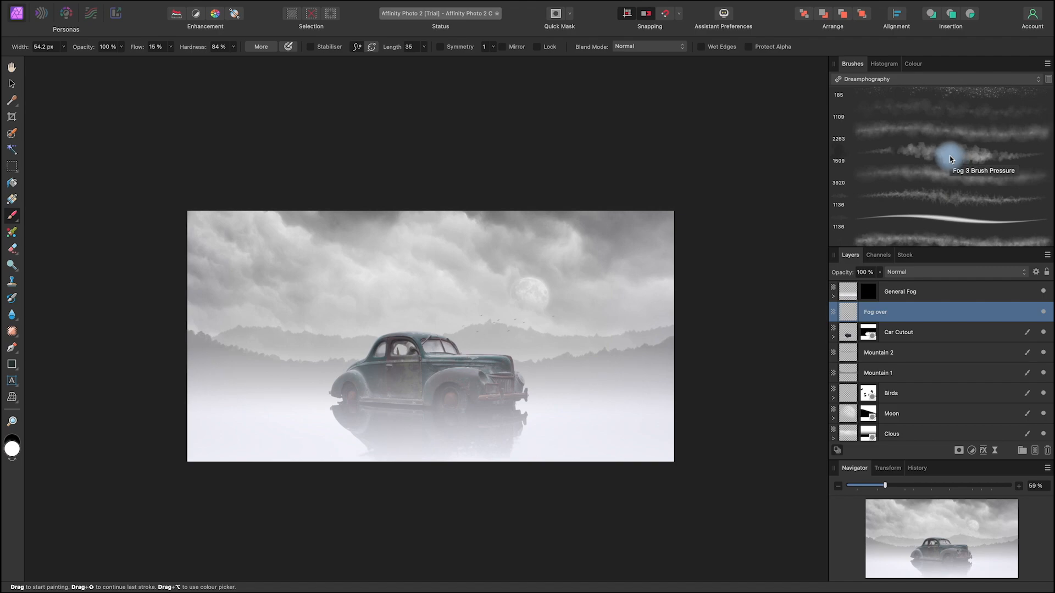
left_click(963, 184)
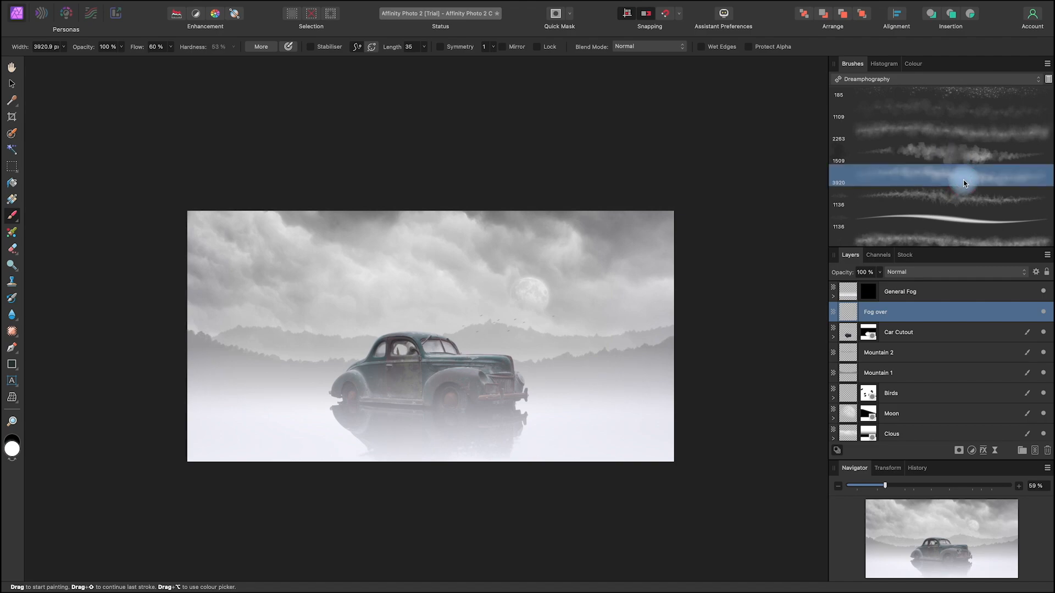
left_click_drag(464, 398, 54, 411)
mouse_move(463, 374)
left_mouse_down()
mouse_move(351, 386)
mouse_move(351, 366)
left_mouse_up()
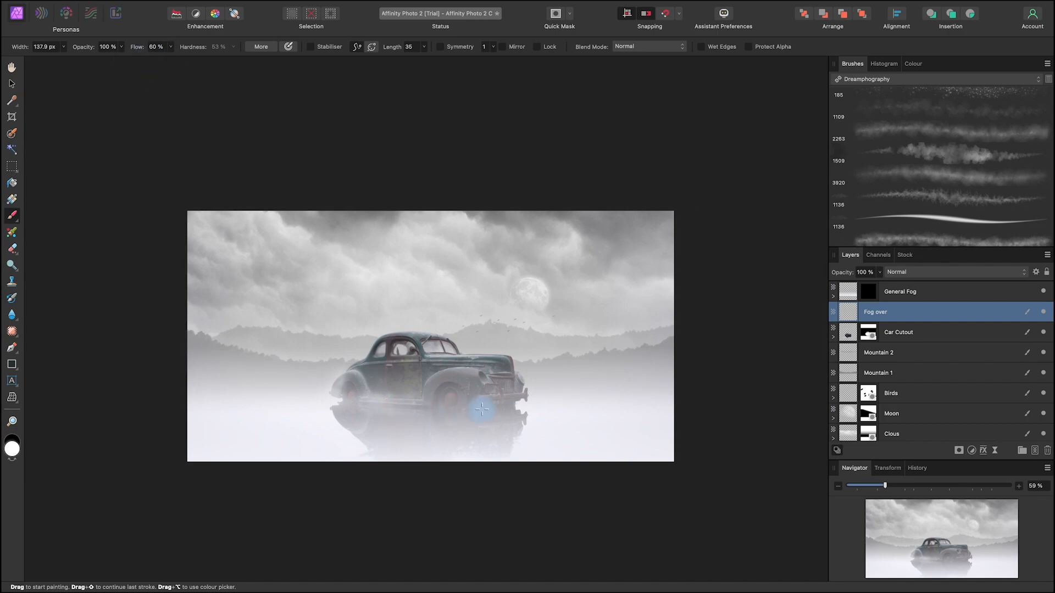
mouse_move(479, 412)
left_mouse_down()
mouse_move(513, 396)
mouse_move(532, 401)
left_mouse_up()
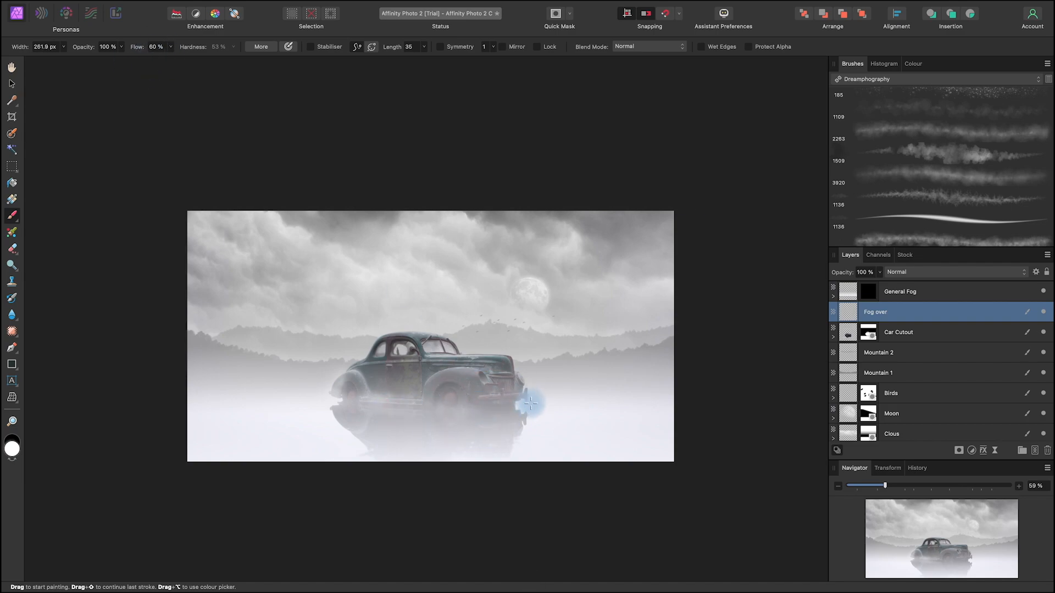
mouse_move(509, 362)
left_mouse_down()
mouse_move(446, 369)
mouse_move(419, 354)
mouse_move(387, 360)
mouse_move(370, 347)
left_mouse_up()
Step: Compare the image with Fog over hidden and shown, and set that layer's opacity to 75 %
left_click(1043, 313)
left_click(1043, 312)
left_click(1043, 312)
left_click(1043, 312)
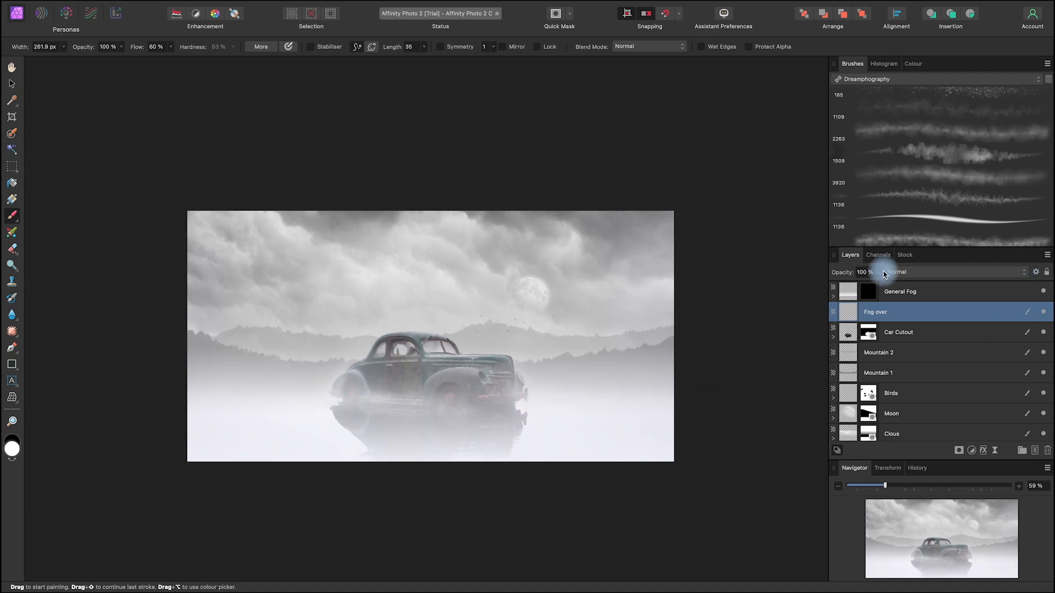
left_click(879, 273)
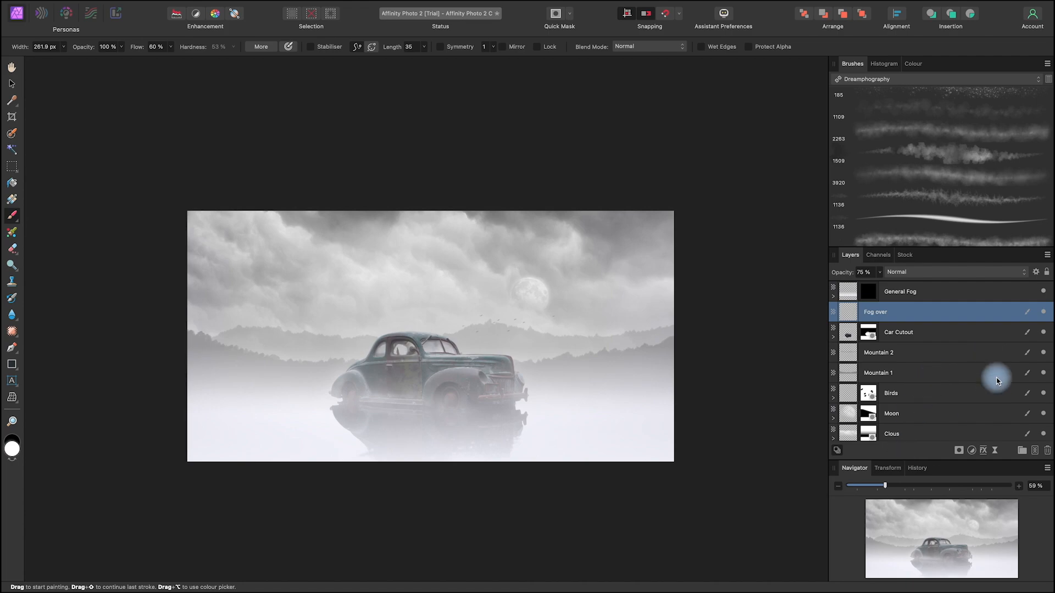
Step: Add a new pixel layer between Car Cutout and Mountain 2 and name it Fog Under
scroll(989, 390, "down", 3)
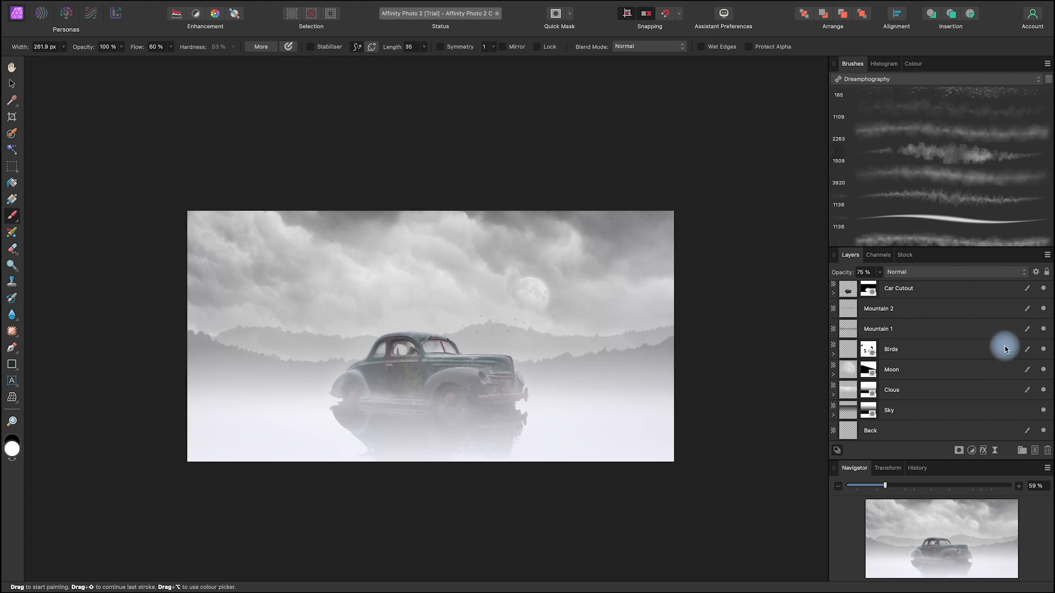
left_click(876, 308)
left_click(1034, 450)
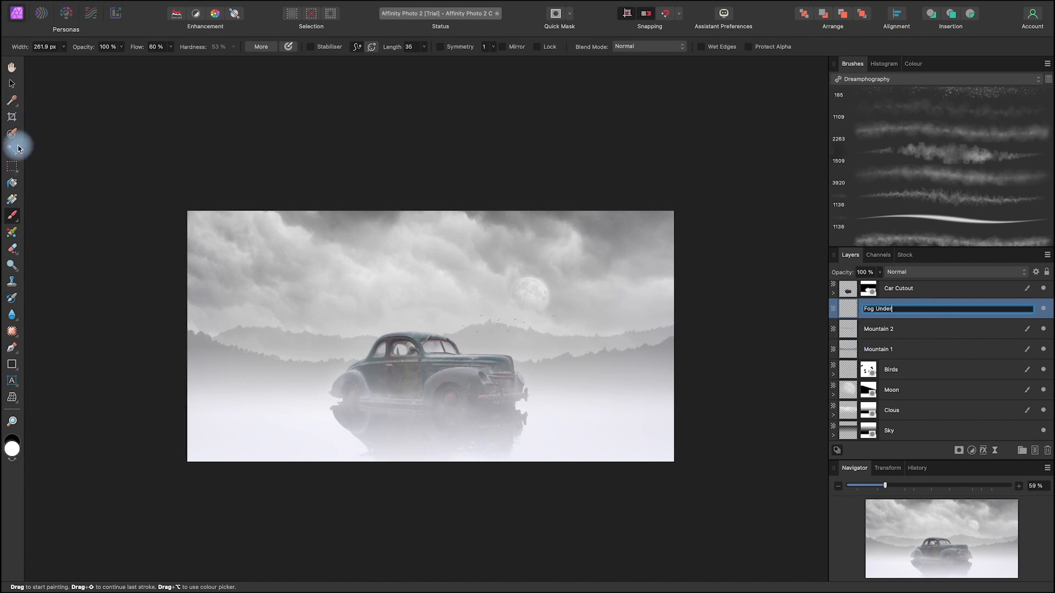
left_click(934, 316)
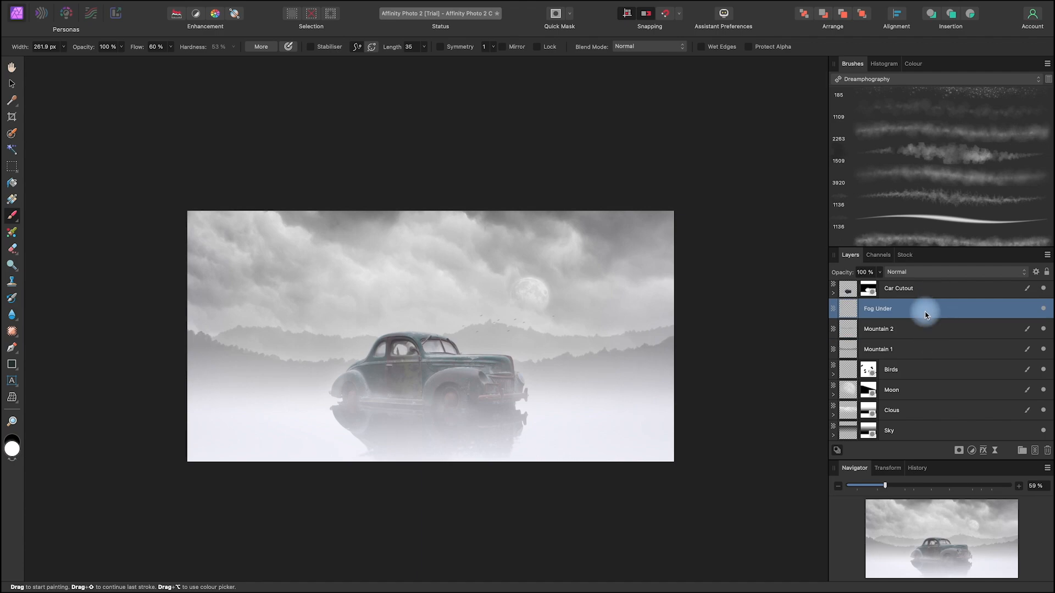
Step: Paint a white cloud behind the car on Fog Under using the Shine Cloud Brush at about 3088 px, and compare with the layer hidden
scroll(995, 217, "down", 10)
scroll(989, 220, "down", 5)
double_click(915, 163)
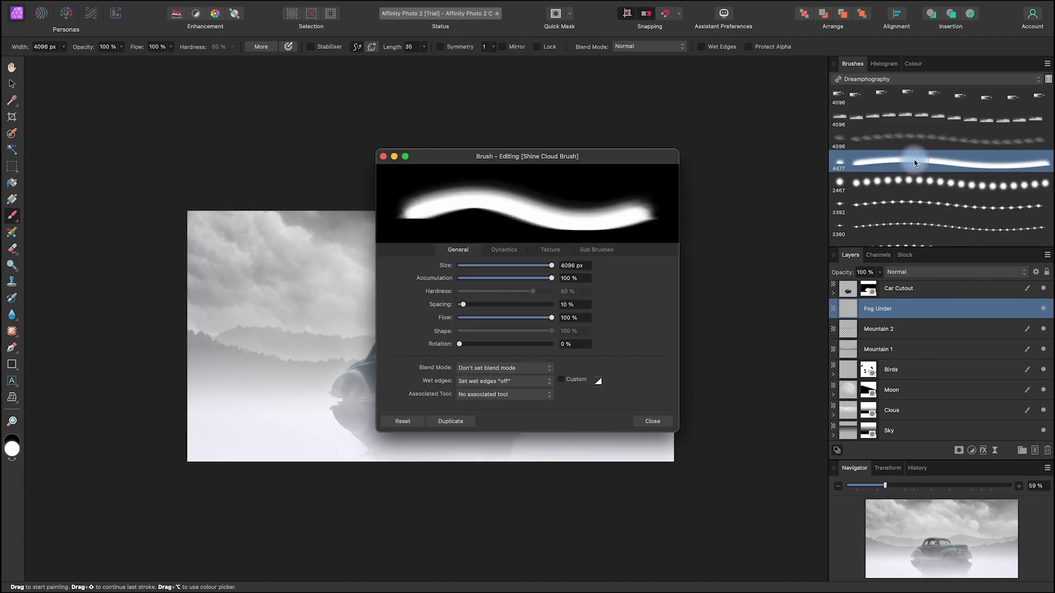
left_click(652, 421)
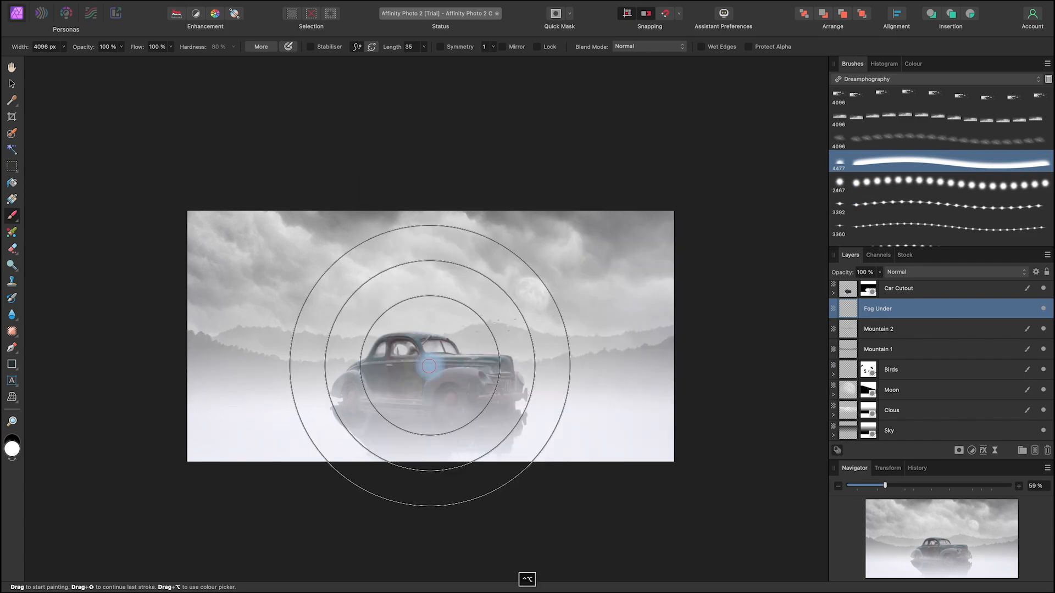
mouse_move(456, 368)
left_mouse_down()
mouse_move(281, 385)
mouse_move(448, 358)
left_mouse_up()
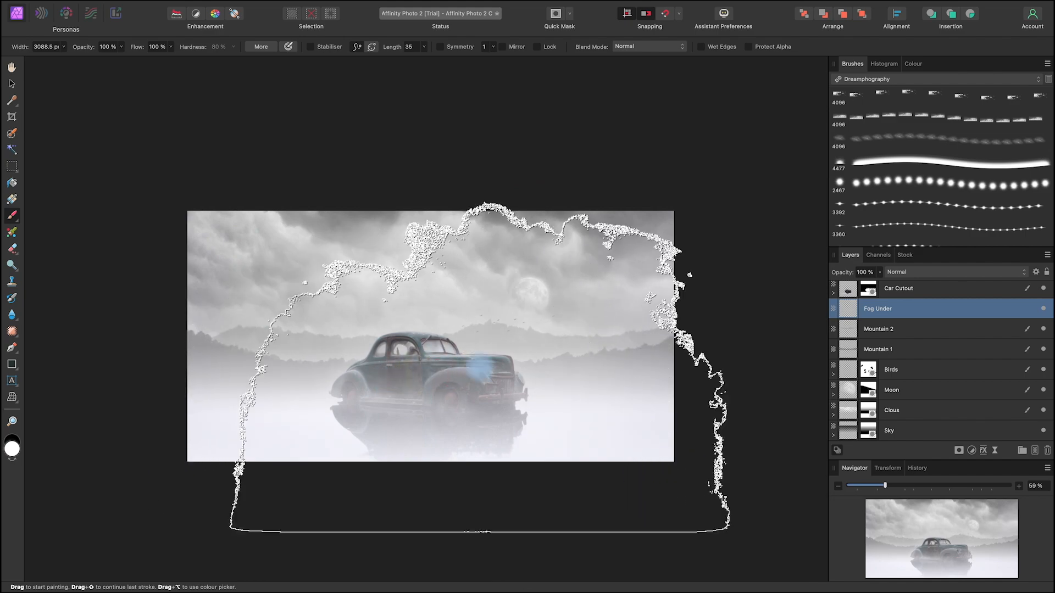
left_click(1044, 310)
left_click(1044, 311)
left_click(1044, 310)
left_click(1044, 310)
Step: Move the Fog Under layer slightly downward and compare the composition with the layer hidden and shown
left_click(1044, 310)
left_click(12, 85)
mouse_move(589, 422)
left_mouse_down()
mouse_move(586, 396)
mouse_move(590, 435)
left_mouse_up()
left_click(1044, 311)
left_click(1044, 311)
left_click(1044, 310)
left_click(1044, 311)
left_click(1044, 311)
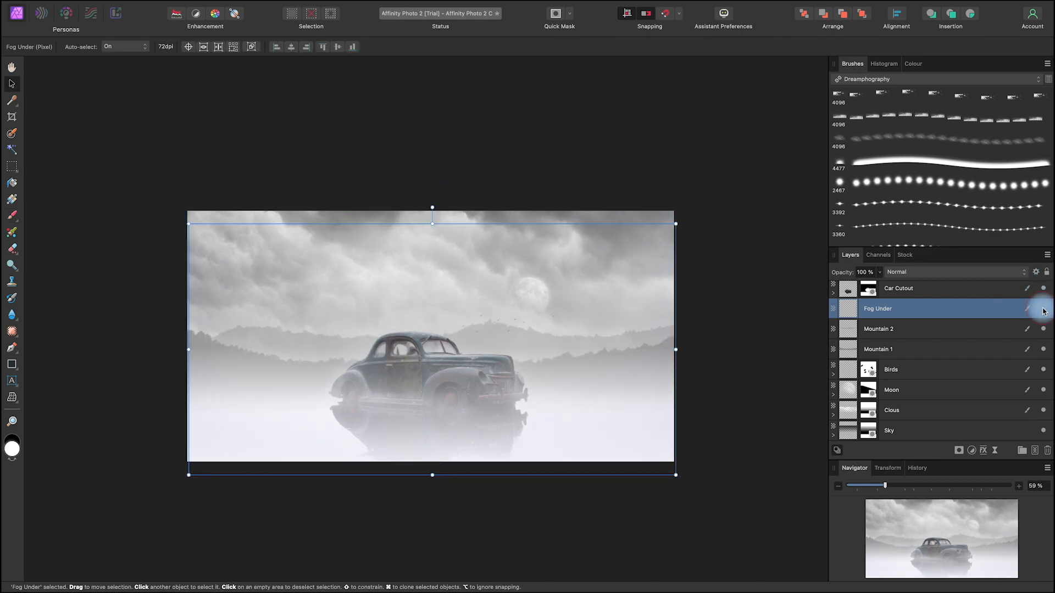
left_click(1044, 310)
left_click(1044, 311)
left_click(1044, 310)
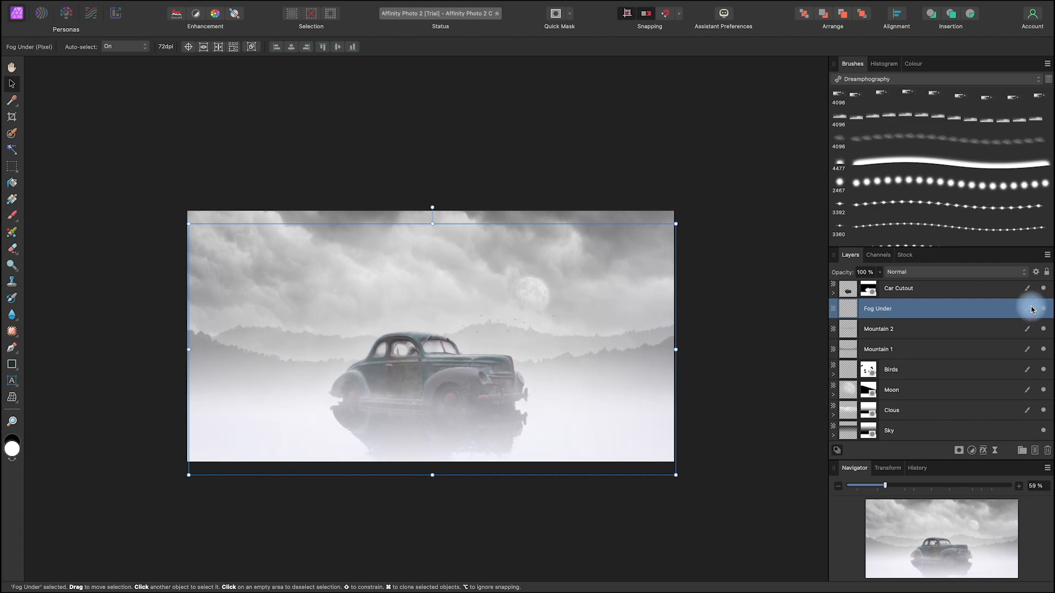
Step: Compare the whole composition with the Fog Under layer hidden and shown
left_click(1039, 312)
left_click(1039, 312)
left_click(1039, 313)
left_click(1039, 314)
left_click(1040, 314)
left_click(1040, 314)
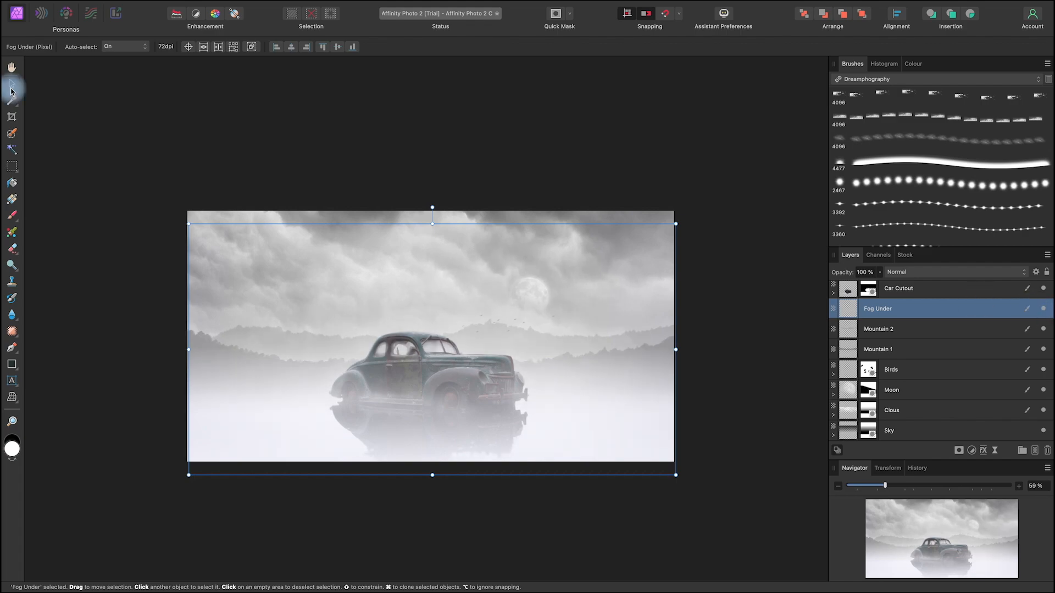
left_click(271, 130)
key("space")
left_click_drag(593, 483, 583, 484)
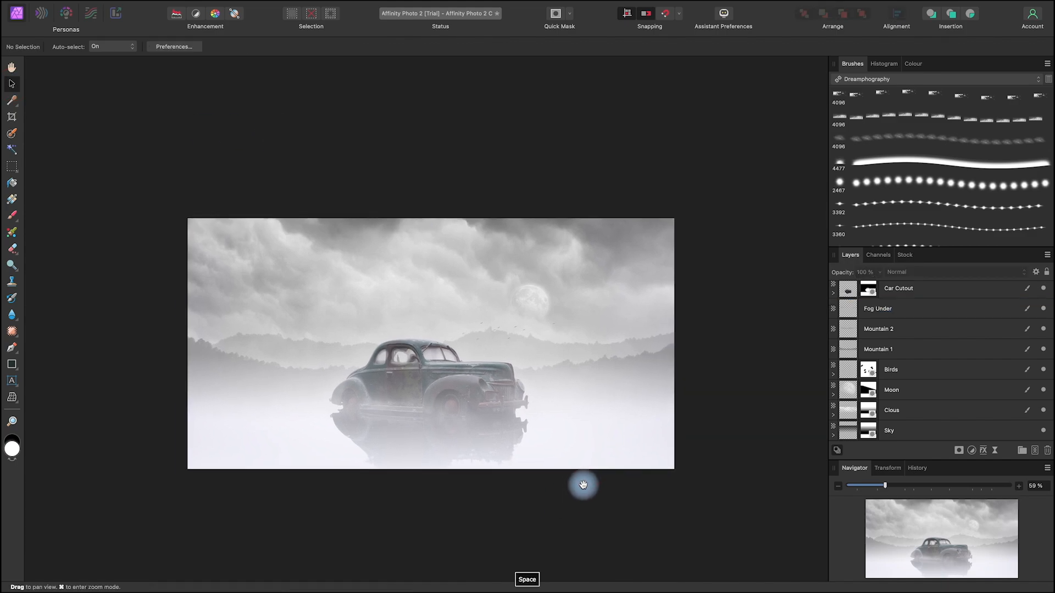
left_click(1042, 309)
left_click(1043, 310)
left_click(1042, 310)
left_click(1042, 310)
left_click(1042, 310)
left_click(1042, 310)
left_click(1042, 310)
left_click(1042, 310)
left_click(1043, 310)
left_click(1042, 310)
Step: Set the Fog Under layer's opacity to 76 % and deselect the layer to view the image
key("space")
left_click_drag(627, 508, 604, 478)
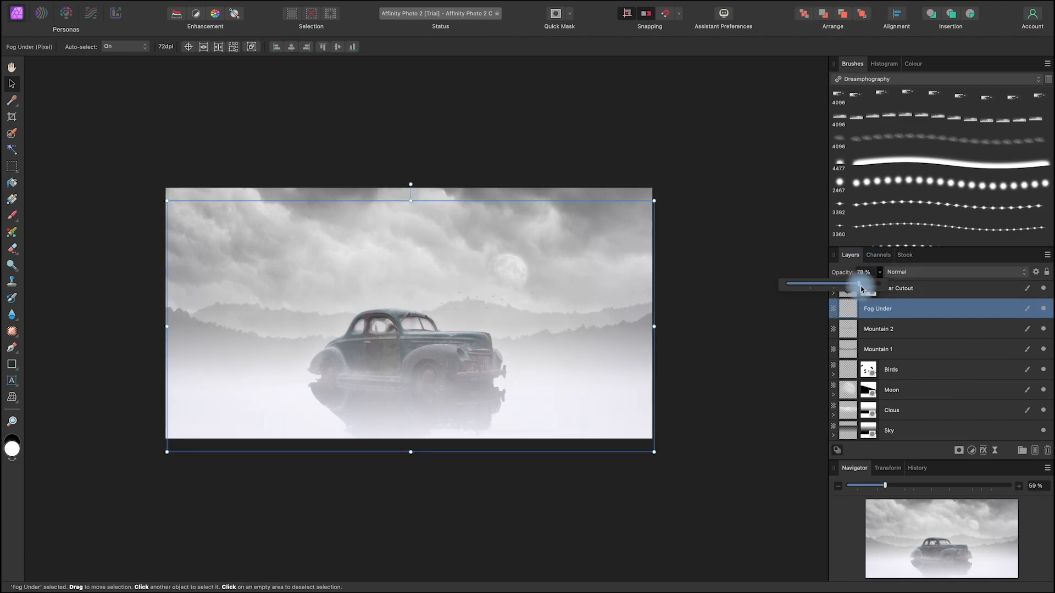
left_click(146, 101)
key("space")
left_click_drag(593, 483, 628, 498)
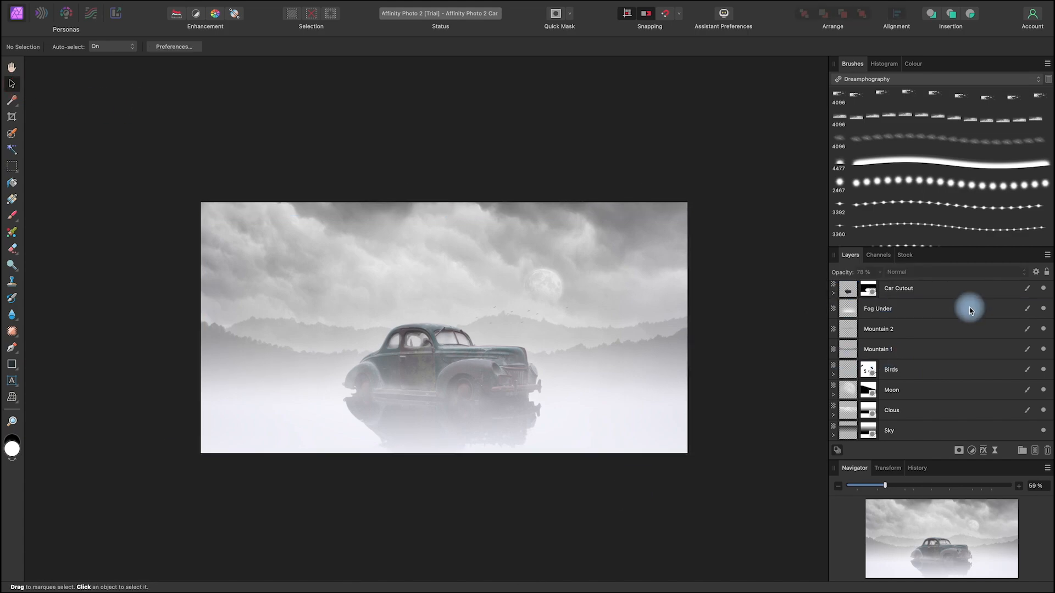
Step: Add a new pixel layer directly above Car Cutout and name it Bullet shots
left_click(946, 289)
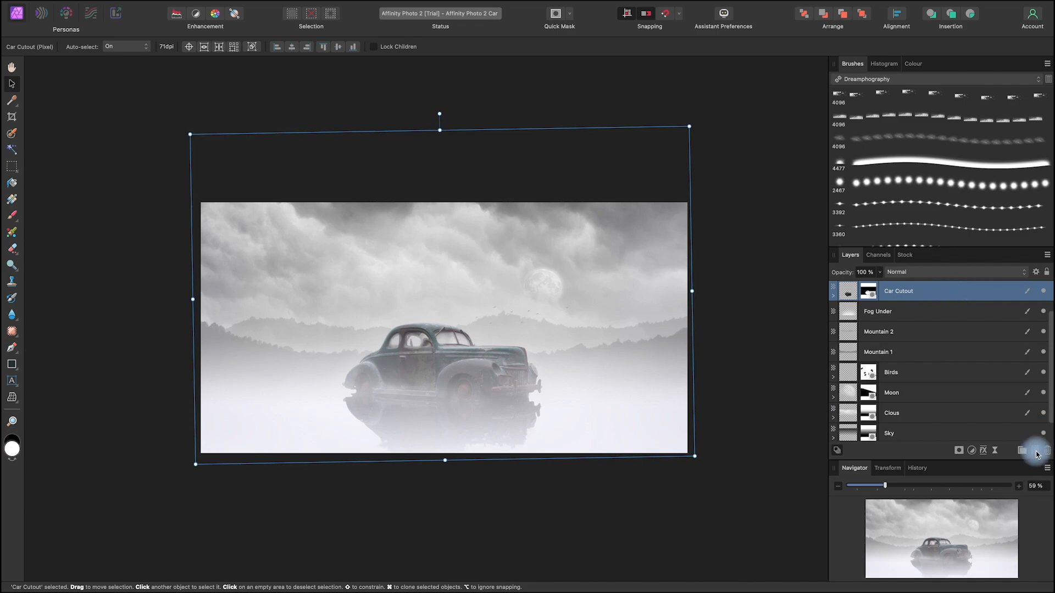
left_click(1036, 452)
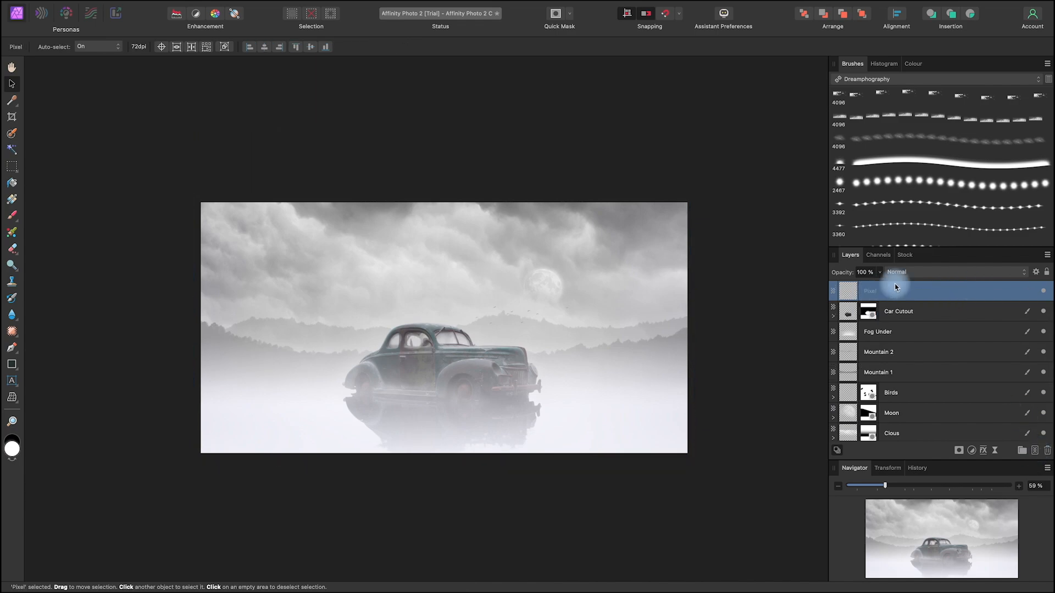
double_click(874, 293)
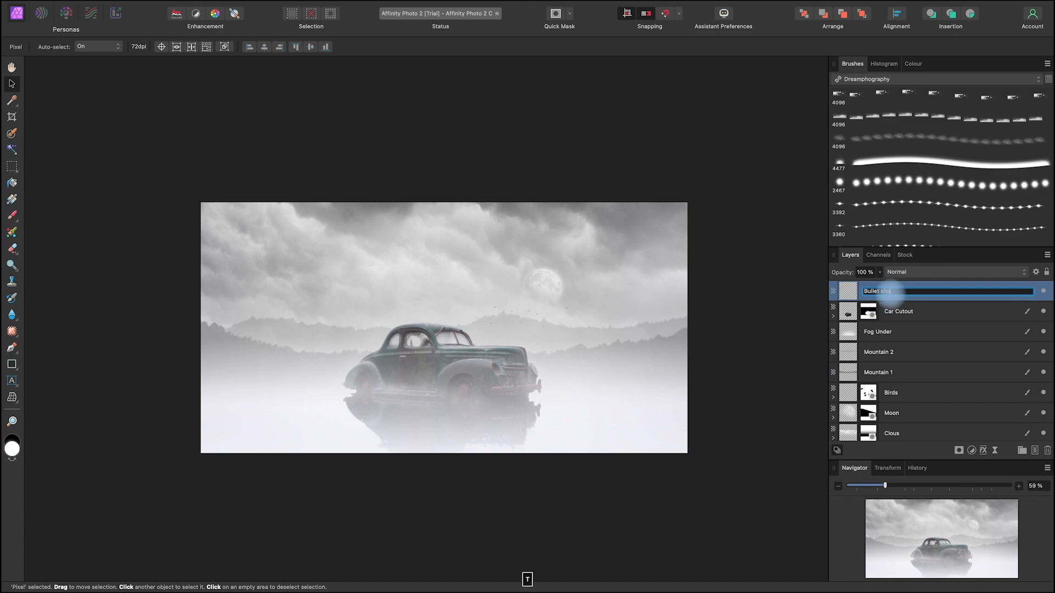
key("Return")
Step: Stamp white bullet holes on the car's left windscreen pane using the Shot Glass 4 Stamp brush at about 97 px
scroll(577, 361, "up", 10)
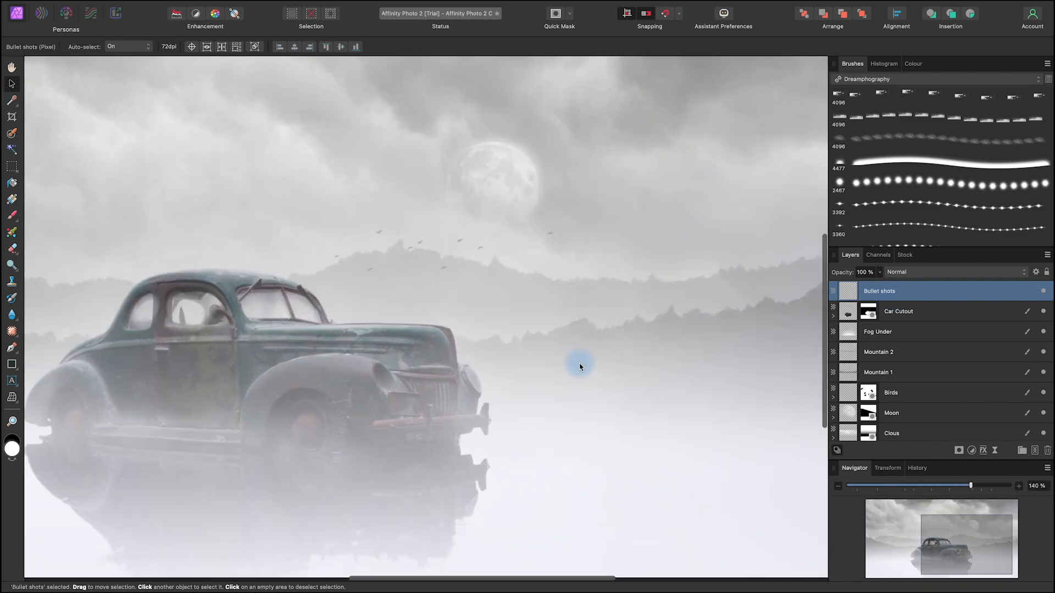
left_click_drag(161, 335, 737, 374)
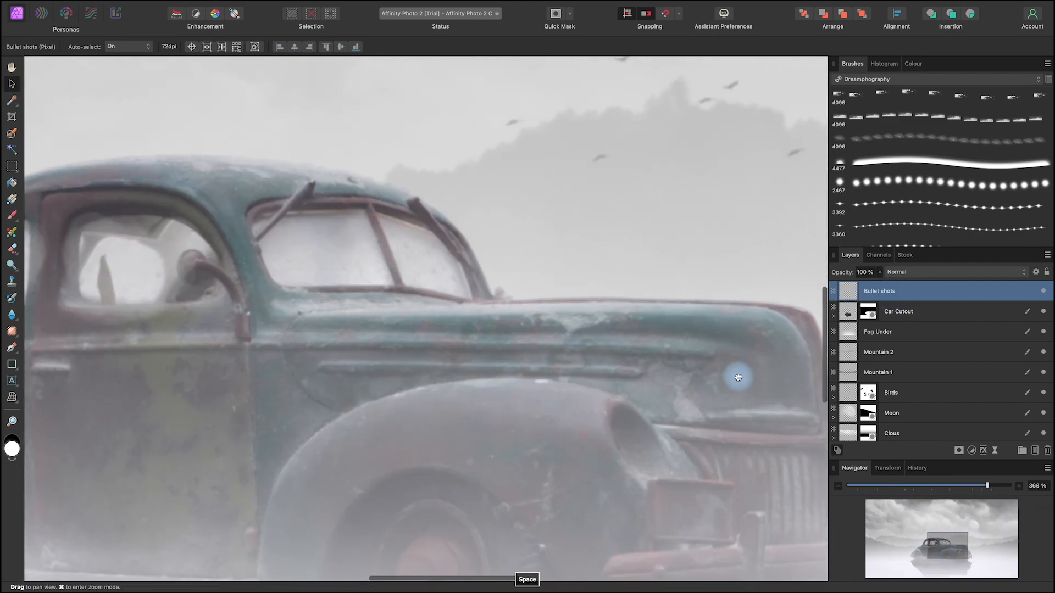
left_click_drag(464, 363, 592, 421)
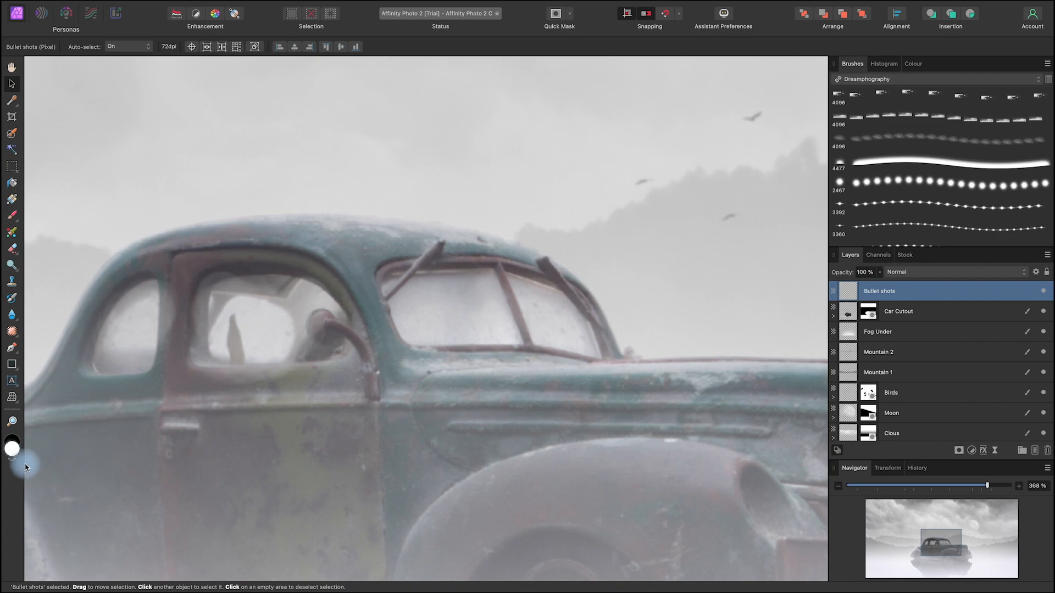
left_click(12, 216)
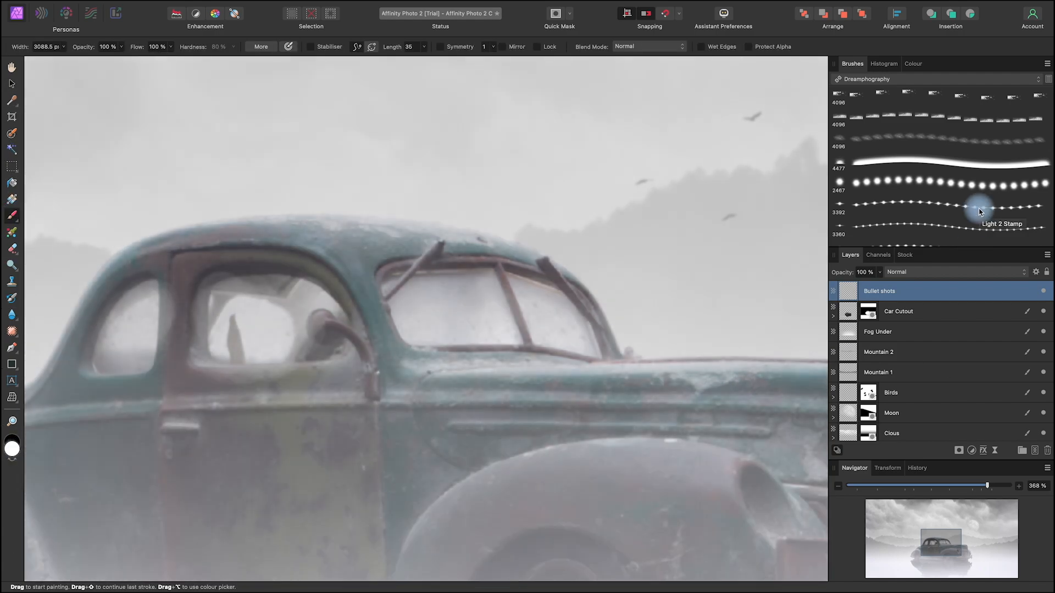
scroll(978, 212, "down", 10)
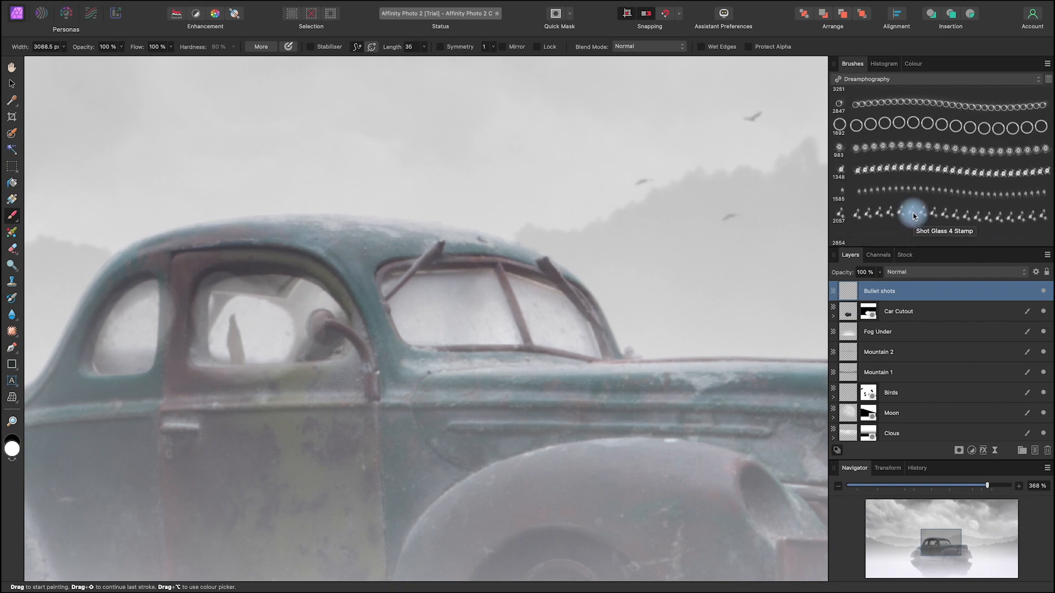
left_click(955, 219)
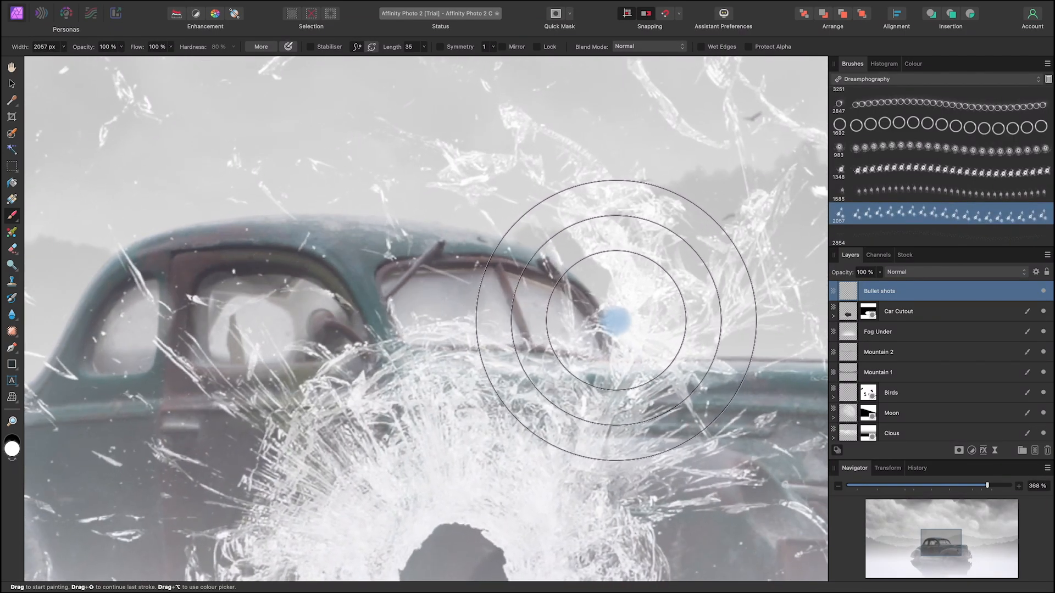
mouse_move(624, 318)
left_mouse_down()
mouse_move(207, 299)
mouse_move(66, 314)
mouse_move(604, 338)
mouse_move(82, 300)
mouse_move(608, 338)
mouse_move(500, 320)
mouse_move(163, 333)
left_mouse_up()
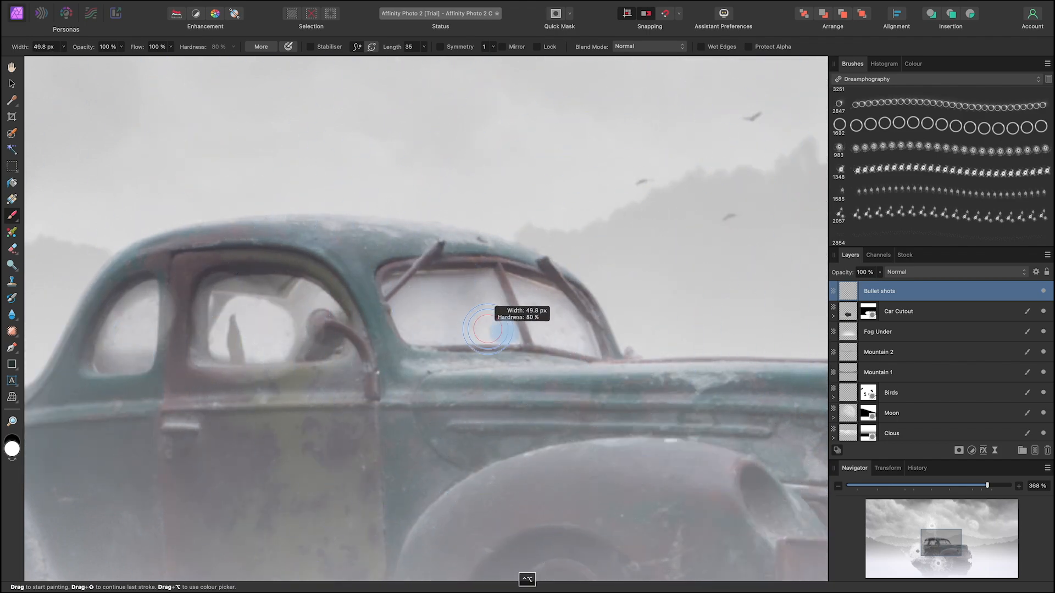
left_click_drag(488, 329, 521, 334)
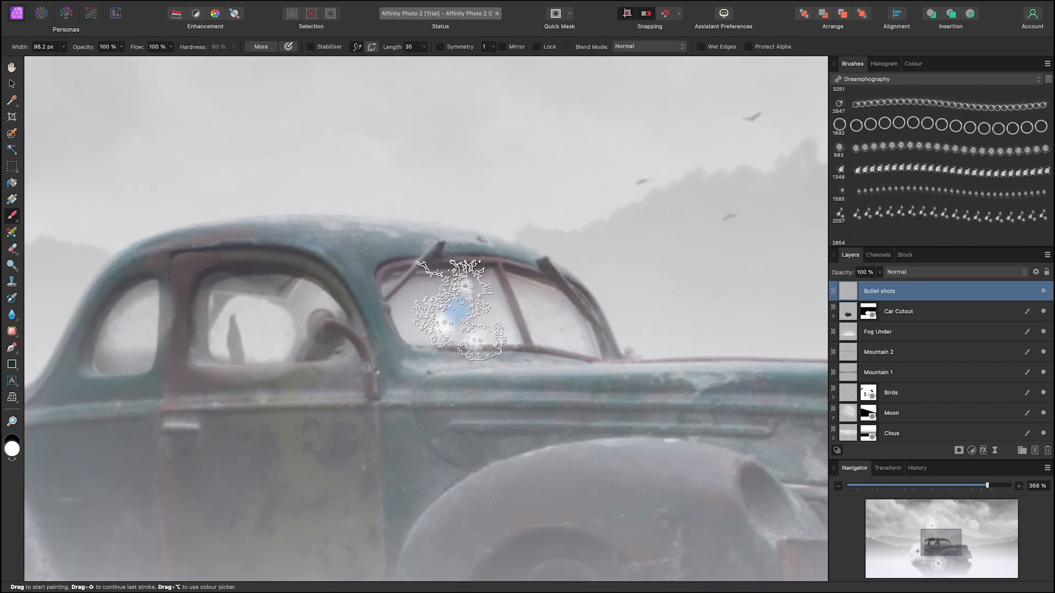
left_click_drag(458, 309, 448, 312)
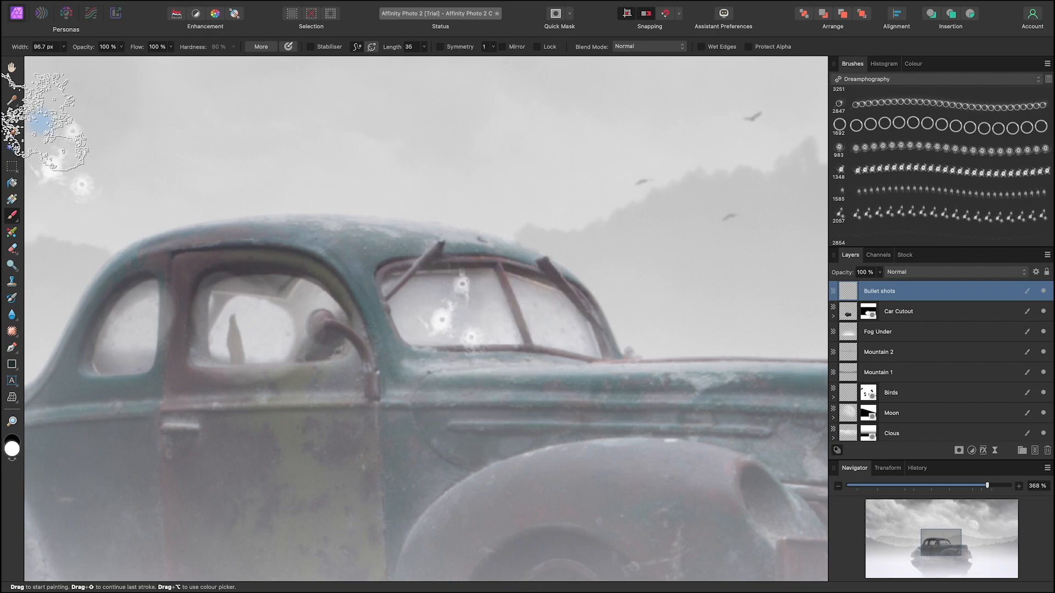
Step: Rotate the bullet holes counter-clockwise and position them inside the left windscreen pane
left_click(12, 83)
left_click_drag(510, 368, 530, 335)
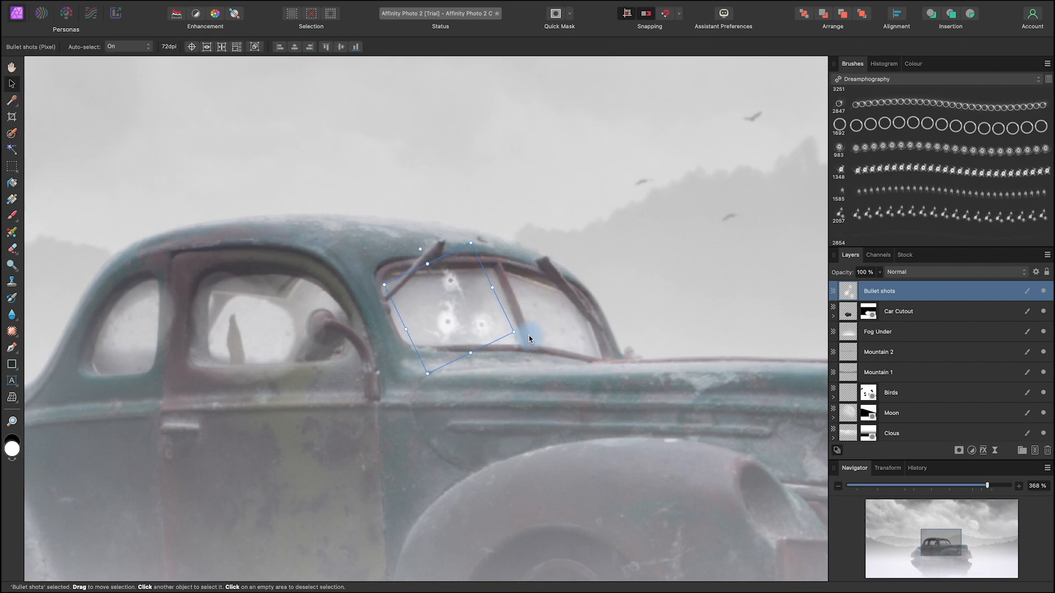
left_click(650, 332)
key("space")
left_click_drag(624, 403, 651, 414)
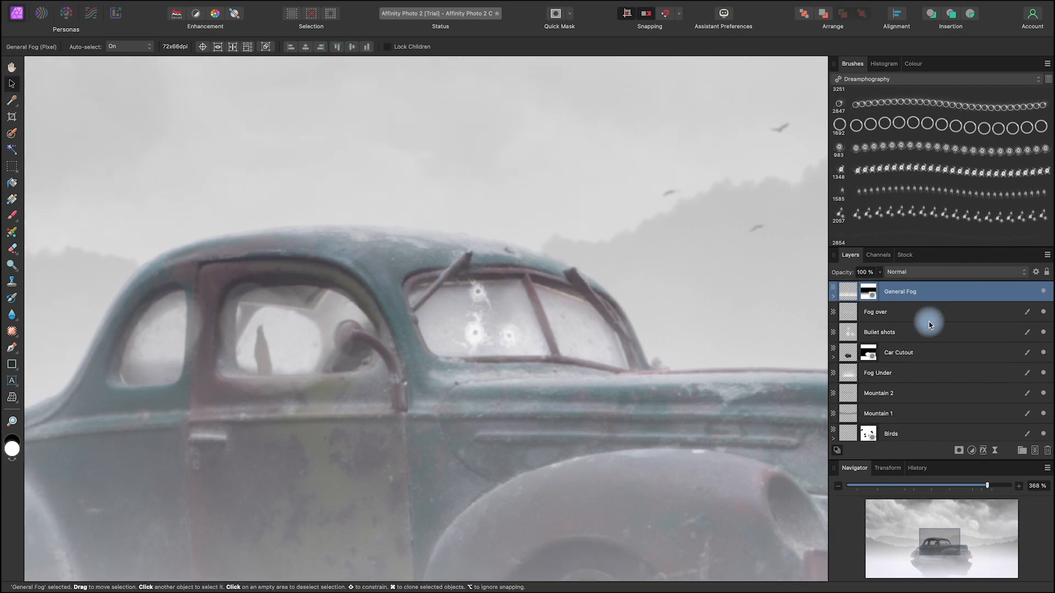
Step: Mesh-warp the Bullet shots layer so its corners follow the shape and perspective of the left windscreen pane
left_click(898, 336)
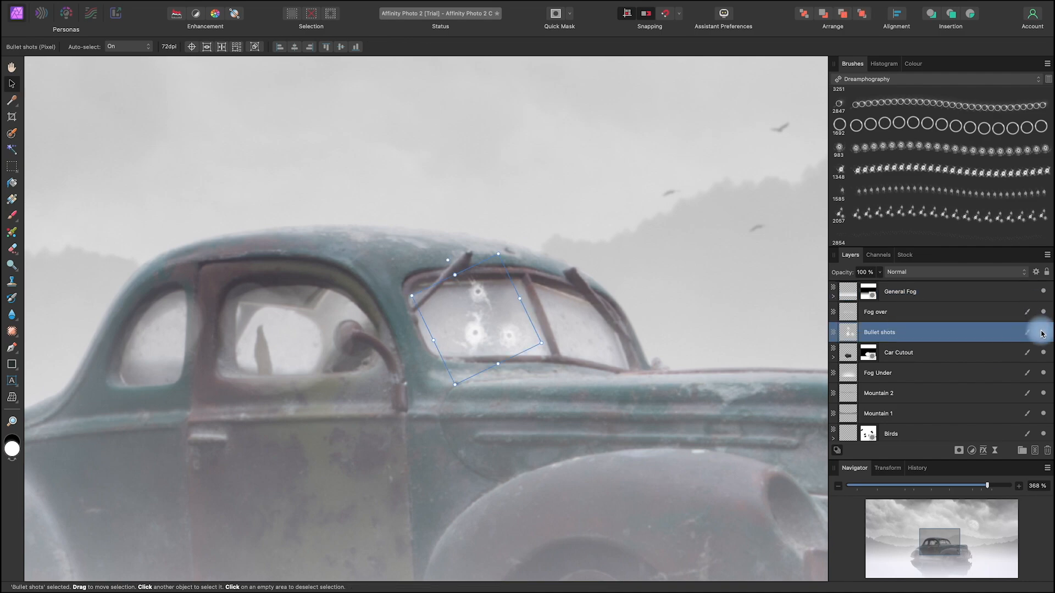
left_click(15, 398)
left_click_drag(498, 257, 515, 270)
left_click_drag(414, 298, 410, 284)
left_click_drag(449, 385, 434, 381)
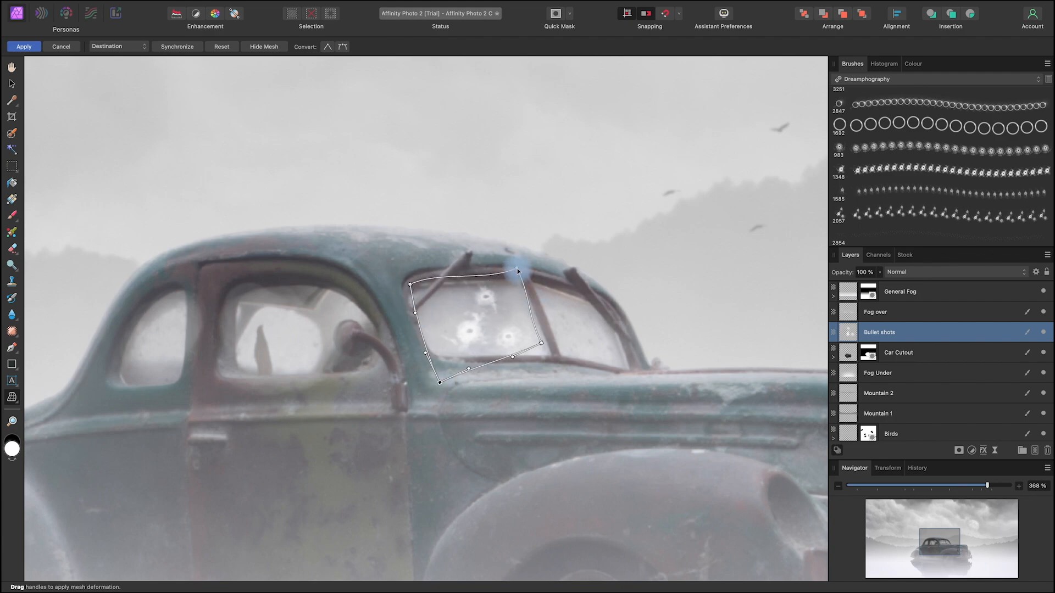
left_click_drag(493, 285, 492, 279)
mouse_move(550, 339)
left_mouse_down()
mouse_move(555, 356)
mouse_move(546, 321)
left_mouse_up()
left_click_drag(524, 368, 521, 360)
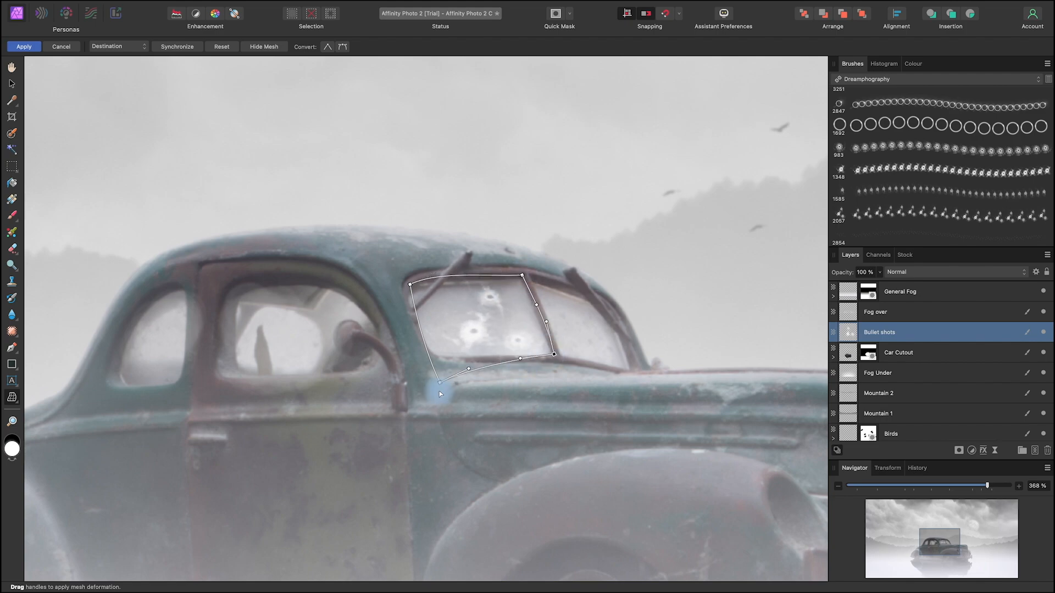
left_click_drag(439, 382, 435, 368)
key("Return")
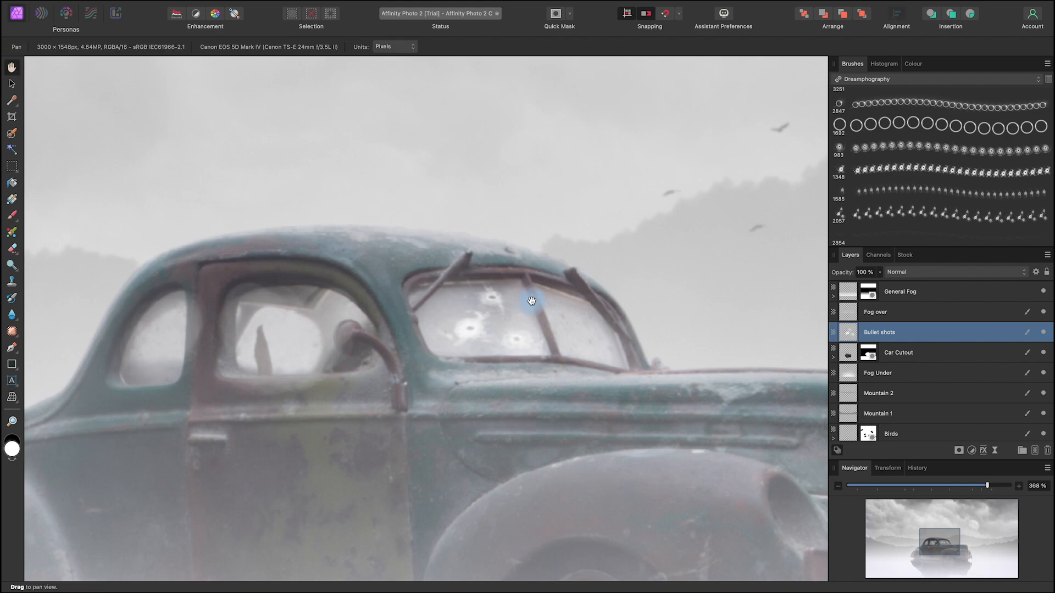
Step: Set the Bullet shots layer's opacity to 58 % so the holes blend into the windscreen
scroll(532, 301, "down", 6)
left_click_drag(648, 430, 618, 438)
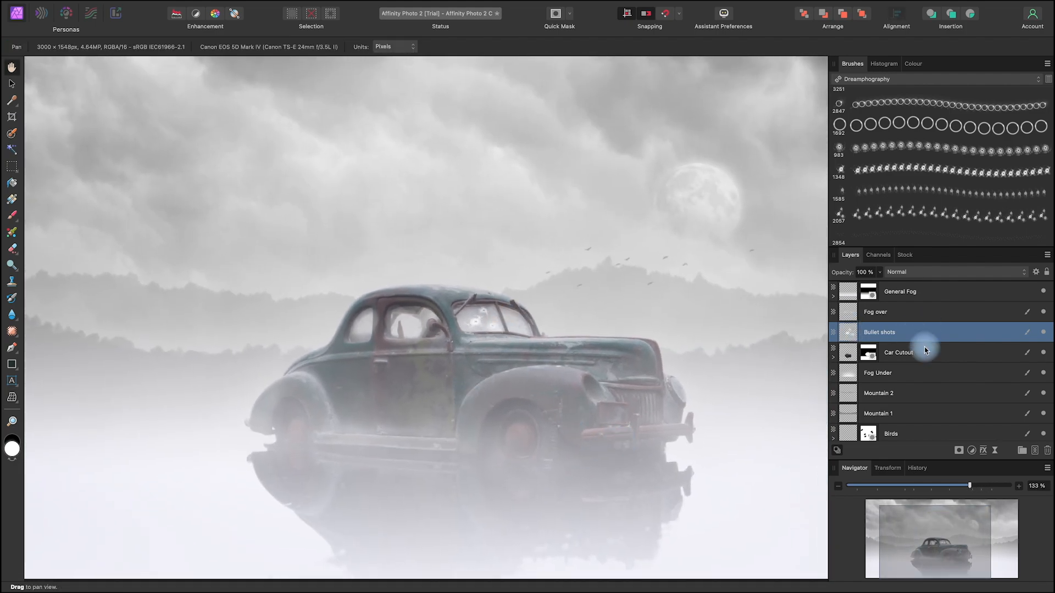
left_click_drag(879, 272, 831, 289)
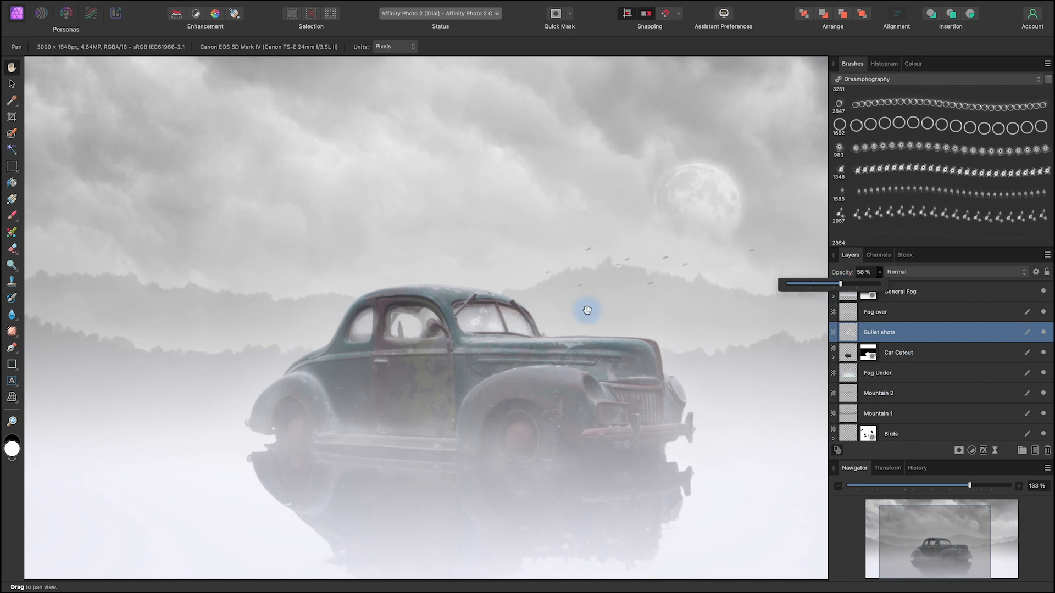
scroll(587, 311, "down", 5)
key("space")
left_click_drag(724, 467, 643, 493)
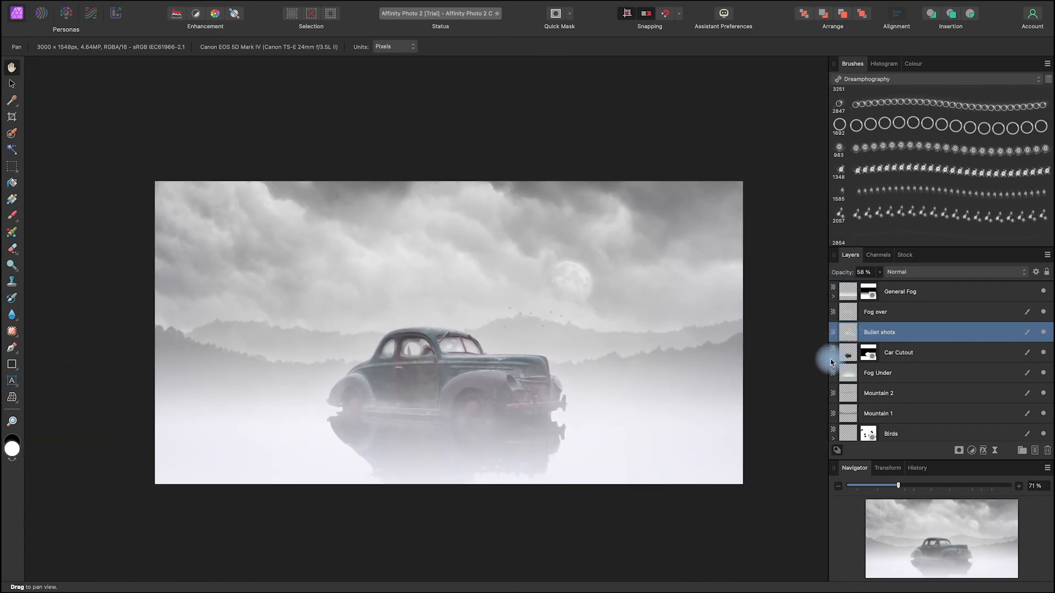
key("space")
left_click_drag(644, 492, 646, 497)
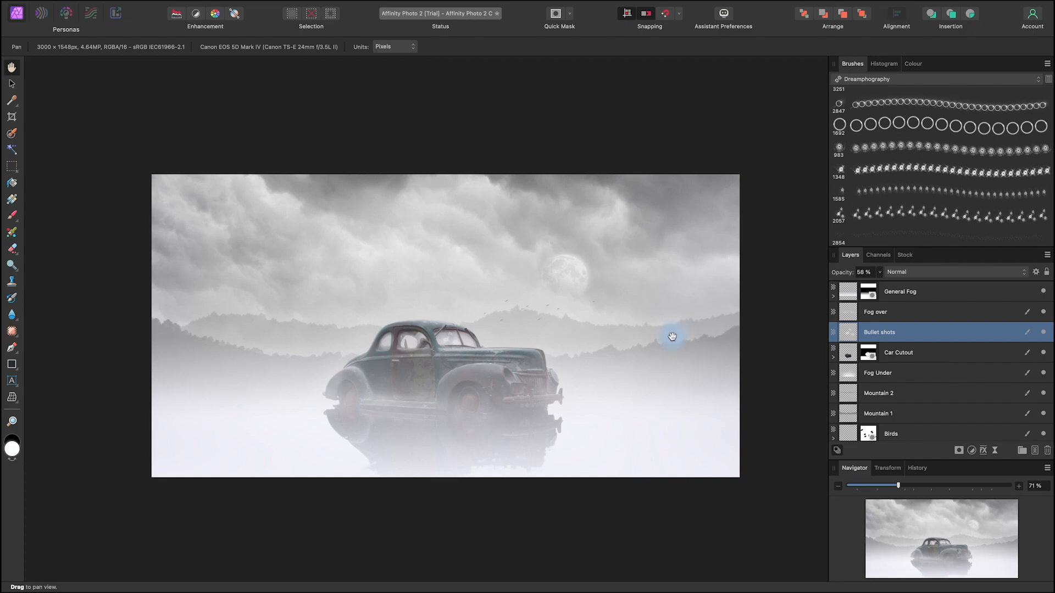
mouse_move(668, 405)
left_mouse_down()
mouse_move(685, 405)
mouse_move(680, 396)
left_mouse_up()
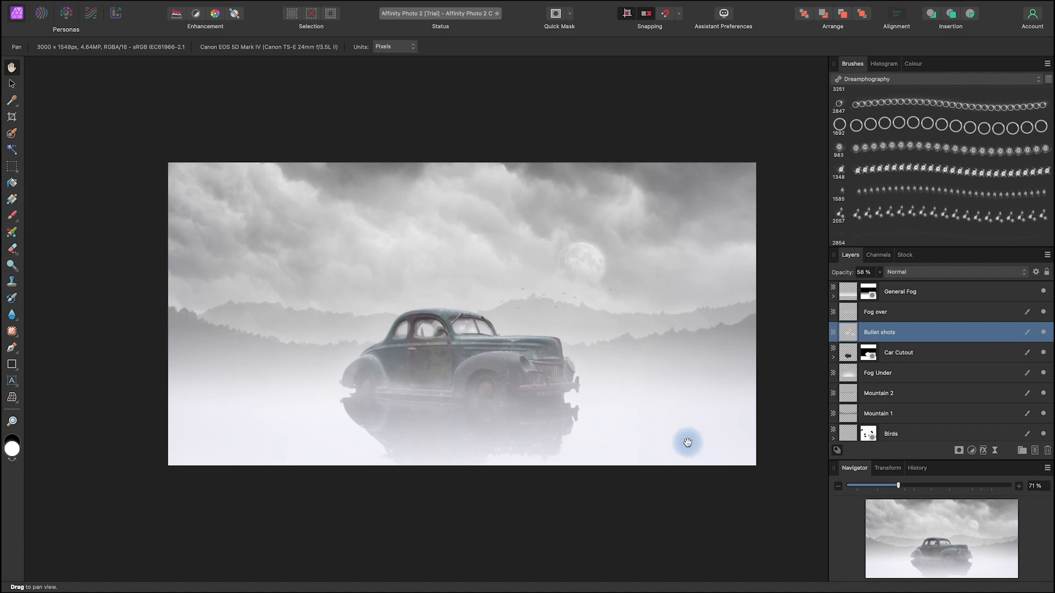
left_click_drag(704, 478, 683, 486)
left_click_drag(681, 443, 685, 449)
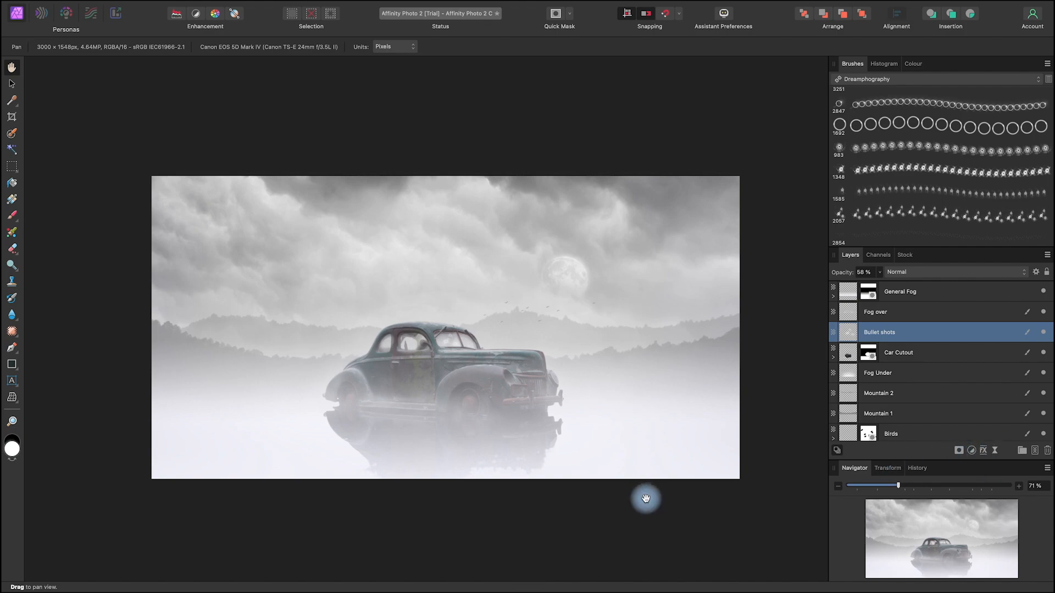
left_click_drag(647, 496, 632, 492)
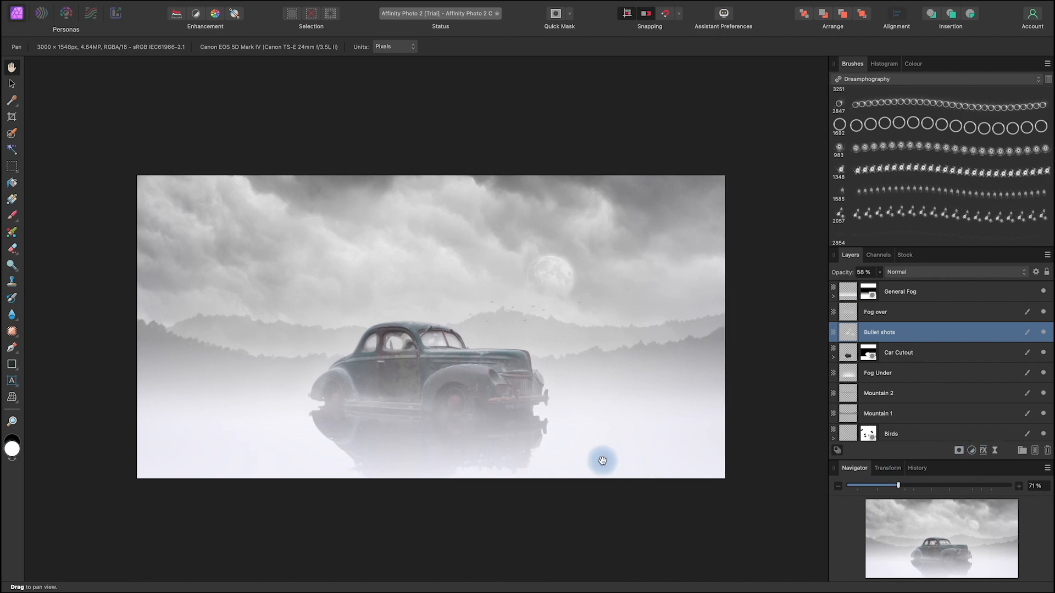
mouse_move(629, 500)
left_mouse_down()
mouse_move(624, 490)
mouse_move(586, 505)
mouse_move(605, 495)
mouse_move(586, 492)
mouse_move(596, 451)
mouse_move(572, 418)
left_mouse_up()
scroll(596, 452, "up", 3)
scroll(596, 452, "down", 4)
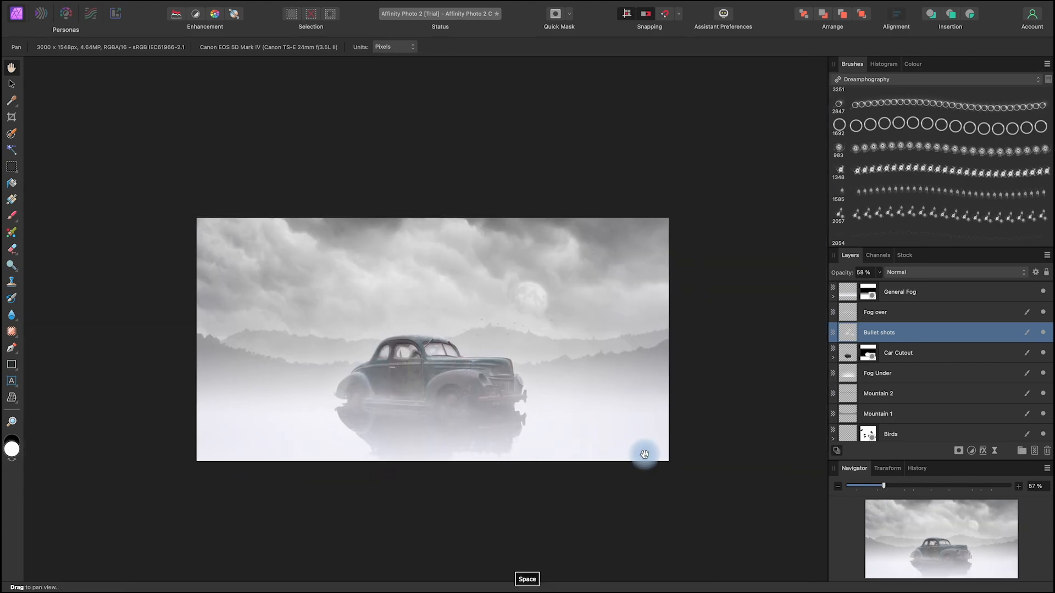
left_click_drag(633, 479, 625, 475)
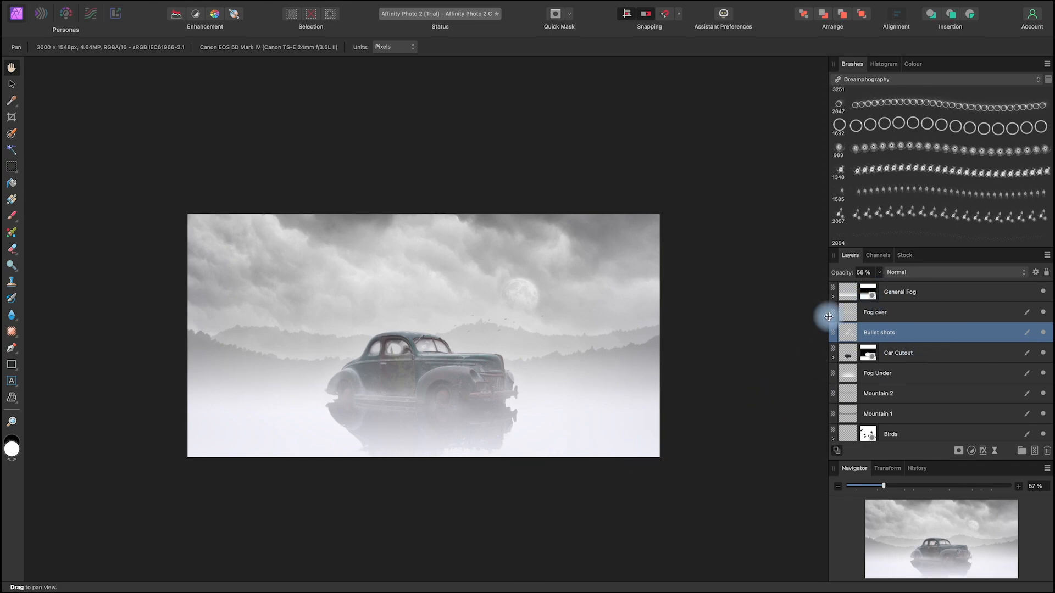
left_click_drag(624, 480, 609, 504)
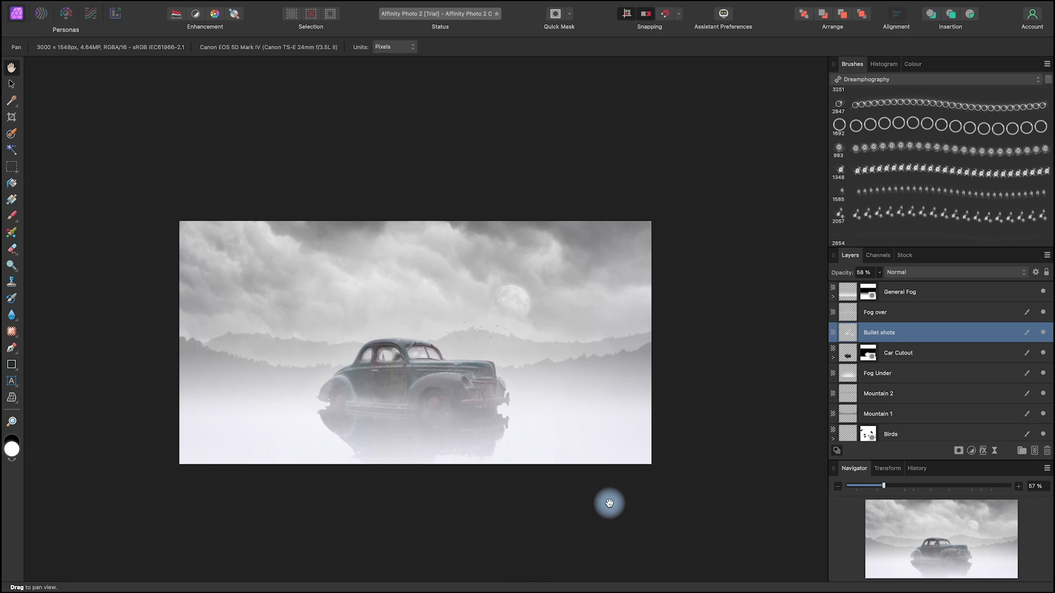
scroll(904, 182, "down", 10)
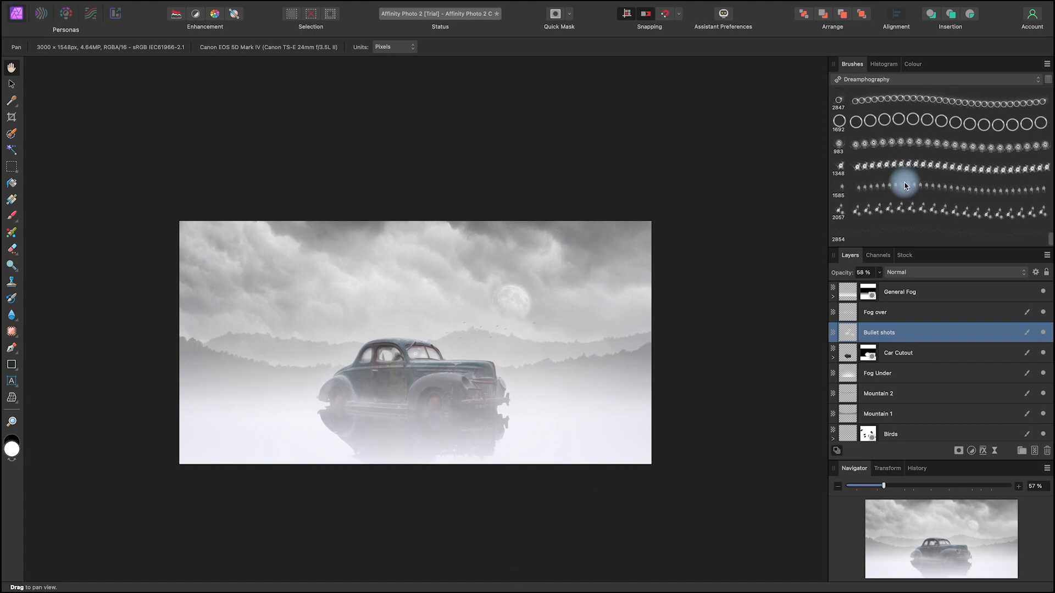
scroll(904, 182, "up", 10)
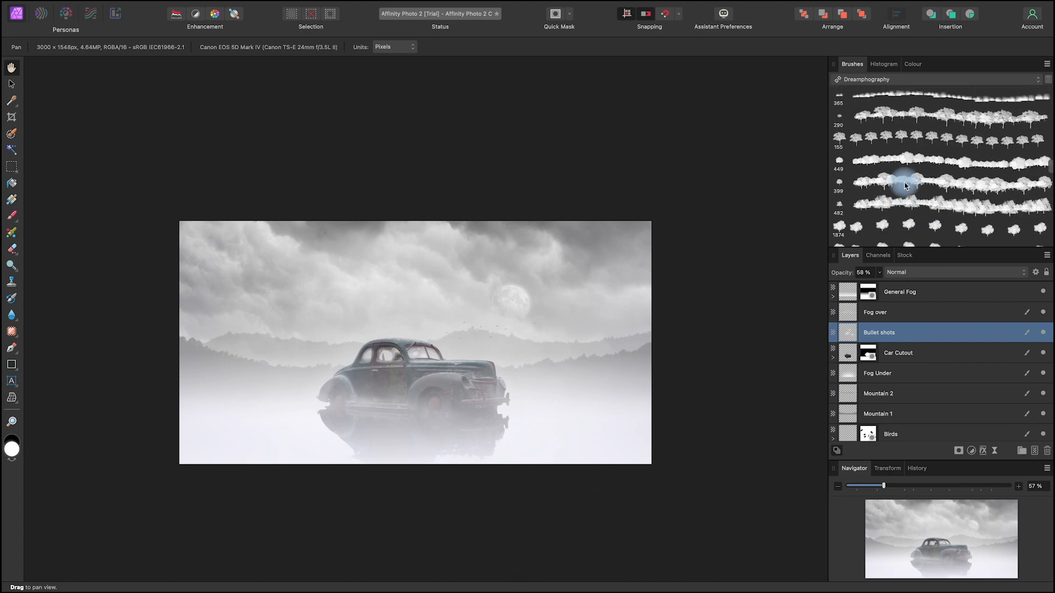
scroll(904, 182, "up", 10)
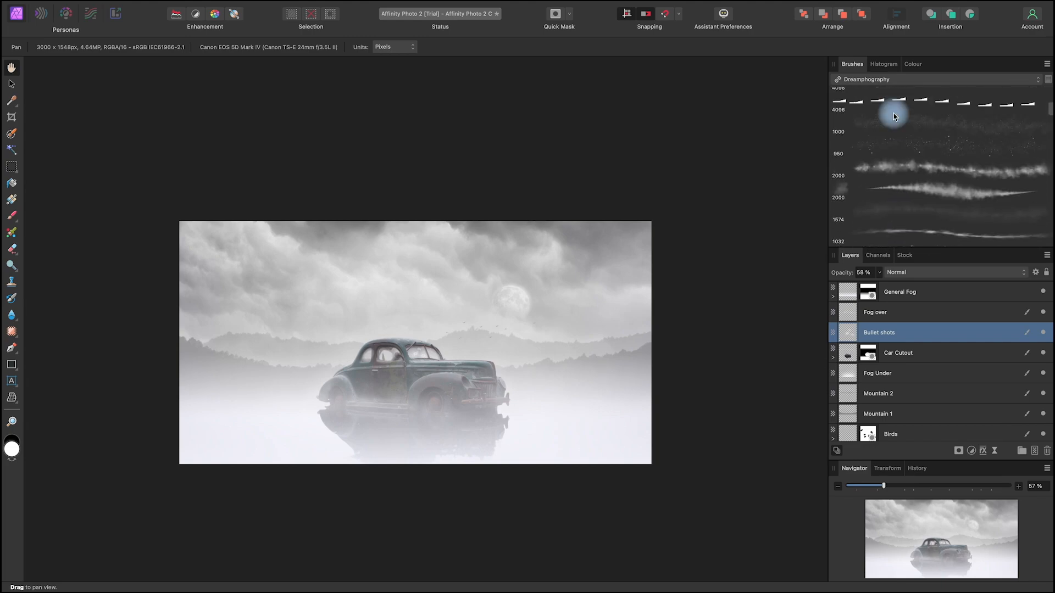
Step: Examine the car's waterline up close and browse the Dreamphography brushes for one suited to water bubbles
left_click(874, 79)
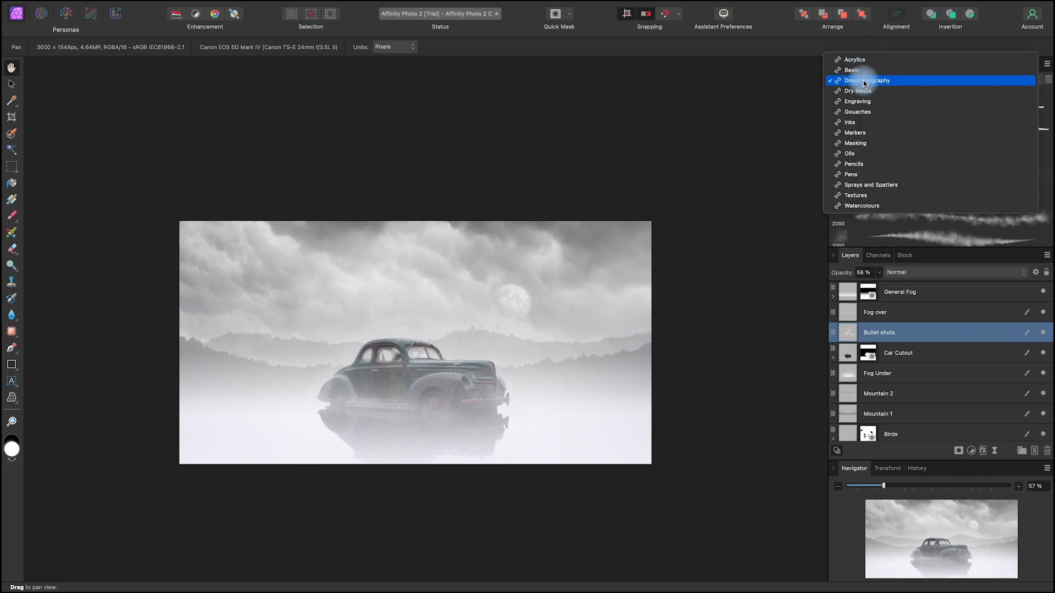
left_click(864, 81)
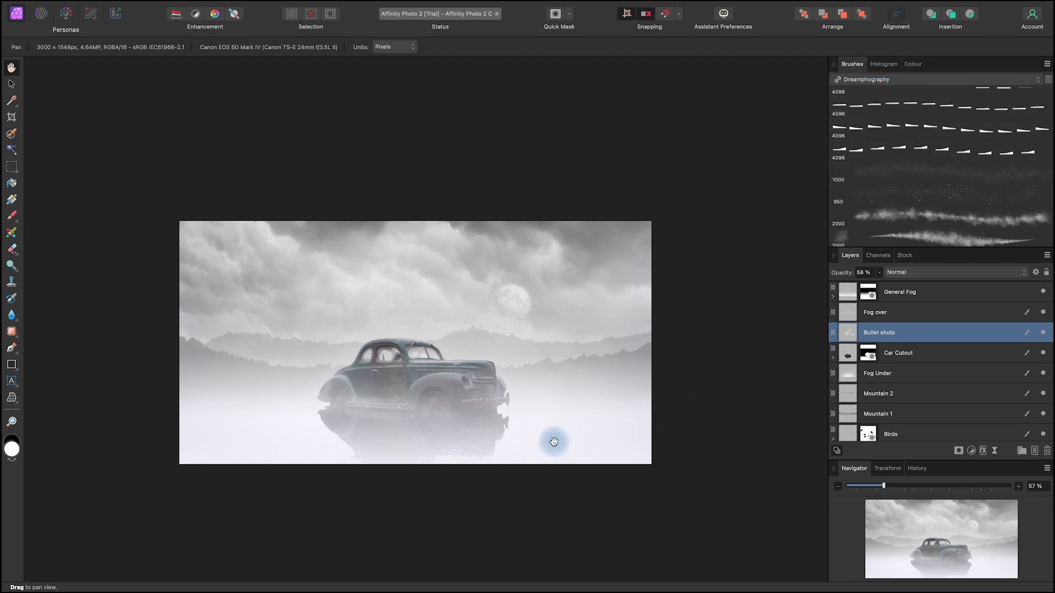
scroll(554, 441, "up", 8)
key("space")
left_click_drag(260, 365, 715, 409)
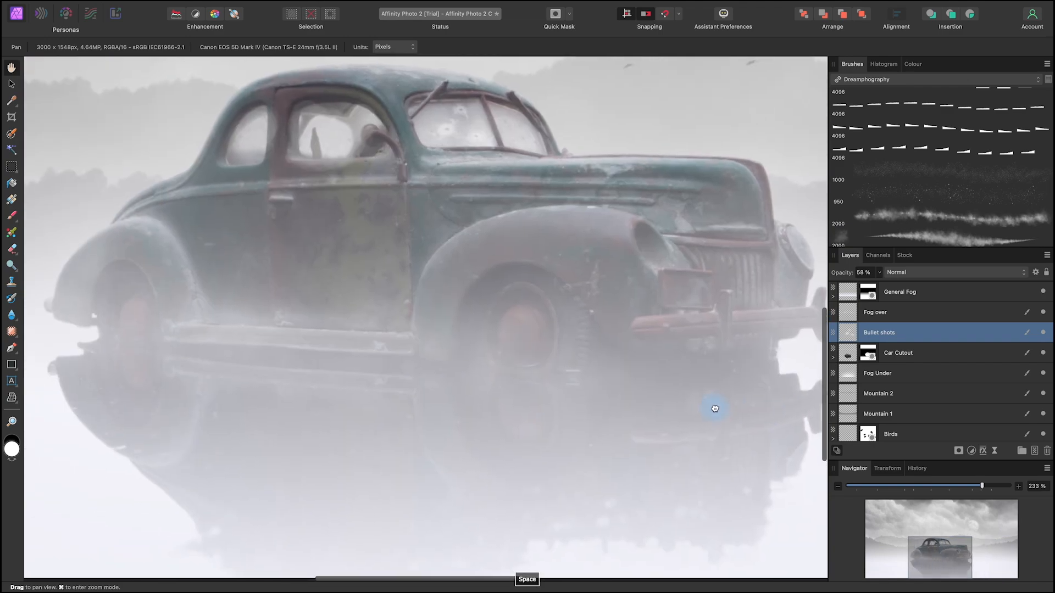
left_click_drag(538, 439, 513, 426)
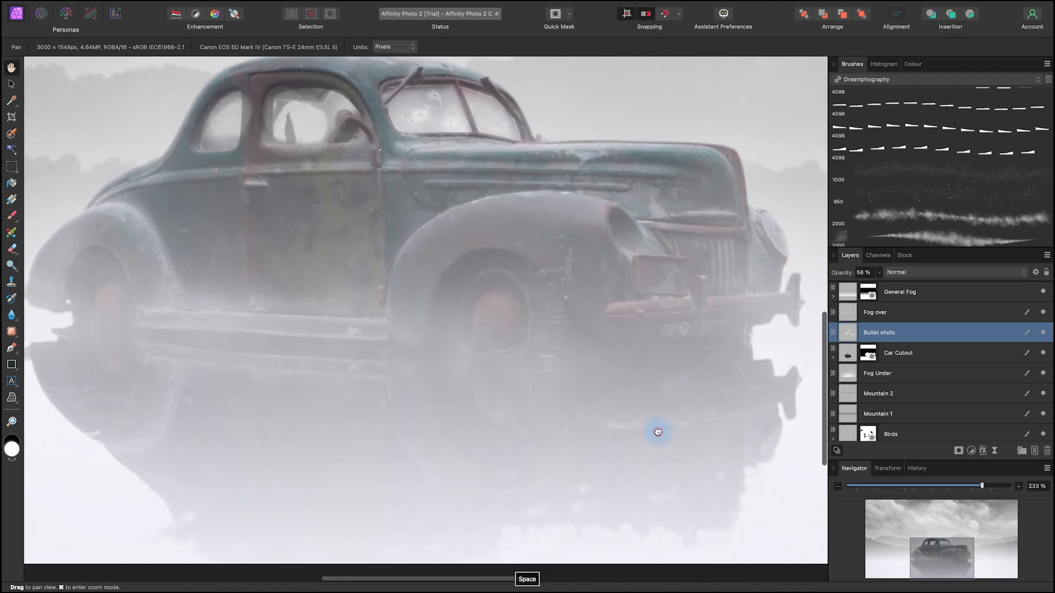
left_click_drag(659, 431, 601, 439)
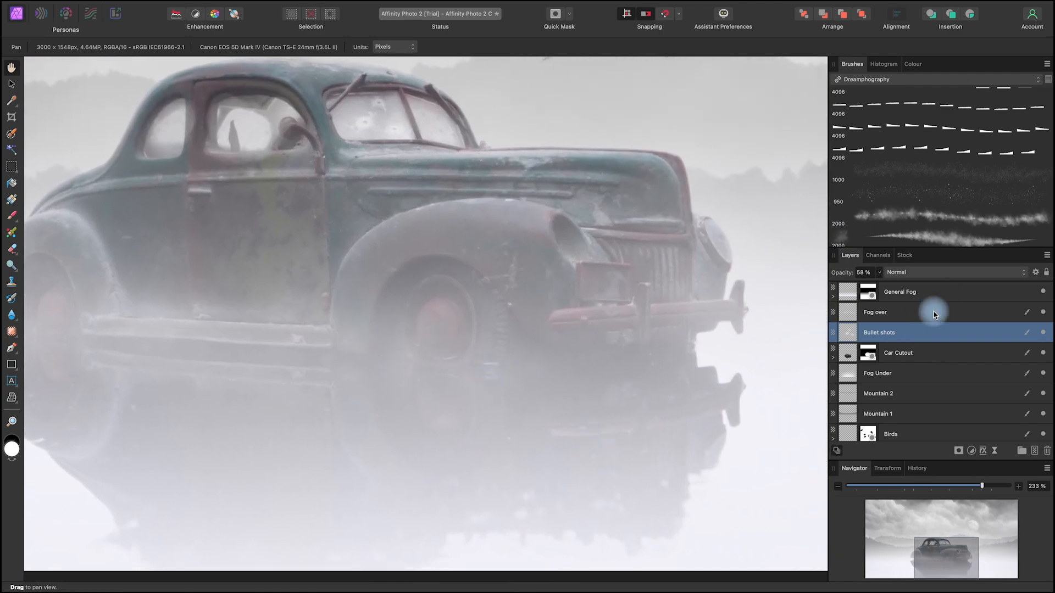
left_click_drag(491, 379, 573, 385)
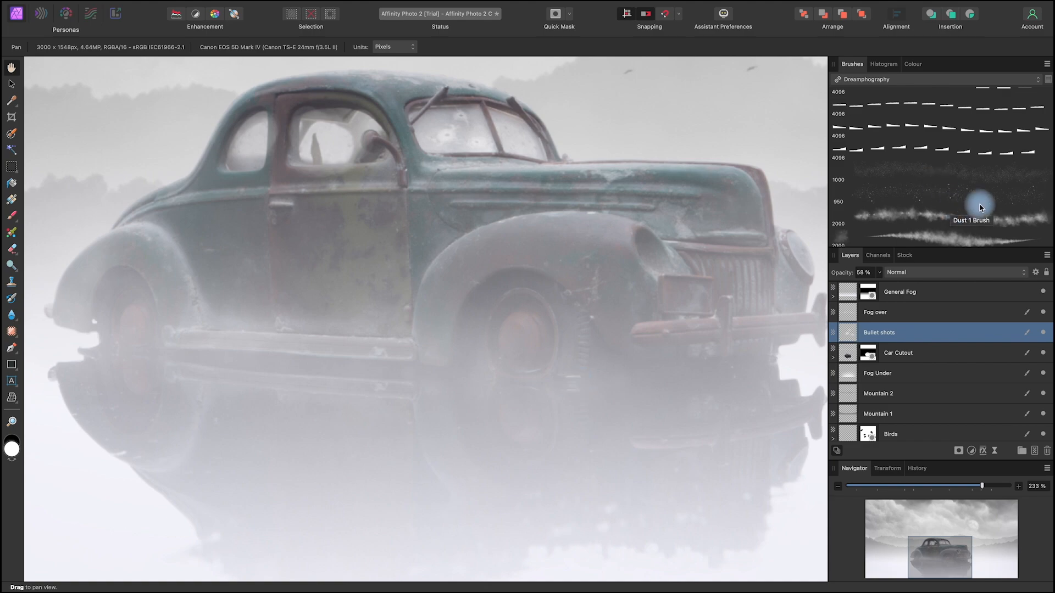
scroll(957, 199, "down", 5)
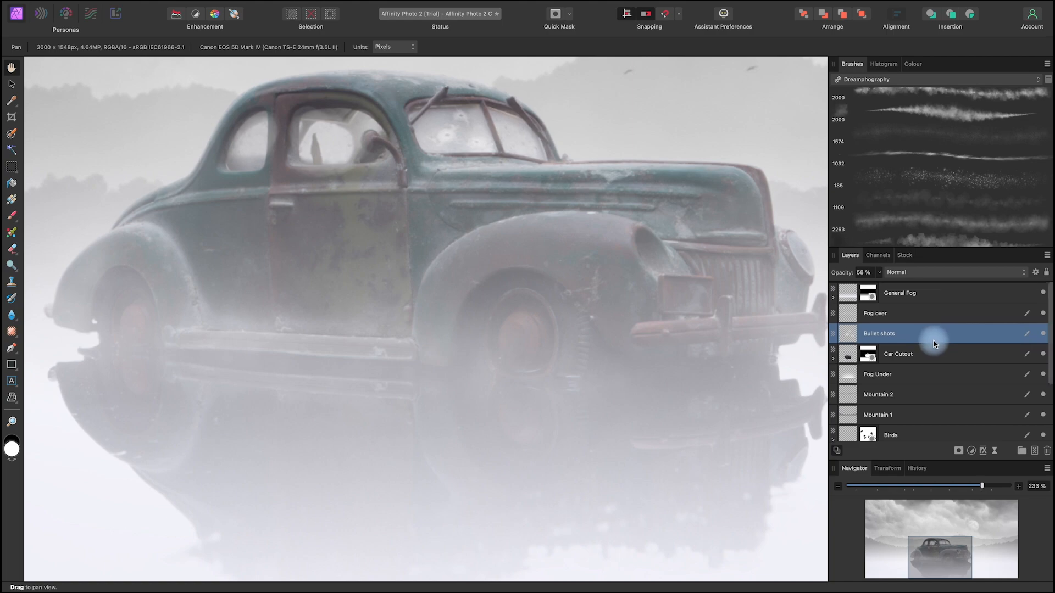
Step: Add a new pixel layer directly above Car Cutout and name it Bubbles
left_click(922, 354)
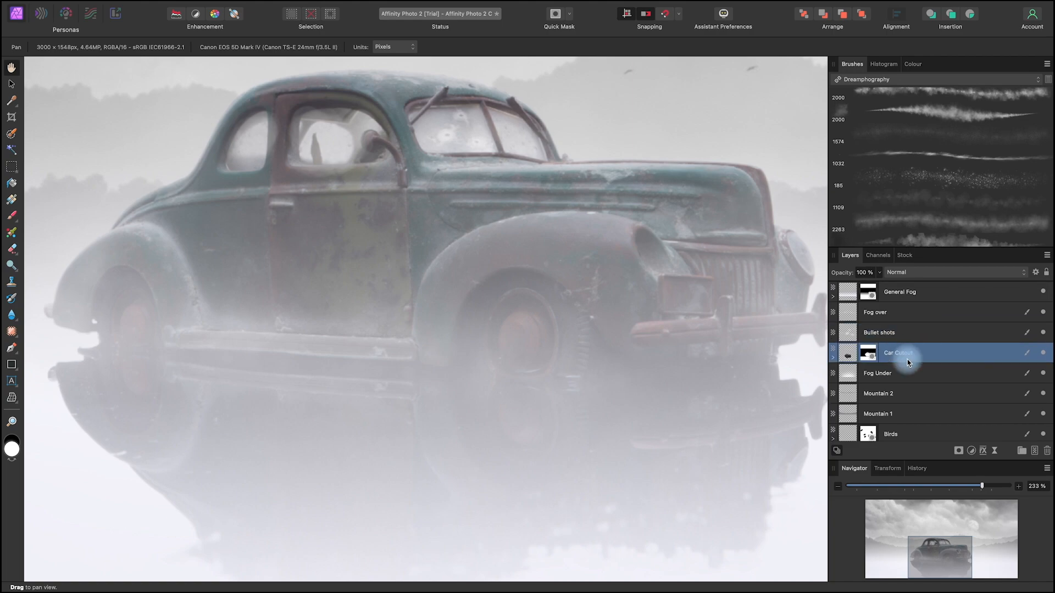
left_click(1033, 451)
double_click(871, 353)
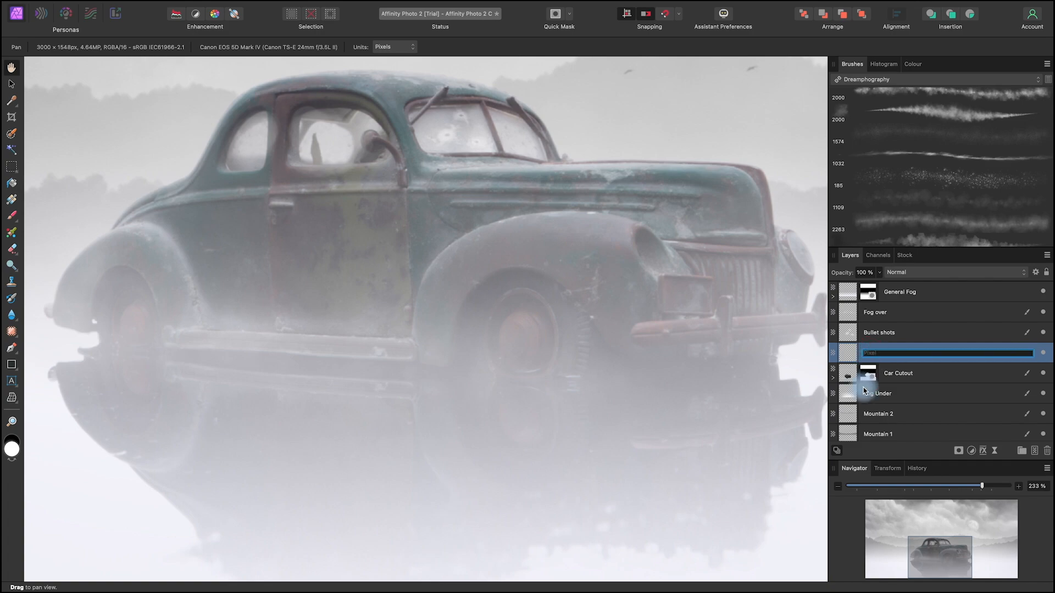
type("Bubbles")
left_click(12, 85)
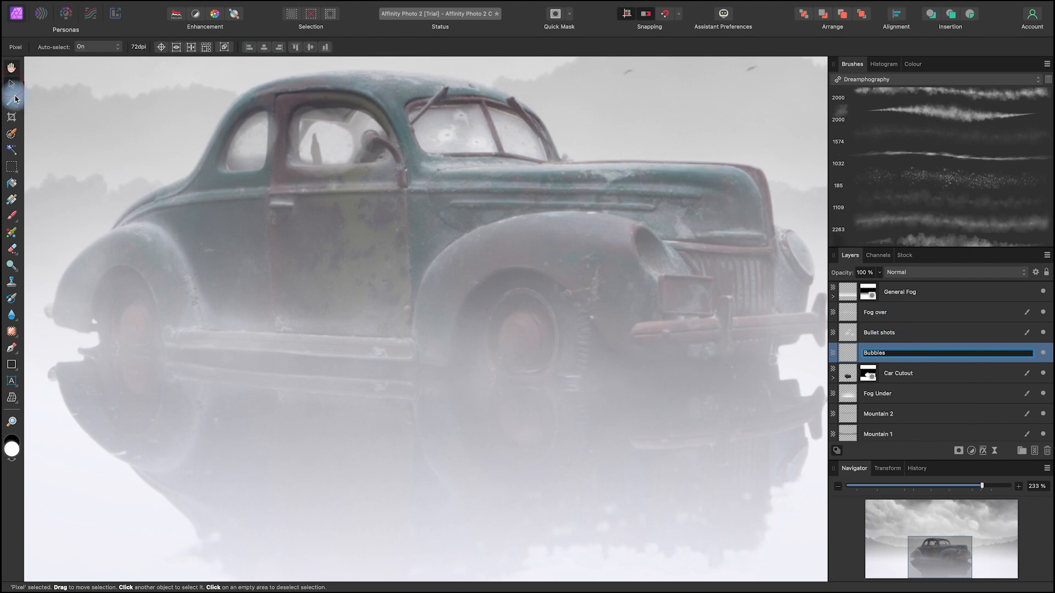
left_click(928, 370)
left_click(926, 355)
left_click_drag(641, 459, 675, 453)
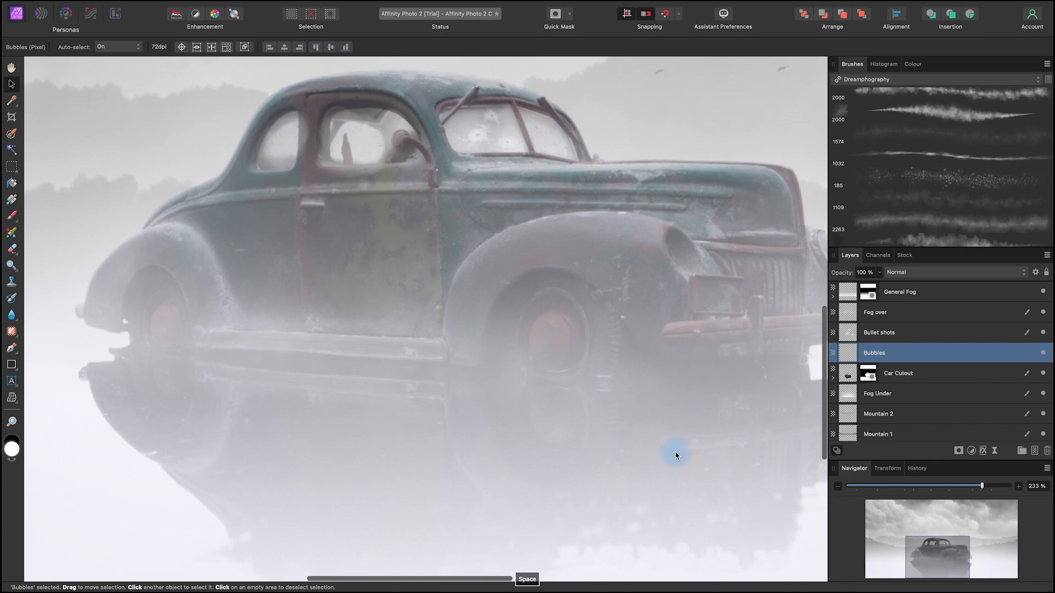
Step: Set up the Dust 4 Brush Pressure brush with a light grey colour for painting on the Bubbles layer
left_click(901, 357)
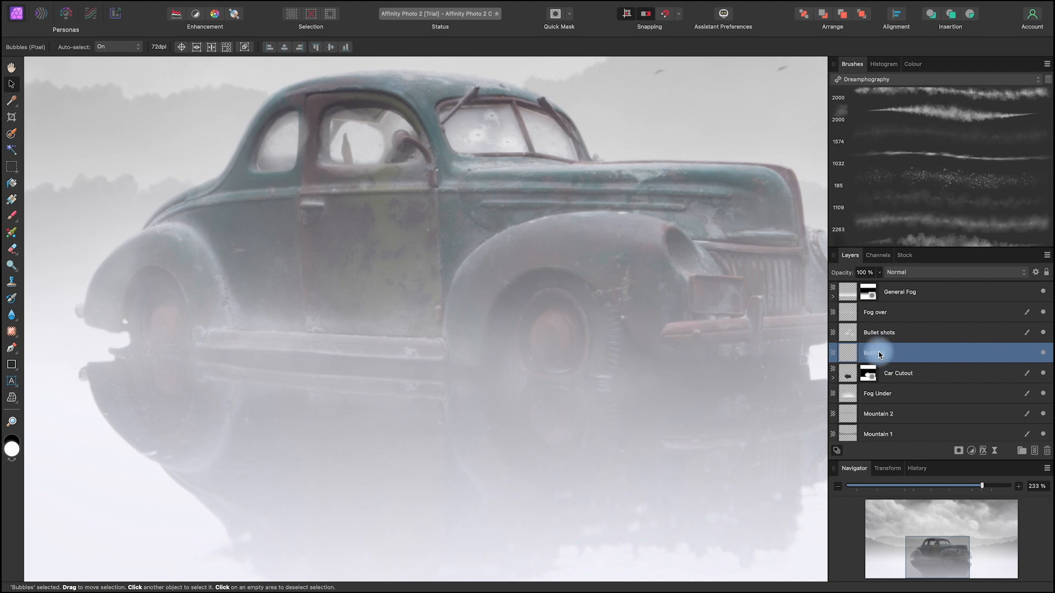
left_click(12, 216)
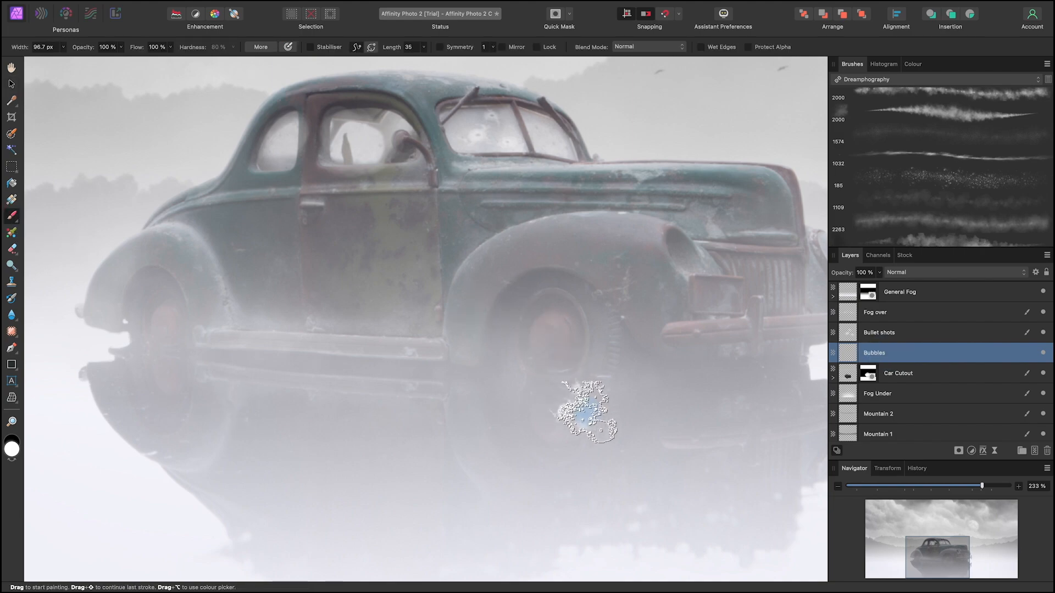
left_click(970, 185)
mouse_move(637, 377)
left_mouse_down()
mouse_move(438, 383)
mouse_move(601, 383)
mouse_move(536, 385)
left_mouse_up()
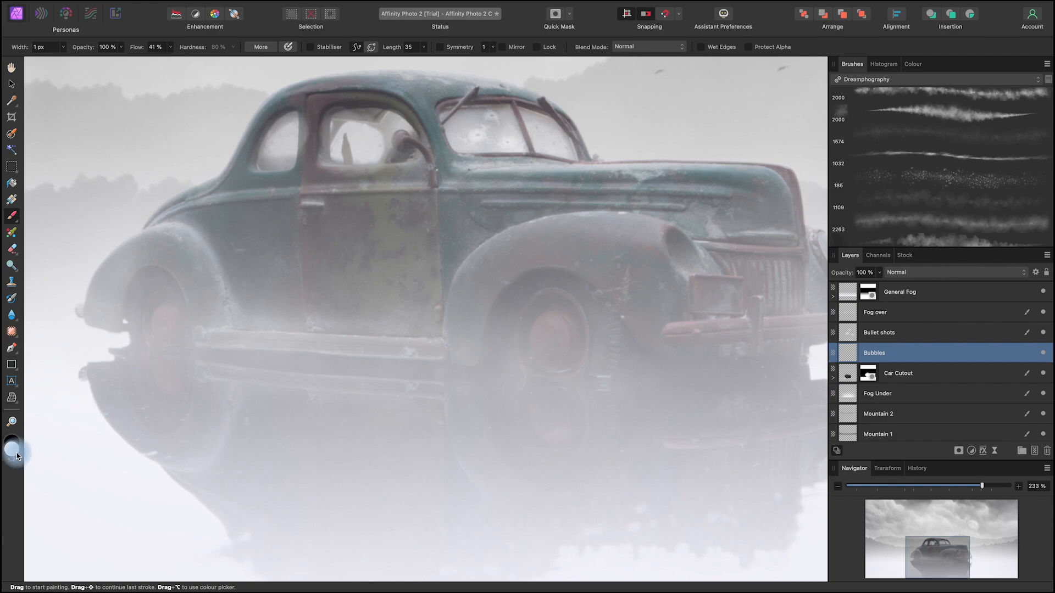
key("x")
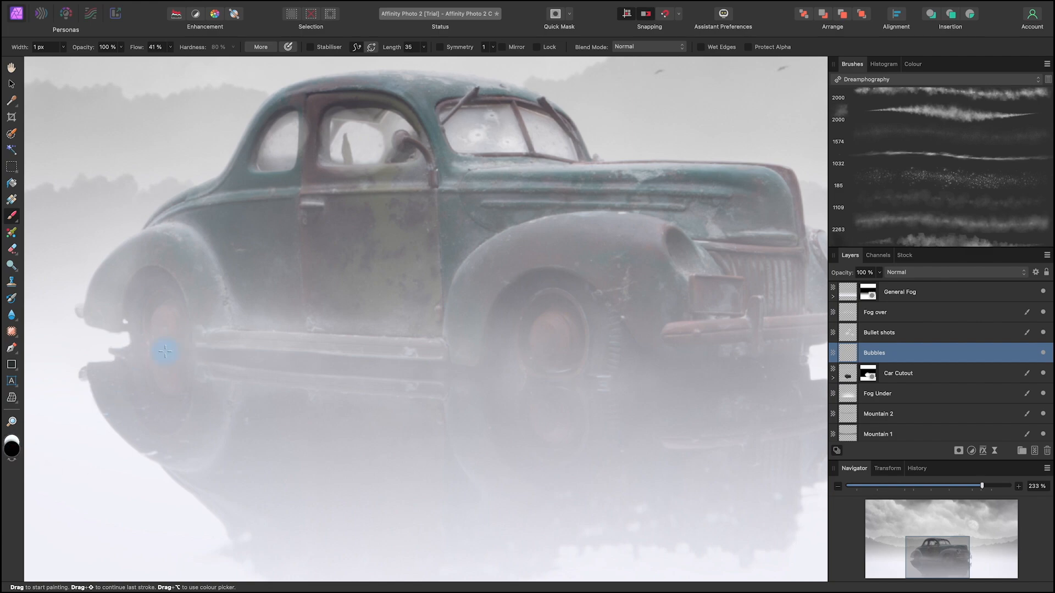
left_click_drag(328, 452, 617, 498)
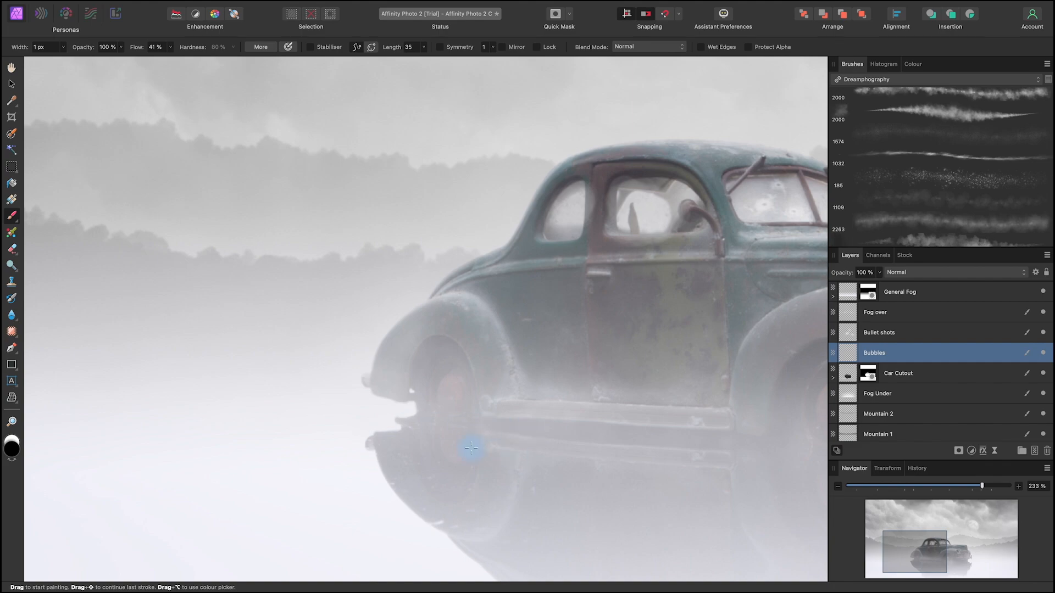
mouse_move(518, 446)
left_mouse_down()
mouse_move(423, 440)
mouse_move(587, 459)
mouse_move(540, 460)
left_mouse_up()
left_click_drag(453, 422, 418, 423, "alt")
Step: Hide the General Fog layer to expose the car's waterline, and make the Bubbles layer active
left_click(1043, 293, "alt")
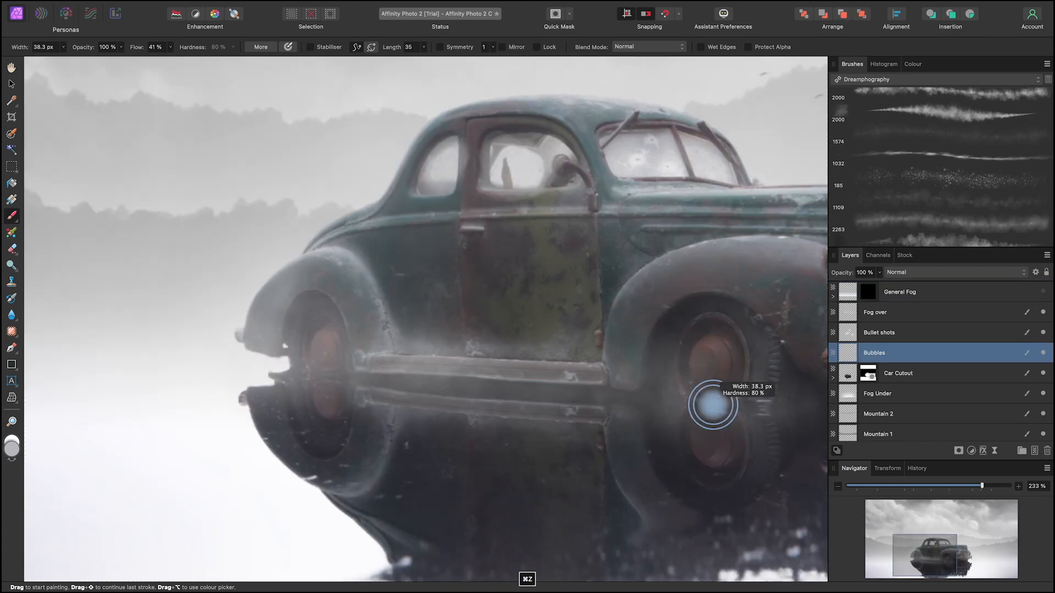
left_click_drag(714, 405, 712, 405)
left_click(1043, 292)
left_click(1043, 292)
left_click(1043, 292)
left_click(1043, 292)
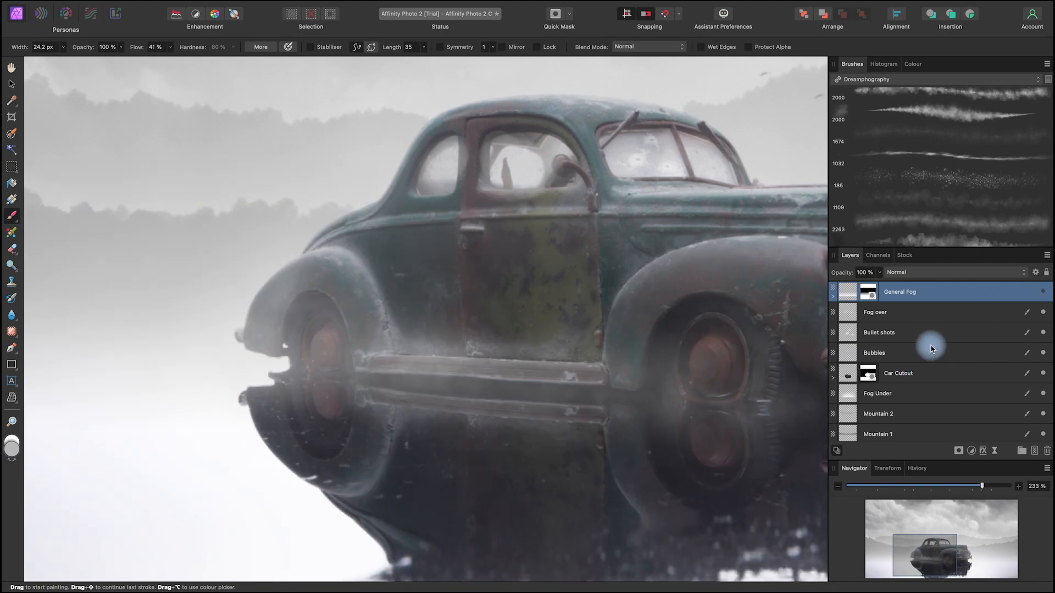
left_click(901, 358)
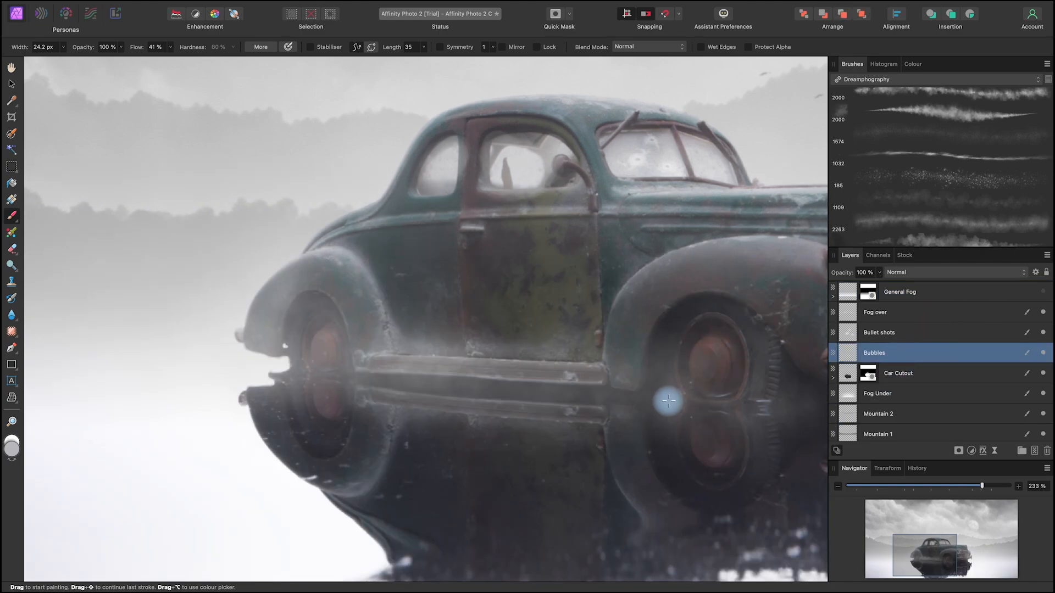
Step: Paint light grey bubbles along the waterline at the front and rear wheels with a 9.2 px brush
left_click_drag(697, 406, 689, 404)
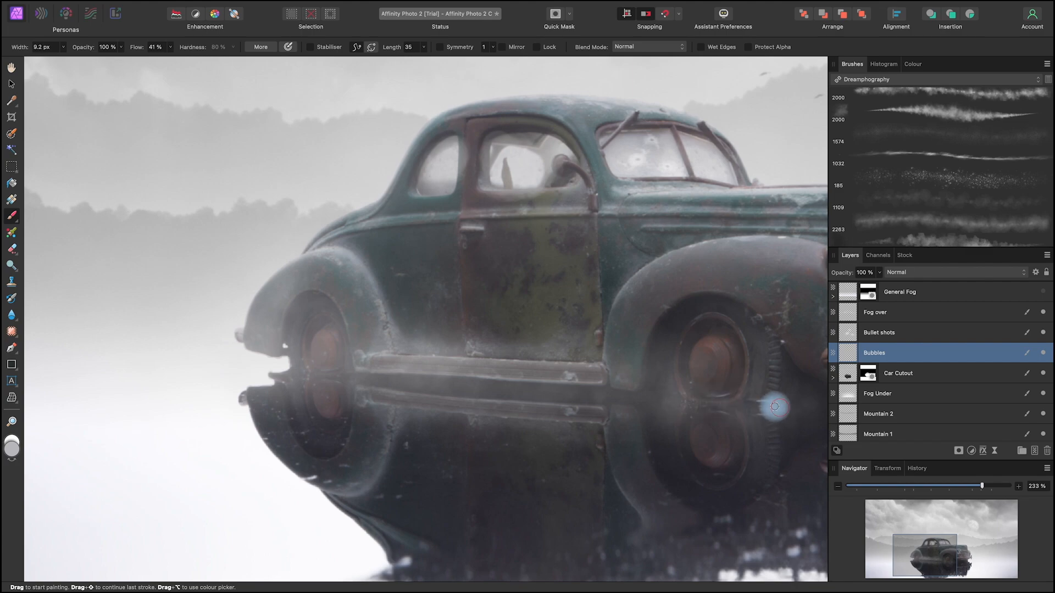
mouse_move(775, 408)
left_mouse_down()
mouse_move(652, 408)
mouse_move(712, 401)
mouse_move(667, 401)
left_mouse_up()
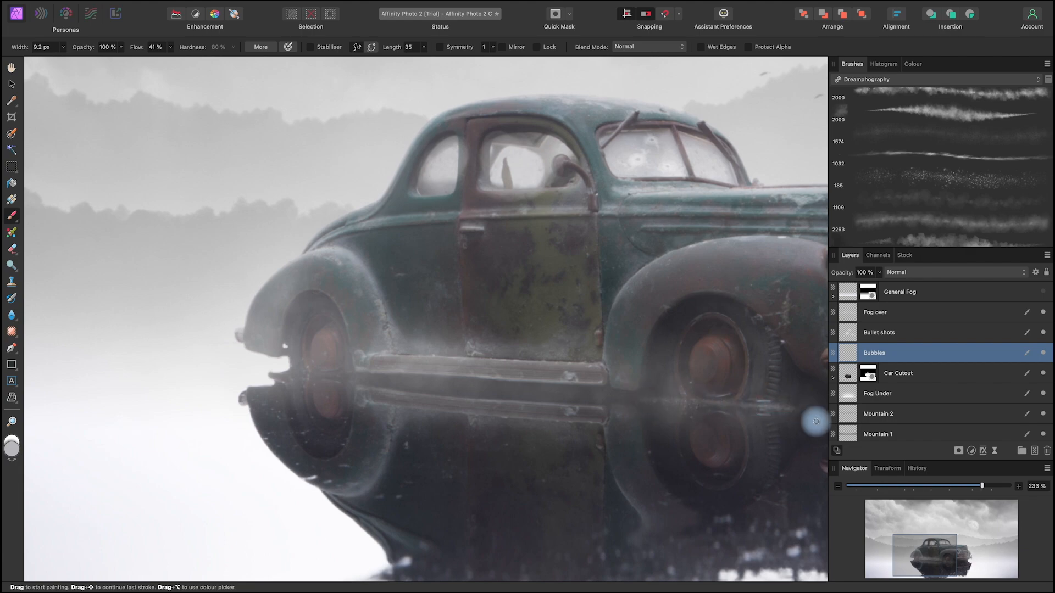
key("space")
left_click_drag(695, 431, 566, 434)
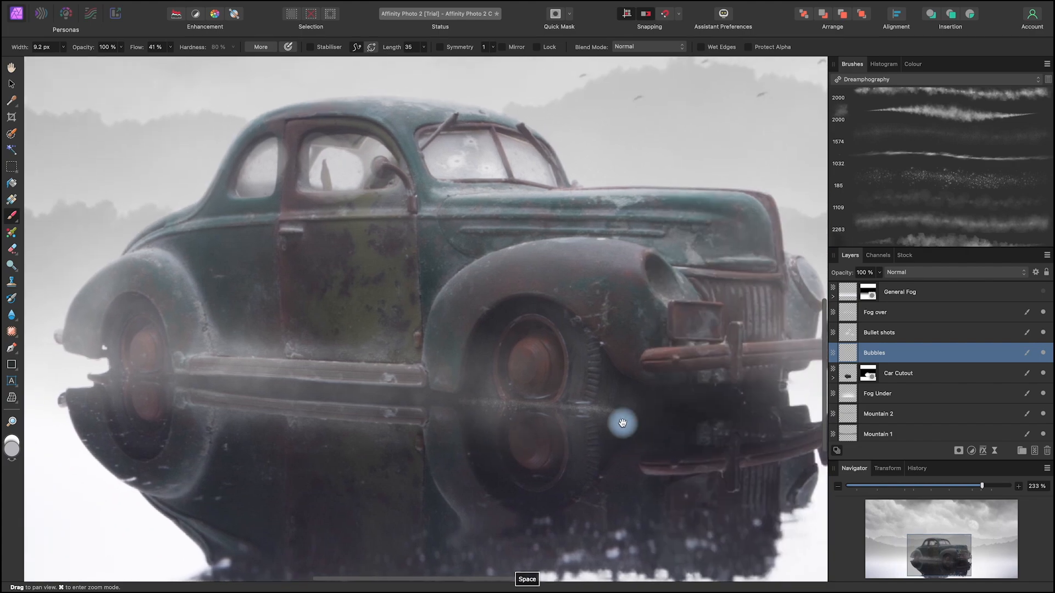
left_click_drag(500, 450, 782, 495)
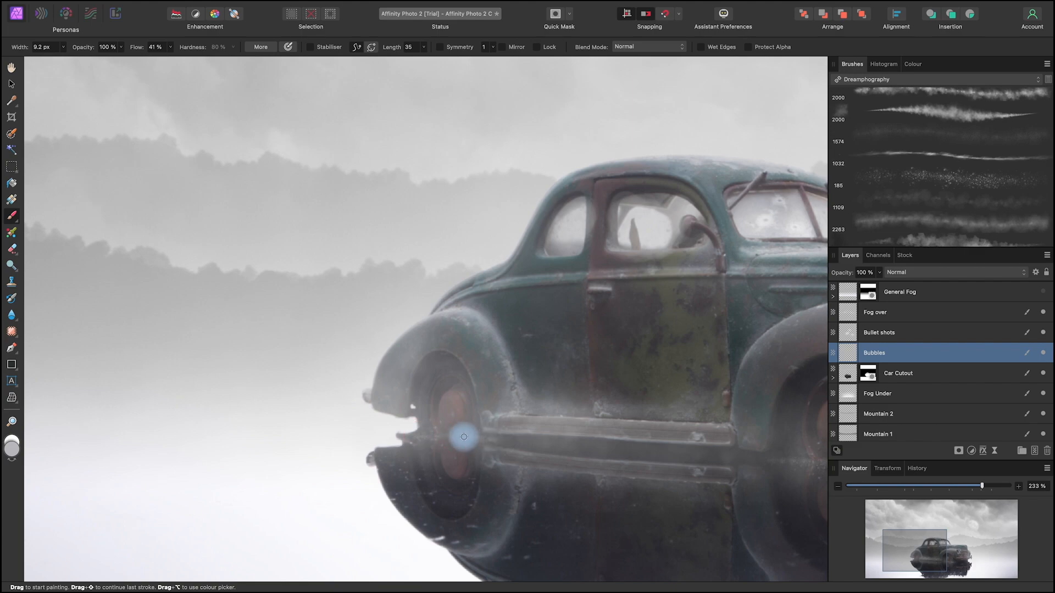
left_click_drag(669, 496, 433, 478)
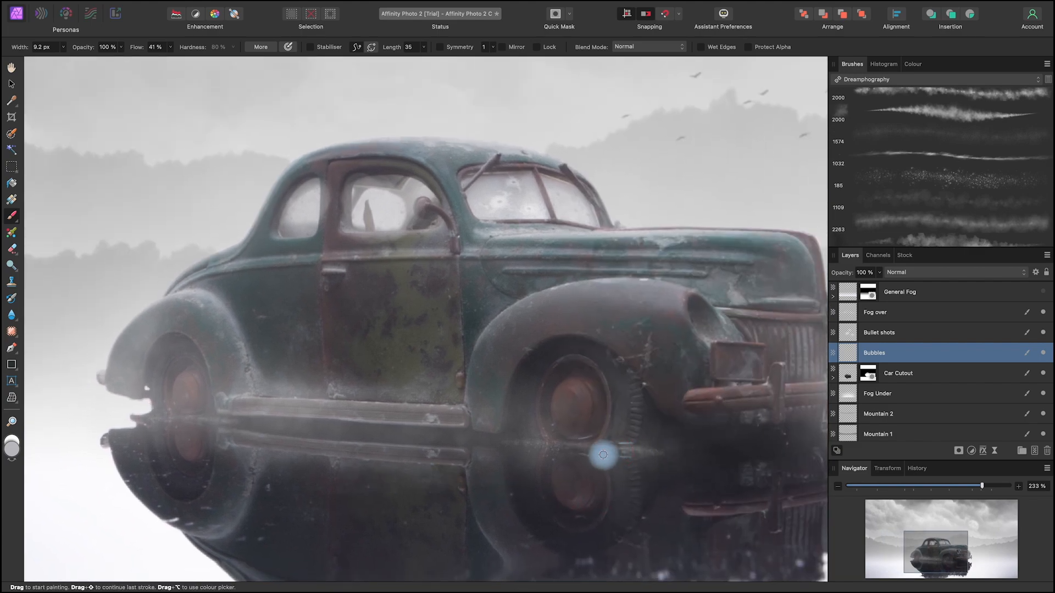
Step: Compare the car's waterline with and without the Bubbles layer, checking both the front and rear of the car
left_click(1043, 352)
left_click(1043, 353)
left_click(1043, 354)
left_click(1043, 353)
left_click_drag(717, 502, 551, 508)
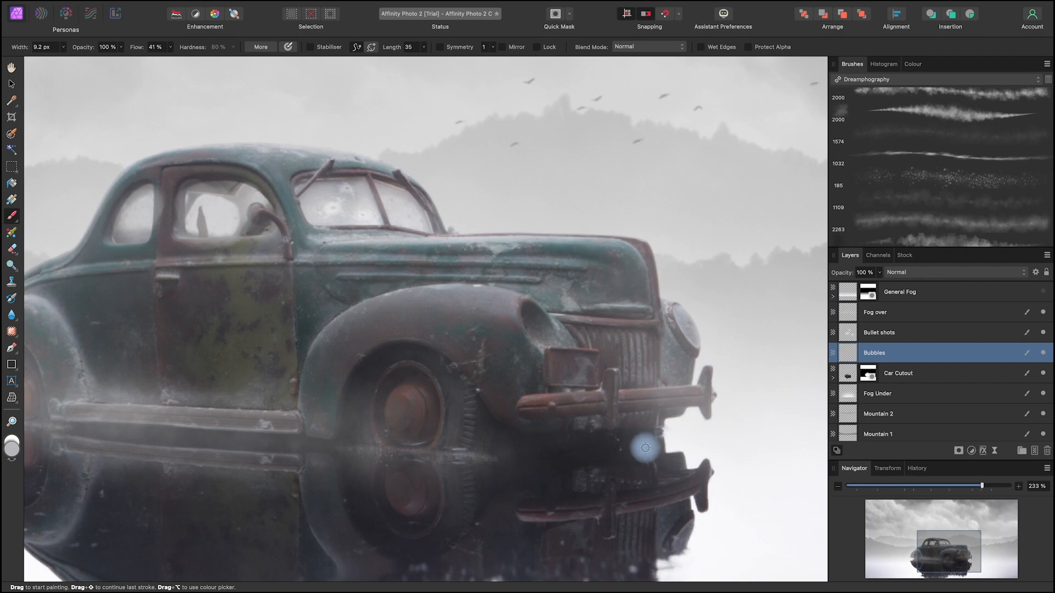
left_click_drag(478, 487, 806, 462)
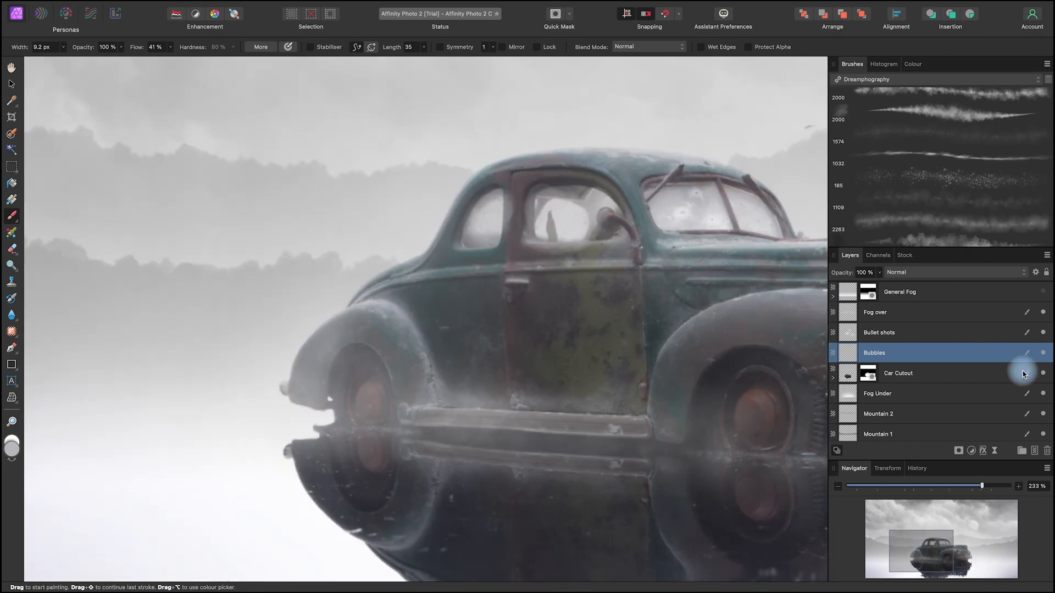
Step: Show the General Fog layer again and lock the Bubbles layer
left_click(1042, 292)
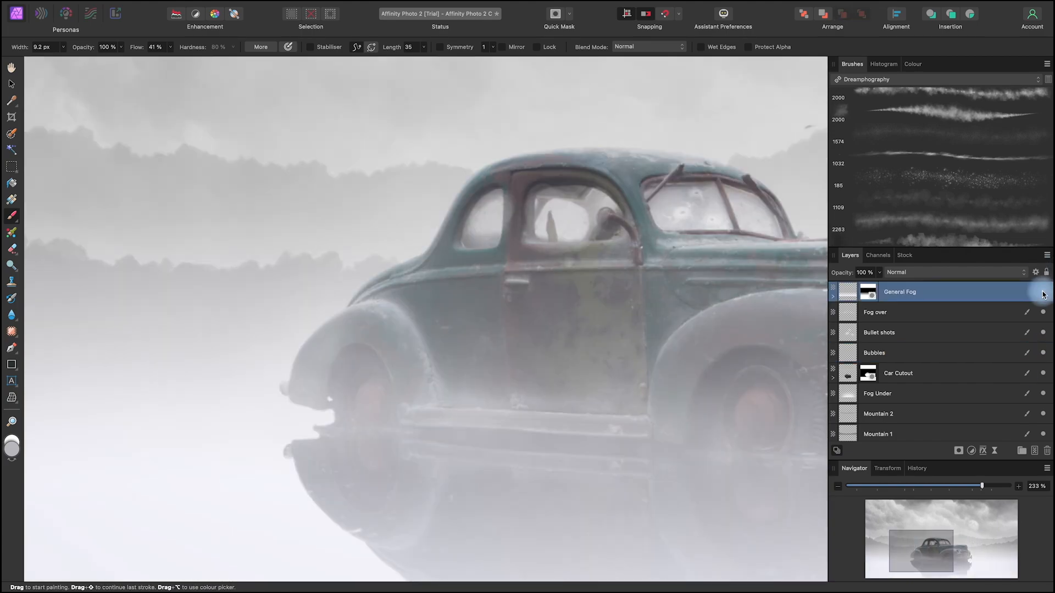
left_click_drag(801, 453, 636, 443)
left_click(1040, 354)
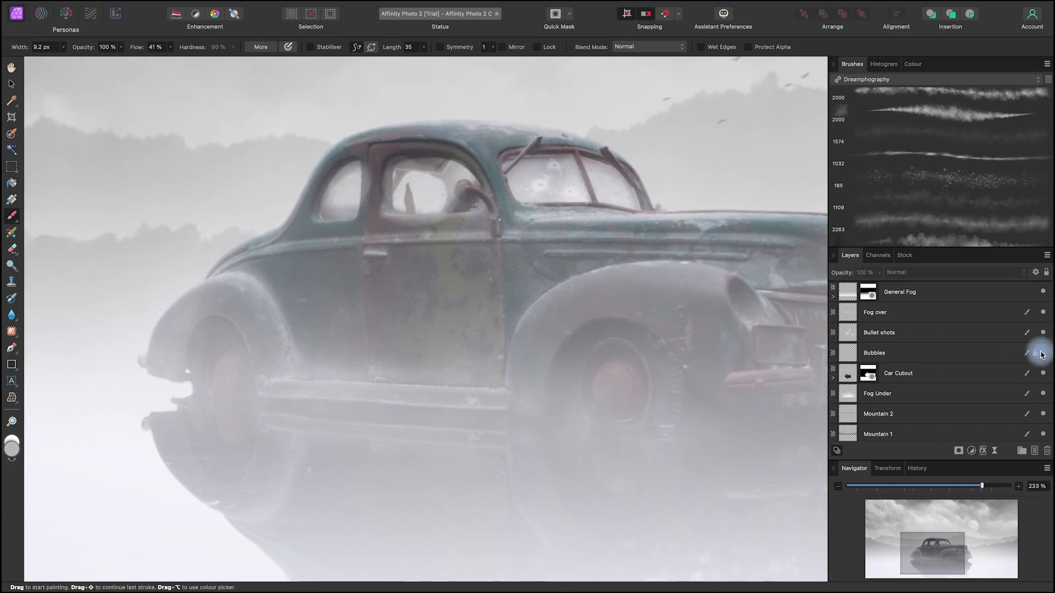
left_click(1041, 353)
Step: Select the General Fog layer as the active layer and save the document
scroll(671, 434, "down", 5)
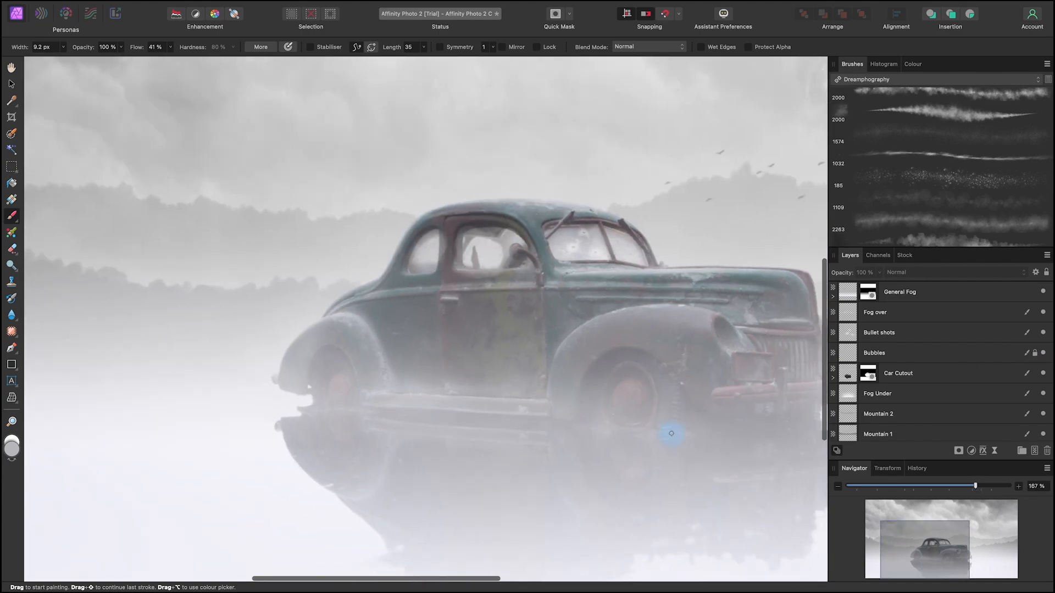
key("space")
left_click_drag(734, 463, 631, 464)
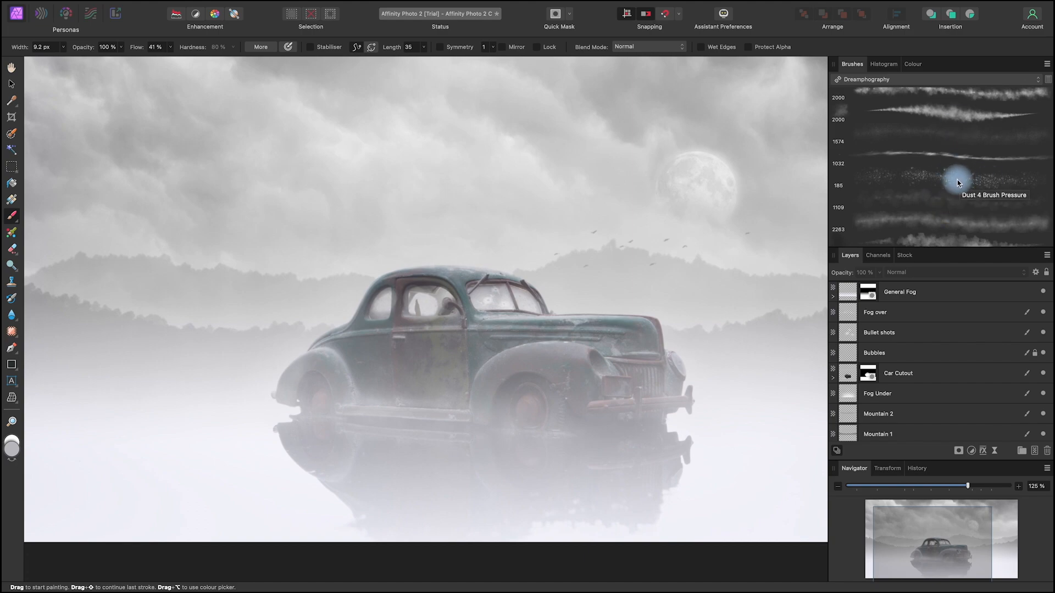
mouse_move(683, 483)
left_mouse_down()
mouse_move(661, 483)
mouse_move(676, 500)
mouse_move(670, 493)
left_mouse_up()
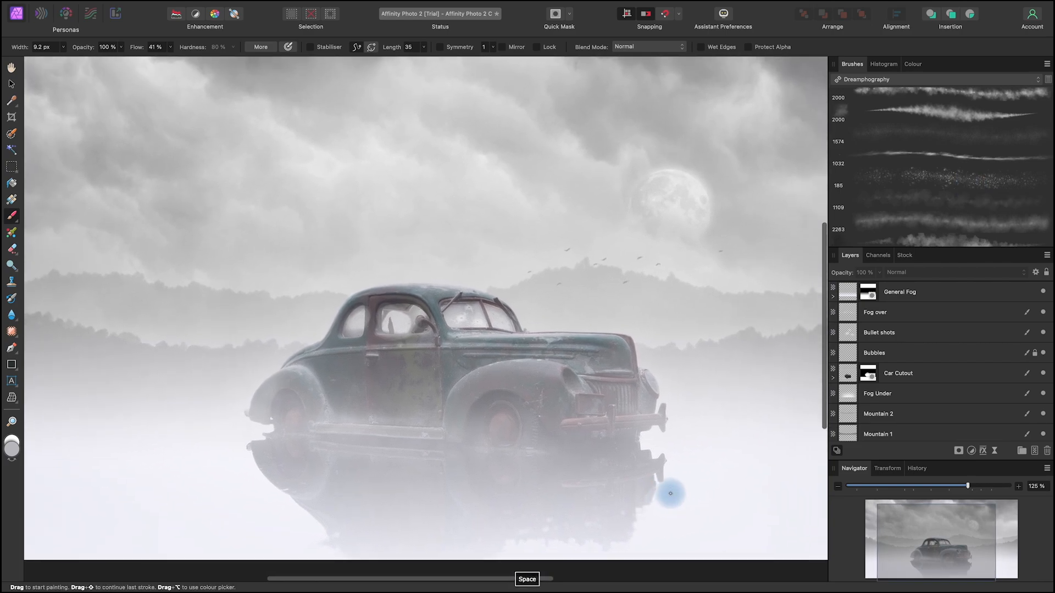
scroll(670, 493, "down", 3)
left_click_drag(737, 487, 646, 460)
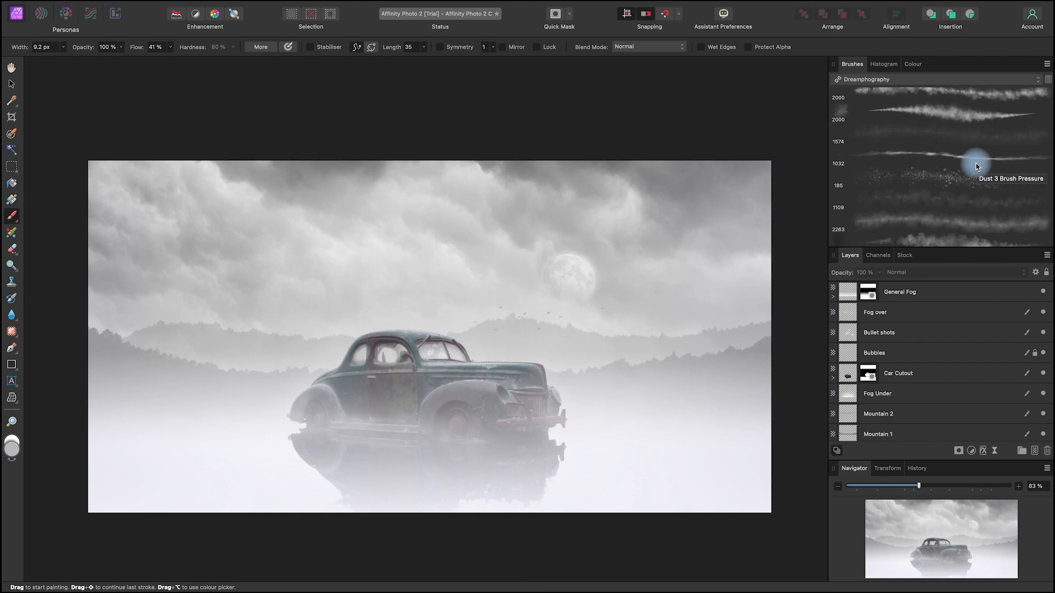
left_click(11, 86)
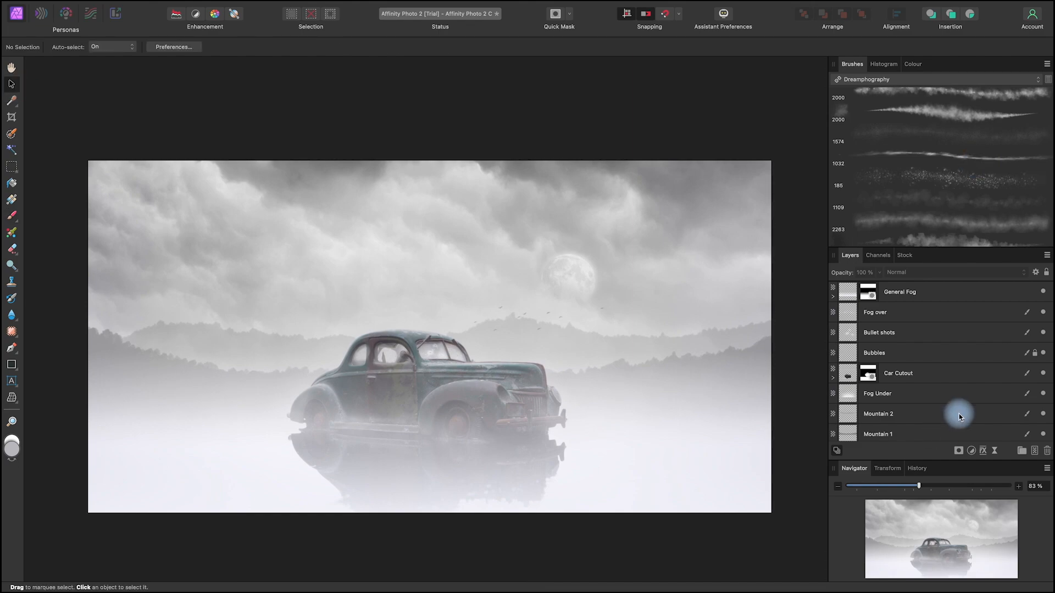
left_click(954, 293)
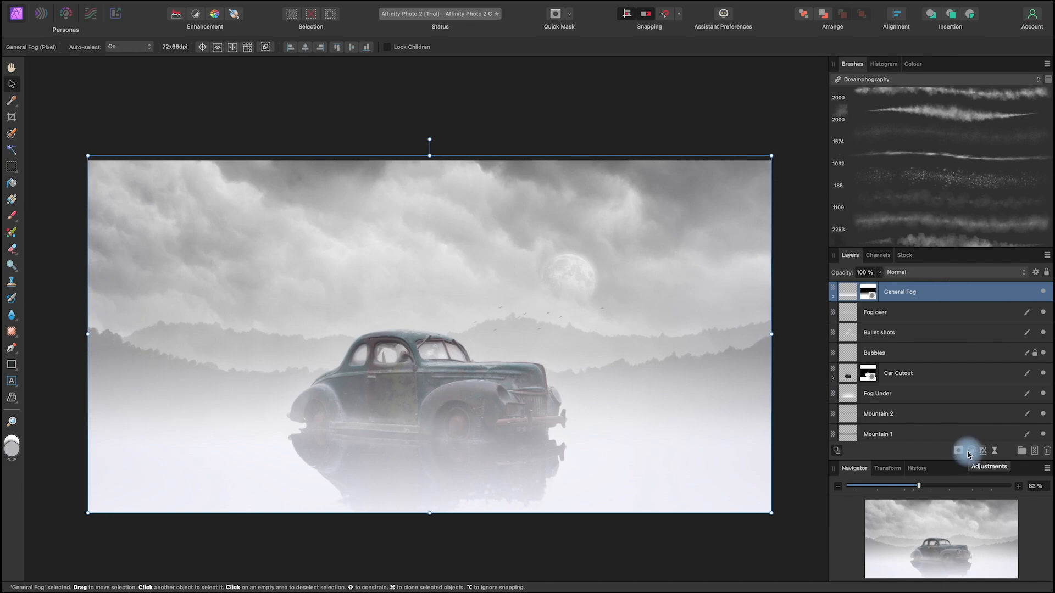
key("ctrl+s")
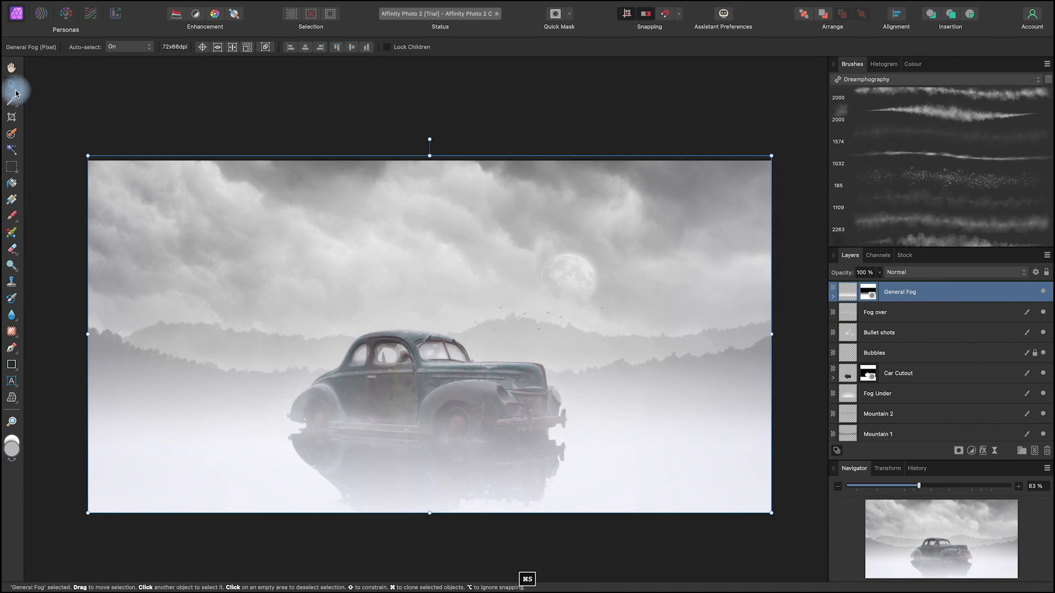
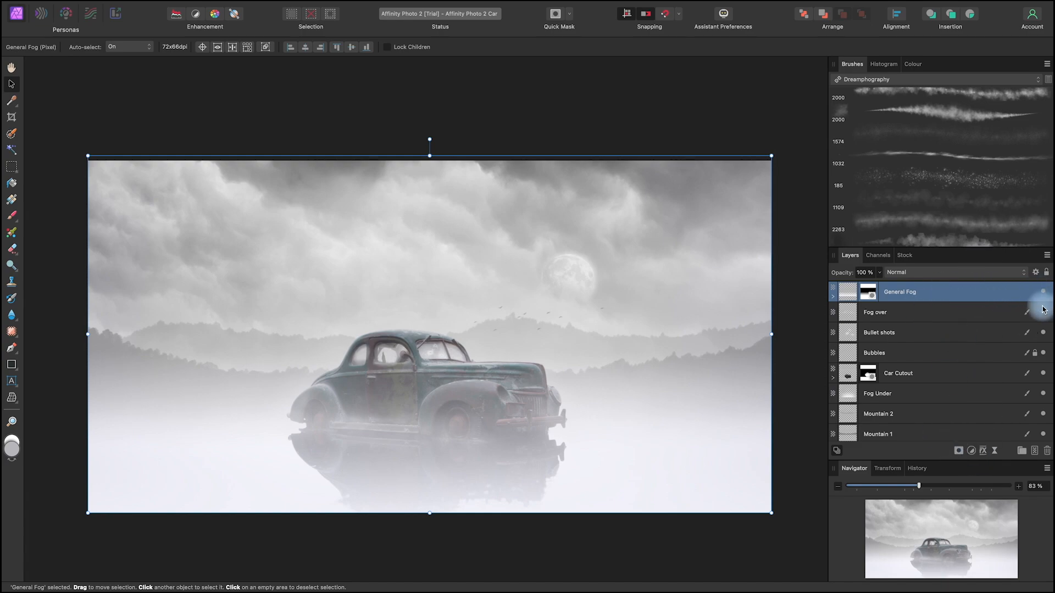
Step: Add a Lens Filter adjustment above the General Fog layer
scroll(1041, 313, "down", 5)
scroll(1037, 330, "up", 5)
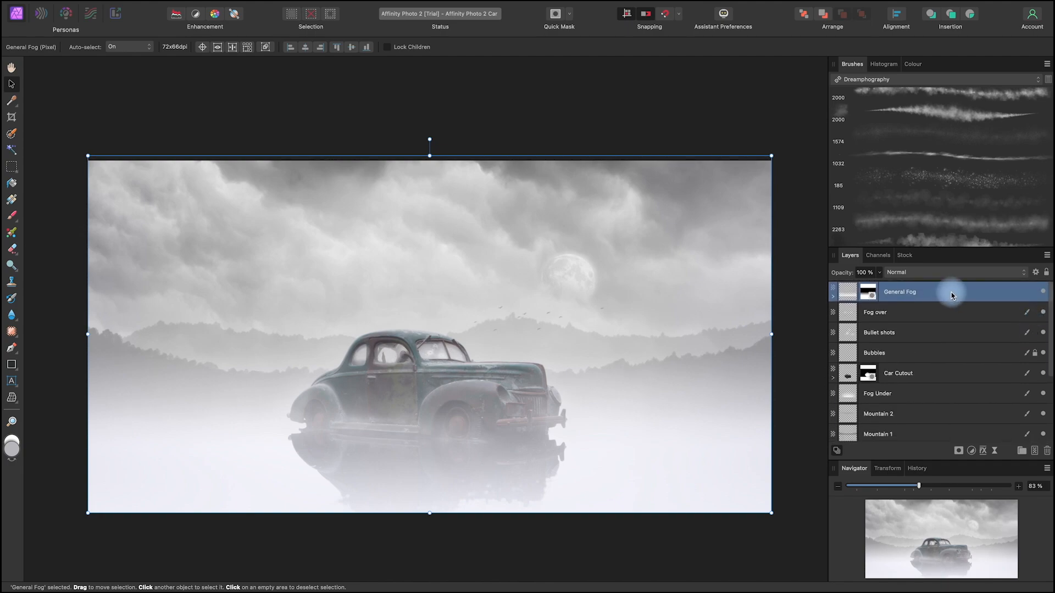
left_click(971, 450)
scroll(999, 550, "down", 5)
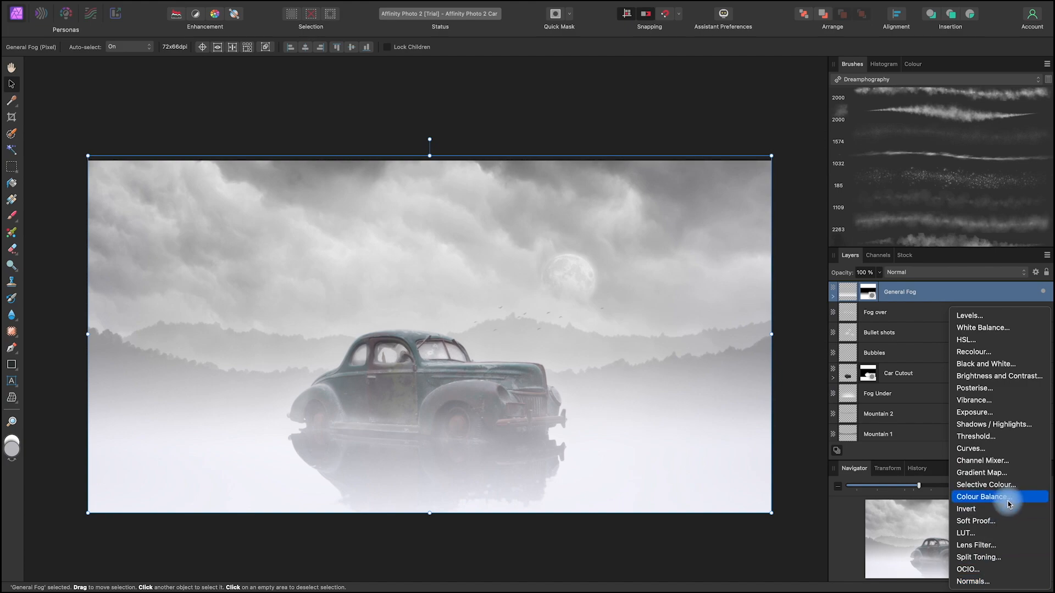
left_click(995, 547)
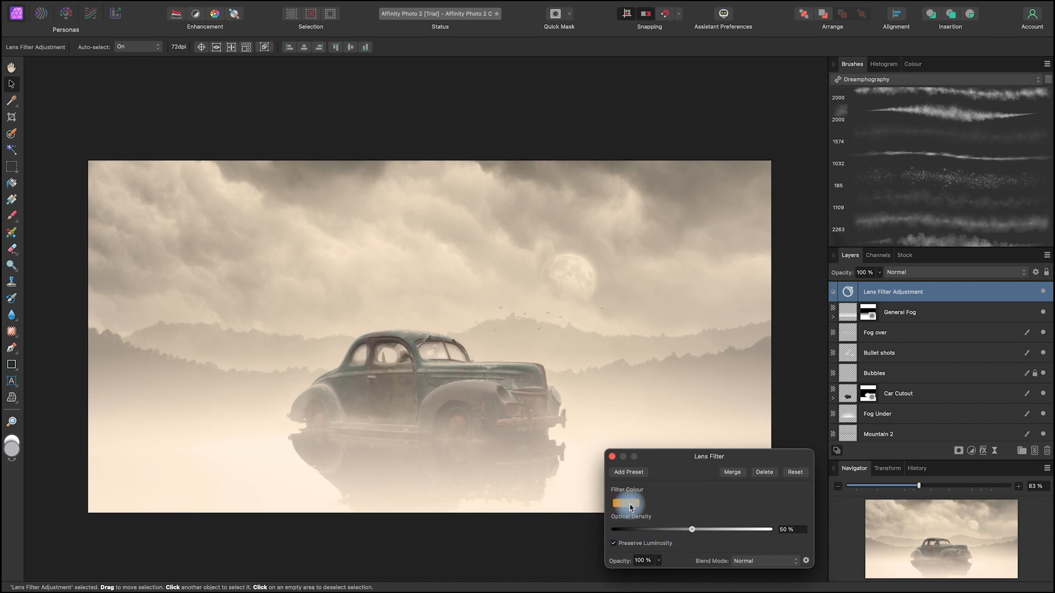
Step: Set the lens filter colour to cyan 00D2EC and its optical density to 39%
left_click(631, 504)
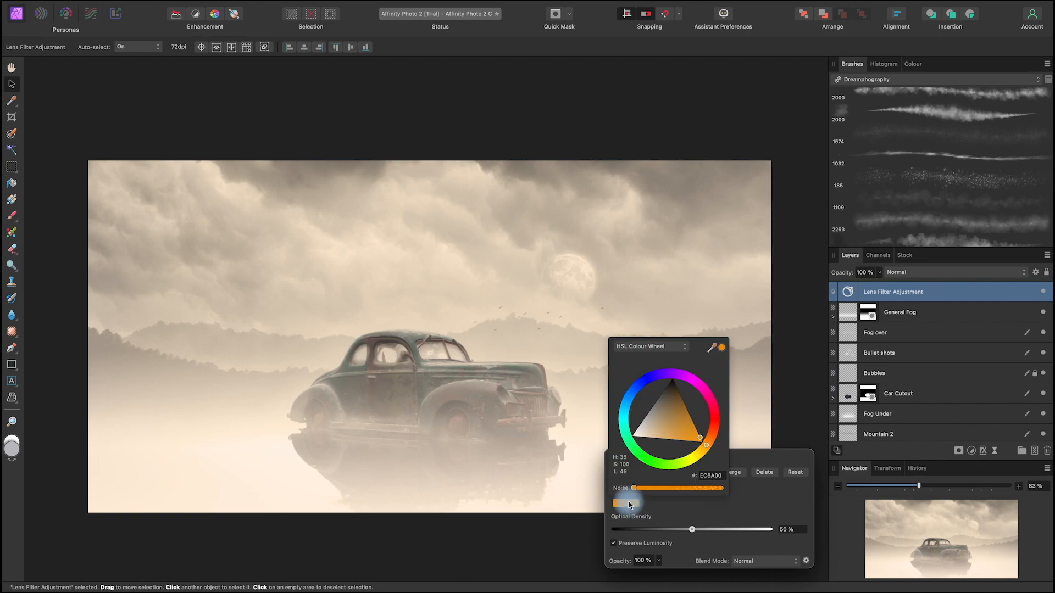
left_click(626, 413)
left_click_drag(625, 413, 624, 414)
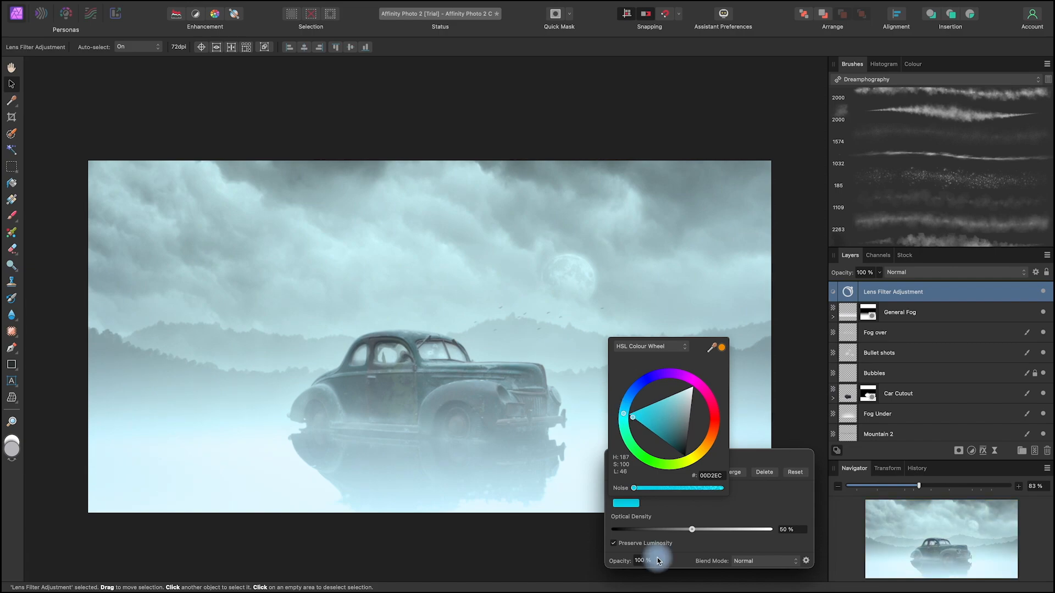
left_click_drag(693, 530, 677, 529)
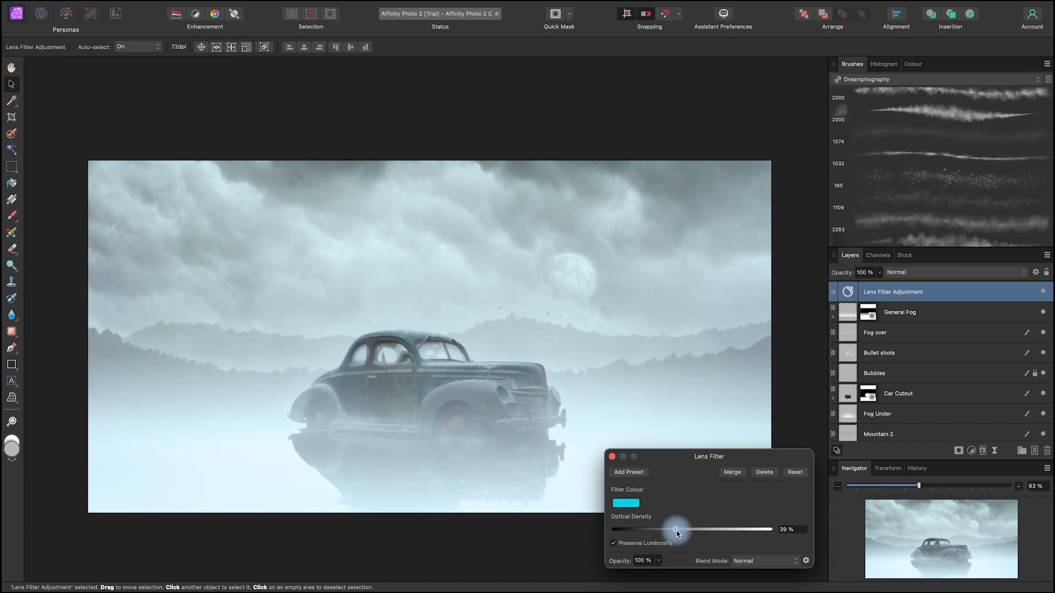
left_click(612, 457)
key("space")
left_click_drag(646, 536, 655, 510)
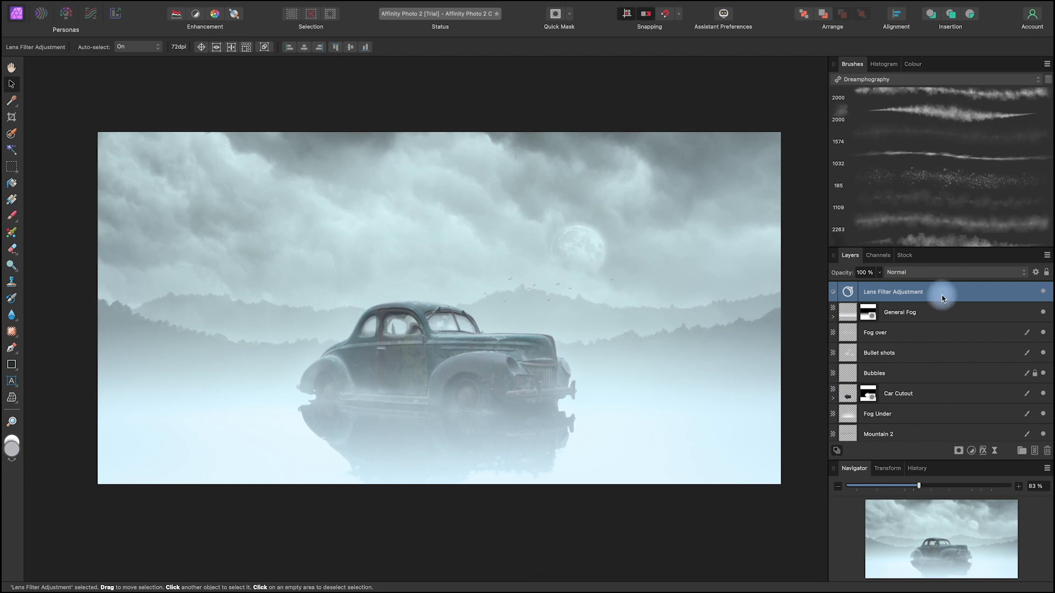
Step: Add a Split Toning adjustment with highlights at hue 176.7° and 50% saturation, and shadows at hue 237° and 51% saturation
left_click(971, 450)
mouse_move(1000, 585)
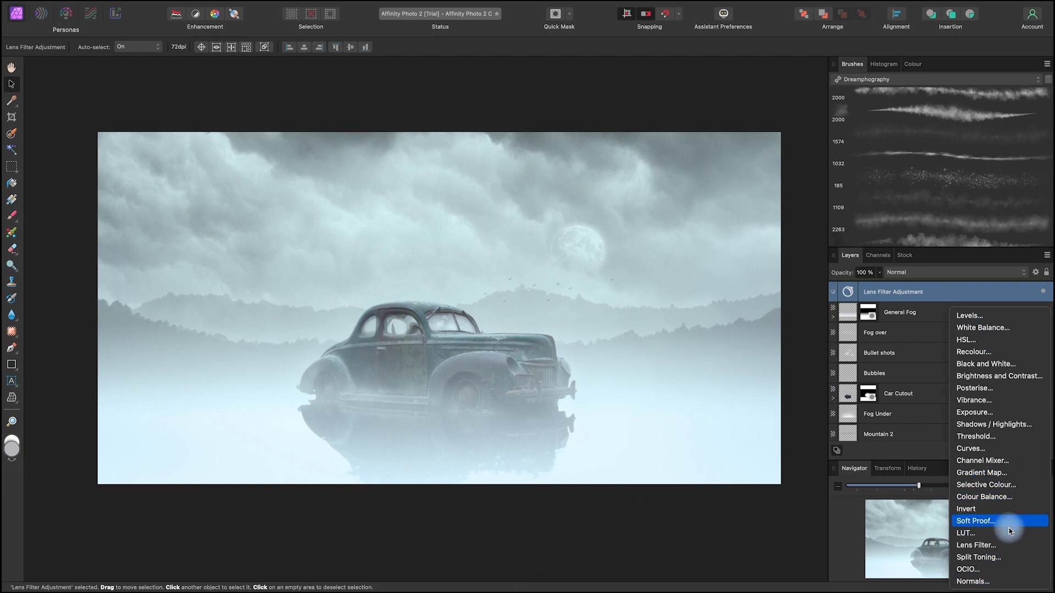
left_click(999, 557)
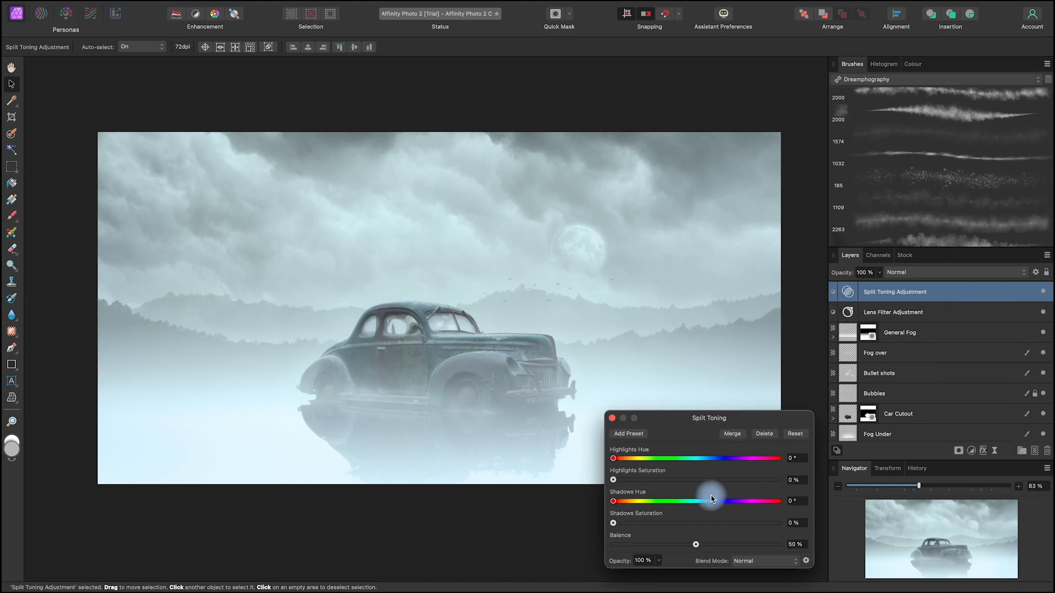
left_click(619, 479)
left_click_drag(700, 522, 698, 526)
left_click_drag(614, 460, 705, 464)
left_click_drag(614, 501, 721, 510)
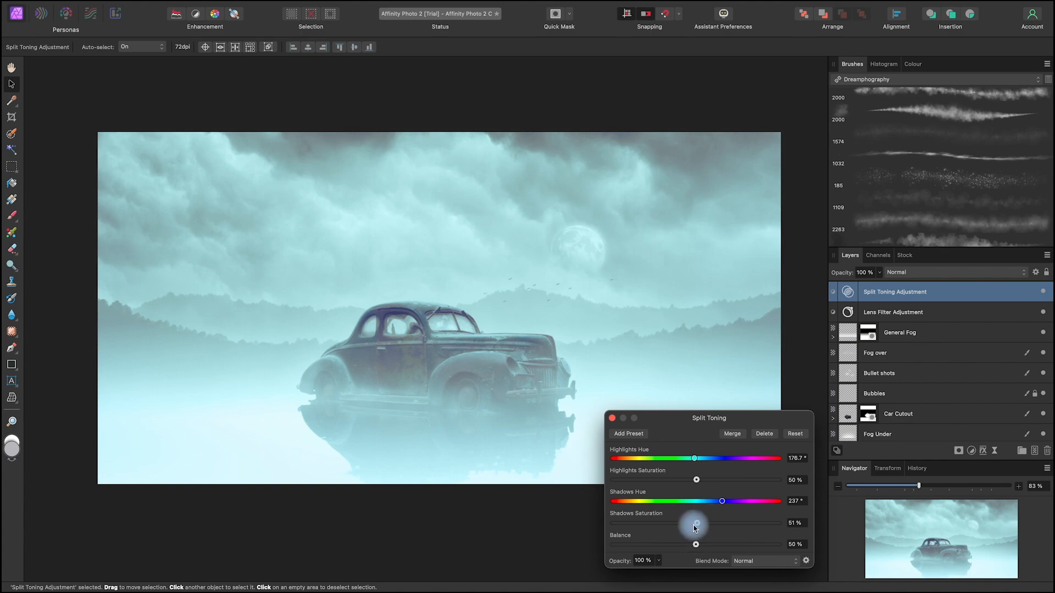
Step: Set the split toning balance to 58% and the shadows saturation to 27%
left_click_drag(697, 523, 707, 546)
left_click_drag(658, 523, 656, 524)
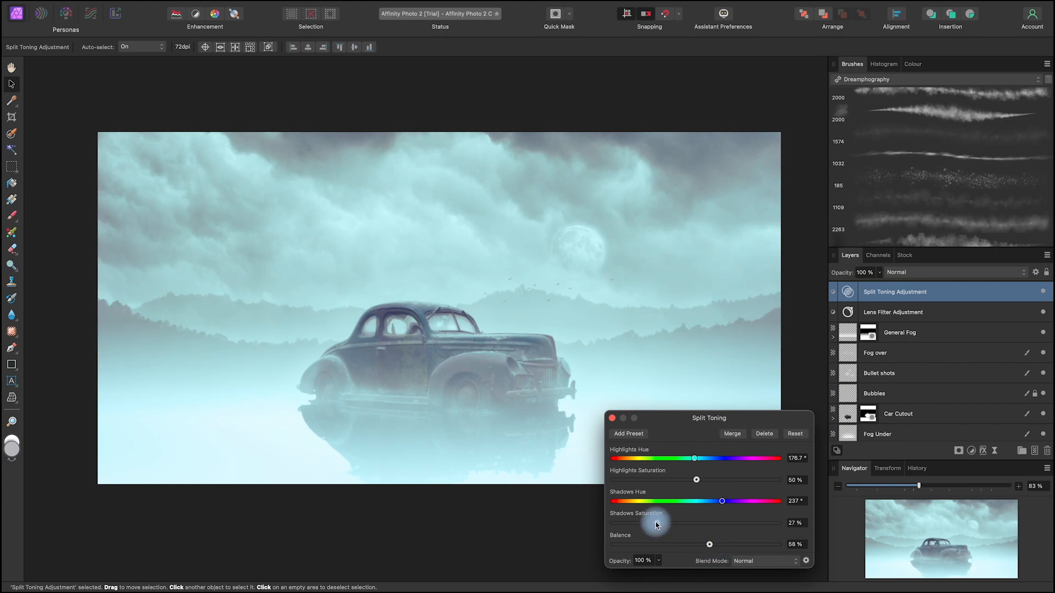
left_click(612, 418)
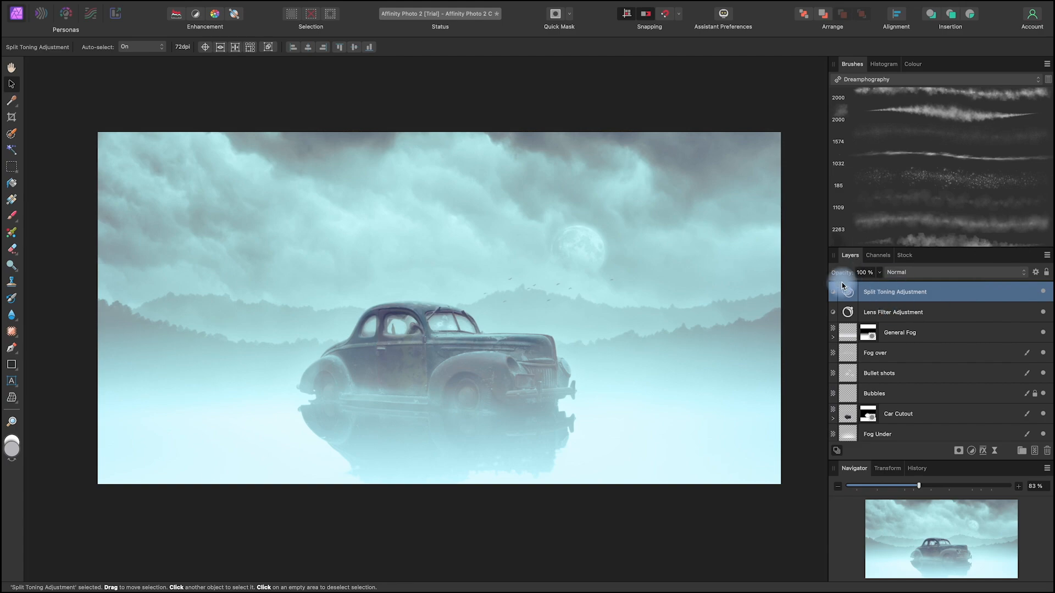
Step: Fine-tune the split toning highlights to 49% saturation and a hue of about 173°
left_click(879, 272)
left_click_drag(877, 287, 966, 298)
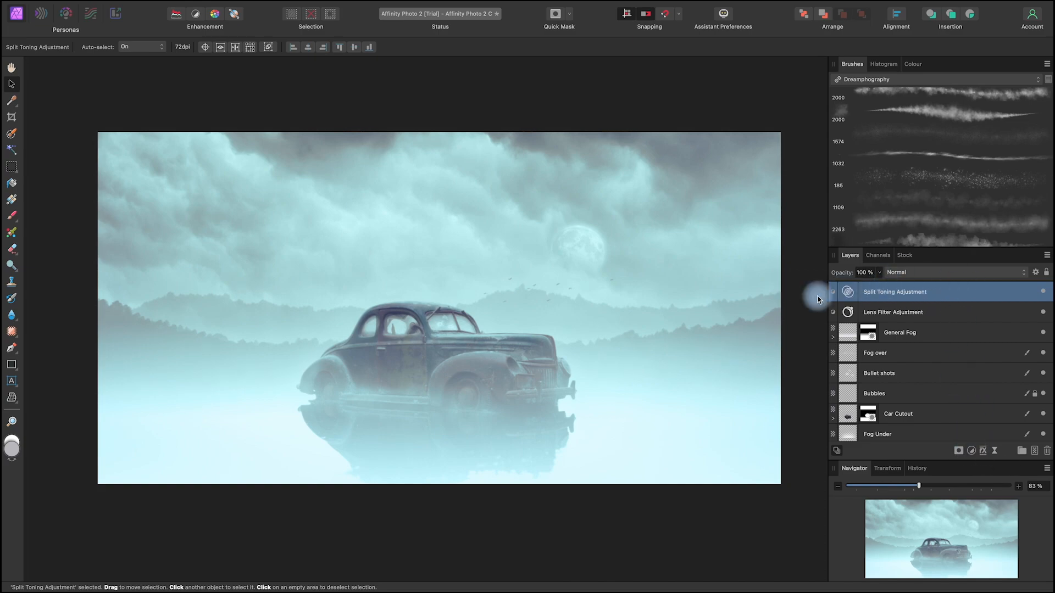
left_click(848, 292)
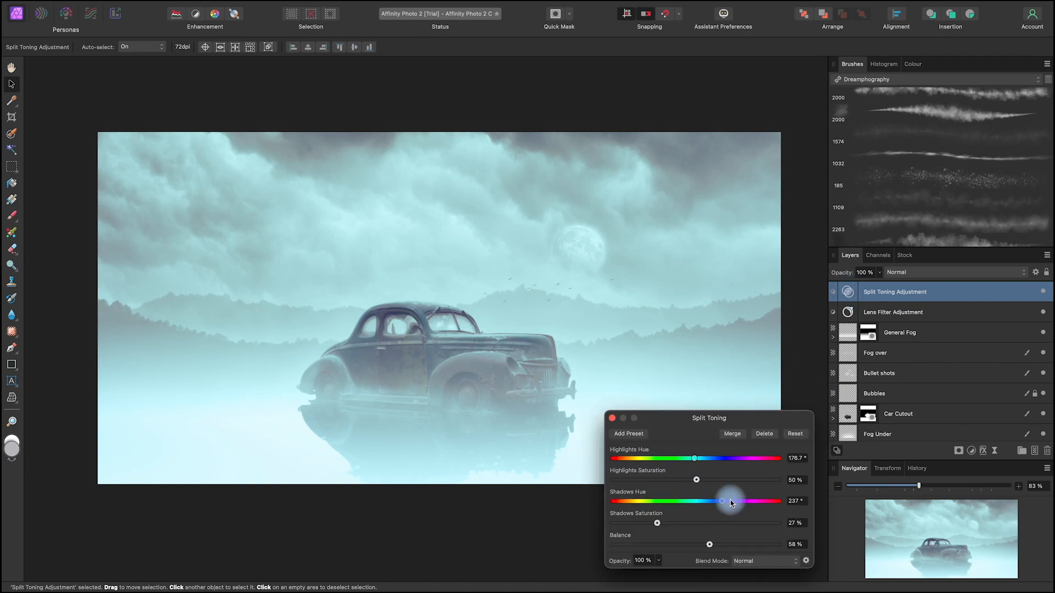
left_click_drag(697, 482, 693, 460)
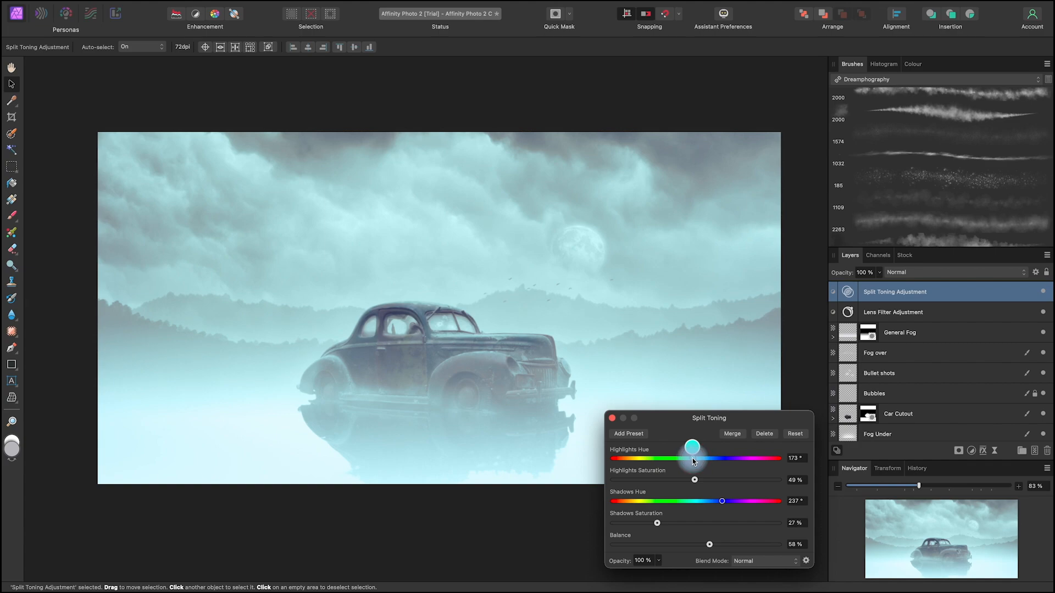
left_click(613, 418)
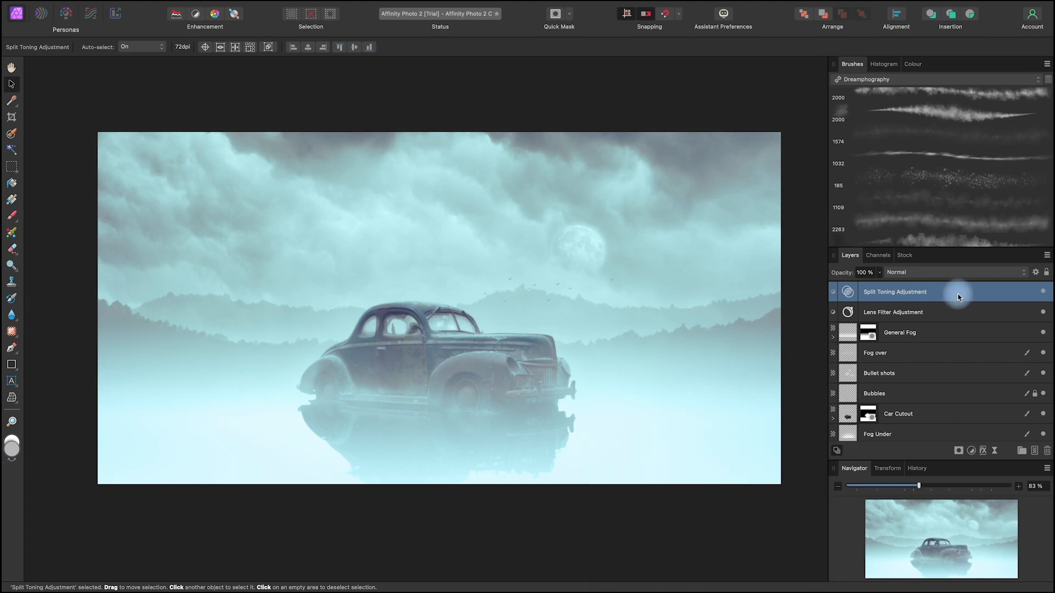
Step: Add a Curves adjustment, raising the curve slightly in the highlights and placing a shadow point at about 0.257, 0.257
left_click(971, 451)
scroll(986, 585, "down", 3)
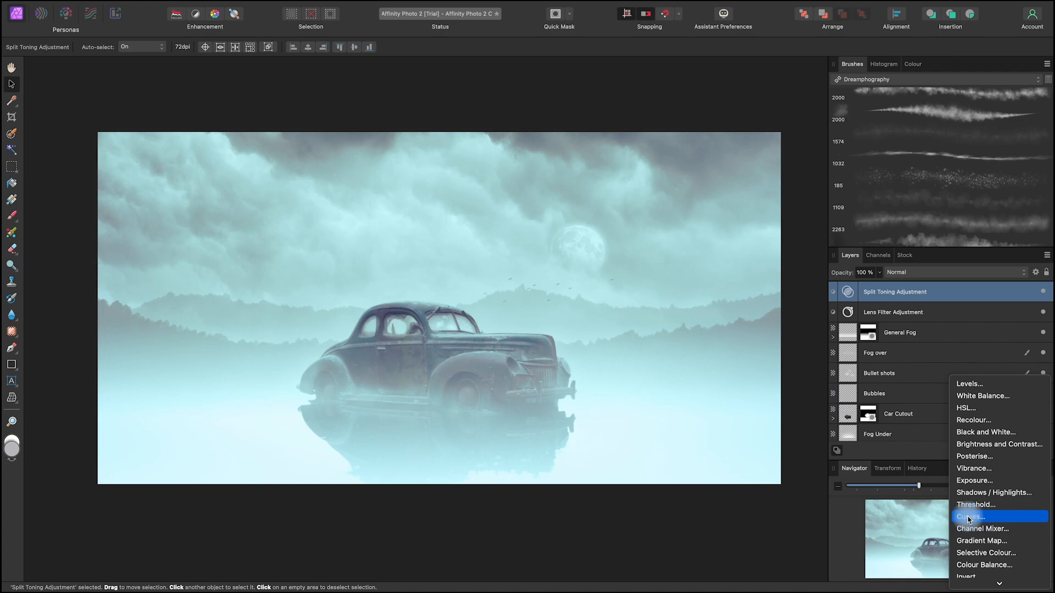
left_click(986, 518)
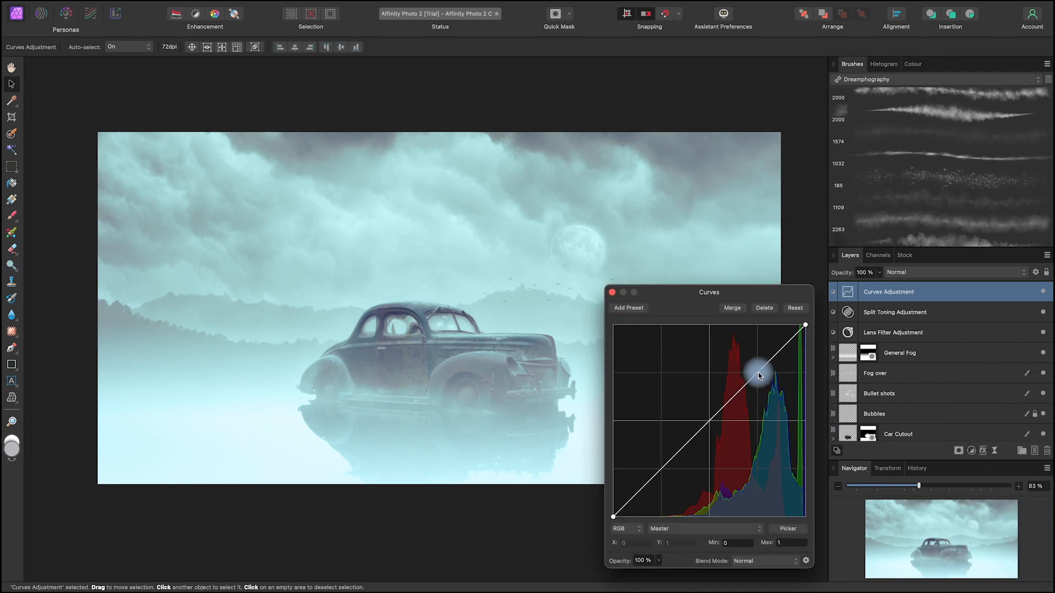
left_click_drag(757, 376, 753, 370)
left_click_drag(660, 471, 663, 470)
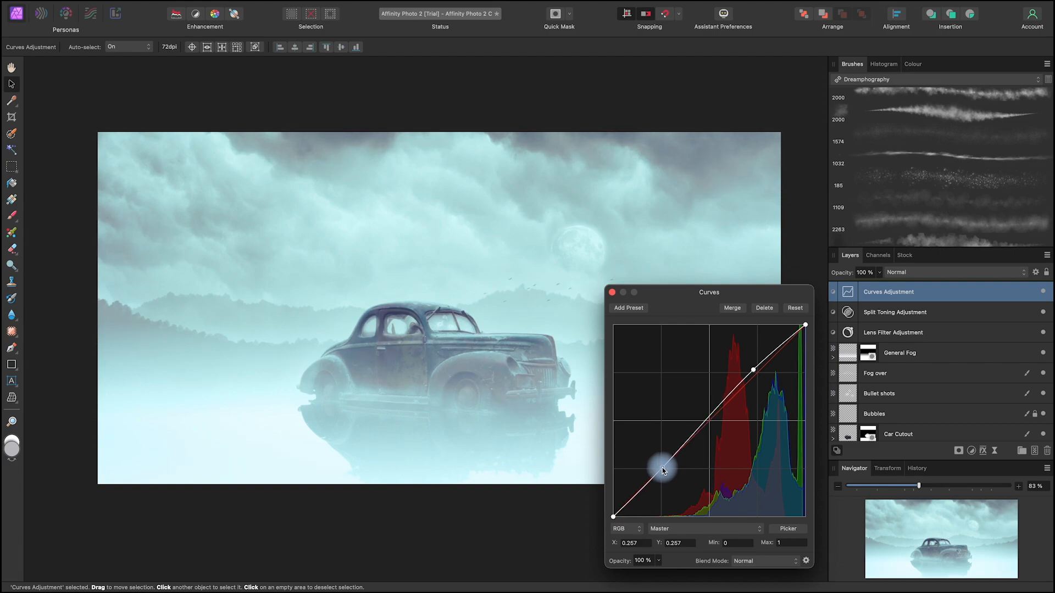
Step: Lower the curve's highlight point to about 0.759, 0.731 and lift its shadow point slightly
mouse_move(753, 370)
left_mouse_down()
mouse_move(765, 385)
mouse_move(759, 379)
left_mouse_up()
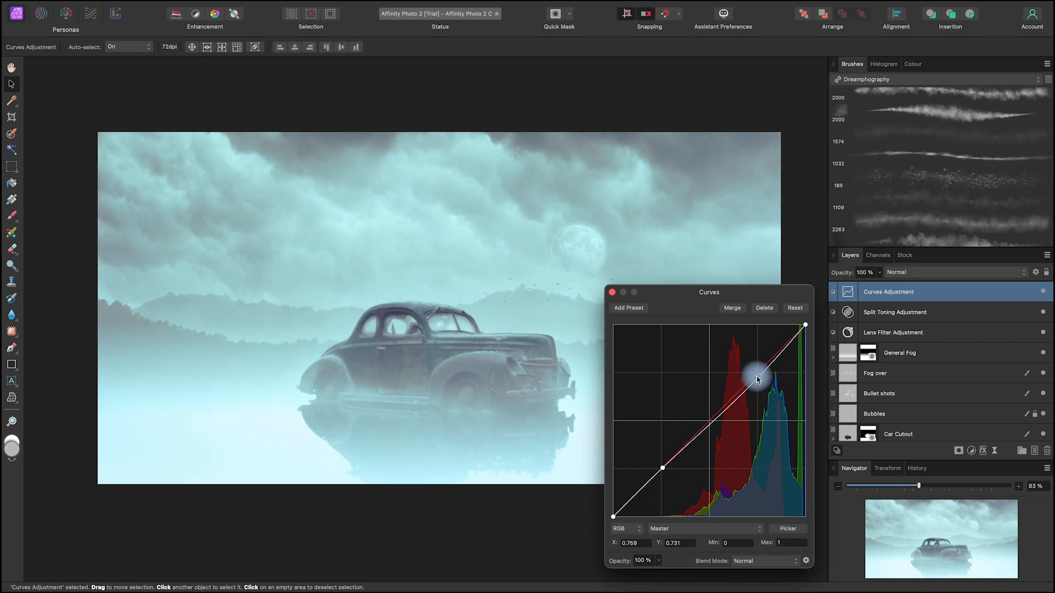
left_click_drag(662, 468, 654, 464)
left_click(612, 292)
key("space")
left_click_drag(683, 515, 673, 490)
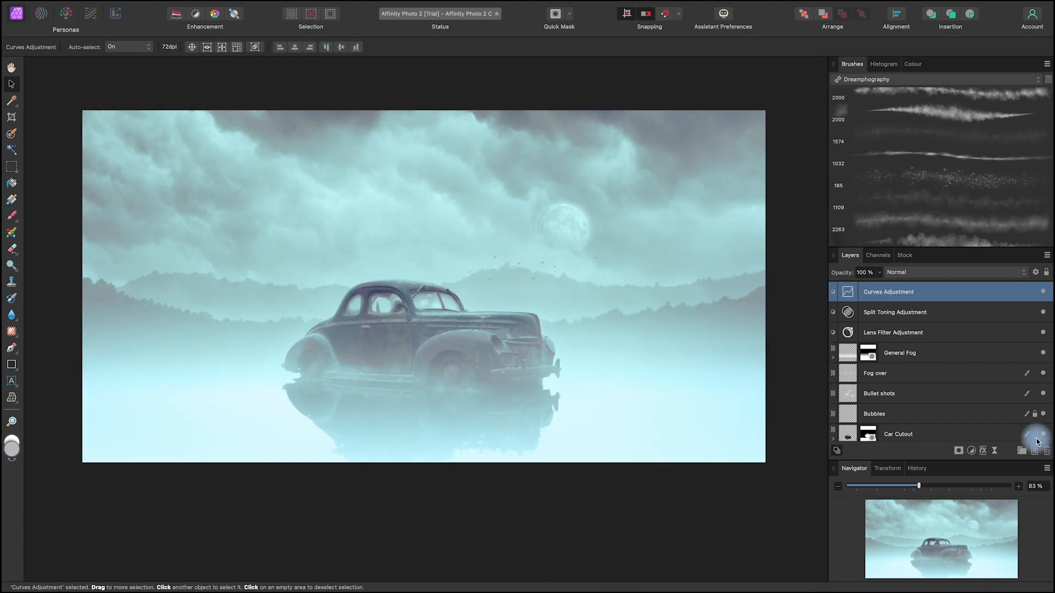
Step: Add a Levels adjustment above the curves with gamma 1.154 and an output black level of 8%
left_click(984, 451)
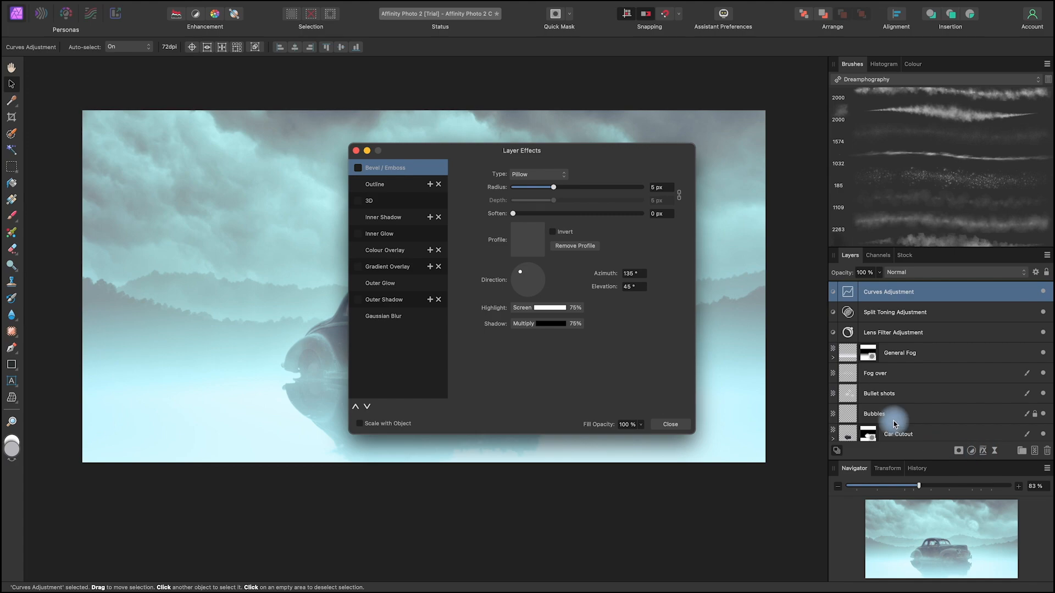
left_click(670, 424)
left_click(971, 450)
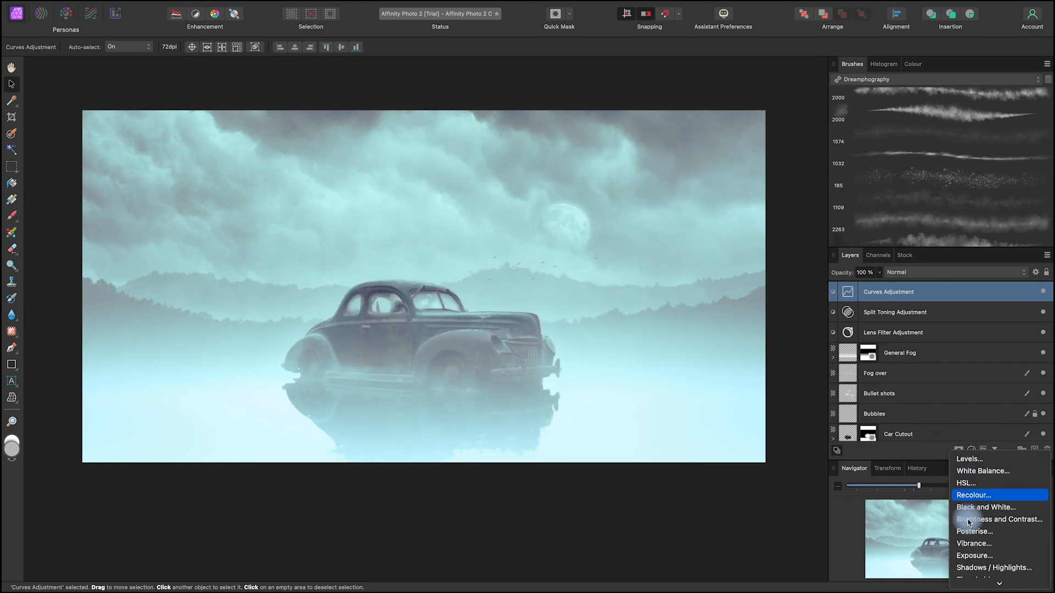
left_click(981, 464)
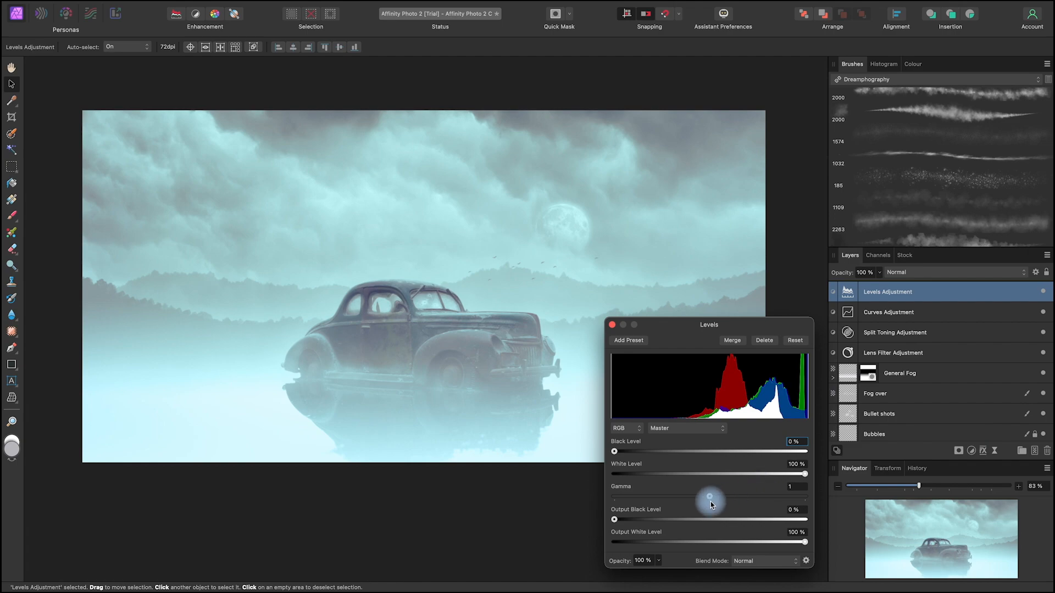
left_click_drag(710, 498, 723, 499)
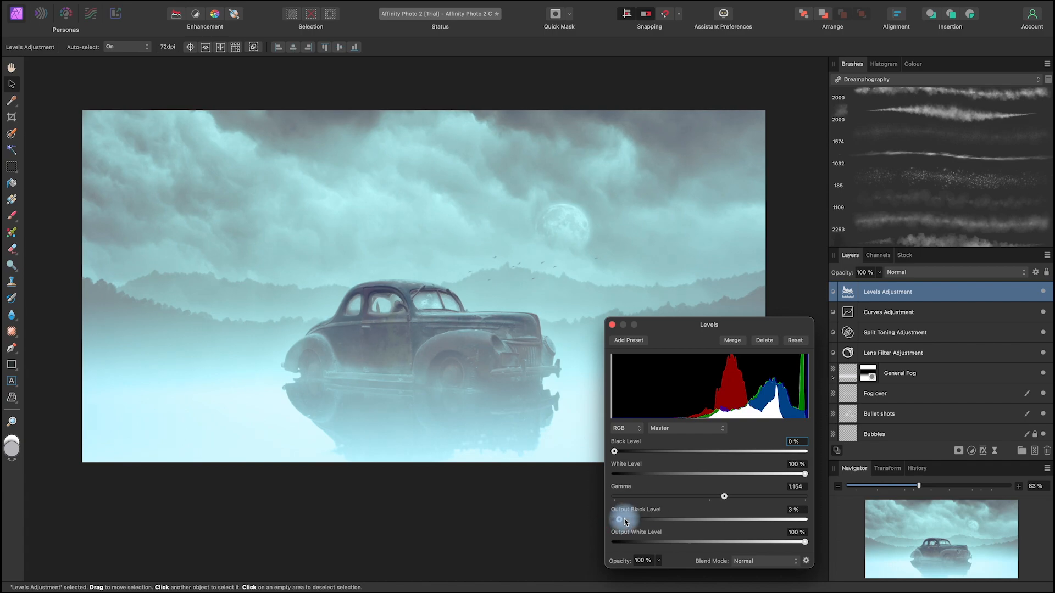
left_click_drag(613, 525, 628, 525)
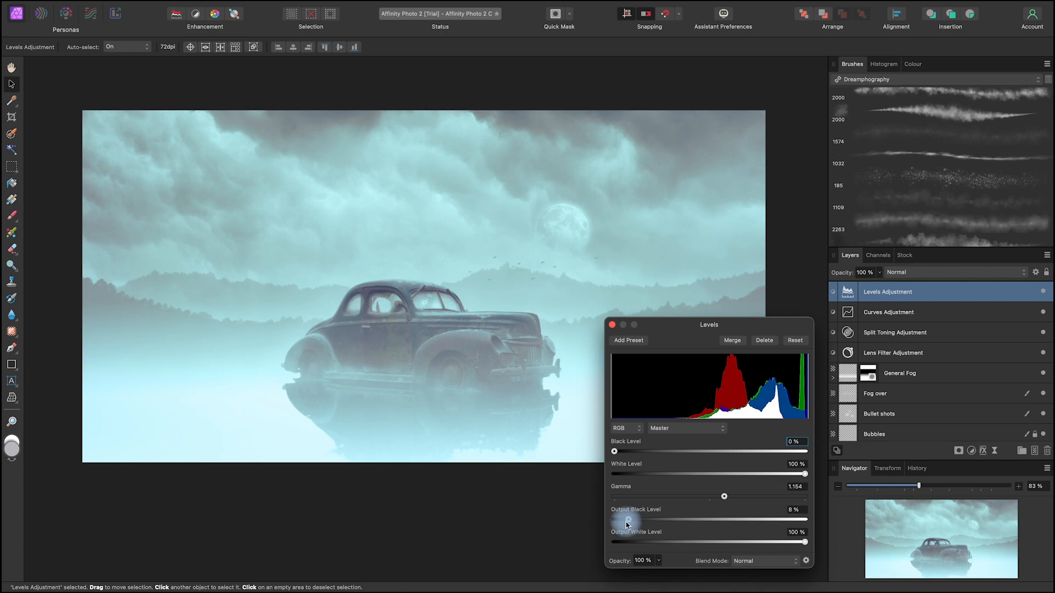
Step: Try the white and black levels, leaving them at 100% and 0%, and set the gamma to about 1.123
left_click_drag(805, 474, 805, 474)
left_click_drag(618, 453, 615, 453)
left_click_drag(725, 496, 723, 498)
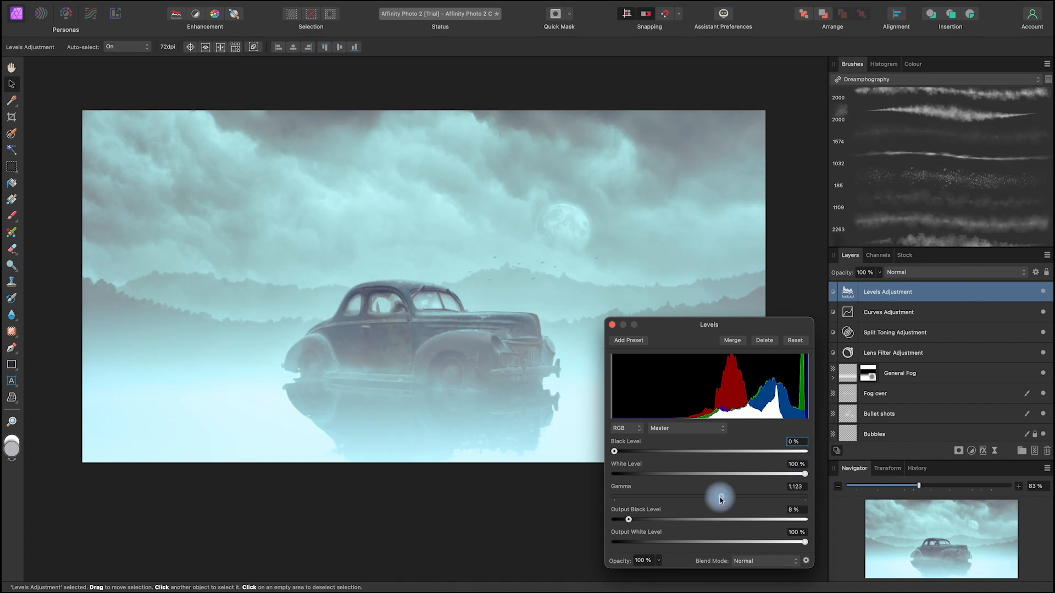
left_click(613, 327)
key("space")
mouse_move(626, 468)
left_mouse_down()
mouse_move(650, 514)
mouse_move(645, 476)
left_mouse_up()
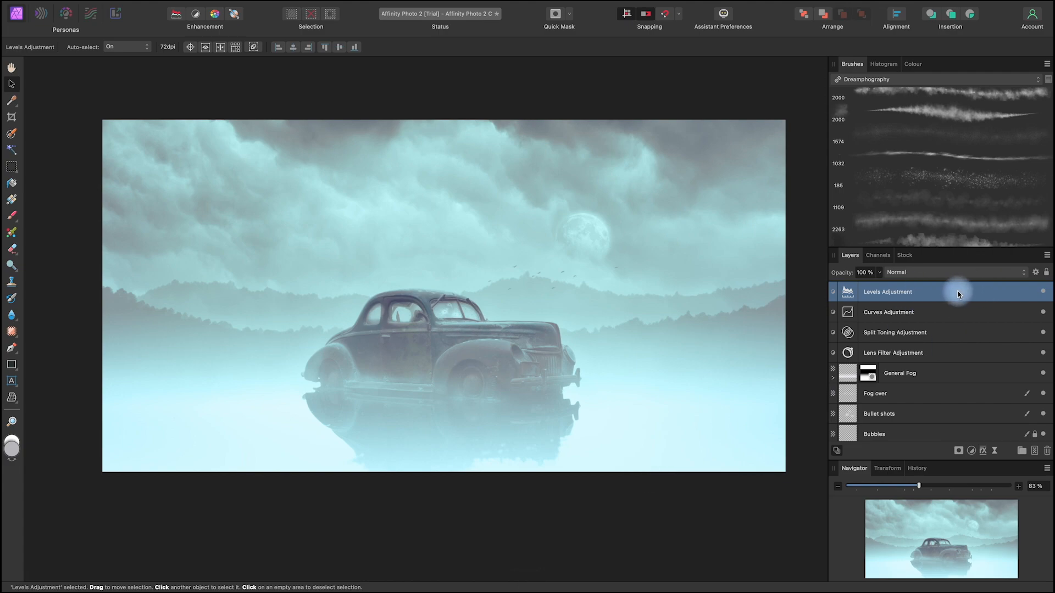
Step: Add a second Levels adjustment that darkens the scene with a much lower output white level and a slightly raised gamma
left_click(972, 451)
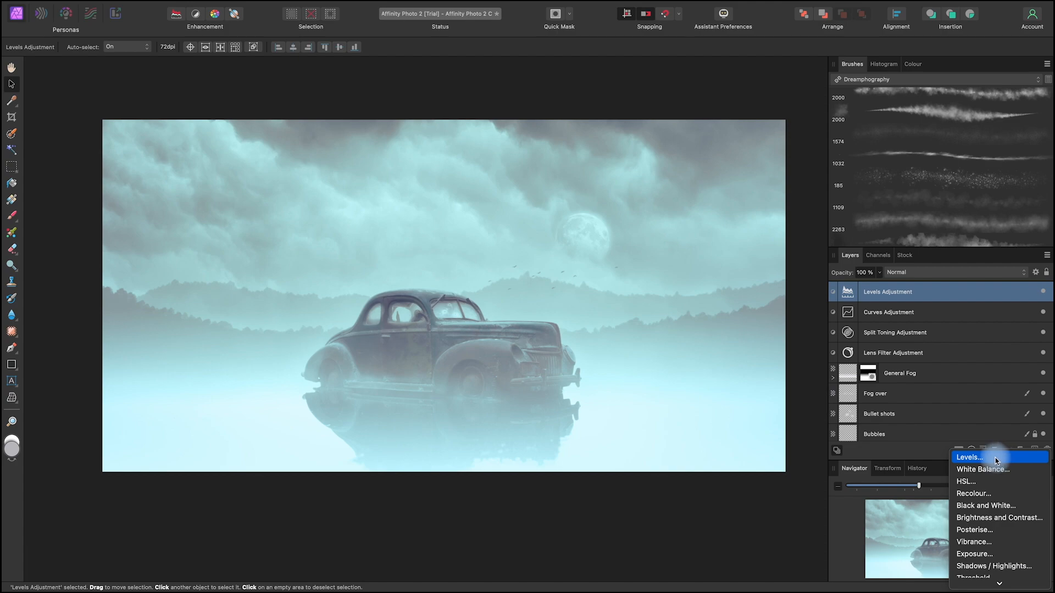
left_click(995, 457)
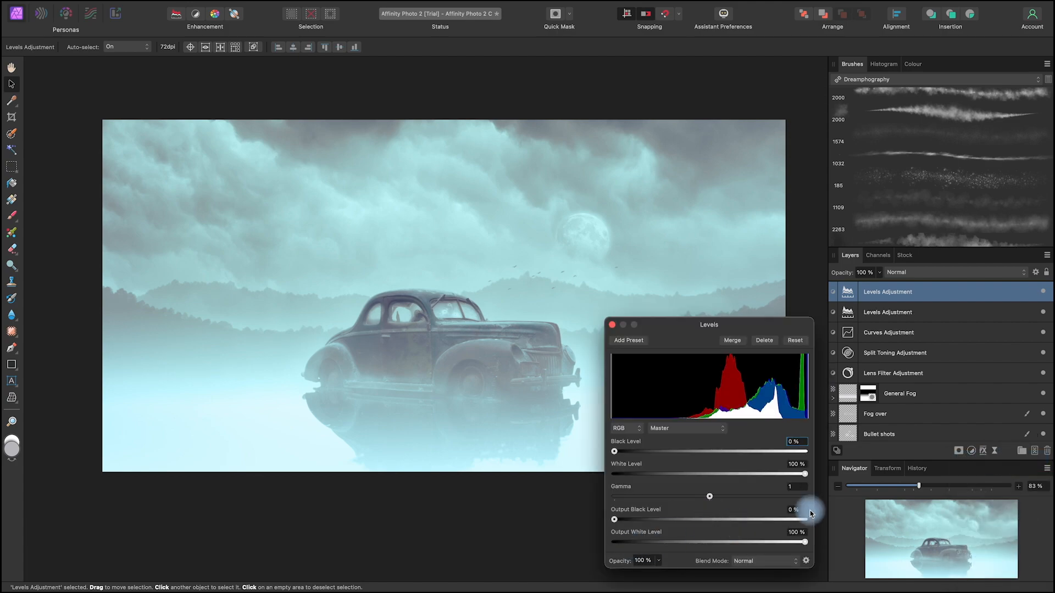
mouse_move(615, 519)
left_mouse_down()
mouse_move(646, 521)
mouse_move(608, 519)
left_mouse_up()
left_click_drag(805, 542, 723, 542)
mouse_move(711, 497)
left_mouse_down()
mouse_move(728, 500)
mouse_move(719, 501)
left_mouse_up()
left_click(612, 326)
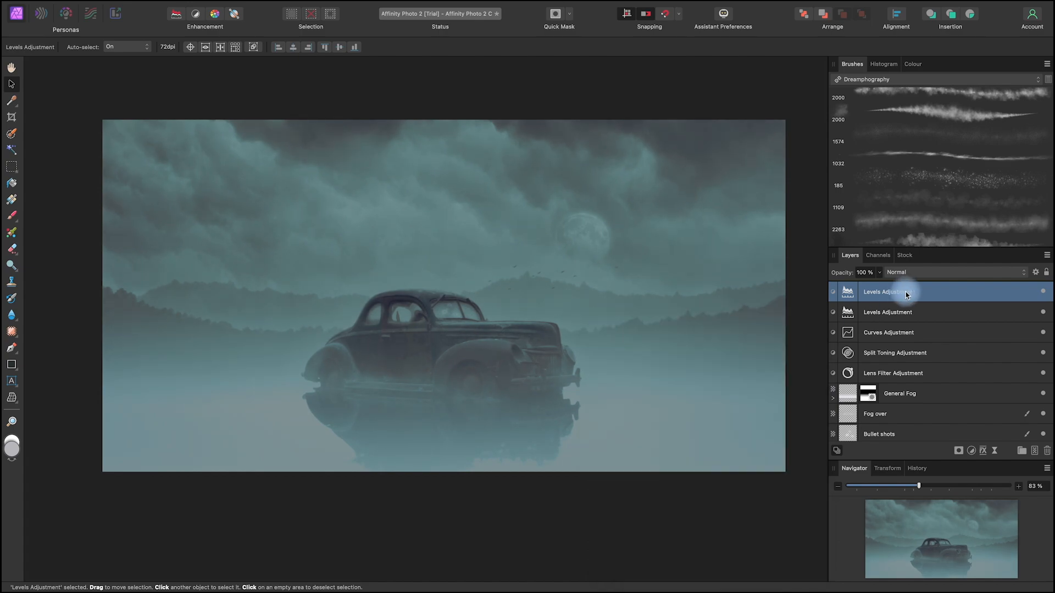
Step: Add a mask, attach it to the topmost Levels adjustment, and activate the Gradient tool
left_click(960, 451)
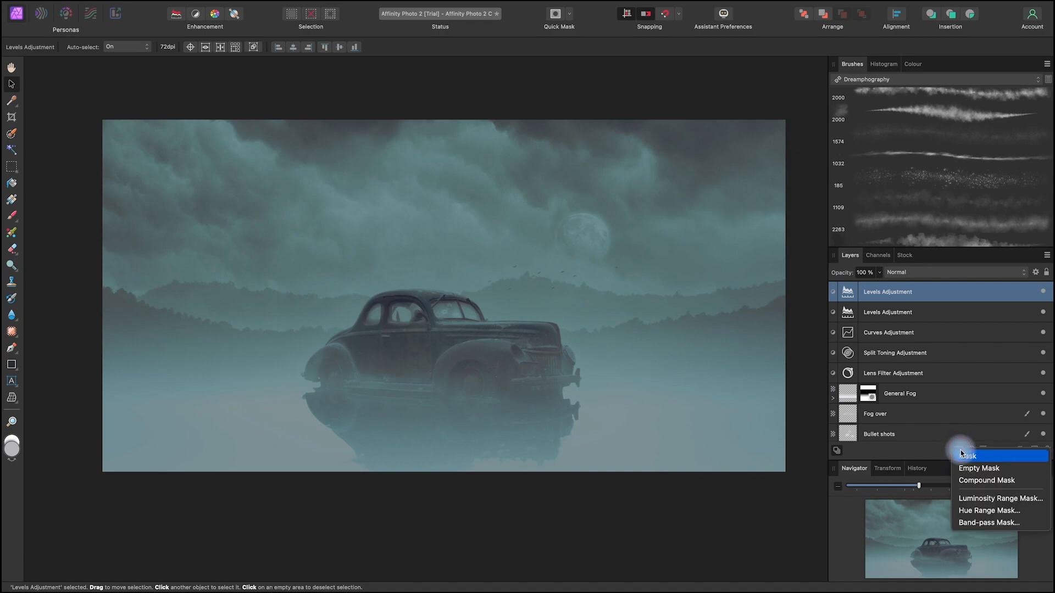
left_click(985, 459)
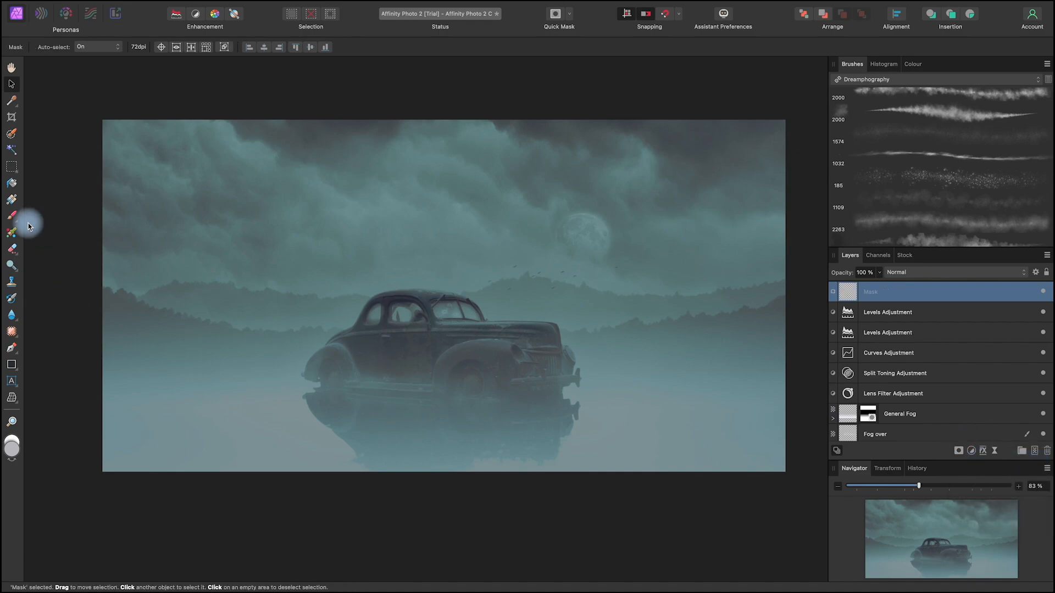
left_click(12, 201)
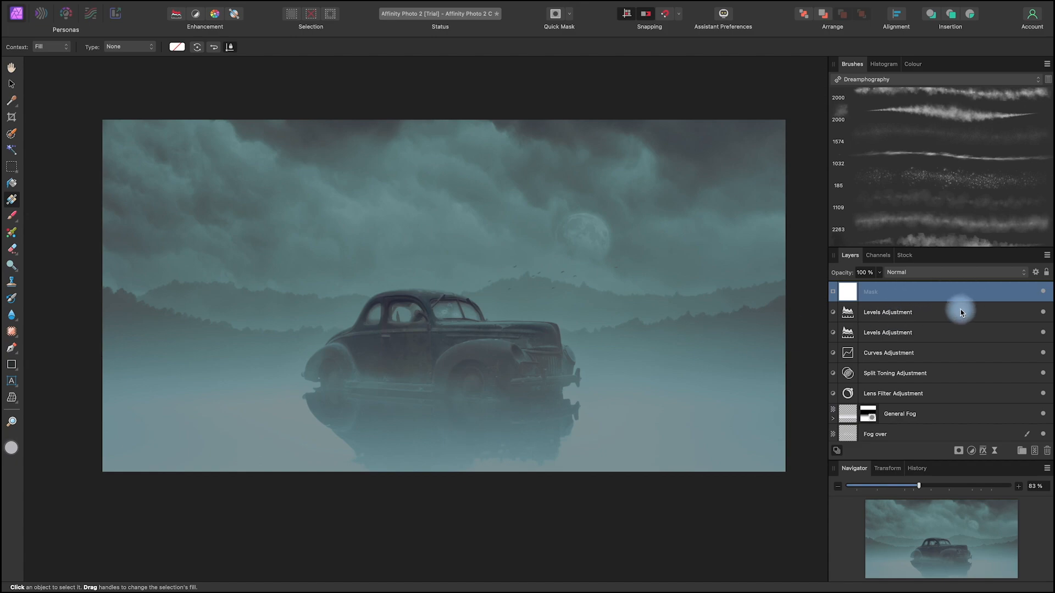
left_click_drag(961, 312, 912, 306)
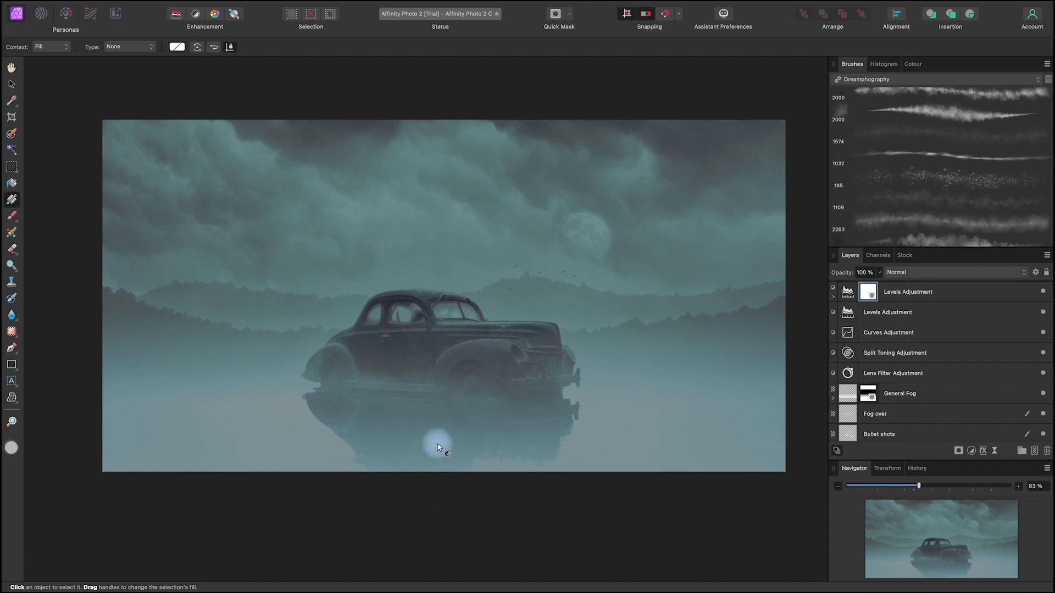
Step: Draw a vertical linear gradient on the topmost Levels mask, from the canvas's bottom edge to just above the car roof, limiting the darkening to the foreground
left_click_drag(440, 485, 443, 259)
mouse_move(441, 372)
left_mouse_down()
mouse_move(440, 414)
mouse_move(442, 370)
left_mouse_up()
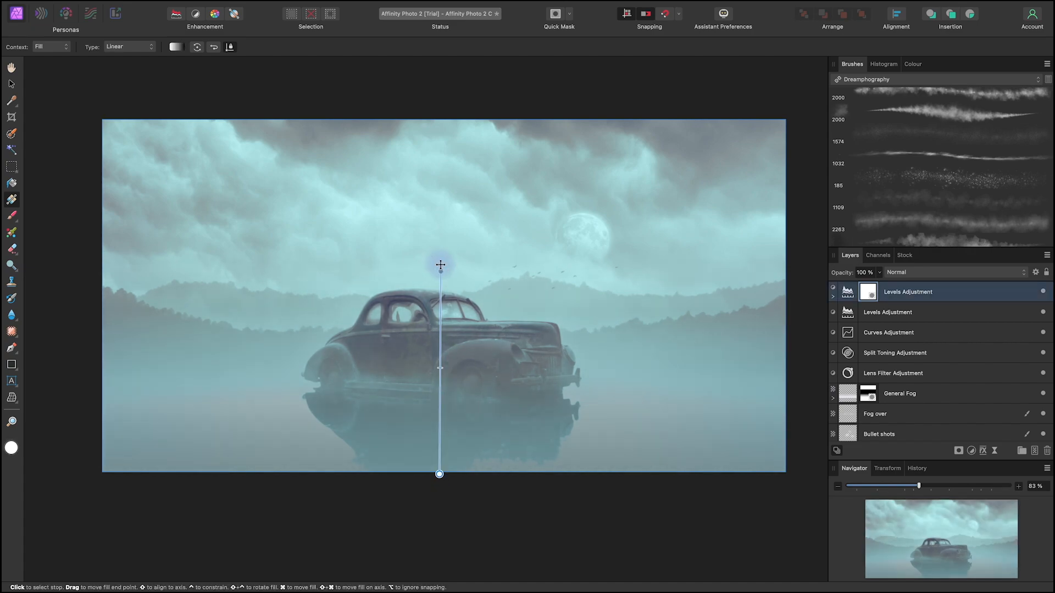
left_click_drag(440, 265, 442, 279)
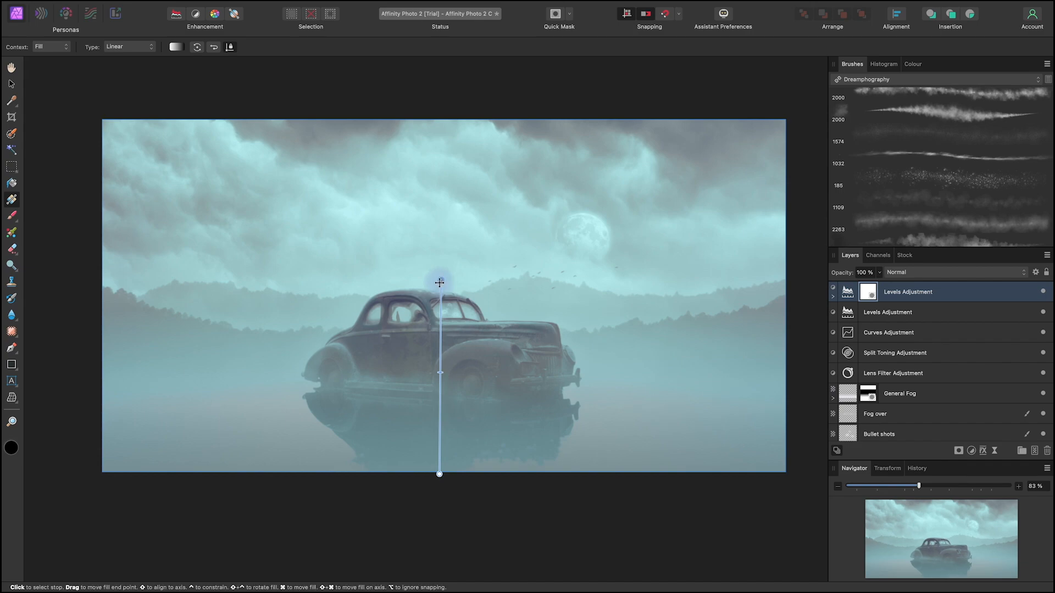
key("v")
left_click(106, 71)
left_click(628, 526)
left_click_drag(697, 521, 677, 503)
scroll(677, 503, "down", 3)
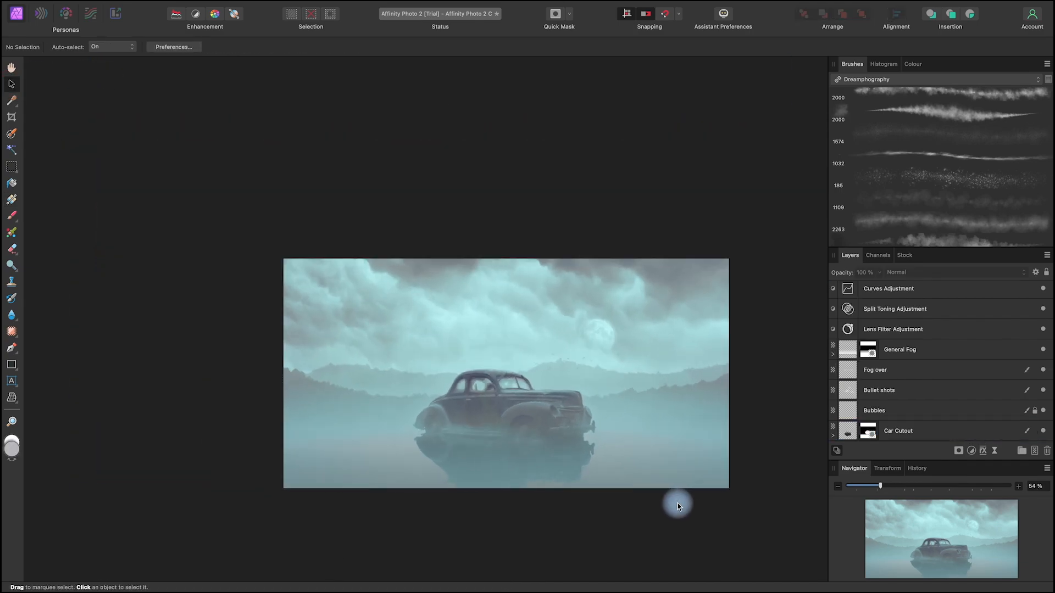
scroll(677, 504, "up", 5)
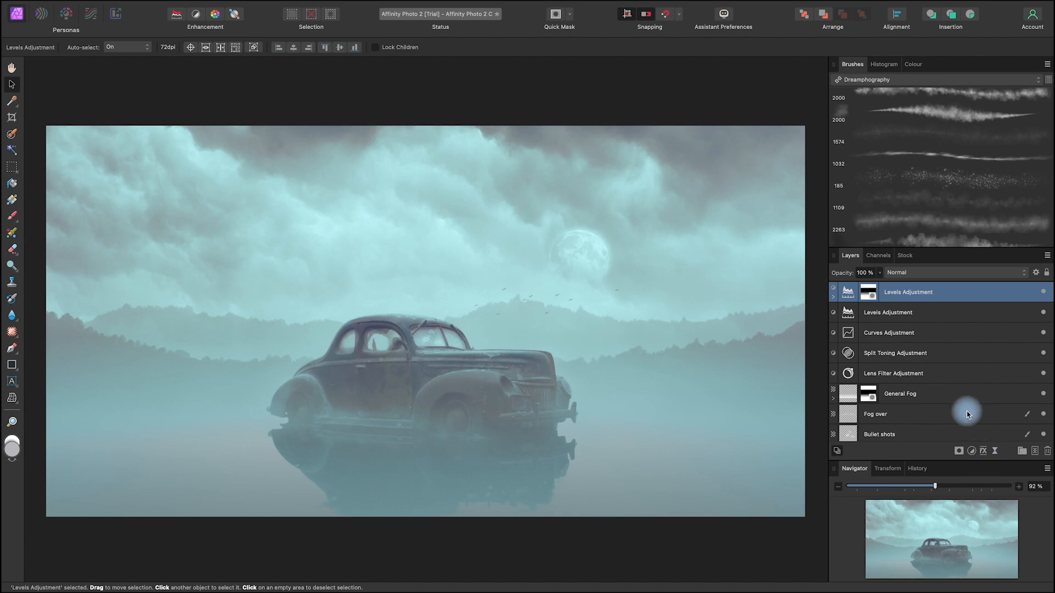
Step: Add a Black & White adjustment above the masked Levels, with cyan raised slightly and blue lowered strongly
left_click(973, 452)
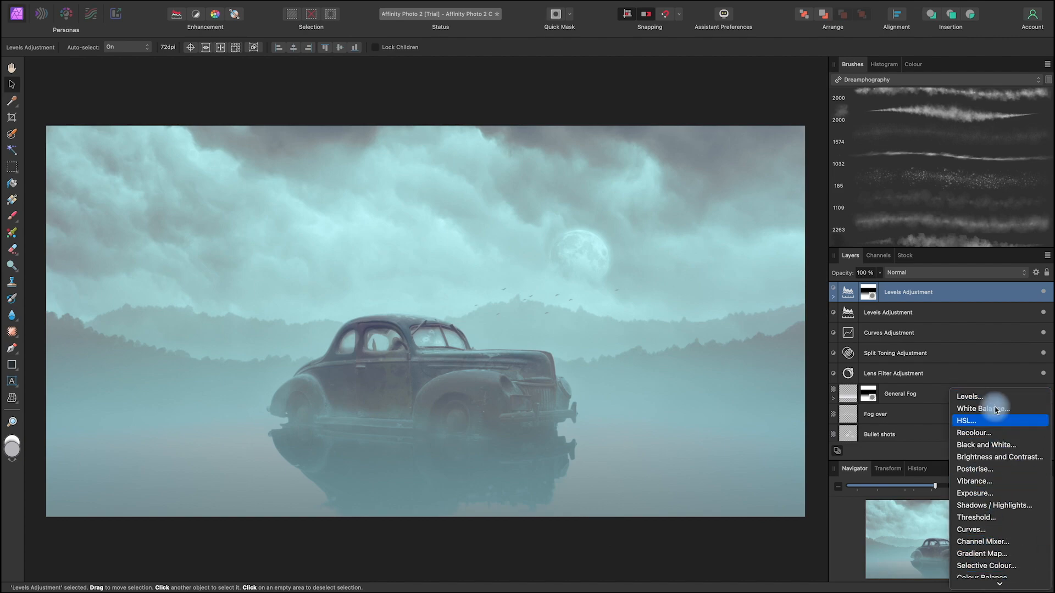
left_click(1002, 446)
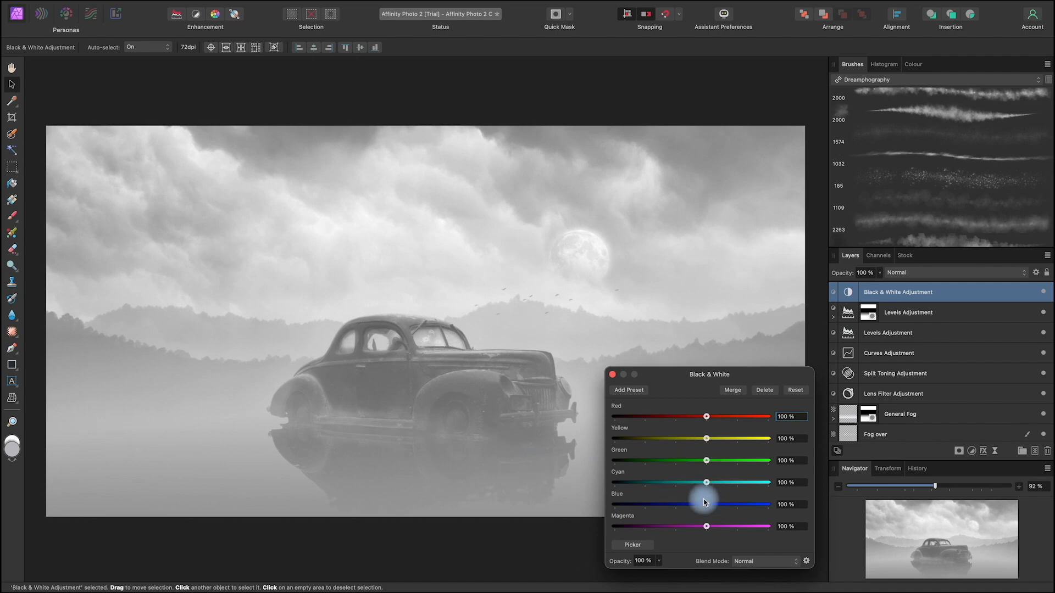
left_click_drag(709, 487, 716, 485)
left_click_drag(707, 504, 640, 505)
left_click(923, 294)
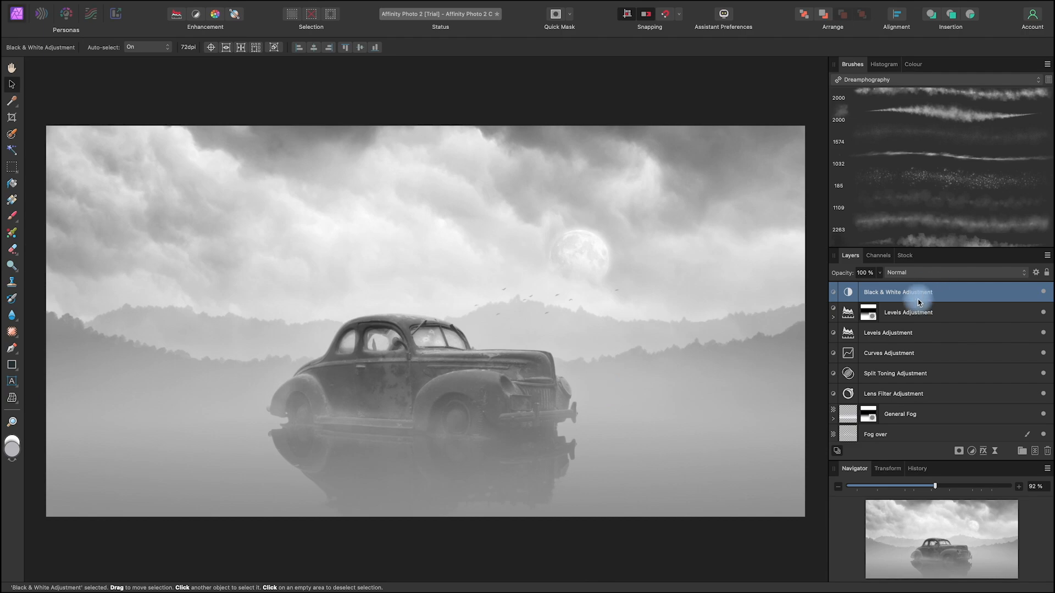
Step: Set the Black & White adjustment's blend mode to Overlay and its opacity to 66%
left_click(936, 273)
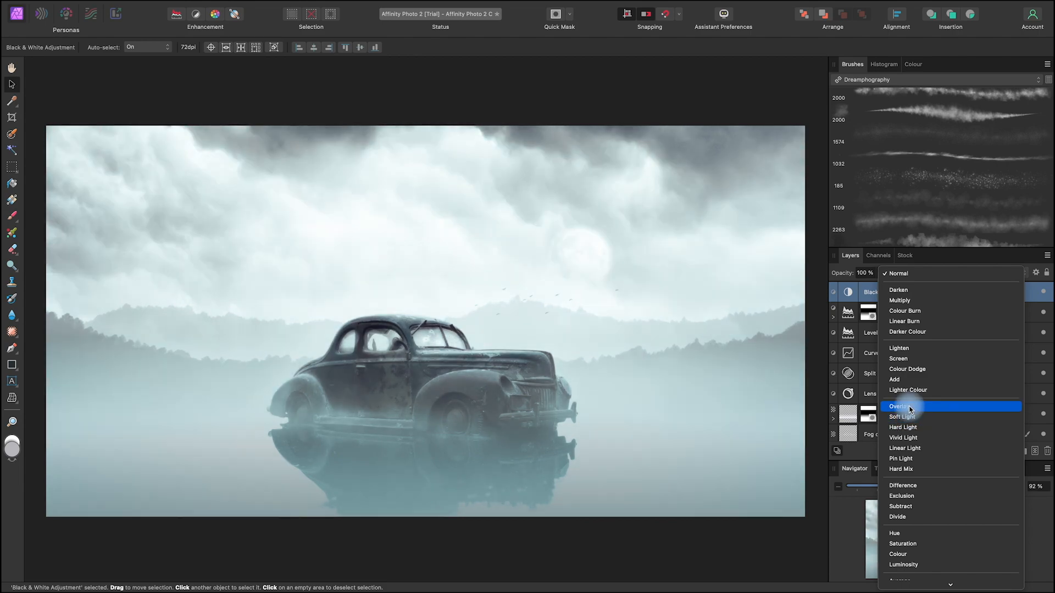
left_click(909, 408)
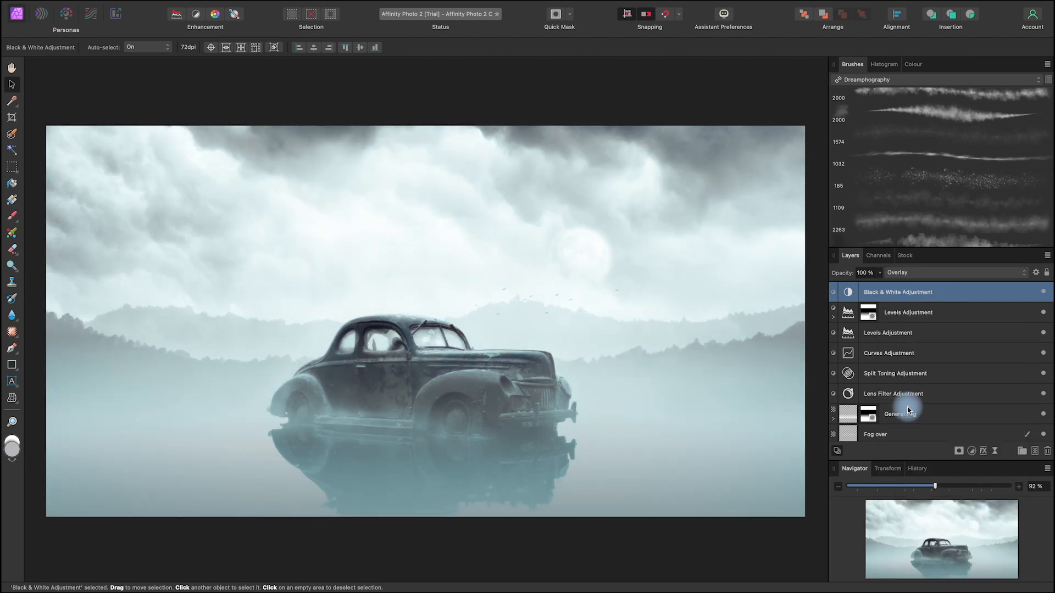
left_click(879, 272)
left_click_drag(877, 287, 867, 285)
left_click(678, 499)
key("space")
scroll(678, 499, "down", 3)
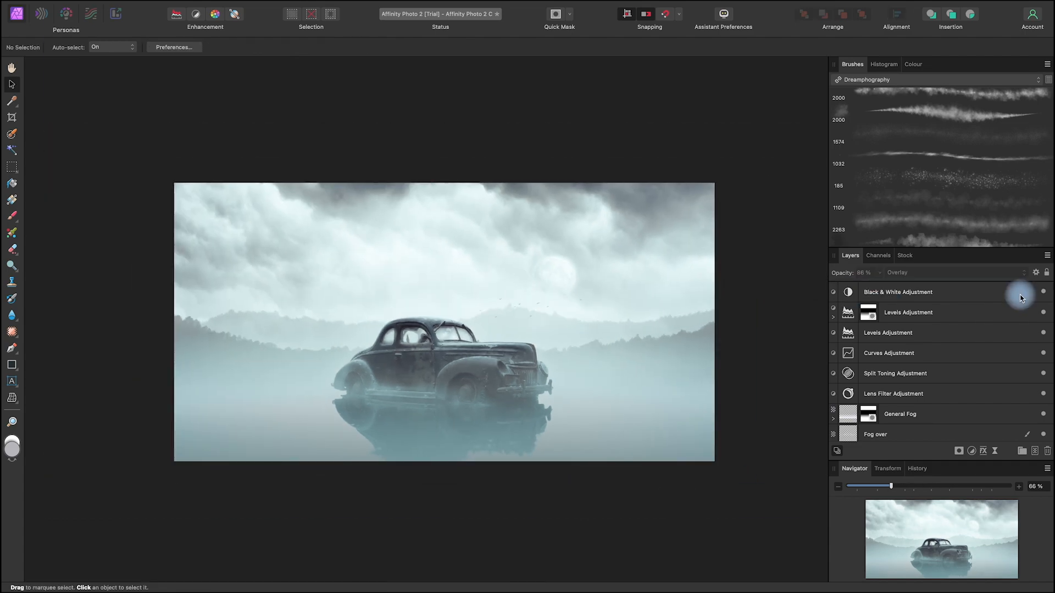
Step: Set the Mountain 1 layer's opacity to 21% and the Mountain 2 layer's opacity to 9%
scroll(956, 335, "down", 6)
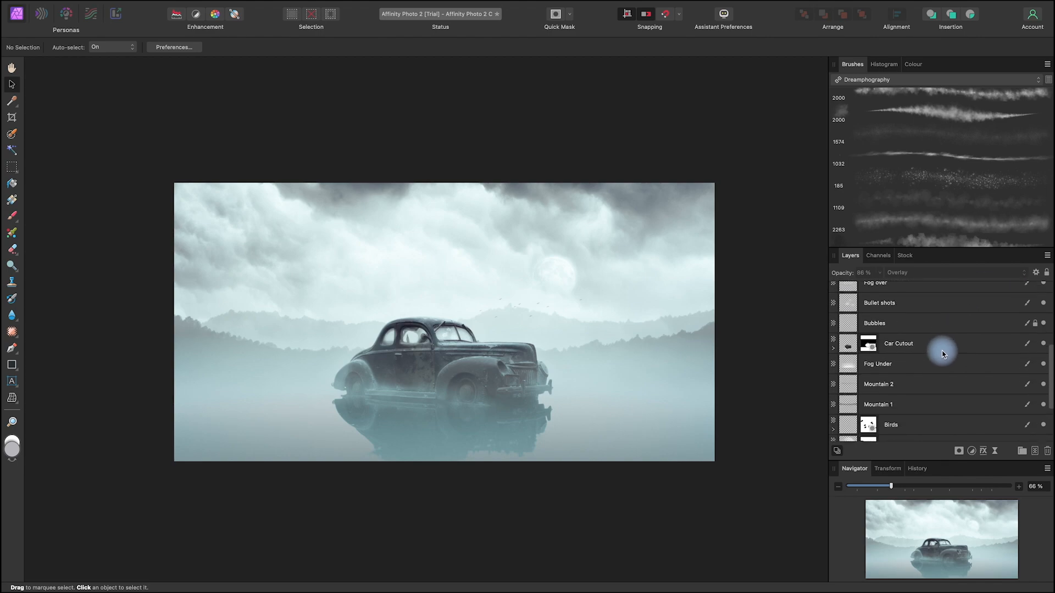
scroll(879, 363, "down", 2)
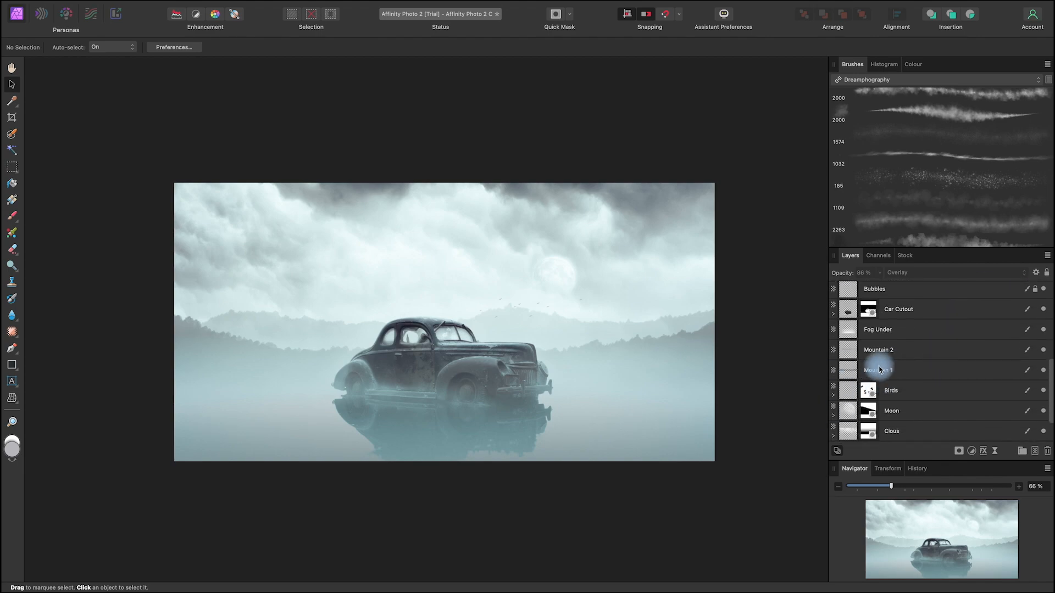
left_click(875, 370)
left_click(879, 273)
left_click_drag(879, 286, 876, 286)
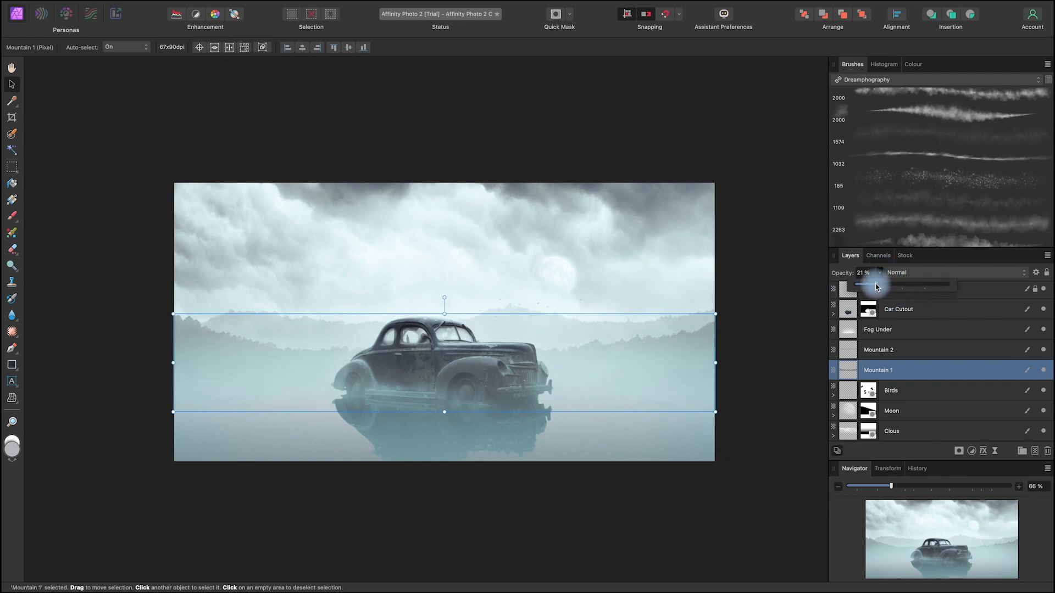
left_click(882, 349)
left_click(882, 273)
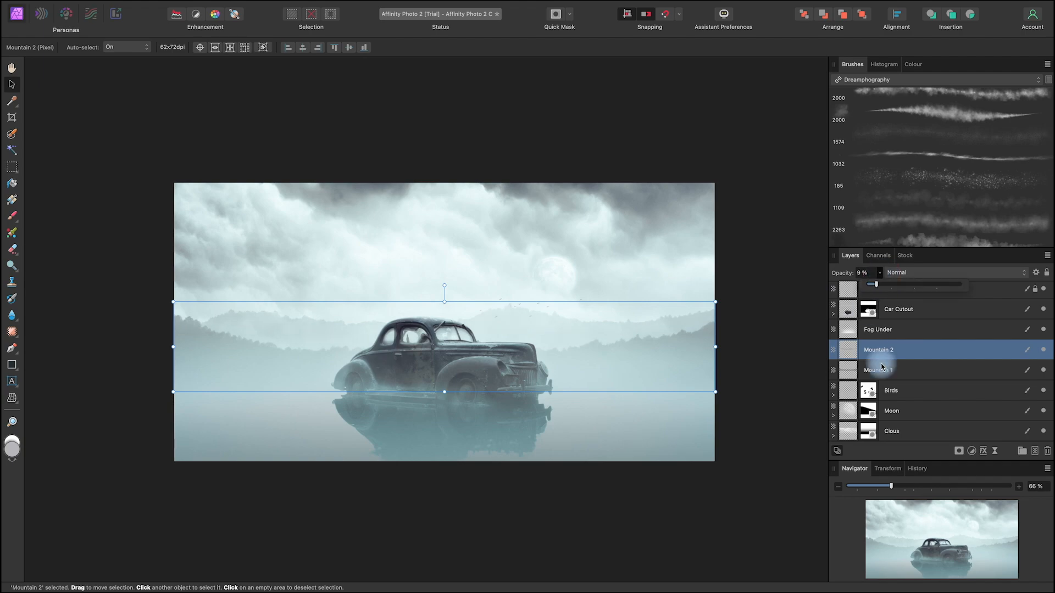
Step: Set the Birds layer's opacity to 81% and deselect the layer
left_click(893, 391)
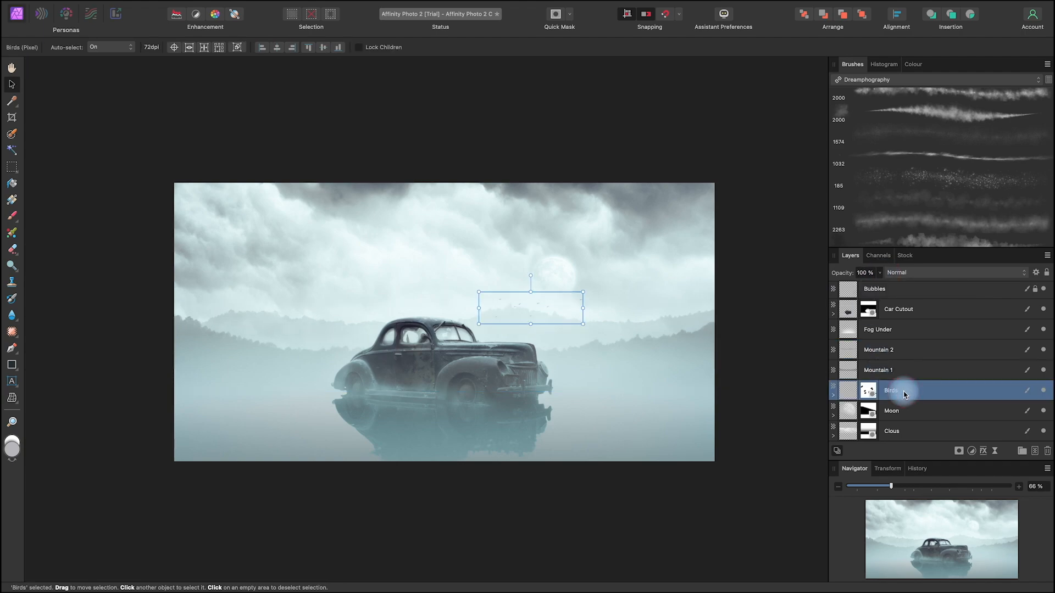
left_click(878, 273)
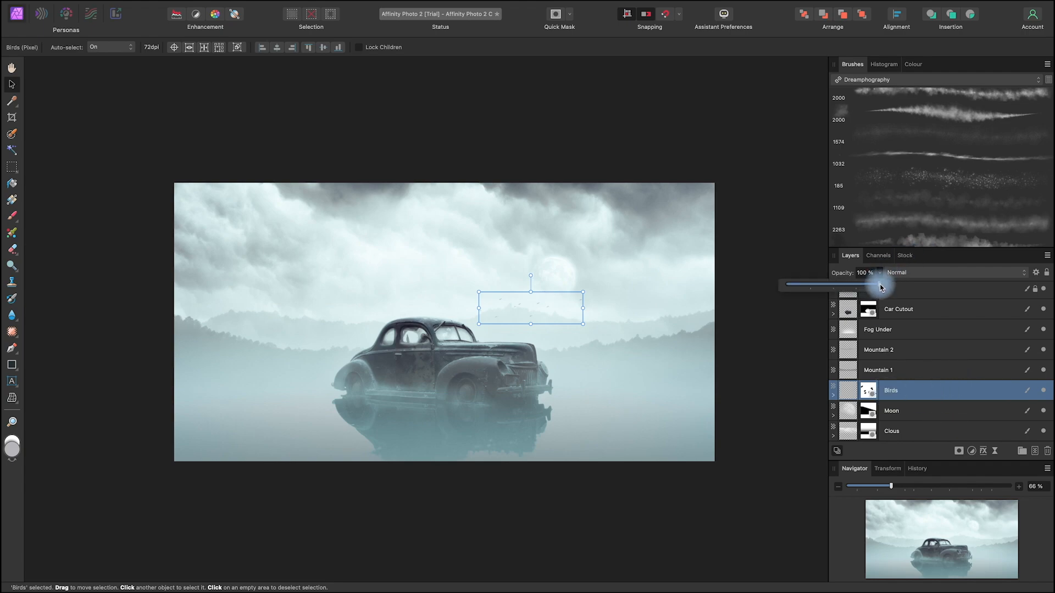
left_click_drag(878, 287, 855, 291)
left_click(765, 323)
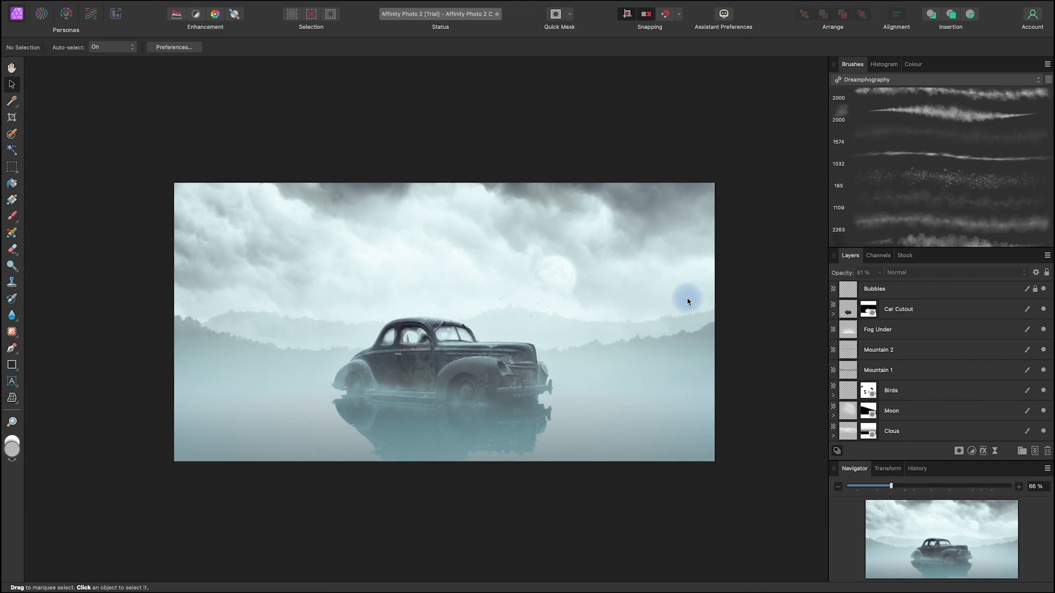
Step: Crop both sides of the image to 2655 x 1548 px, keeping the full height and the car near the centre
key("space")
mouse_move(676, 504)
left_mouse_down()
mouse_move(660, 504)
mouse_move(665, 496)
left_mouse_up()
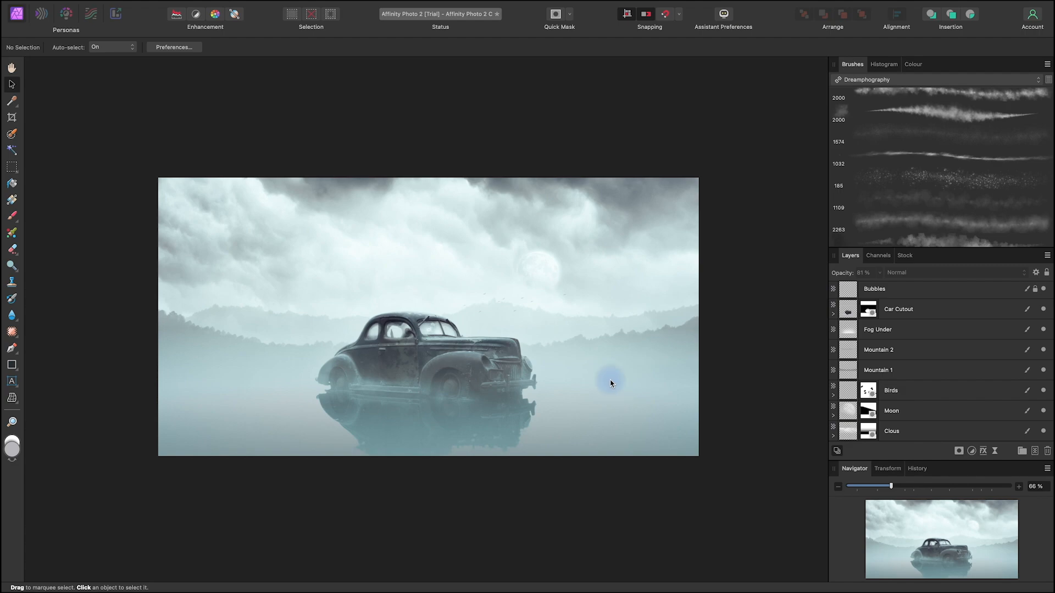
left_click(13, 118)
left_click_drag(697, 317, 668, 328)
left_click_drag(157, 318, 193, 322)
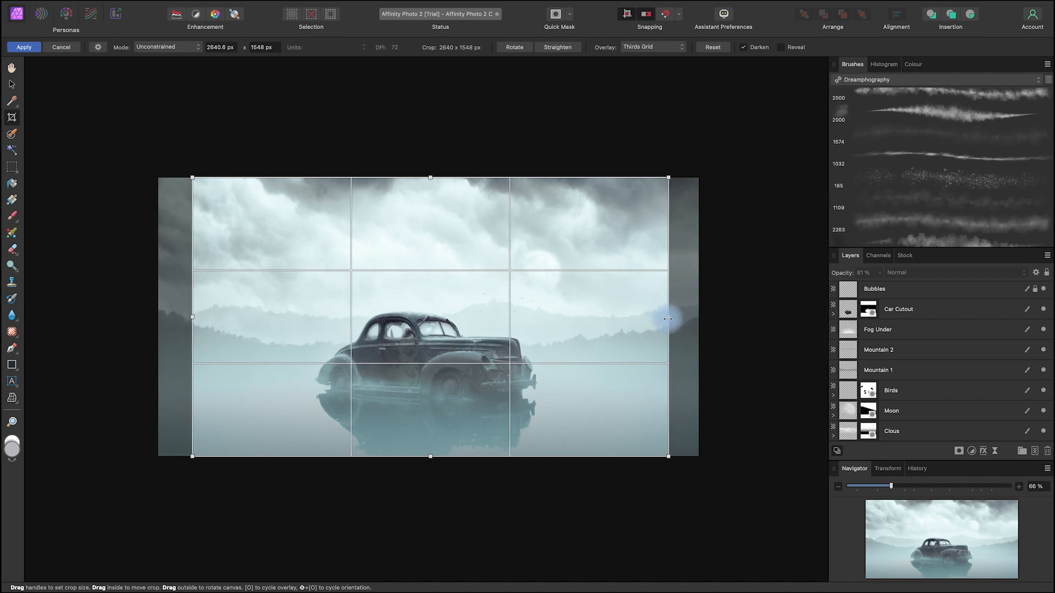
left_click_drag(672, 318, 674, 318)
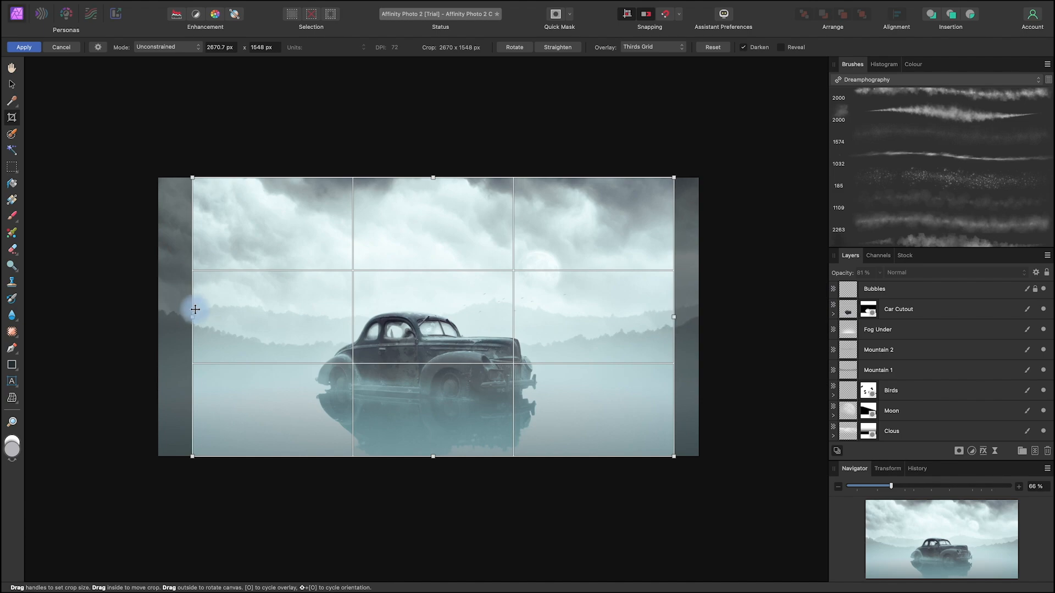
left_click_drag(189, 318, 191, 318)
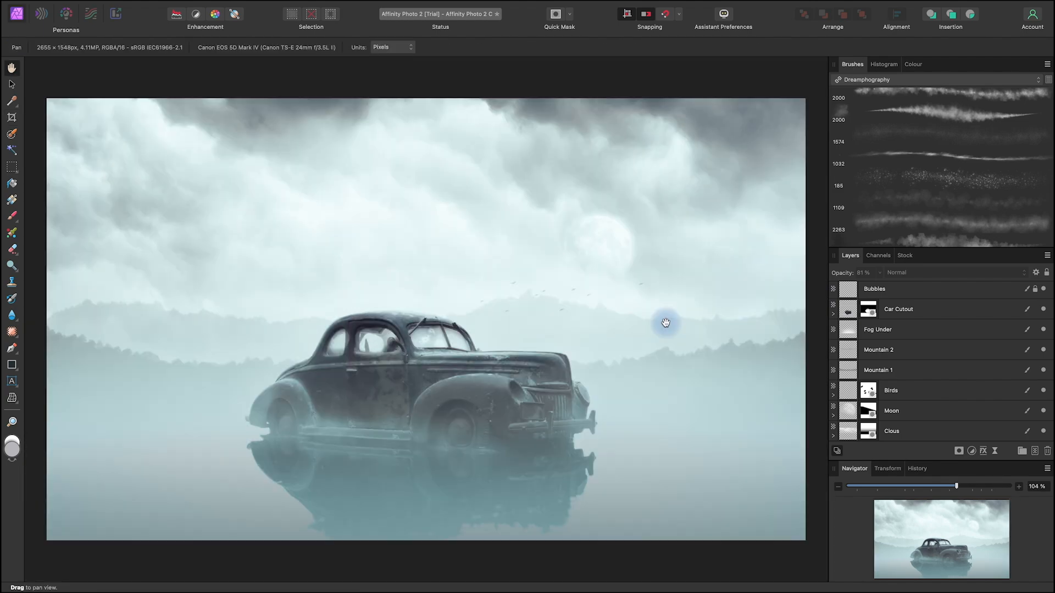
Step: Examine the cropped composite as a whole and the car's front, reflection and surrounding mist up close
key("space")
left_click_drag(625, 482, 623, 485)
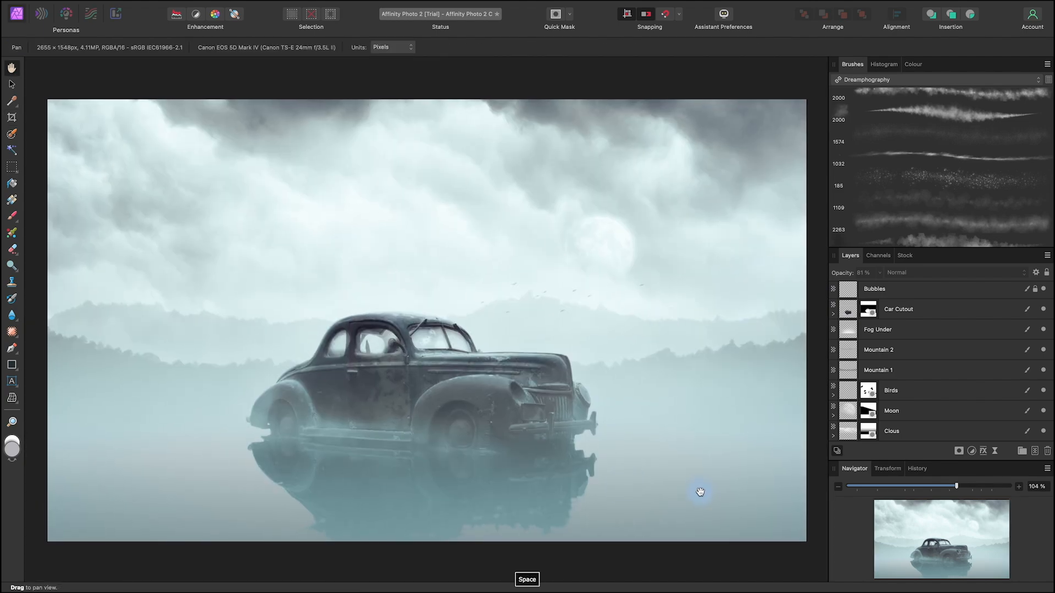
scroll(622, 489, "down", 2)
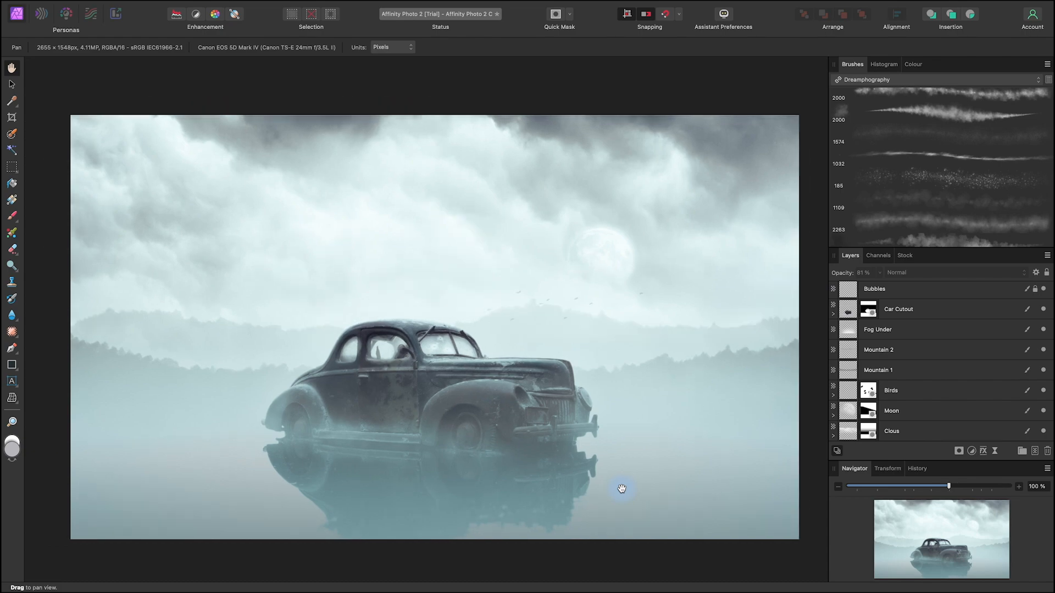
key("space")
mouse_move(702, 444)
left_mouse_down()
mouse_move(690, 433)
mouse_move(683, 454)
left_mouse_up()
key("space")
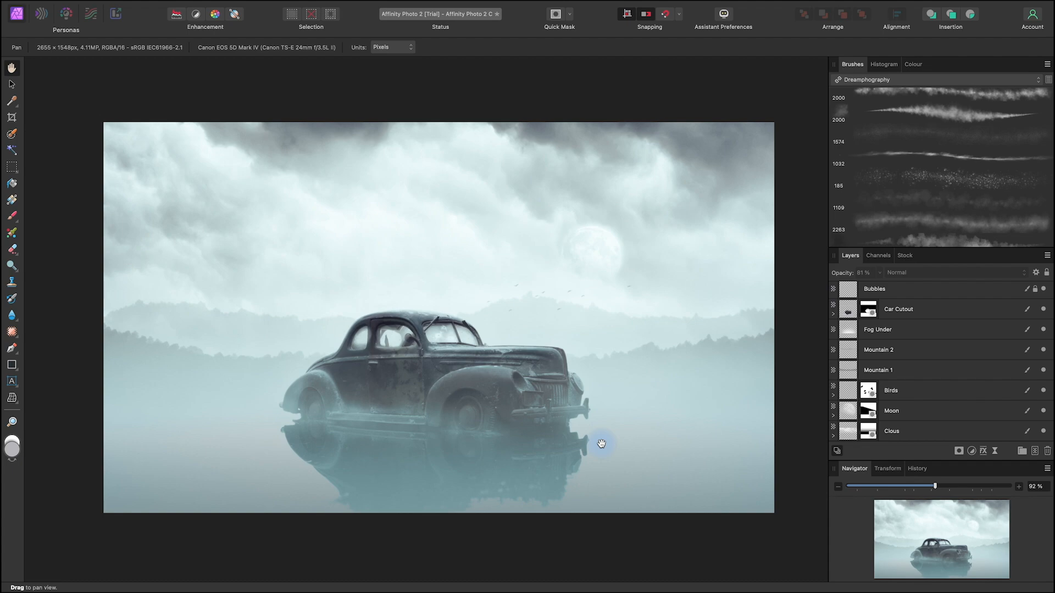
scroll(601, 444, "up", 5)
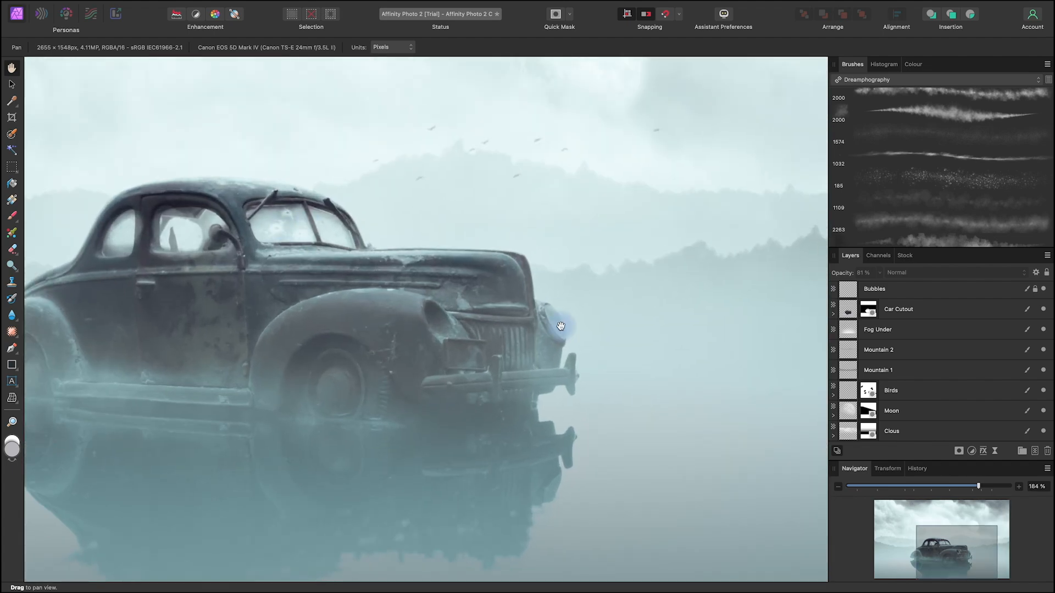
scroll(561, 326, "down", 2)
key("space")
left_click_drag(560, 327, 606, 392)
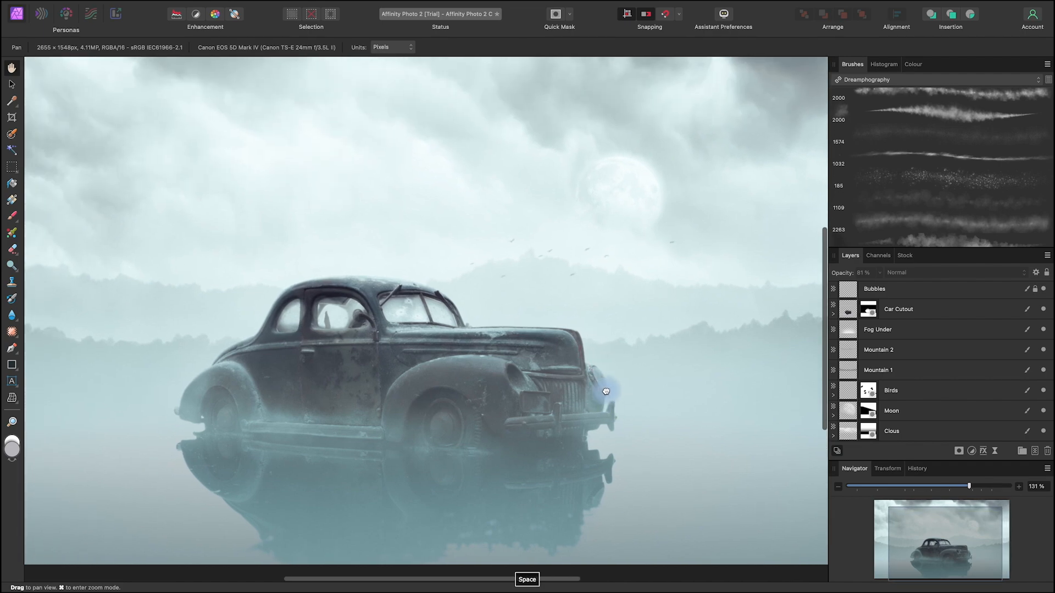
scroll(606, 391, "down", 3)
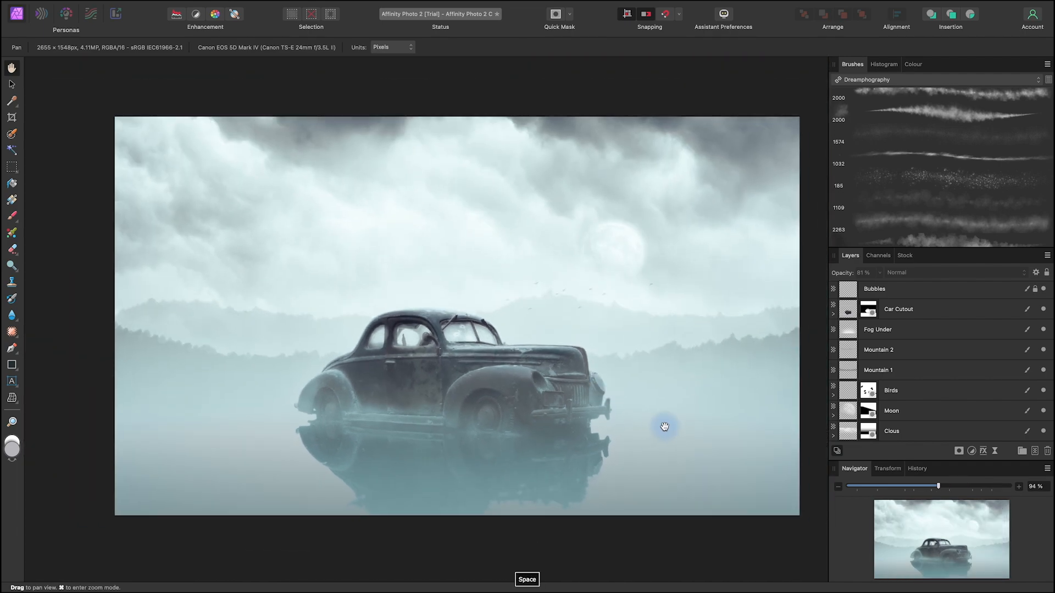
left_click_drag(665, 426, 634, 427)
scroll(634, 427, "down", 3)
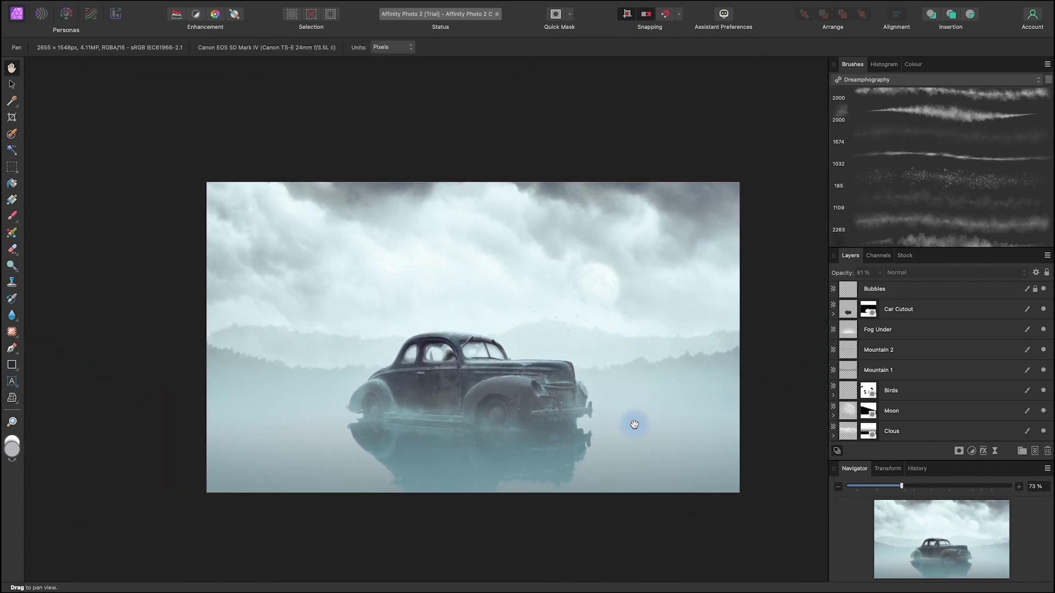
scroll(634, 425, "up", 2)
key("space")
left_click_drag(665, 516, 643, 513)
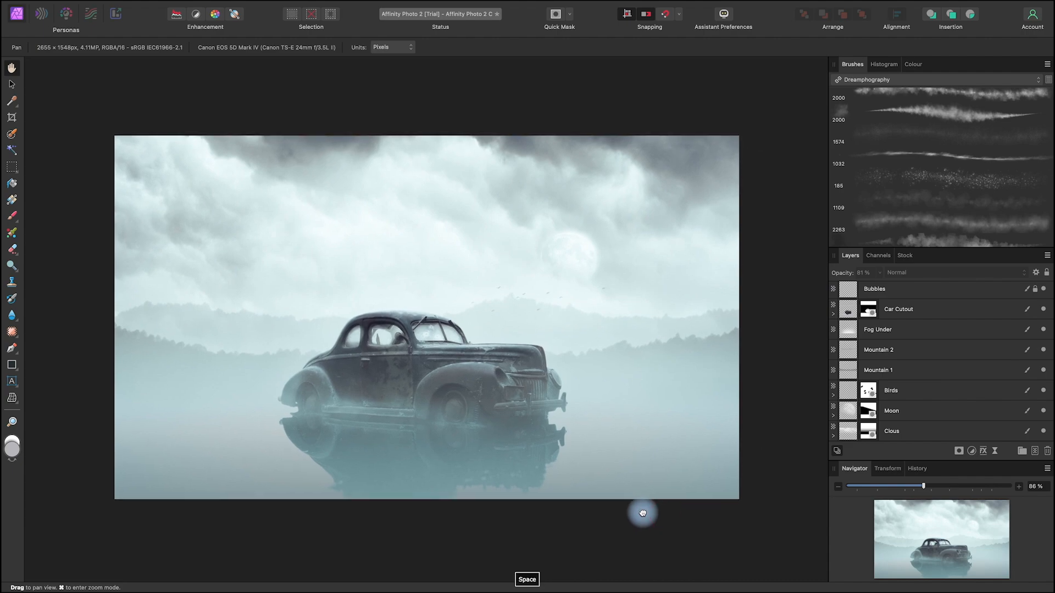
left_click_drag(570, 519, 575, 514)
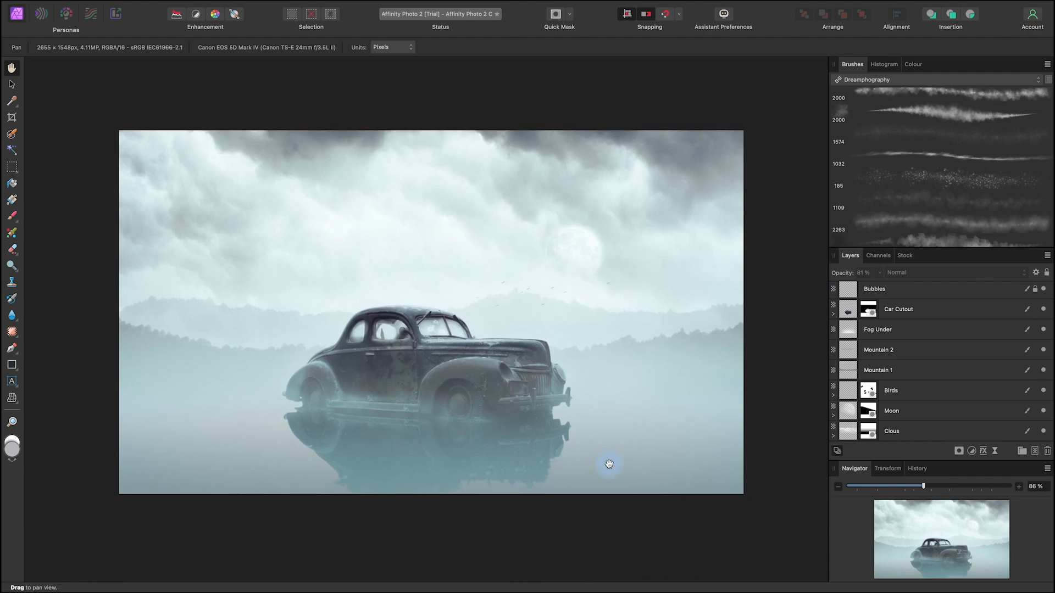
key("space")
left_click_drag(631, 507, 630, 504)
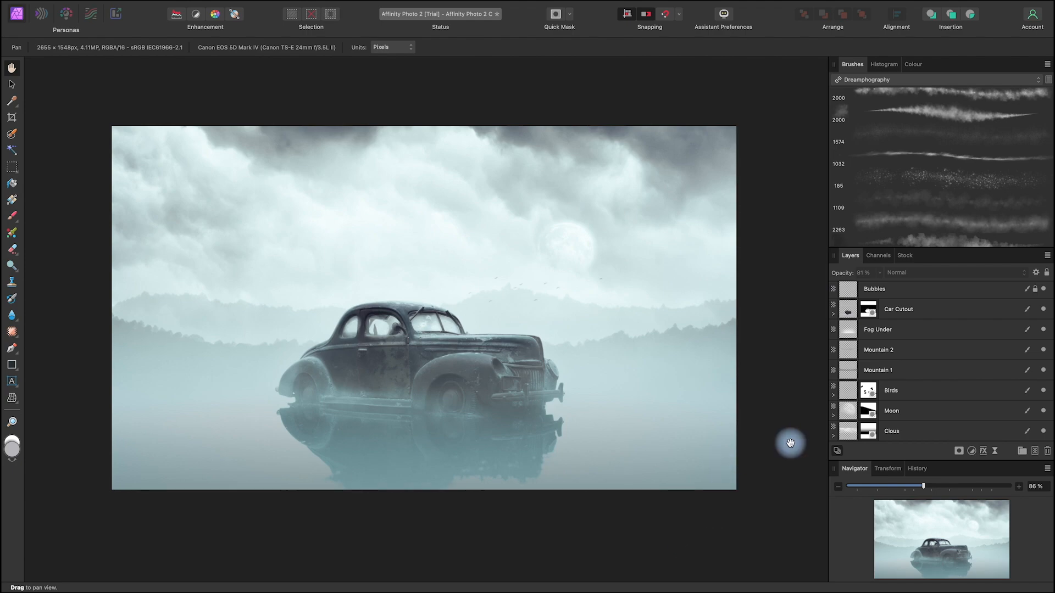
key("space")
mouse_move(648, 517)
left_mouse_down()
mouse_move(634, 535)
mouse_move(641, 520)
left_mouse_up()
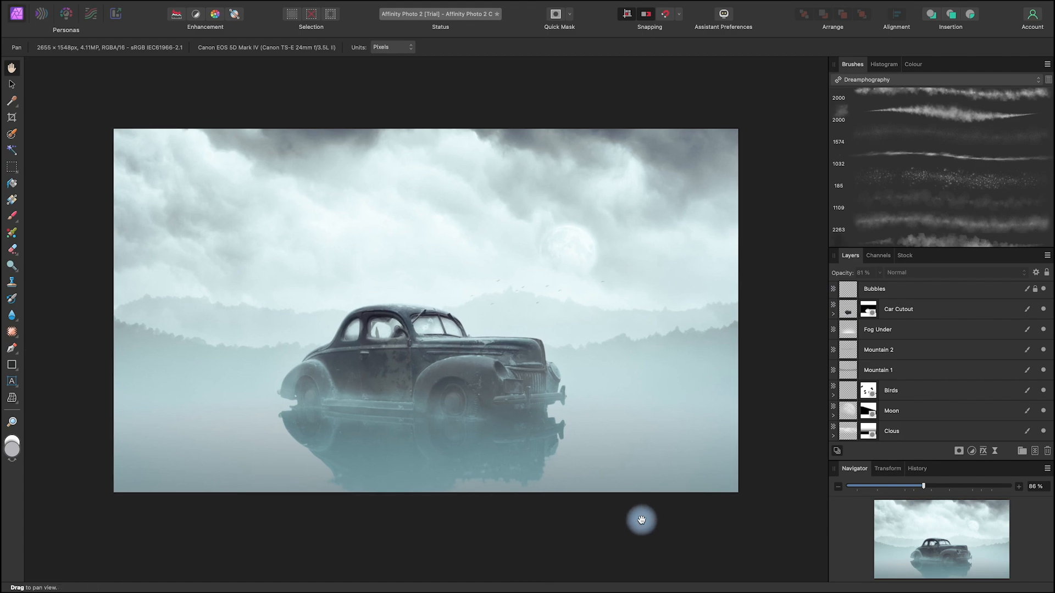
left_click_drag(598, 502, 594, 517)
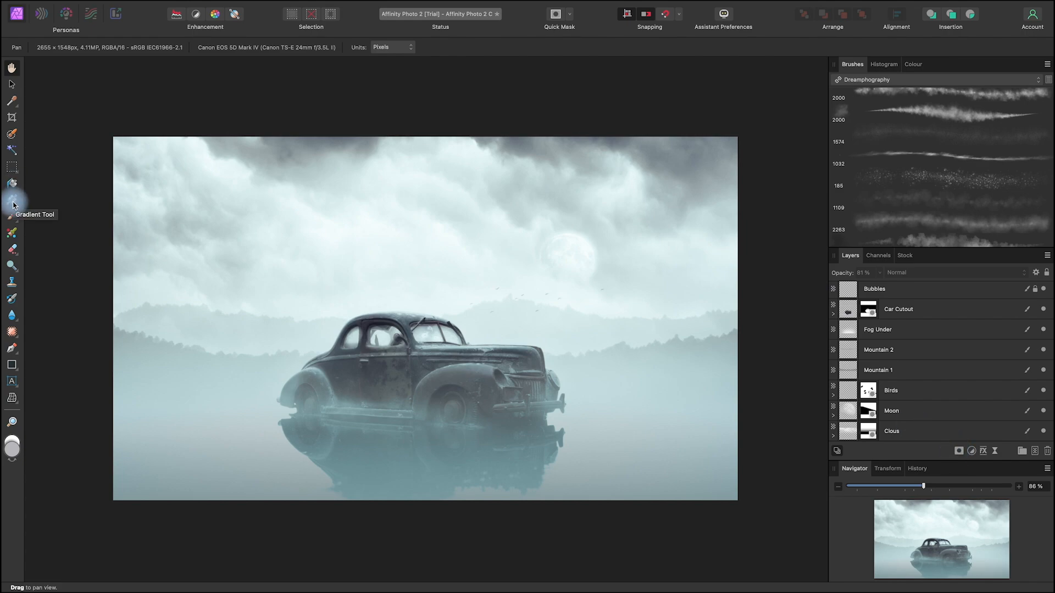
scroll(989, 372, "up", 5)
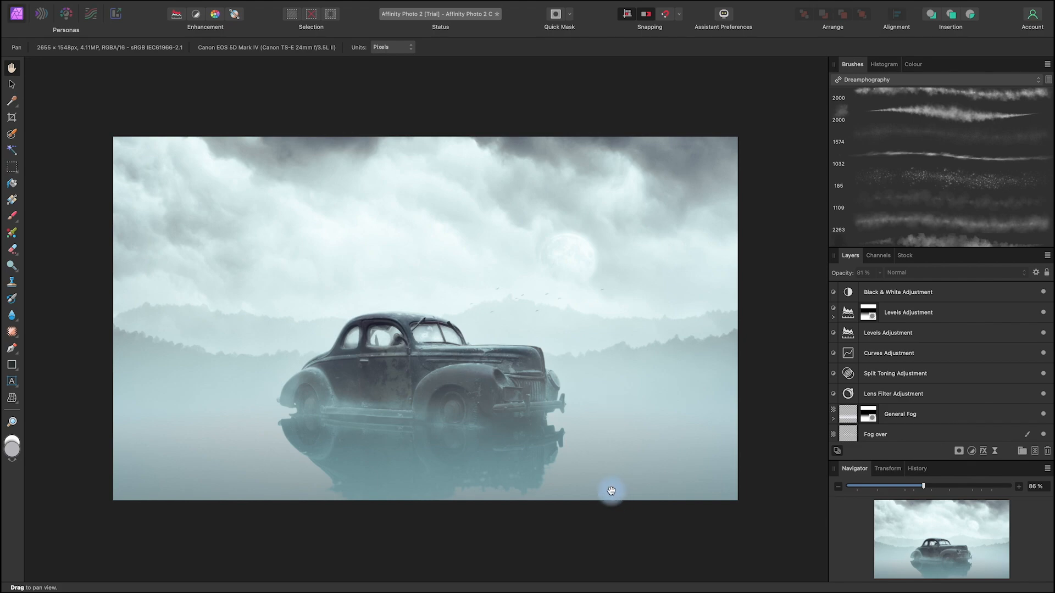
key("space")
left_click_drag(542, 521, 545, 511)
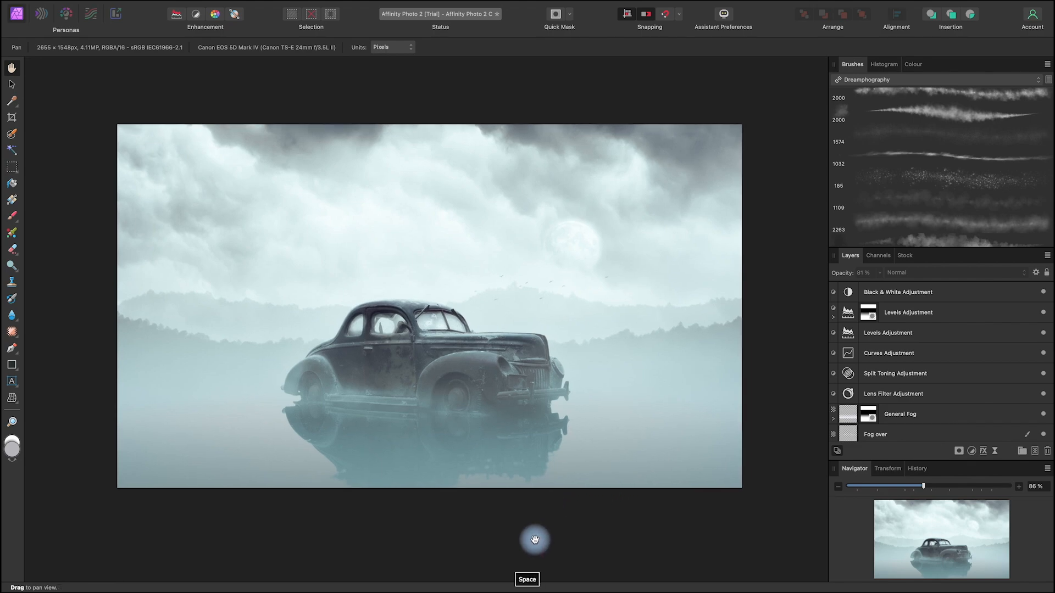